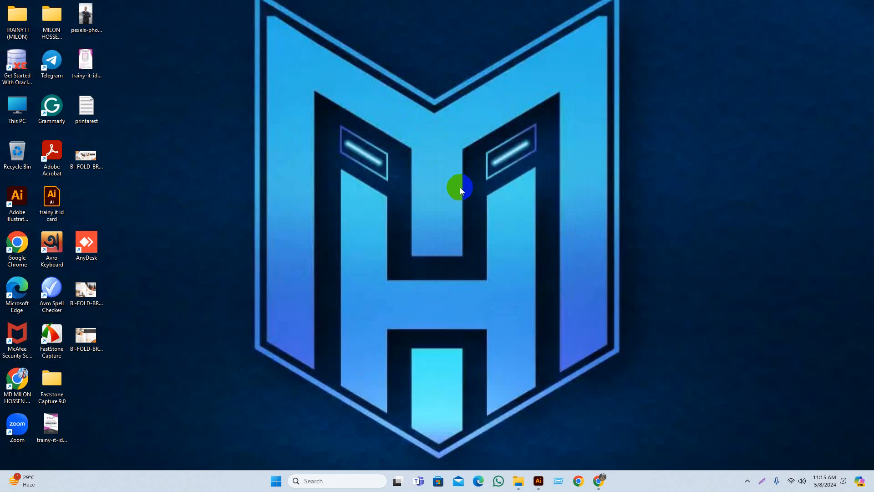
right_click(433, 171)
click(463, 209)
right_click(421, 157)
click(453, 199)
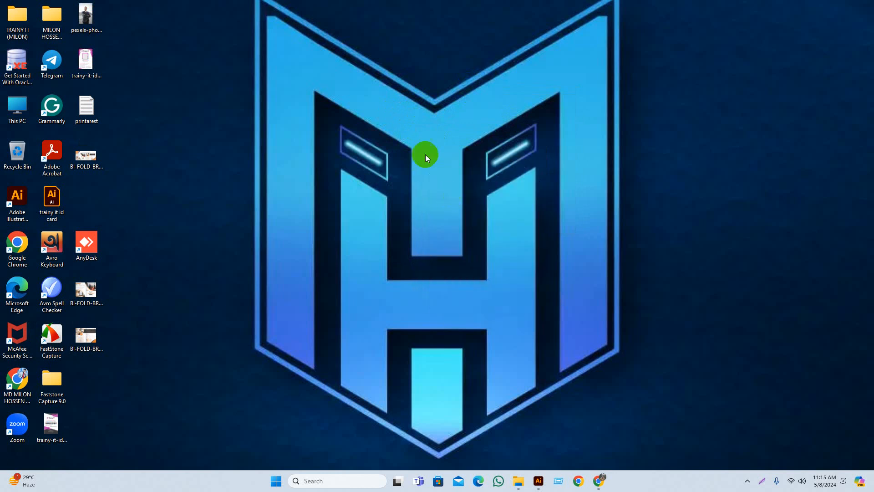
right_click(426, 156)
click(456, 195)
right_click(435, 160)
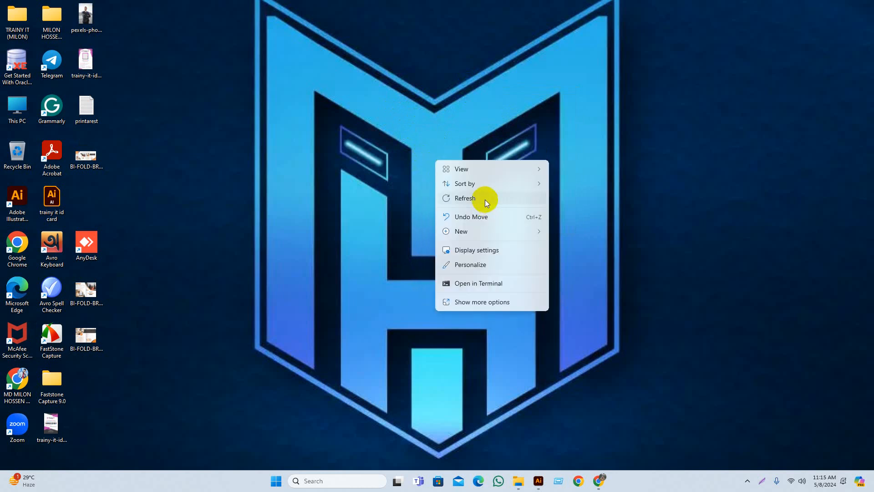
click(484, 200)
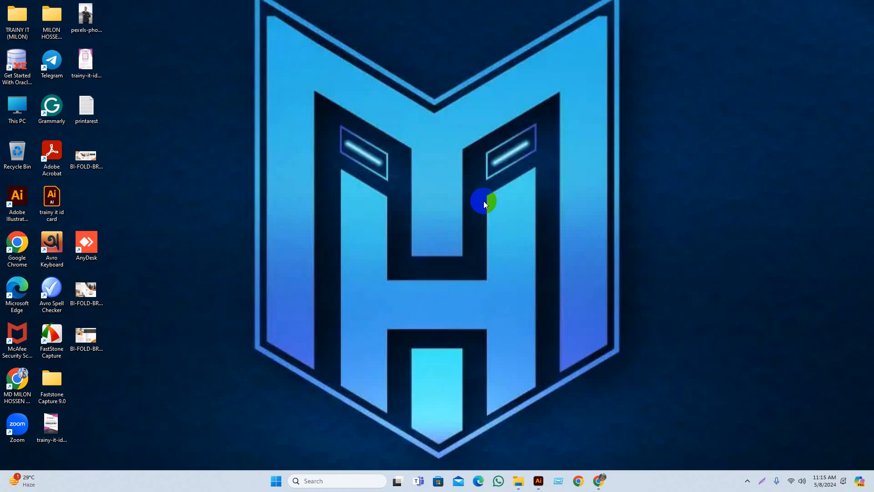
right_click(414, 149)
click(441, 191)
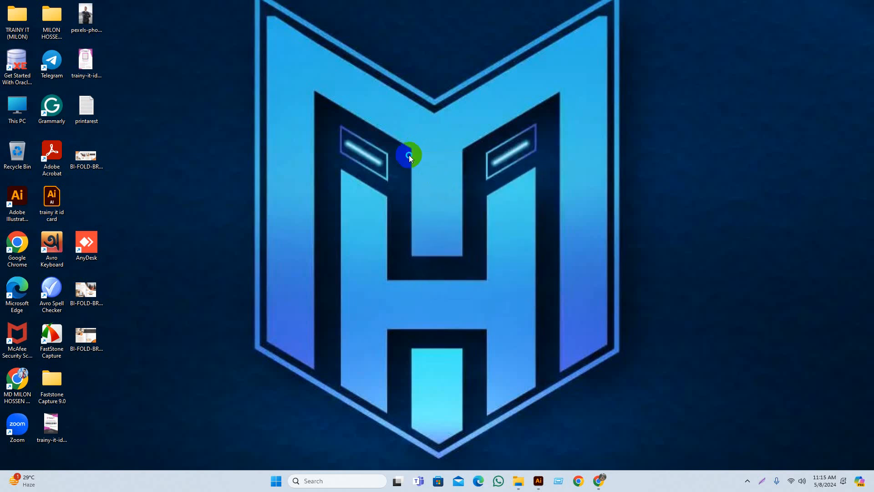
right_click(409, 157)
click(445, 190)
right_click(437, 155)
click(474, 202)
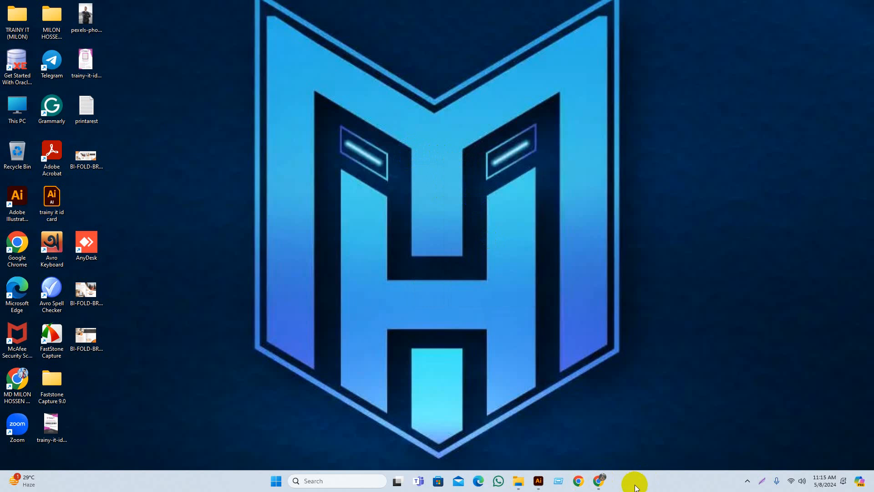
Switch to the Chrome window with Freepik and examine the vector results for "birthday background".
click(601, 482)
scroll(346, 214, down, 5)
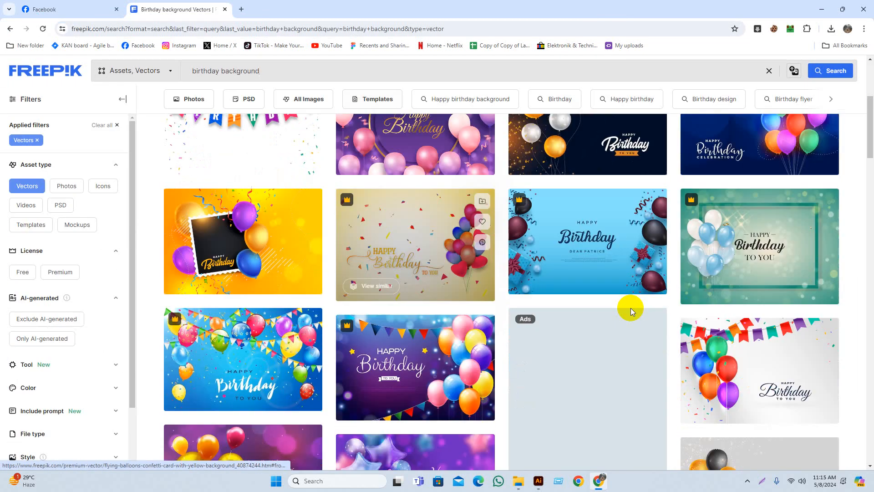
scroll(628, 307, up, 5)
scroll(430, 241, down, 1)
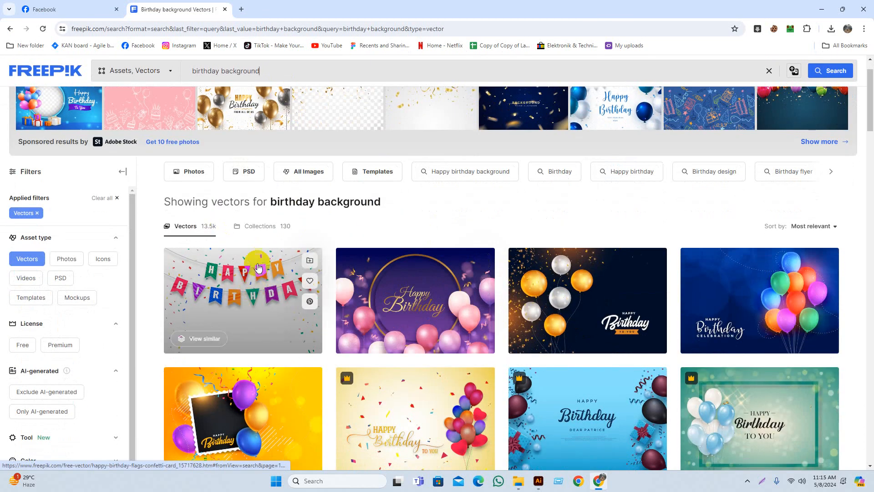
scroll(337, 311, down, 1)
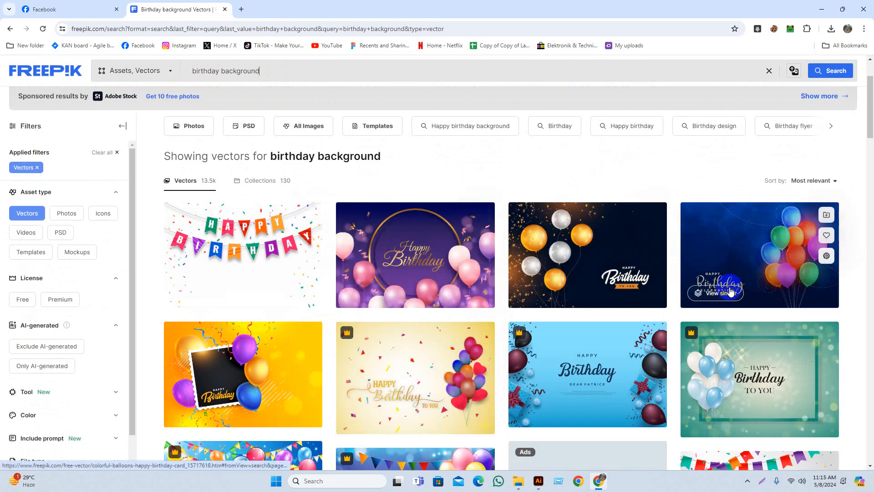
scroll(569, 255, down, 1)
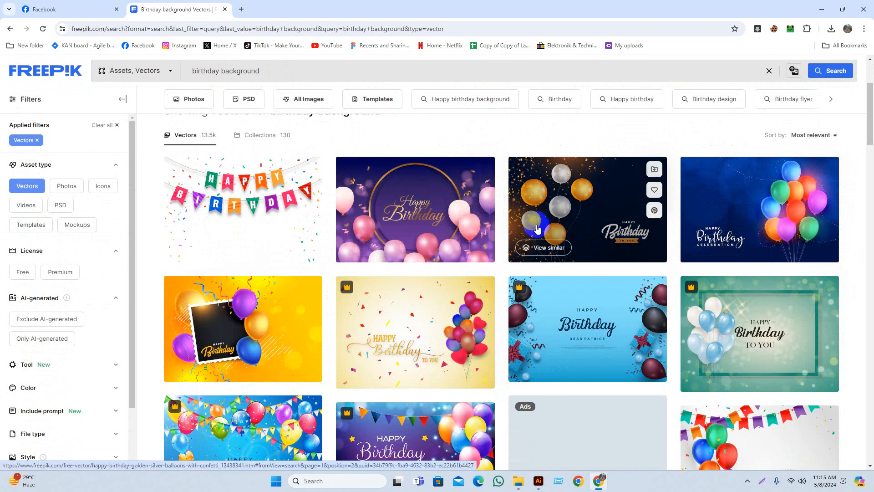
scroll(561, 272, down, 1)
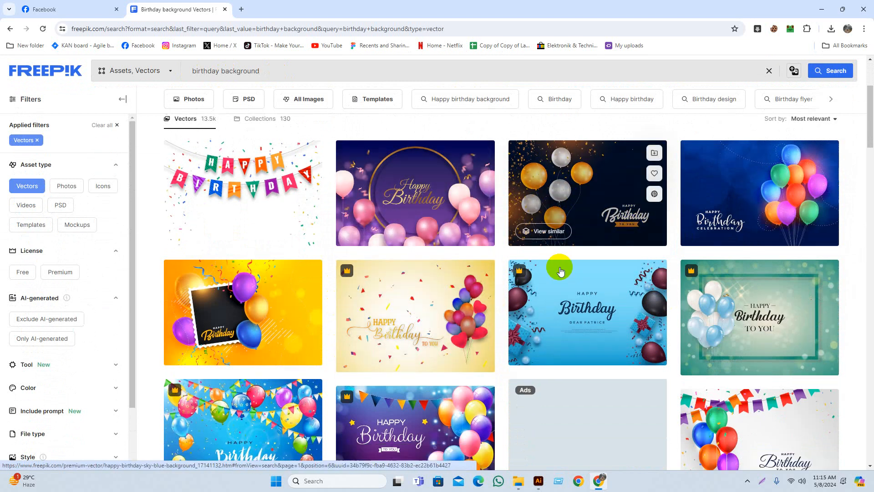
scroll(560, 272, down, 2)
scroll(569, 296, up, 2)
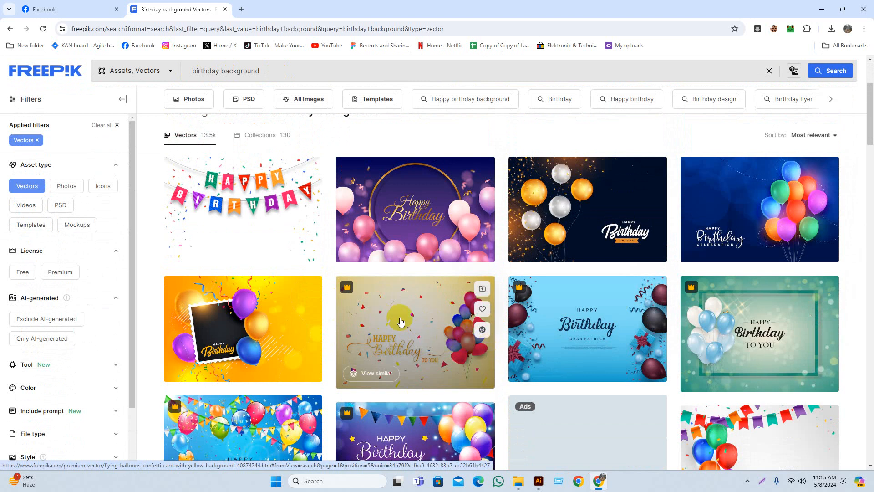
scroll(394, 314, down, 1)
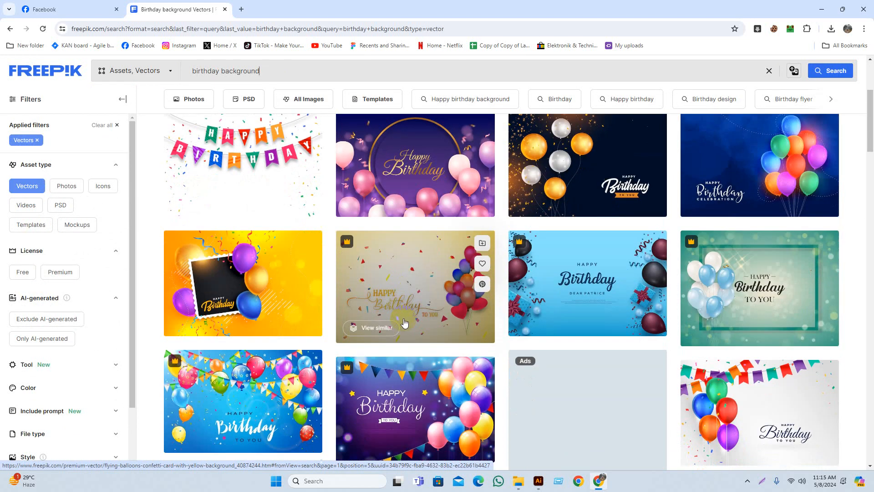
scroll(406, 316, down, 2)
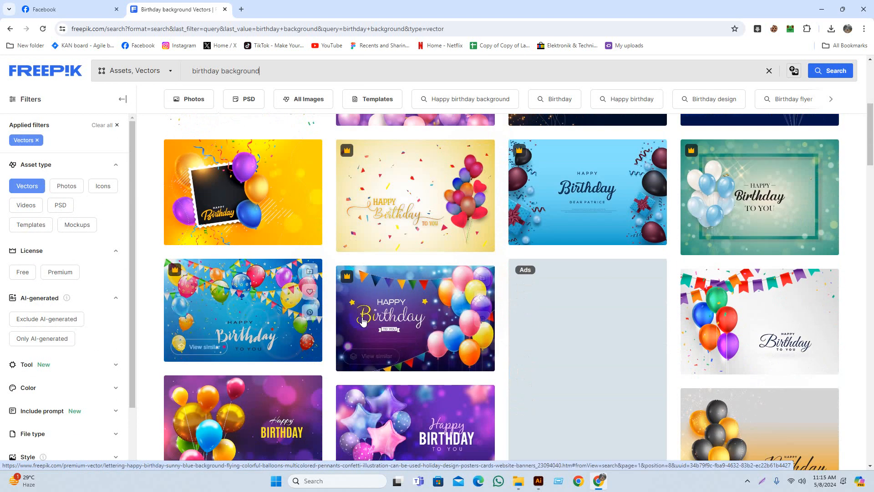
scroll(781, 302, down, 1)
scroll(478, 346, down, 1)
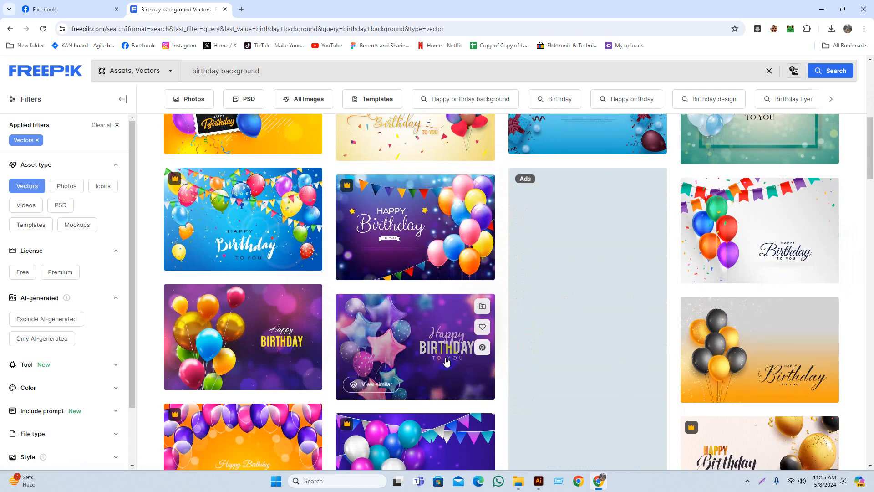
scroll(333, 326, down, 1)
scroll(409, 319, down, 2)
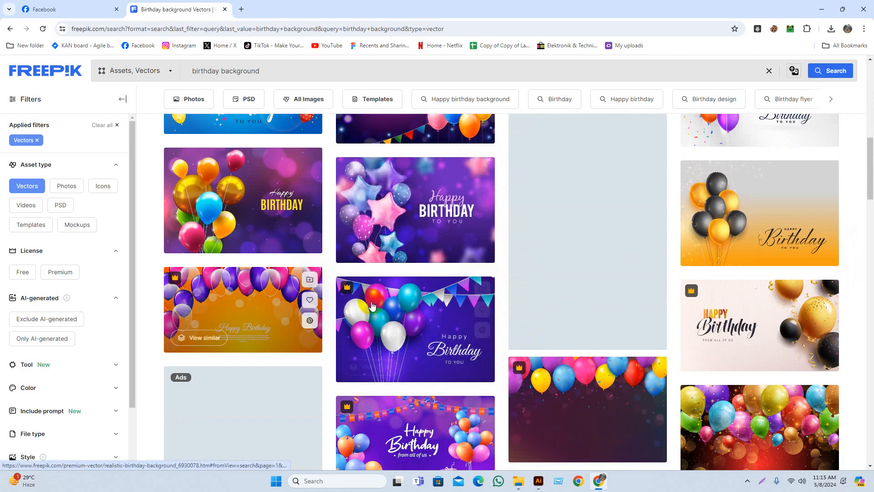
scroll(687, 327, up, 6)
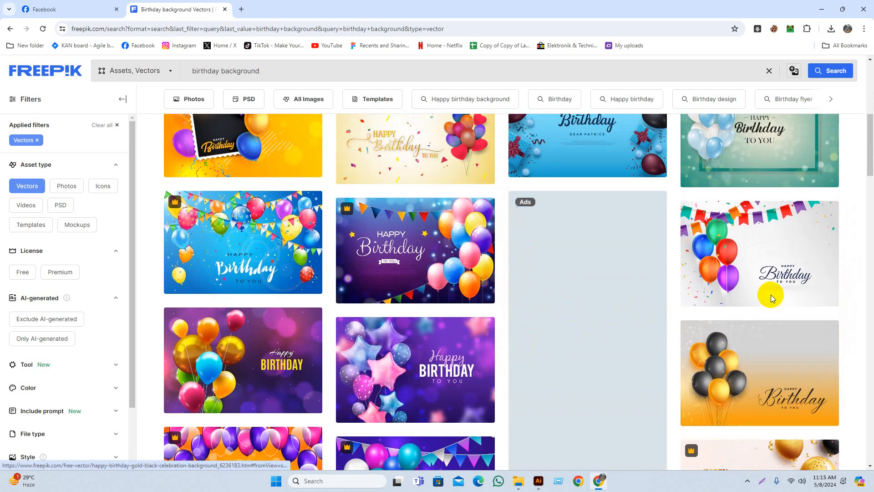
scroll(728, 292, up, 3)
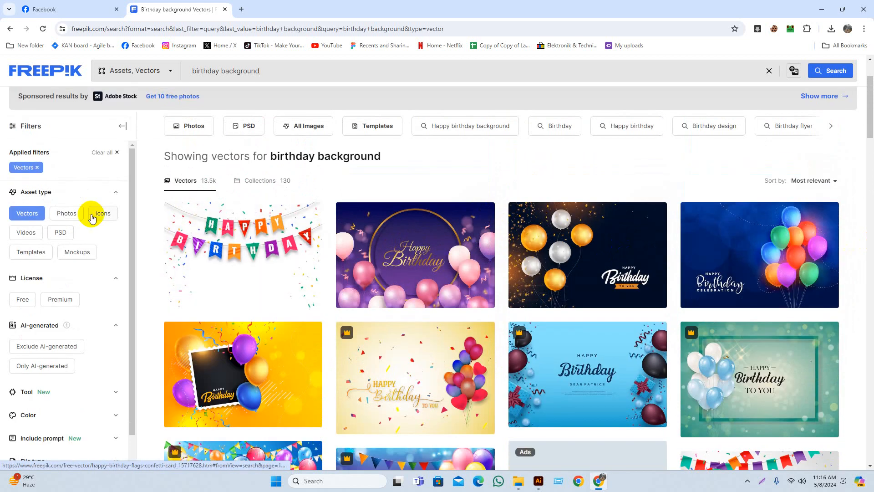
Remove the Vectors filter and look through the birthday background results of all asset types.
click(23, 213)
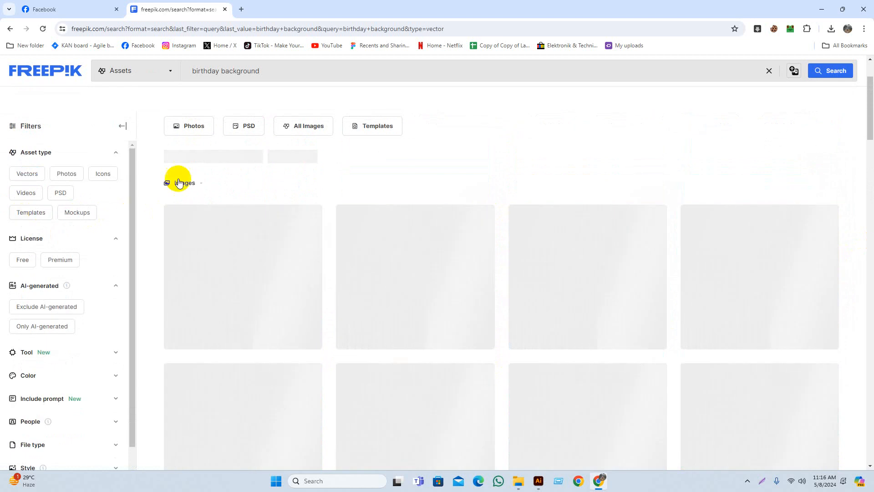
scroll(502, 324, down, 3)
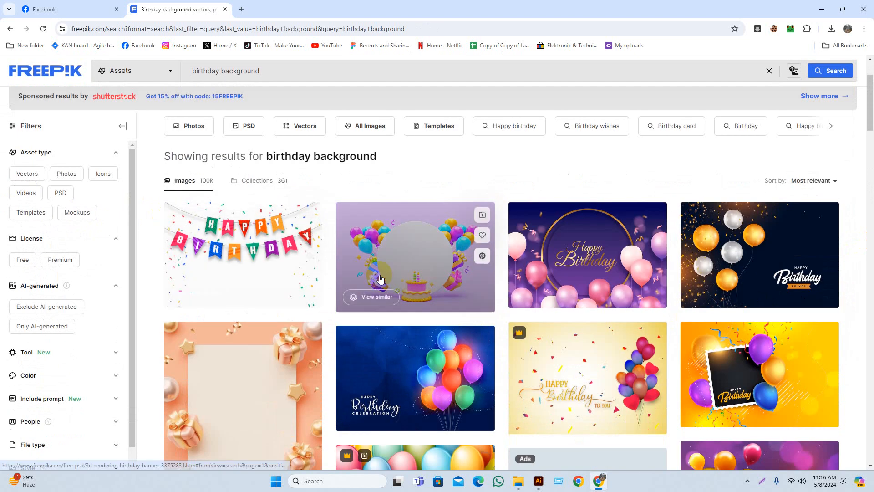
scroll(820, 273, down, 2)
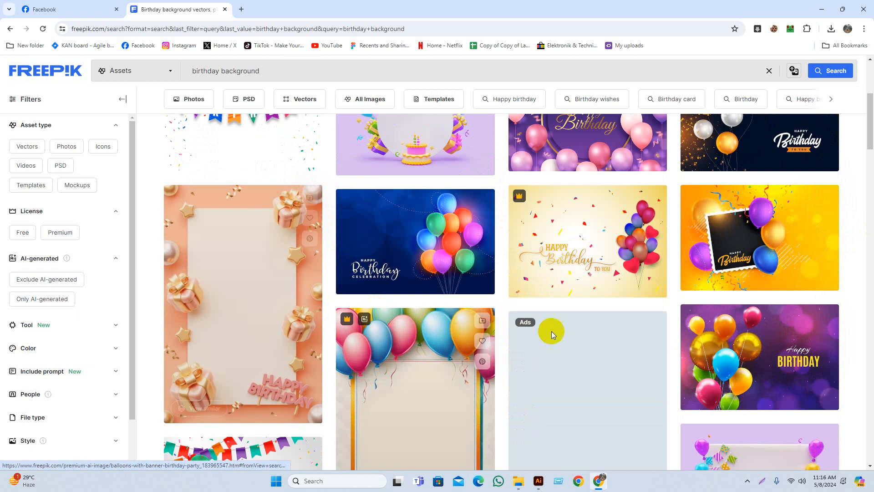
scroll(566, 332, down, 2)
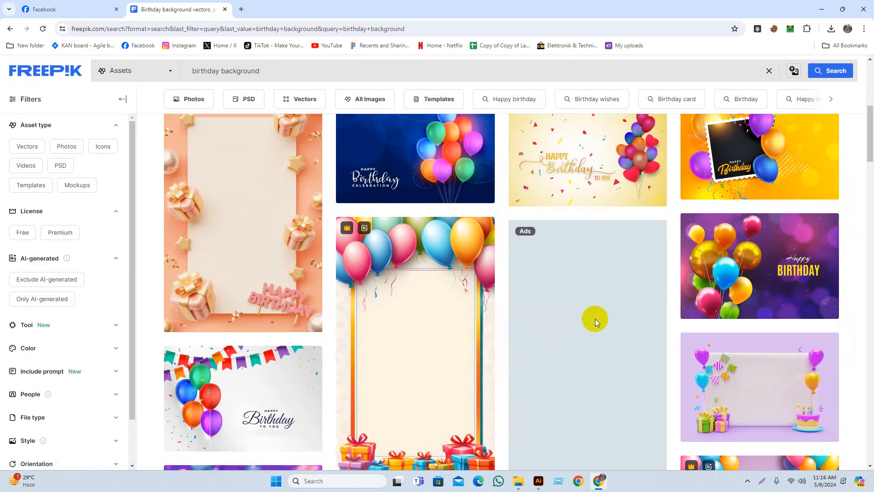
scroll(595, 317, down, 1)
scroll(423, 278, up, 1)
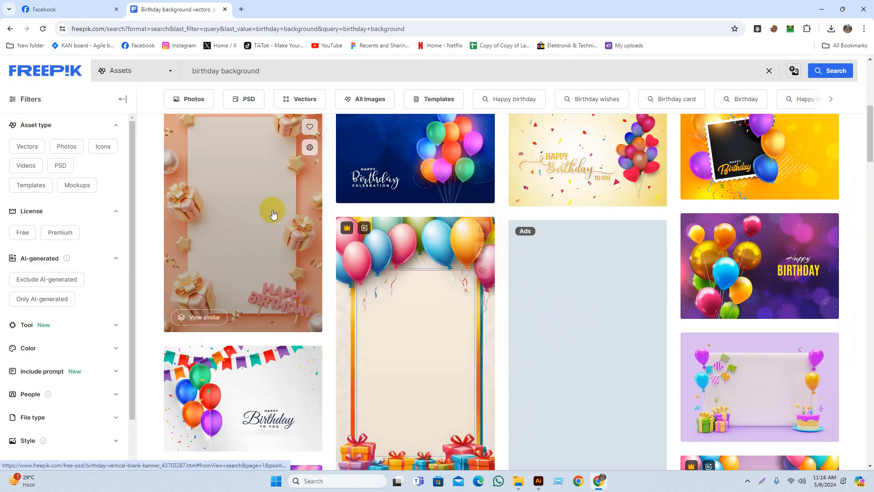
scroll(449, 254, down, 2)
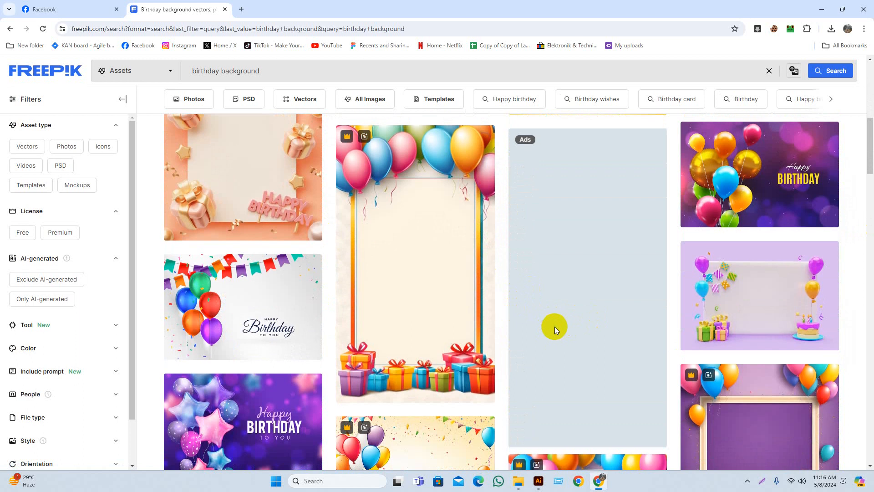
scroll(554, 329, down, 2)
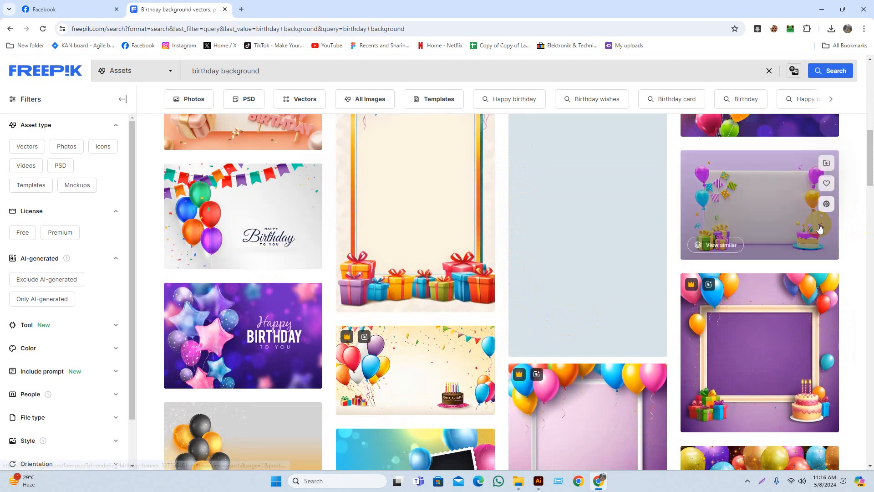
scroll(774, 273, down, 3)
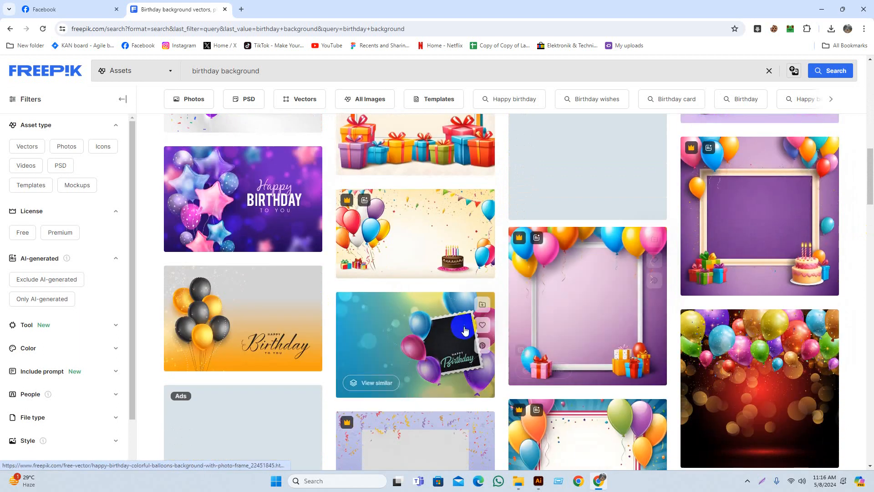
scroll(464, 330, down, 3)
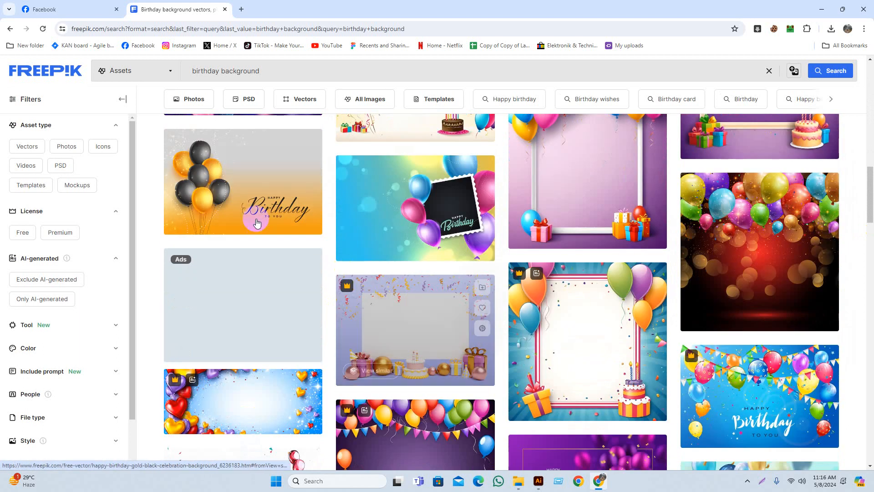
scroll(356, 287, up, 4)
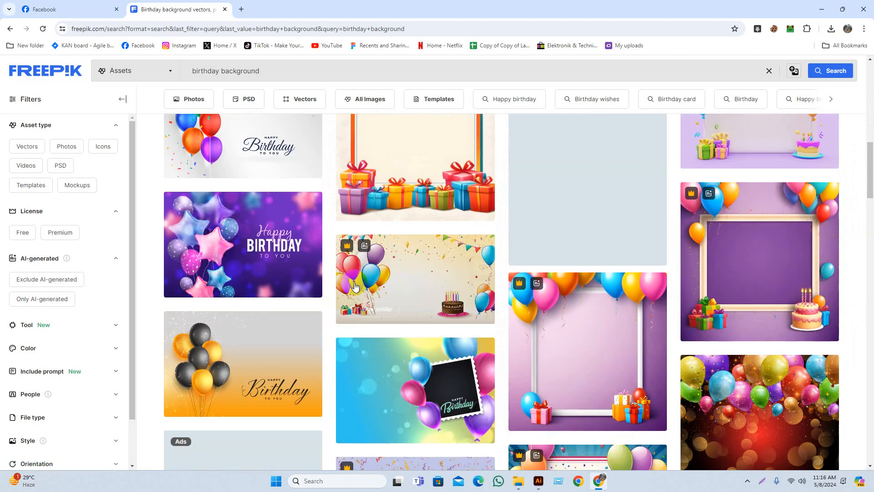
scroll(356, 286, up, 10)
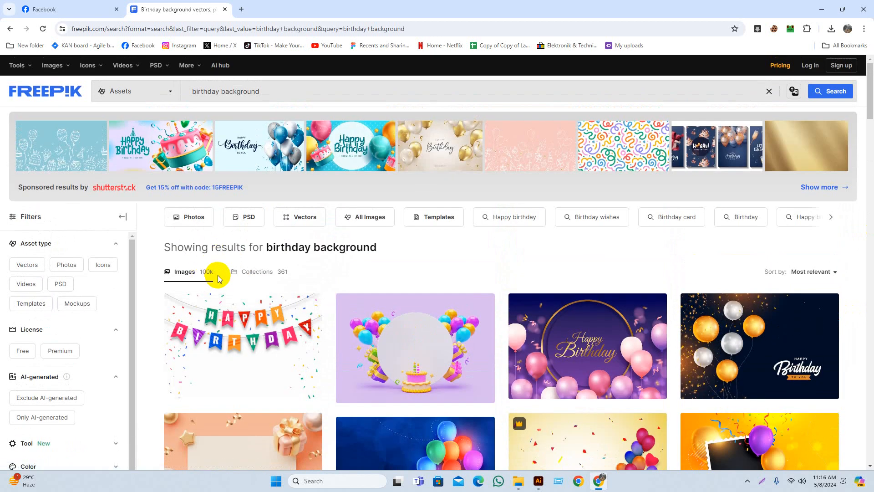
Compare the birthday background results under the Vectors filter, without a filter, and under the PSD filter, ending on Vectors.
click(27, 265)
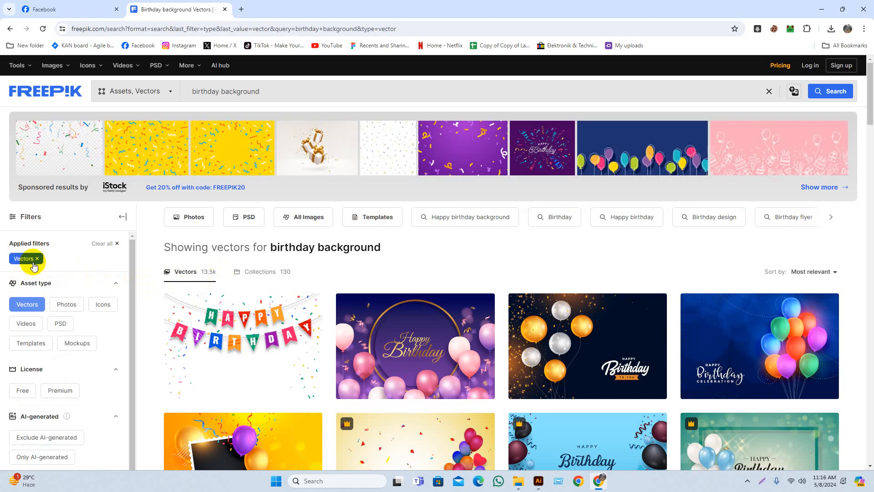
click(37, 259)
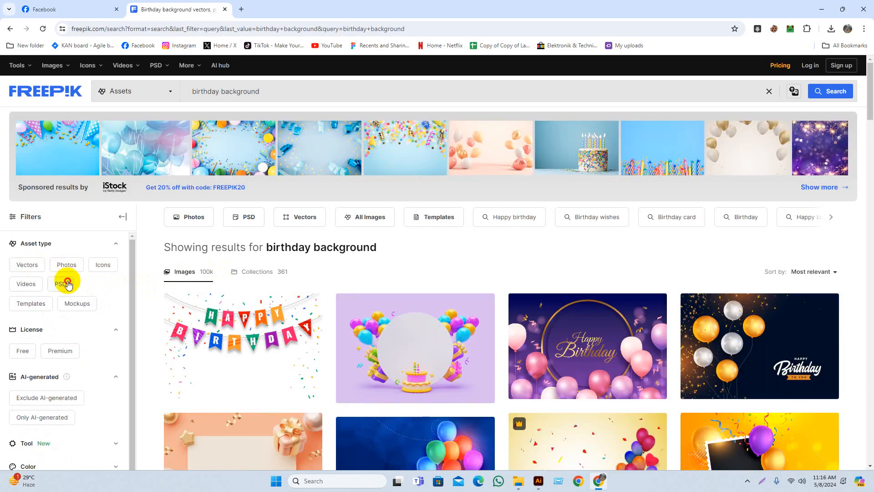
click(66, 282)
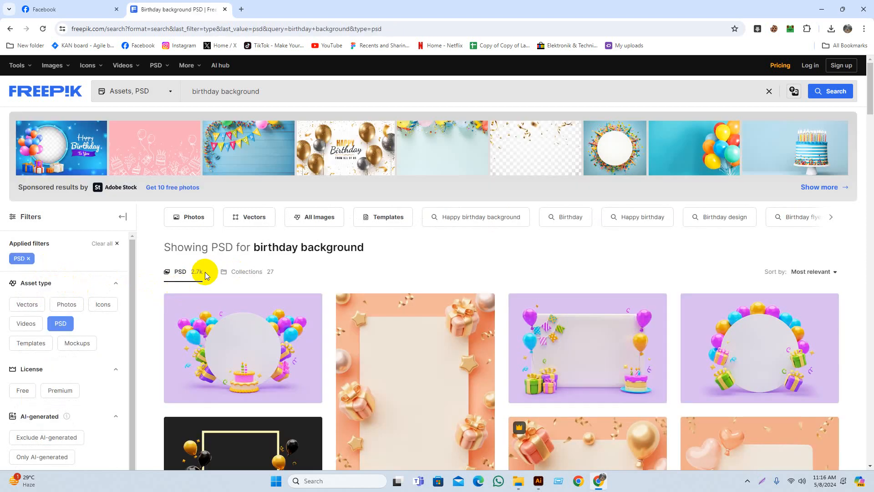
click(28, 304)
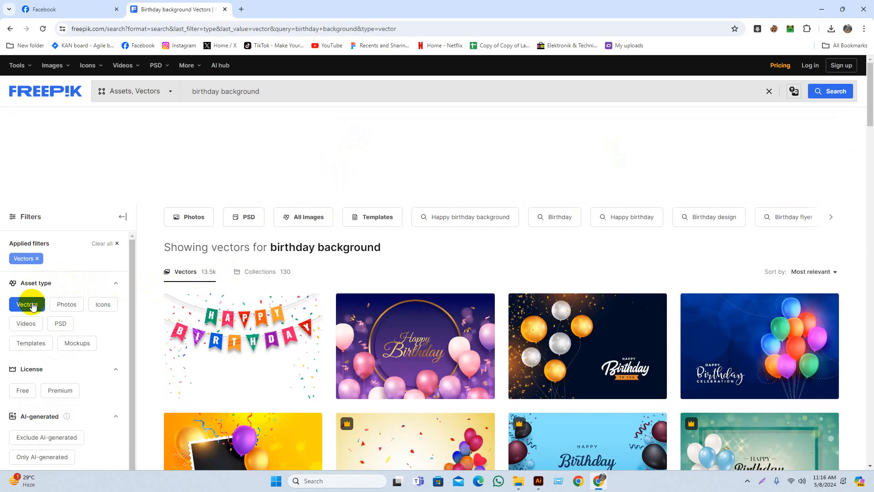
Filter the birthday background results by the Photos asset type and look through the photos.
click(73, 305)
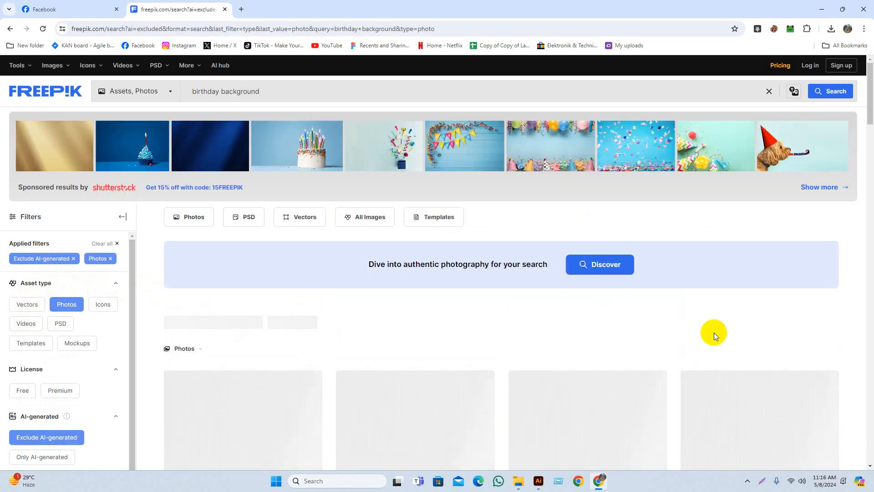
scroll(579, 333, down, 3)
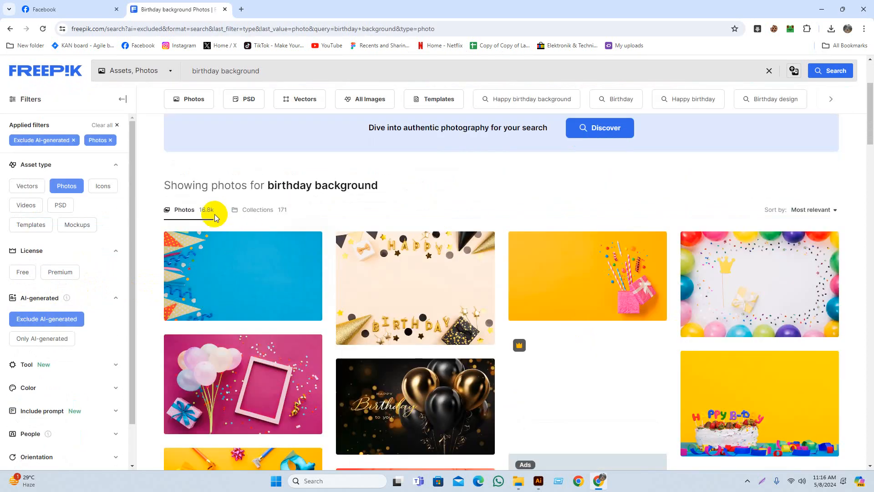
scroll(683, 327, down, 7)
scroll(91, 279, up, 10)
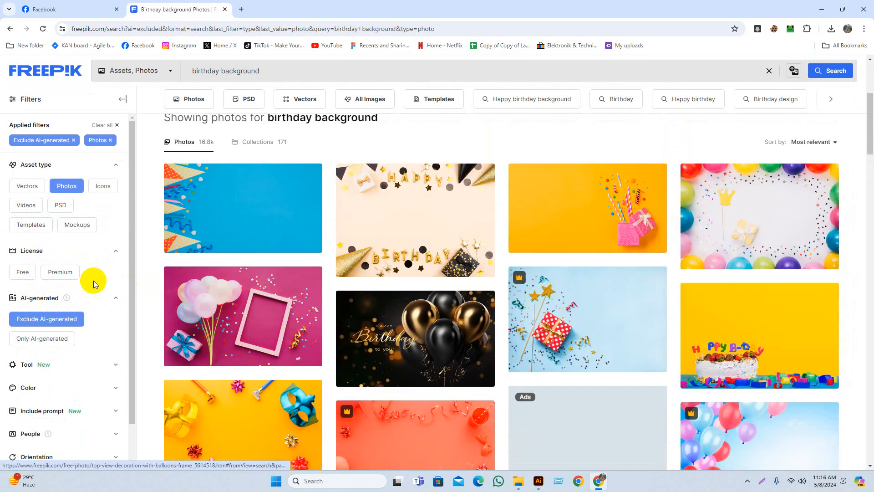
Filter the birthday background results by the Vectors asset type and look through the whole first page of designs.
click(29, 305)
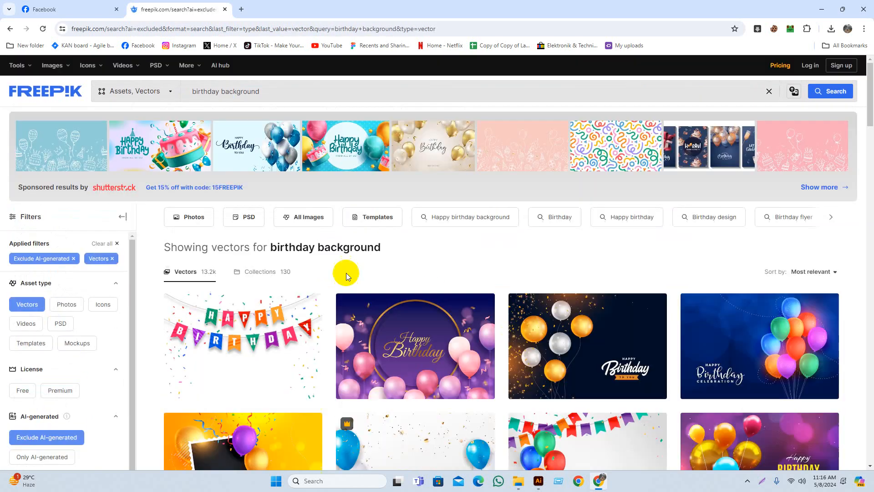
scroll(547, 331, down, 5)
scroll(547, 332, down, 15)
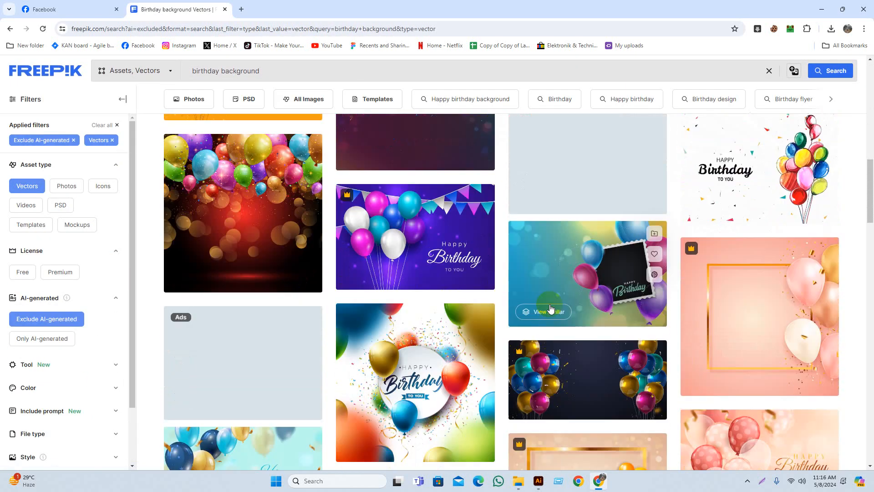
scroll(551, 309, down, 3)
scroll(601, 319, up, 7)
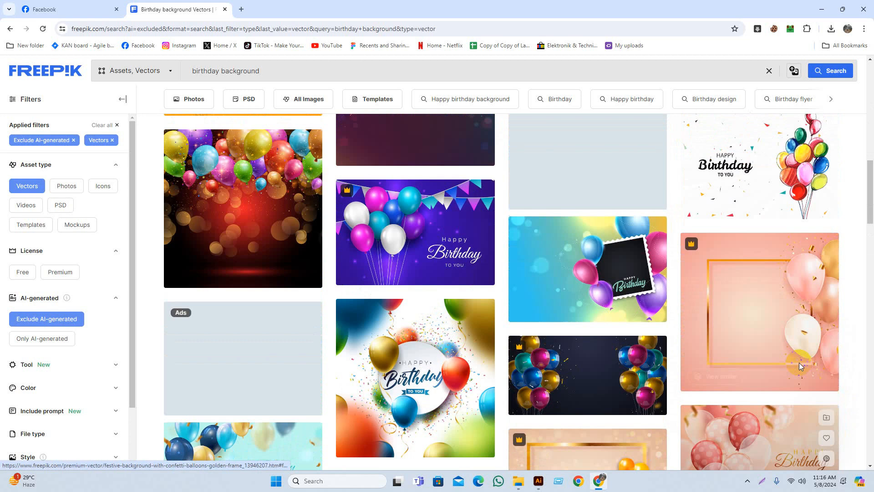
scroll(767, 316, down, 4)
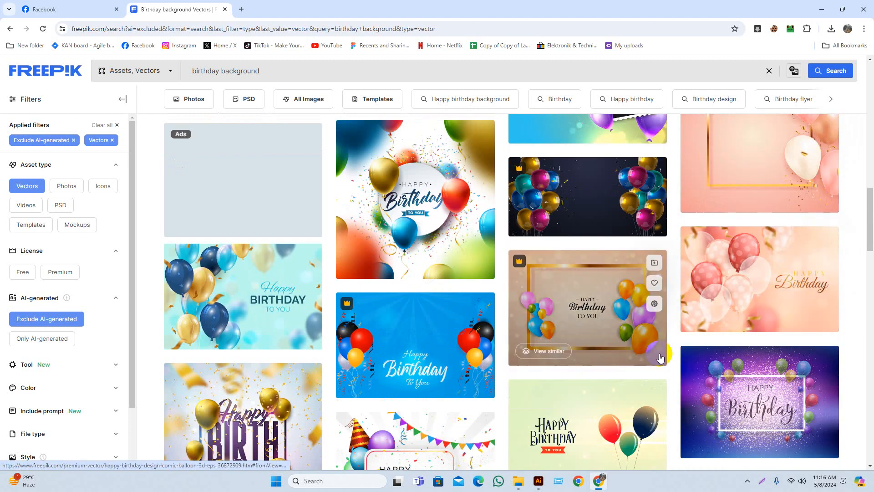
scroll(569, 383, down, 1)
scroll(565, 380, down, 3)
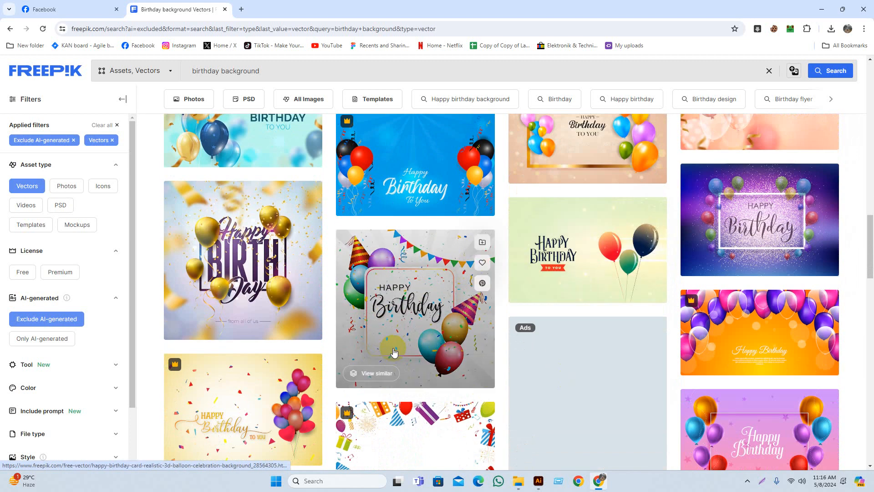
scroll(728, 297, down, 2)
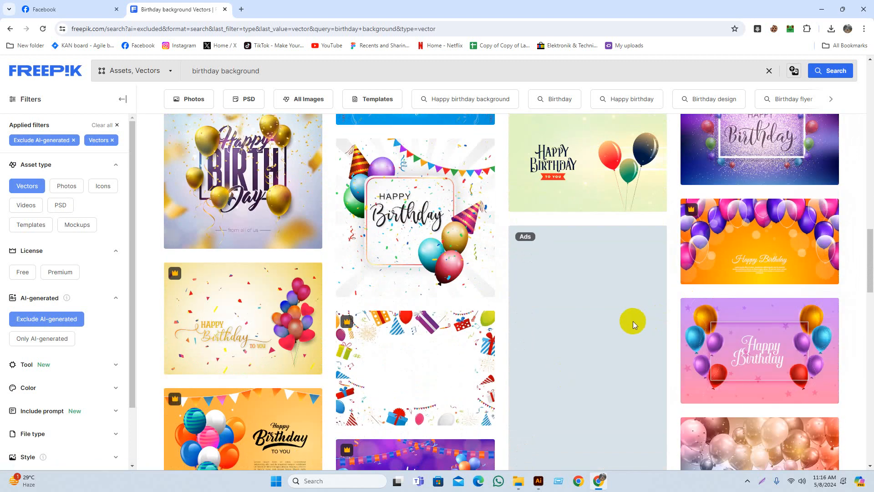
scroll(632, 323, up, 1)
scroll(631, 324, down, 2)
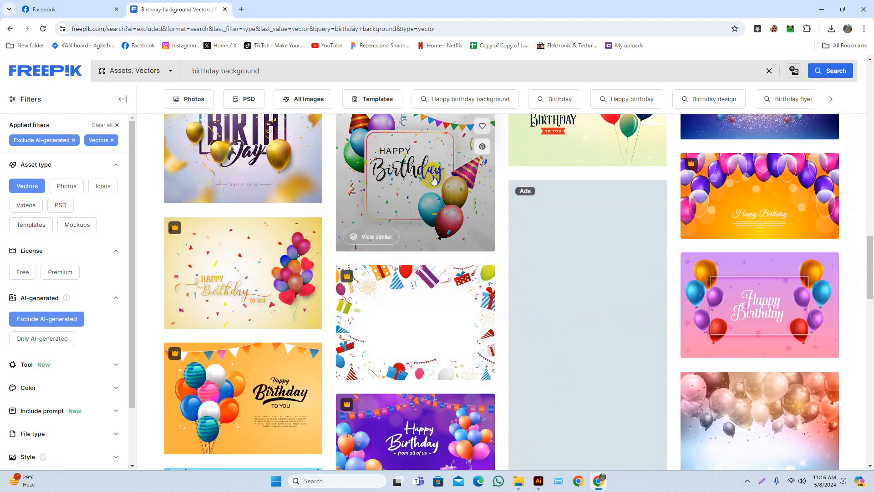
scroll(432, 219, up, 1)
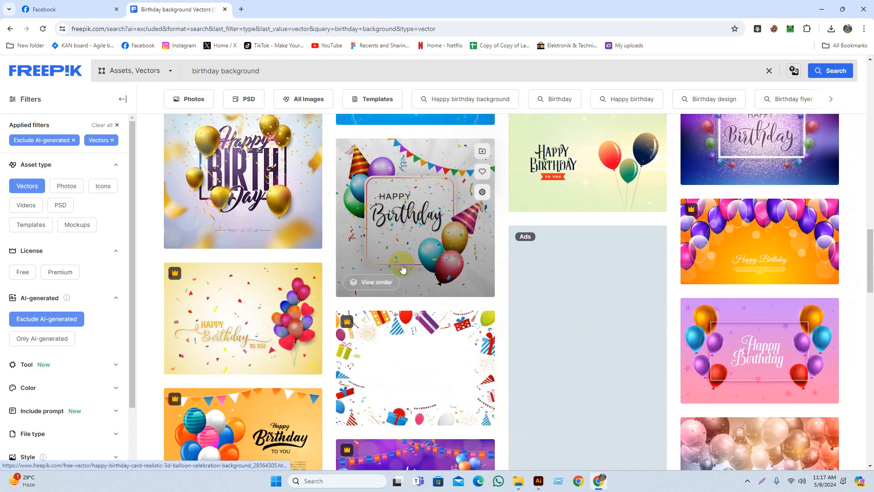
scroll(679, 314, down, 7)
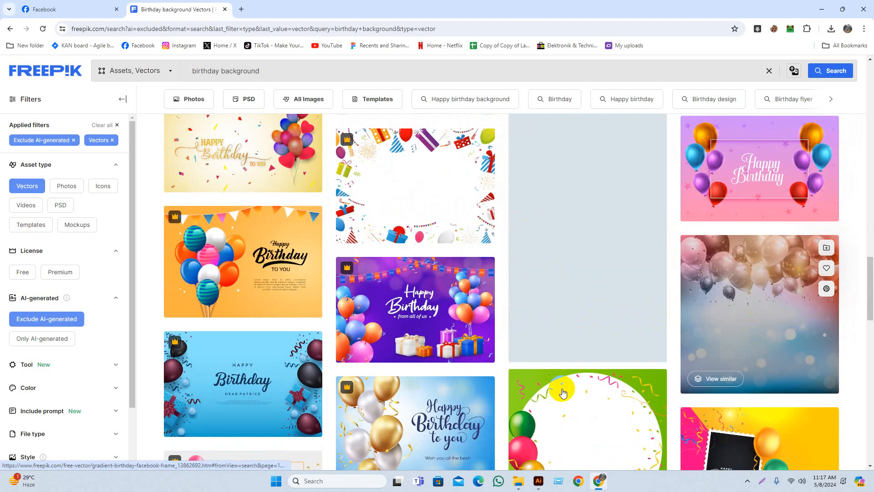
scroll(440, 311, down, 6)
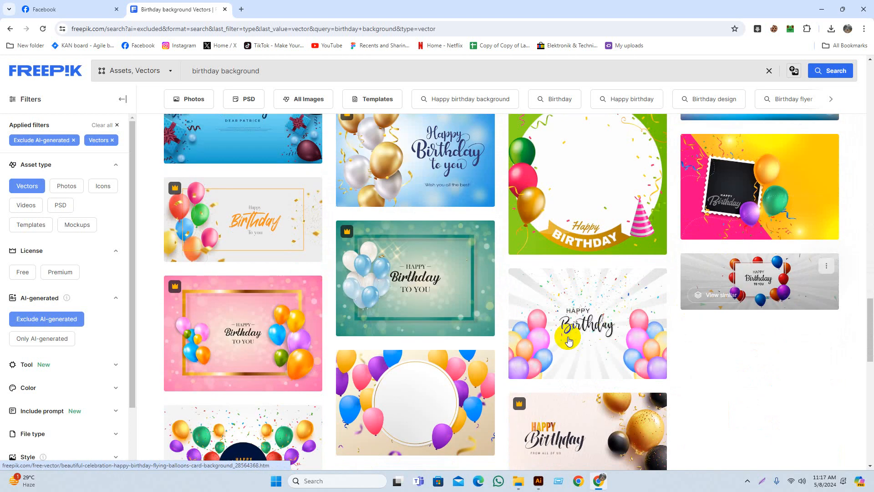
scroll(440, 359, down, 4)
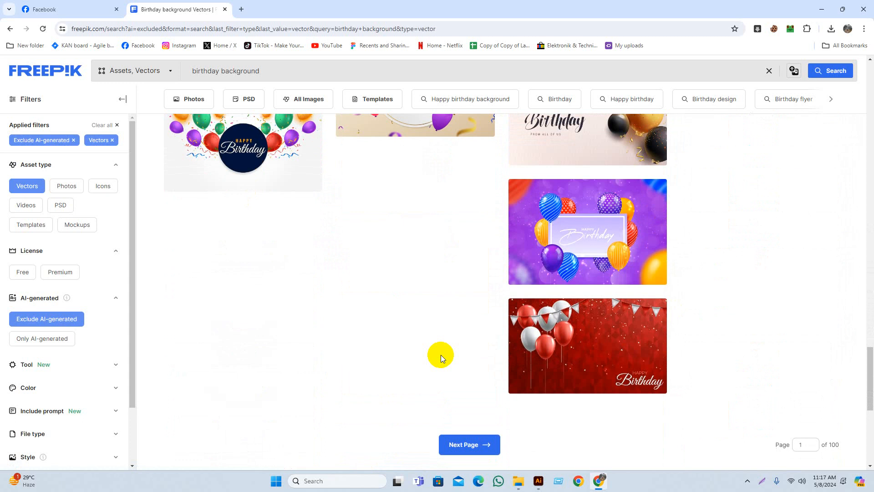
Go back up through the first page of vector birthday backgrounds and compare the balloon and frame designs again.
scroll(835, 289, up, 7)
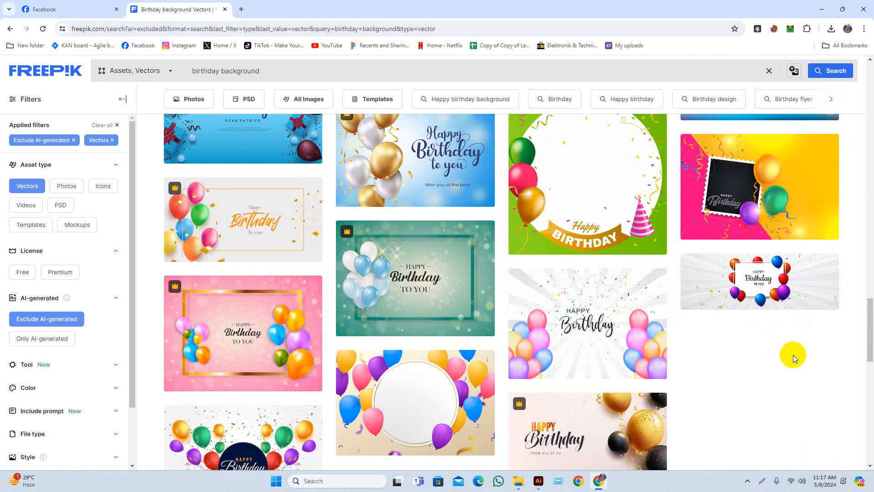
drag(873, 346, 872, 307)
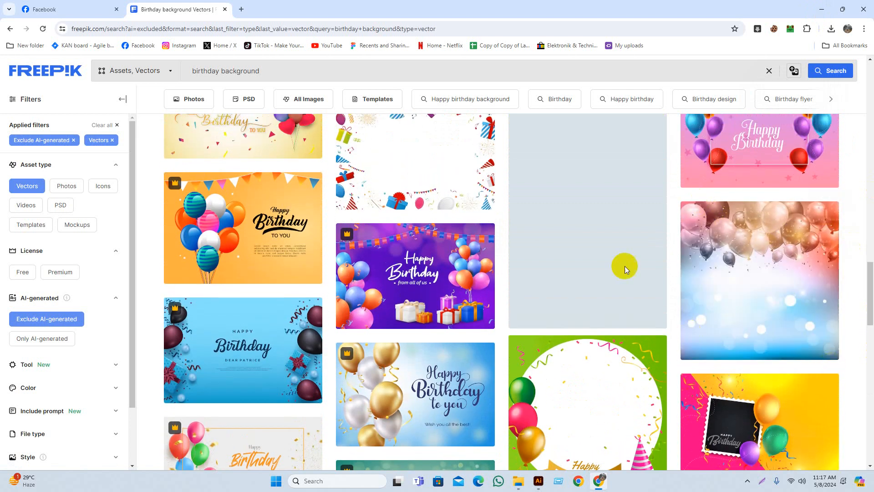
scroll(501, 296, down, 1)
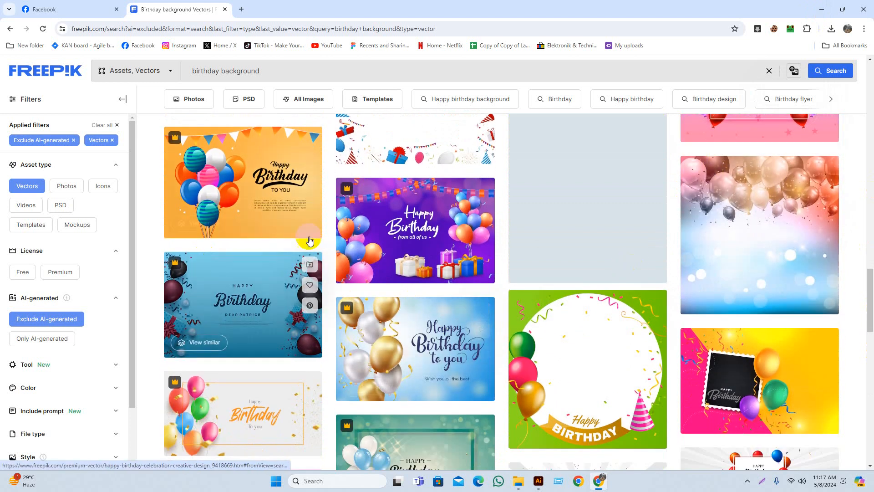
scroll(396, 330, up, 5)
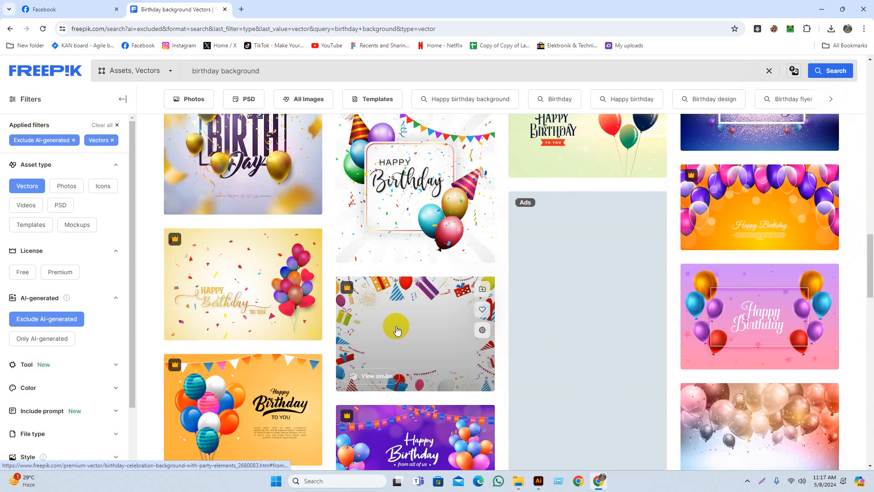
scroll(396, 330, up, 6)
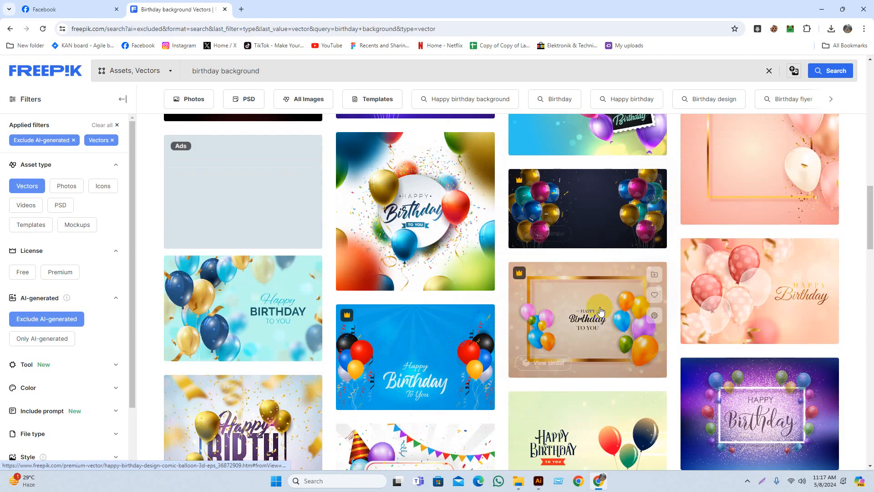
scroll(605, 311, up, 3)
scroll(634, 290, down, 3)
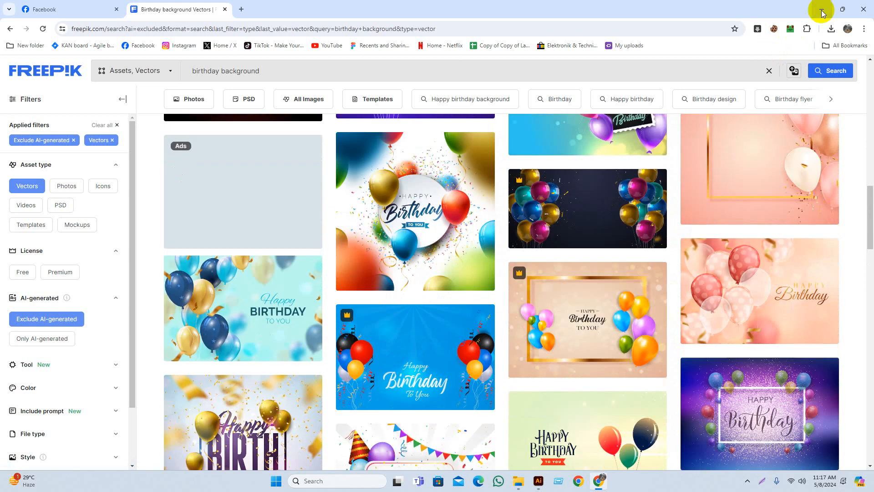
scroll(559, 298, up, 5)
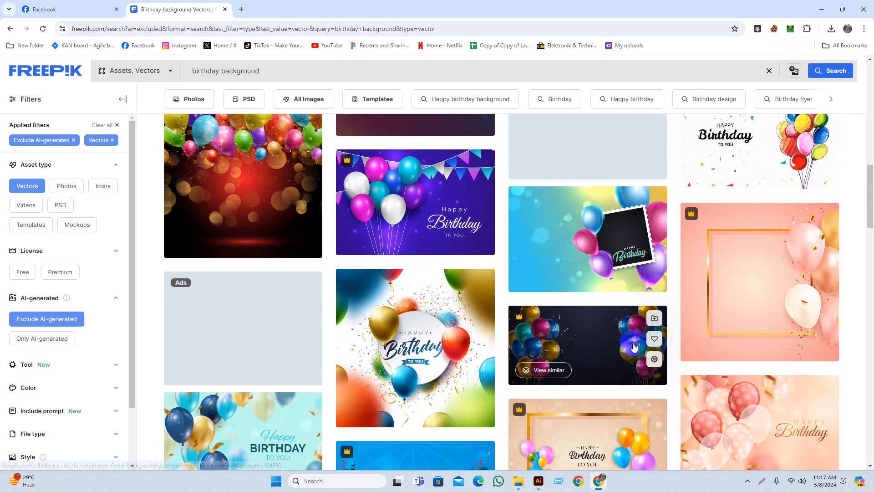
scroll(558, 299, up, 1)
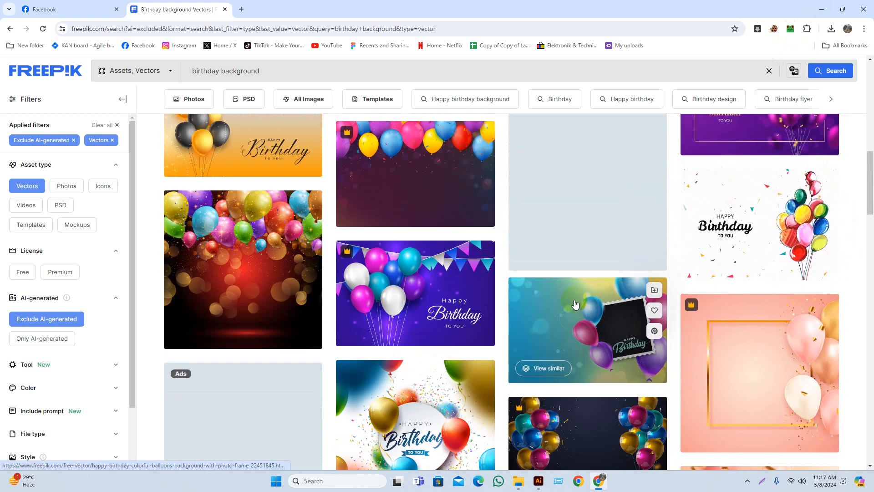
scroll(283, 298, up, 2)
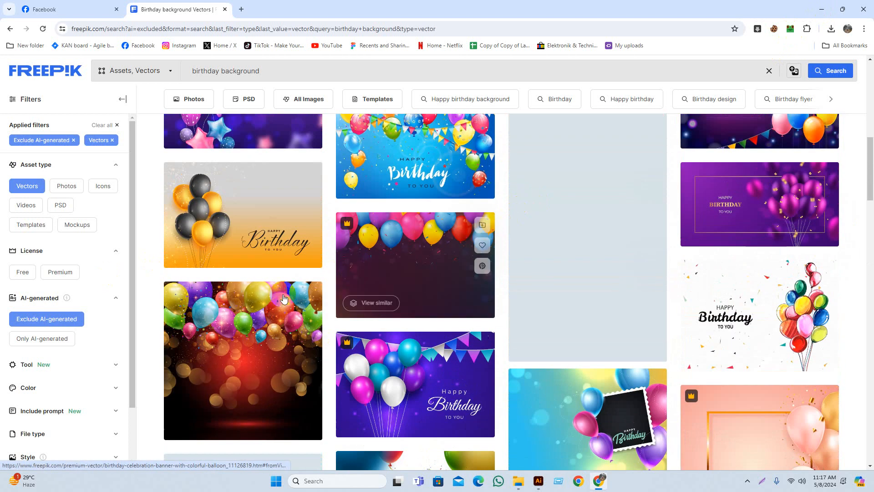
click(314, 383)
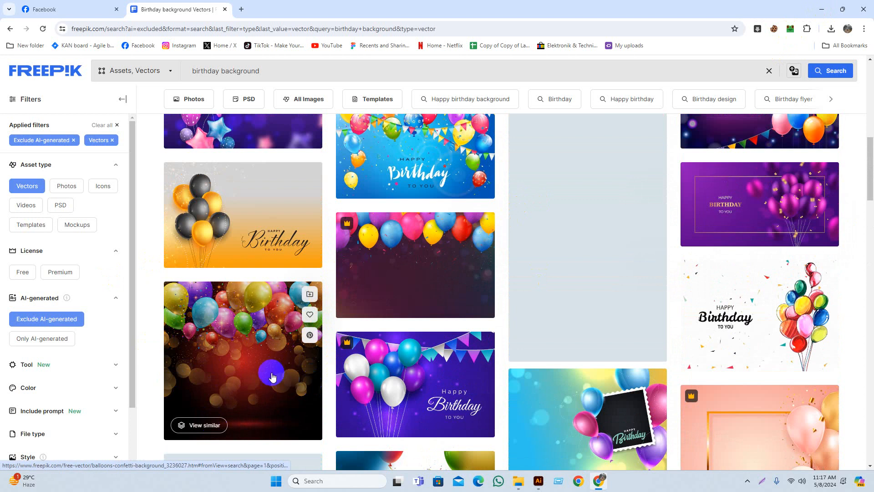
Switch to Illustrator and create a landscape A4 document of 841.89 x 595.28 px with RGB Color and High (300 ppi) raster effects.
click(822, 5)
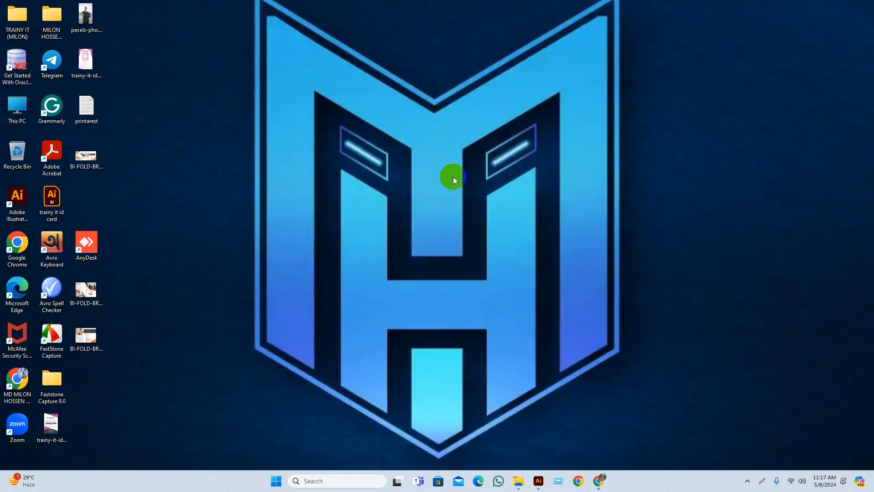
click(539, 485)
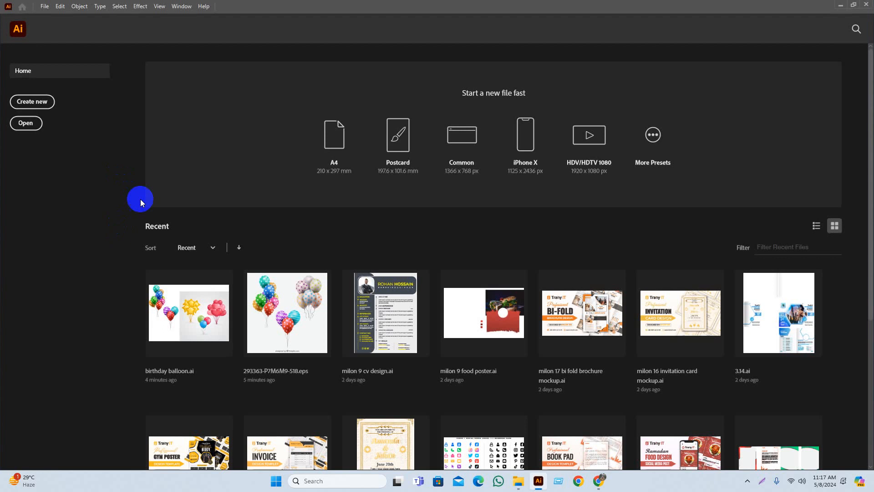
key(ctrl+n)
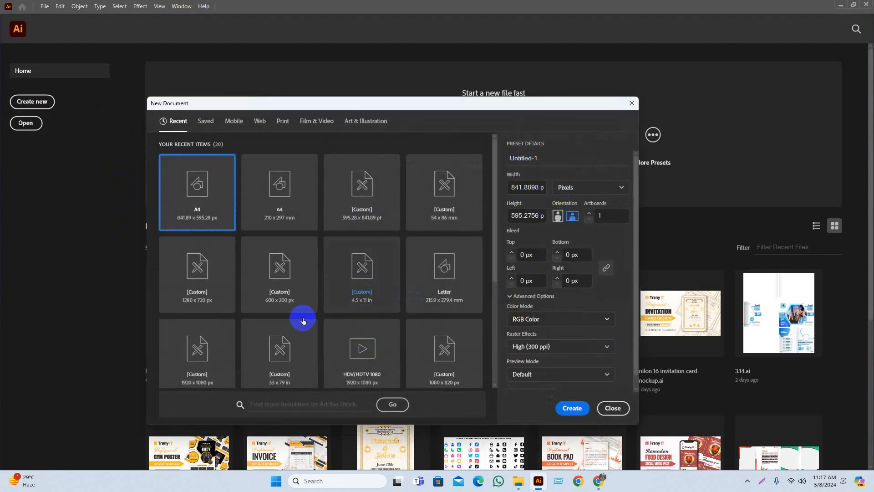
click(268, 215)
click(199, 196)
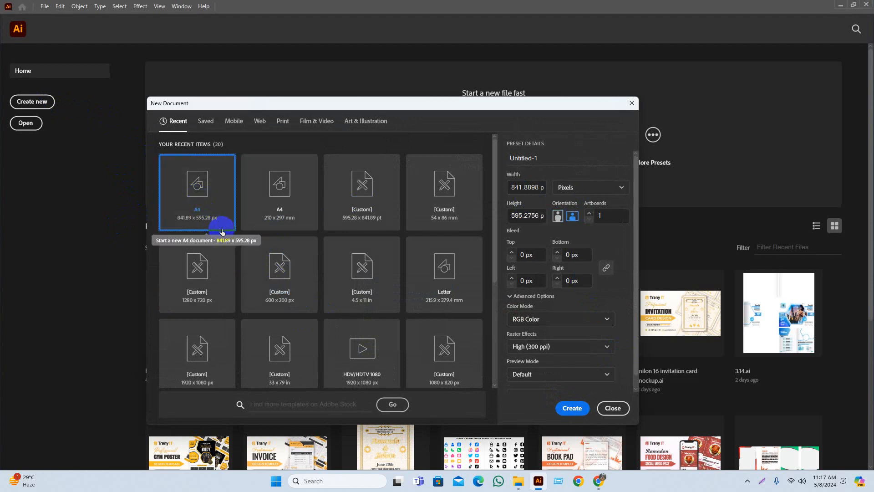
click(263, 128)
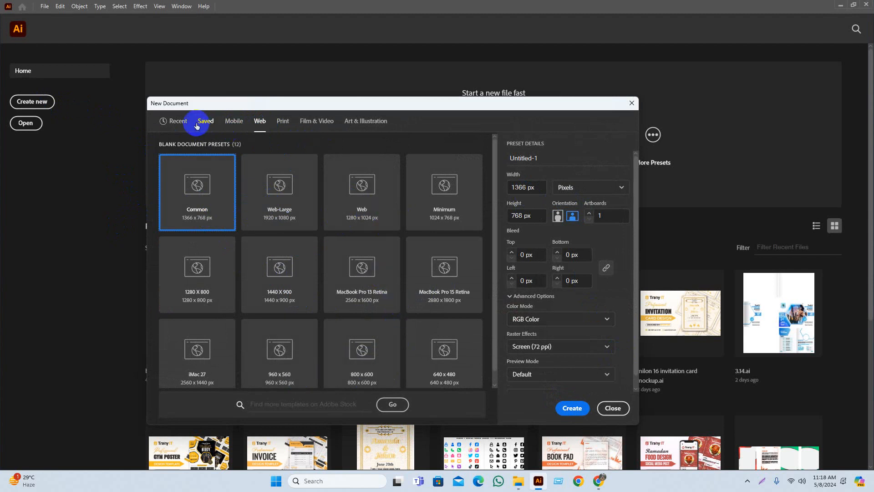
click(179, 136)
click(201, 205)
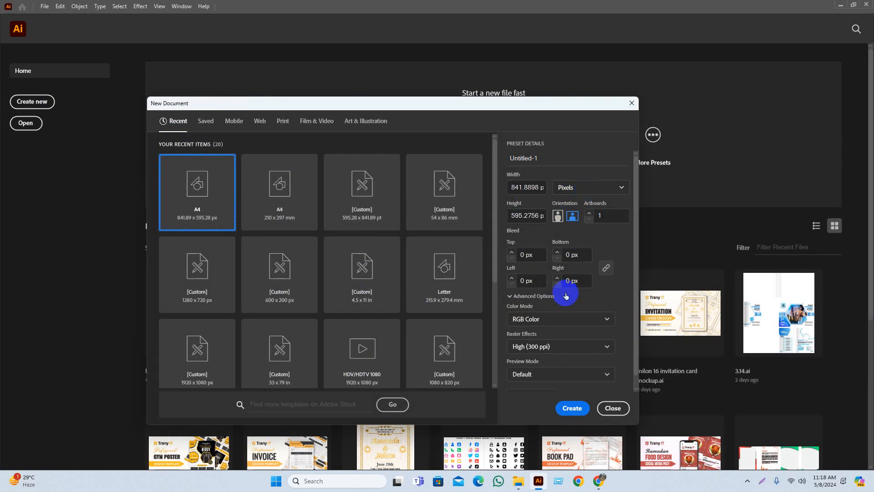
scroll(556, 357, down, 1)
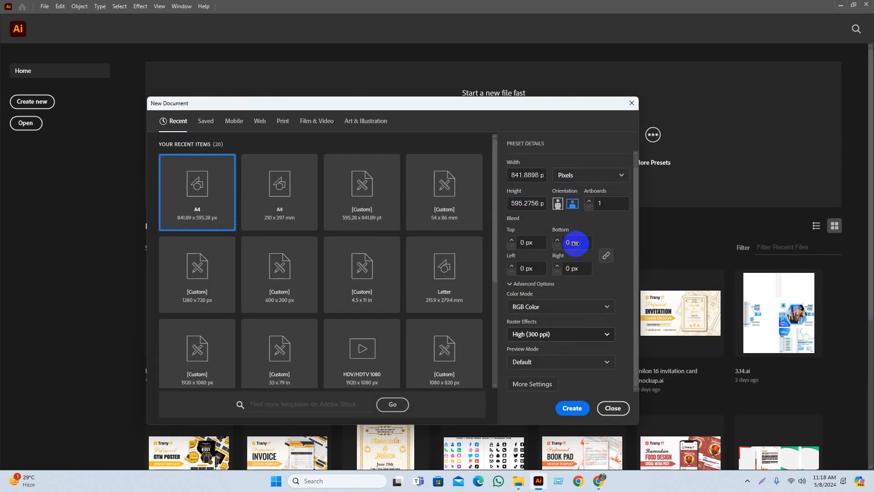
click(569, 416)
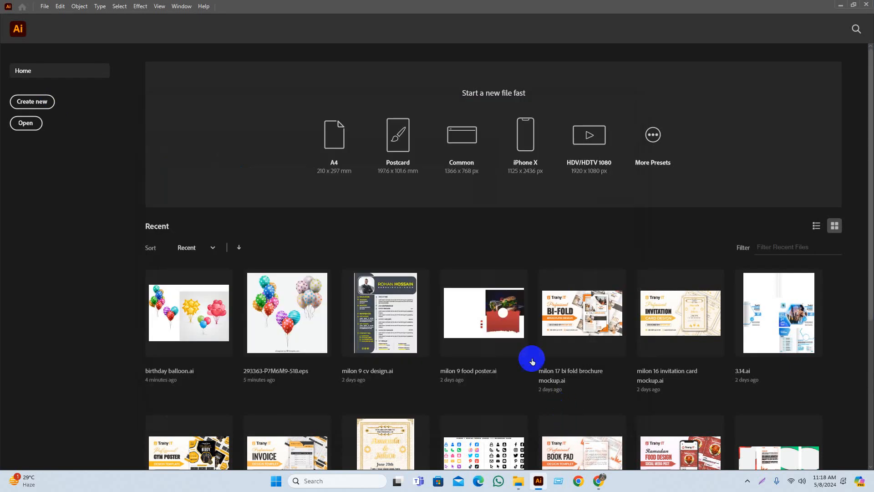
key(ctrl+n)
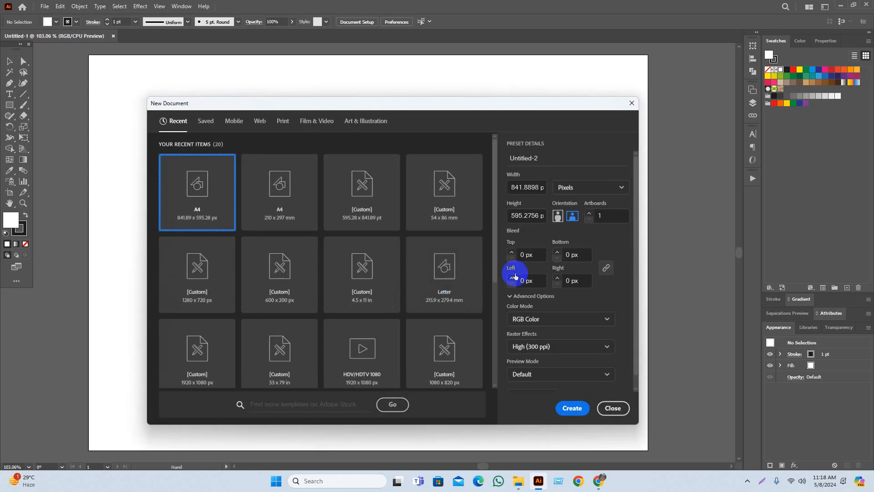
click(605, 403)
drag(650, 331, 685, 348)
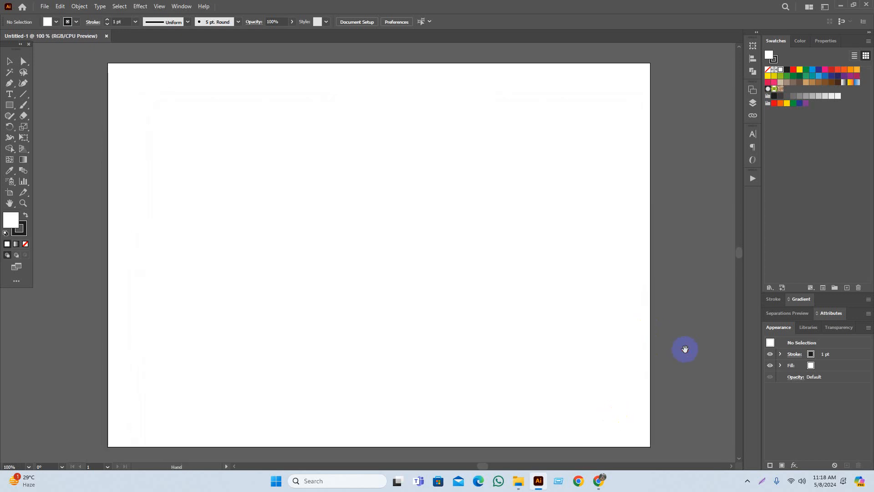
Save the document to the Desktop as "B- card" in Adobe Illustrator format with the Illustrator 2020 version and default options.
key(ctrl+s)
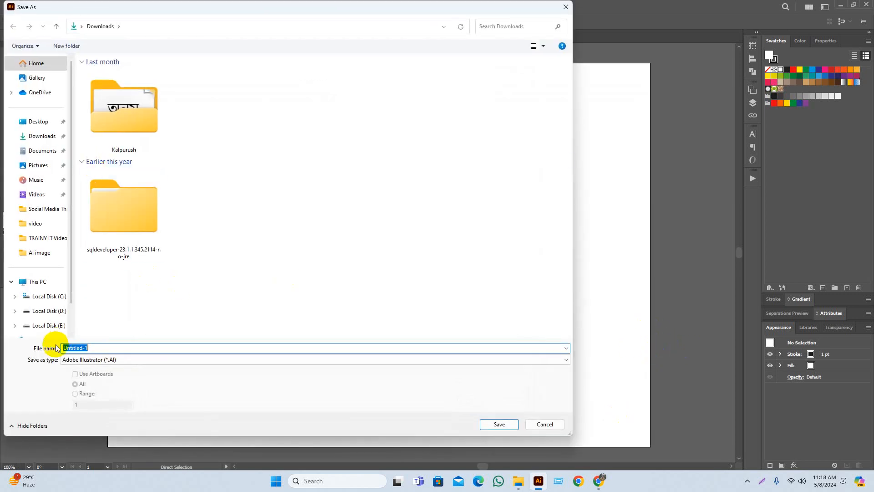
click(38, 122)
double_click(140, 346)
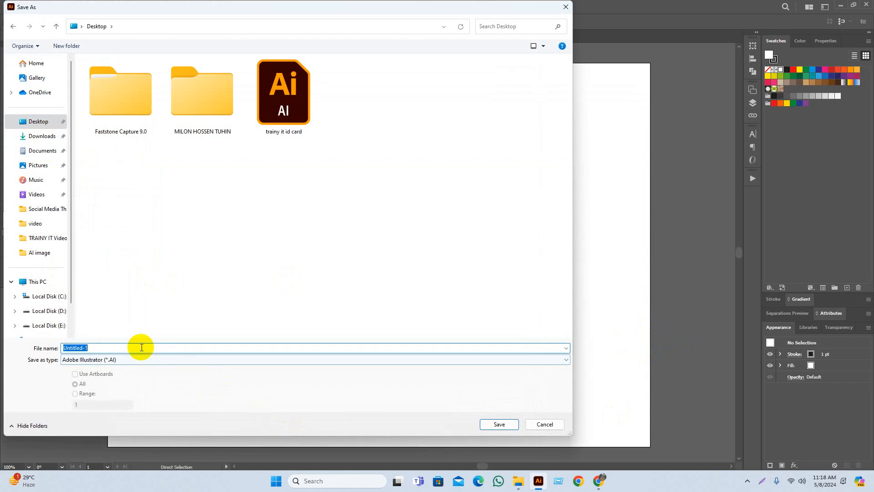
key(BackSpace)
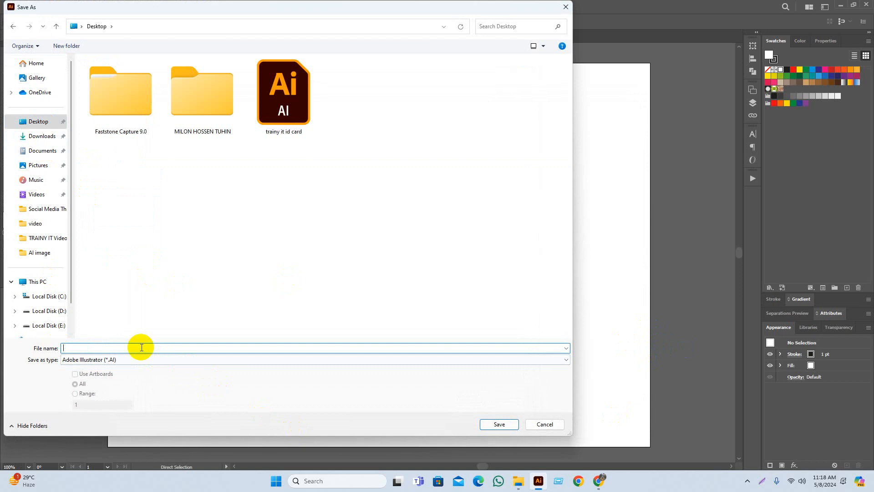
text(b)
key(BackSpace)
text(B- card)
key(Return)
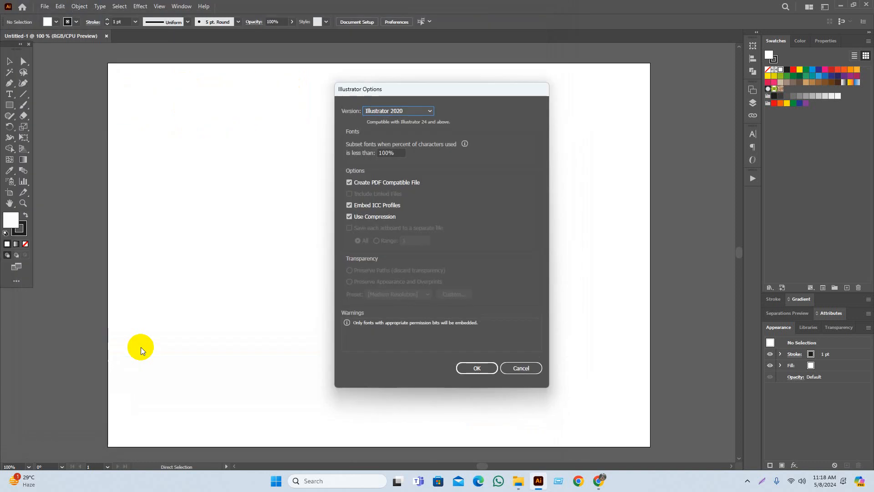
key(Return)
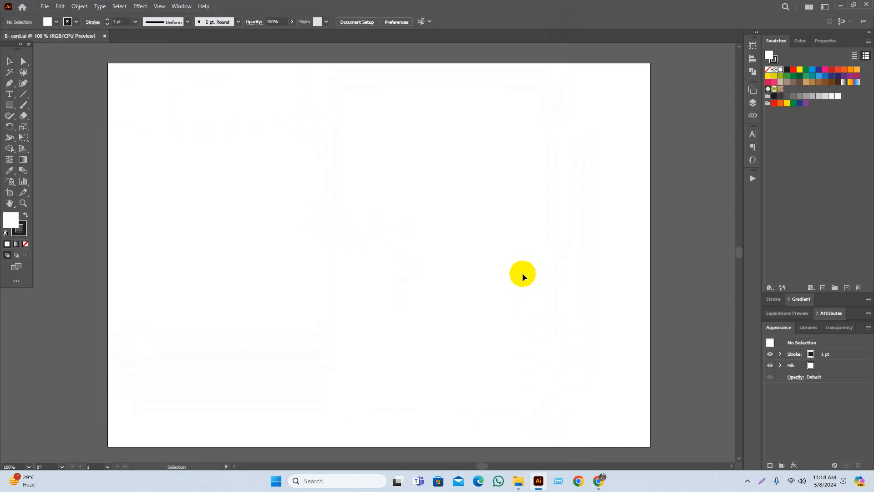
Draw a white rectangle of about 841.89 x 595.28 px covering the whole artboard and remove its stroke.
click(10, 127)
click(9, 105)
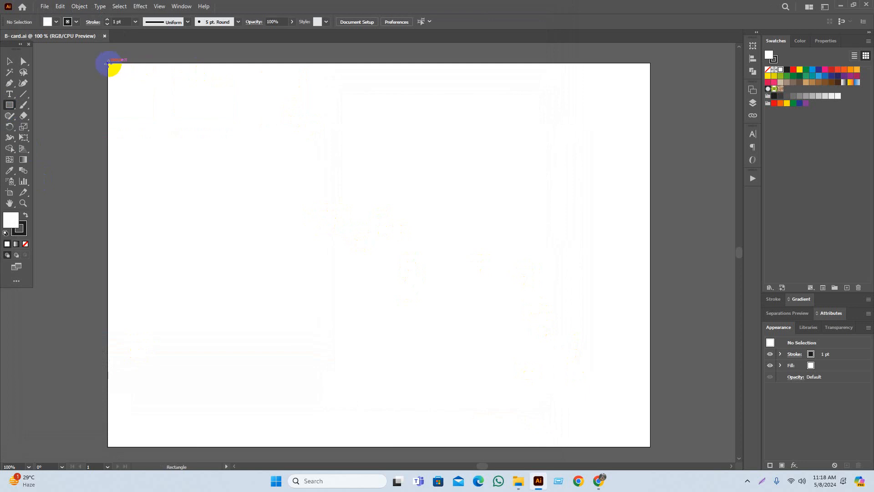
drag(107, 64, 650, 446)
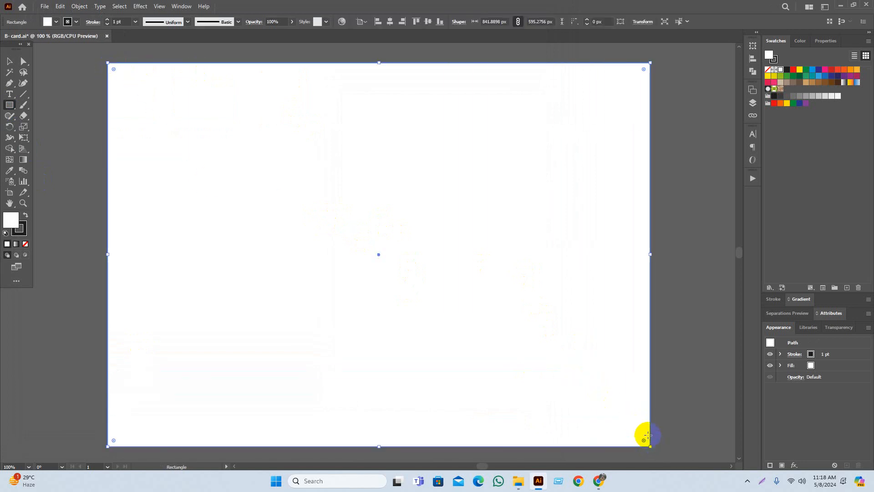
click(24, 229)
click(26, 244)
click(15, 221)
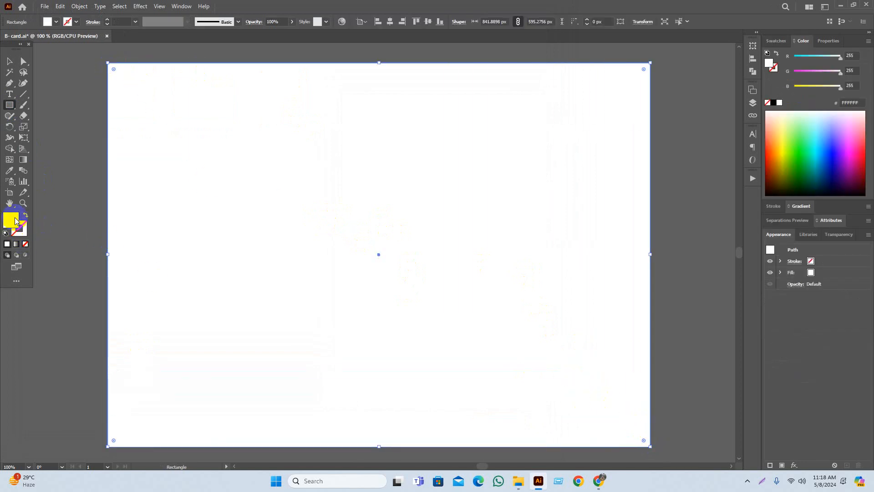
key(v)
click(73, 246)
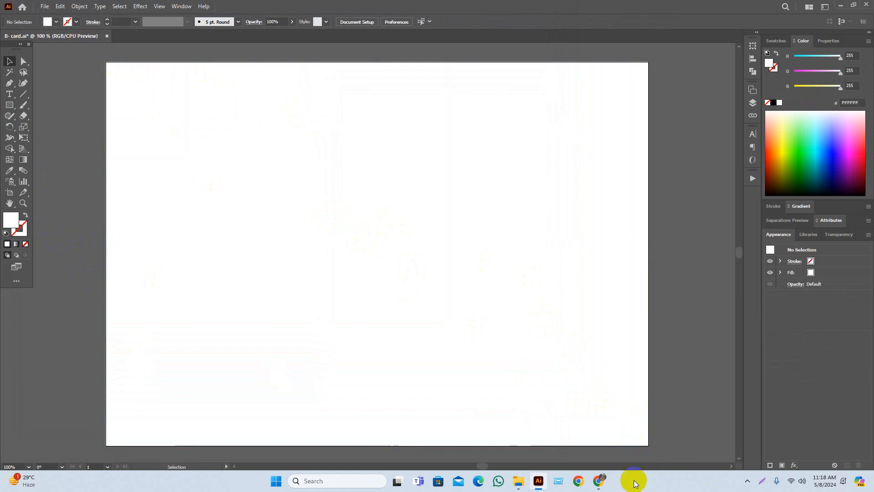
Switch to the browser and look through the Freepik birthday background vectors for a design to use as reference.
click(600, 479)
scroll(497, 296, up, 3)
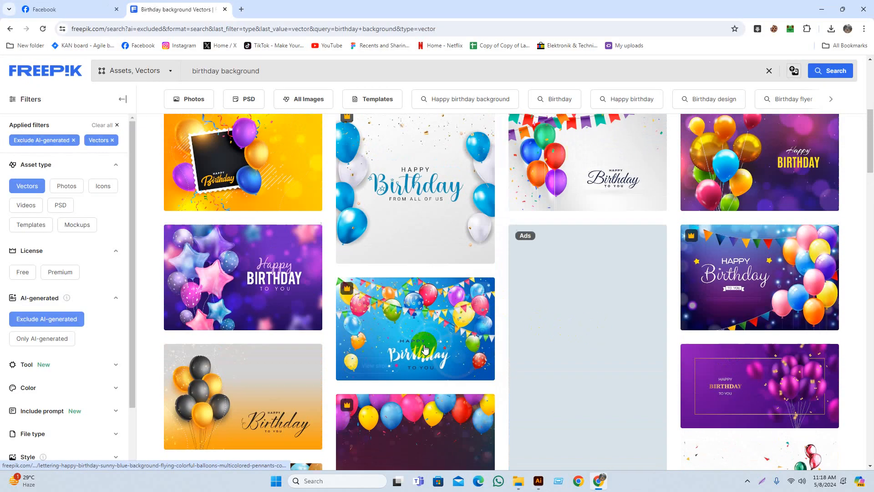
scroll(580, 337, up, 2)
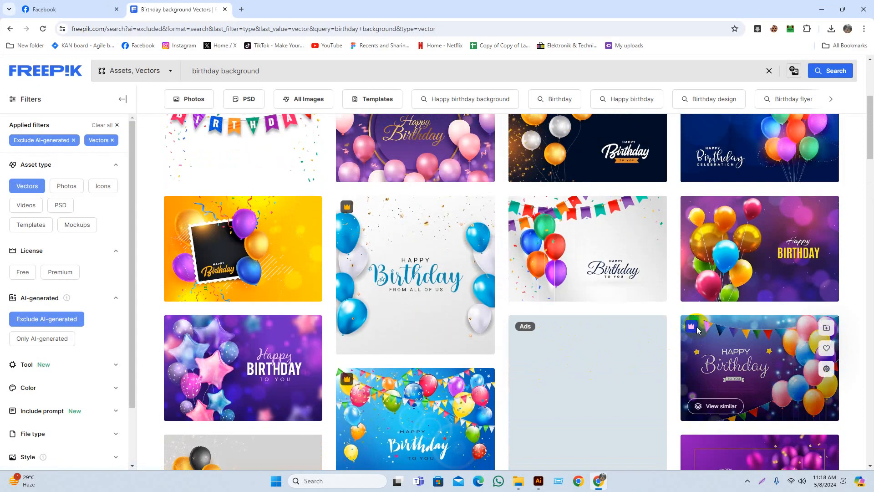
scroll(580, 337, up, 2)
scroll(580, 337, down, 7)
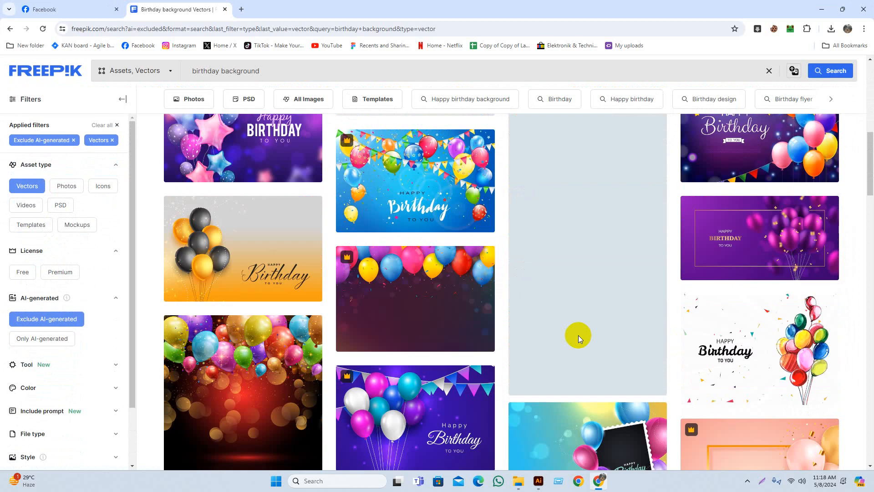
scroll(579, 337, up, 3)
scroll(579, 338, up, 6)
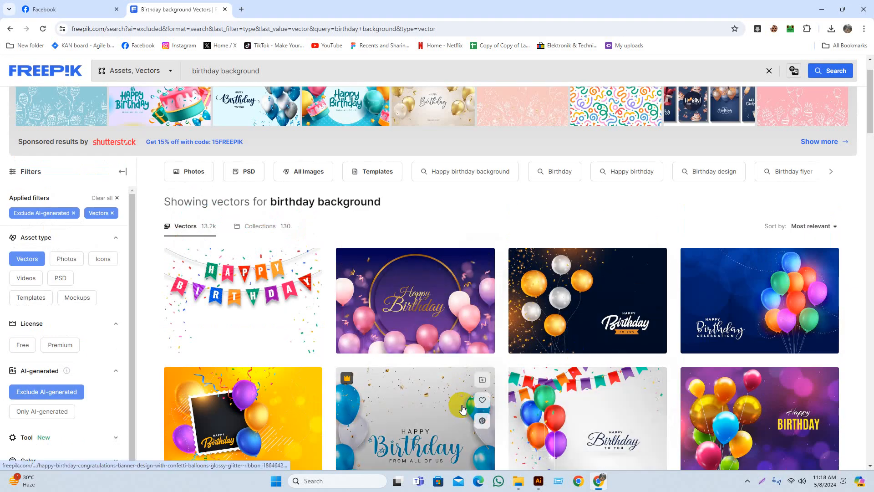
scroll(465, 423, down, 1)
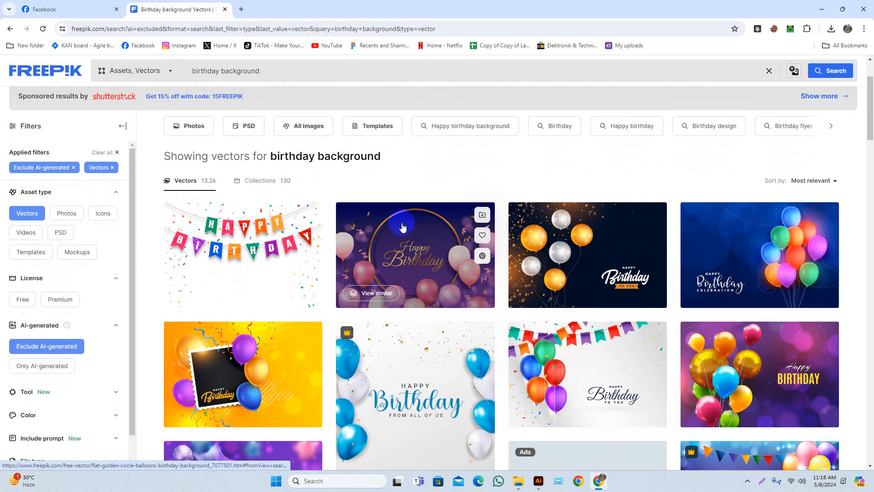
Open the "Flat golden circle and balloons birthday background" vector, copy its preview image and paste it into the Illustrator document.
click(428, 239)
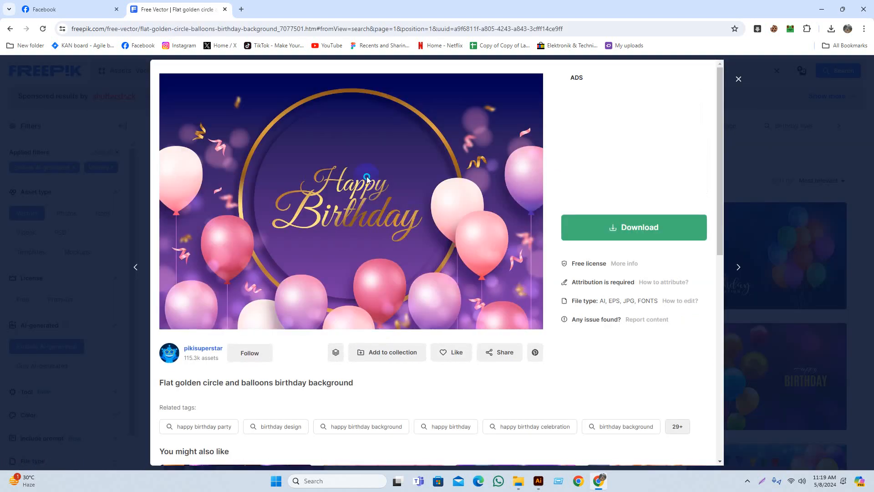
right_click(367, 177)
click(401, 212)
click(539, 481)
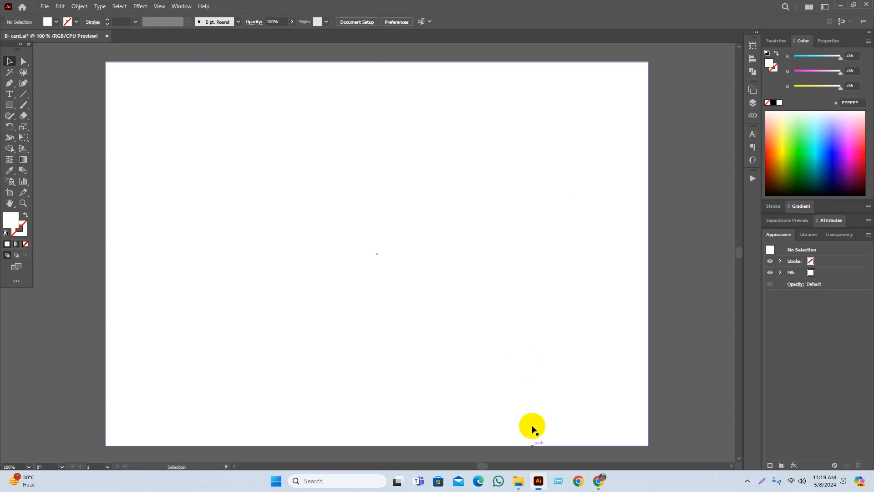
key(ctrl+v)
Scale the pasted reference image down to slightly narrower than the artboard and move it just above the artboard.
scroll(526, 353, down, 2)
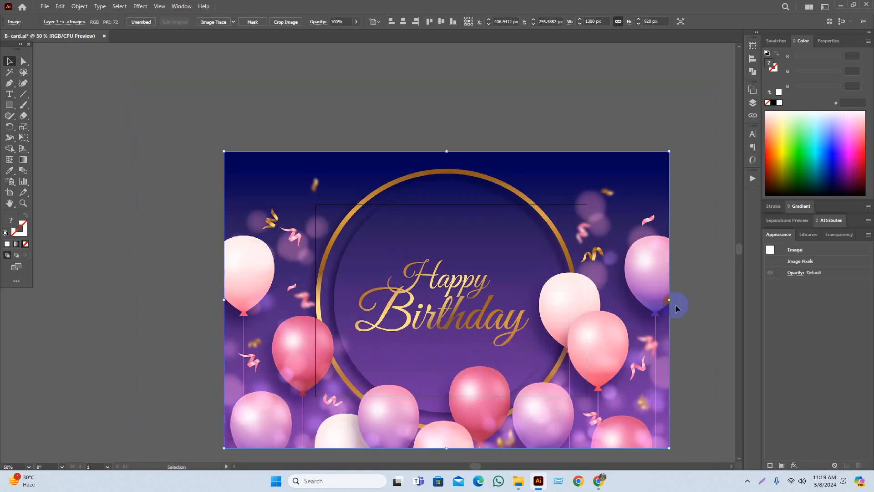
drag(670, 301, 569, 304)
drag(500, 341, 506, 158)
click(730, 279)
scroll(673, 328, up, 3)
scroll(658, 335, right, 1)
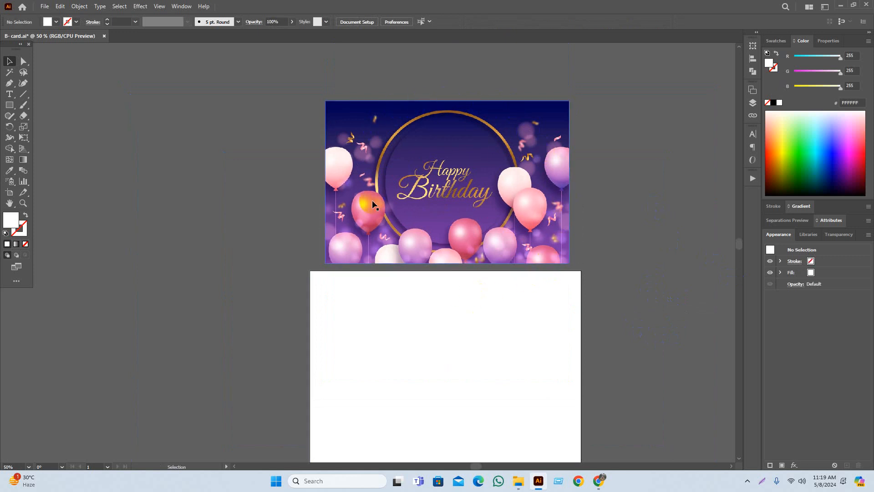
click(179, 238)
click(379, 376)
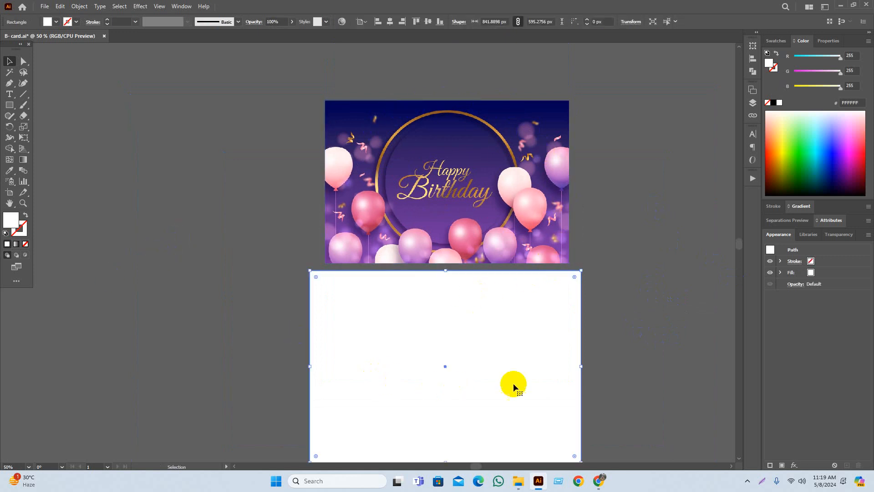
click(668, 335)
Draw a white square of about 58 px beside the reference image and stack a copy of it vertically with a small gap.
drag(667, 336, 648, 323)
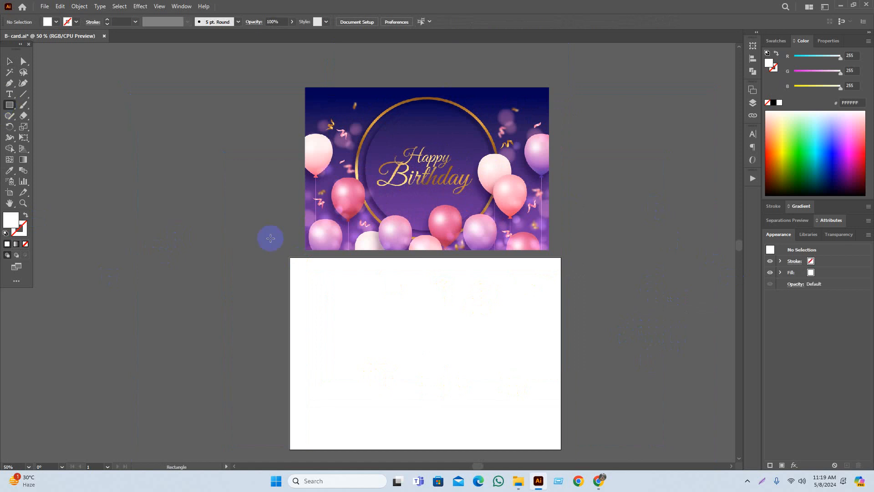
mouse_move(274, 211)
mouse_down()
mouse_move(294, 230)
mouse_move(278, 197)
mouse_up()
key(v)
click(287, 256)
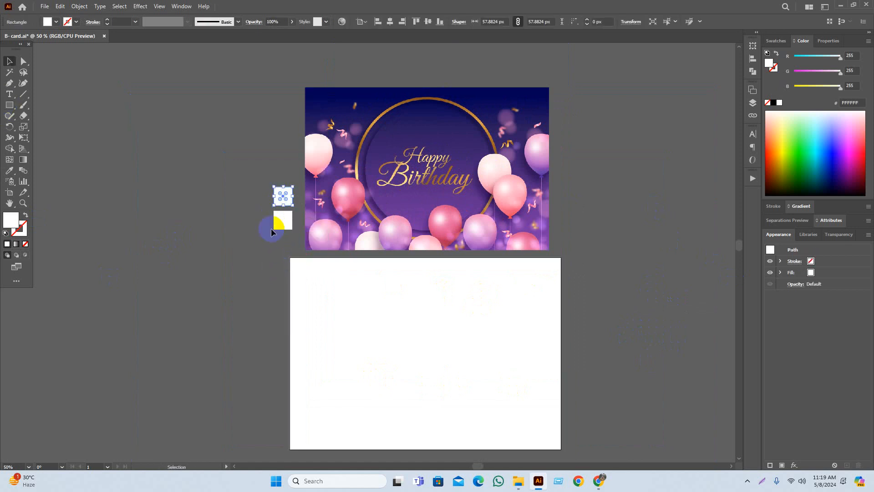
click(271, 232)
Fill the upper square with the dark blue #000152 sampled from the upper edge of the reference image.
scroll(337, 161, up, 1)
click(263, 206)
key(i)
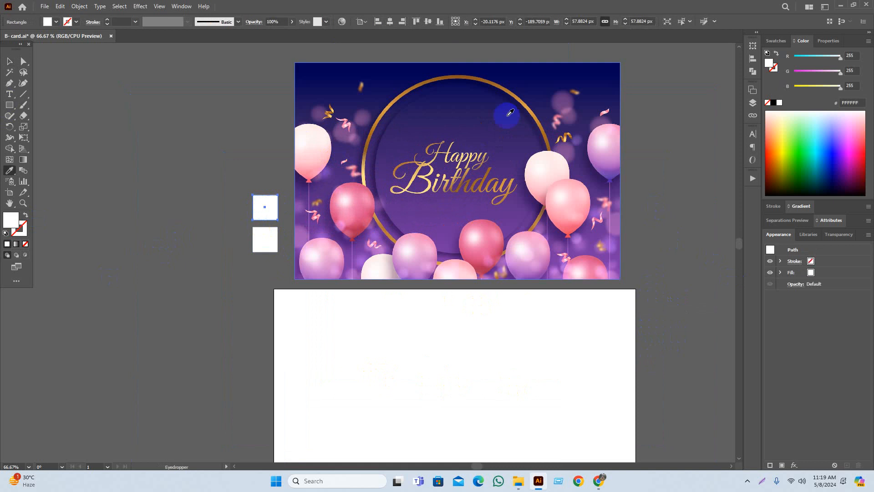
click(457, 63)
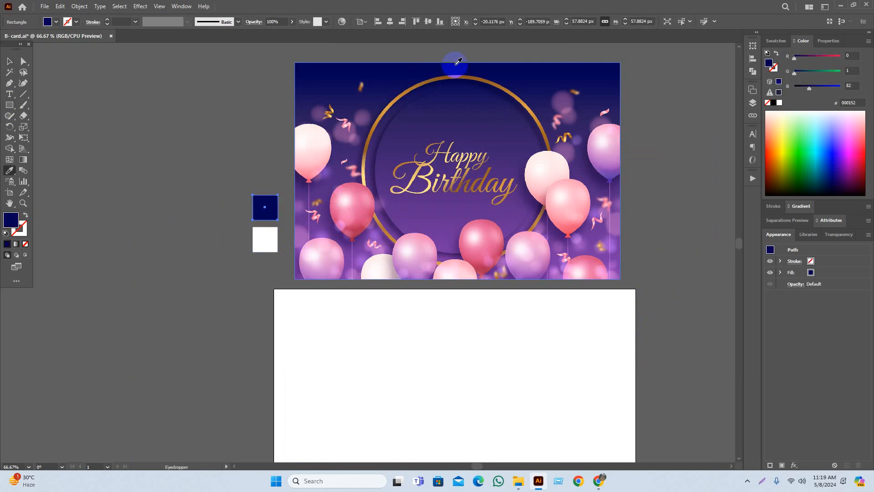
key(v)
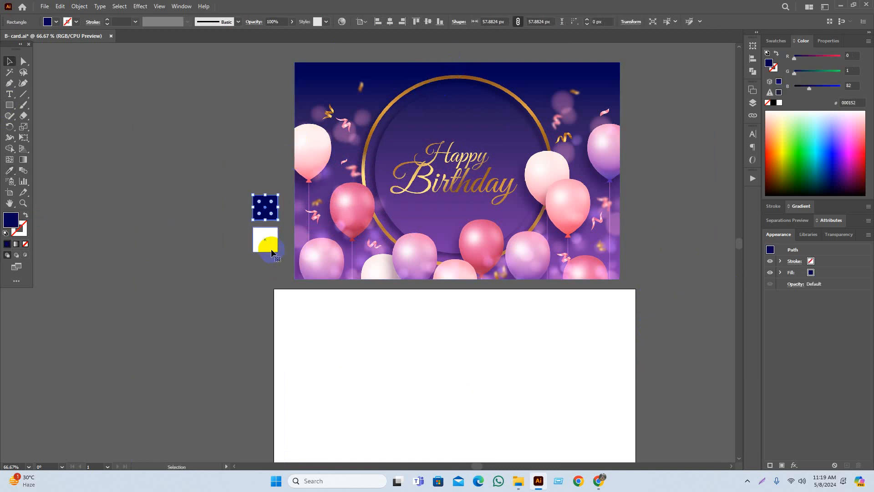
Fill the lower square with the purple #71369B sampled from the lower background area of the reference image.
click(272, 250)
key(i)
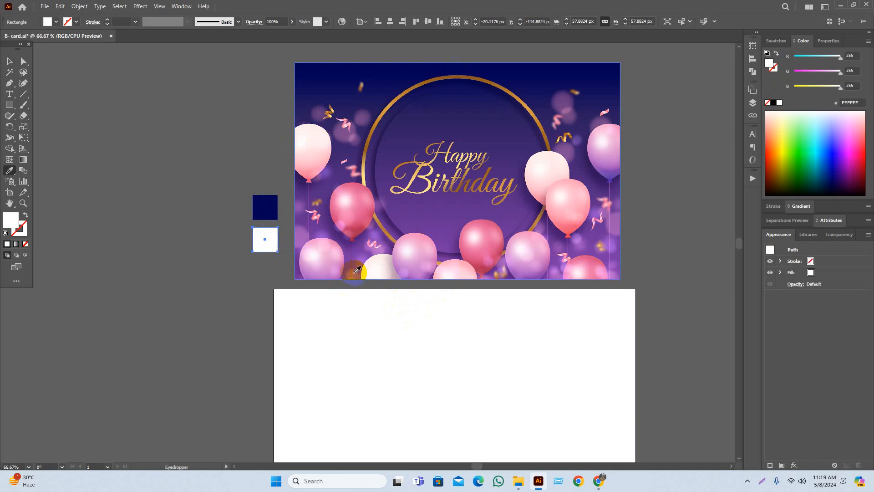
click(349, 252)
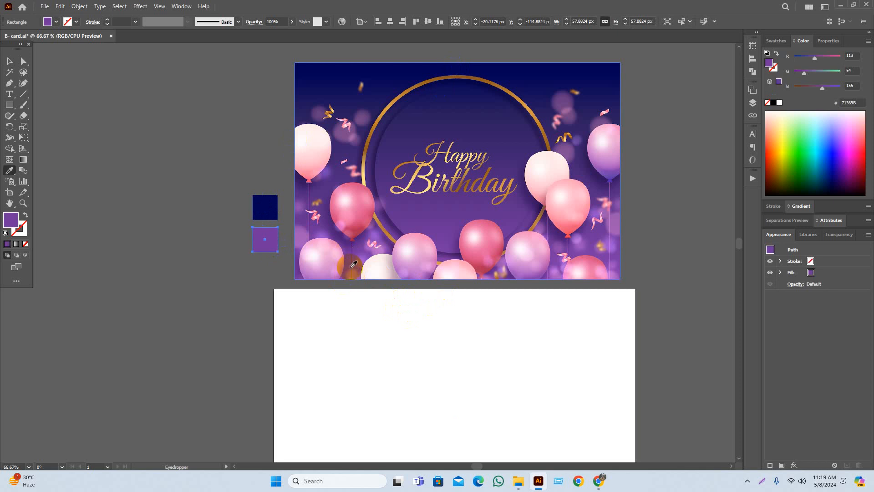
key(v)
click(149, 307)
Duplicate the purple square directly below itself and fill the copy with a linear gradient.
drag(191, 281, 179, 322)
scroll(277, 268, up, 1)
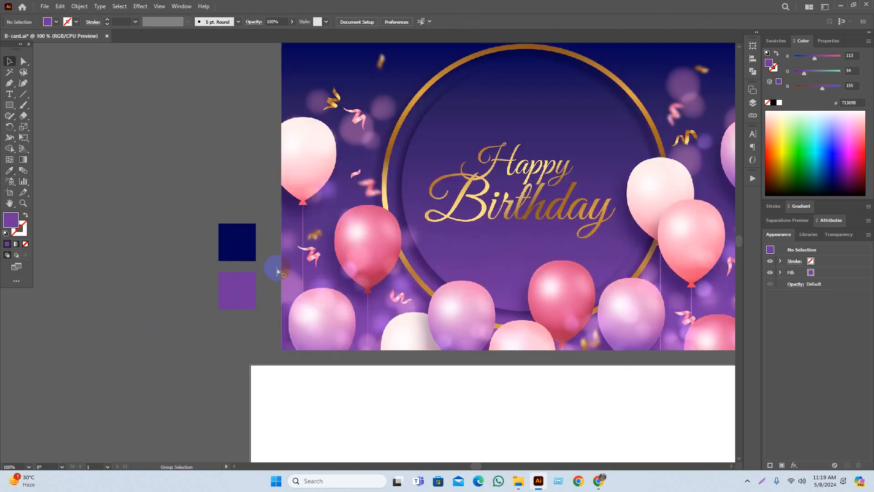
drag(240, 285, 237, 333)
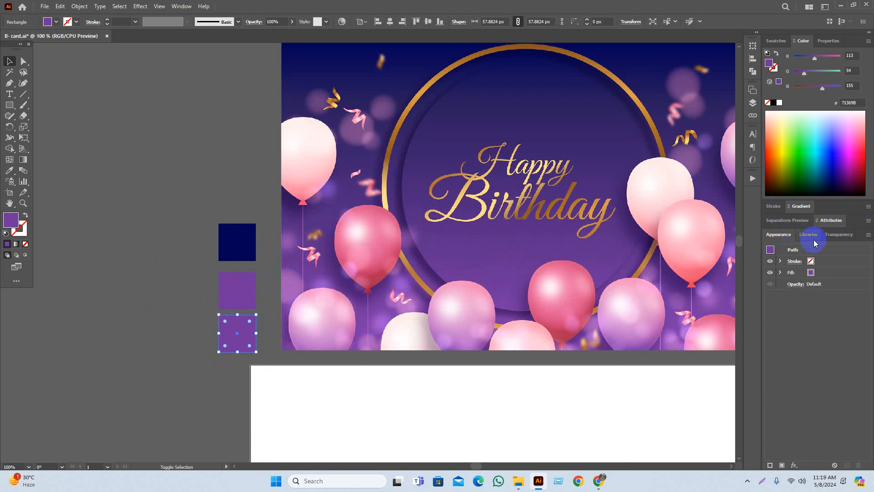
click(789, 205)
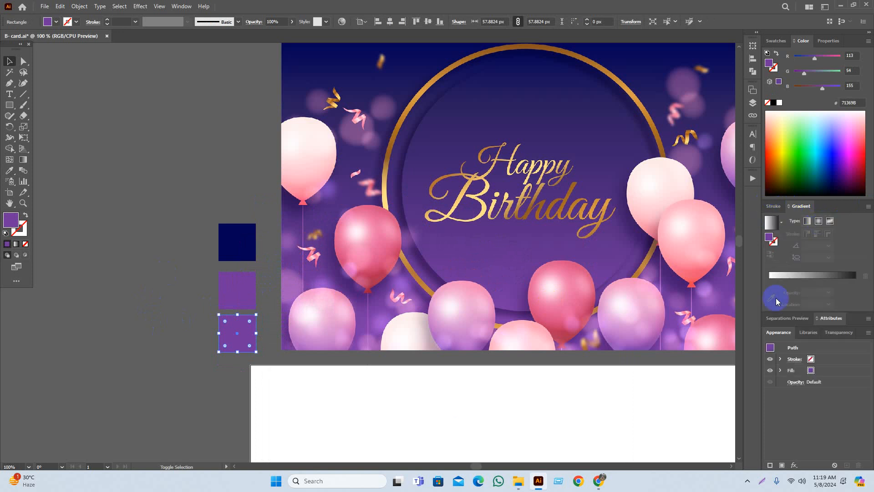
click(778, 276)
click(769, 282)
Color the gradient's start stop with the dark blue and its end stop with the purple sampled from the two squares.
click(770, 298)
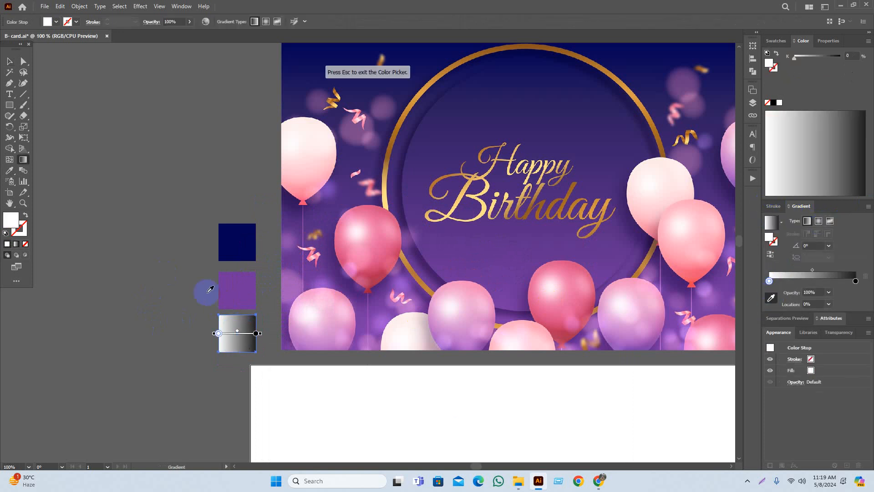
click(227, 256)
click(256, 333)
click(242, 284)
key(v)
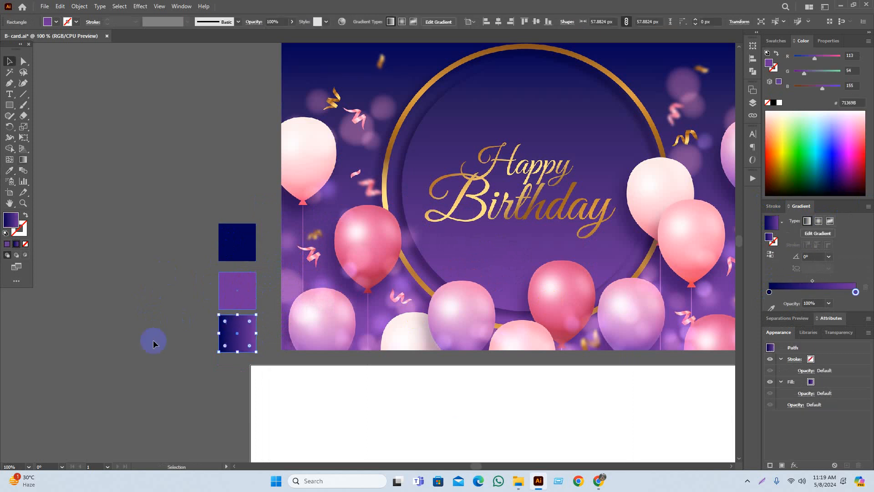
click(154, 341)
Apply the small square's dark blue to purple gradient to the artboard-sized rectangle with the Eyedropper.
drag(156, 311, 156, 320)
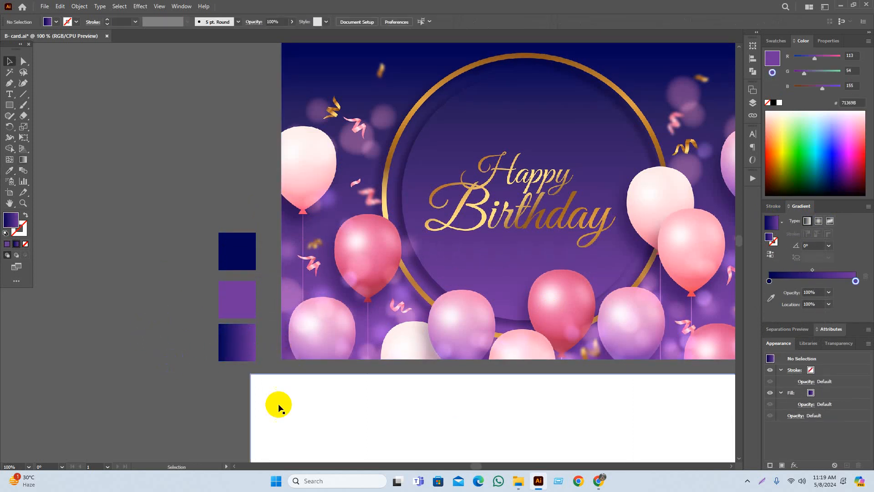
click(308, 400)
key(i)
click(246, 338)
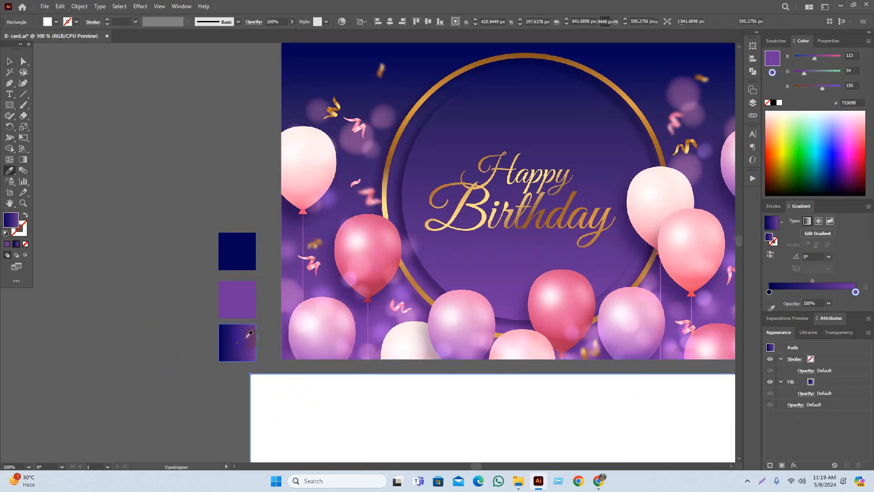
key(v)
key(ctrl+shift+a)
Redirect the background rectangle's gradient vertically at about 90.5°, with purple at the top and dark blue at the bottom.
scroll(295, 314, down, 3)
scroll(417, 354, down, 3)
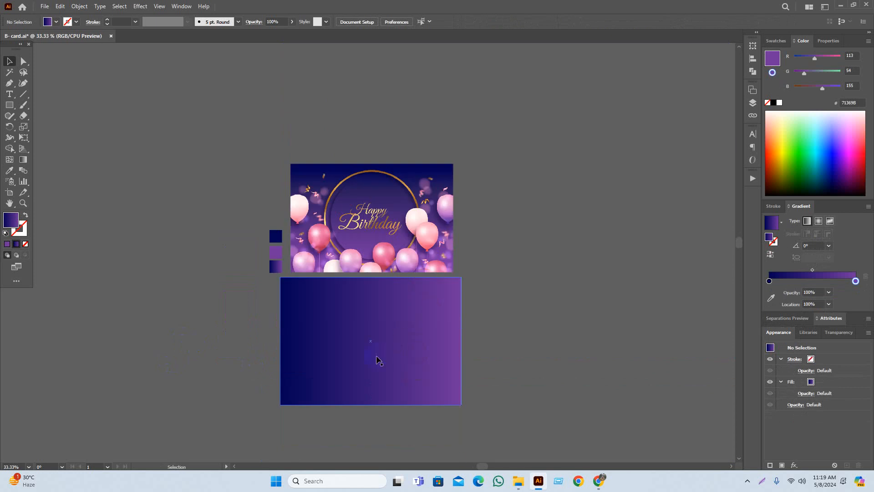
click(377, 363)
key(g)
drag(371, 341, 380, 255)
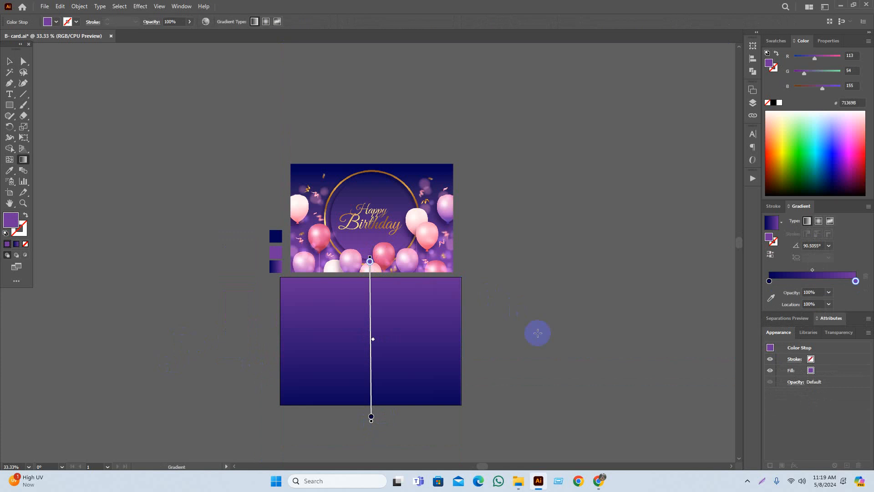
Open Recolor Artwork for the gradient background rectangle and move the color wheel clear of the artwork.
key(v)
click(518, 389)
drag(518, 389, 542, 393)
scroll(261, 340, up, 1)
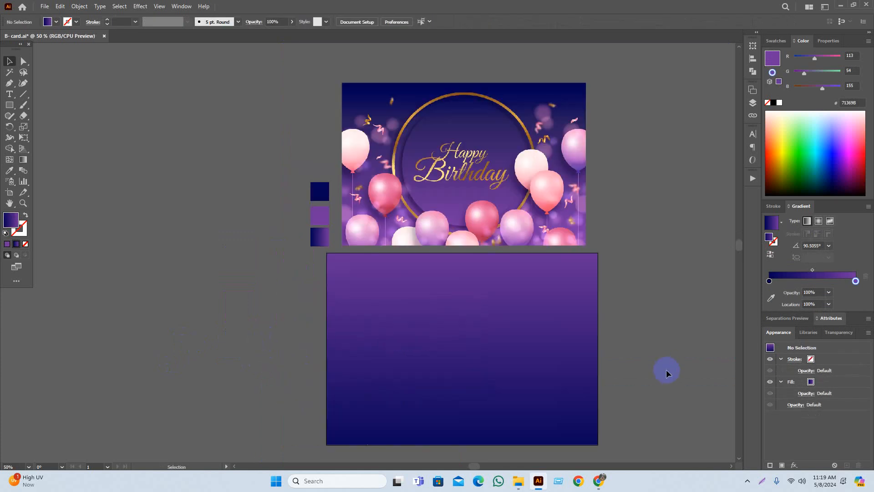
drag(656, 375, 636, 373)
click(519, 338)
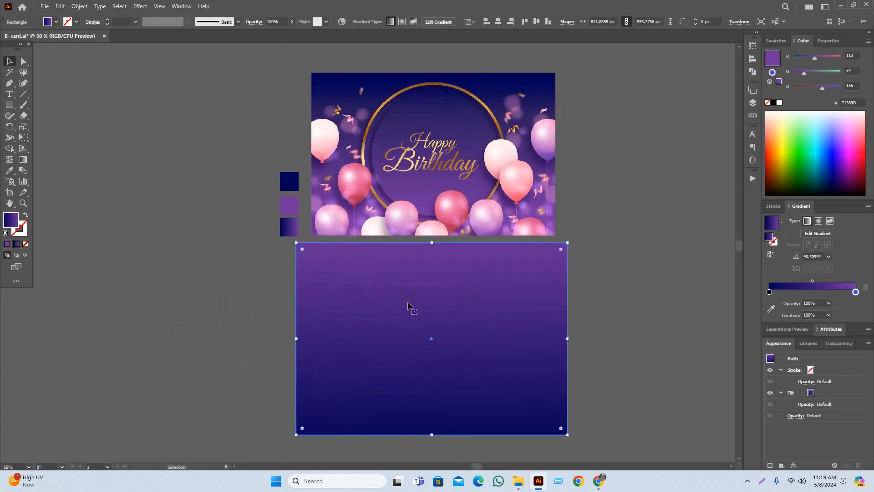
click(442, 49)
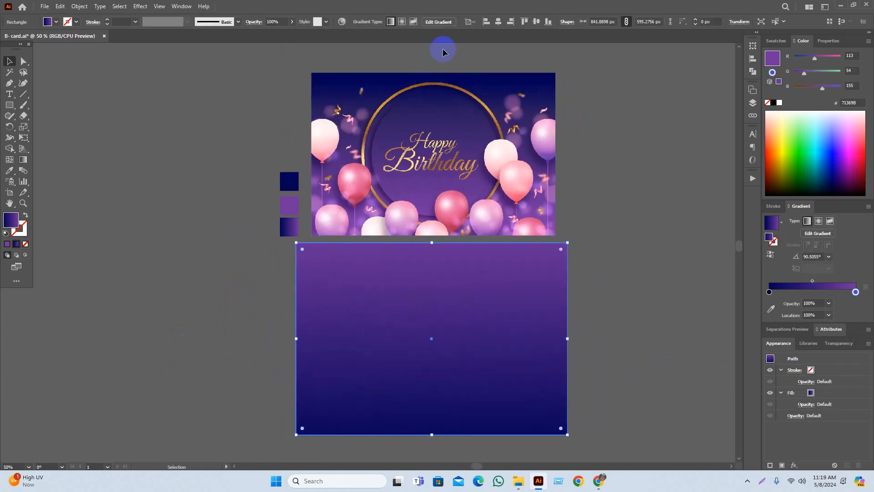
click(342, 22)
click(594, 157)
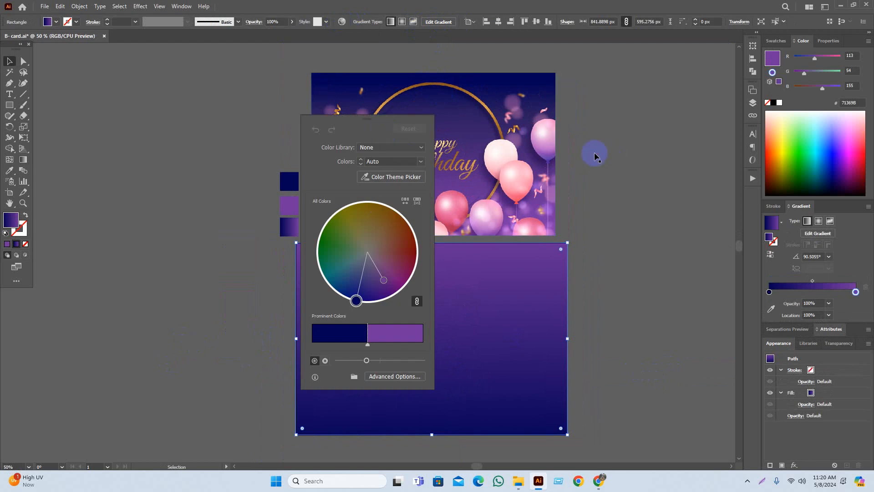
drag(367, 119, 647, 121)
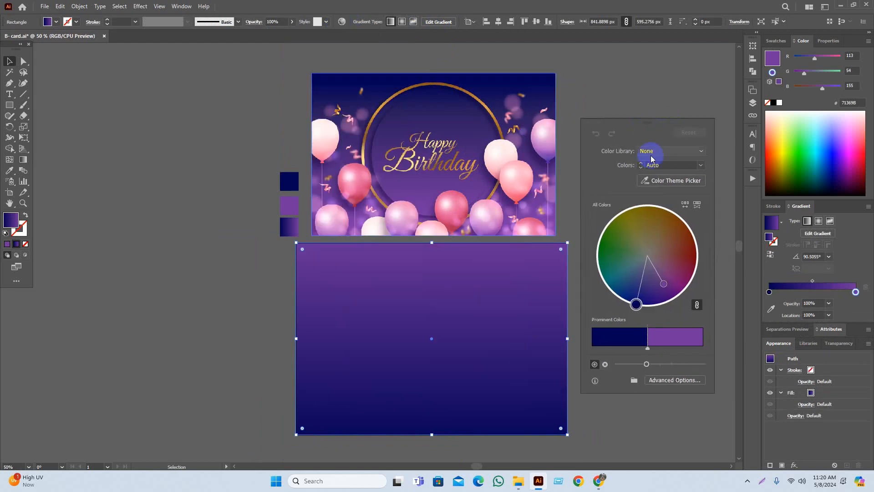
Rotate the linked hues on the color wheel to turn the background gradient crimson 983657 at the top and dark purple at the bottom.
drag(637, 304, 618, 298)
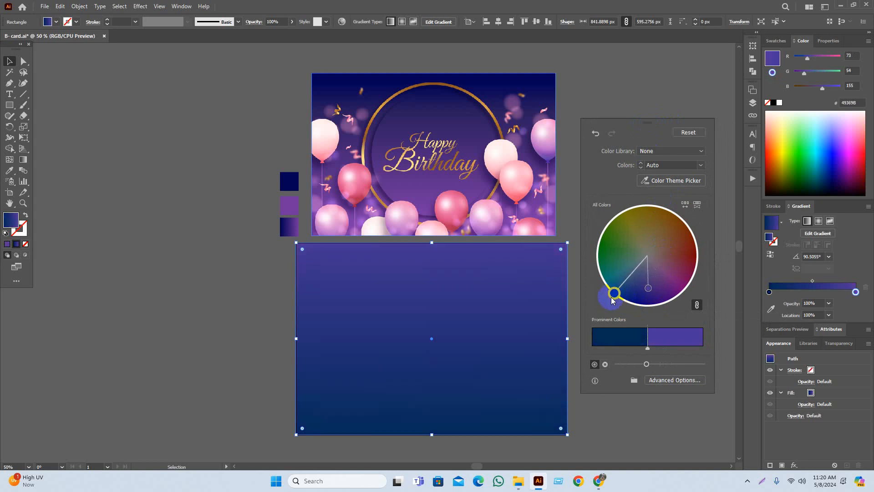
drag(613, 302, 694, 284)
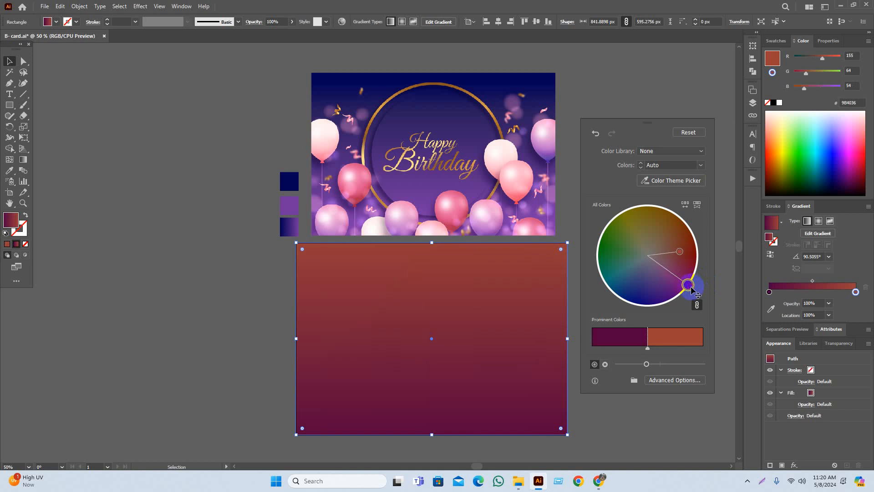
drag(692, 291, 693, 295)
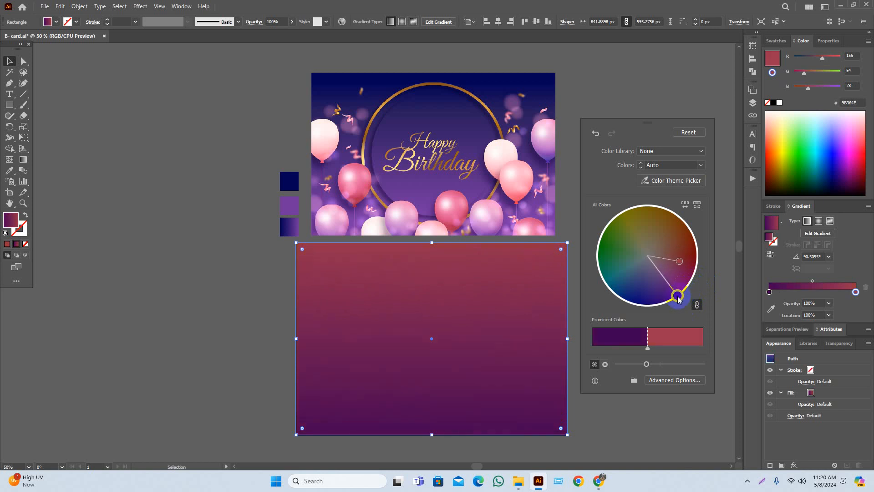
click(194, 347)
scroll(628, 354, down, 1)
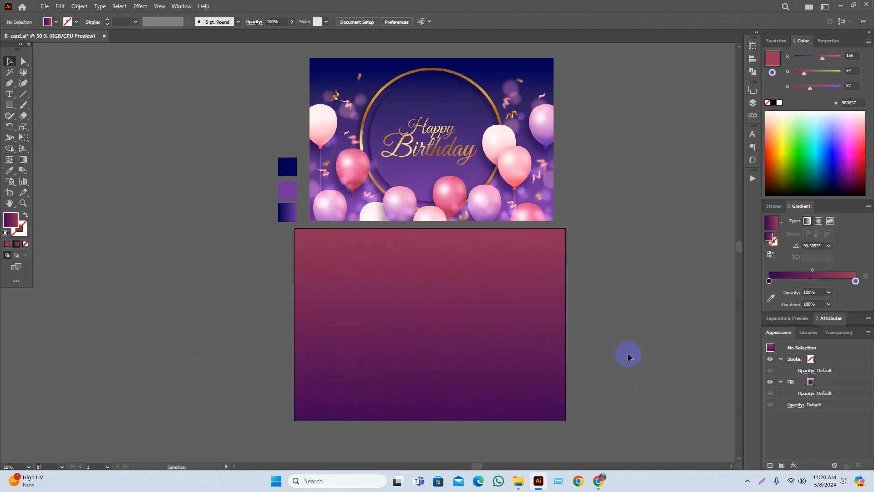
click(287, 212)
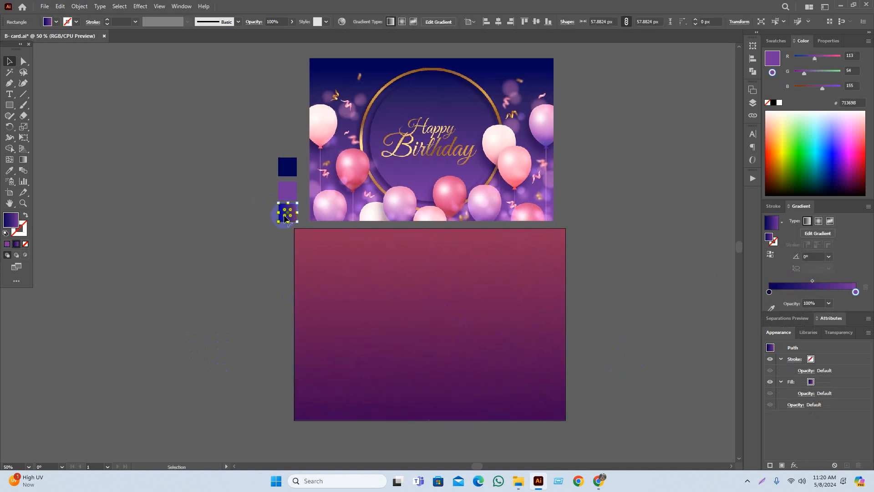
click(454, 330)
click(651, 374)
scroll(317, 228, up, 1)
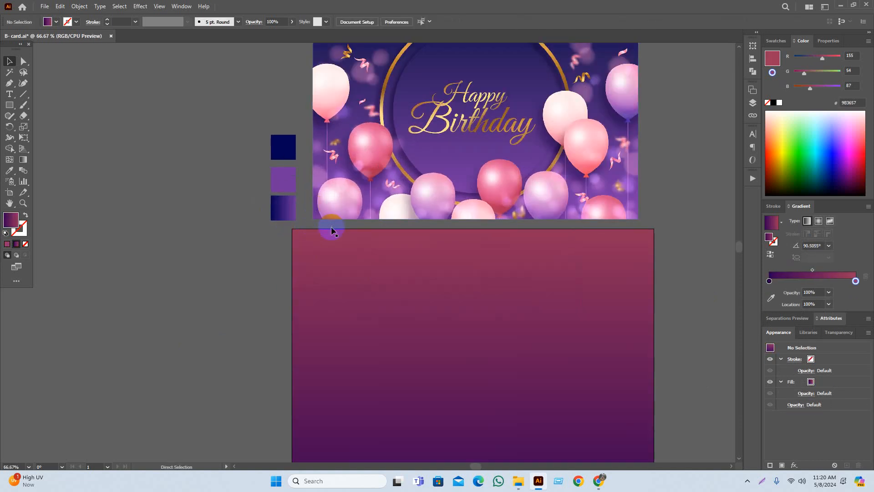
drag(254, 258, 210, 320)
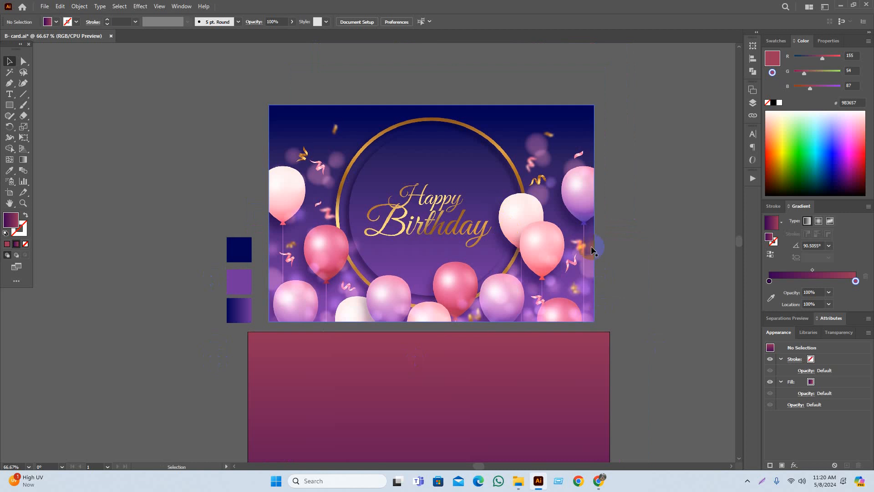
drag(673, 376, 682, 320)
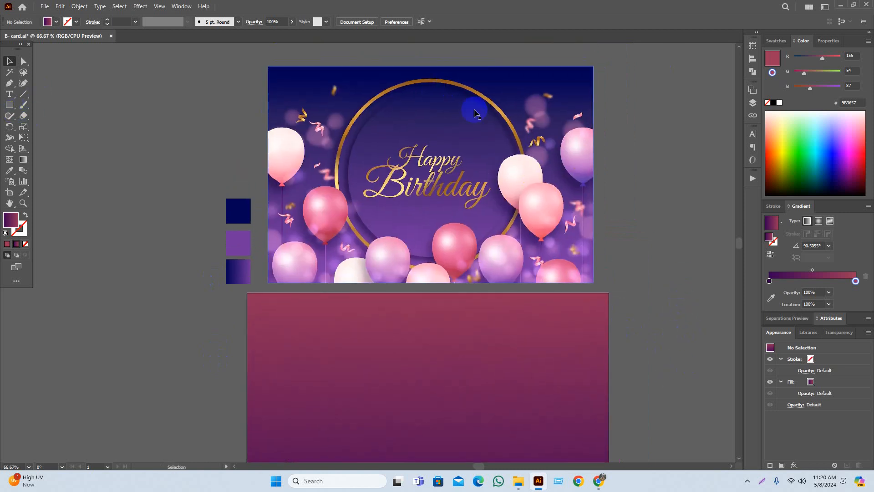
Draw a five-pointed star about 541 by 514 px over the background and recolor its gradient's end stop turquoise 2EFFBA.
drag(10, 105, 55, 148)
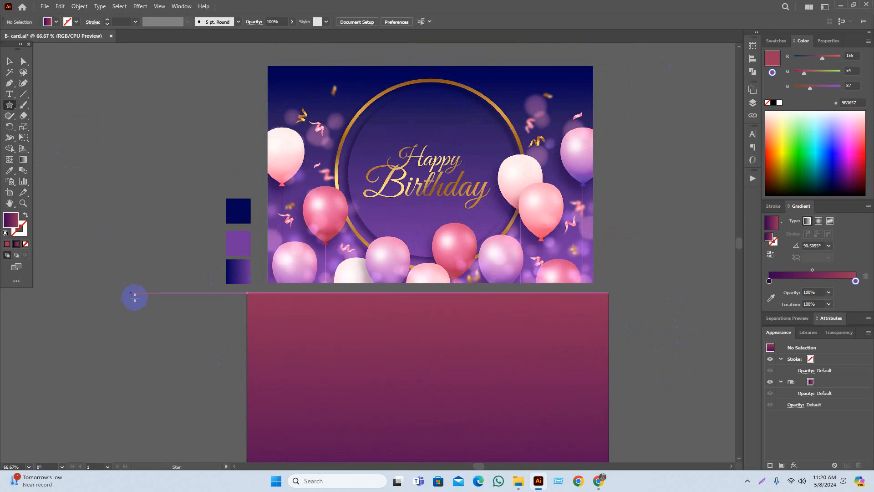
drag(132, 296, 153, 195)
drag(405, 293, 519, 403)
key(v)
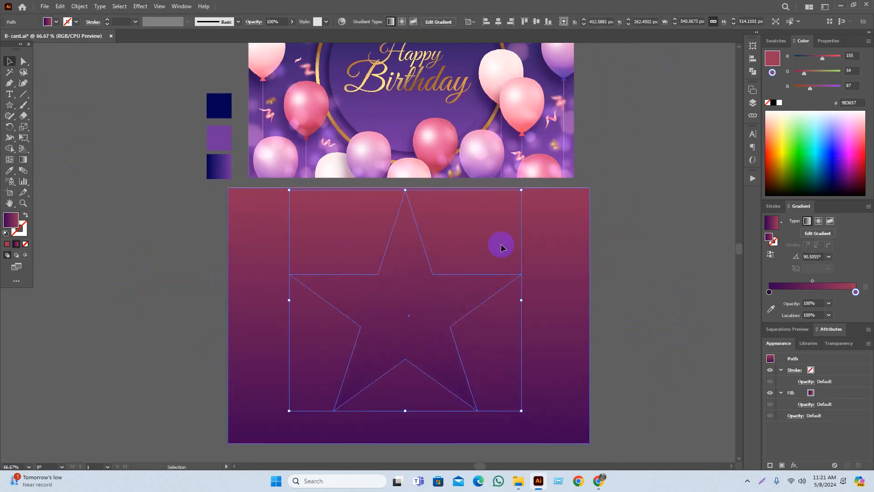
click(806, 151)
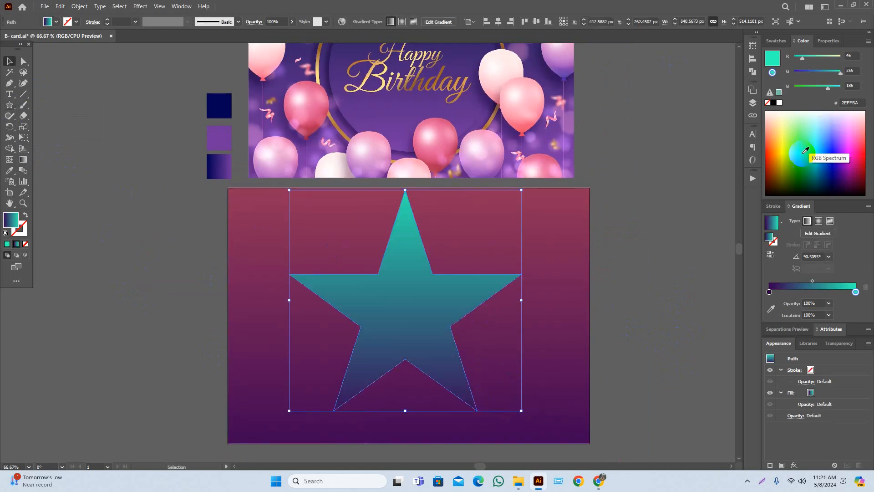
click(659, 320)
Round all the star's corners with the live corner widgets into a soft five-lobed shape about 315 by 305 px.
click(431, 320)
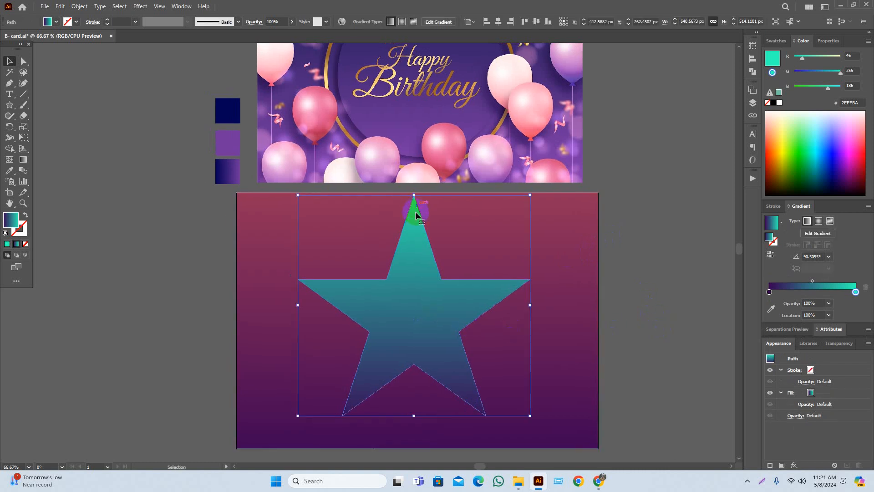
click(24, 64)
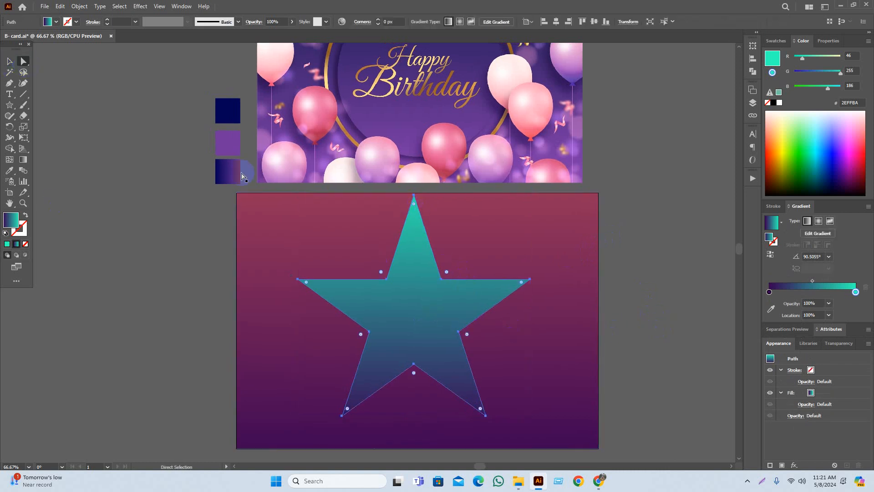
click(451, 270)
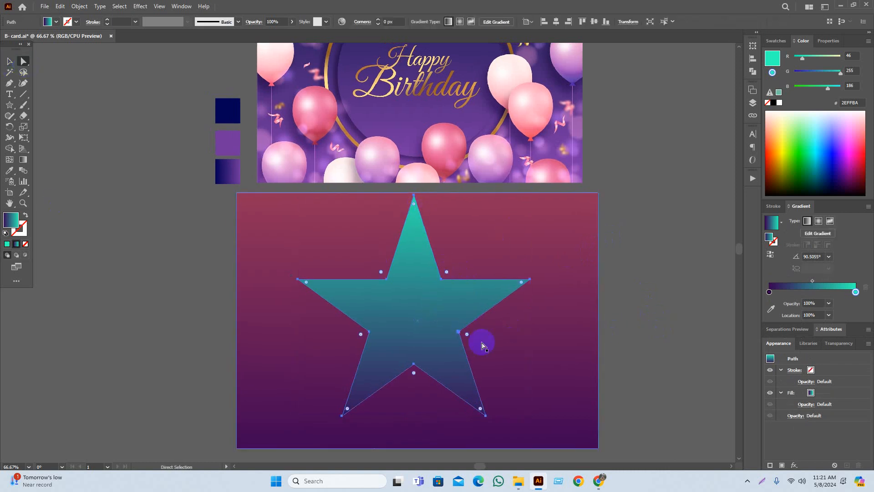
drag(447, 272, 476, 251)
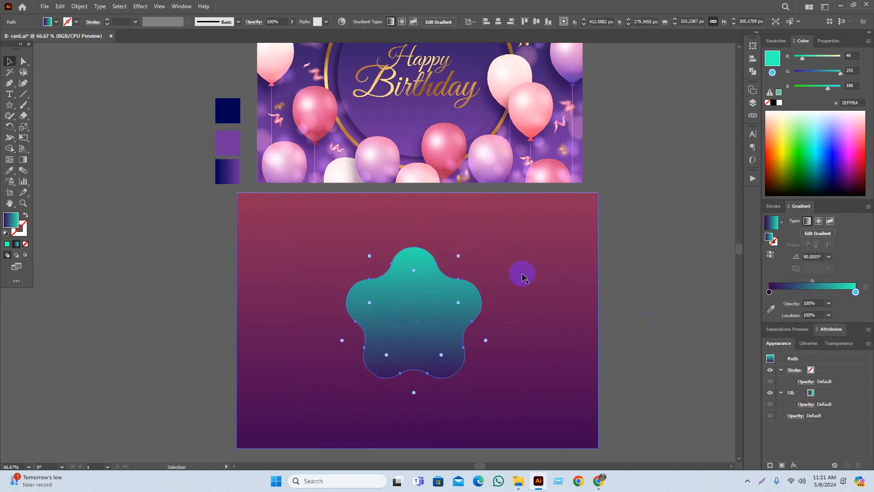
key(v)
click(669, 336)
Enlarge the rounded star proportionally to about 460 by 445 px and center it horizontally and vertically on the background.
click(428, 335)
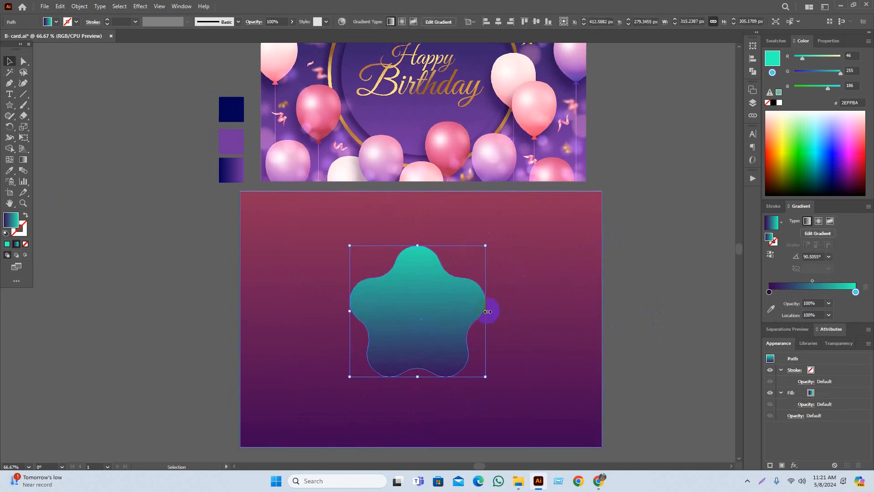
drag(487, 311, 519, 315)
click(632, 288)
click(443, 307)
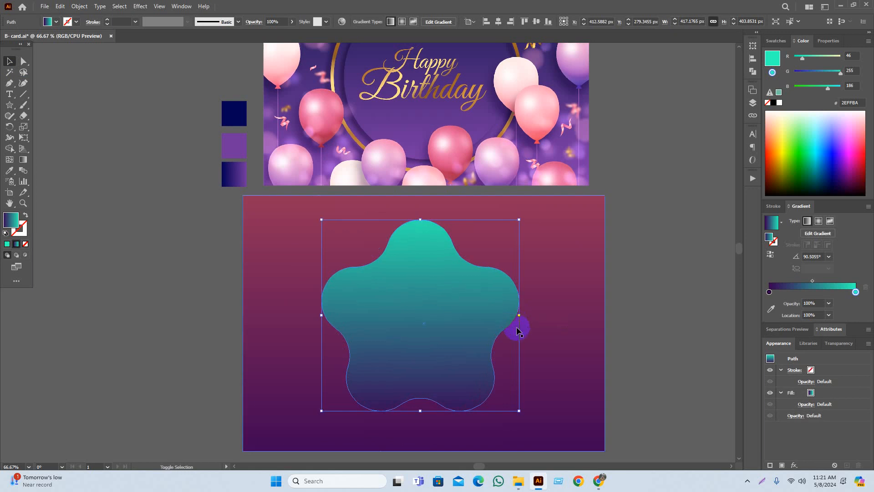
click(487, 21)
click(498, 22)
click(536, 22)
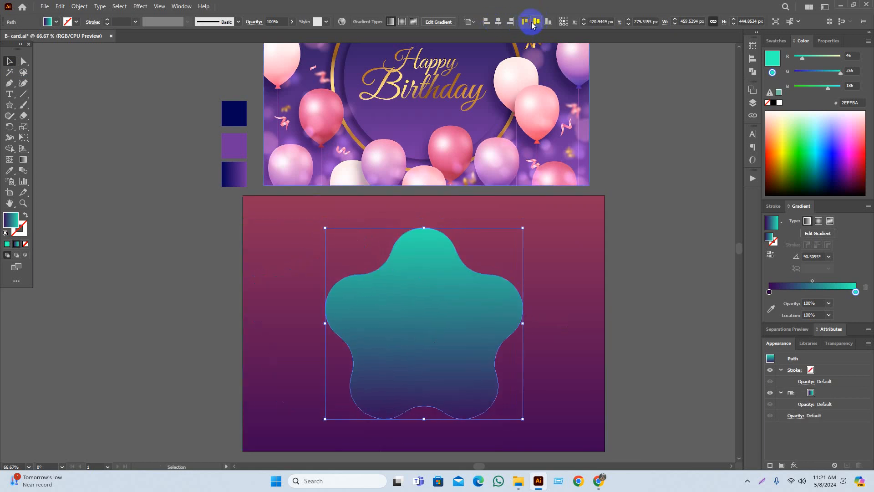
Duplicate the rounded star behind itself and enlarge the copy from its center to about 494 by 479 px.
click(638, 164)
drag(638, 164, 642, 169)
scroll(632, 245, down, 1)
drag(673, 237, 638, 238)
click(449, 297)
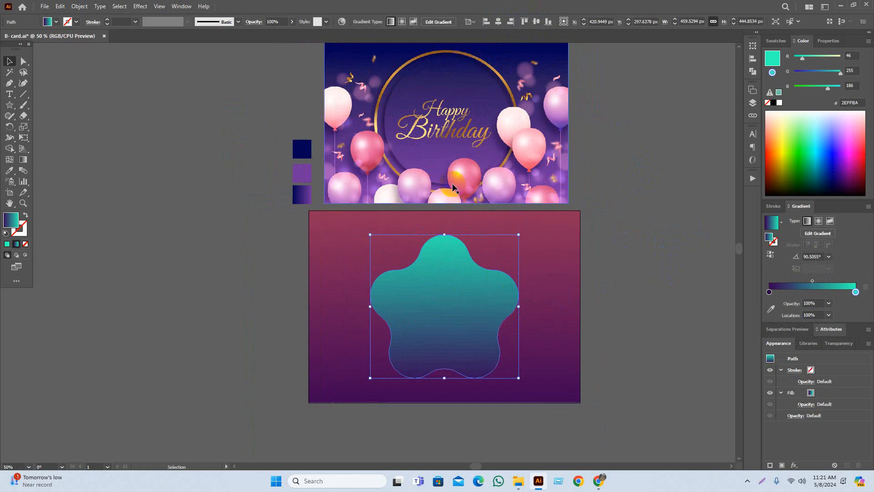
key(a)
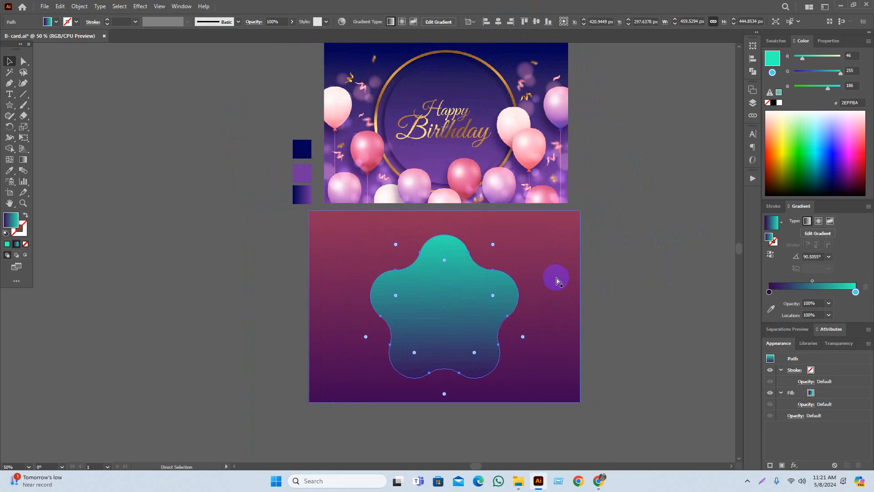
key(v)
drag(519, 306, 524, 313)
key(a)
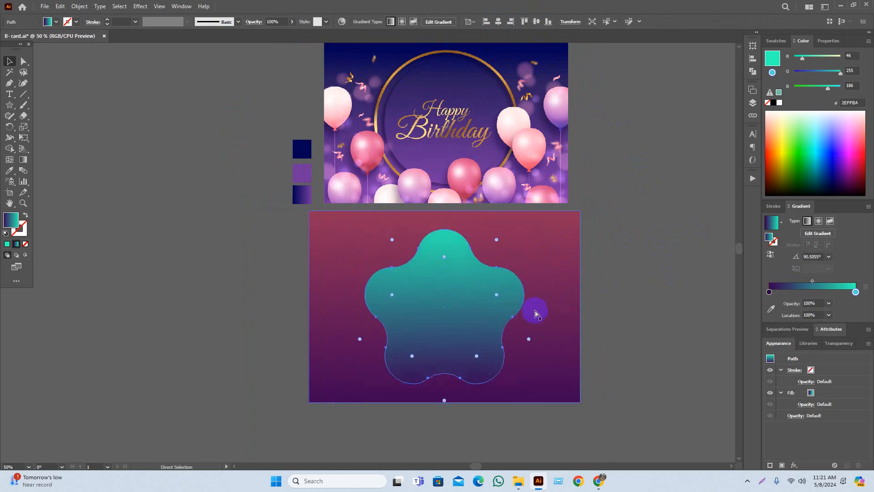
key(v)
Fill the larger star behind with the golden brown 8E571E sampled from the reference image's ring.
click(9, 170)
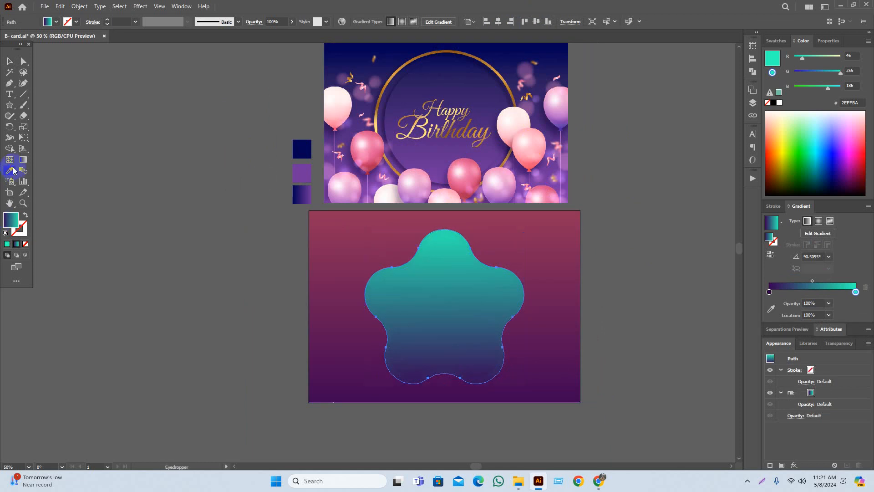
click(444, 48)
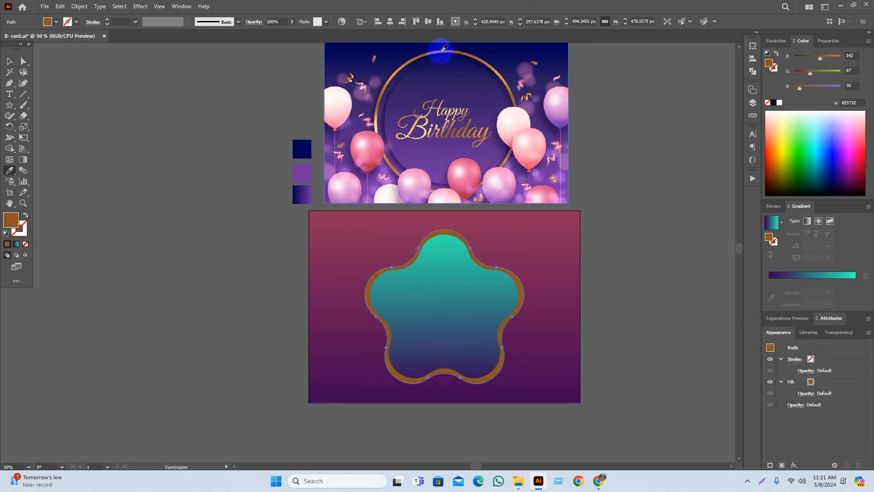
key(v)
click(648, 306)
scroll(639, 310, up, 1)
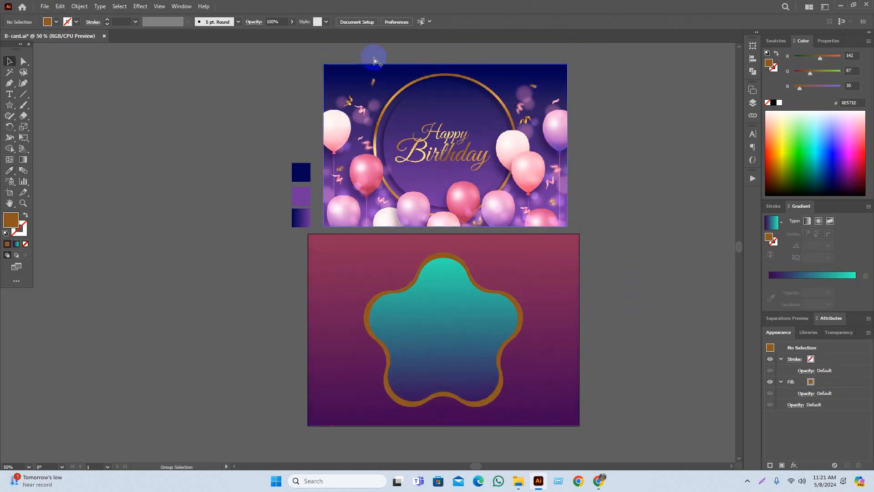
scroll(428, 46, up, 1)
scroll(697, 281, down, 3)
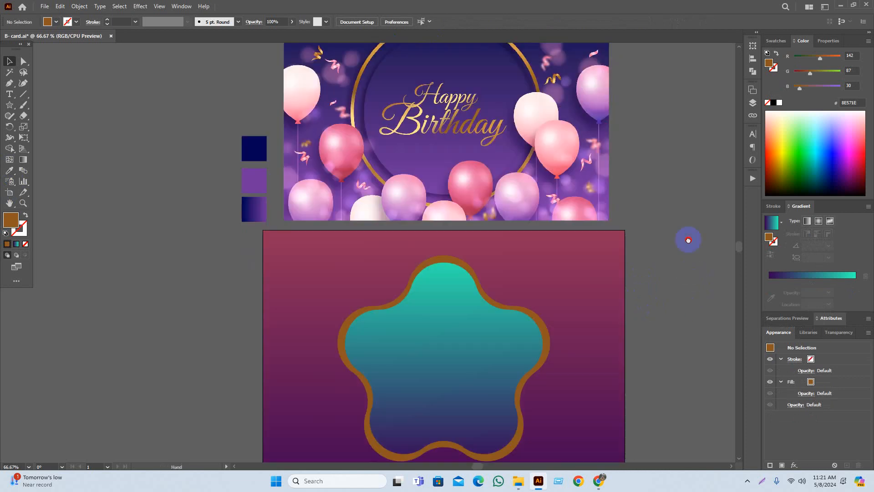
Place two copies of the dark blue sample square in a column above the original, beside the reference image.
click(545, 337)
click(668, 321)
scroll(656, 354, up, 4)
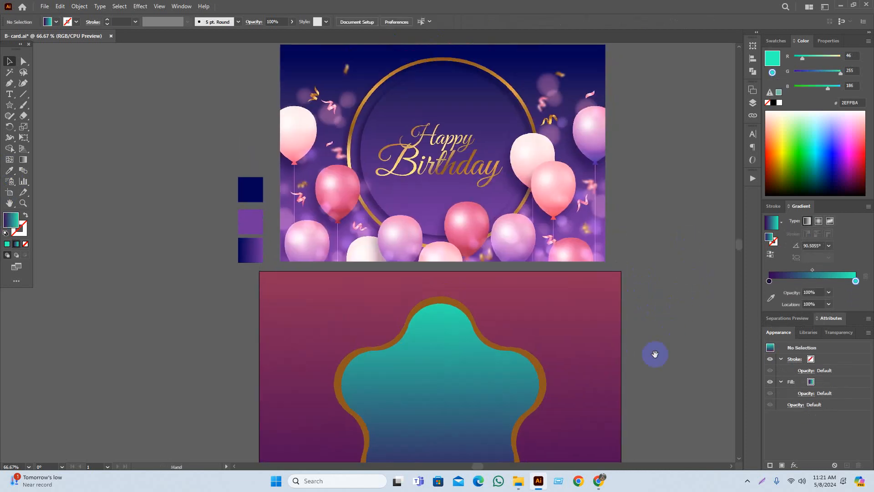
scroll(273, 273, up, 2)
drag(281, 283, 187, 269)
scroll(201, 200, down, 1)
click(164, 147)
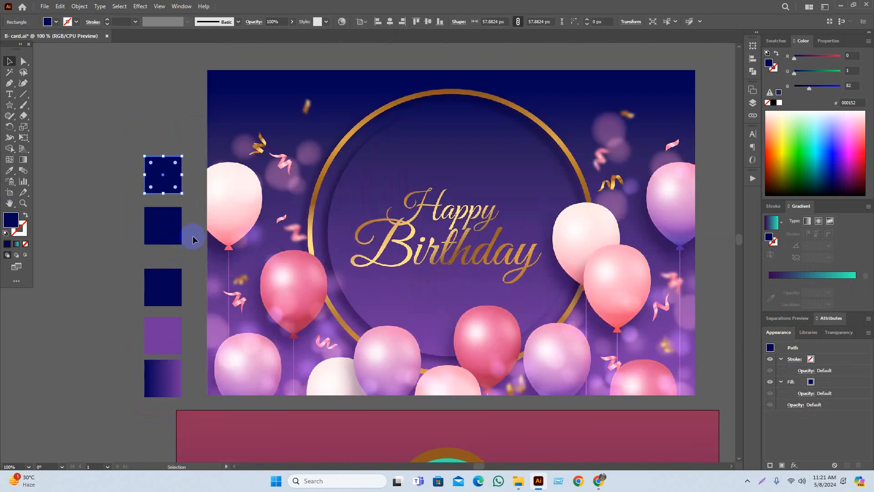
Fill the topmost square with a linear gradient and color its start stop gold A66D1D sampled from the reference ring.
click(810, 275)
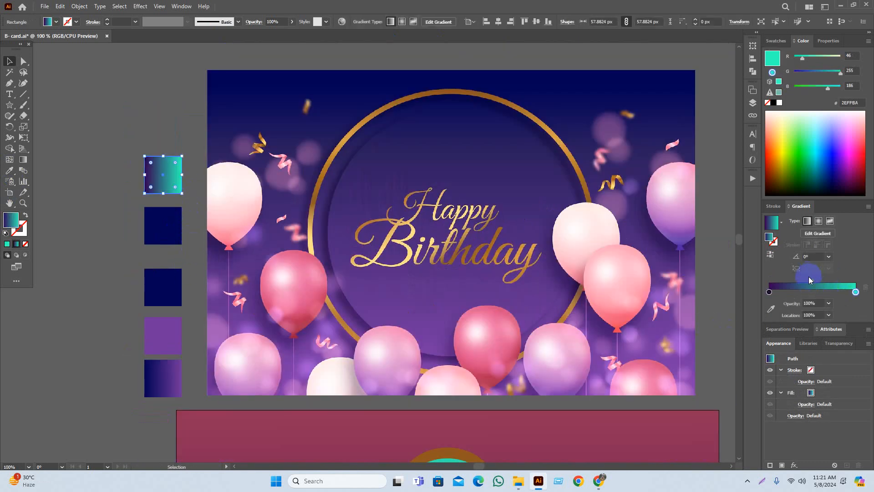
click(770, 295)
click(771, 307)
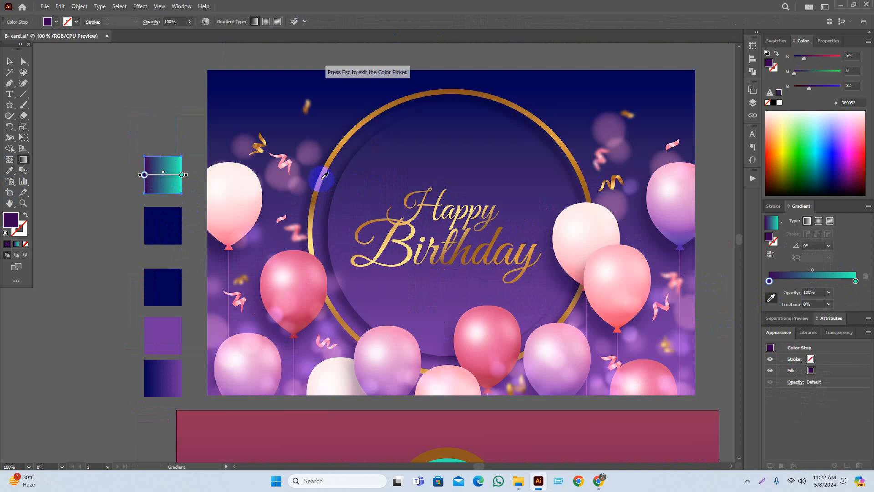
click(322, 177)
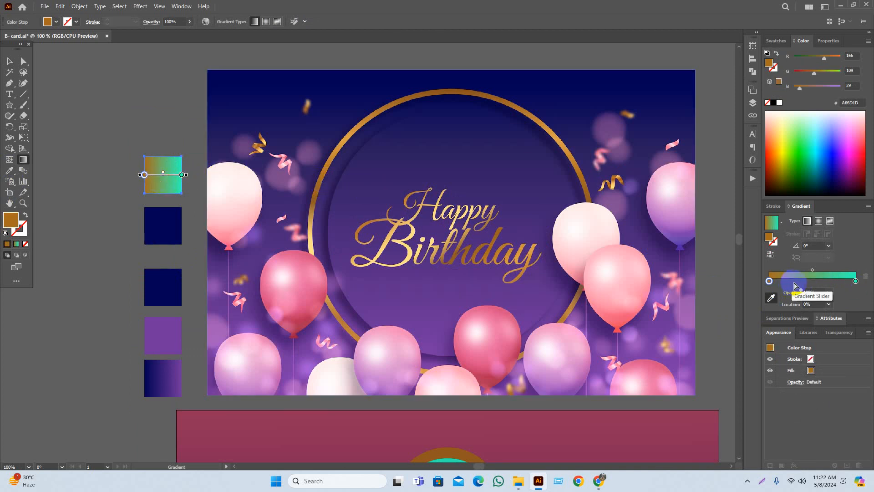
Add two middle stops to the top sample square's gradient, at about 29% in D99F43 and 66% in A26A1F, sampled from the reference ring.
click(793, 284)
click(770, 298)
click(345, 139)
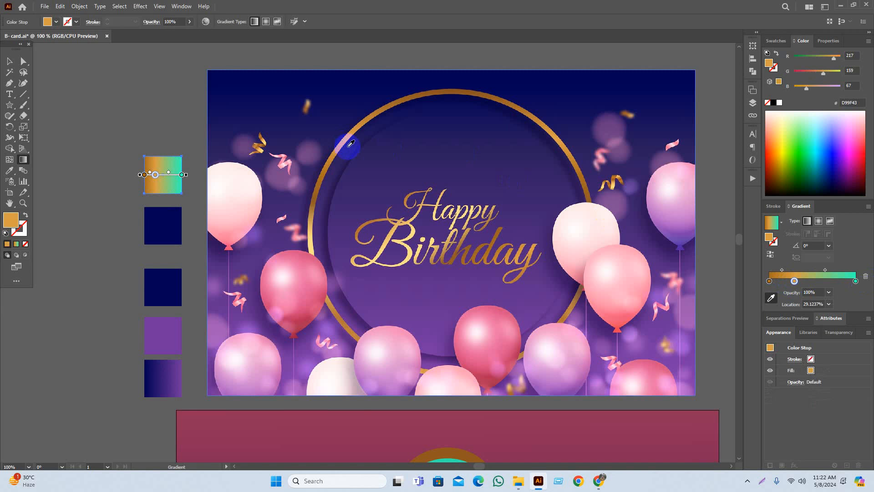
click(827, 283)
click(771, 297)
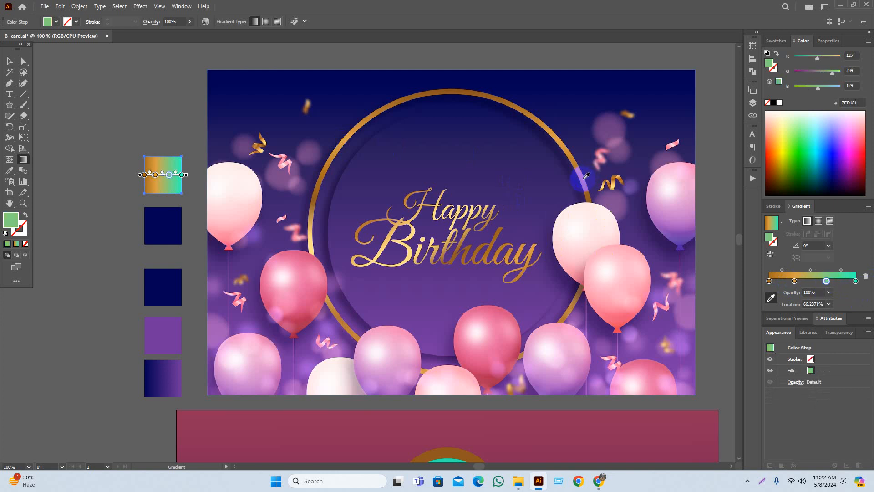
click(571, 209)
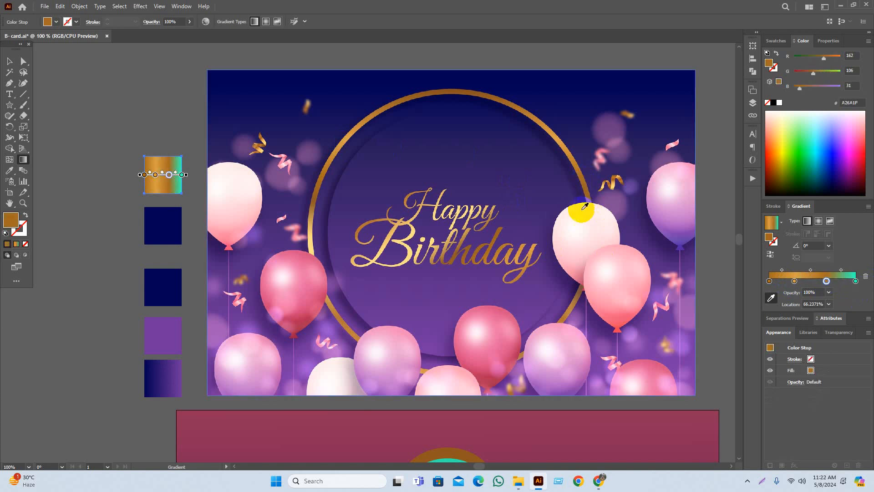
Color the gradient's end stop D59942 sampled from the reference ring and deselect the sample square.
click(855, 281)
click(567, 142)
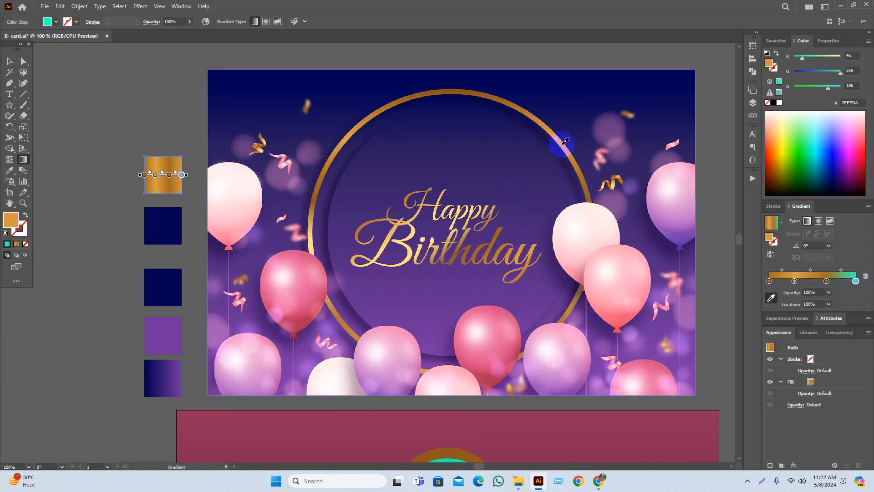
click(10, 60)
click(52, 195)
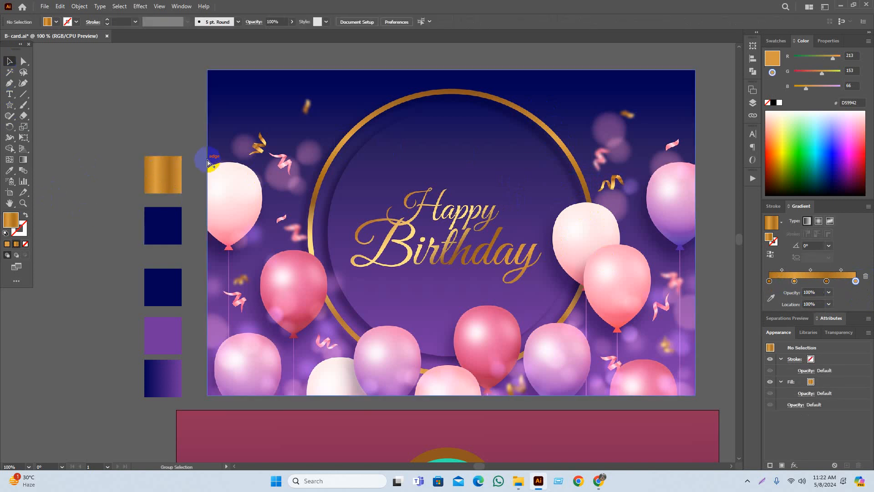
Fill the larger star behind with the gold gradient sampled from the top square.
scroll(205, 165, down, 1)
drag(309, 357, 328, 313)
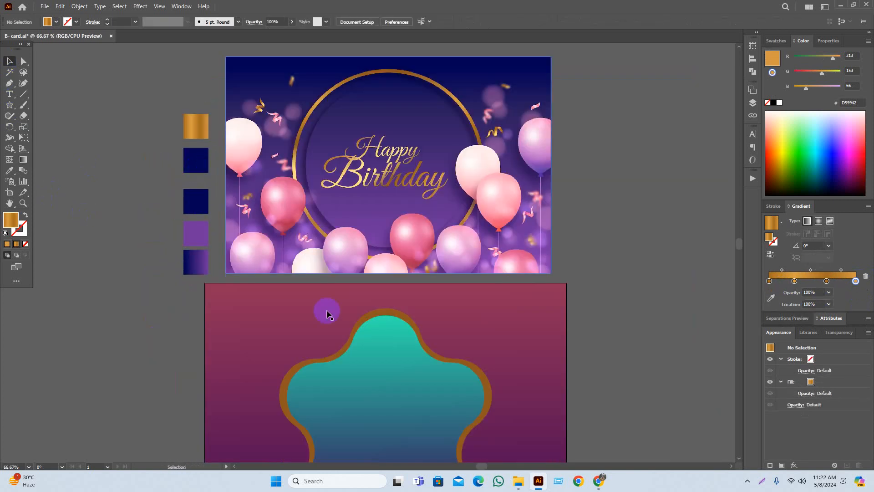
click(411, 317)
key(i)
click(205, 126)
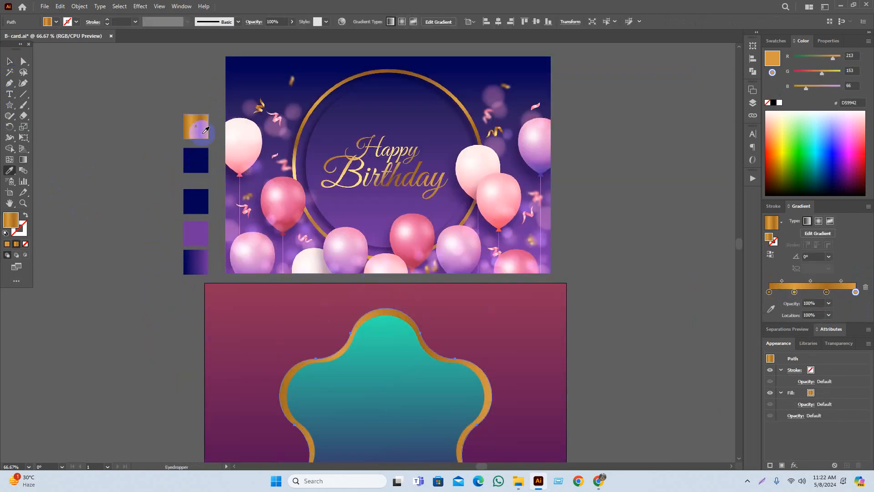
key(v)
click(142, 367)
Redraw the larger star's gold gradient across the shape at an angle of about -4°.
drag(143, 367, 163, 282)
click(503, 315)
key(g)
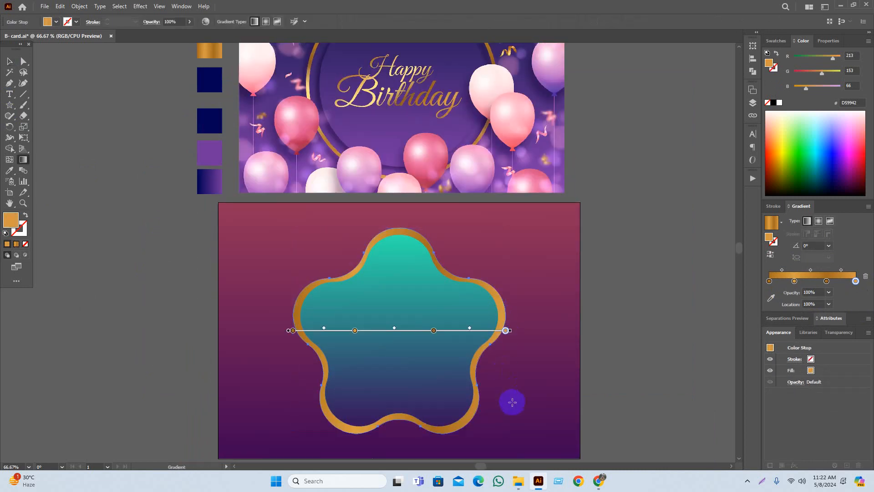
drag(506, 398, 300, 205)
drag(355, 217, 553, 483)
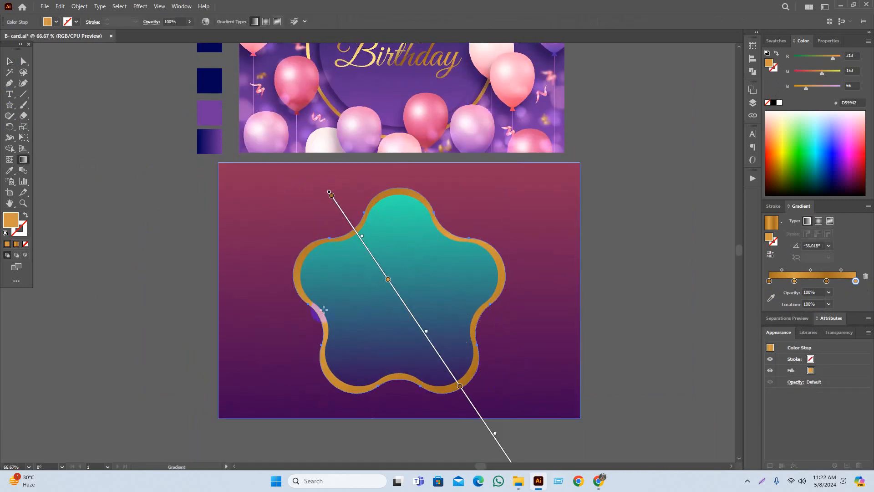
drag(264, 316, 540, 335)
key(v)
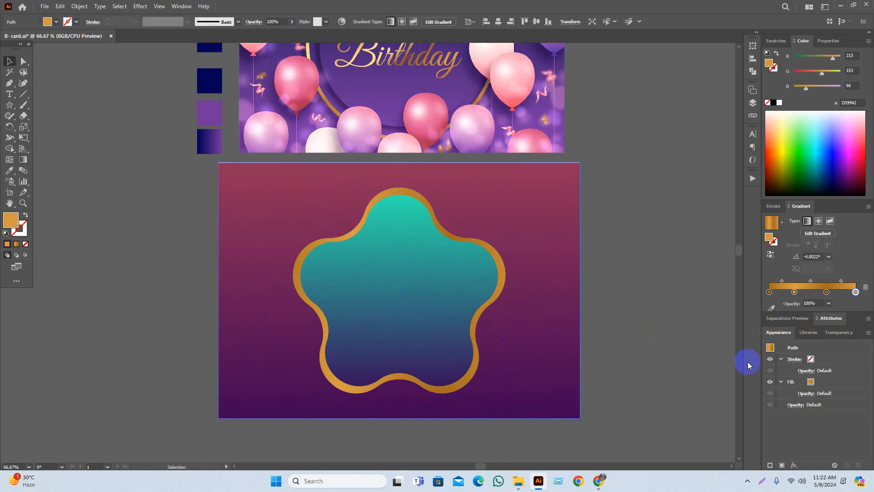
click(740, 363)
click(633, 187)
Delete the larger gold star and offset the remaining teal star's path outward by 10 px.
drag(626, 157, 669, 402)
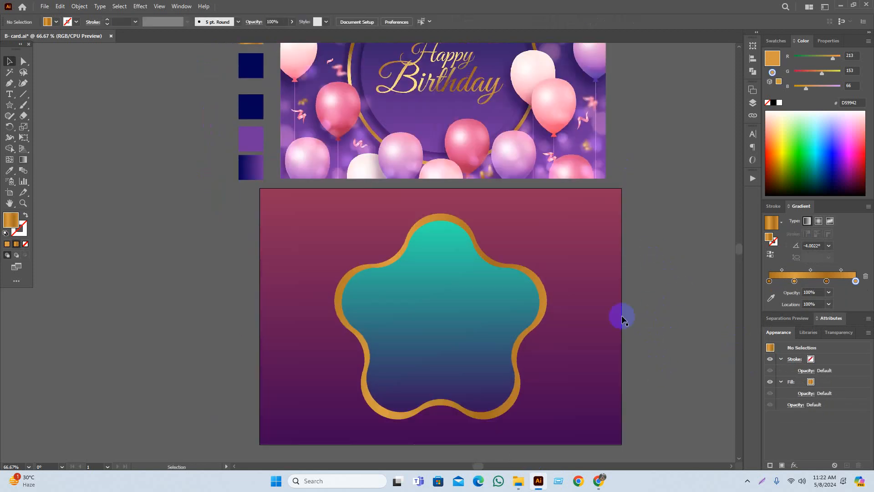
click(545, 295)
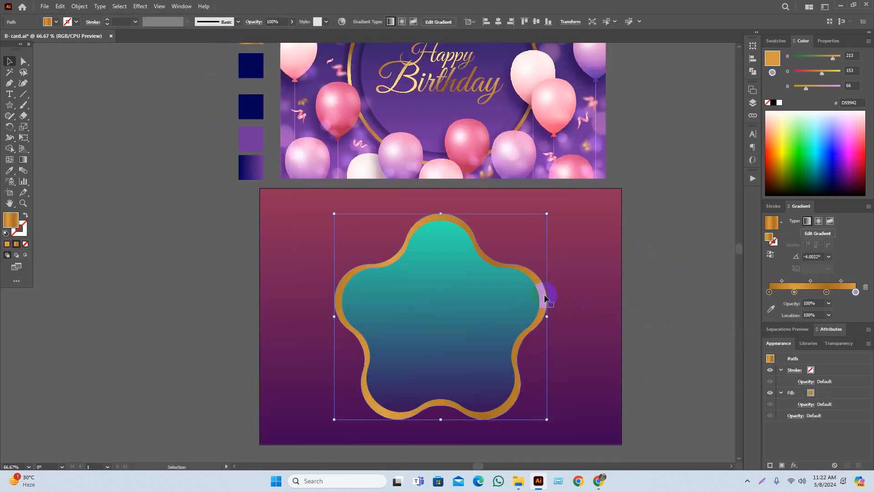
key(Delete)
click(511, 287)
click(78, 7)
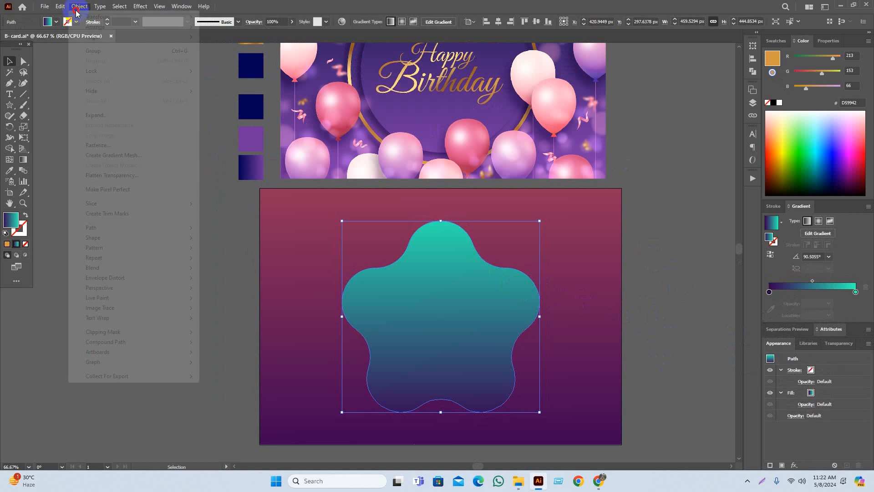
mouse_move(107, 227)
click(264, 261)
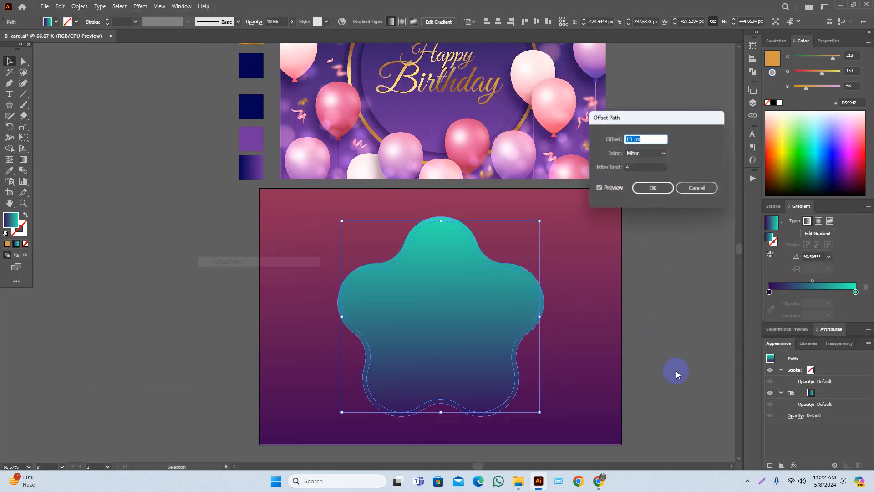
click(652, 187)
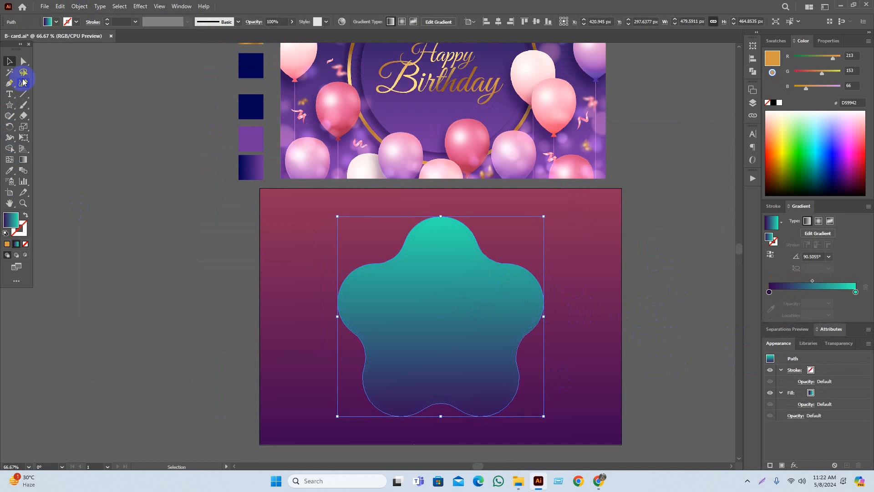
Offset the newly created star path outward by another 10 px.
click(79, 6)
mouse_move(108, 228)
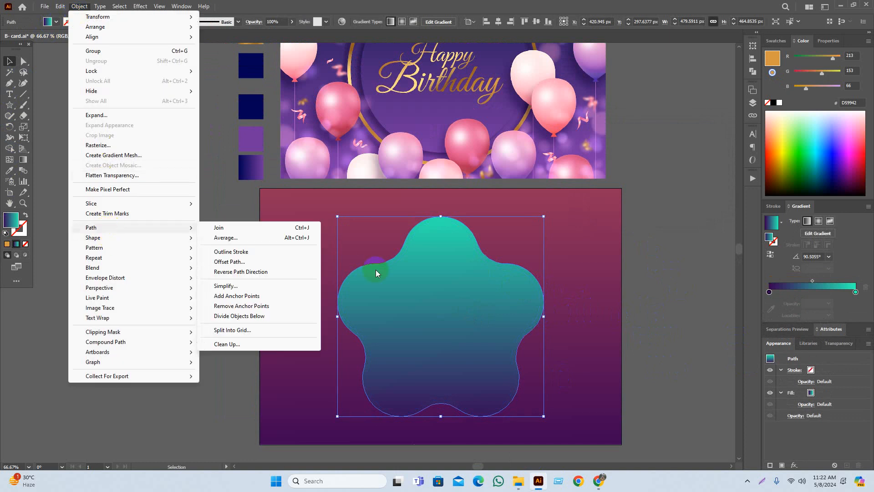
click(282, 260)
click(650, 187)
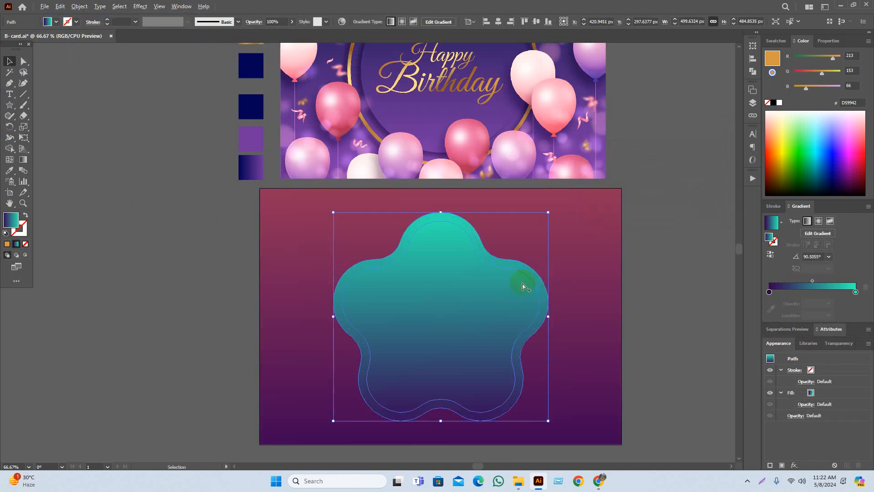
Subtract the inner region of the two offset stars with Shape Builder, leaving a thin ring separated from the teal star.
scroll(523, 286, up, 2)
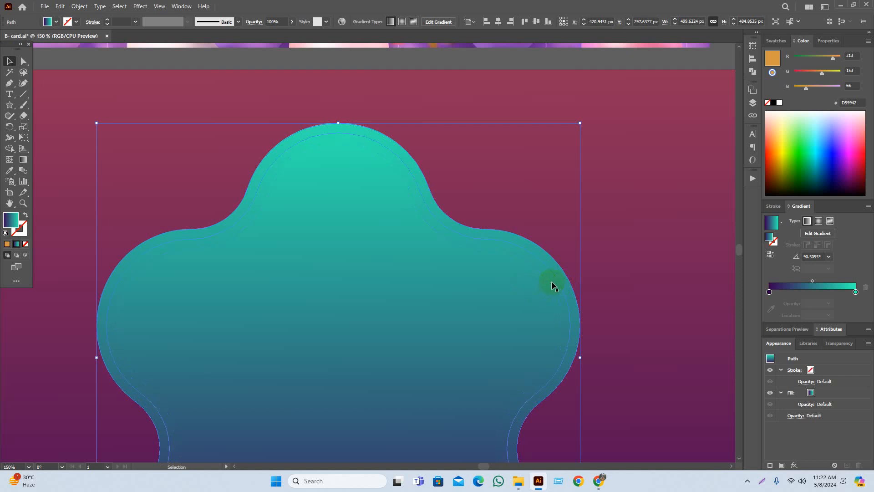
click(553, 281)
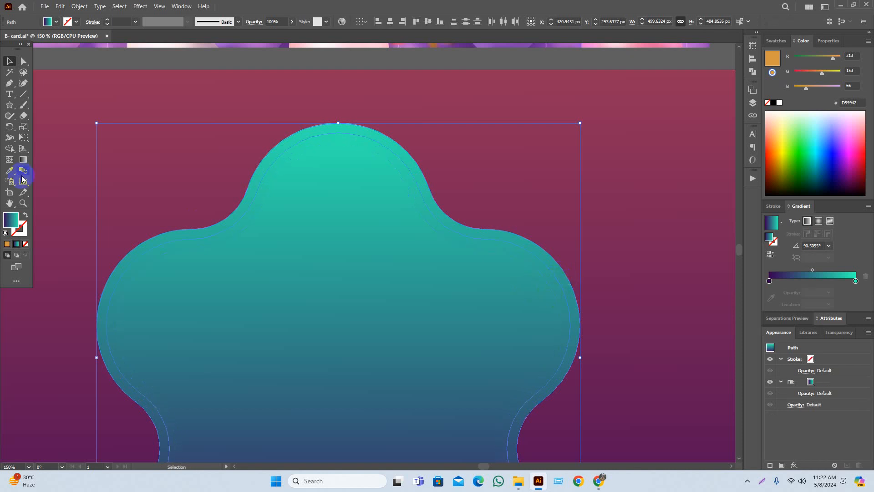
click(9, 148)
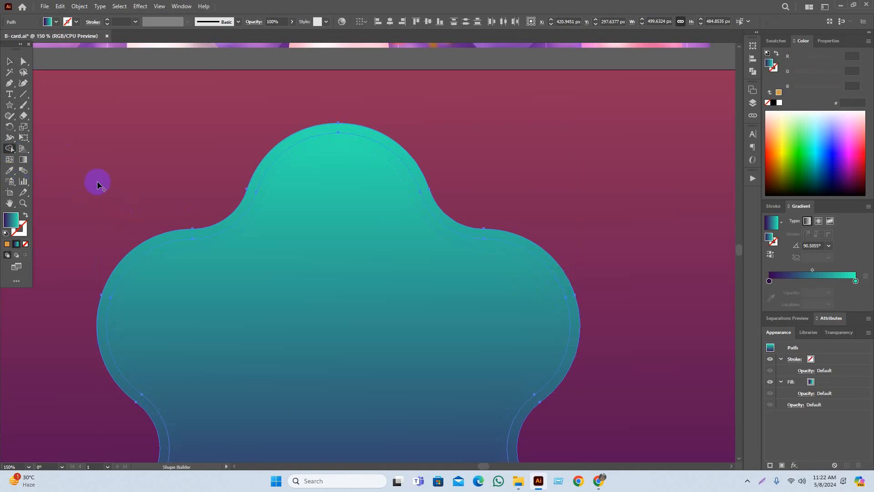
alt+click(326, 274)
key(v)
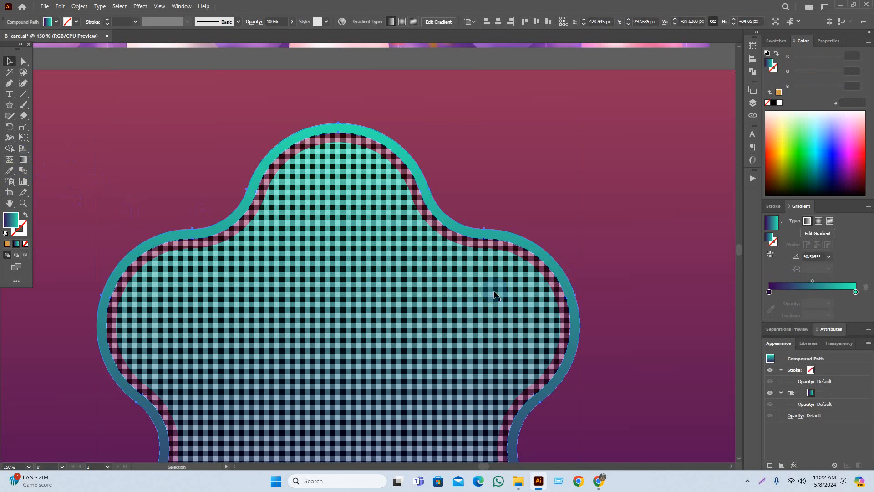
scroll(499, 291, down, 2)
click(701, 315)
Fill the thin star-shaped ring with the gold gradient sampled from the top square.
scroll(637, 325, left, 1)
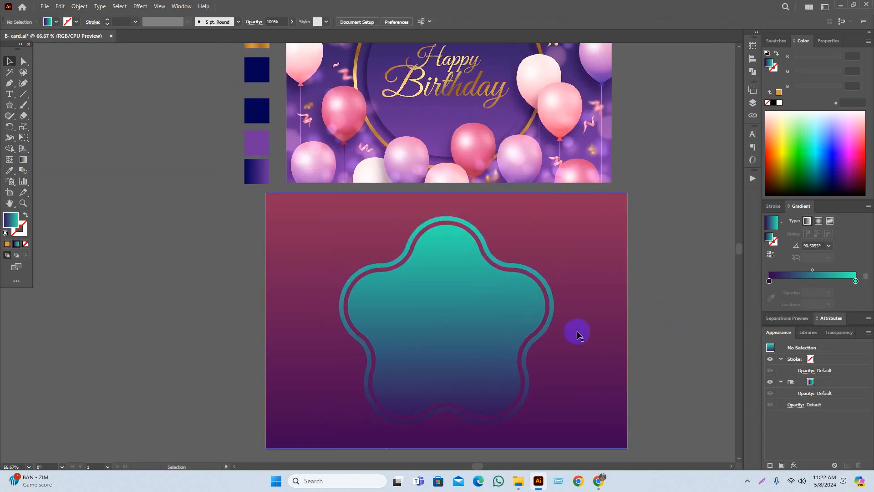
click(551, 322)
scroll(305, 168, up, 1)
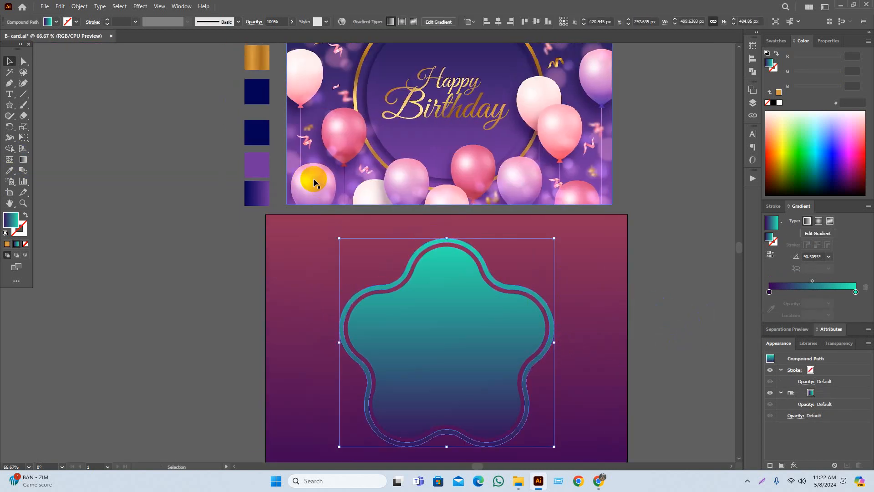
key(i)
click(257, 69)
key(v)
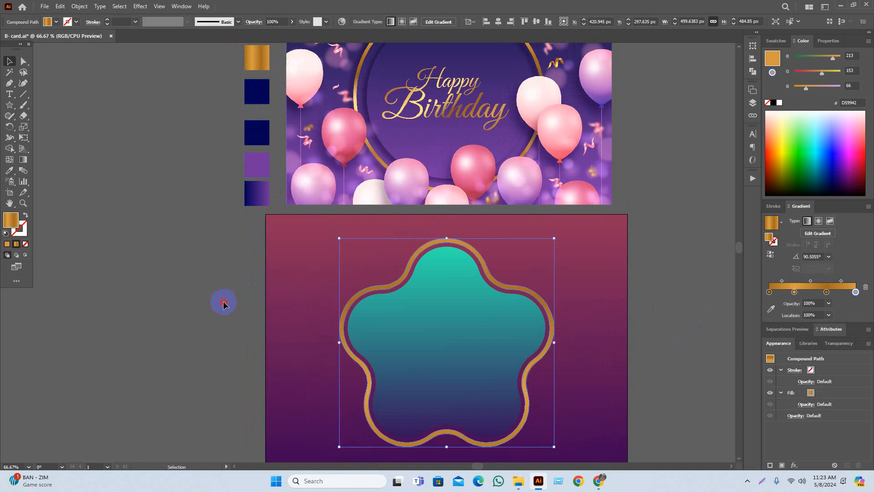
click(225, 303)
Redraw the ring's gold gradient diagonally across the frame at an angle of about -139°.
drag(225, 304, 212, 270)
click(520, 383)
click(507, 376)
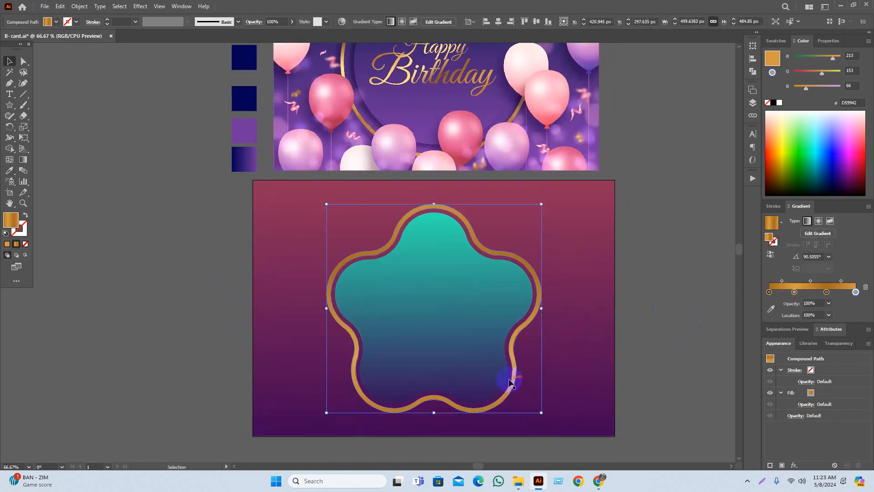
key(g)
drag(287, 293, 576, 390)
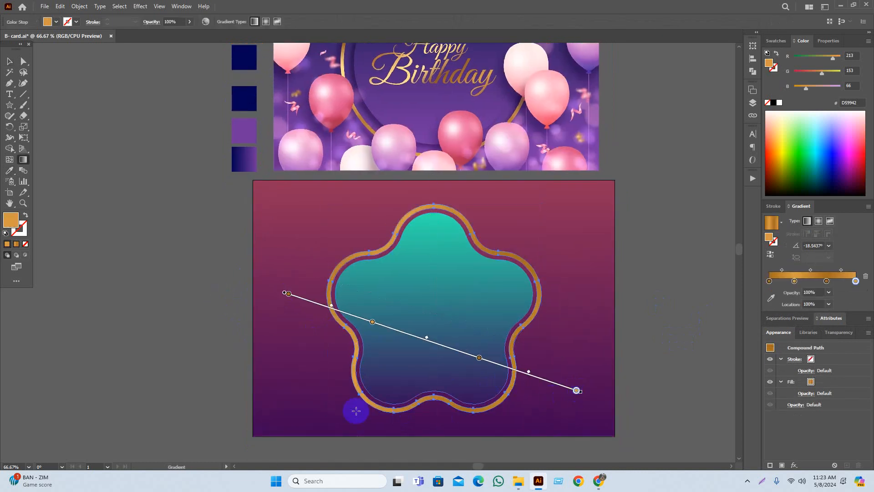
drag(544, 361, 238, 250)
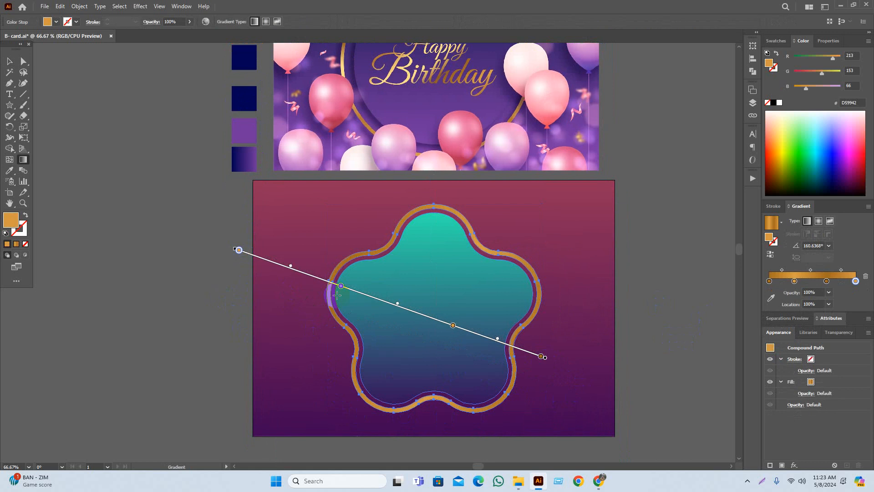
drag(539, 411, 339, 245)
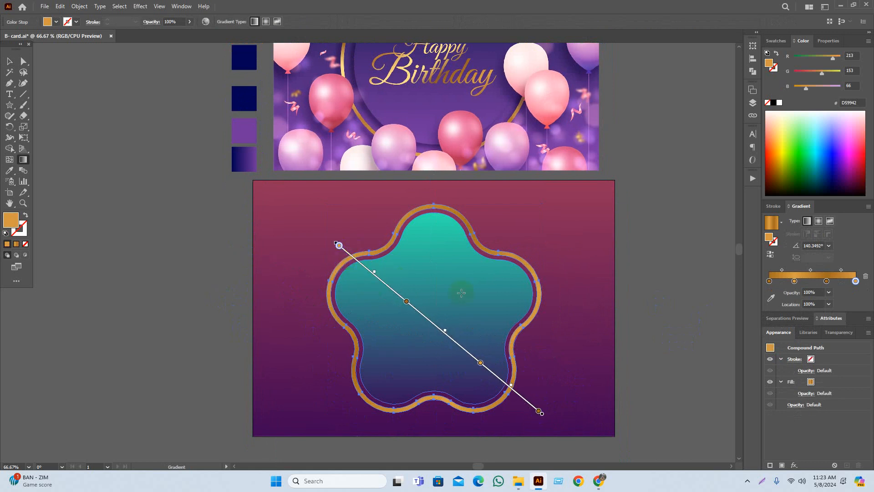
drag(309, 370, 323, 406)
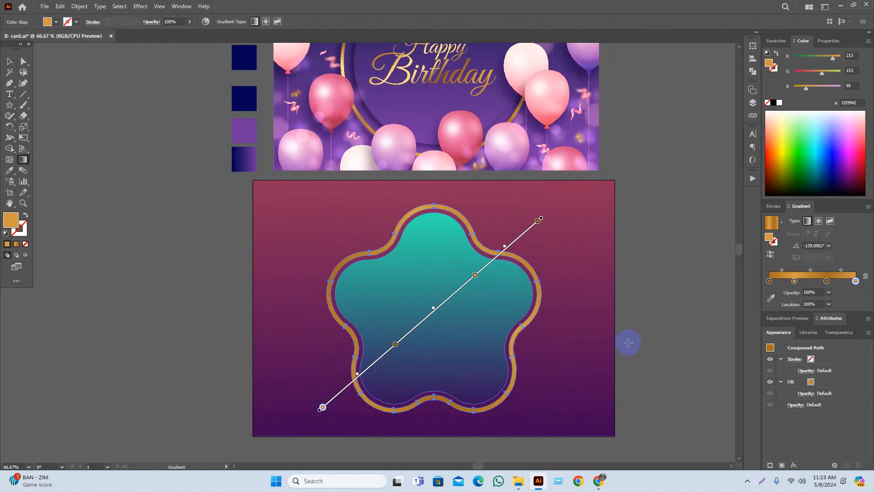
key(v)
click(664, 342)
Fill the inner teal star with the red-to-purple gradient sampled from the card background.
key(space)
alt+scroll(654, 342, down, 1)
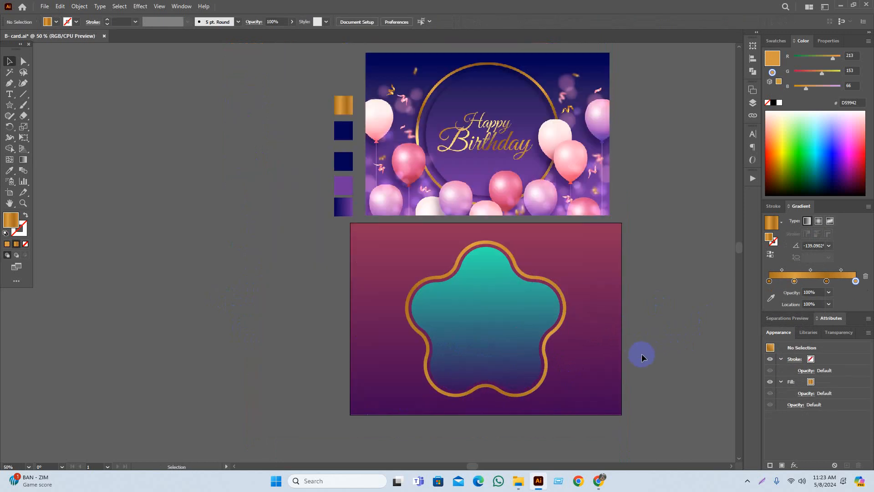
click(511, 341)
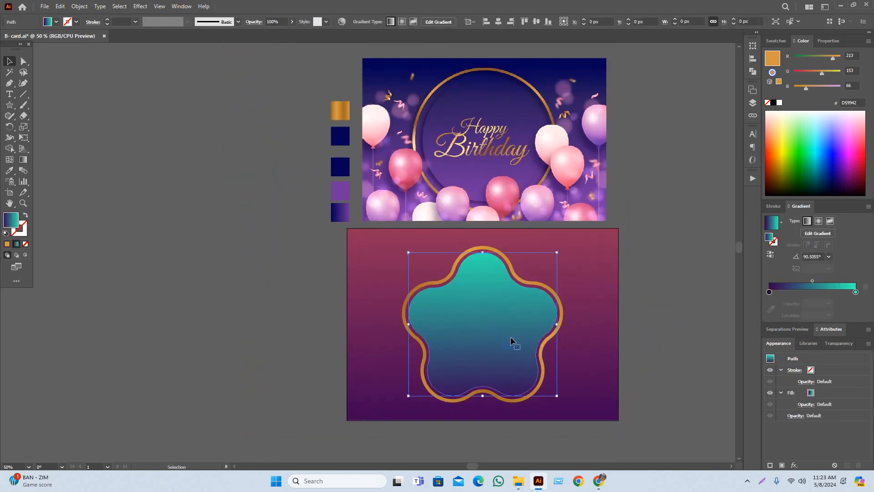
key(i)
click(579, 322)
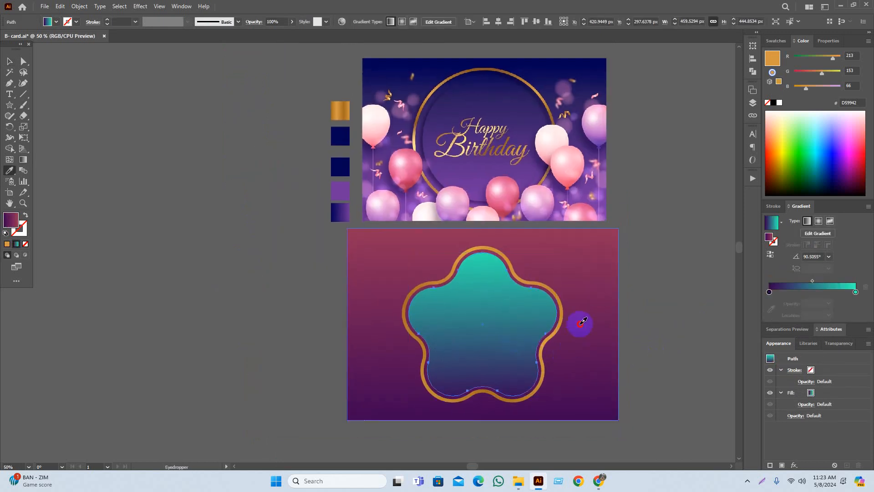
key(v)
click(665, 351)
scroll(667, 356, right, 2)
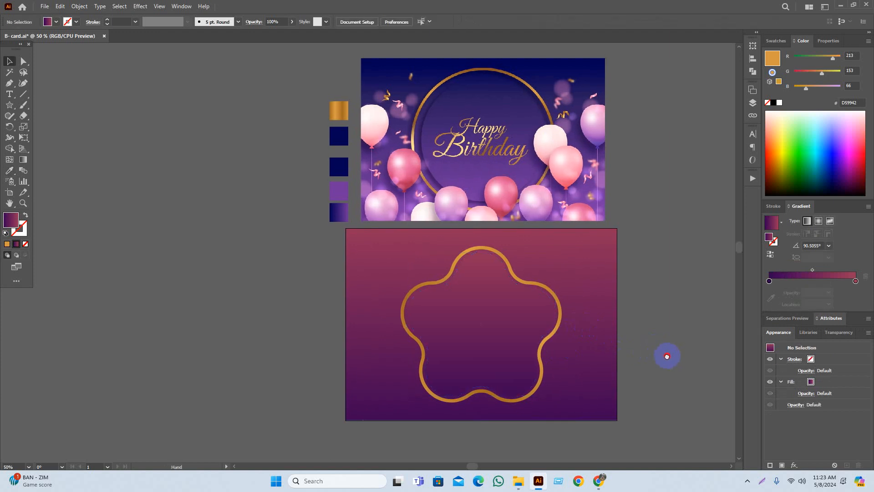
scroll(536, 365, up, 1)
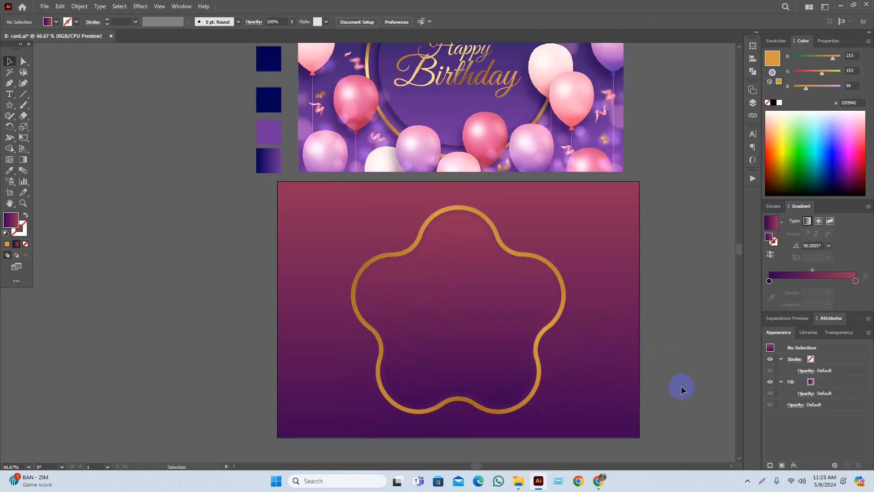
scroll(669, 376, up, 2)
scroll(669, 377, right, 1)
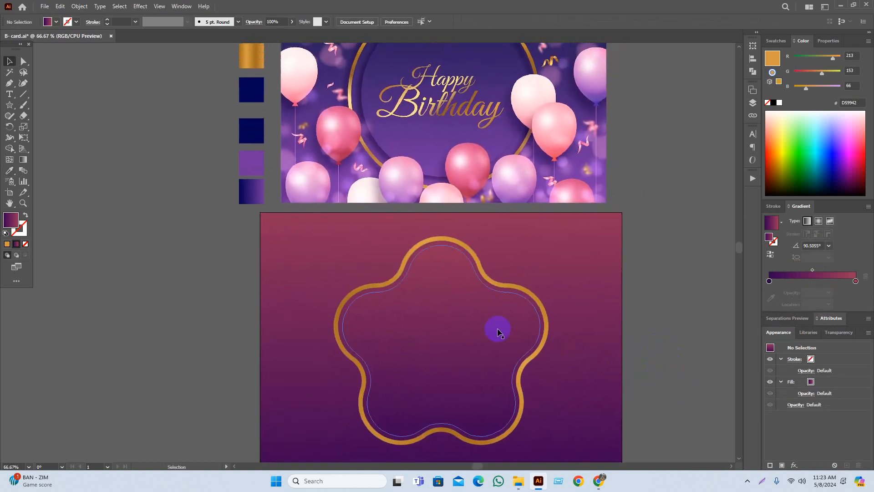
Enlarge the gold star-shaped ring slightly around its centre to widen the gap to the inner star.
click(549, 324)
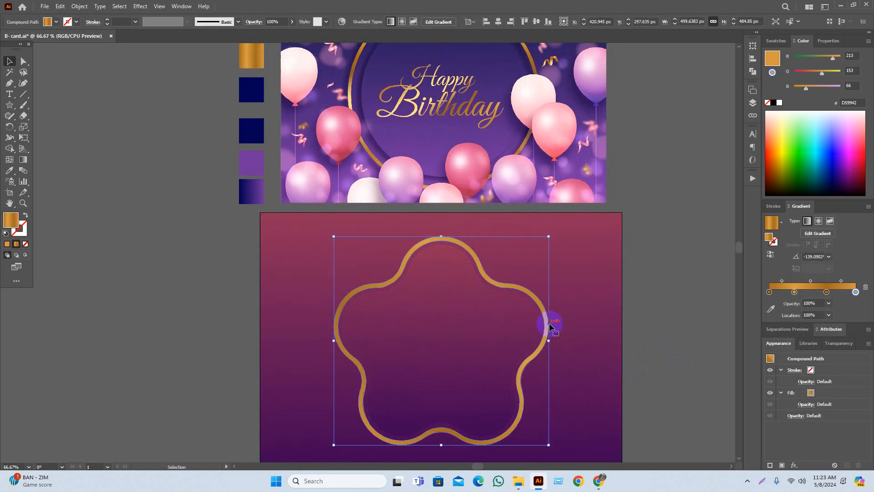
drag(549, 342, 552, 344)
click(664, 361)
click(510, 345)
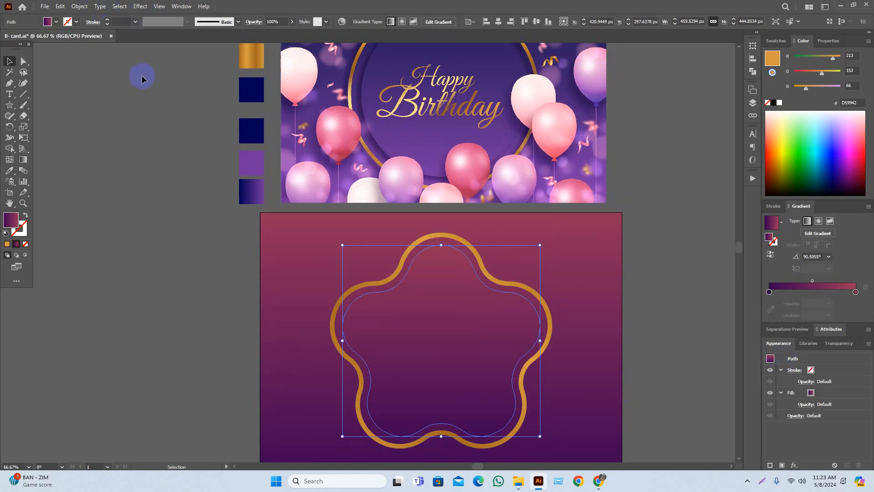
scroll(151, 228, up, 1)
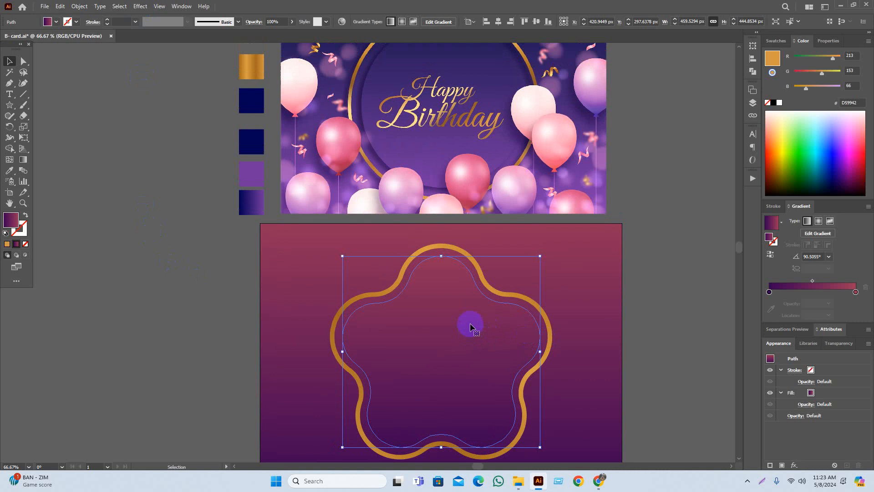
drag(469, 324, 337, 313)
key(ctrl+z)
click(678, 346)
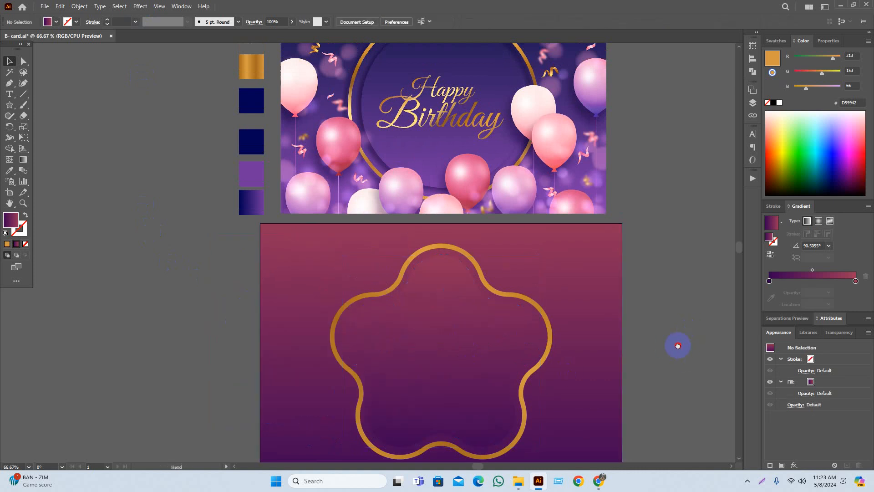
drag(678, 346, 669, 332)
Duplicate the inner red-to-purple gradient star in place, directly over the original.
click(406, 341)
scroll(426, 299, down, 2)
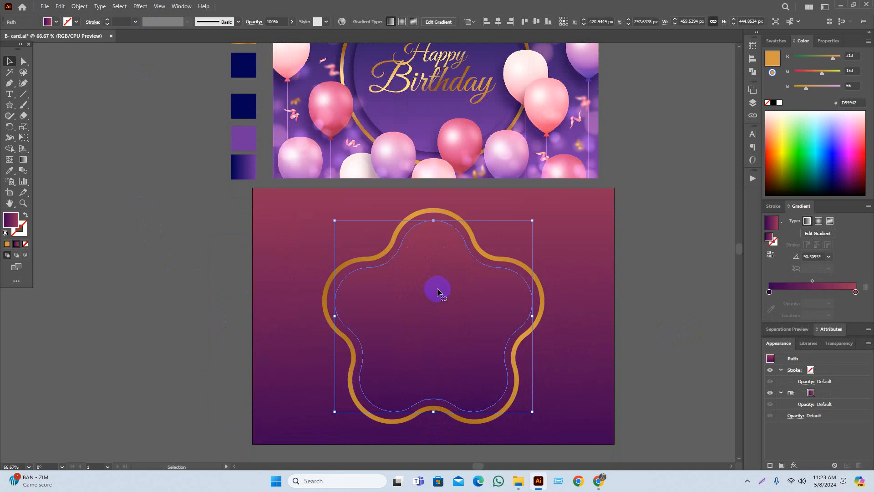
key(a)
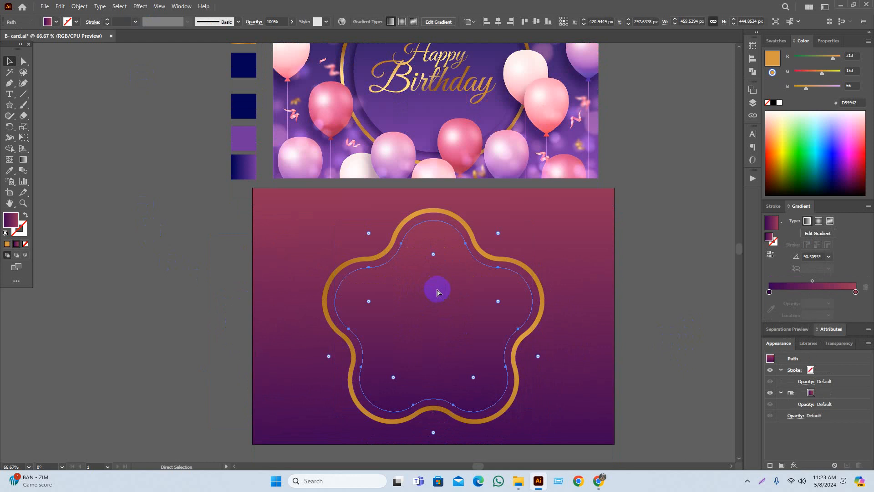
key(v)
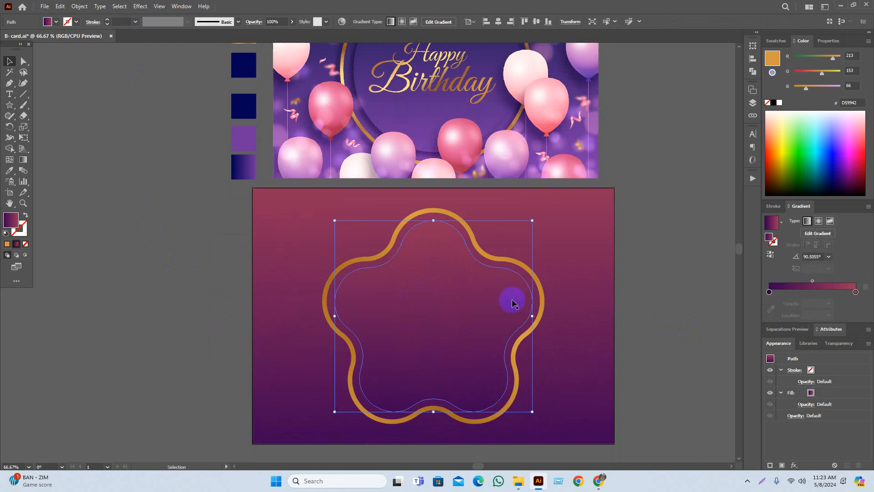
click(646, 337)
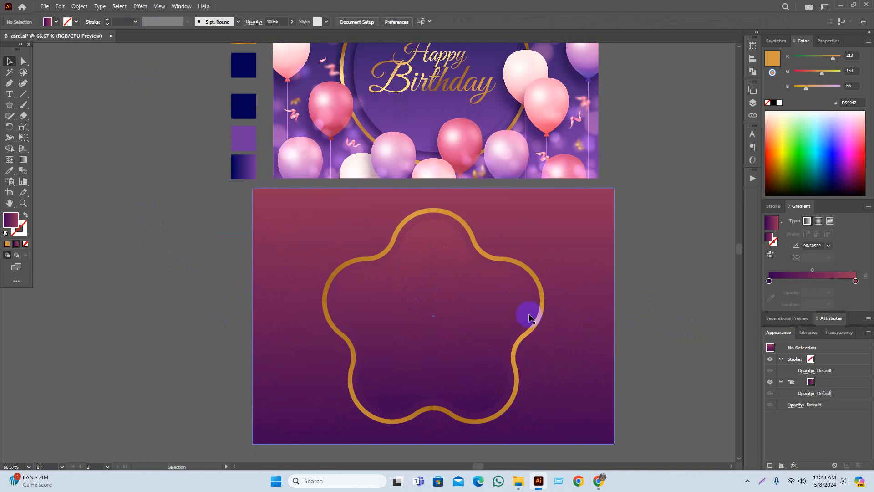
click(452, 297)
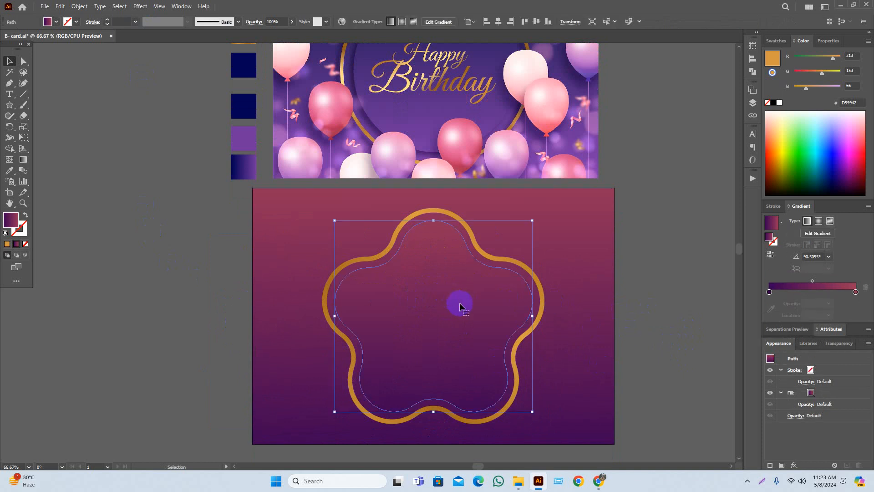
drag(460, 303, 422, 296)
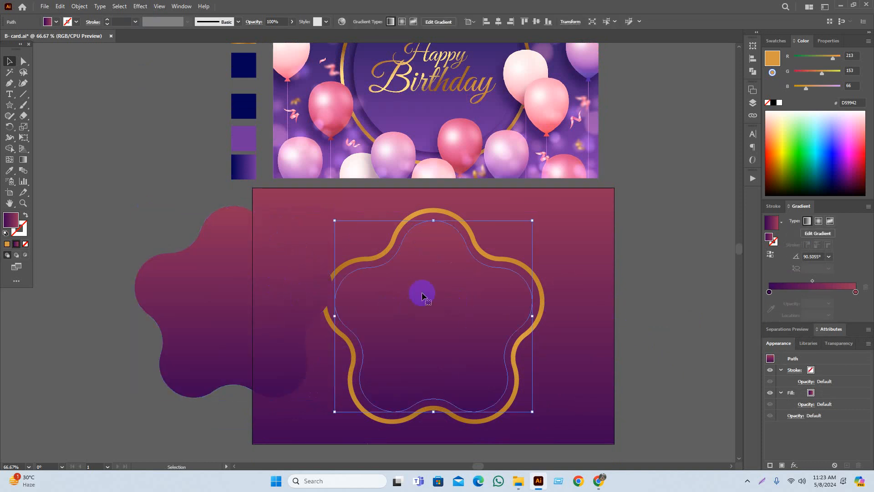
key(ctrl+z)
click(681, 293)
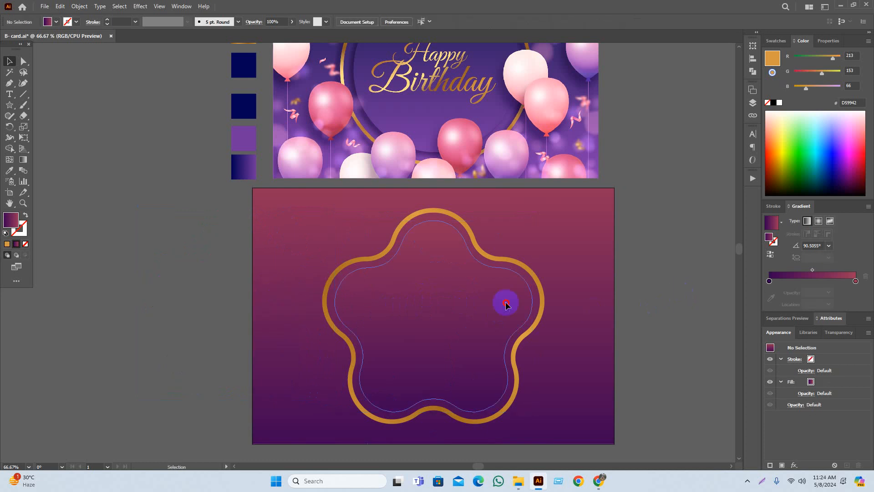
Hide the top gradient star copy and fill the star beneath it with a light grey swatch.
click(480, 301)
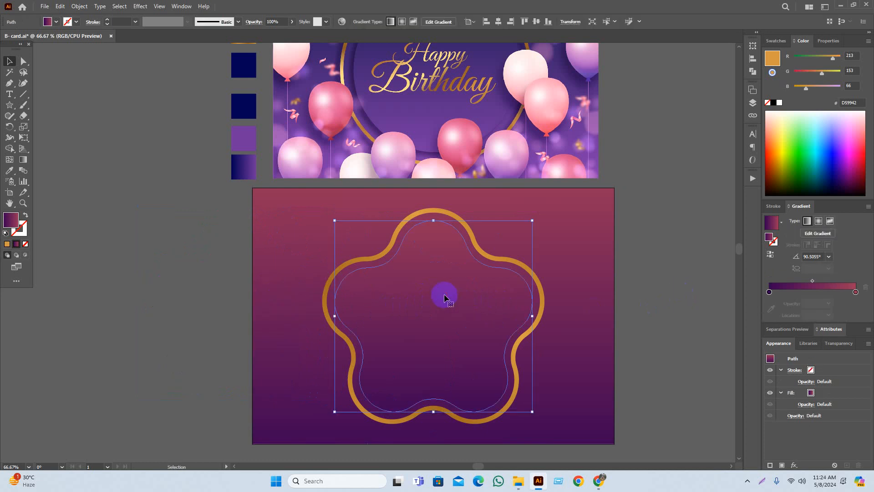
key(ctrl+shift+a)
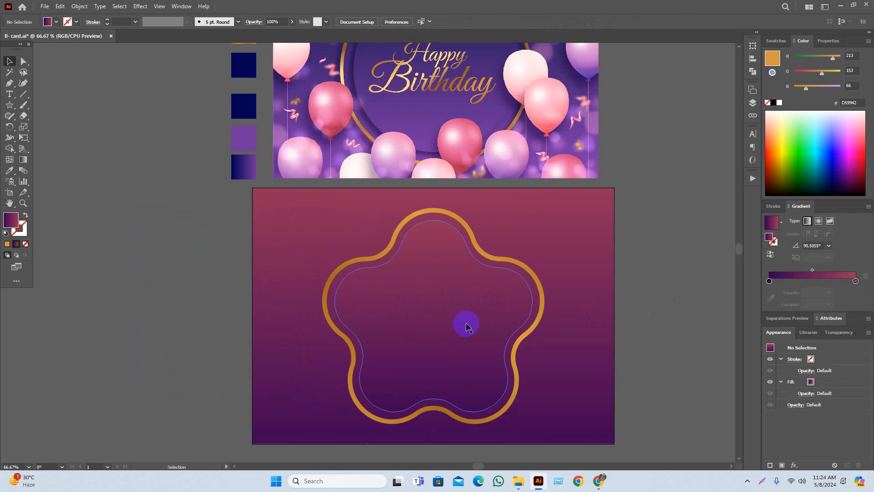
click(433, 317)
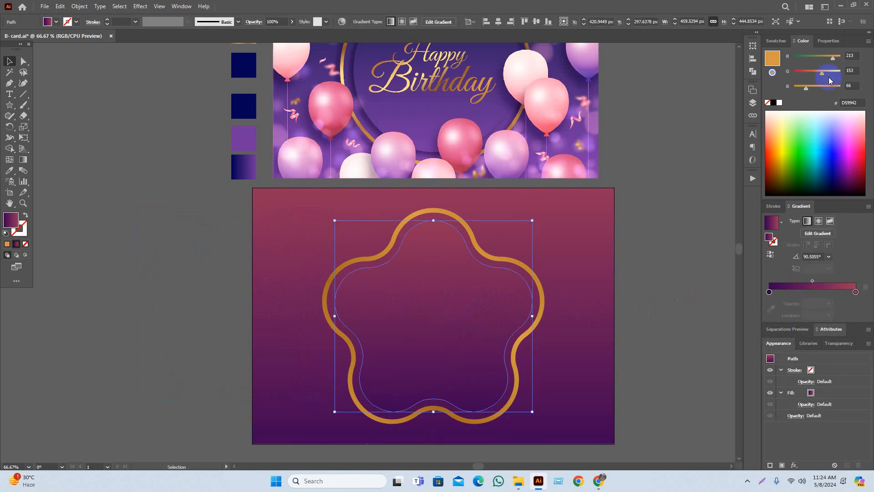
click(776, 40)
click(782, 96)
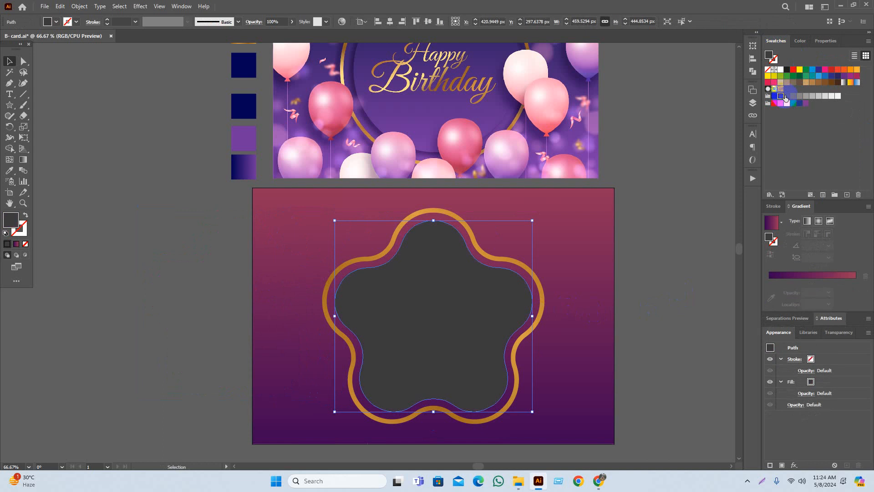
click(787, 96)
click(794, 96)
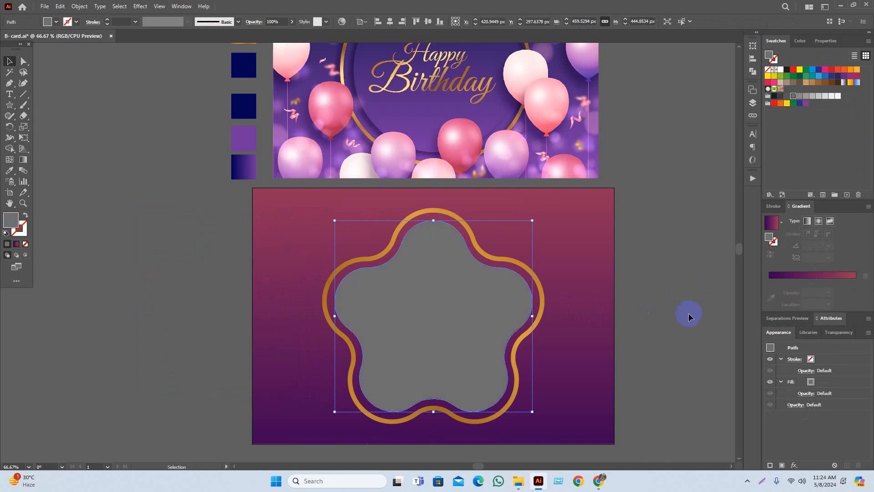
click(806, 96)
click(819, 96)
click(813, 96)
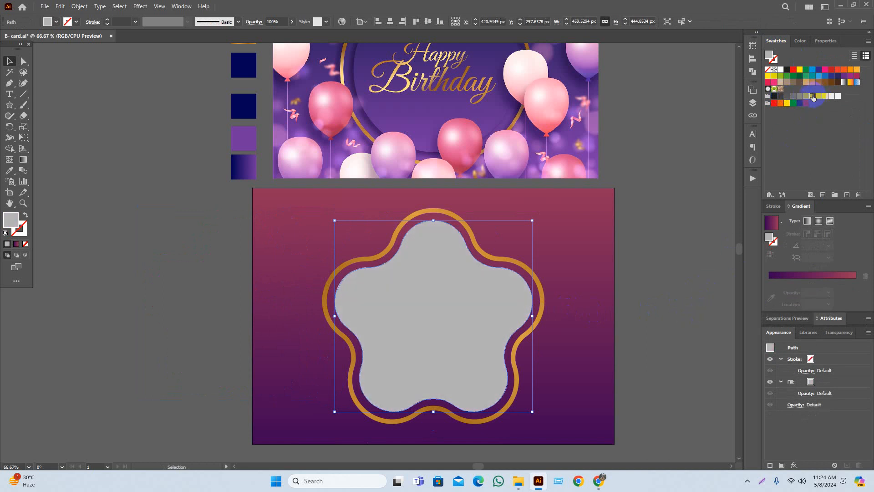
click(663, 289)
Apply a Gaussian Blur with a radius of 54.234 pixels to the grey star.
scroll(479, 317, right, 1)
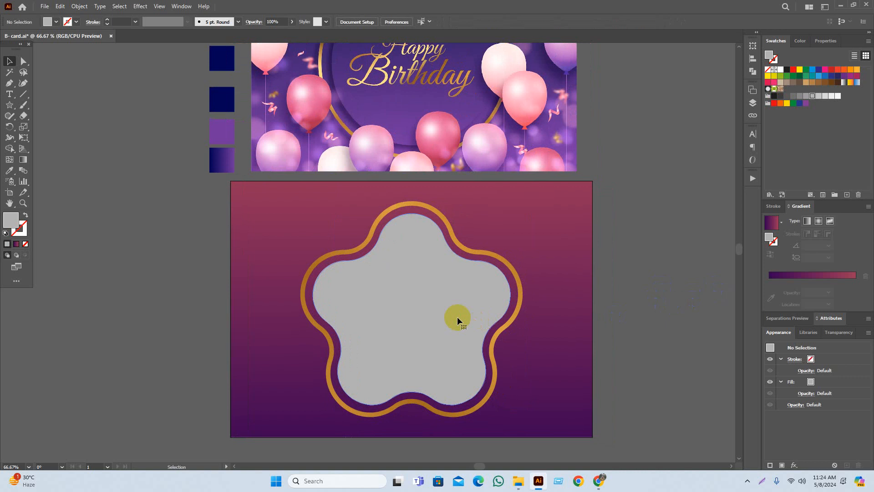
click(458, 318)
click(140, 6)
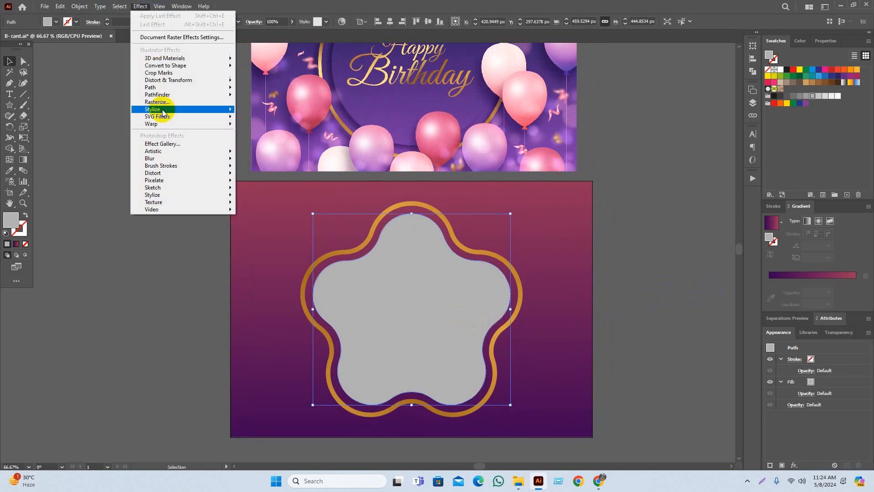
mouse_move(171, 158)
click(294, 160)
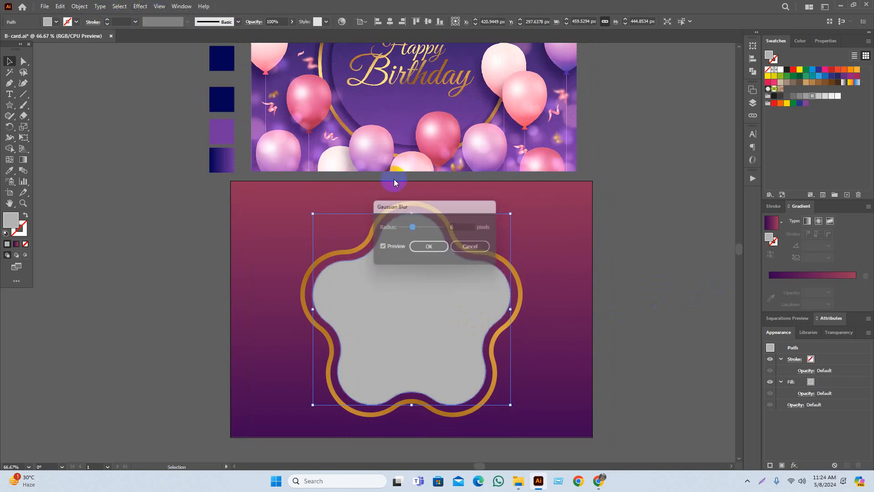
drag(451, 210, 683, 243)
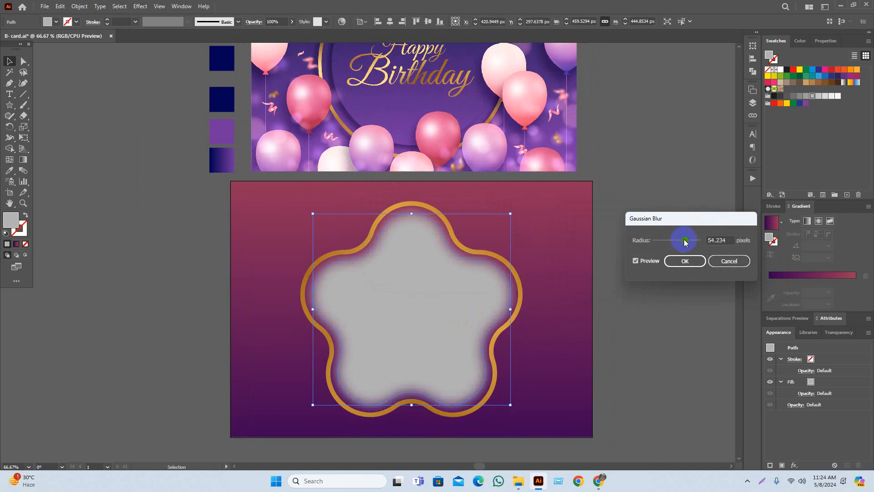
click(685, 260)
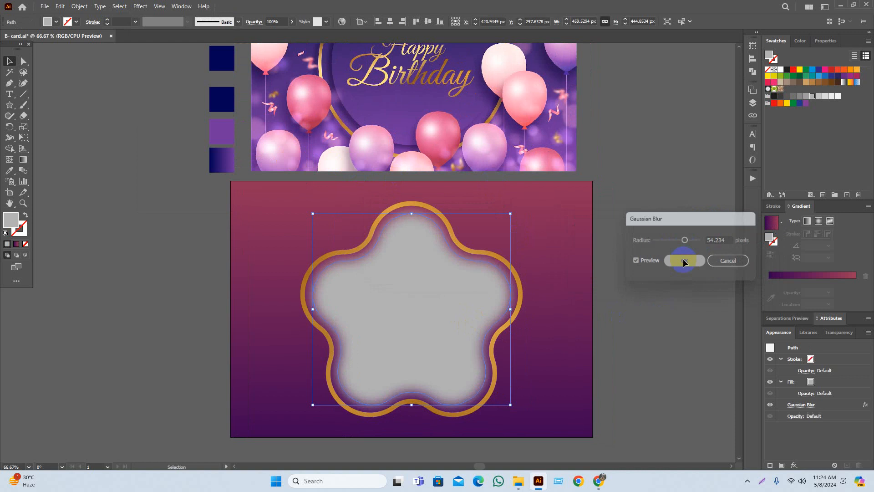
Fill the blurred star with the dark grey swatch C=0 M=0 Y=0 K=80.
click(794, 97)
click(793, 96)
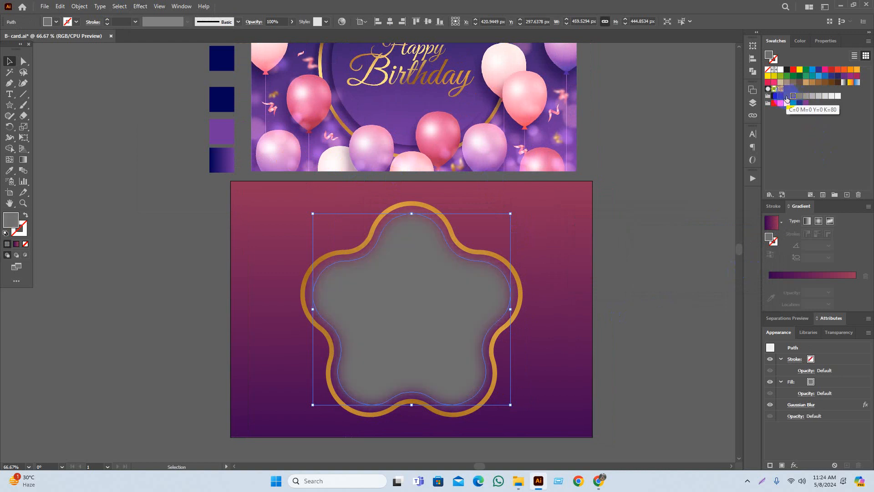
click(787, 97)
click(700, 263)
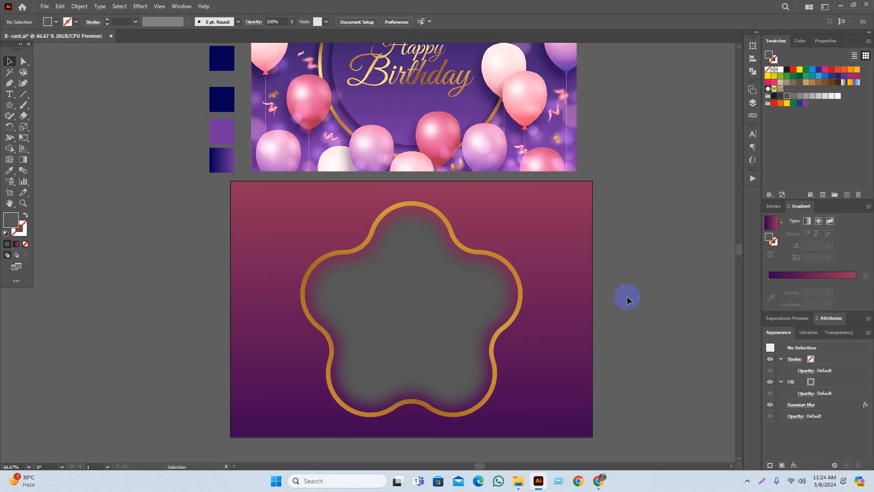
Show the hidden gradient star again on top of the blurred grey star.
key(ctrl+alt+3)
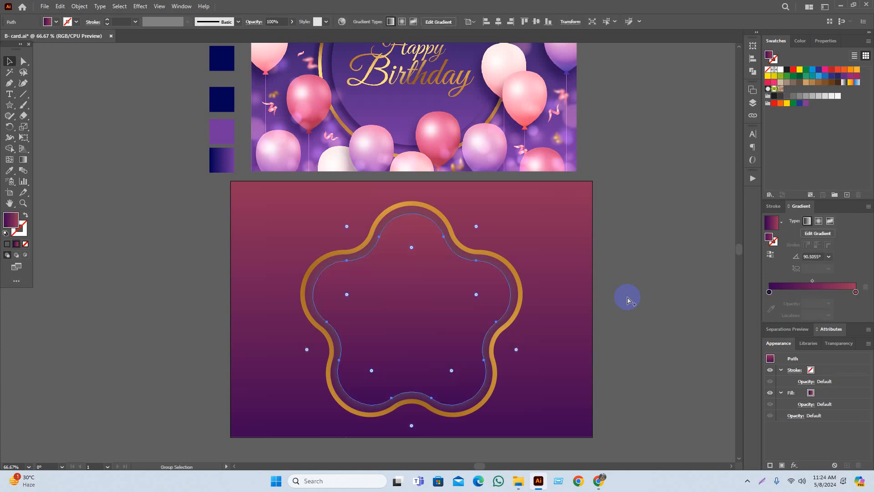
click(629, 289)
scroll(659, 309, down, 1)
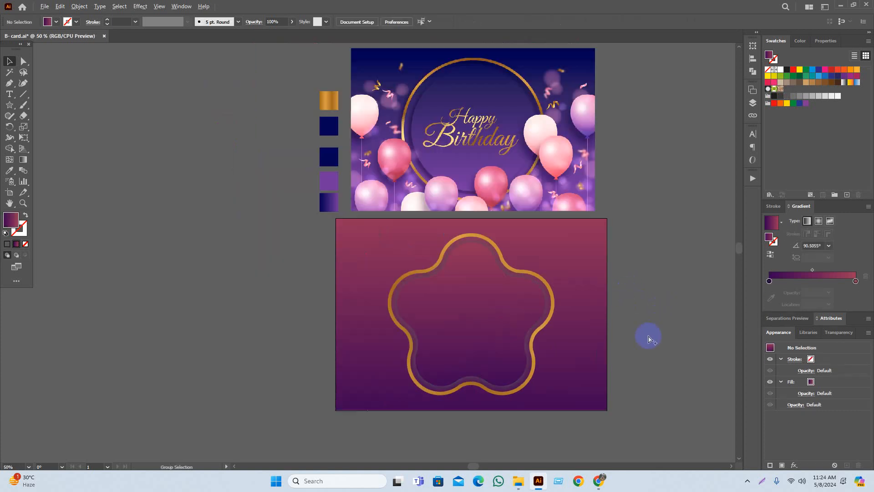
scroll(674, 372, up, 1)
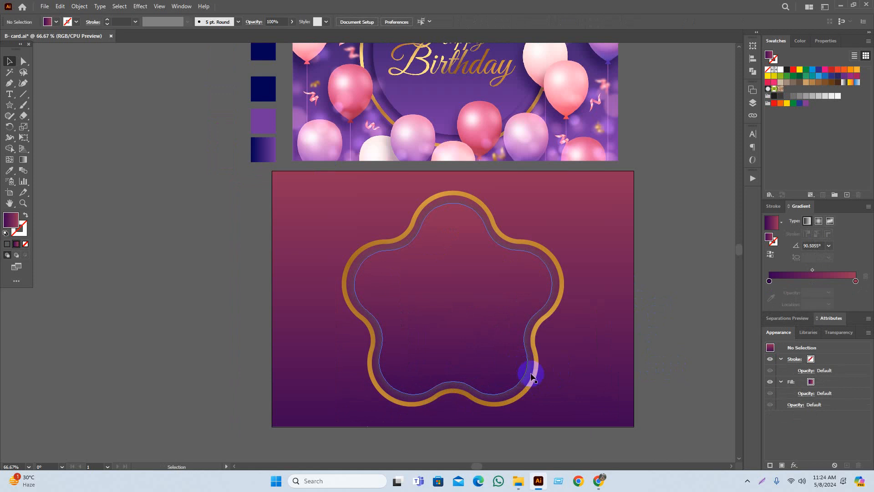
Darken the blurred star behind the gradient star with a near-black grey swatch, keeping it in its original position.
click(531, 374)
drag(531, 374, 566, 376)
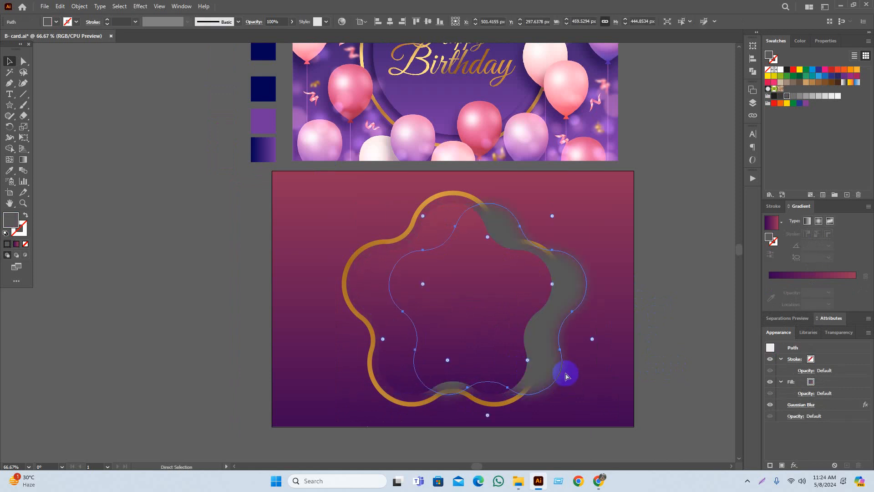
key(ctrl+z)
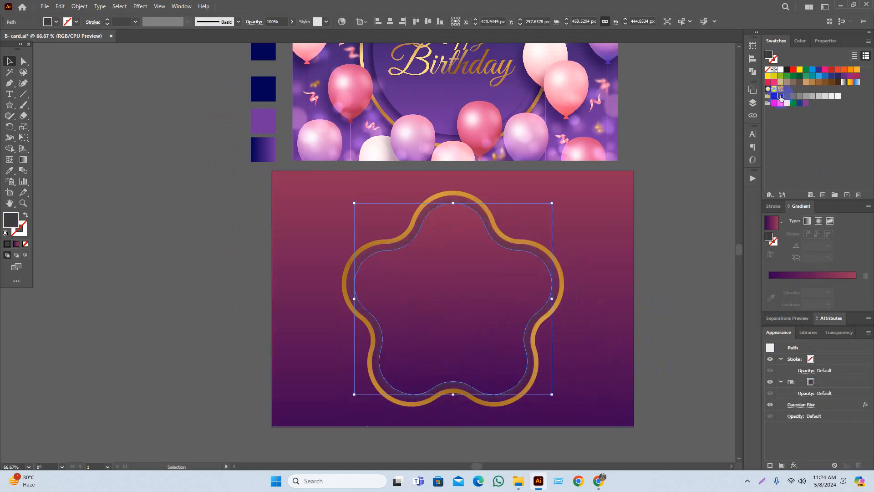
click(692, 200)
drag(692, 198, 691, 217)
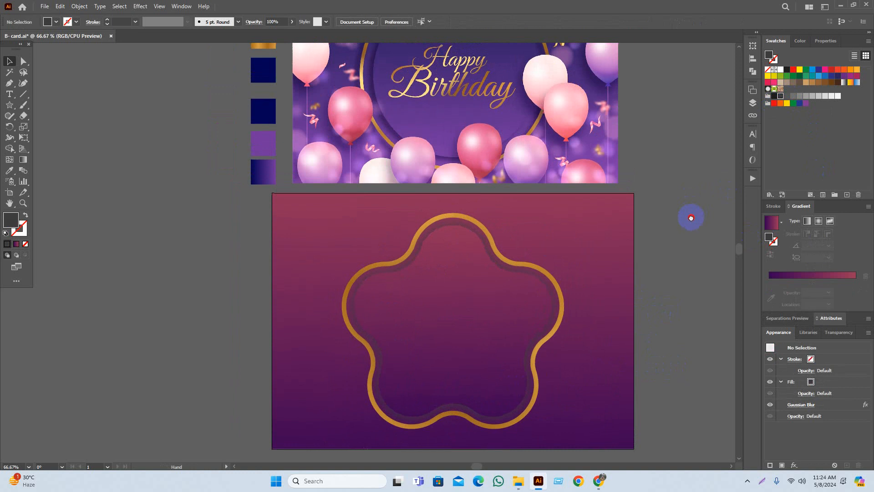
Scale the blurred dark star down around its centre to about 444.7 by 430.5 px.
click(553, 329)
scroll(553, 328, up, 1)
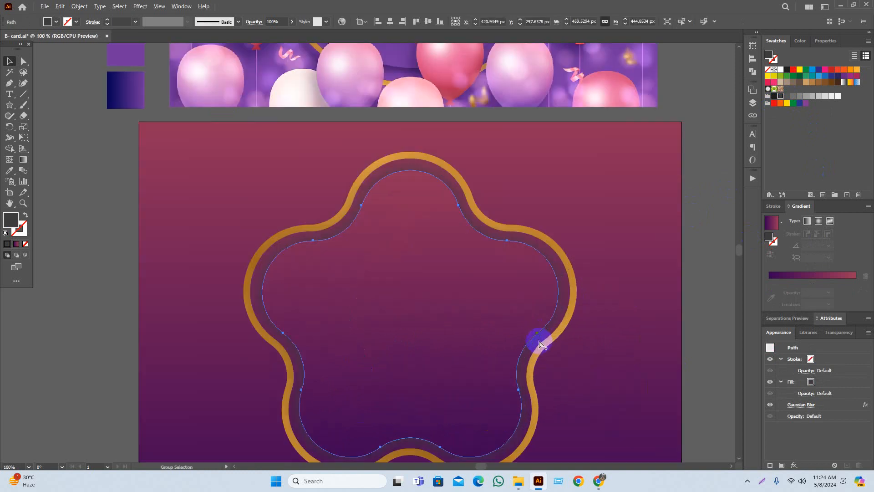
drag(559, 314, 553, 314)
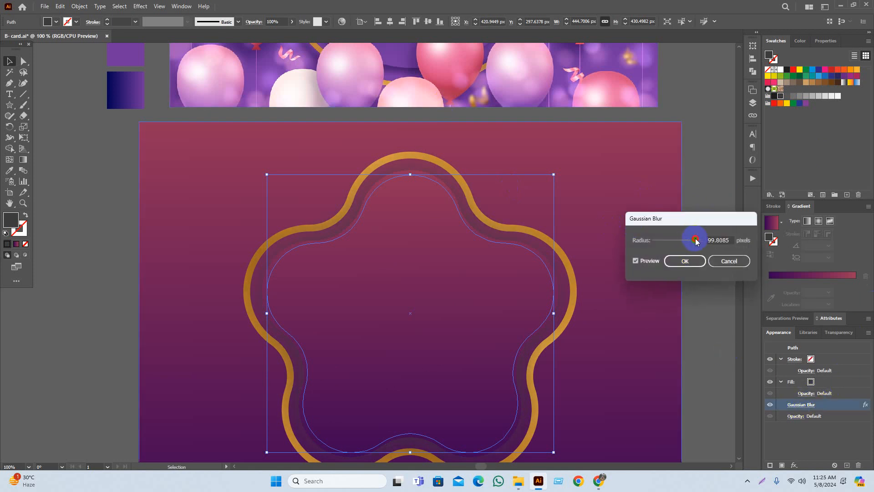
Increase the Gaussian Blur radius of the dark star to soften the shadow around the gradient star.
drag(696, 241, 699, 241)
click(685, 261)
scroll(591, 291, down, 1)
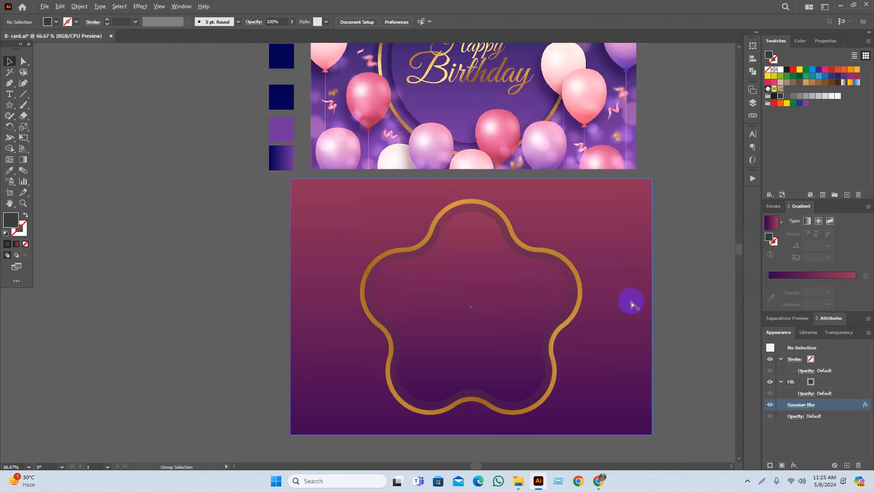
drag(685, 324, 673, 305)
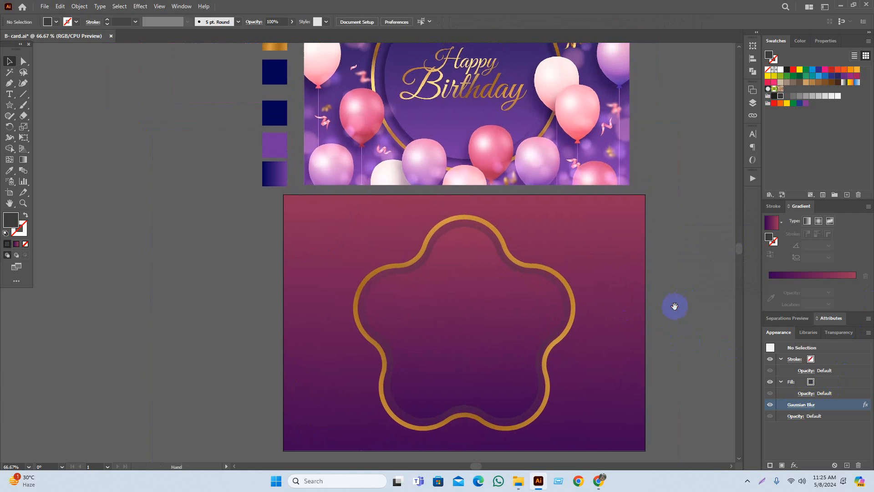
Recolour the blurred dark star behind the inner star by sampling the purple-to-pink gradient with the Eyedropper.
click(567, 302)
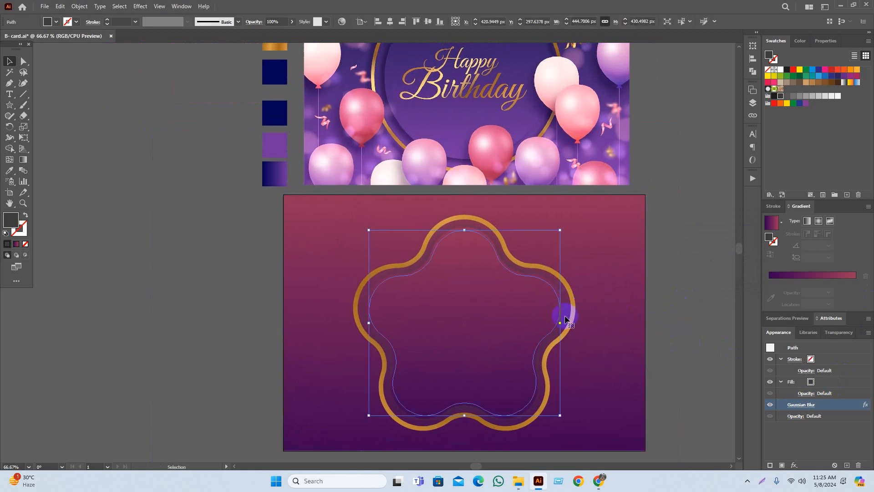
key(i)
click(522, 304)
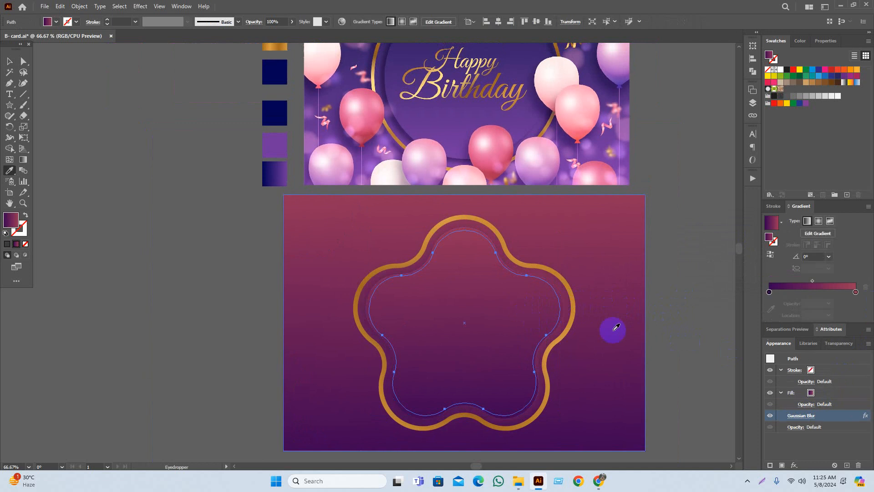
key(v)
click(635, 316)
click(696, 304)
scroll(700, 303, down, 4)
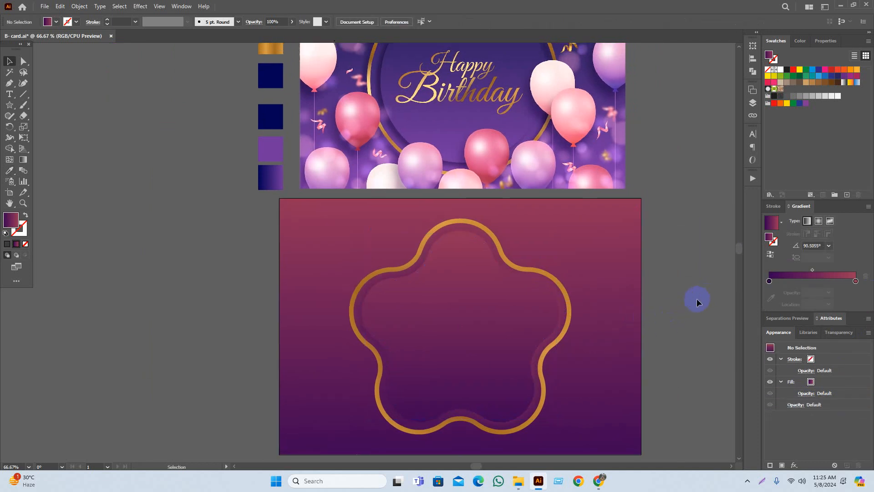
scroll(620, 329, up, 1)
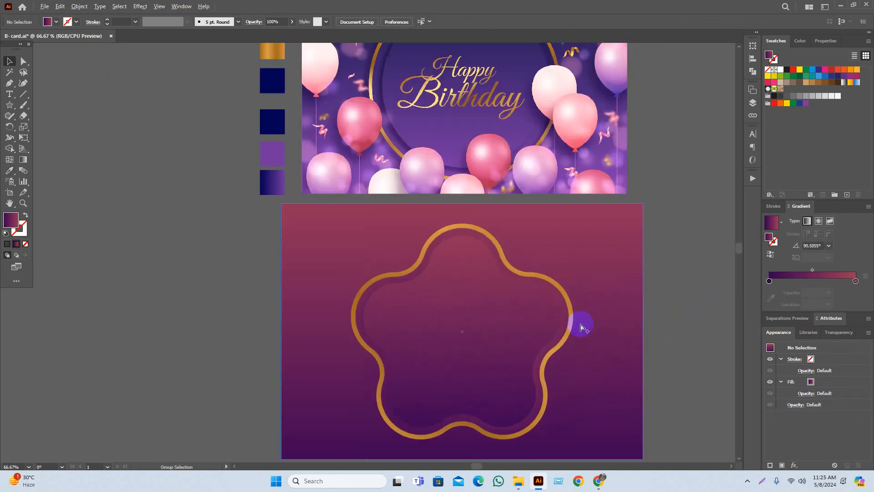
Move the inner gradient star aside to check the recoloured blurred star beneath it, and undo the move.
drag(543, 332, 370, 339)
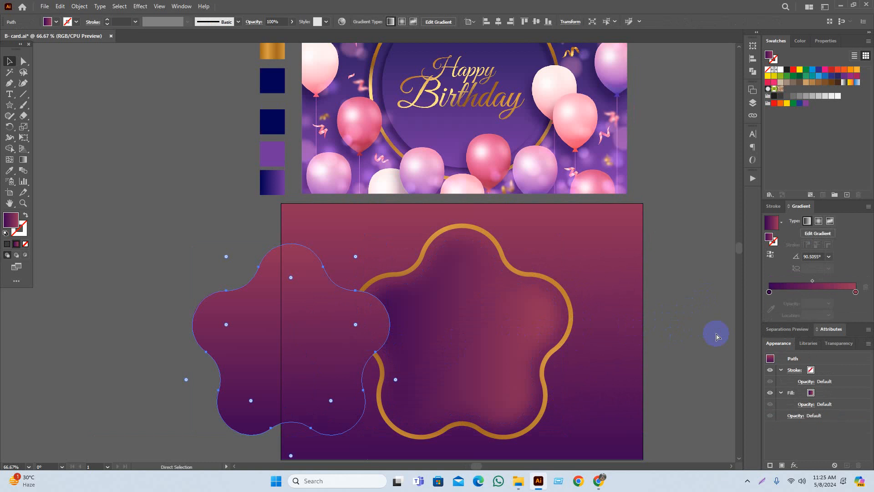
key(ctrl+z)
click(707, 331)
drag(707, 312, 703, 325)
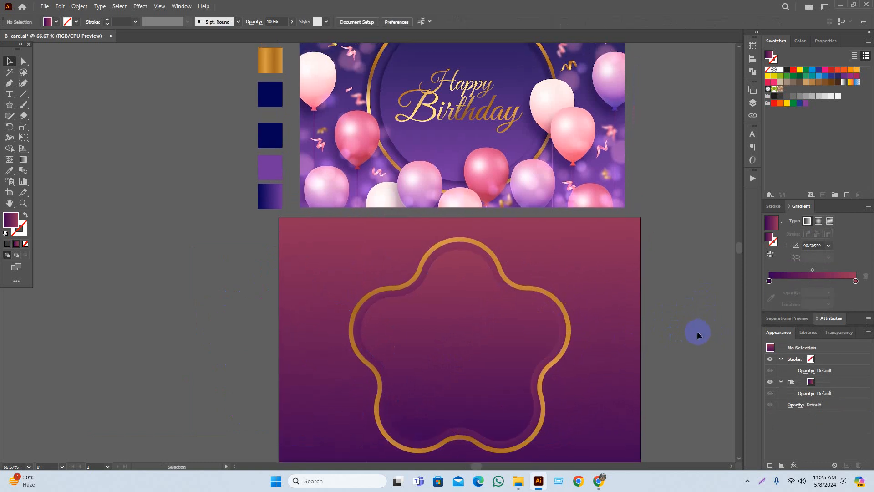
scroll(701, 357, down, 1)
mouse_move(701, 358)
mouse_down()
mouse_move(683, 362)
mouse_move(712, 345)
mouse_up()
click(712, 352)
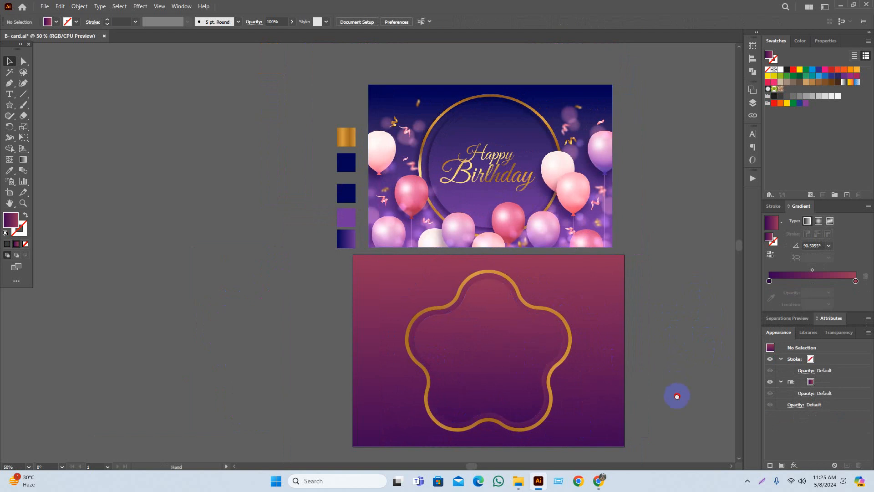
scroll(635, 376, down, 1)
scroll(529, 379, up, 1)
drag(696, 370, 713, 346)
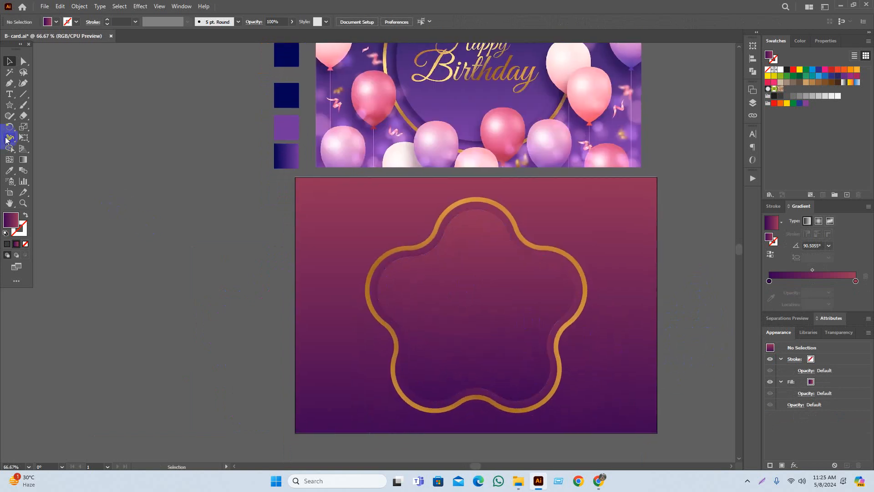
Add the text "Happy Birthday" in the empty area beside the card.
click(9, 94)
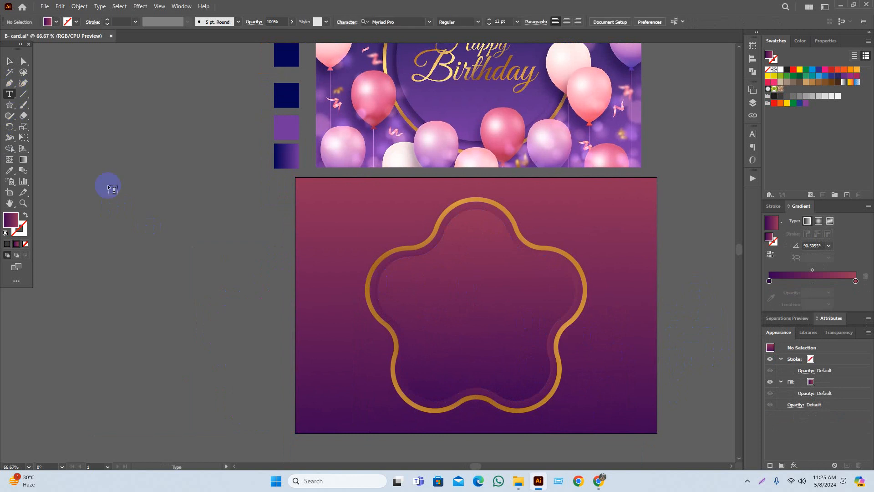
click(139, 213)
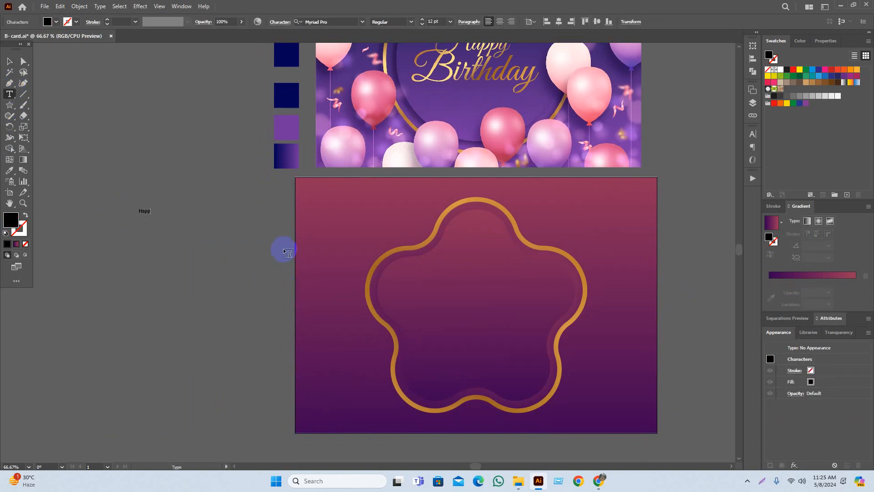
text(Happy Birthday)
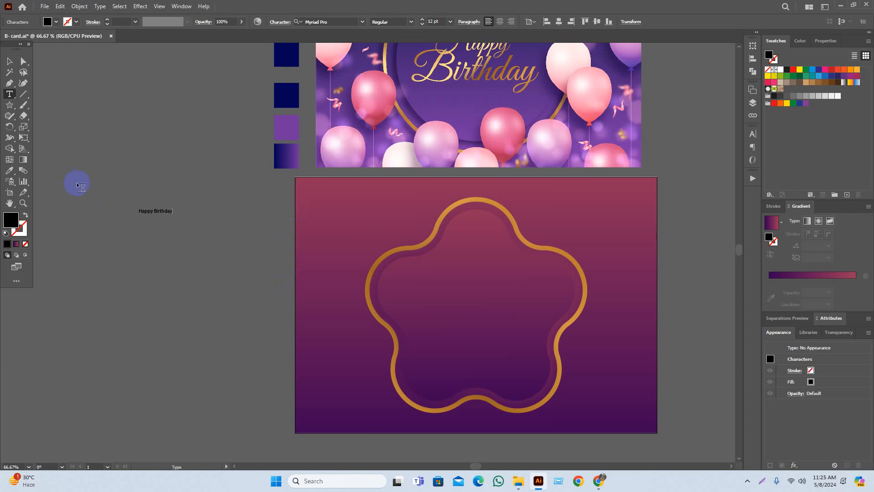
click(9, 63)
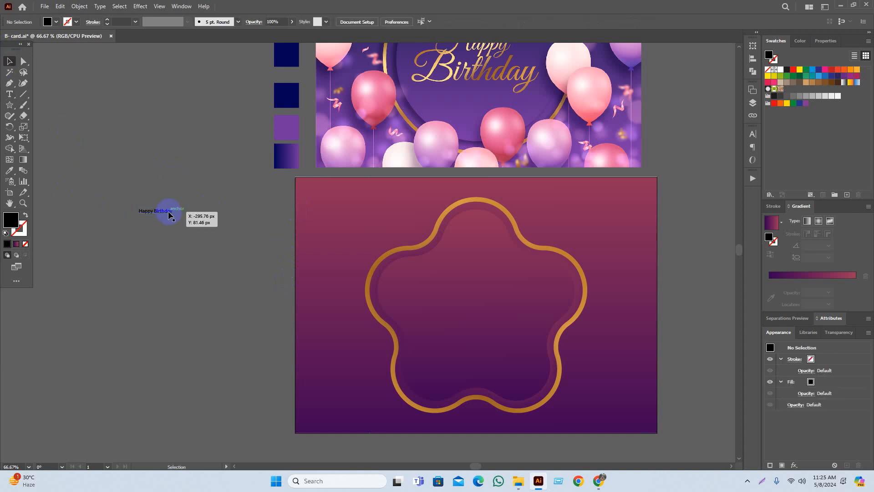
Duplicate the "Happy Birthday" text just below the original and change the copy to "Too you".
drag(168, 212, 191, 228)
click(217, 255)
scroll(189, 227, up, 2)
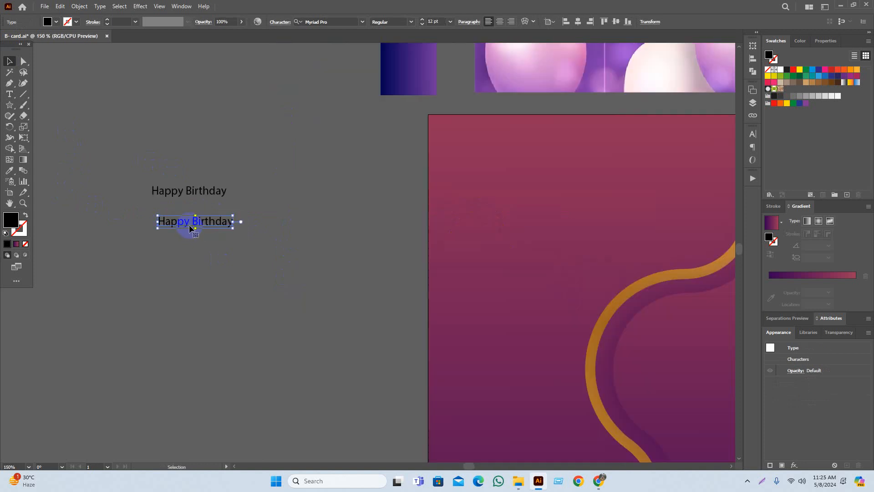
double_click(190, 222)
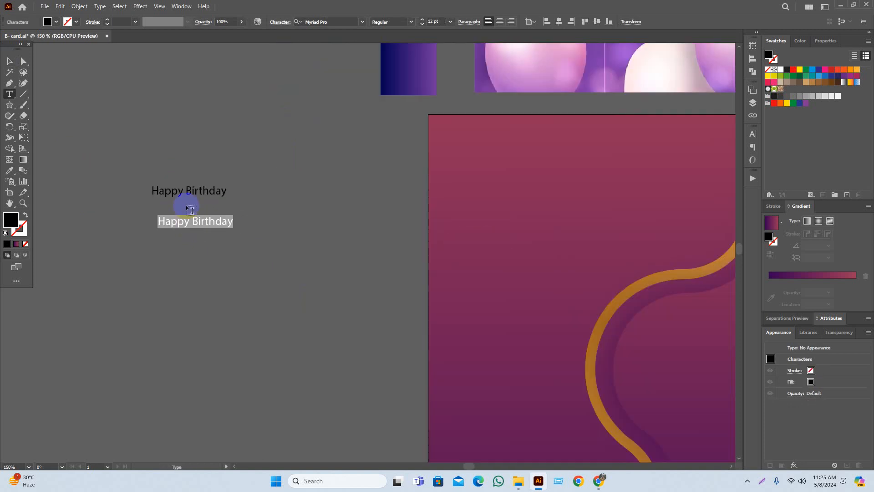
text(Too you)
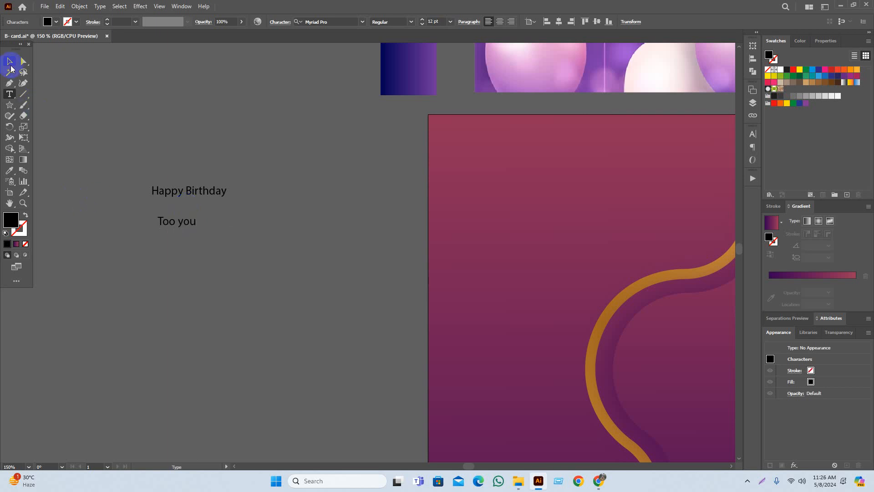
click(10, 64)
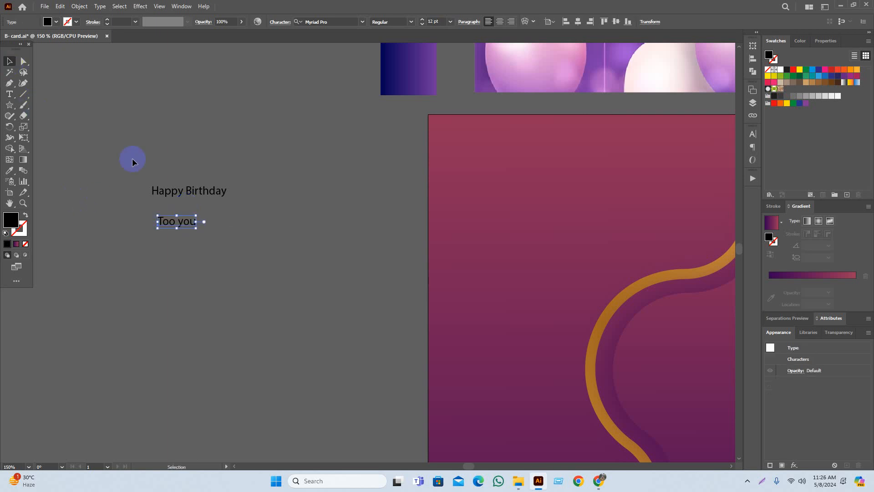
Enlarge the second text to about 39.2 pt, move it lower, and capitalise its second word to read "Too You".
drag(196, 222, 282, 253)
drag(251, 226, 269, 272)
key(t)
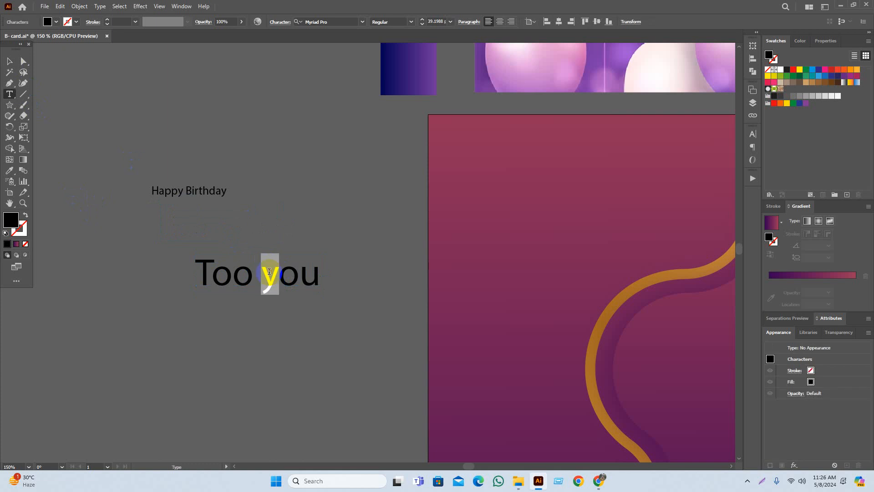
text(Y)
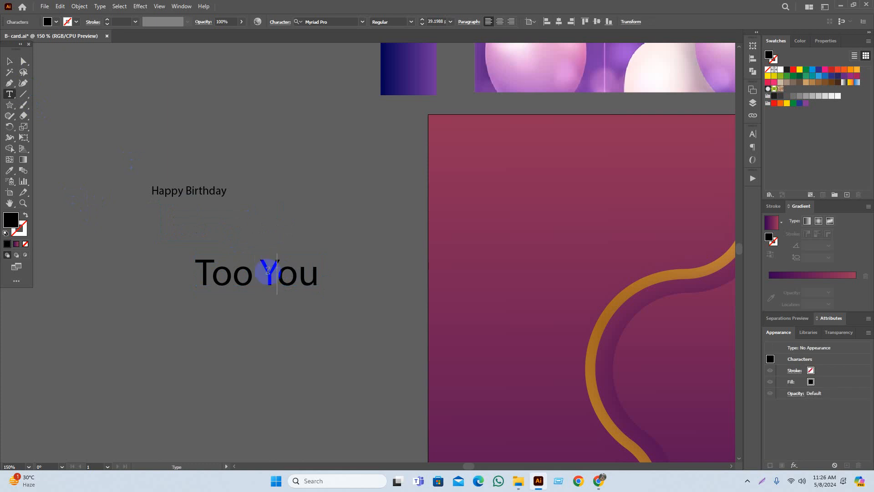
click(17, 64)
Move the "Happy Birthday" text onto the card's star and enlarge it to about 50.3 pt.
drag(176, 203, 335, 231)
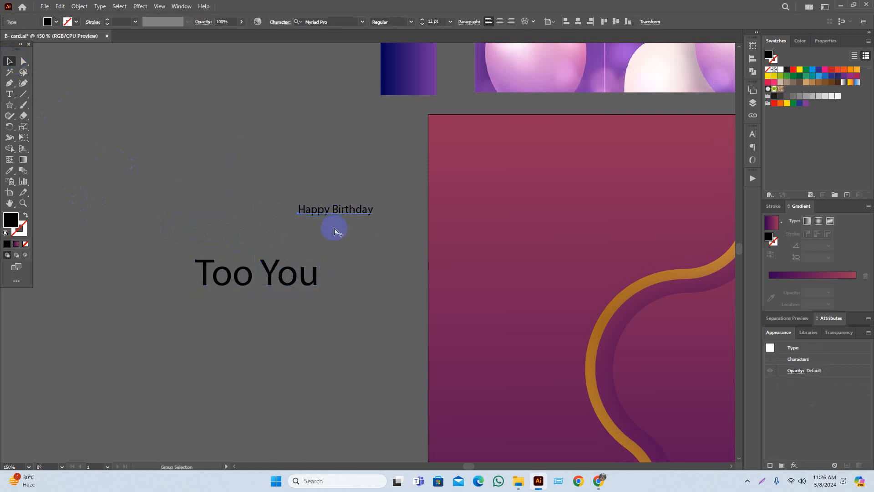
scroll(348, 264, down, 3)
click(247, 266)
drag(350, 275, 333, 310)
click(250, 249)
drag(289, 257, 406, 293)
click(615, 366)
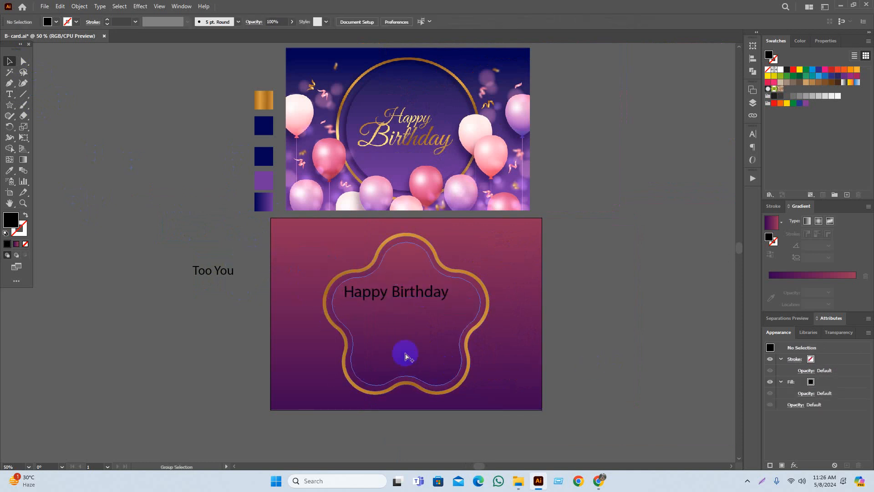
Cut the word "Happy" out of the "Happy Birthday" text and paste it as a separate text object.
scroll(406, 355, up, 2)
scroll(380, 280, up, 2)
click(400, 283)
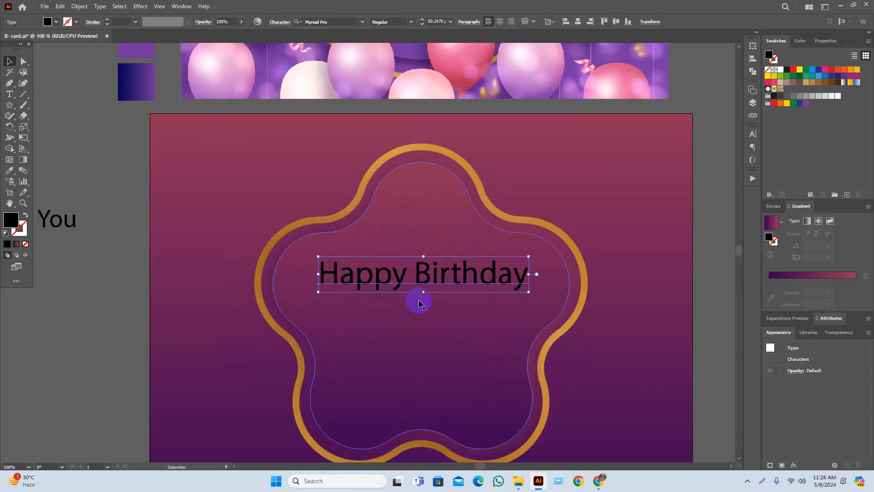
double_click(414, 285)
drag(404, 284, 267, 290)
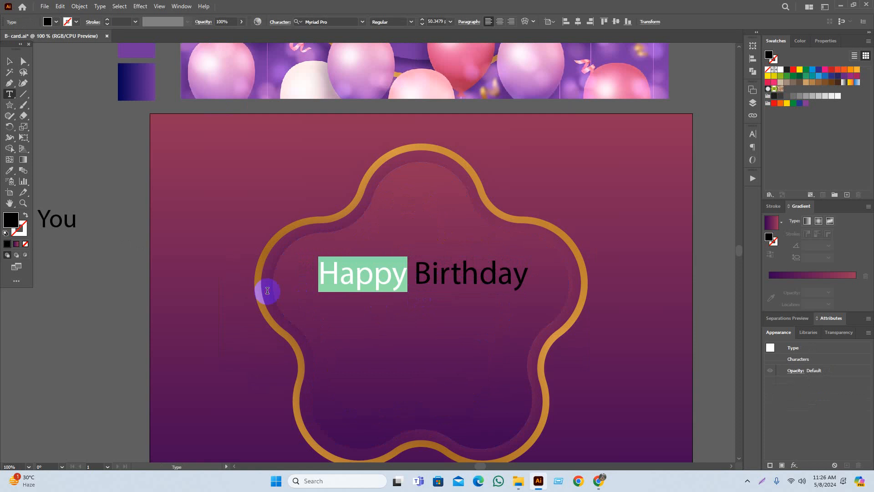
key(BackSpace)
key(BackSpace)
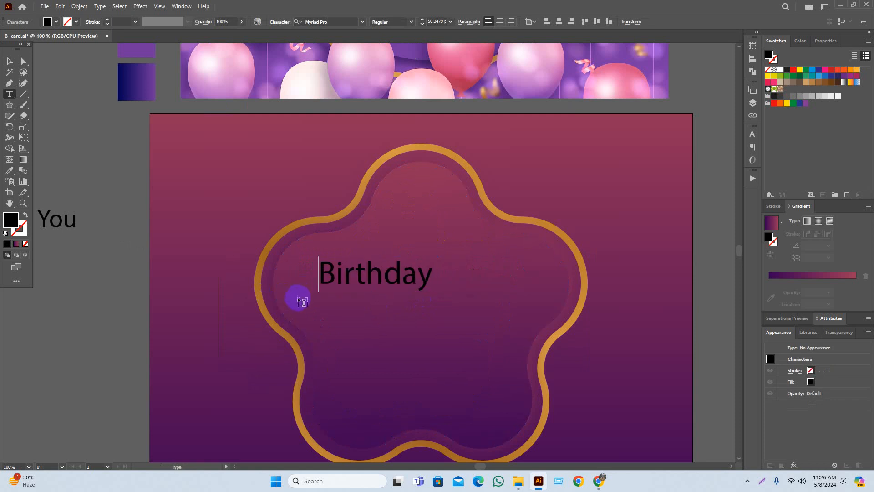
key(Escape)
key(ctrl+v)
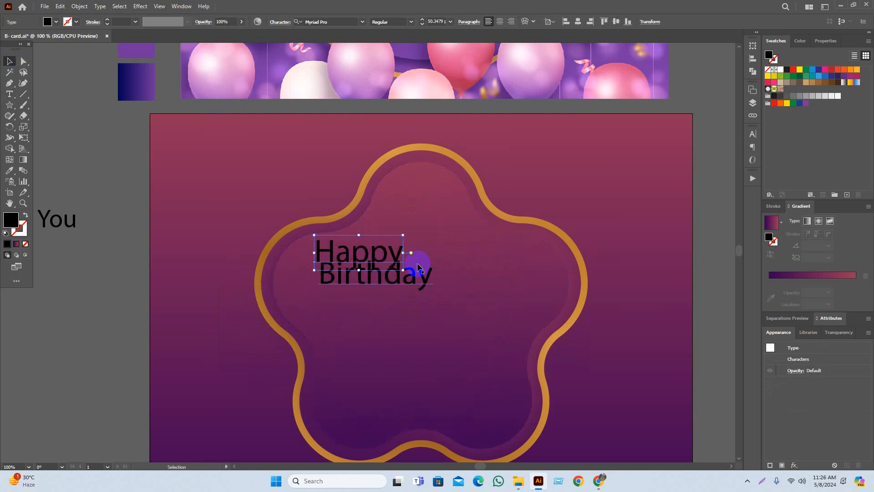
Arrange "Happy" above "Birthday", roughly centred in the upper part of the star.
drag(401, 255, 455, 240)
drag(415, 287, 441, 290)
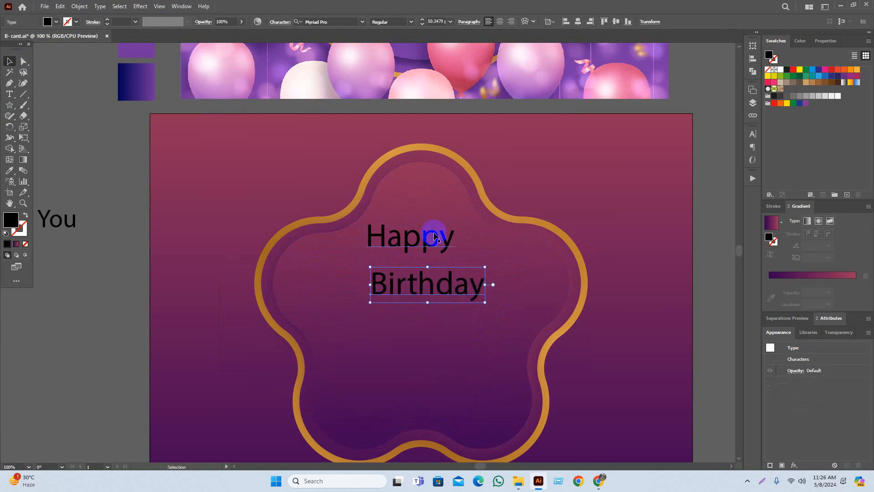
drag(426, 234, 442, 238)
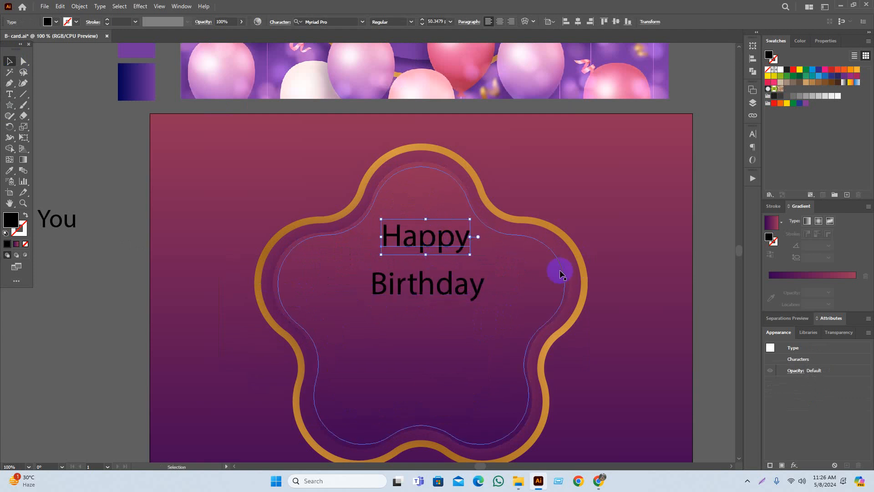
Set the font of "Happy" to AlistaScript and enlarge the word to about 58.2 pt.
scroll(408, 140, up, 5)
click(347, 23)
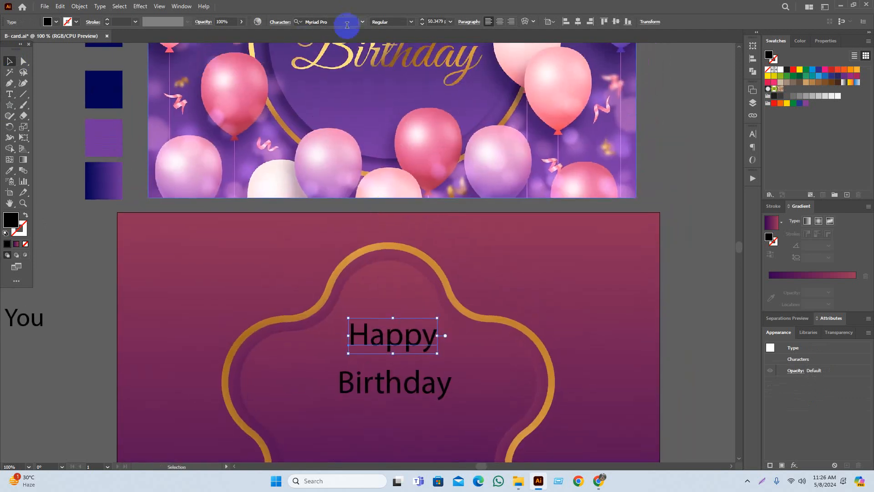
scroll(347, 22, down, 3)
scroll(348, 23, down, 1)
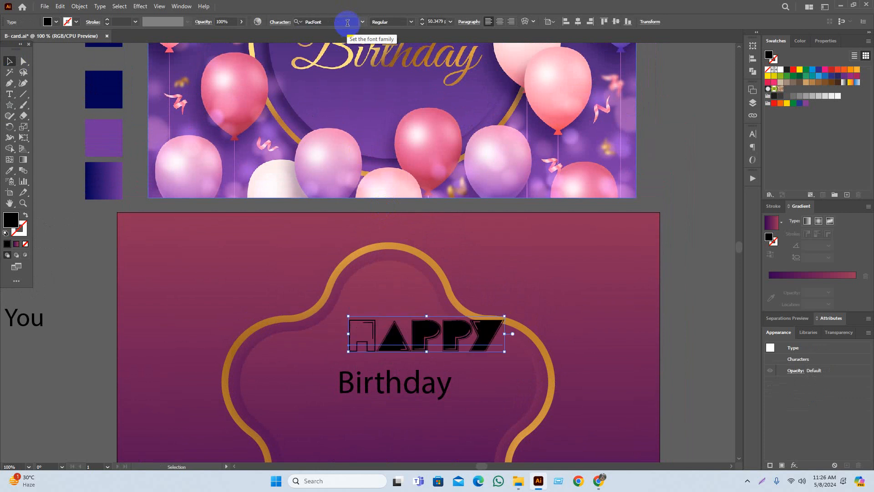
click(362, 22)
scroll(402, 104, down, 6)
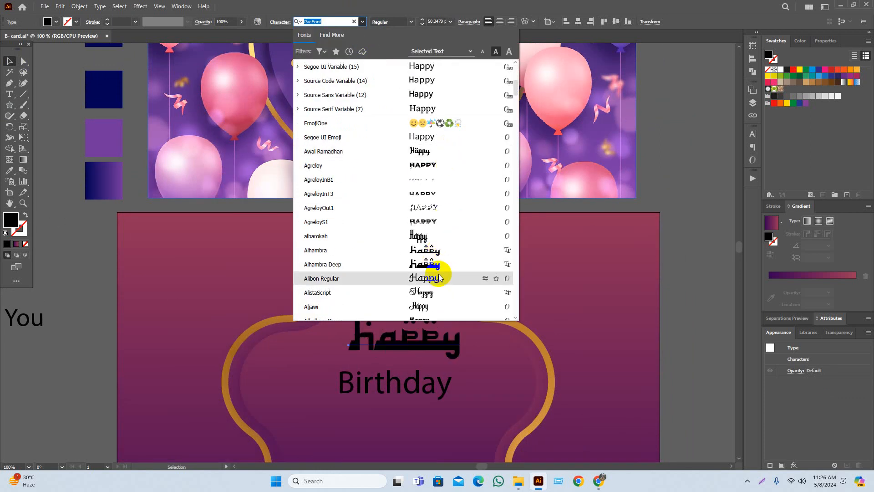
scroll(437, 265, down, 1)
click(433, 258)
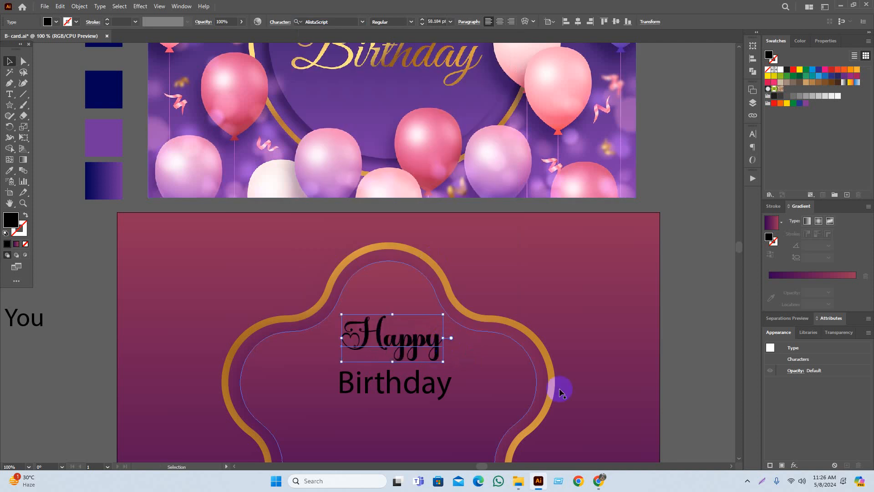
click(687, 337)
drag(682, 378, 691, 361)
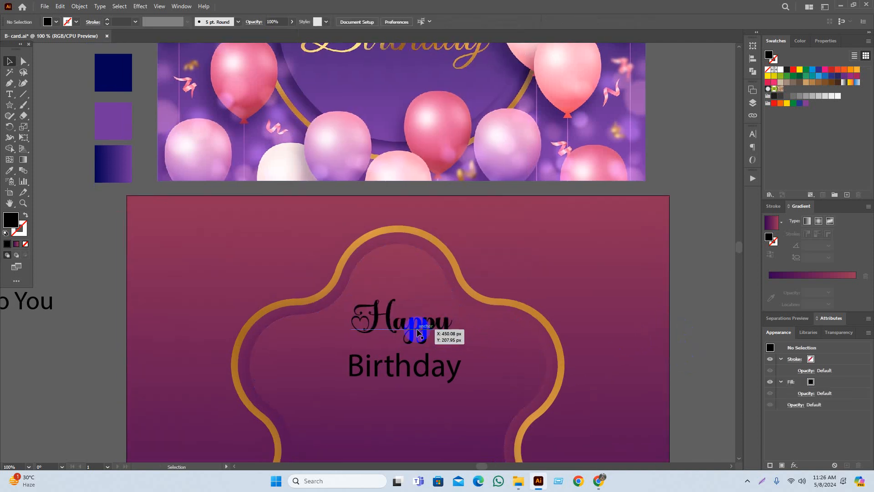
Fill the word "Happy" with gold sampled from the star-shaped ring using the Eyedropper.
click(391, 323)
key(i)
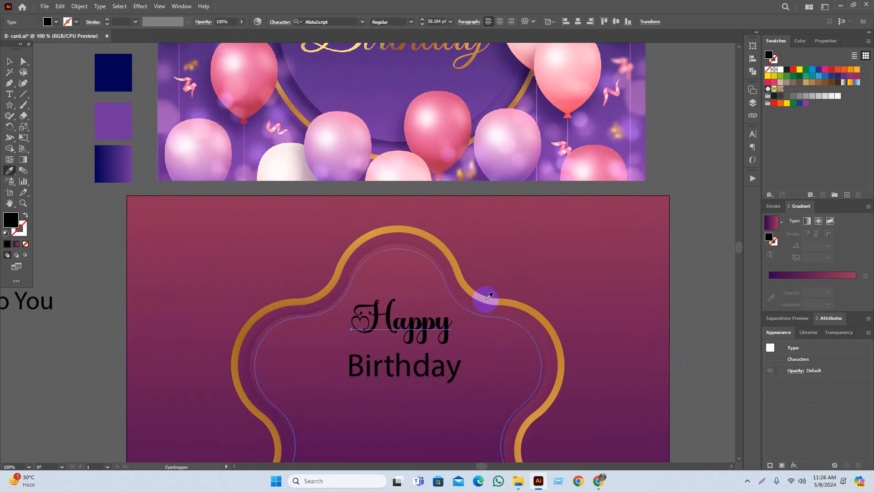
click(488, 298)
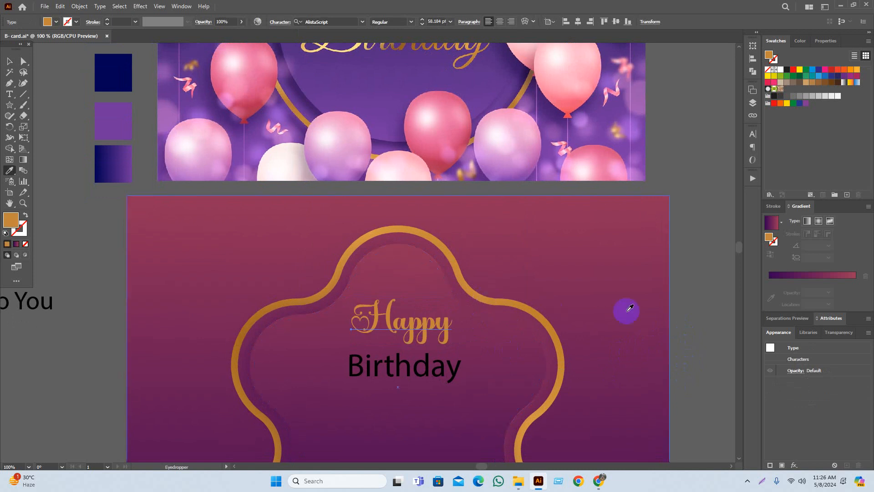
key(v)
click(718, 336)
scroll(598, 363, up, 1)
scroll(598, 363, down, 1)
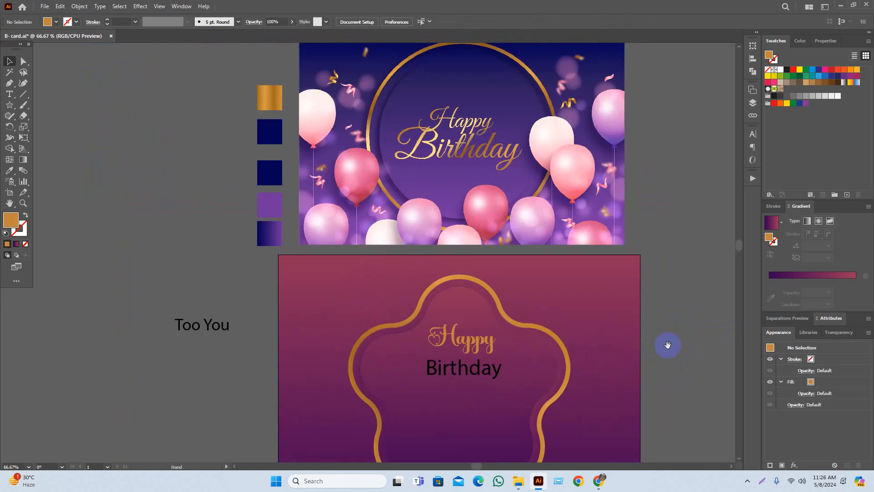
scroll(667, 347, up, 1)
scroll(655, 346, down, 2)
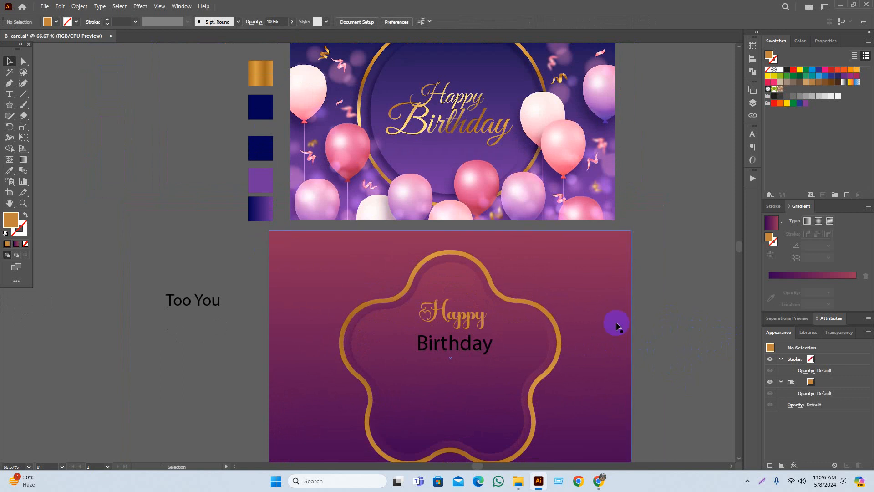
Set the font of the word "Birthday" to Bigdey Demo and enlarge it to about 83.8 pt.
click(485, 353)
scroll(378, 46, up, 2)
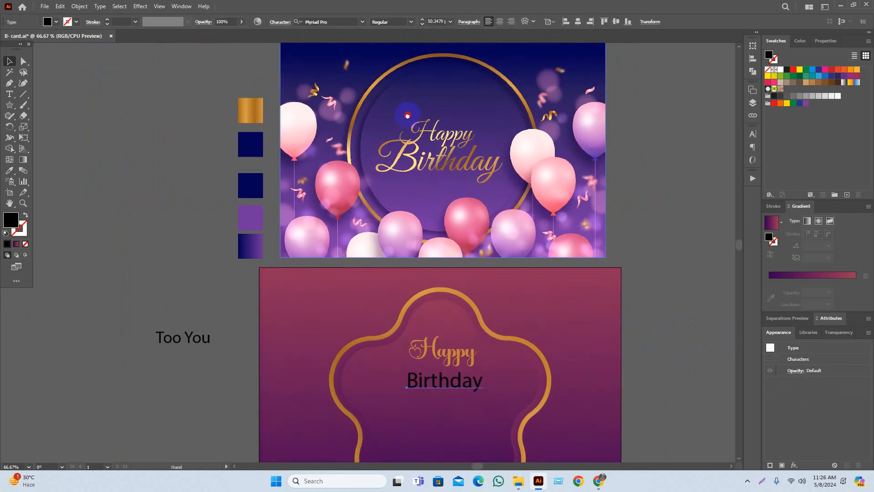
click(363, 23)
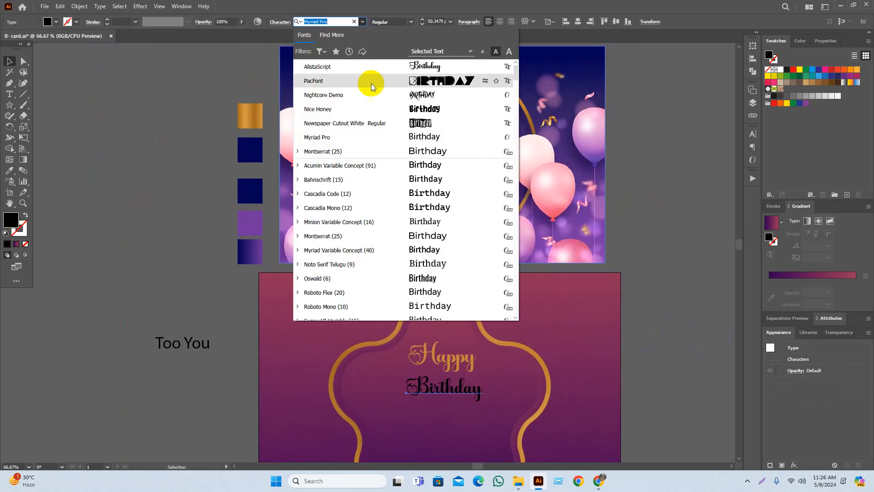
scroll(437, 255, down, 2)
scroll(450, 265, down, 5)
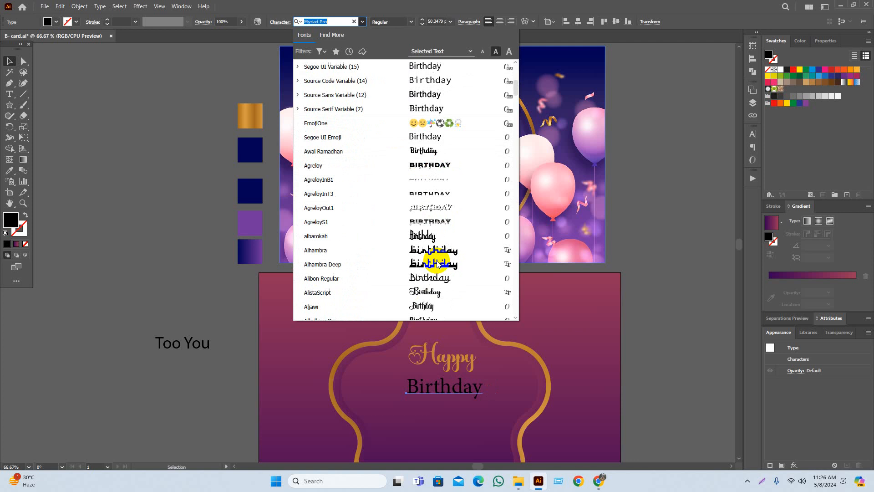
scroll(437, 303, down, 4)
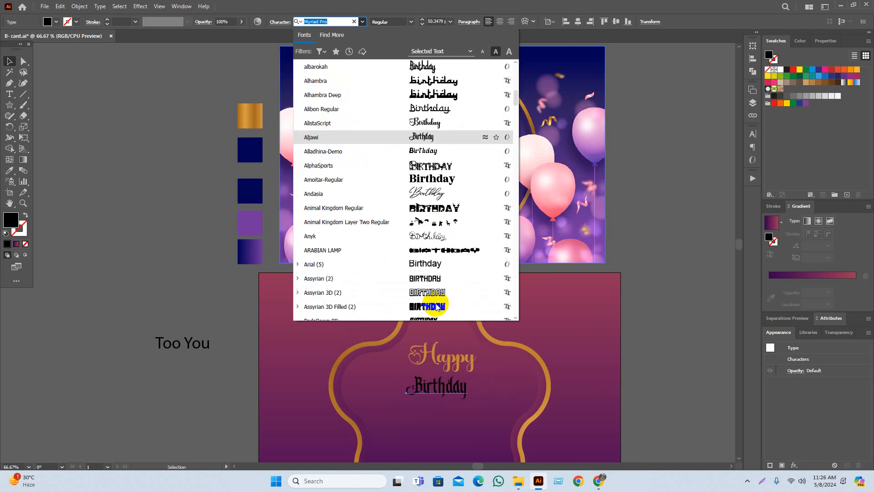
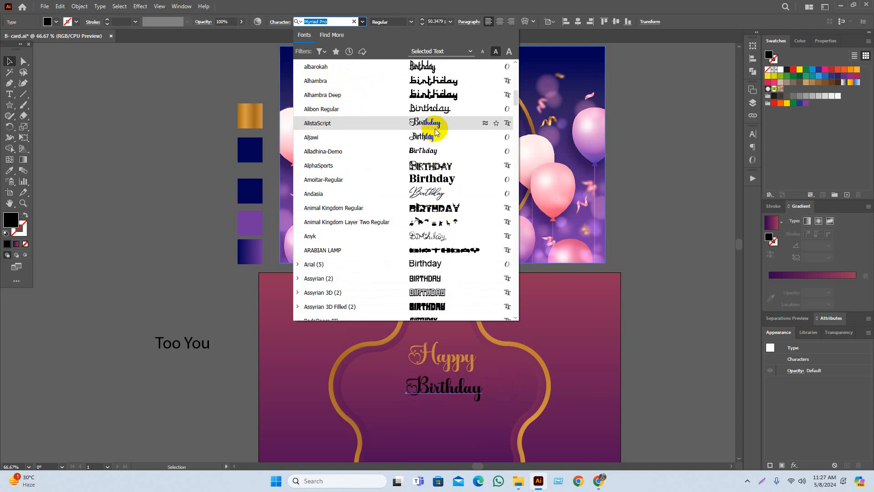
scroll(436, 132, down, 4)
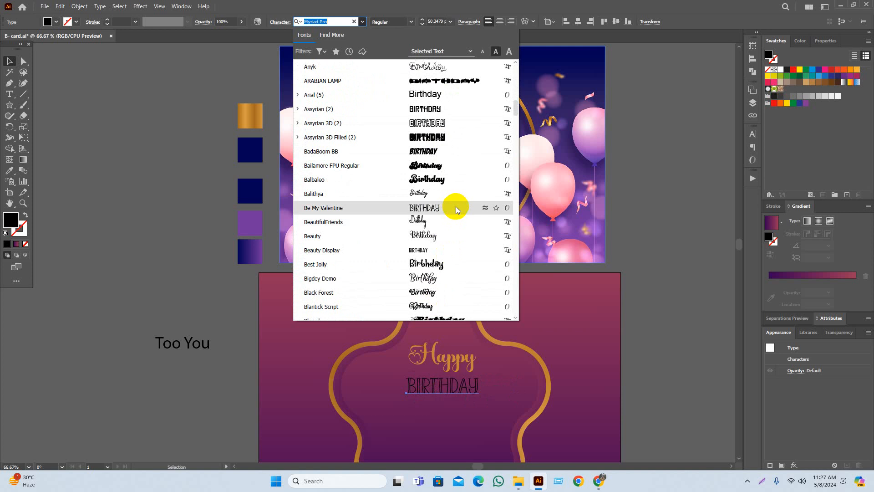
click(469, 276)
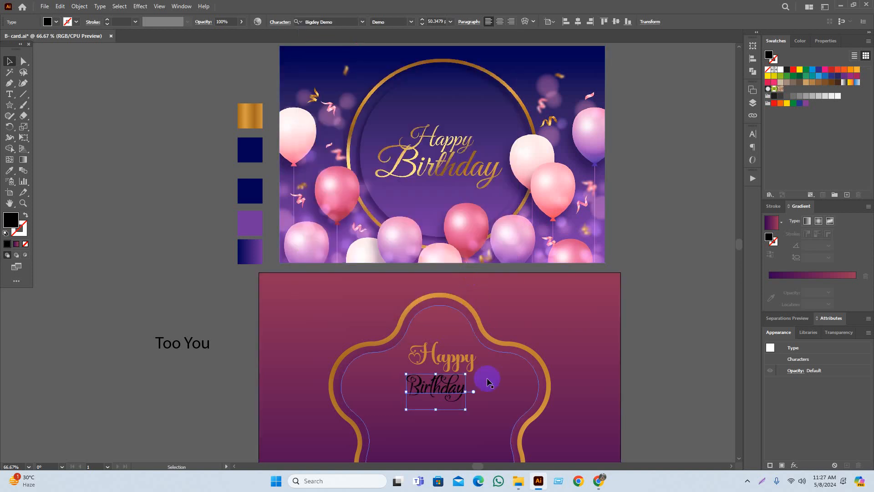
scroll(467, 394, up, 2)
drag(464, 392, 509, 384)
Change the font of the word "Happy" to Andasia and keep it placed just above "Birthday".
click(456, 291)
click(445, 289)
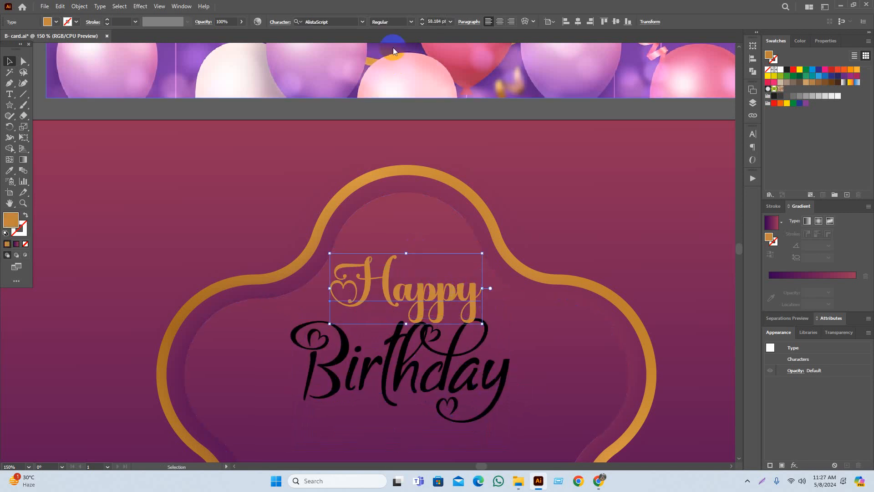
click(360, 21)
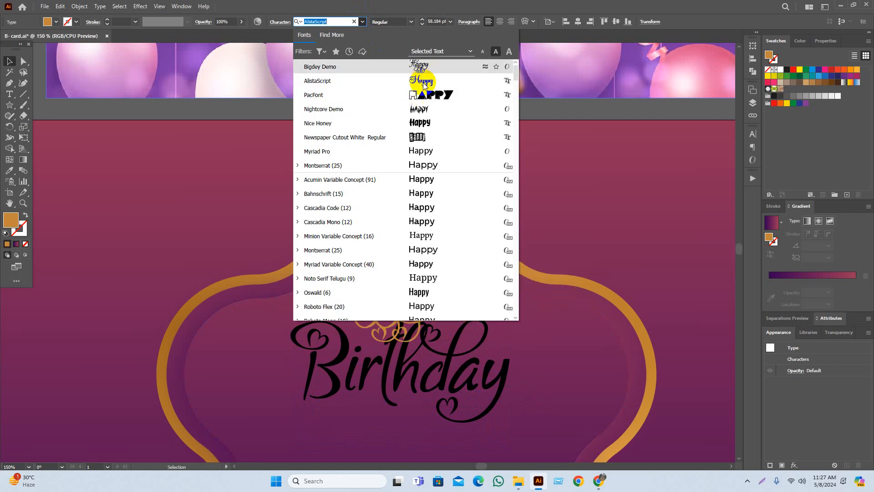
scroll(433, 189, down, 7)
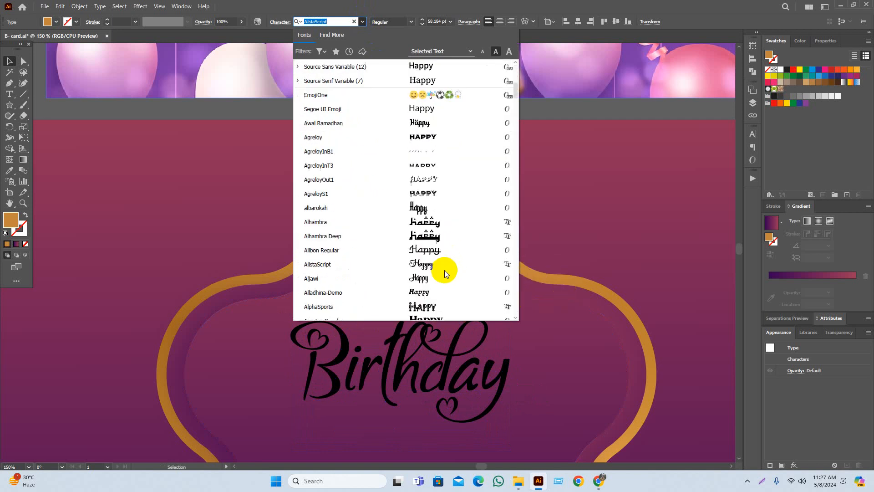
scroll(439, 278, down, 3)
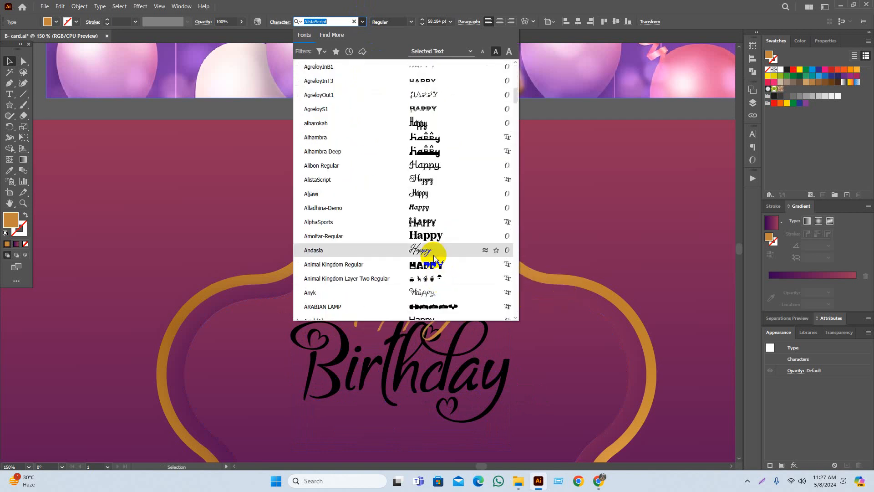
click(434, 257)
mouse_move(476, 303)
mouse_down()
mouse_move(504, 306)
mouse_move(482, 298)
mouse_up()
key(ctrl+minus)
key(ctrl+minus)
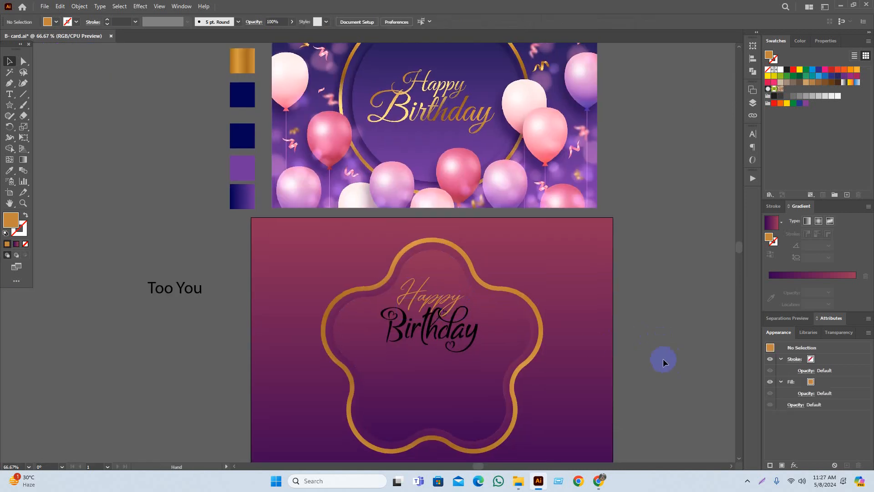
Space "Birthday" a little below "Happy", enlarge it to about 92.8 pt and centre it roughly within the star.
mouse_move(449, 343)
mouse_down()
mouse_move(448, 351)
mouse_move(449, 330)
mouse_up()
click(670, 360)
scroll(671, 358, down, 1)
scroll(398, 373, up, 1)
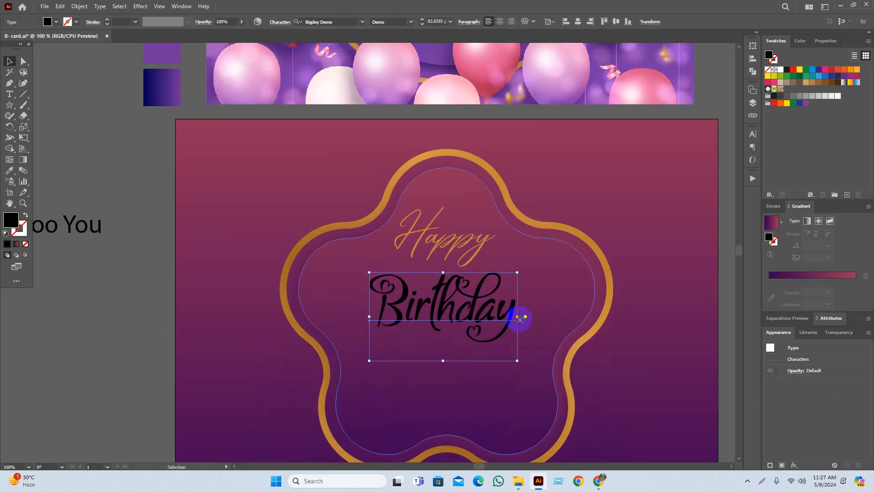
drag(520, 319, 447, 298)
drag(496, 279, 476, 281)
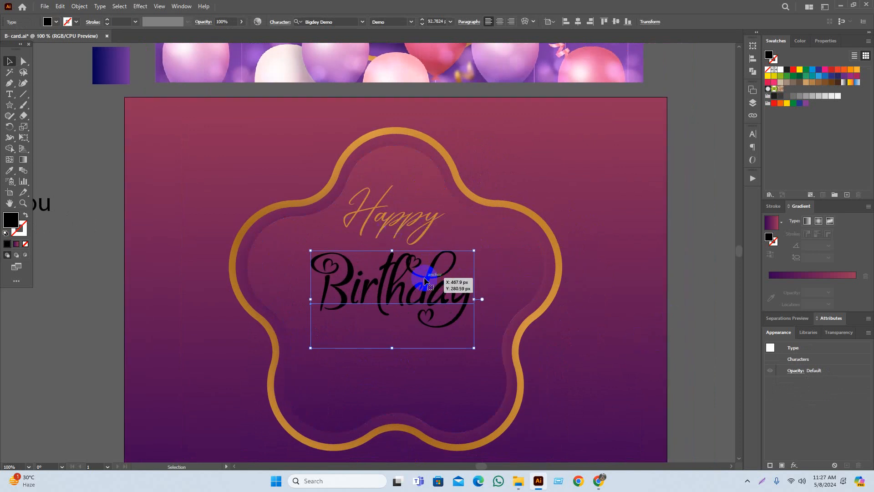
Add new fills to the appearance of the "Birthday" text so that it has three stacked fills.
click(782, 465)
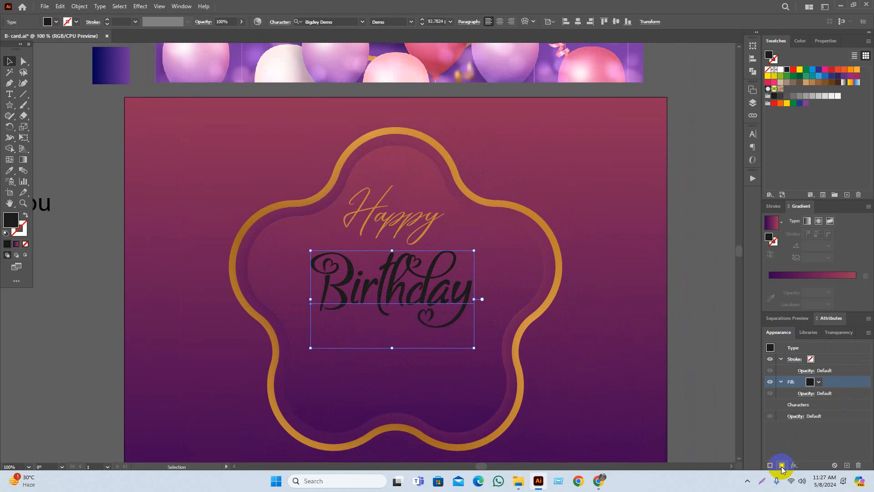
click(782, 466)
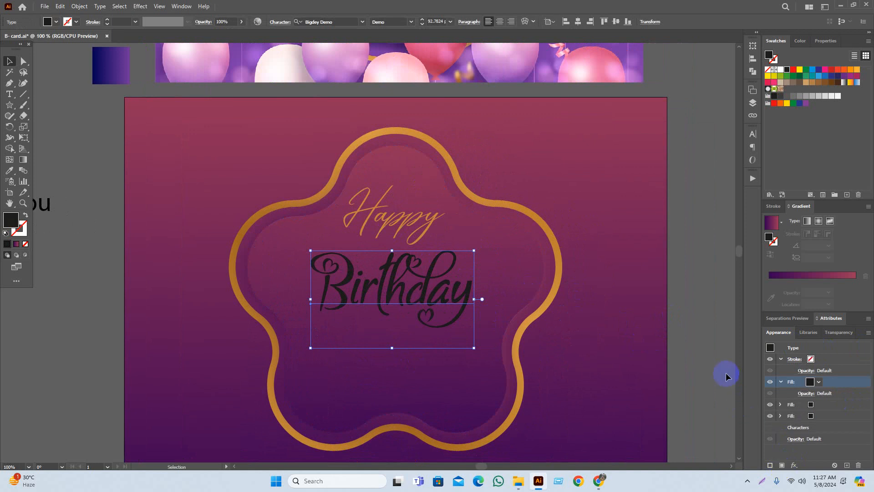
scroll(733, 371, down, 1)
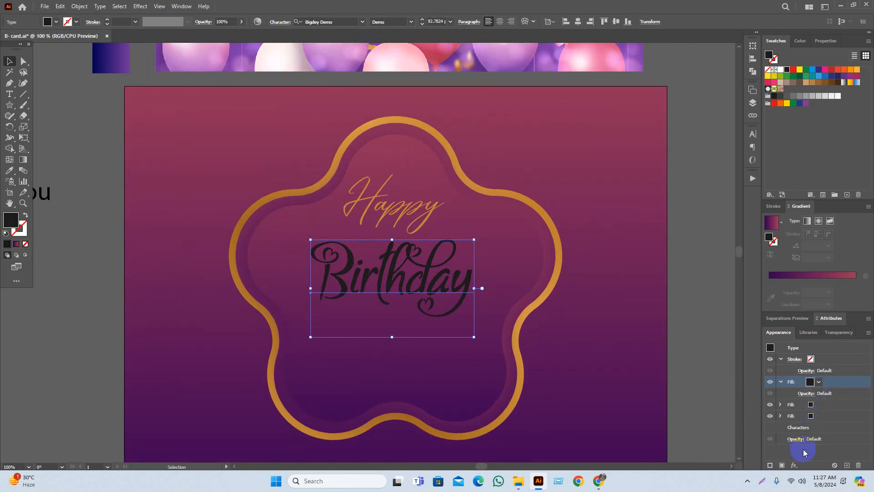
click(781, 466)
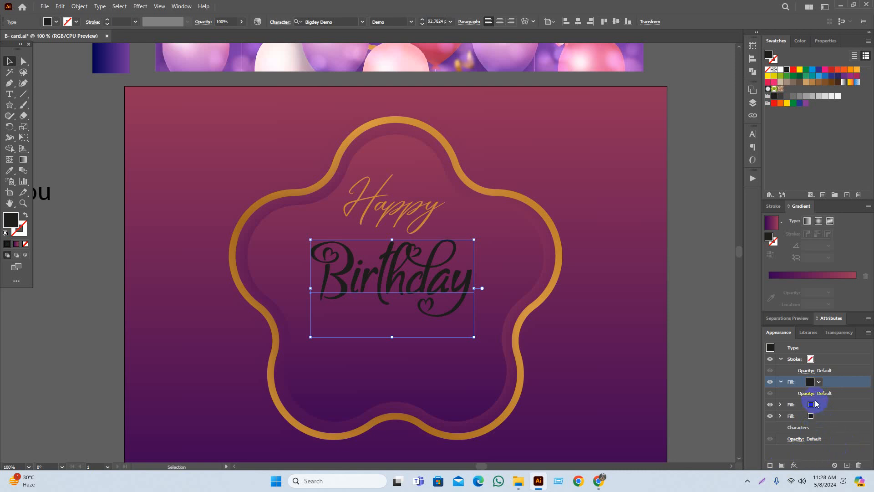
Set the topmost fill of the "Birthday" text to a yellow swatch.
click(818, 381)
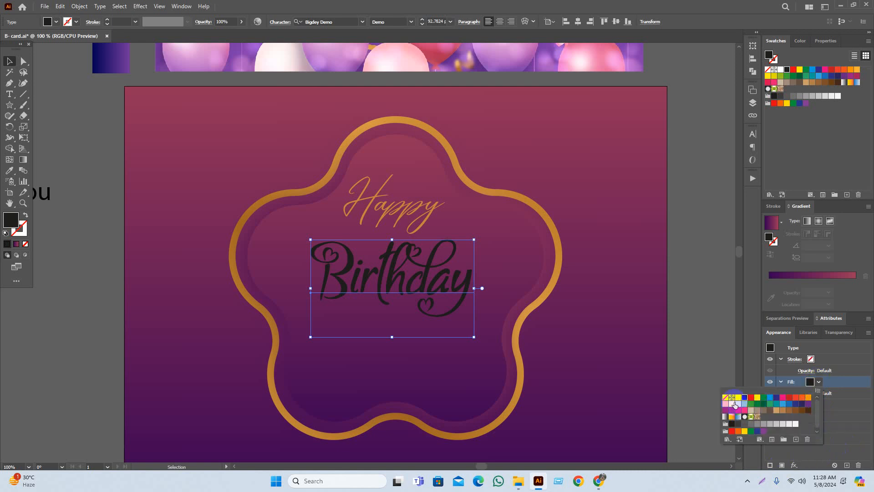
click(732, 404)
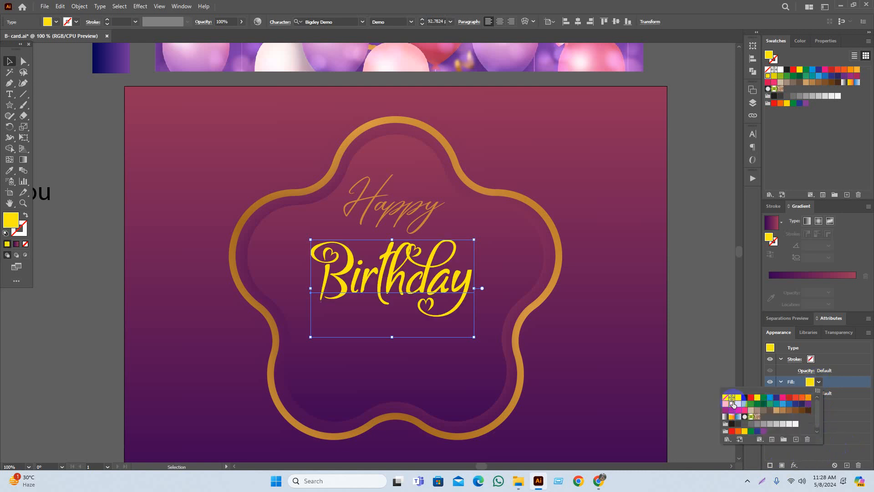
click(840, 425)
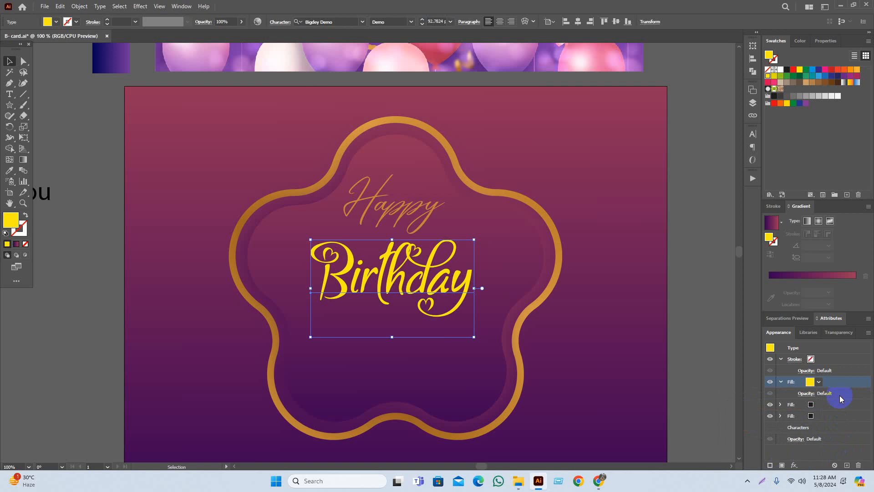
Give the topmost "Birthday" fill the gold gradient sampled with the Eyedropper from the gold square beside the reference image.
click(12, 175)
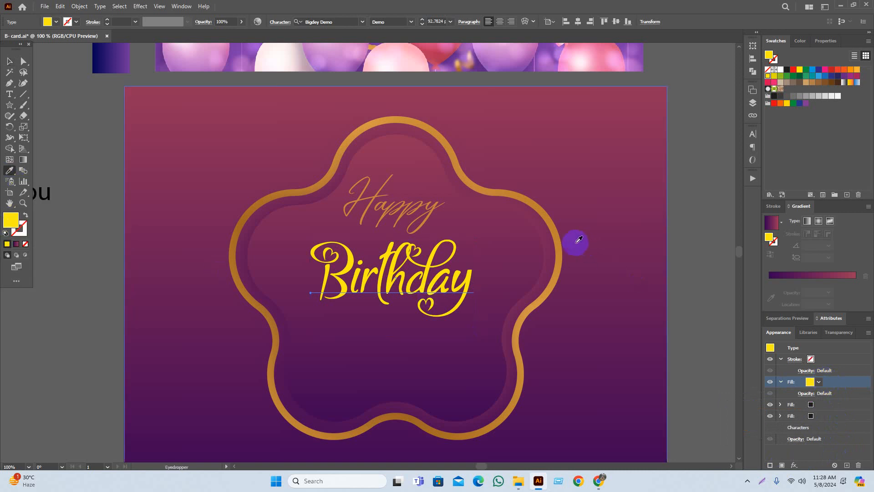
click(561, 243)
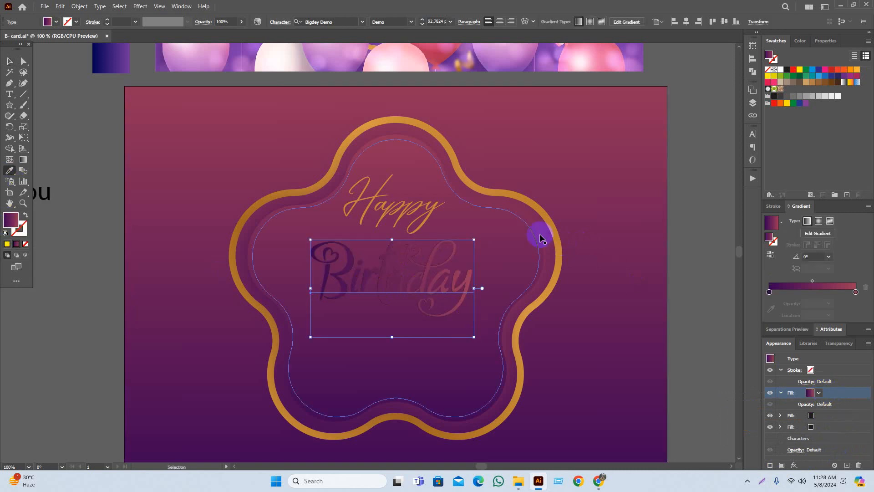
key(ctrl+z)
key(ctrl+minus)
key(ctrl+minus)
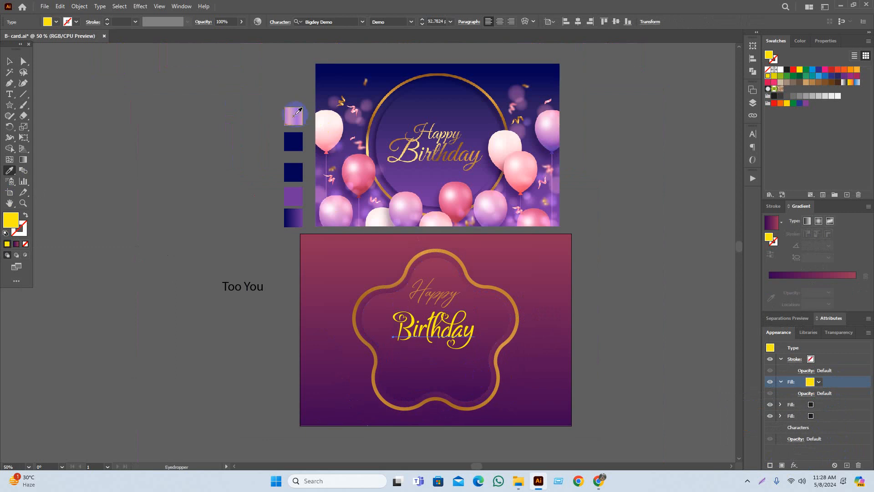
click(295, 115)
key(ctrl+plus)
key(ctrl+plus)
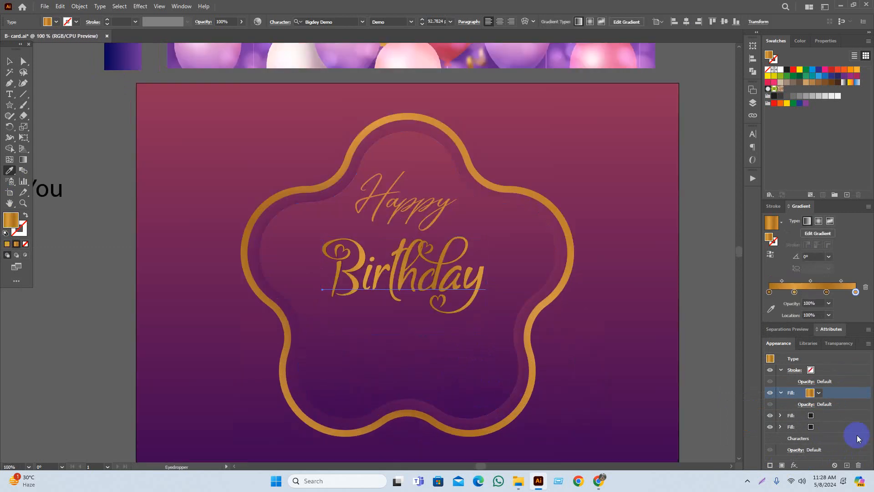
Set the middle fill of the "Birthday" text to the near-white swatch C=0 M=0 Y=0 K=5.
click(820, 415)
click(819, 416)
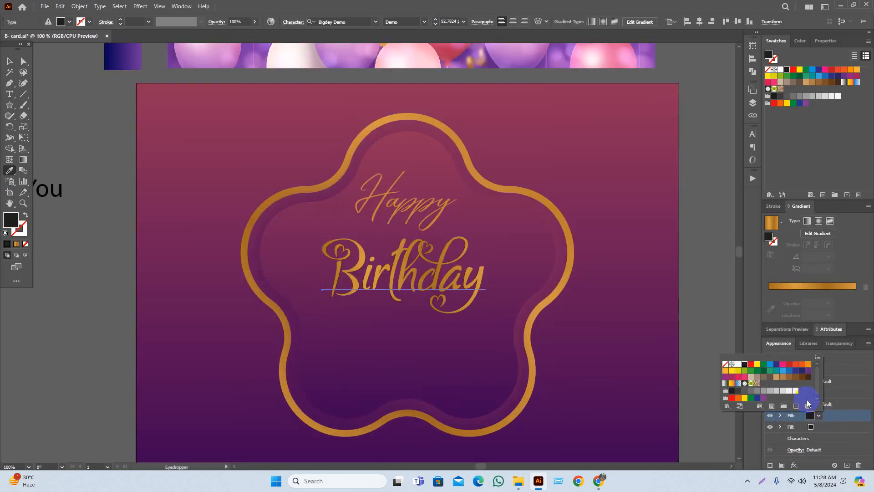
click(795, 390)
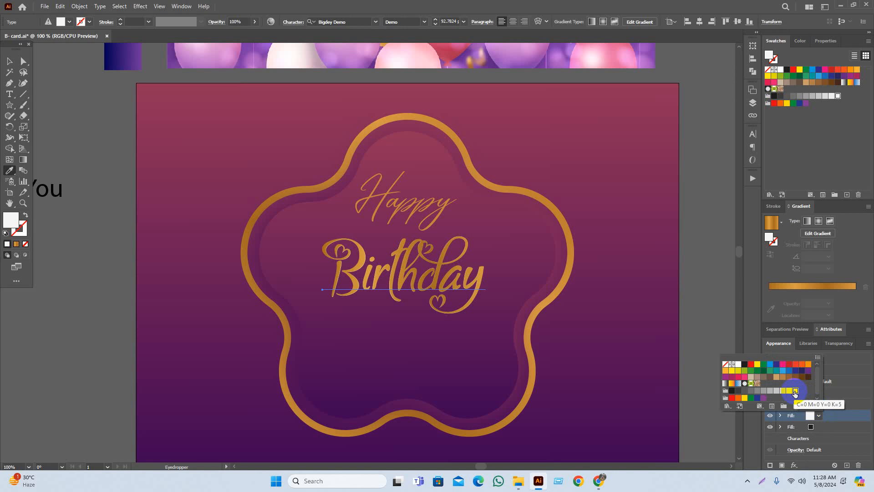
click(827, 439)
Apply the same gold gradient to the bottom fill of the "Birthday" text and deselect it.
click(818, 426)
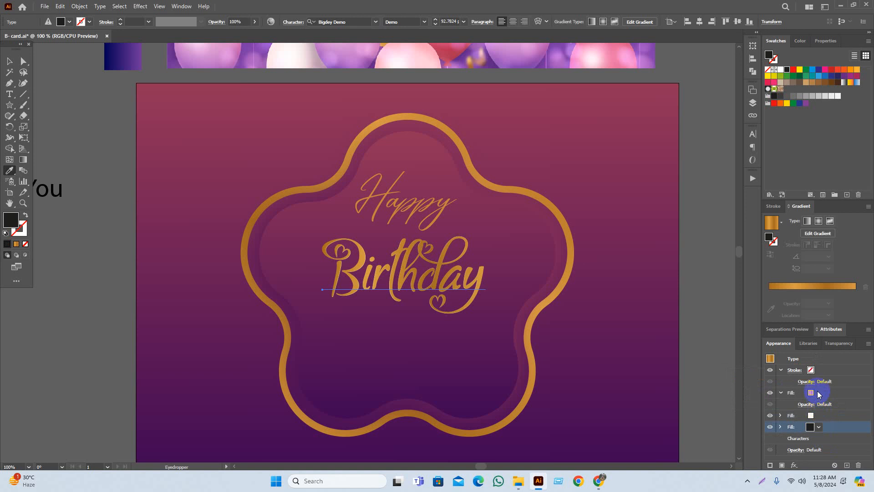
click(823, 286)
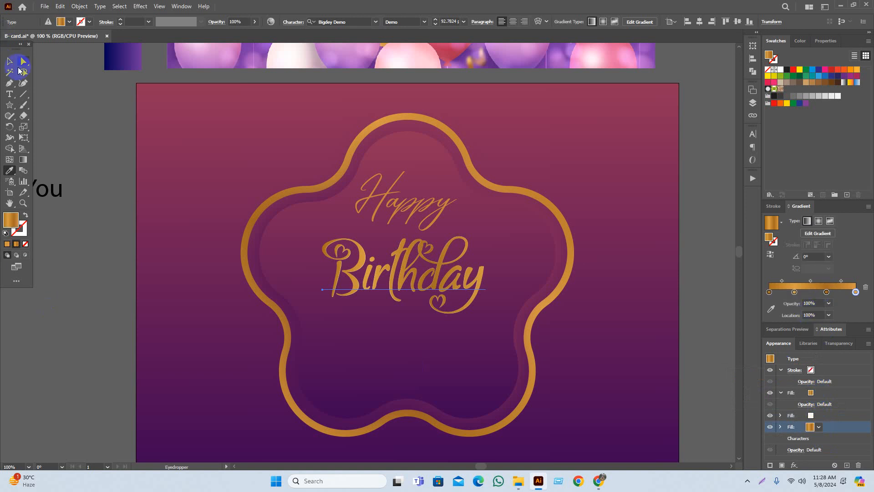
click(9, 61)
click(97, 185)
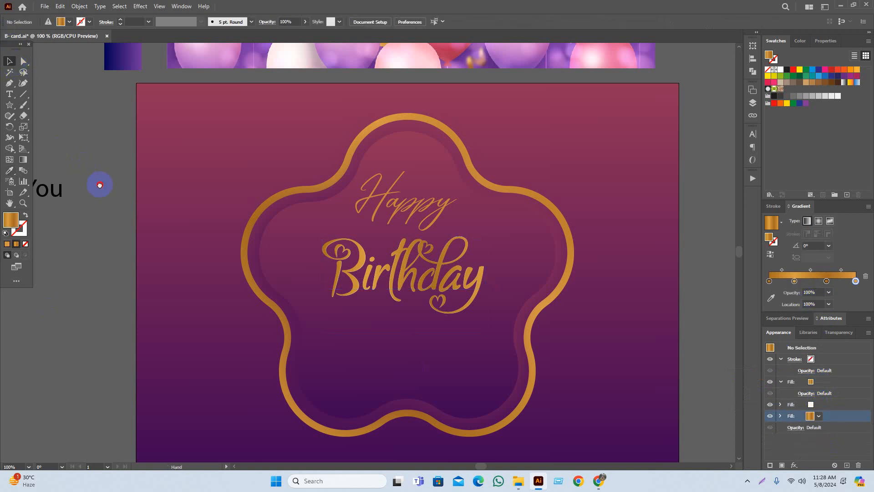
Add an Offset Path effect of 3 px to the white middle fill of the "Birthday" text.
click(461, 282)
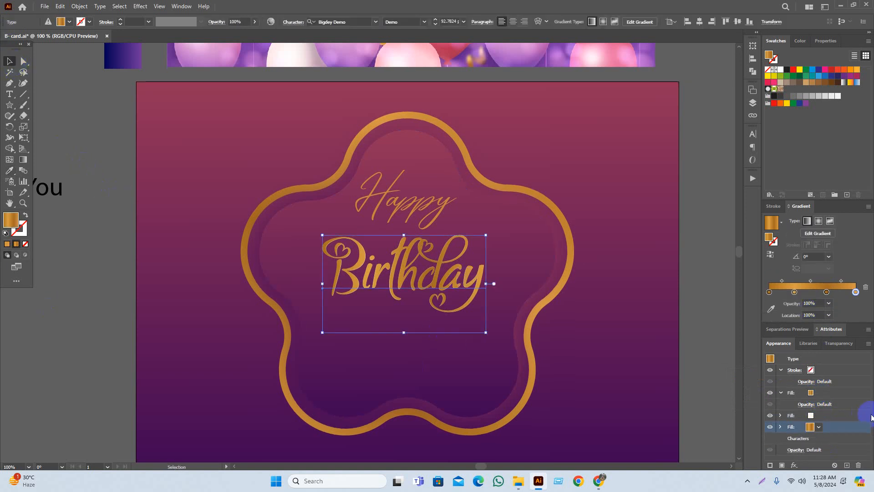
click(825, 417)
click(794, 465)
mouse_move(820, 292)
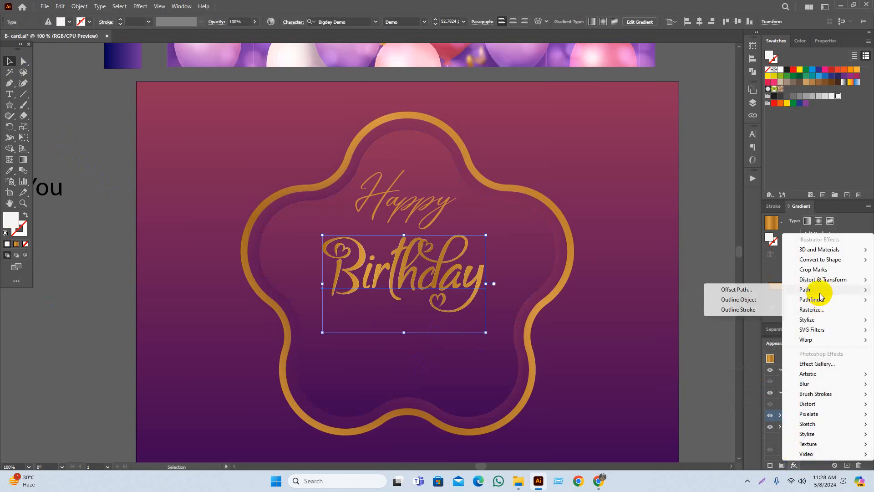
click(733, 289)
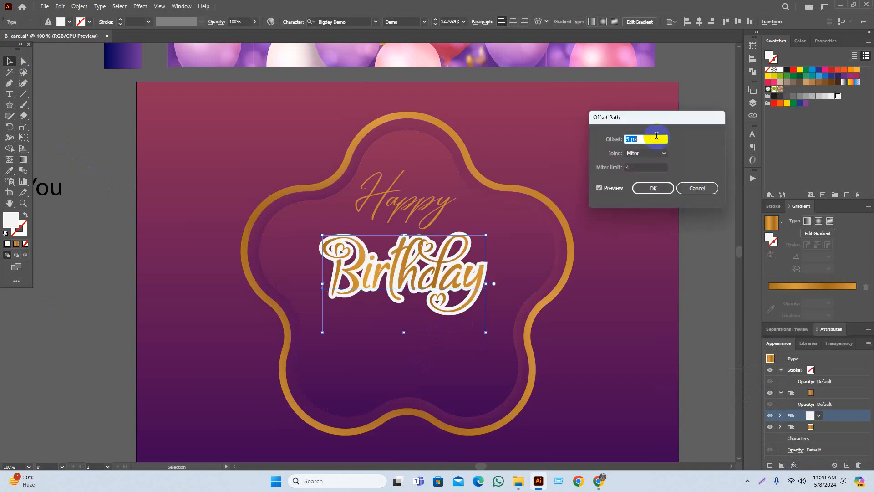
key(Down)
key(Down)
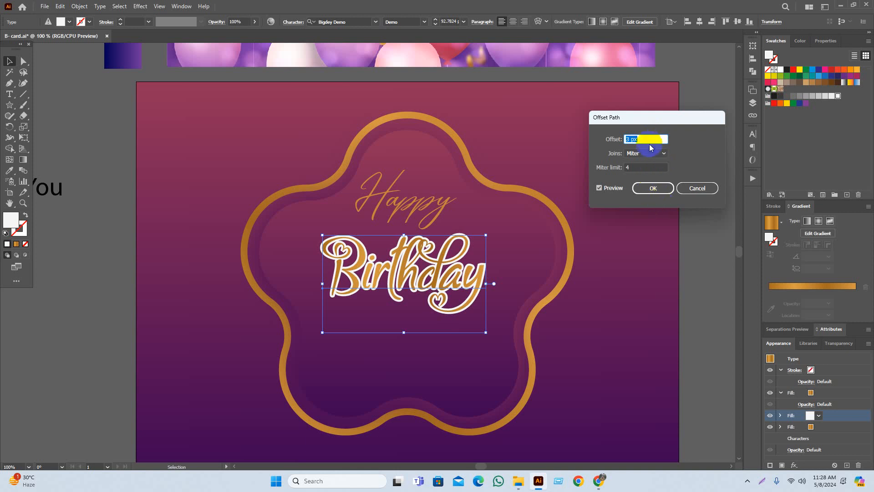
key(Down)
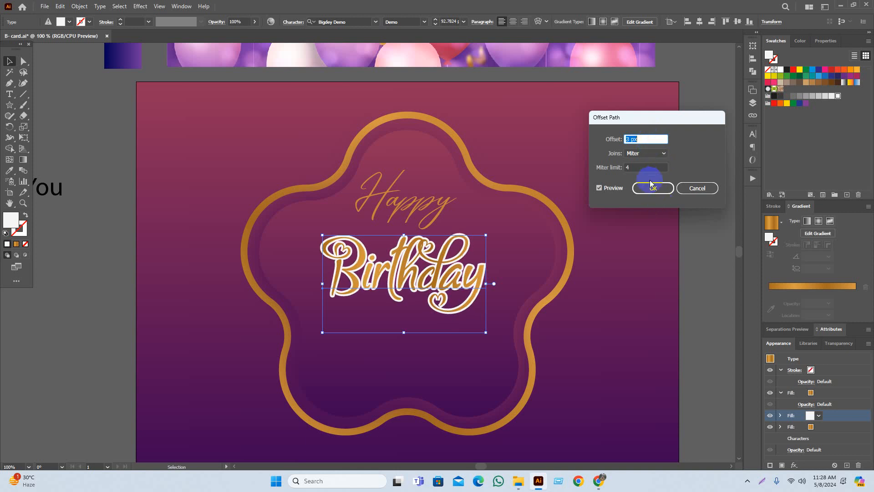
click(653, 188)
Add an Offset Path effect of 6 px to the bottom gold fill of the "Birthday" text and deselect it.
click(819, 427)
click(794, 465)
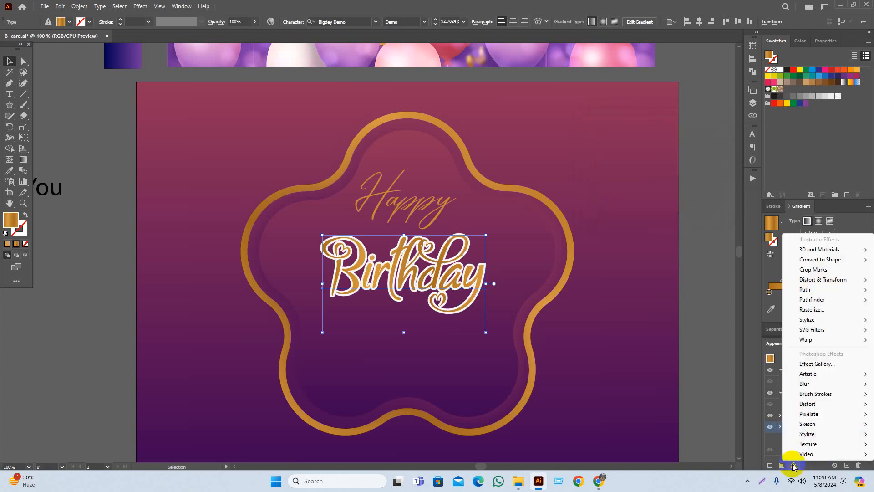
mouse_move(815, 288)
click(741, 290)
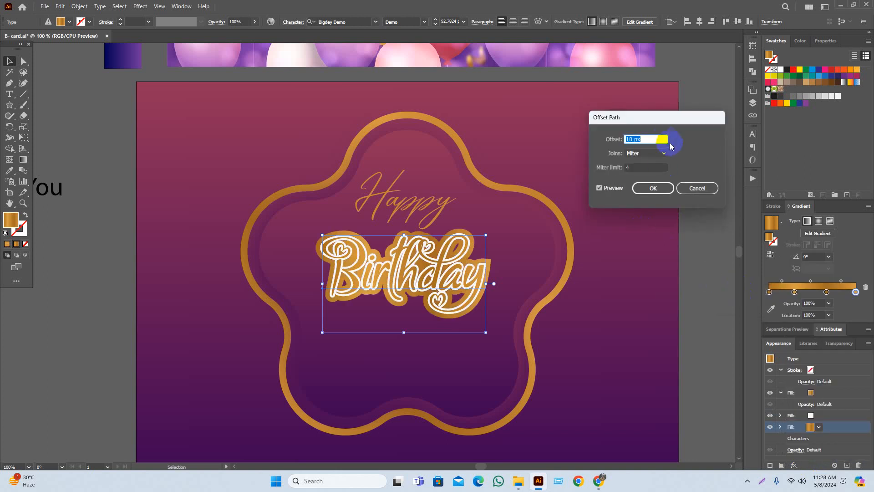
scroll(657, 137, down, 4)
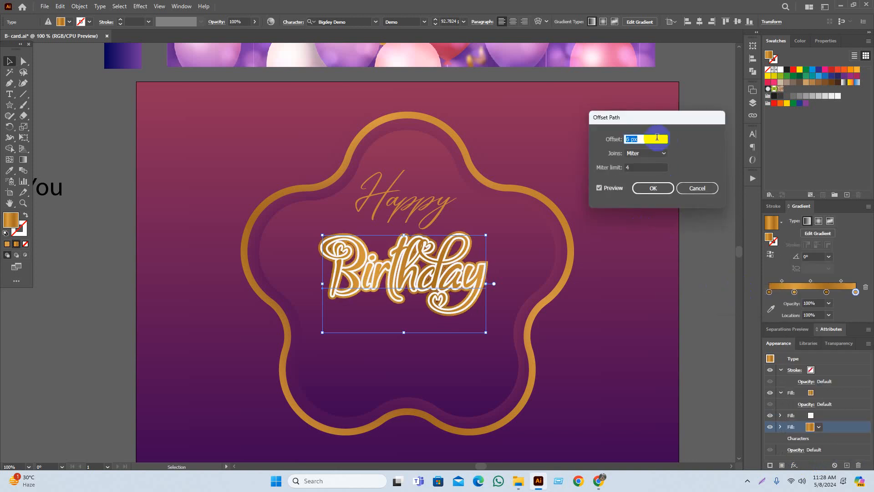
scroll(657, 137, down, 1)
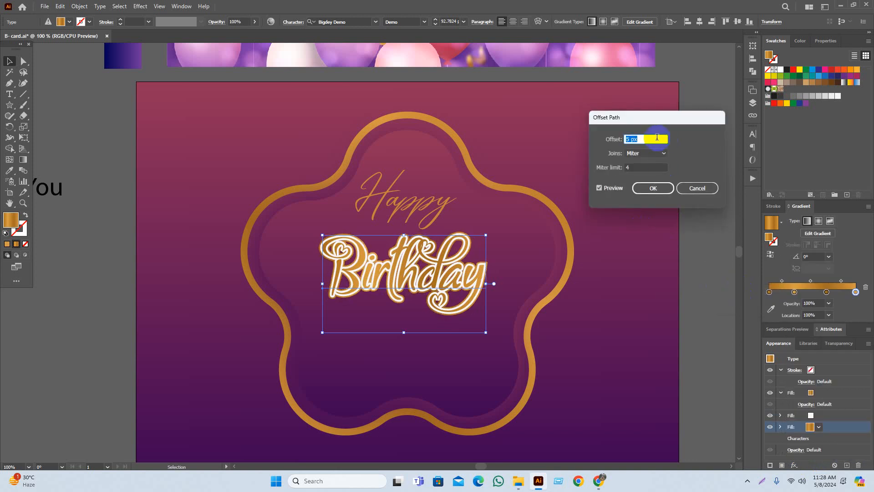
scroll(657, 137, down, 2)
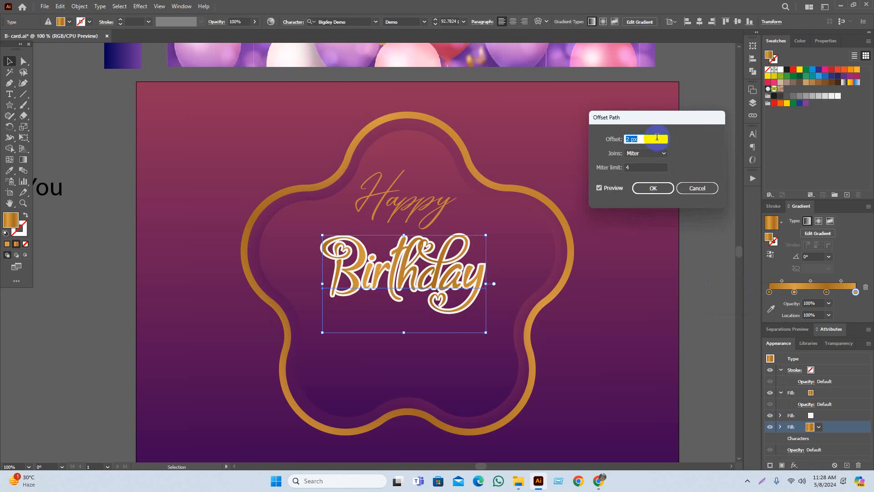
scroll(657, 137, up, 1)
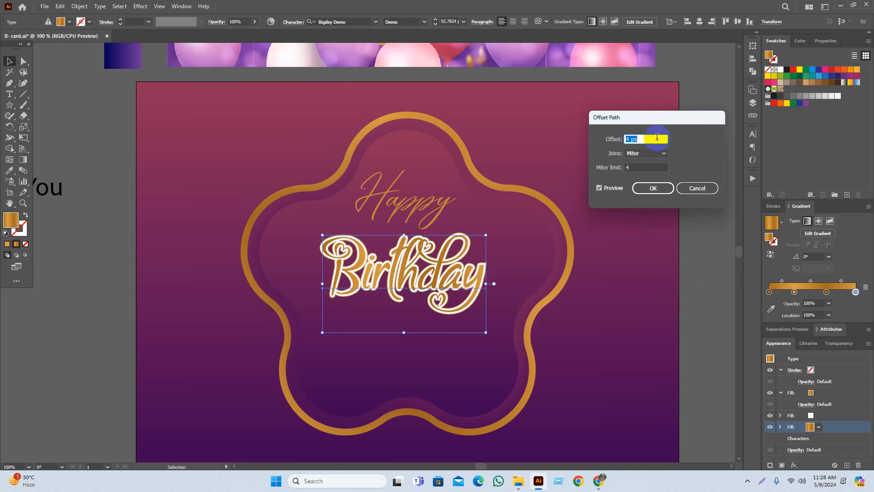
scroll(657, 137, up, 1)
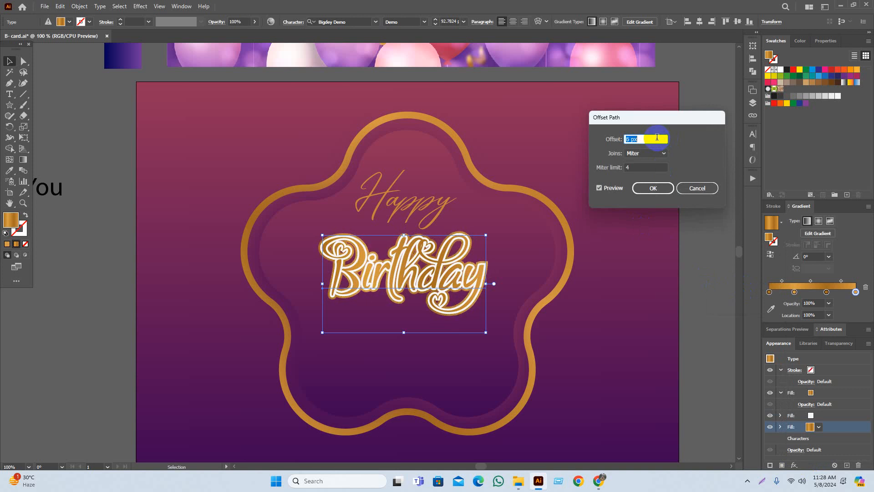
click(653, 188)
click(701, 345)
Redirect the bottom gold gradient fill of the "Birthday" text to run downwards at about -91°, then deselect the text.
scroll(692, 346, up, 1)
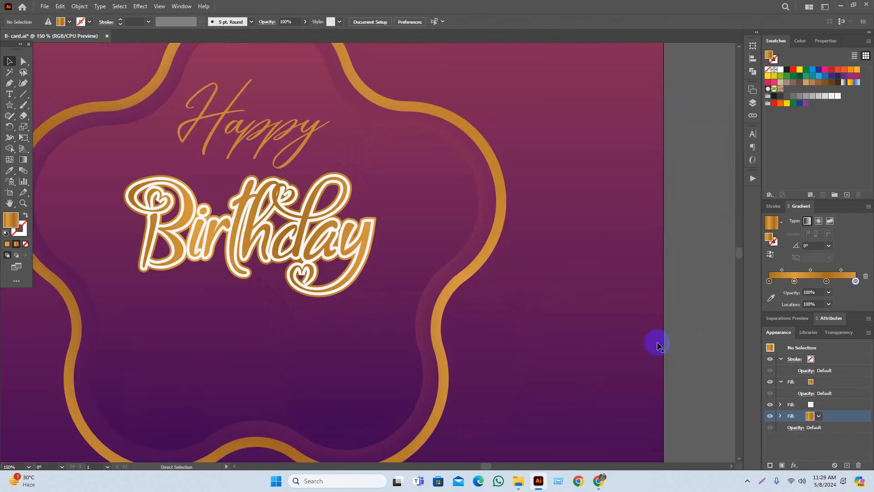
drag(498, 313, 596, 336)
click(432, 260)
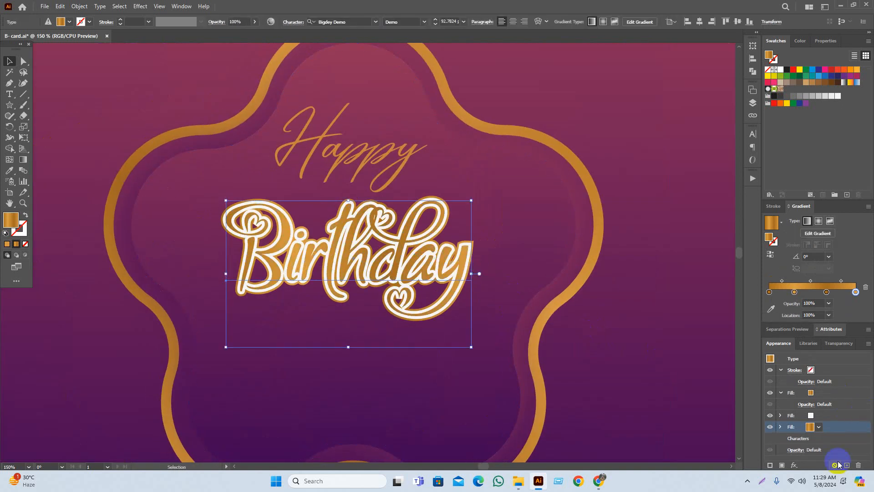
key(g)
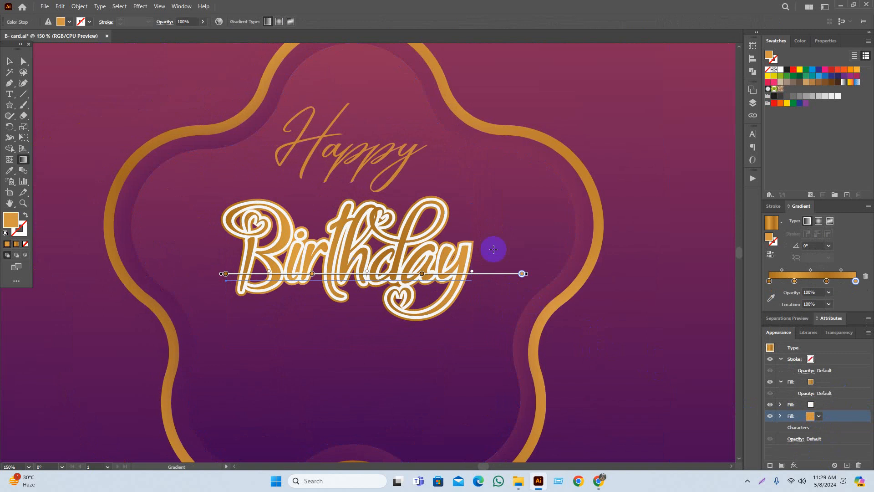
drag(481, 205, 159, 408)
drag(370, 375, 379, 112)
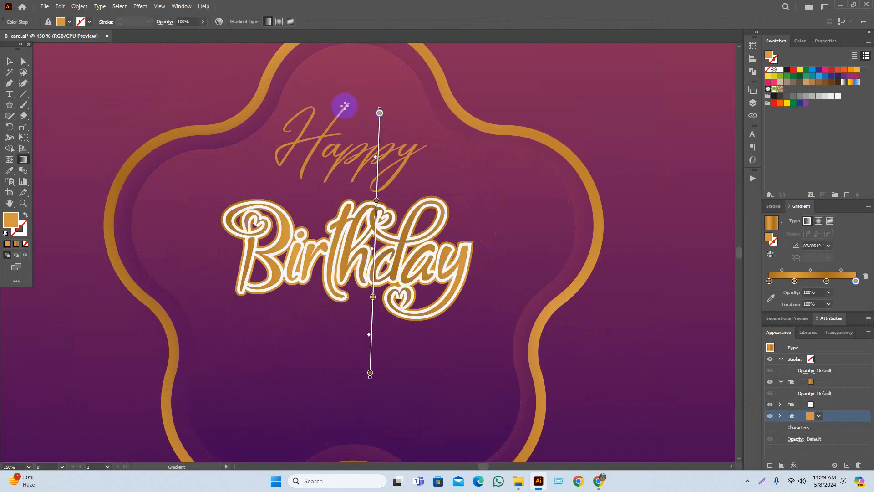
drag(337, 140, 339, 403)
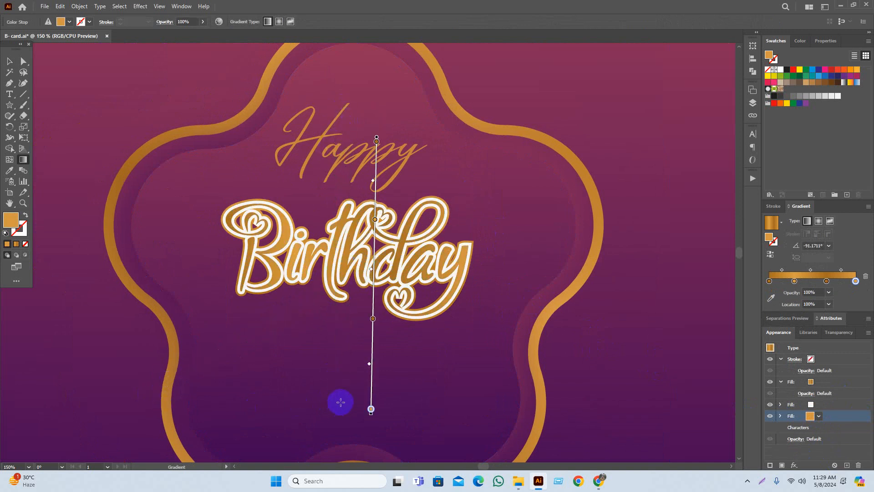
key(v)
scroll(522, 332, down, 1)
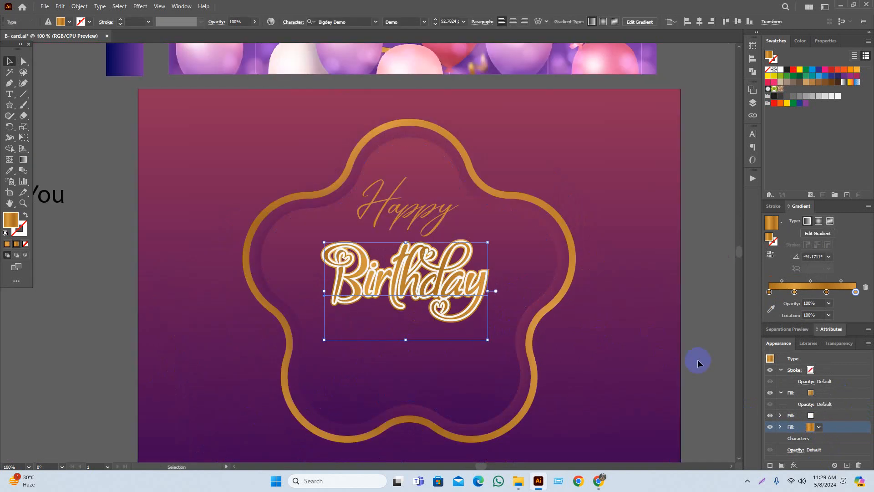
click(715, 335)
Enlarge the "Birthday" text proportionally from its centre to a font size of about 106.2 pt and deselect it.
scroll(709, 335, down, 1)
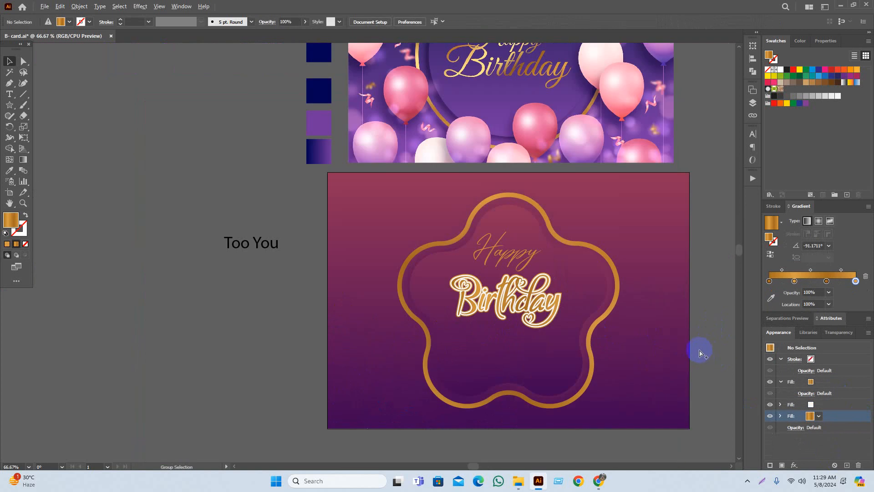
scroll(542, 312, up, 1)
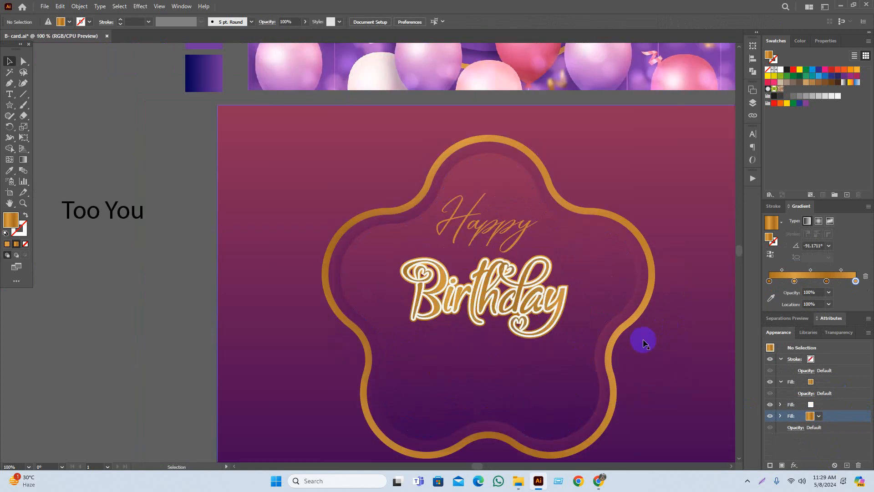
click(568, 306)
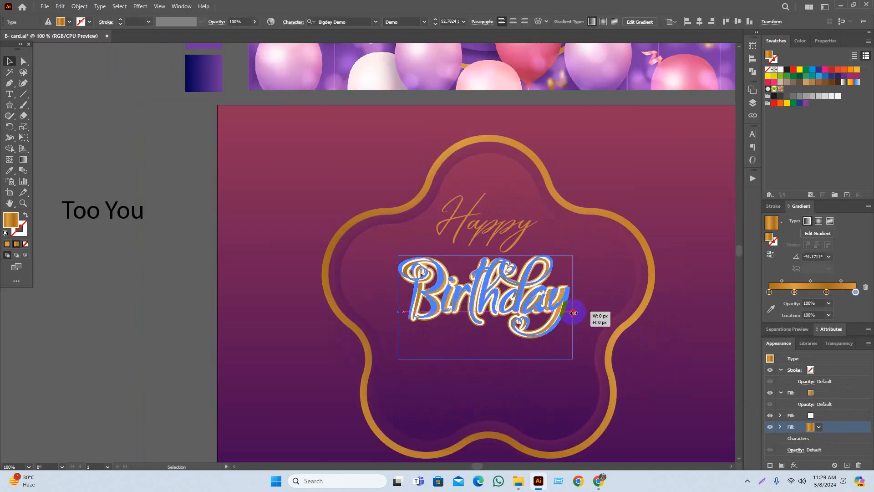
drag(573, 312, 581, 315)
click(146, 337)
drag(147, 335, 144, 336)
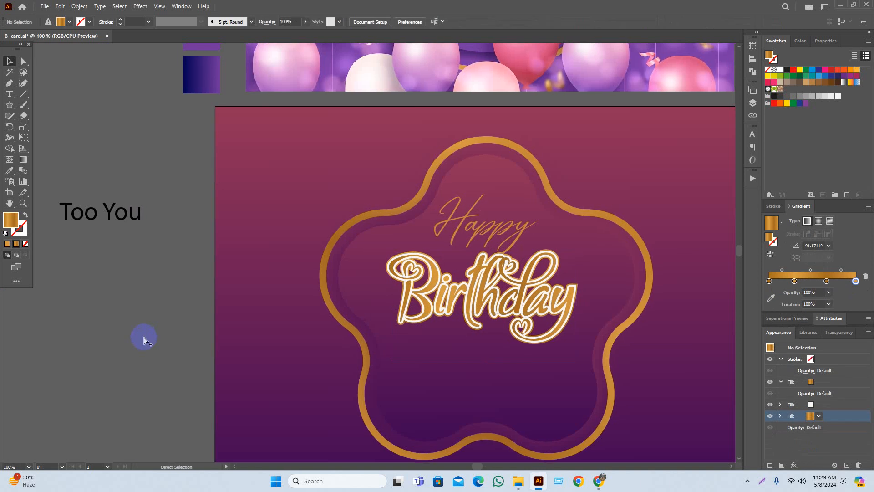
Set the Offset Path effect on the white middle fill of the "Birthday" text to 4 px and deselect the text.
scroll(556, 350, up, 1)
drag(621, 391, 618, 397)
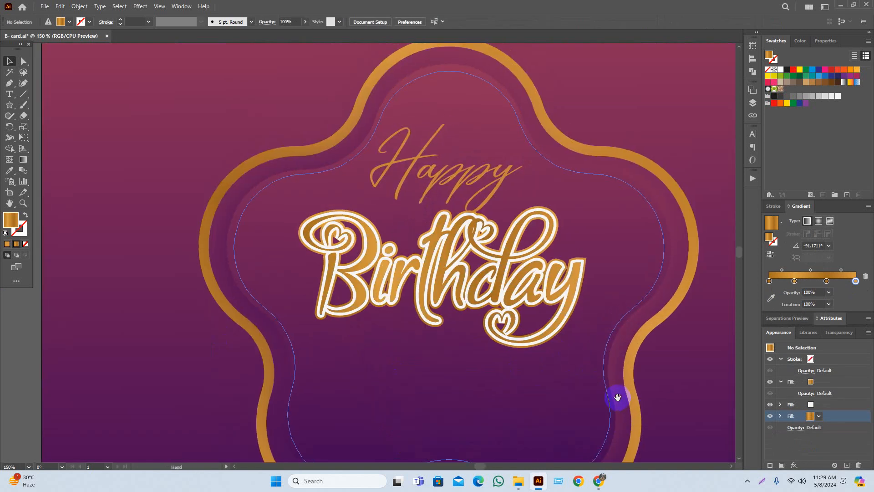
click(547, 301)
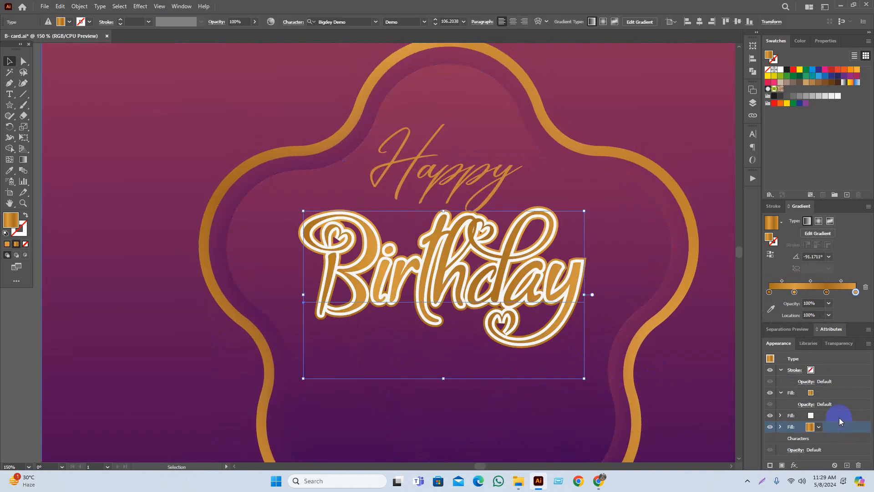
click(838, 416)
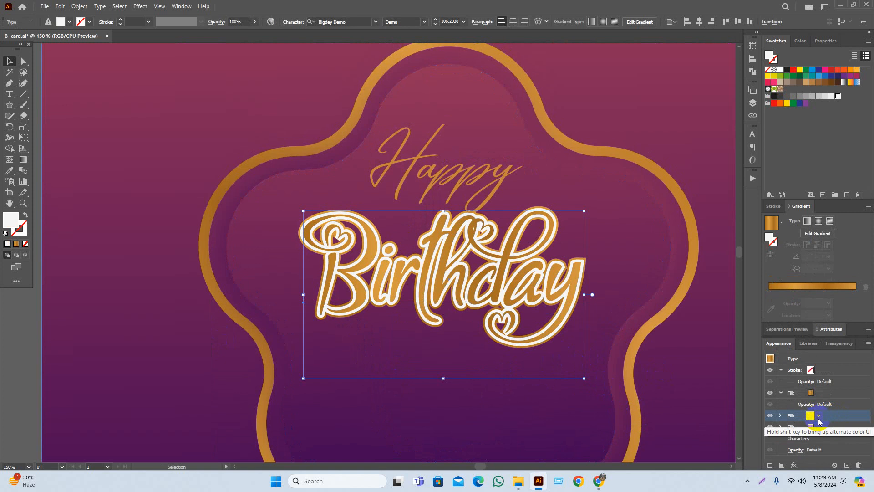
click(780, 415)
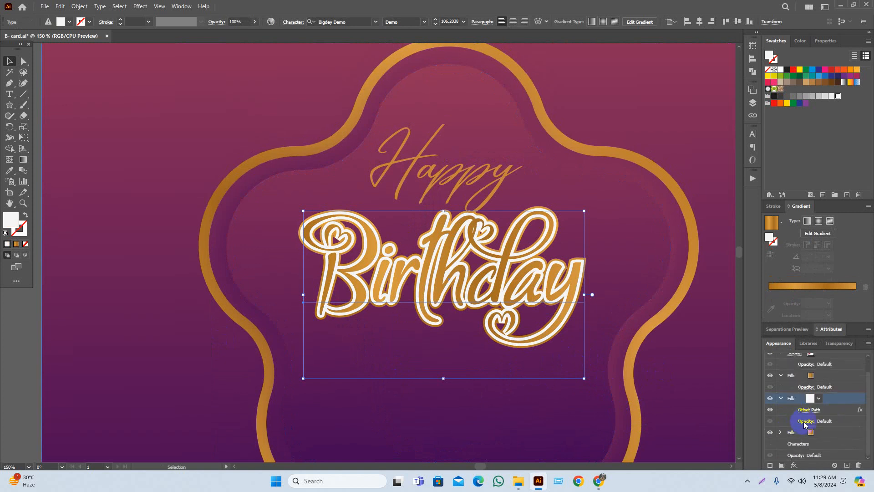
click(819, 412)
double_click(644, 140)
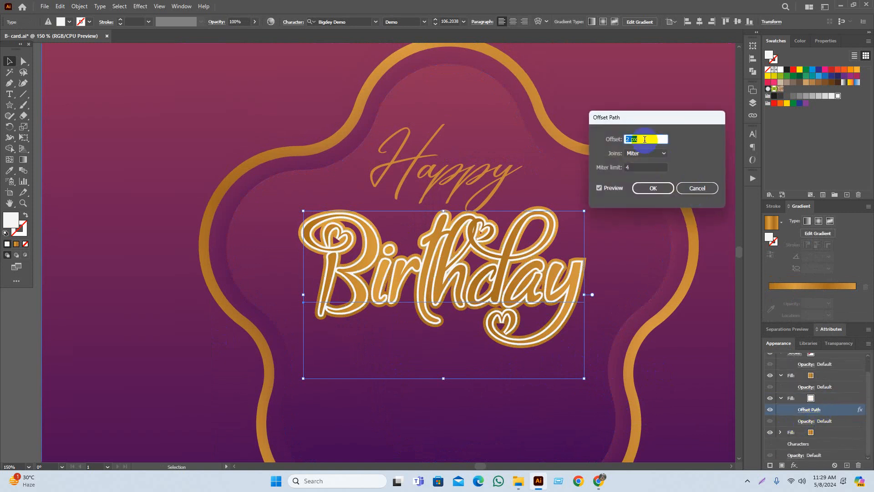
key(Up)
key(Up)
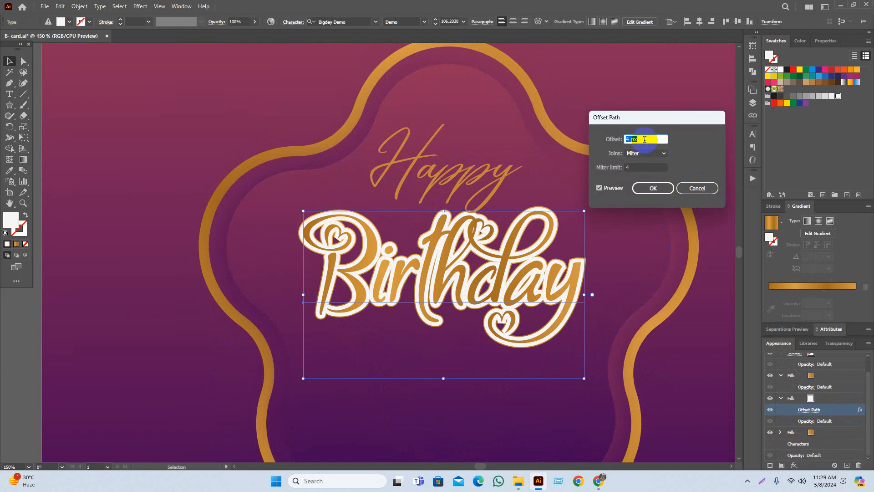
key(Down)
key(Up)
click(654, 187)
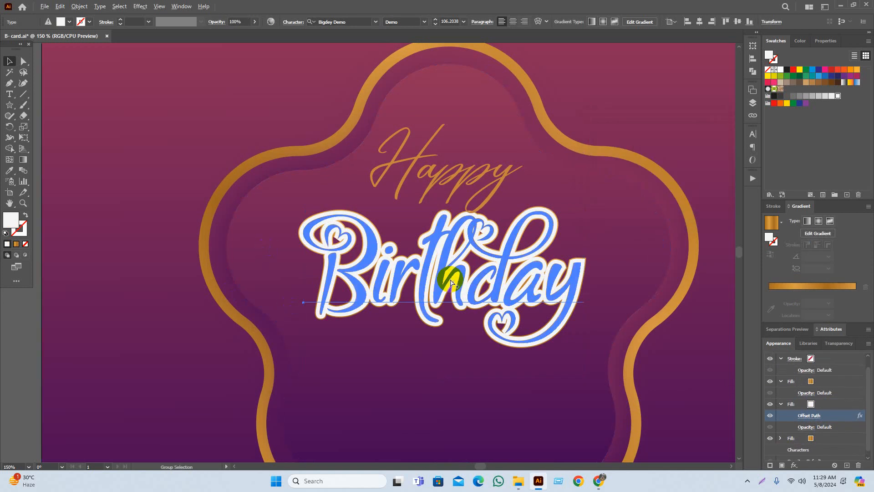
scroll(481, 279, down, 2)
click(223, 327)
scroll(234, 326, down, 2)
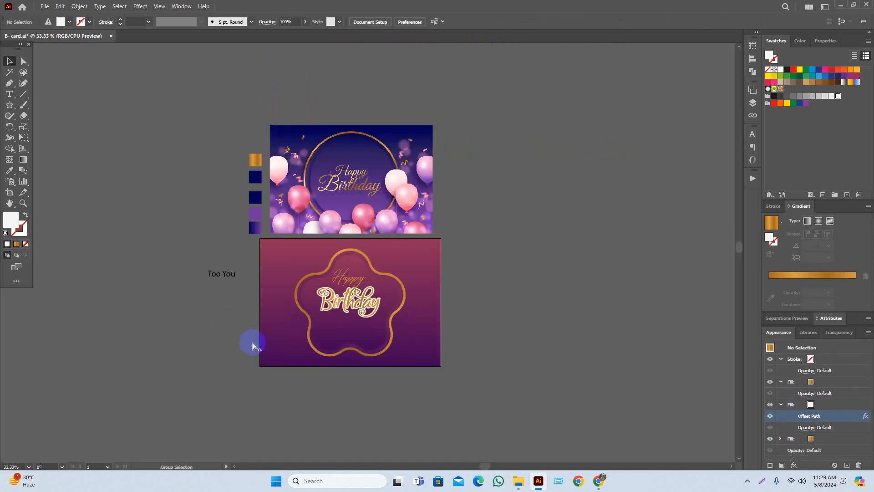
scroll(244, 314, up, 2)
scroll(478, 382, up, 4)
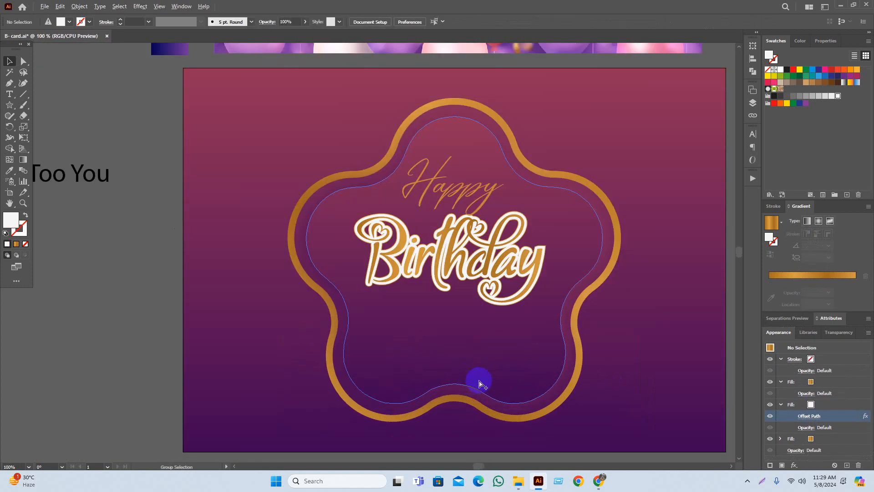
click(839, 373)
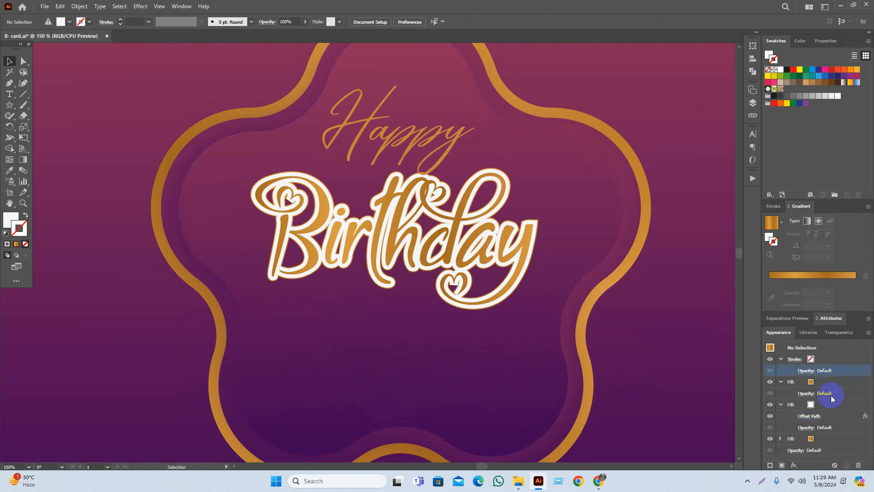
click(831, 381)
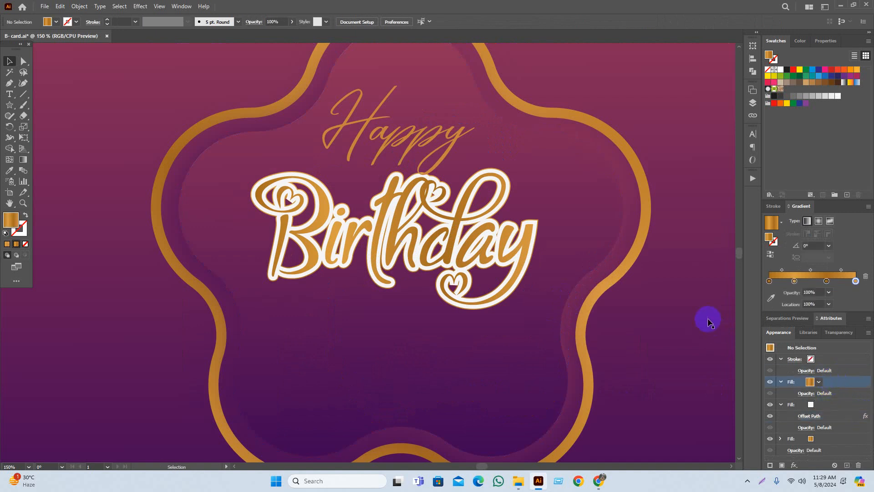
key(i)
click(702, 106)
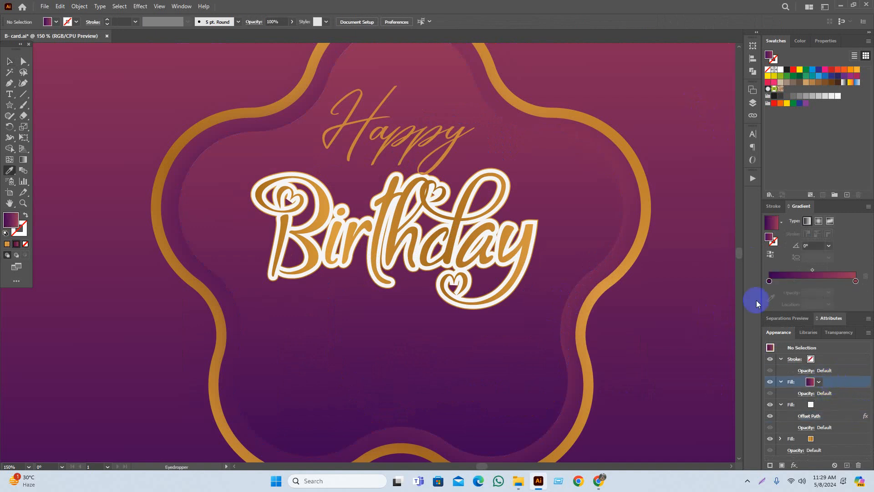
key(ctrl+z)
Sample the card background's purple-to-crimson gradient onto the top fill of the "Birthday" text.
click(423, 267)
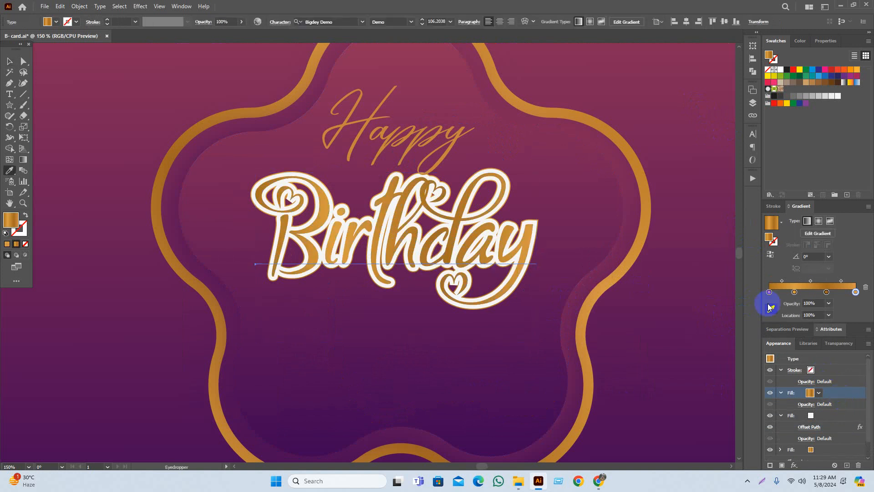
key(i)
click(707, 193)
Redirect the top purple gradient fill of the "Birthday" text to run upwards at about 89.6°, then deselect the text.
scroll(661, 317, down, 1)
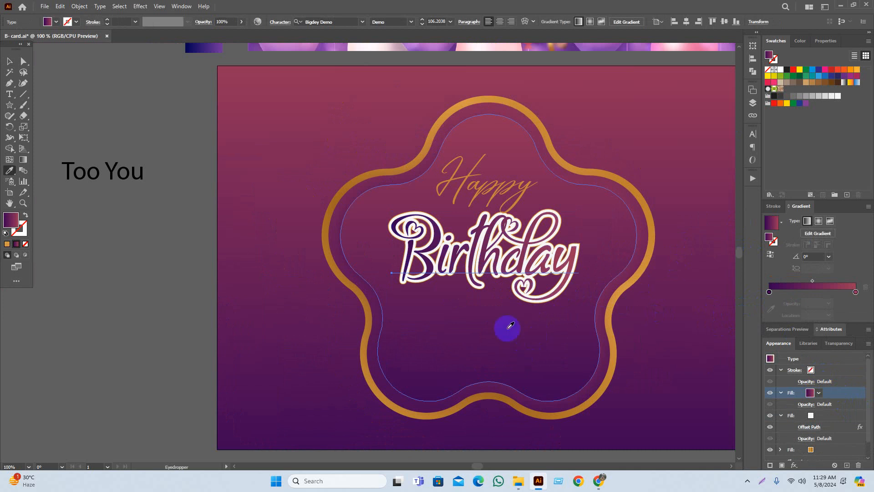
key(g)
mouse_move(501, 320)
mouse_down()
mouse_move(474, 251)
mouse_move(511, 164)
mouse_up()
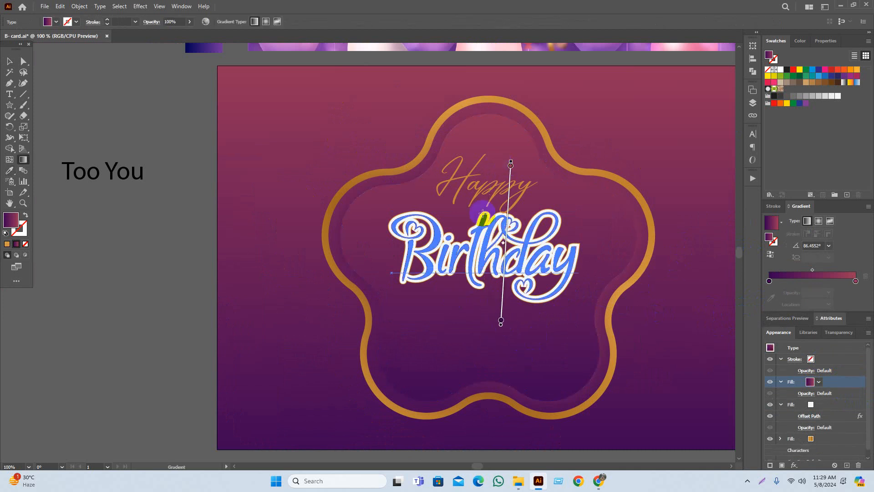
key(v)
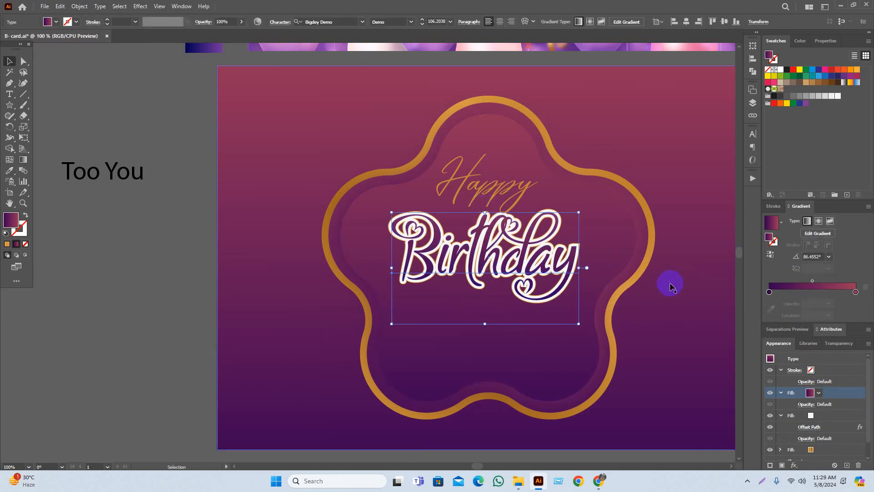
key(g)
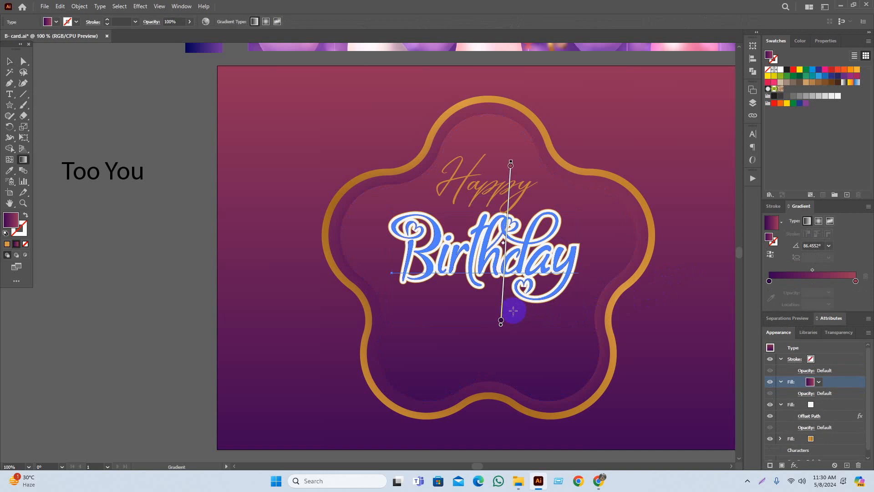
drag(514, 317, 515, 200)
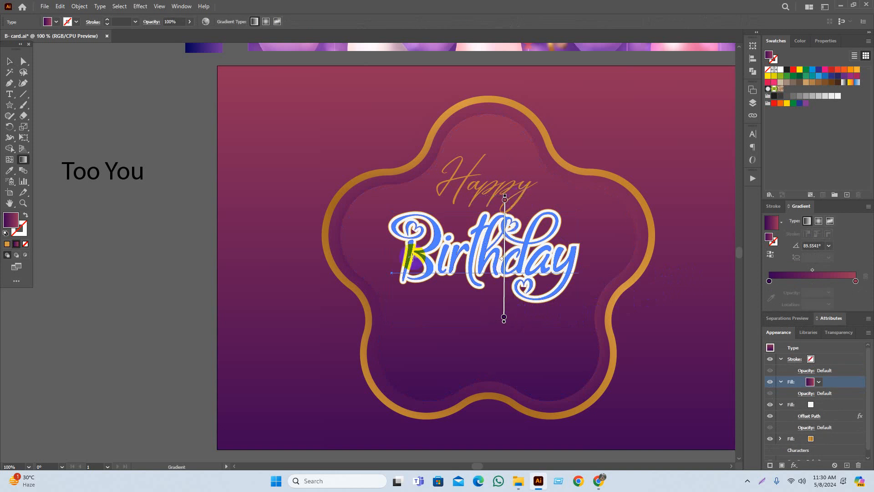
key(v)
click(195, 295)
Set the Offset Path effect on the white middle fill of the "Birthday" text to 2 px and deselect it.
click(552, 255)
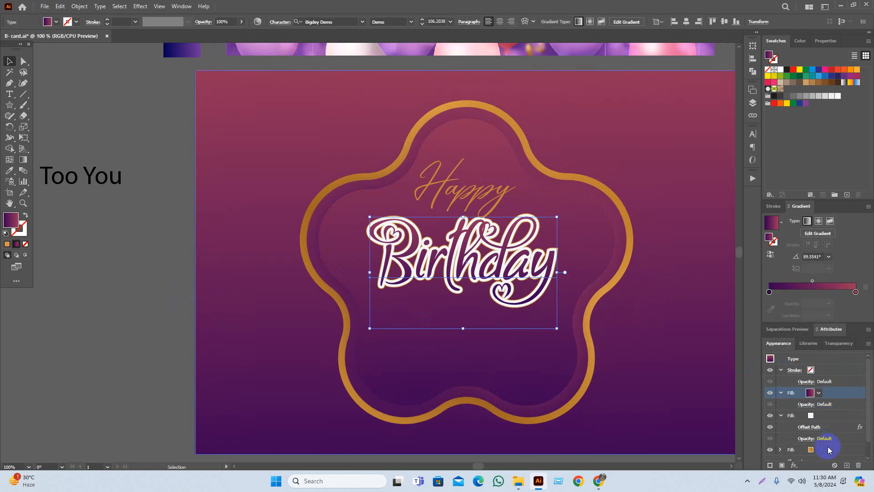
click(827, 416)
click(809, 427)
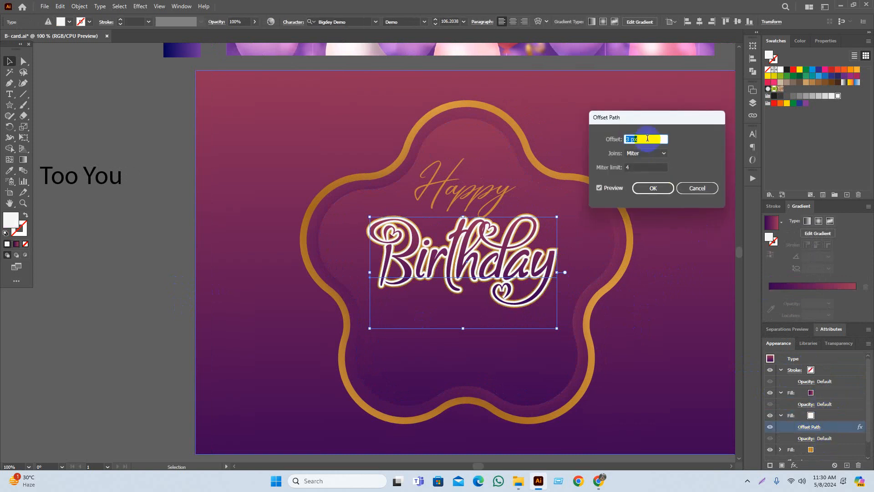
key(Down)
click(653, 188)
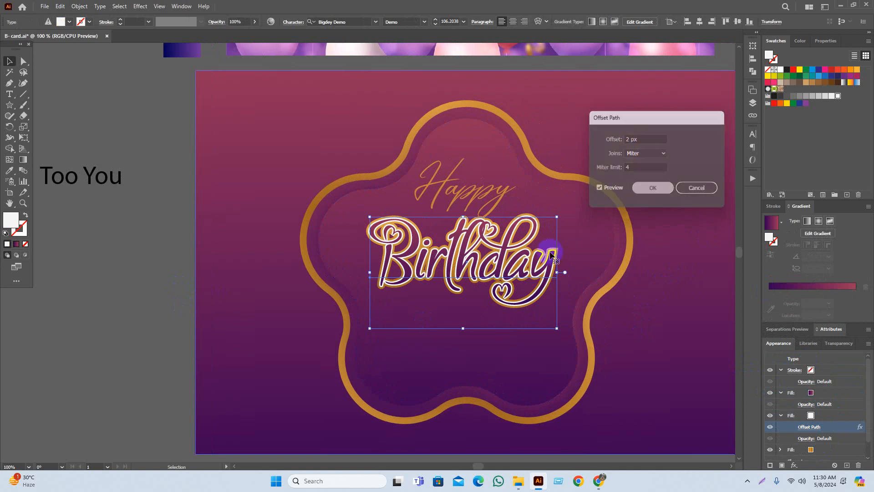
click(153, 258)
Preview the whole card in presentation mode, then return to the normal editing view.
scroll(161, 265, down, 2)
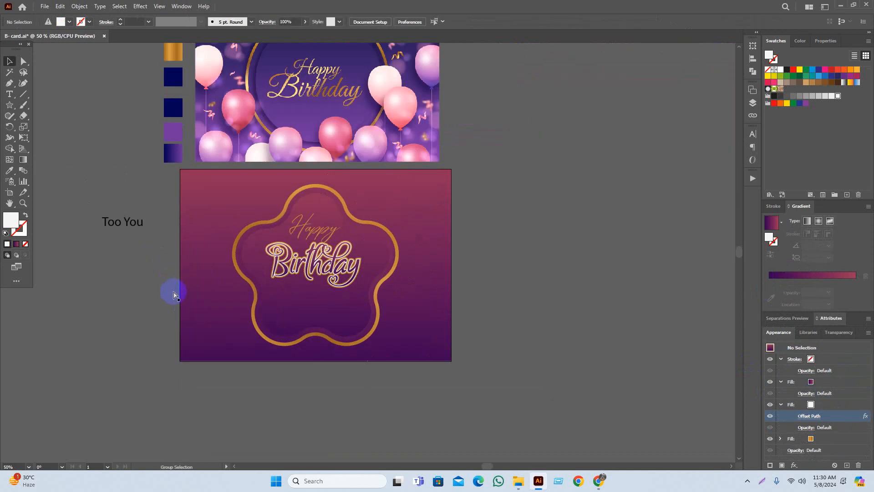
drag(571, 343, 596, 359)
scroll(626, 383, down, 2)
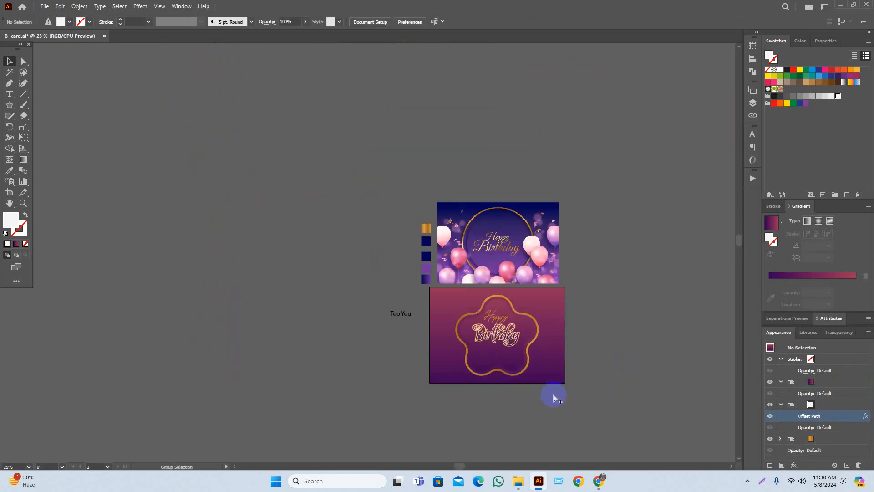
scroll(532, 394, up, 2)
click(159, 6)
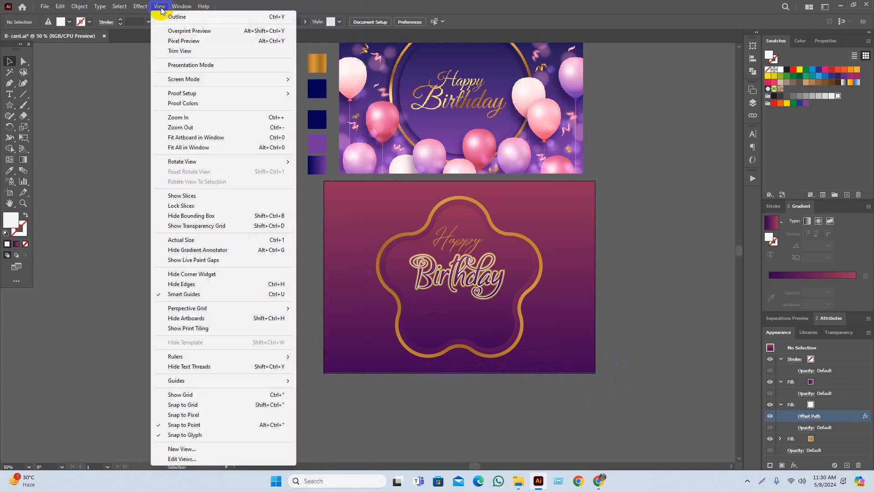
click(177, 63)
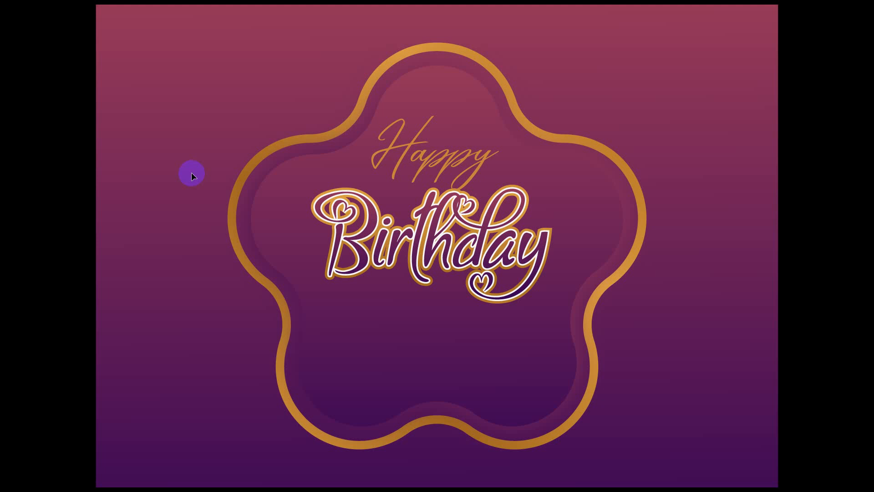
key(Escape)
scroll(417, 254, down, 1)
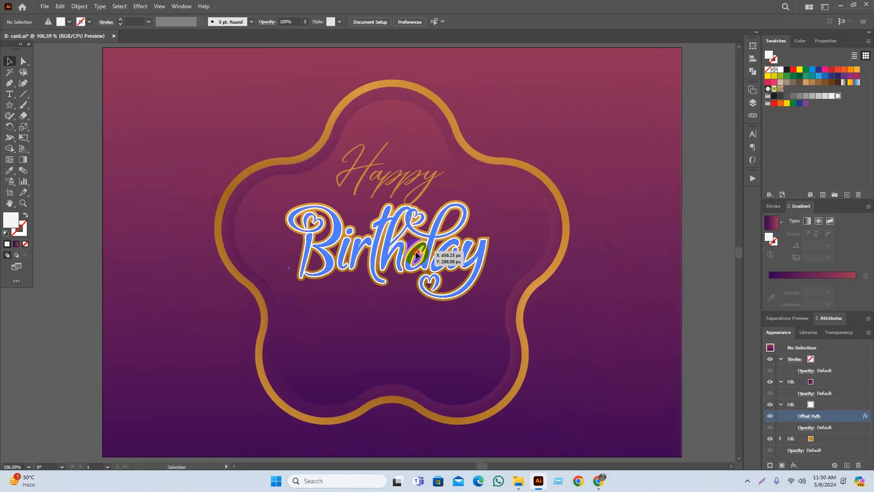
Change the top fill of the "Birthday" text to the off-white swatch C=0 M=0 Y=0 K=5.
click(417, 254)
click(820, 393)
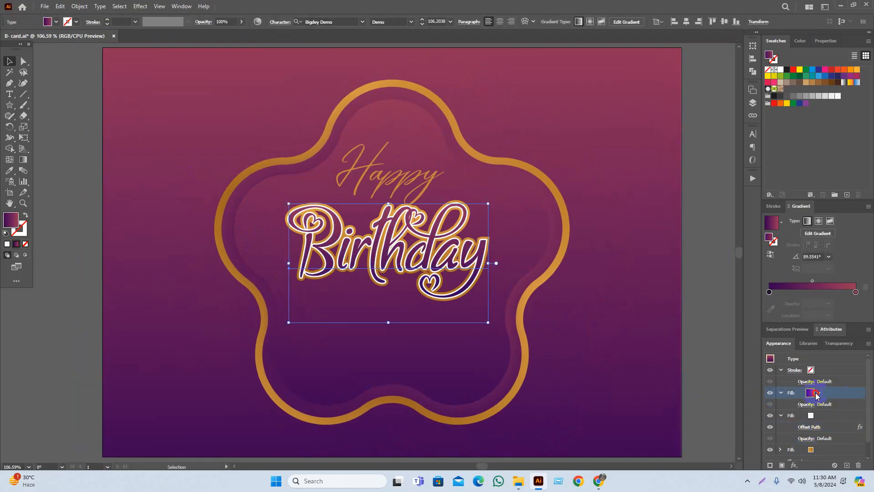
click(817, 394)
click(796, 436)
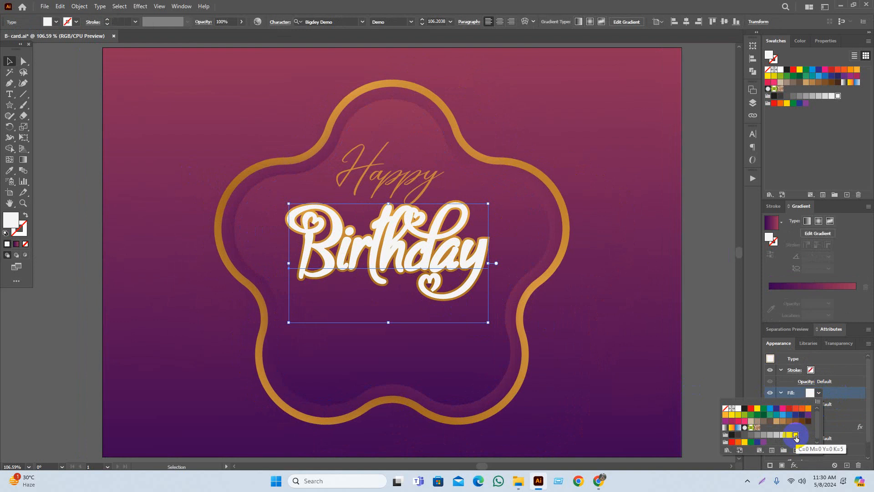
Apply the gold gradient to the middle offset fill of the "Birthday" text.
click(840, 414)
click(824, 418)
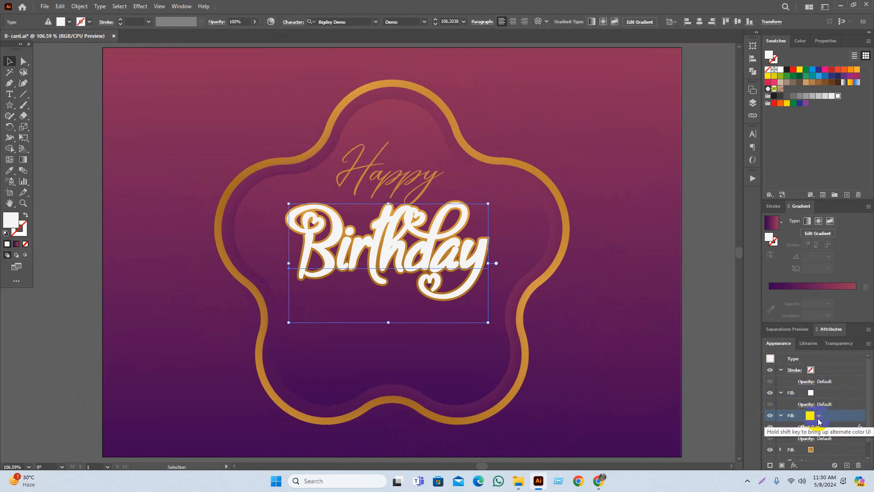
click(833, 449)
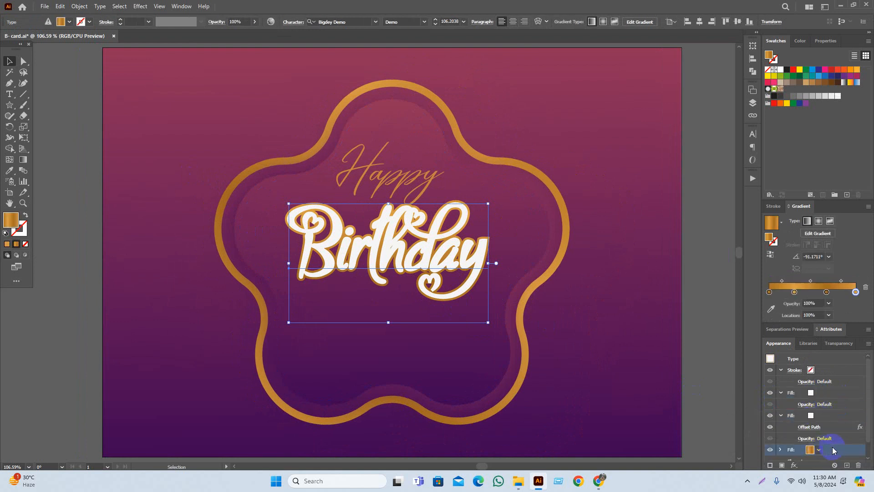
click(826, 415)
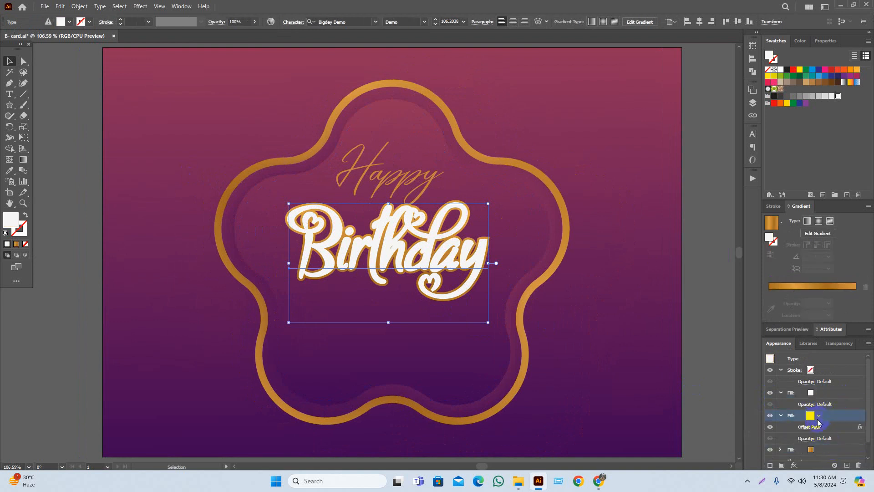
click(809, 286)
Change the bottom fill of the "Birthday" text from the gold gradient to the off-white K=5 swatch.
click(821, 451)
click(818, 449)
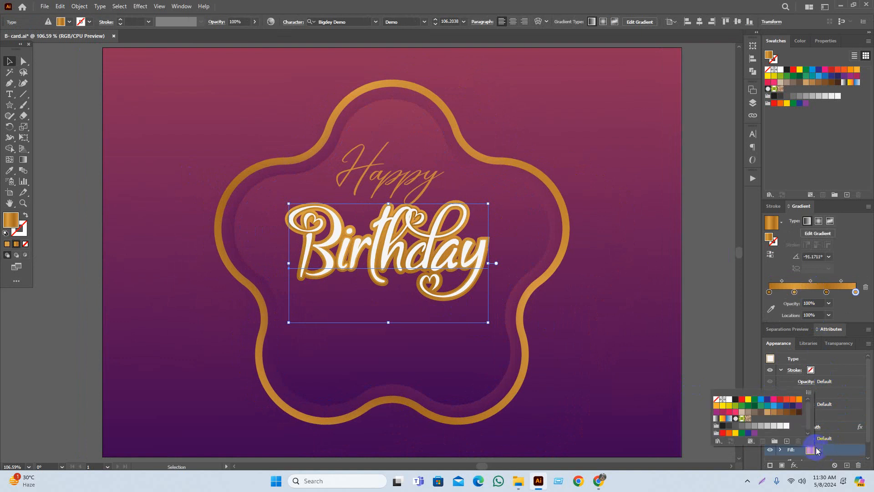
click(816, 449)
click(816, 450)
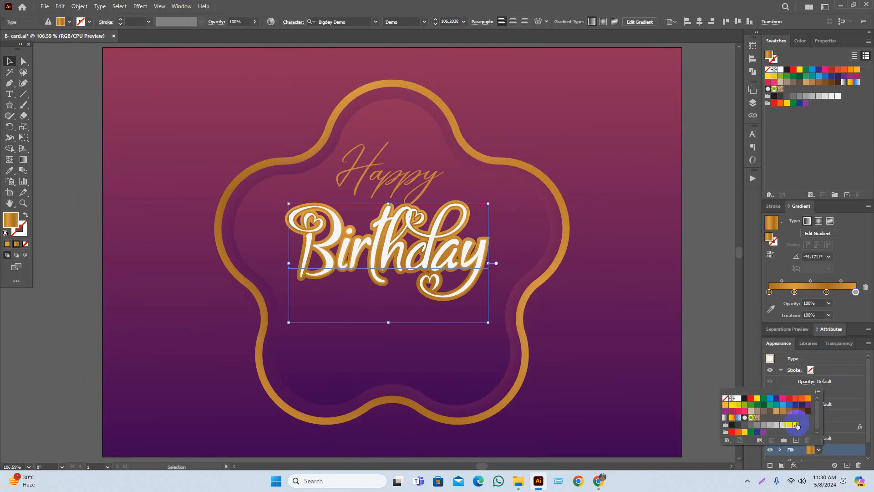
click(796, 425)
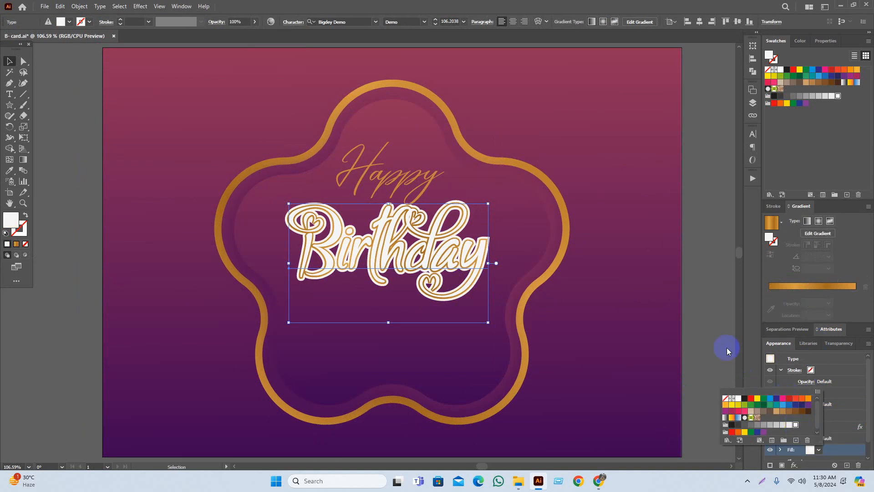
click(753, 357)
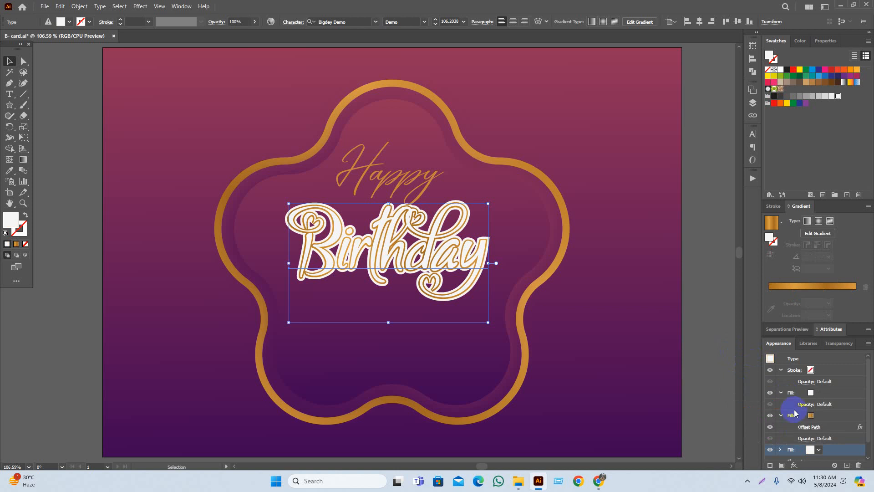
Set the Offset Path effect on the gold middle fill of the "Birthday" text to 3 px, then clear the selection.
click(825, 417)
click(810, 428)
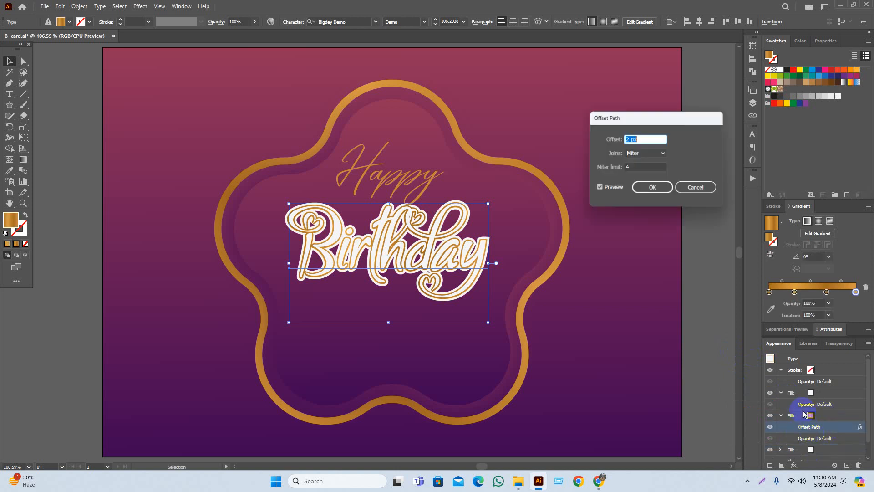
key(Up)
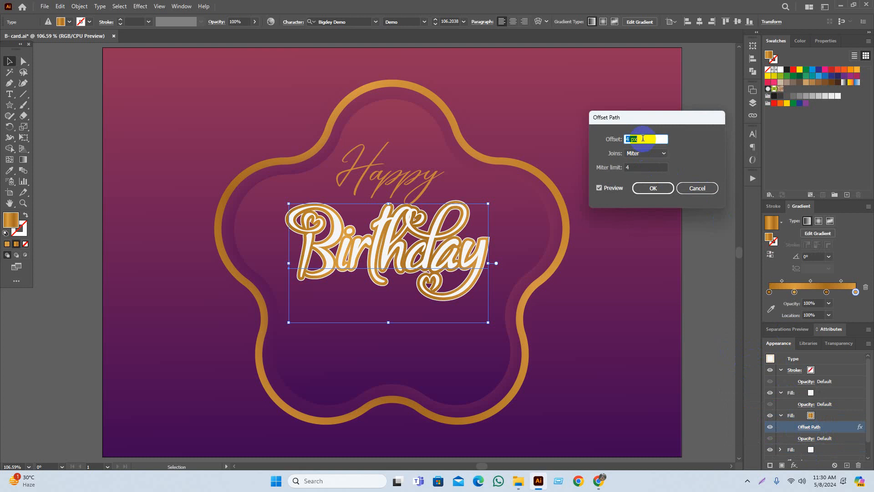
key(Down)
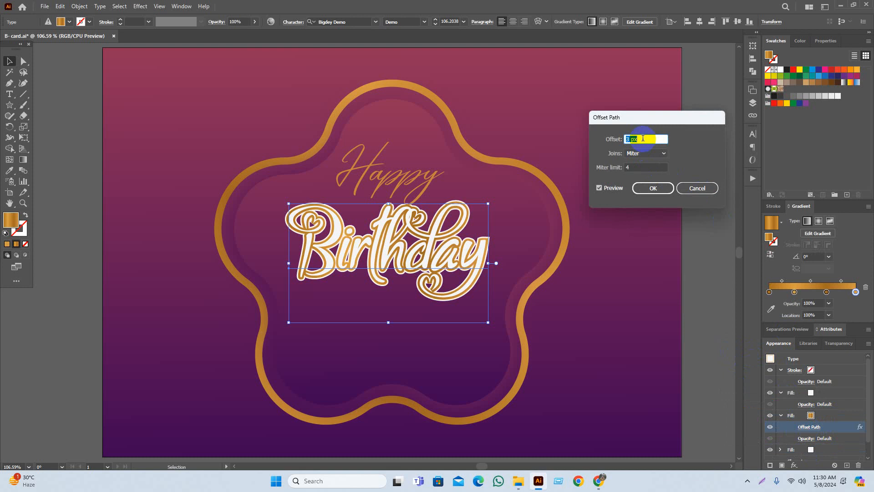
click(651, 187)
click(679, 261)
scroll(664, 314, down, 2)
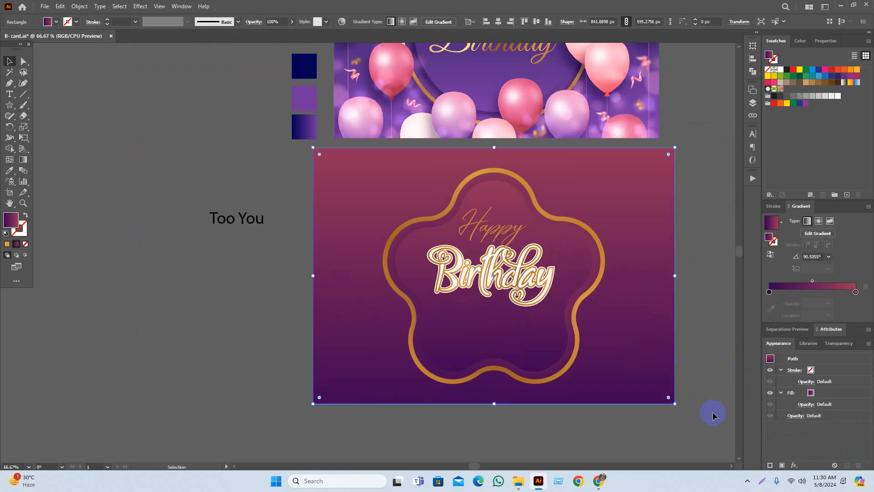
click(712, 411)
Enlarge the "Birthday" text very slightly and proportionally from its centre, then deselect it.
scroll(696, 437, down, 3)
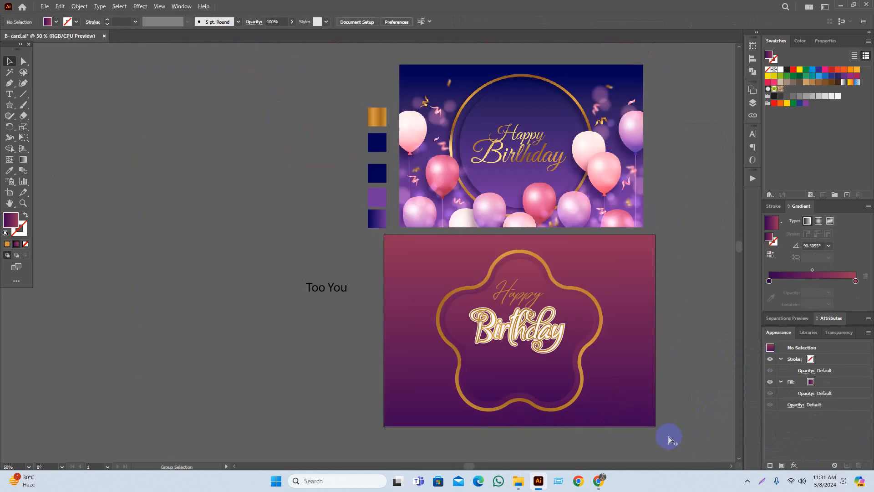
scroll(696, 398, up, 2)
drag(697, 332, 727, 345)
drag(622, 347, 693, 351)
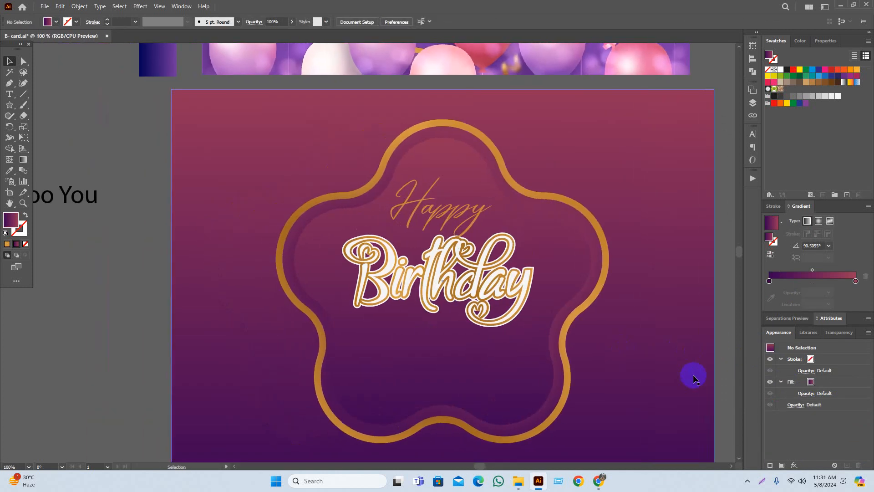
click(515, 284)
drag(532, 292, 535, 292)
click(725, 336)
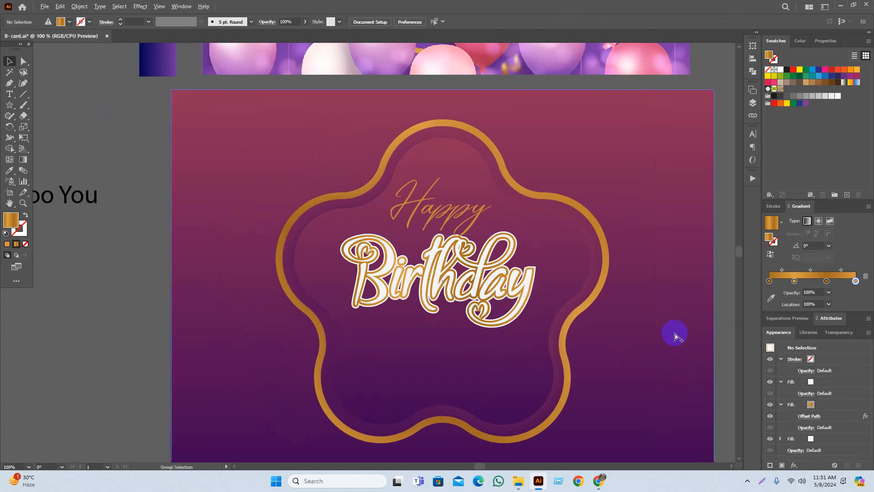
Move the "Happy" text slightly up, recolour it with the yellow swatch #DEDC00, and deselect it.
drag(463, 209, 463, 203)
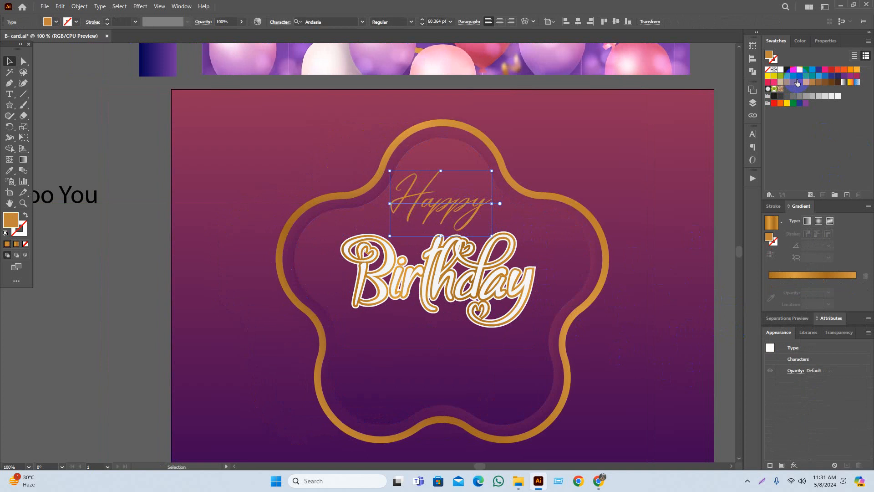
click(775, 76)
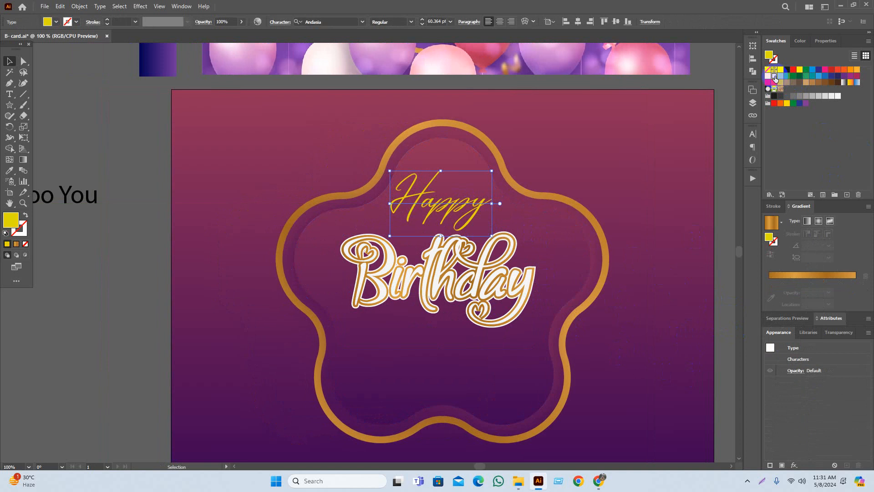
click(59, 237)
Darken the "Happy" text's yellow to a duller olive shade in the Color Picker, and deselect the text.
scroll(96, 304, down, 1)
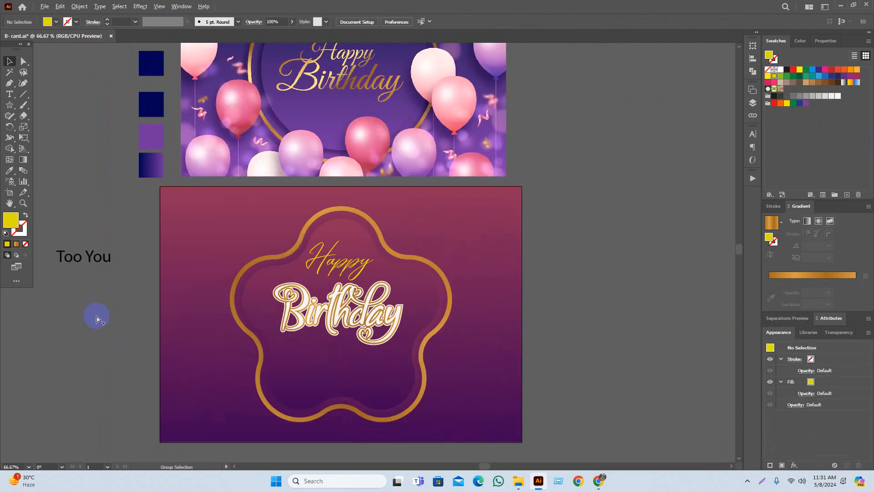
scroll(97, 318, up, 1)
drag(98, 326, 116, 338)
click(452, 255)
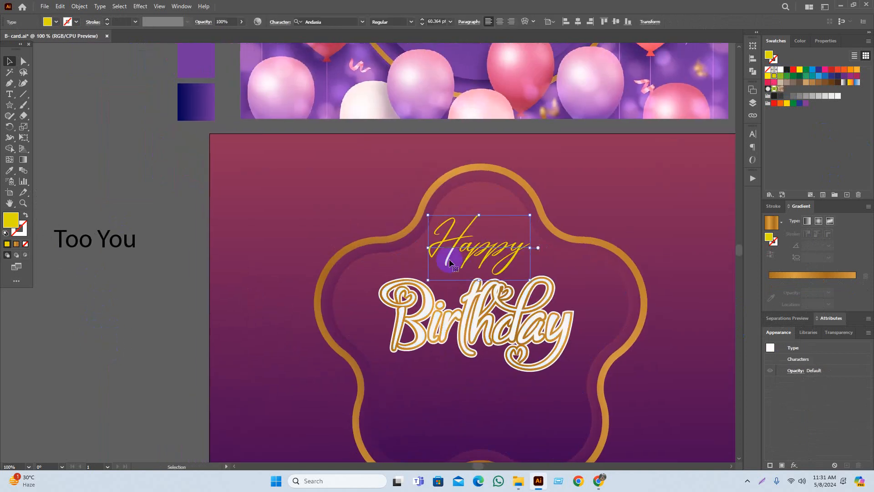
double_click(10, 219)
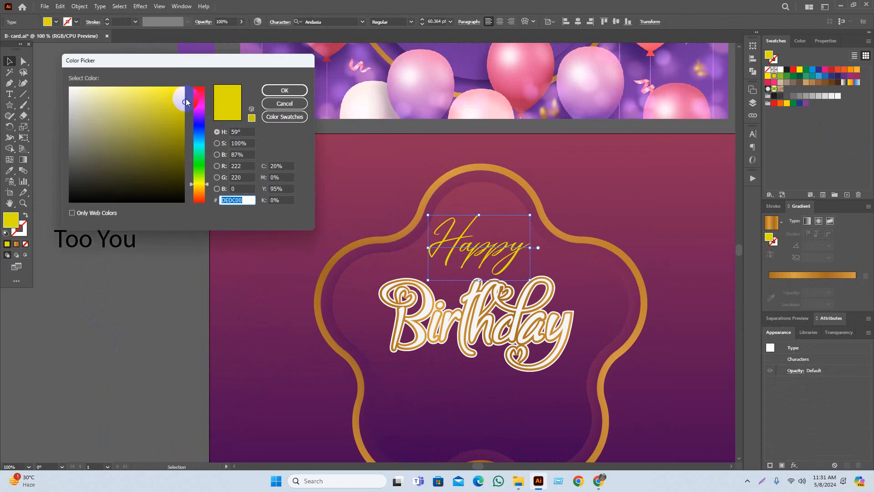
drag(181, 100, 154, 118)
click(284, 90)
click(153, 325)
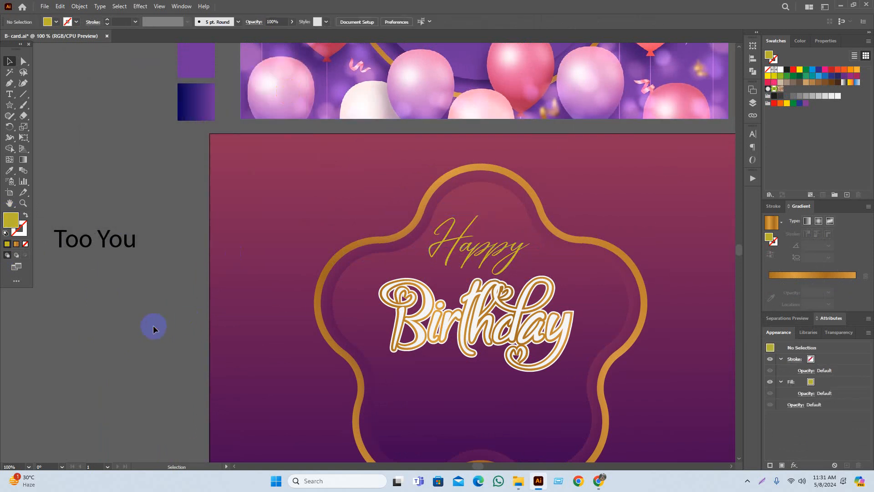
Try to sample the light gold of the reference "Birthday" lettering onto the gold gradient square, then undo it.
drag(171, 320, 179, 317)
scroll(179, 318, down, 2)
scroll(374, 365, left, 1)
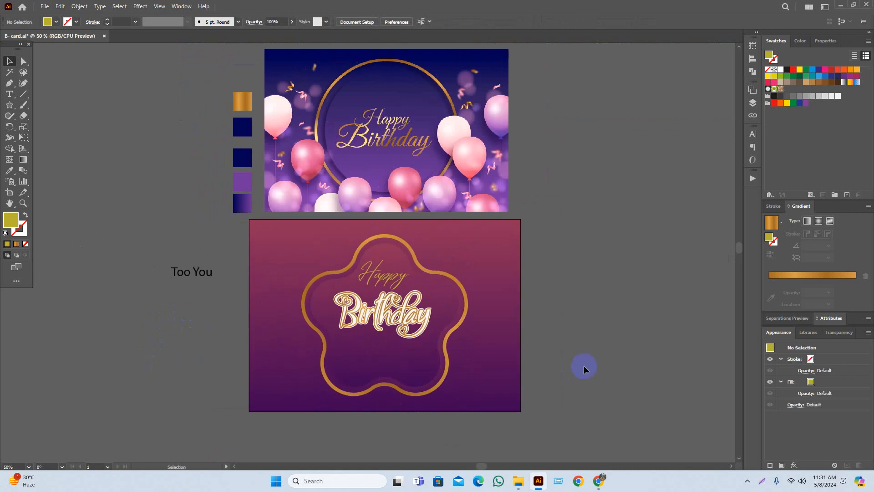
drag(579, 380, 617, 370)
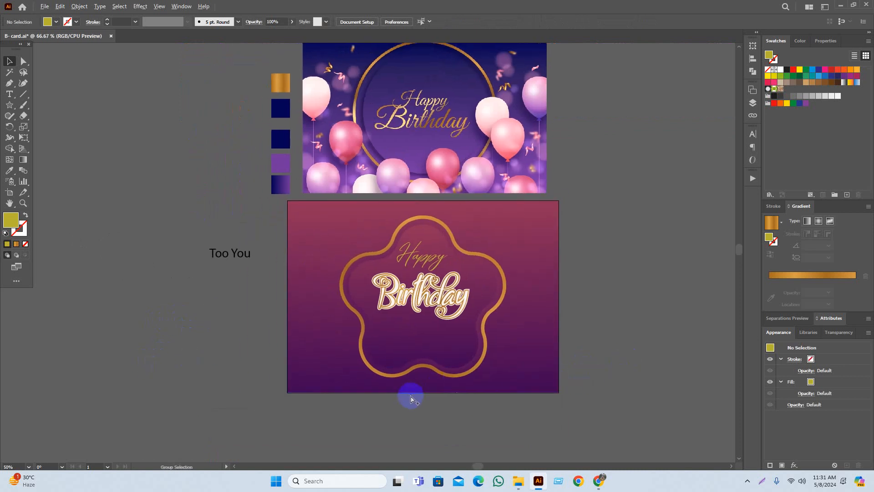
scroll(412, 396, up, 1)
scroll(581, 364, up, 5)
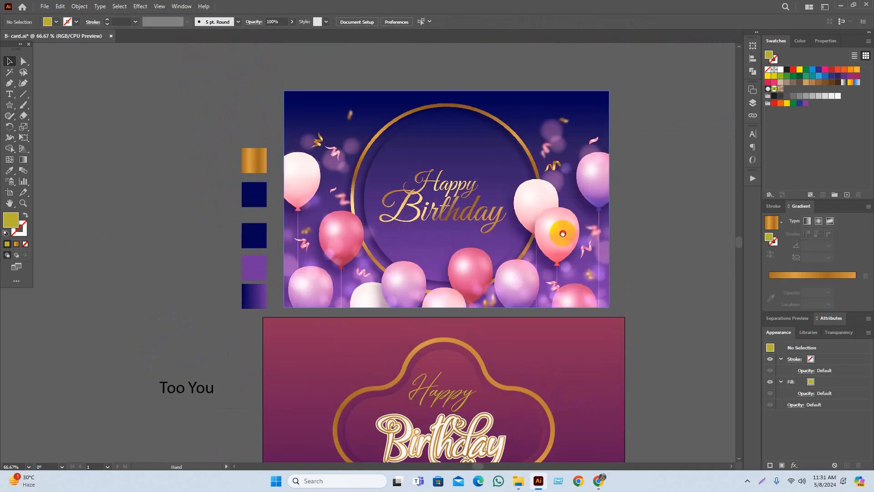
scroll(415, 226, up, 2)
scroll(416, 227, left, 3)
click(162, 181)
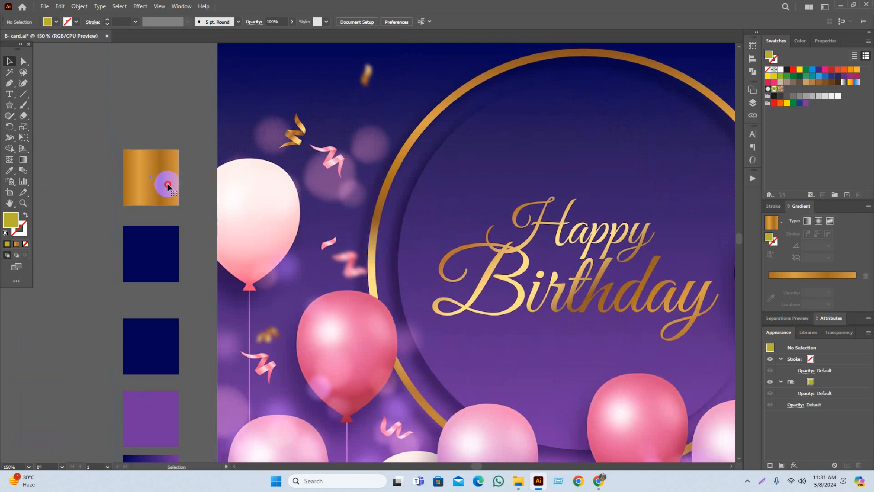
click(819, 280)
click(796, 297)
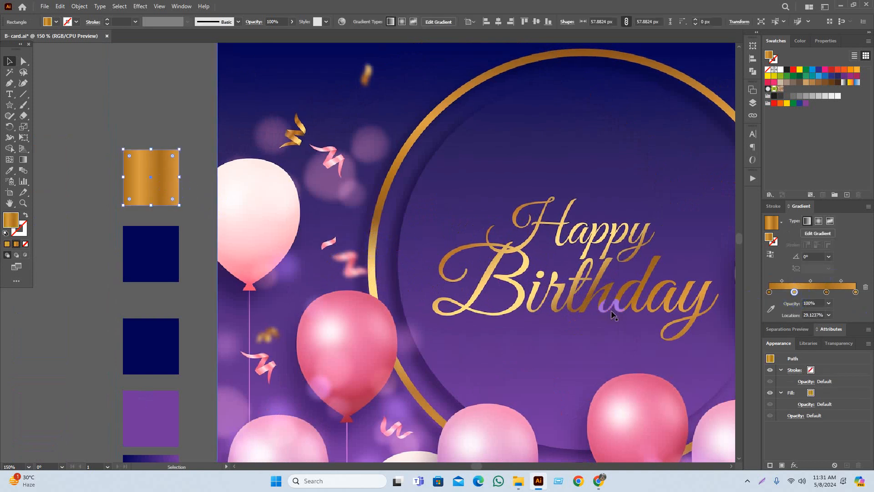
key(i)
click(477, 294)
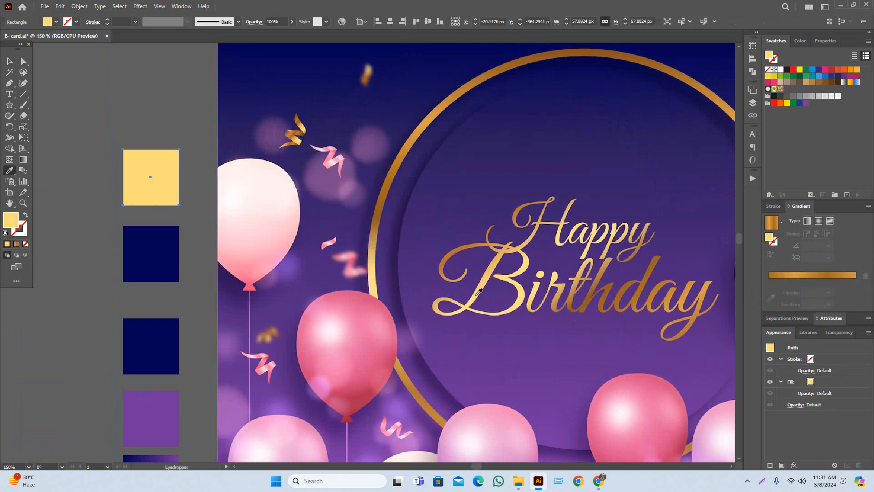
key(ctrl+z)
Recolour the second and last stops of the gold square's gradient with light gold sampled from the reference image's lettering.
click(795, 281)
click(771, 298)
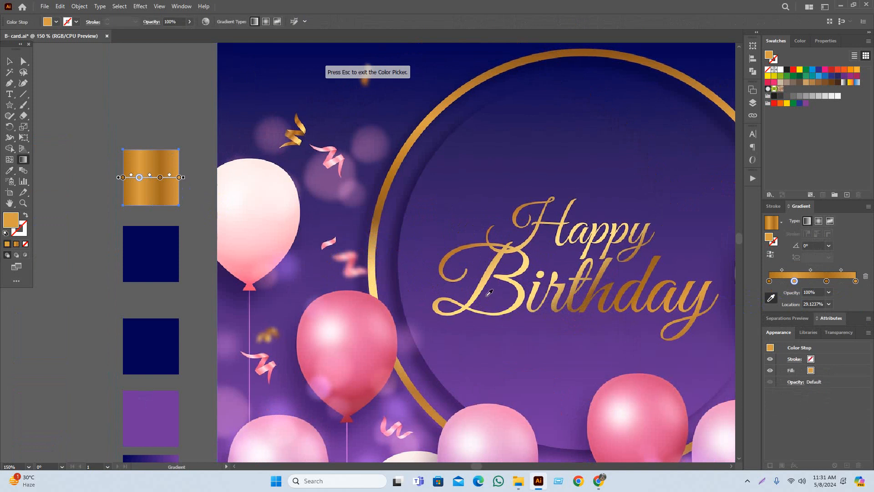
click(509, 273)
click(160, 177)
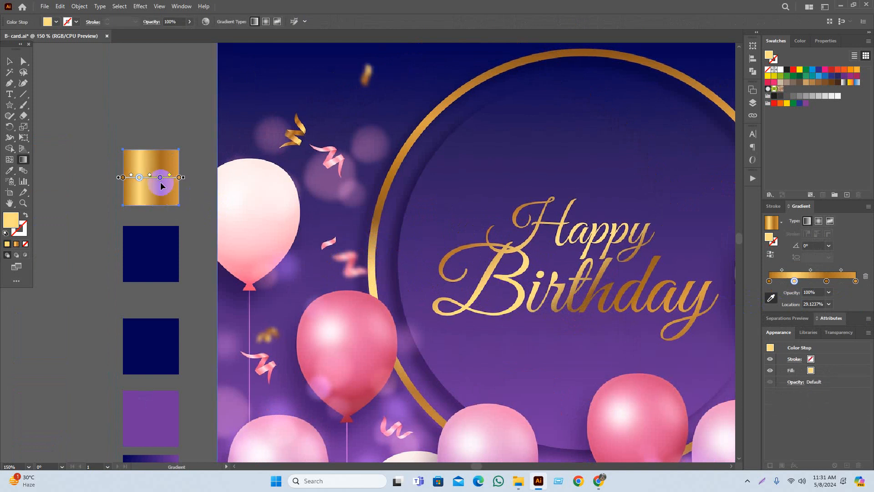
click(179, 177)
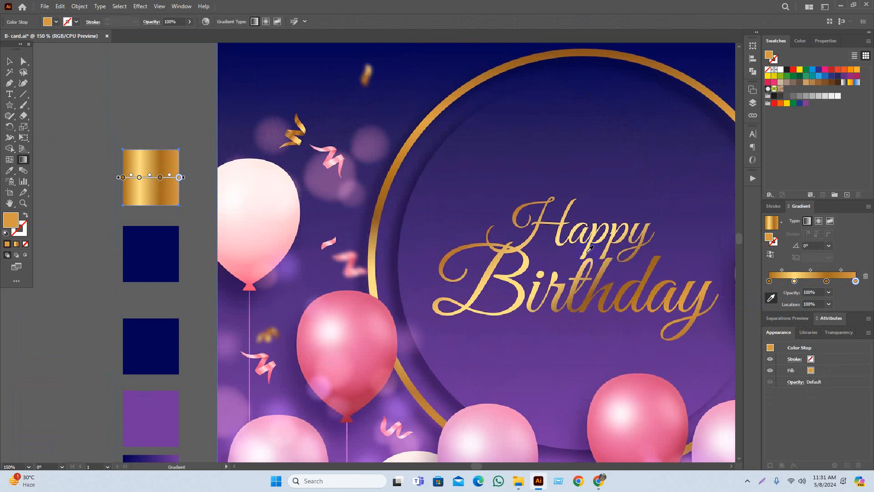
click(587, 251)
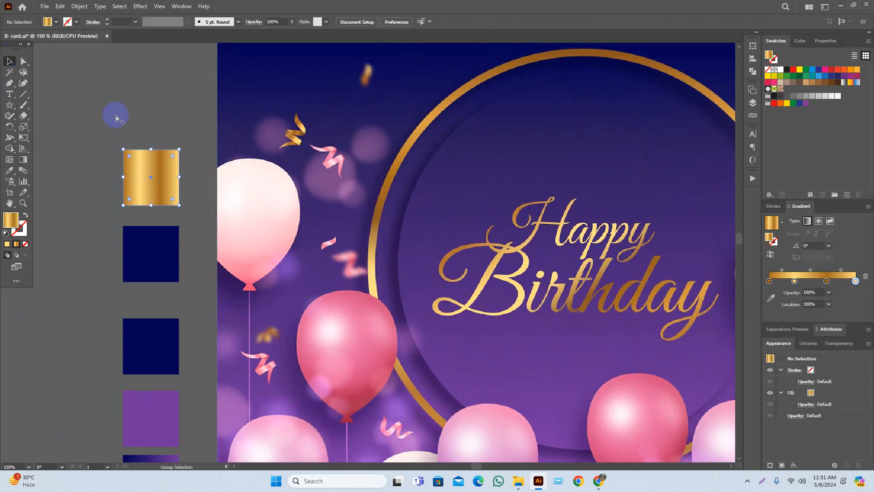
Try to adjust the blurred inner star horizontally on the card, then undo the change.
key(ctrl+minus)
key(ctrl+minus)
click(309, 339)
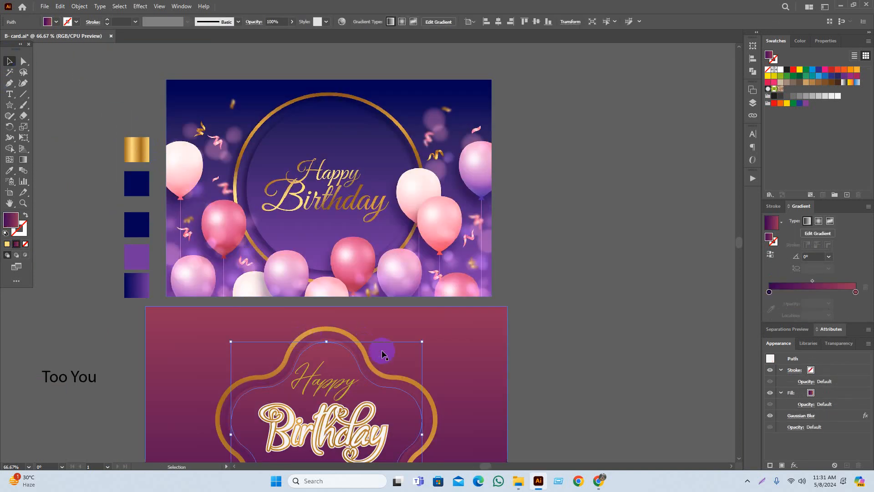
drag(404, 392, 488, 310)
click(515, 355)
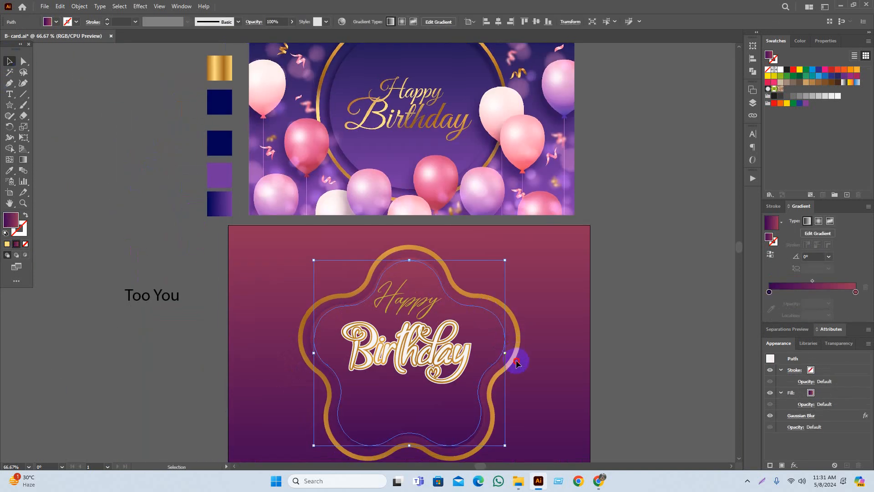
drag(504, 353, 441, 353)
key(ctrl+z)
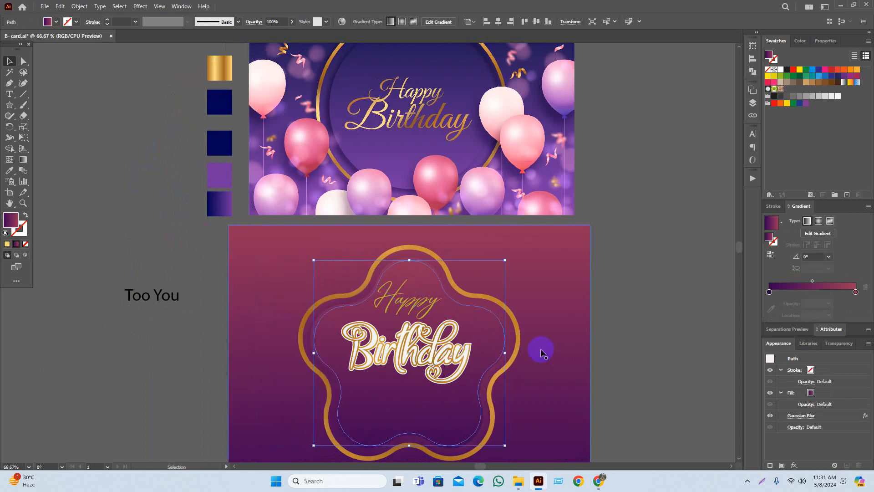
Delete the inner star group with its shadow from inside the gold ring.
click(505, 342)
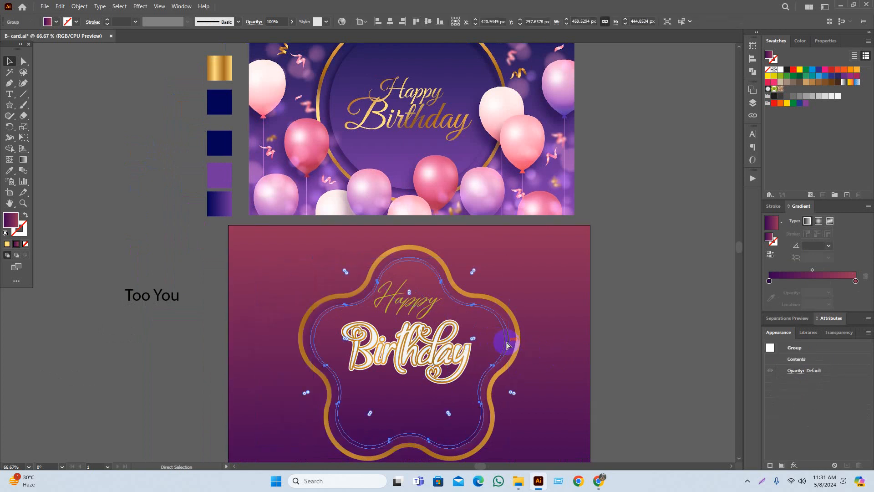
click(504, 342)
Apply the gold square's brightened gradient to the star-shaped ring with the Eyedropper, and deselect the ring.
click(521, 348)
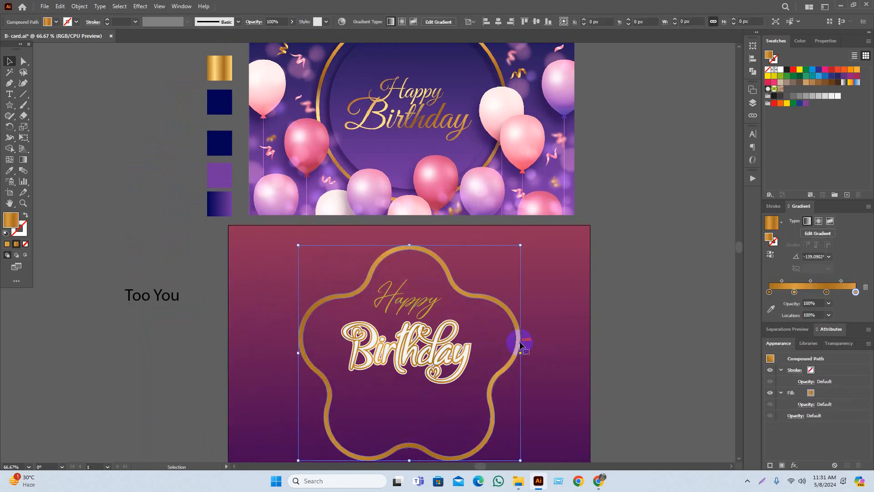
key(i)
click(215, 69)
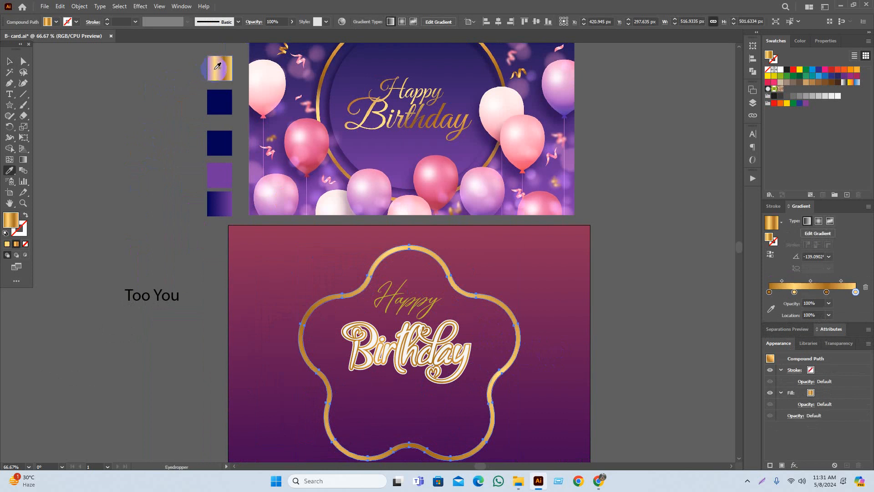
key(v)
click(145, 203)
key(space)
drag(144, 205, 152, 199)
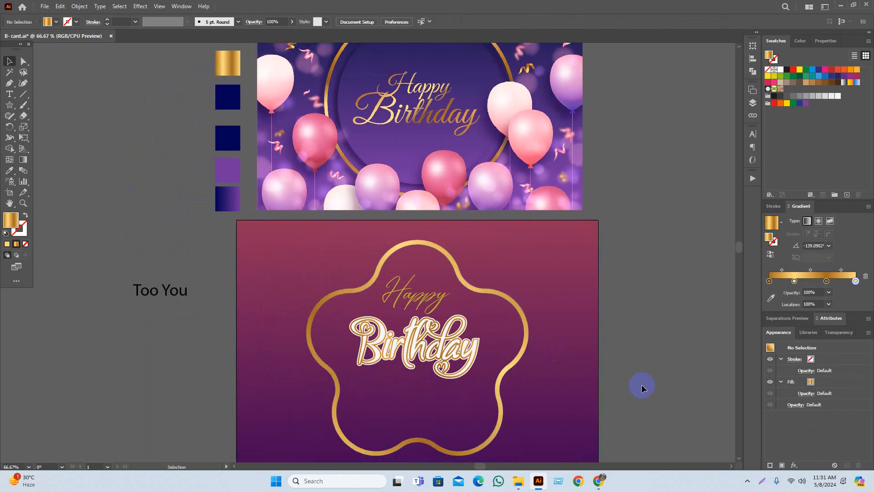
Recolour the "Happy" text with a light gold sampled from the star-shaped ring, and deselect it.
drag(656, 381, 674, 368)
scroll(445, 384, up, 1)
click(452, 235)
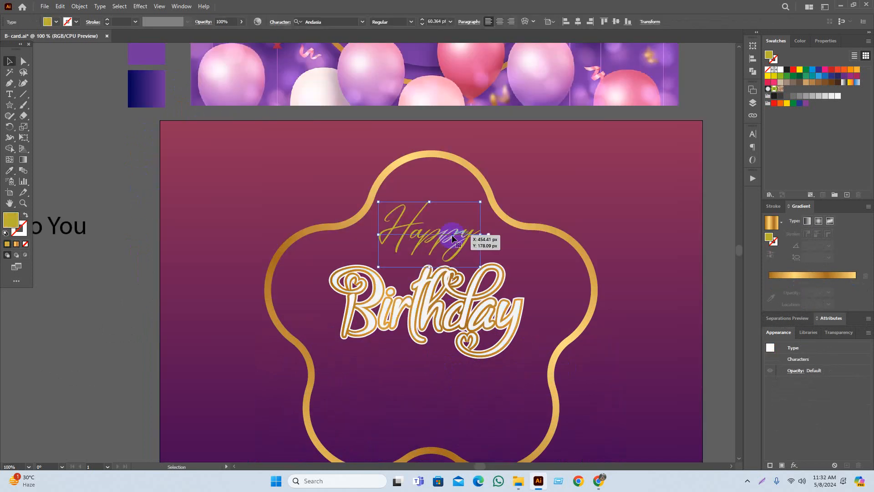
key(i)
click(488, 182)
click(482, 176)
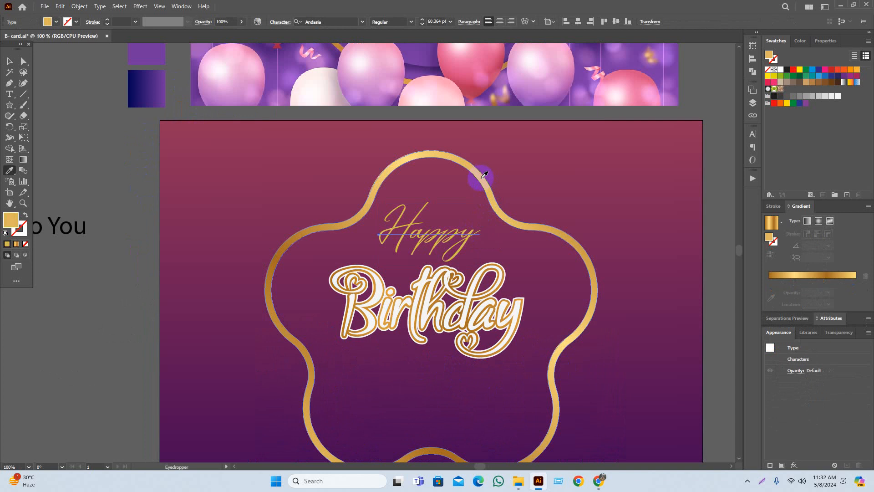
key(v)
click(719, 280)
drag(709, 274, 694, 249)
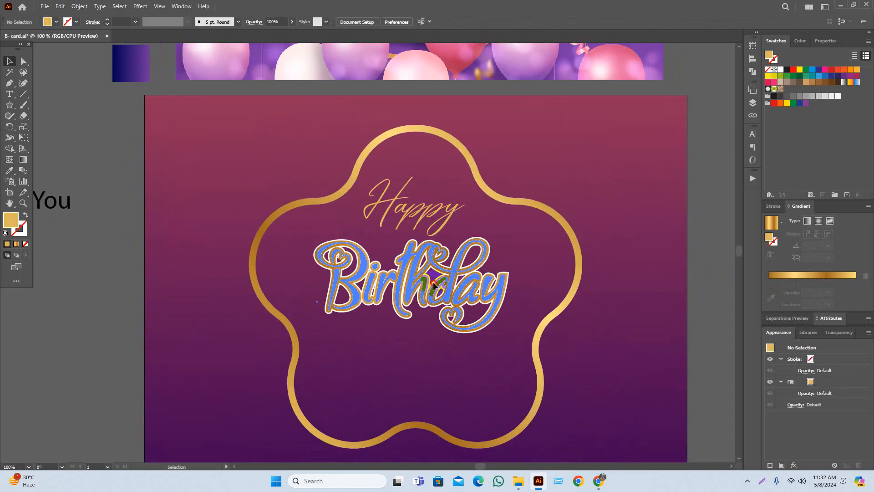
Sample the flower frame's gold gradient onto the first offset fill of the Birthday text.
click(426, 280)
click(824, 417)
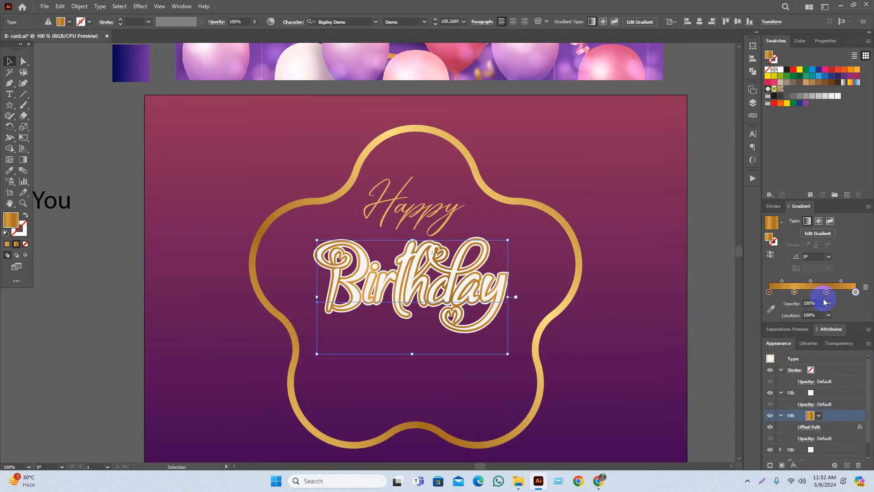
key(i)
click(591, 262)
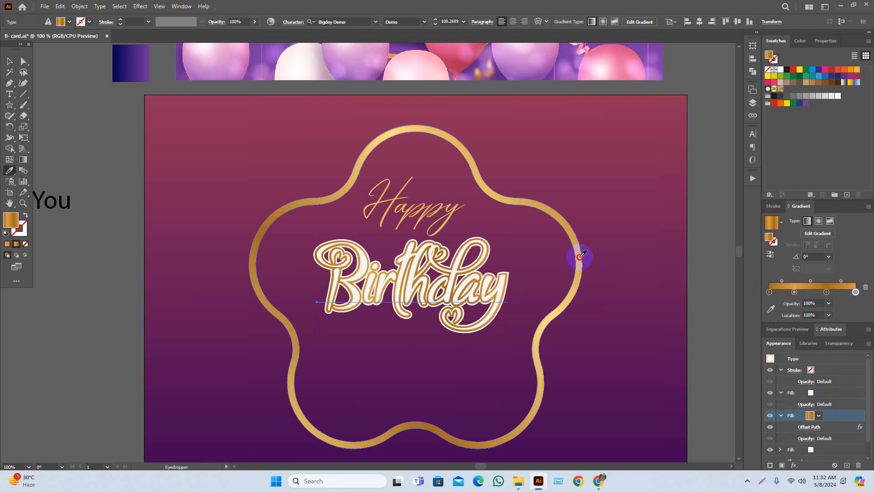
click(580, 256)
key(v)
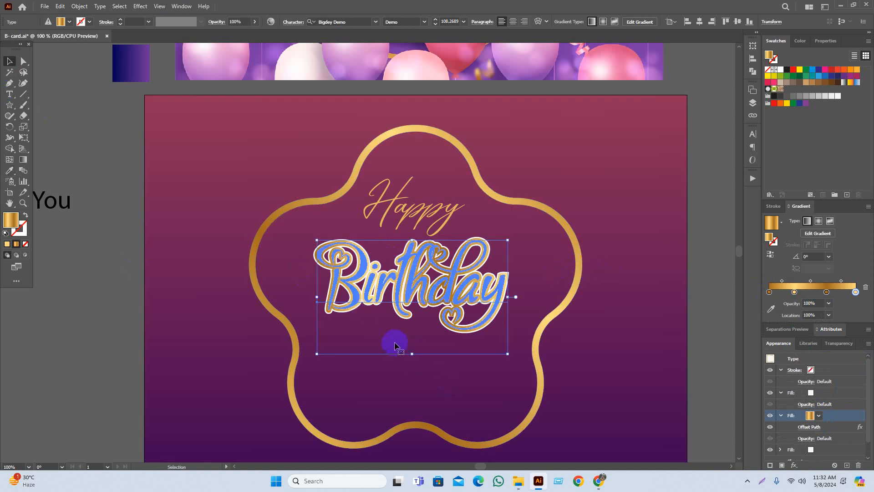
Redraw the gold gradient of the Birthday text's first offset fill so it runs nearly vertically downwards.
key(g)
mouse_move(426, 345)
mouse_down()
mouse_move(442, 203)
mouse_move(404, 353)
mouse_up()
key(v)
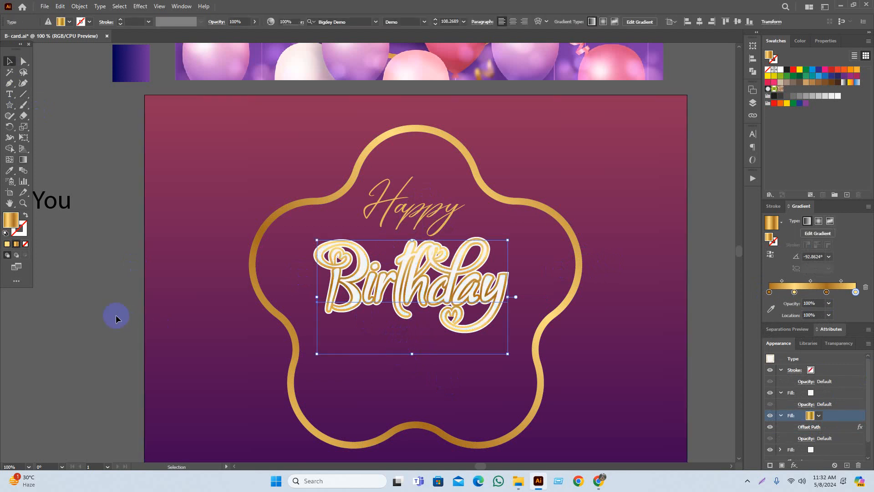
click(116, 315)
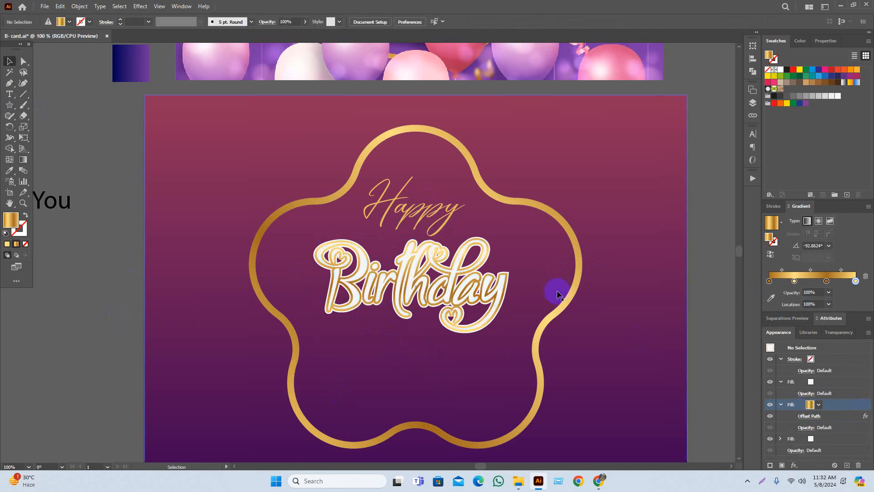
Try diagonal gradient directions on the Birthday text's first offset fill, ending with a near-vertical one.
click(442, 282)
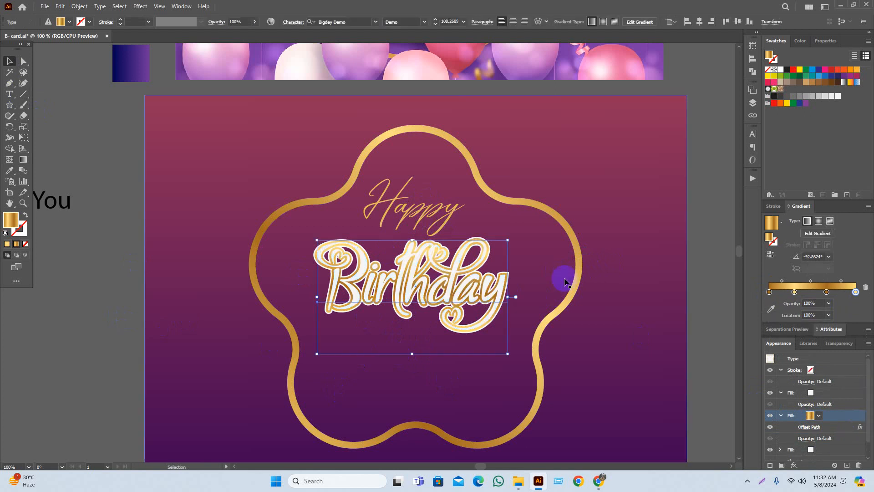
key(g)
mouse_move(566, 257)
mouse_down()
mouse_move(494, 294)
mouse_move(267, 357)
mouse_up()
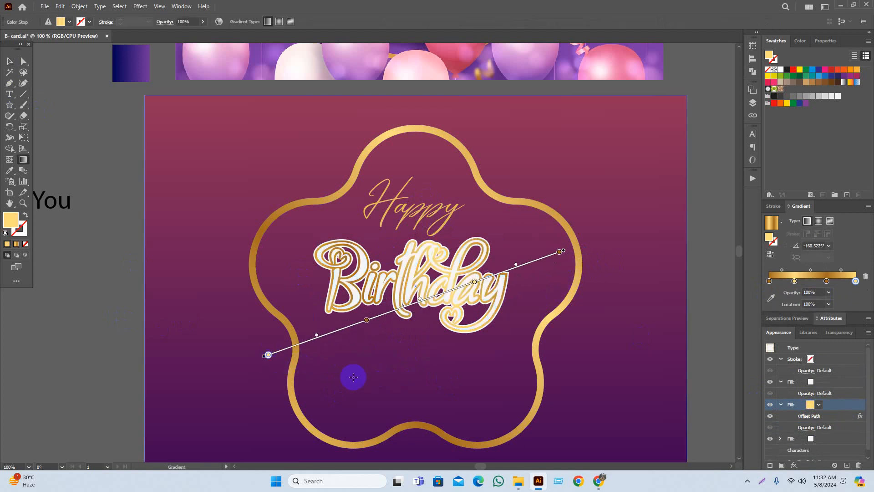
drag(351, 377, 499, 212)
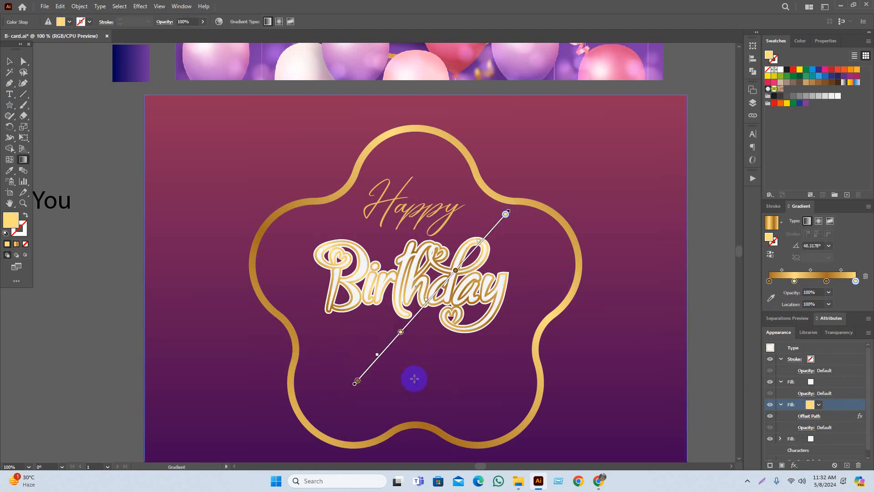
mouse_move(412, 377)
mouse_down()
mouse_move(431, 197)
mouse_move(400, 388)
mouse_up()
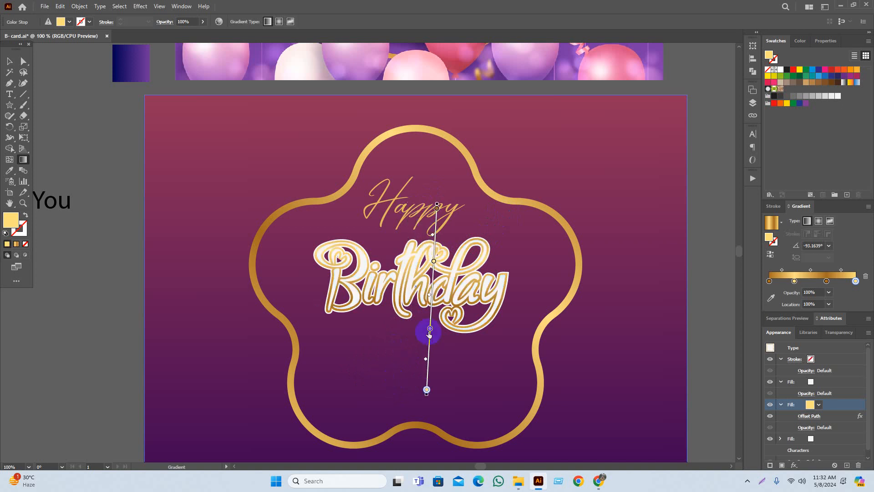
Run the offset fill's gradient at -90° across the Birthday lettering and move its light gold stop to about 10.5%.
drag(430, 329, 431, 314)
mouse_move(433, 261)
mouse_down()
mouse_move(435, 238)
mouse_move(393, 332)
mouse_up()
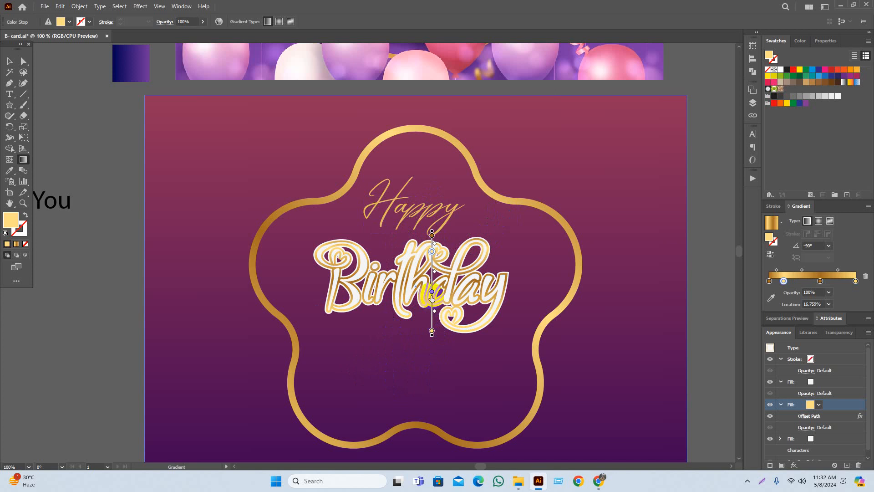
drag(434, 311, 434, 315)
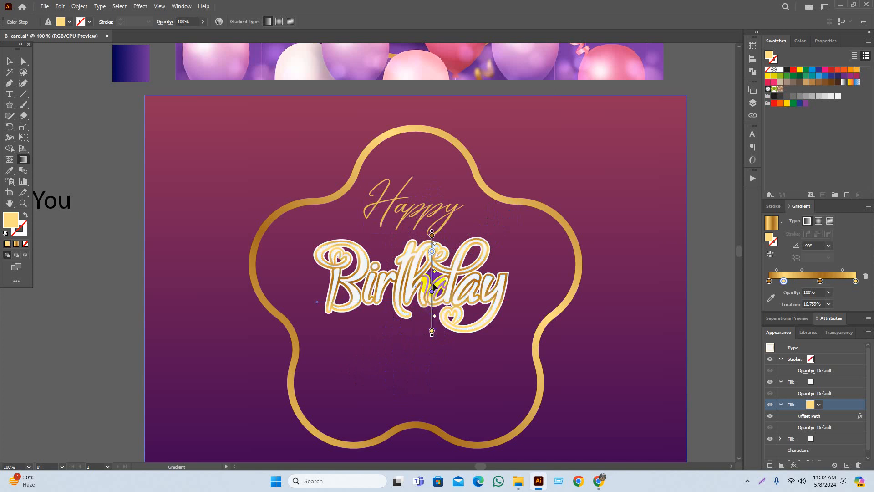
drag(433, 275, 432, 246)
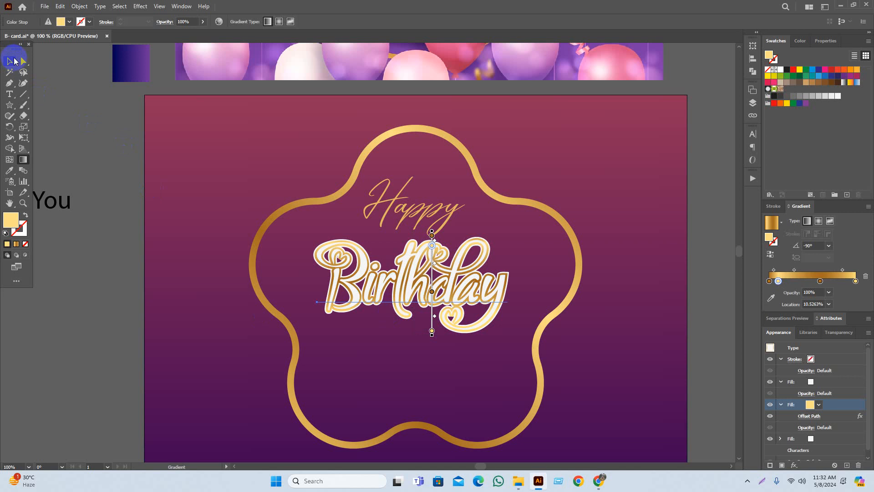
click(10, 61)
click(85, 166)
drag(115, 179, 182, 235)
scroll(264, 287, down, 2)
drag(584, 354, 617, 357)
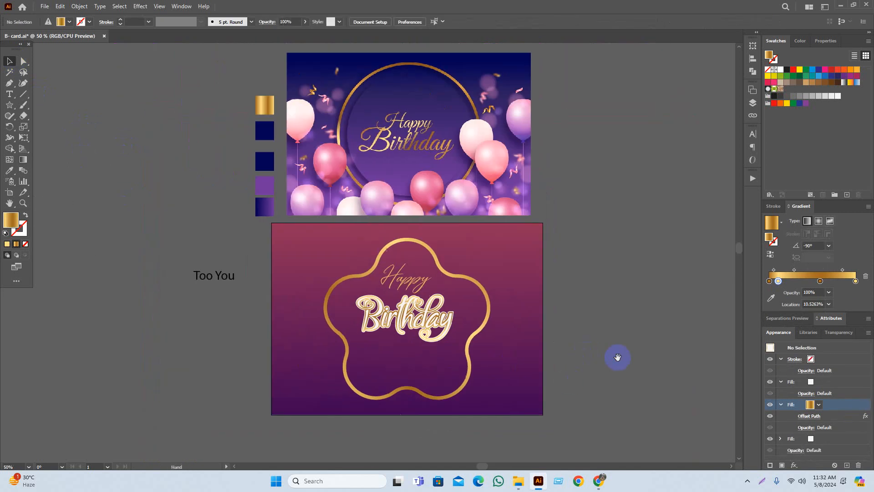
Fill the top layer of the Birthday lettering with the gold gradient in place of its plain white fill.
scroll(404, 374, up, 1)
scroll(464, 348, up, 2)
drag(350, 348, 398, 356)
click(418, 296)
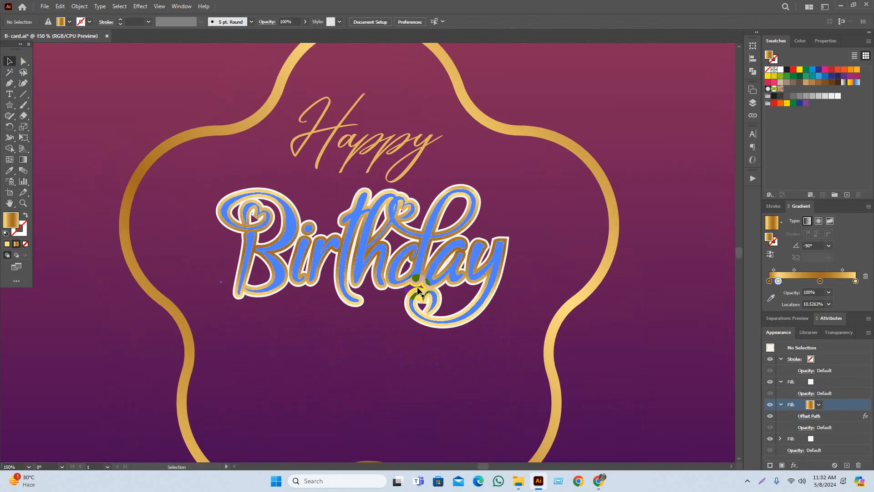
click(130, 433)
click(475, 249)
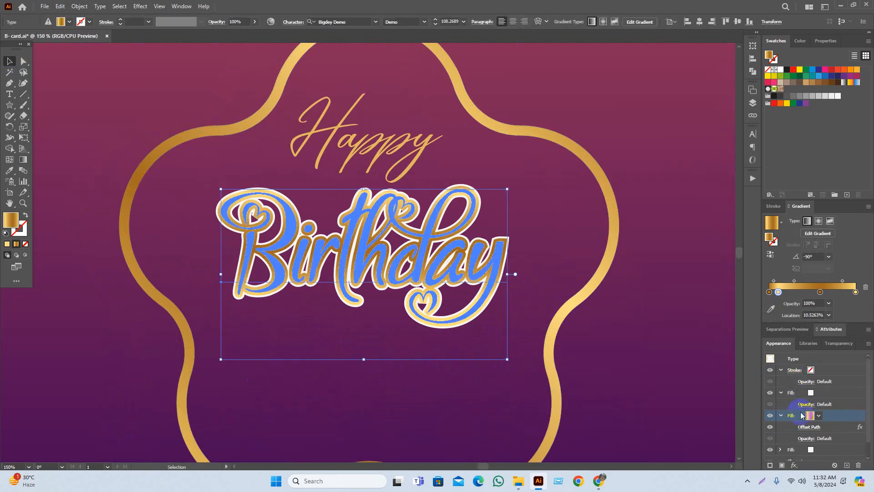
click(825, 393)
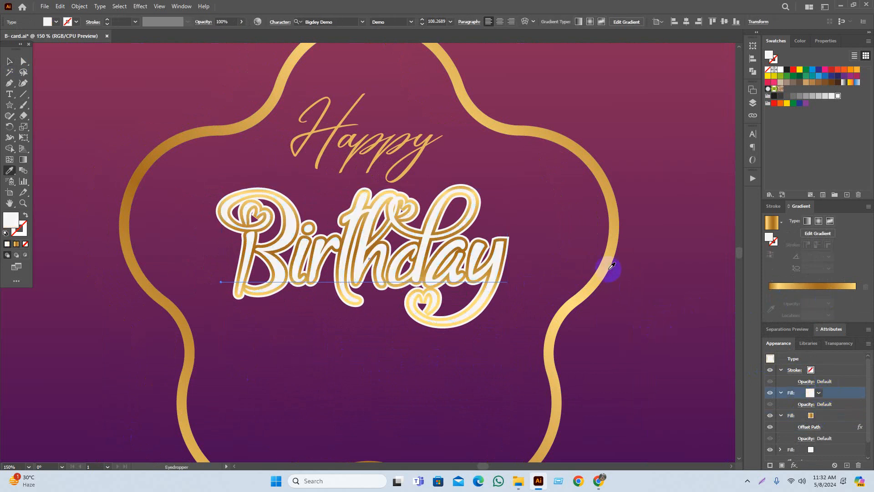
key(period)
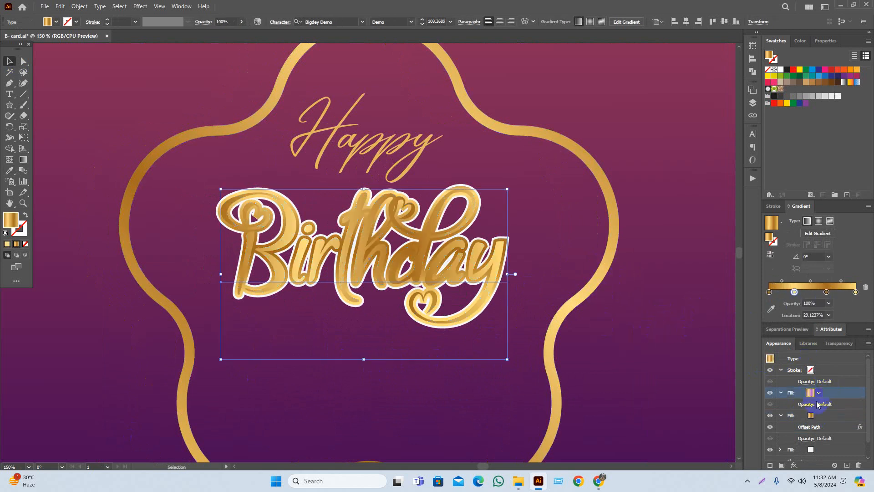
Change the Birthday text's first offset fill to the lightest, near-white grey swatch.
click(810, 415)
click(819, 415)
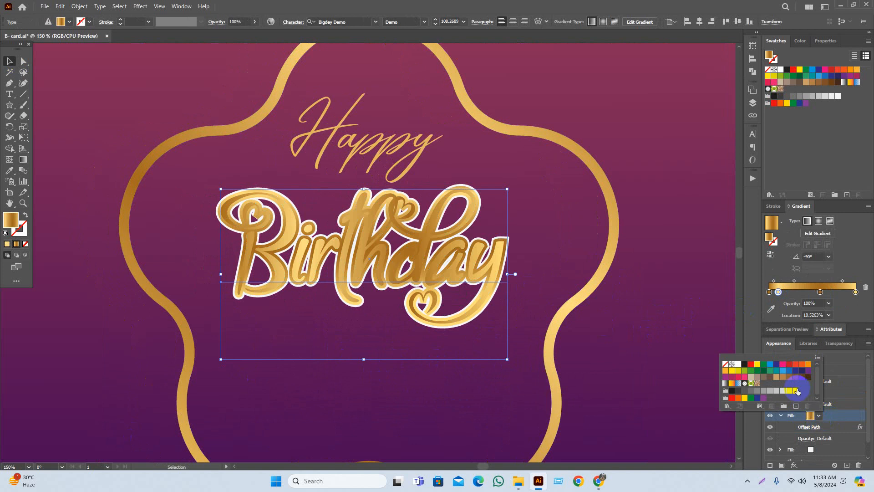
click(797, 391)
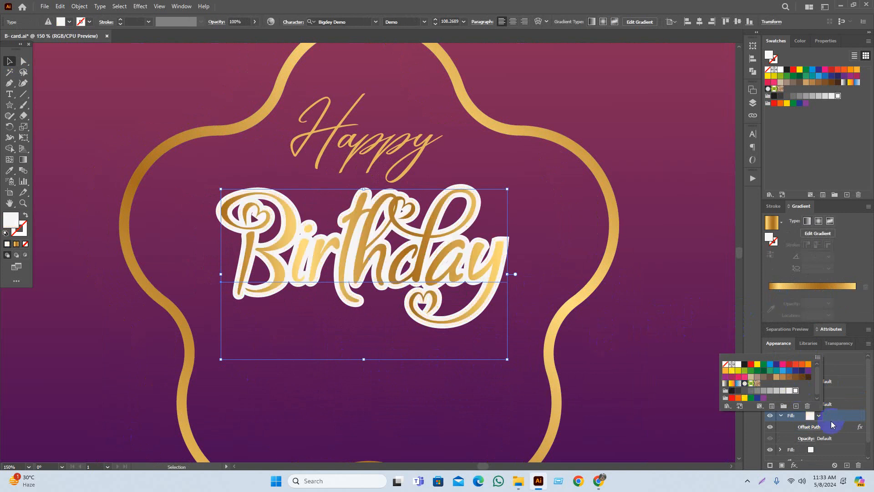
Apply the gold gradient to the Birthday text's lowest fill and run it upwards at about 86.5°.
click(826, 450)
click(820, 450)
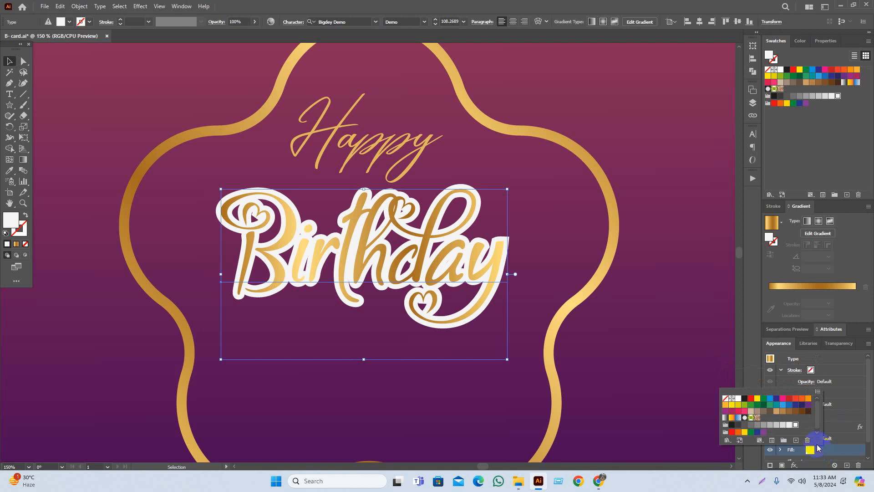
click(819, 286)
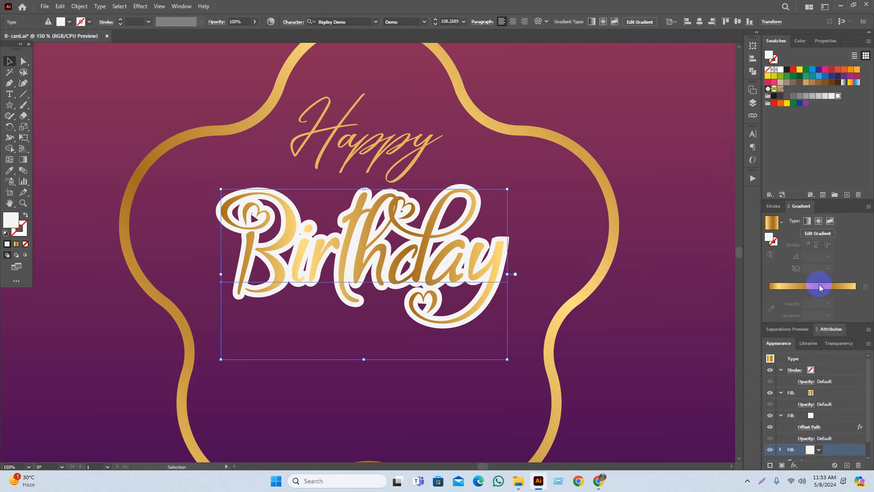
scroll(507, 351, down, 2)
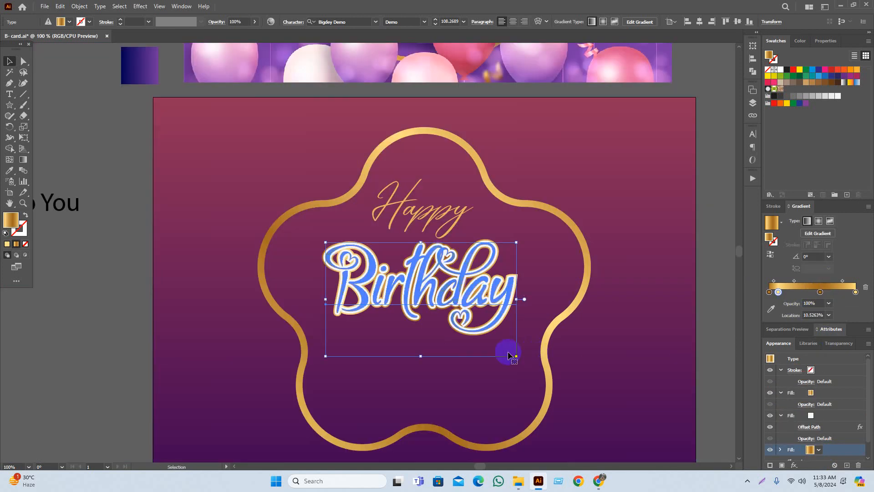
key(g)
drag(438, 346, 446, 199)
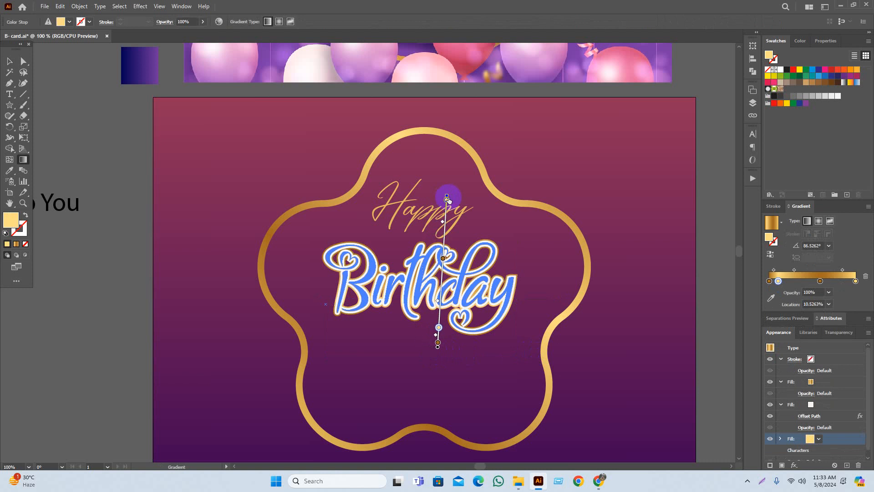
key(v)
click(123, 266)
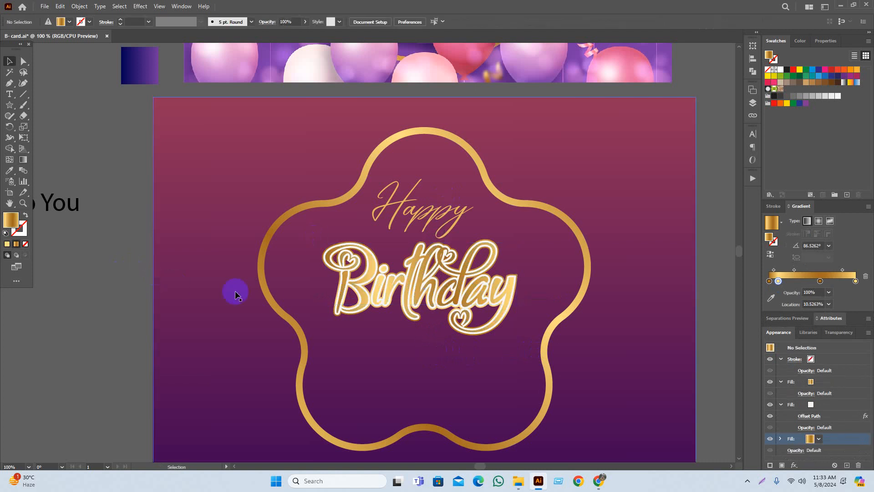
Redraw the gradient of the Birthday text's top fill diagonally at about 49.5°.
scroll(322, 319, down, 1)
scroll(362, 359, up, 2)
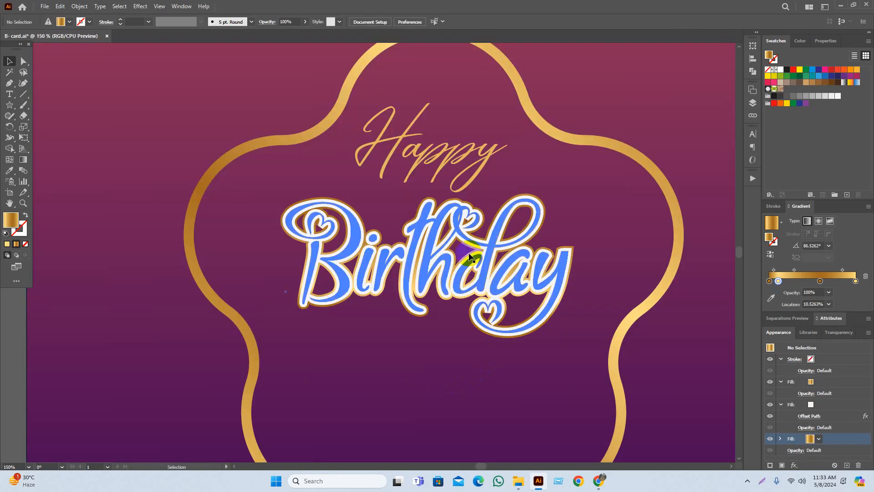
click(493, 250)
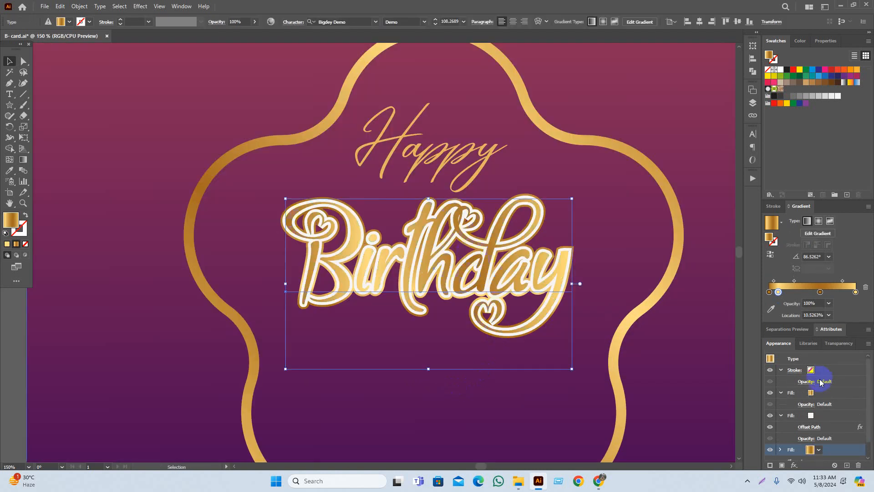
click(809, 417)
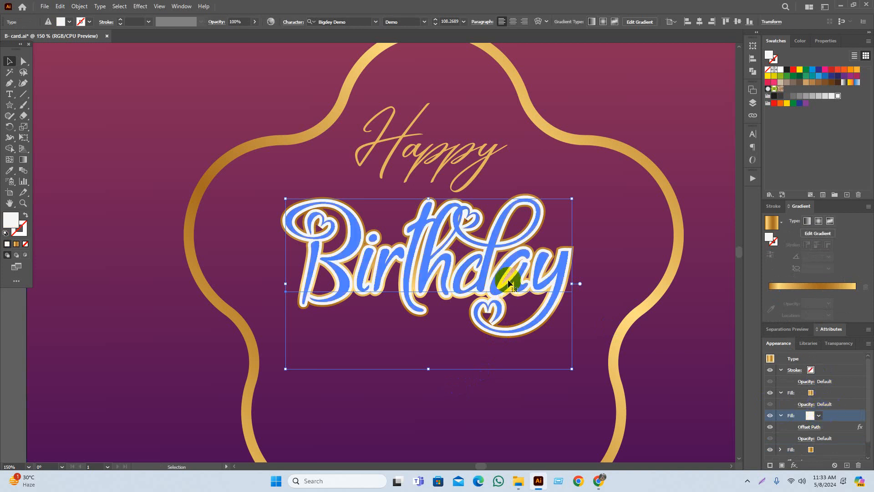
key(g)
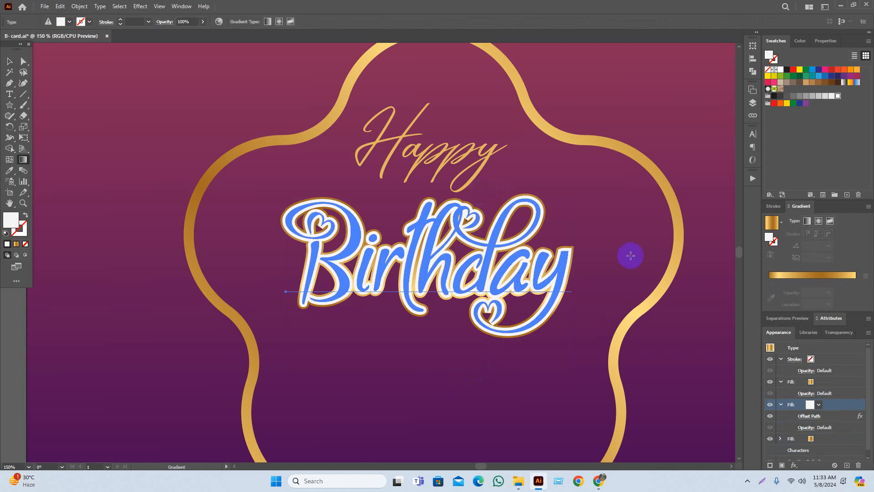
click(825, 384)
drag(544, 195, 480, 198)
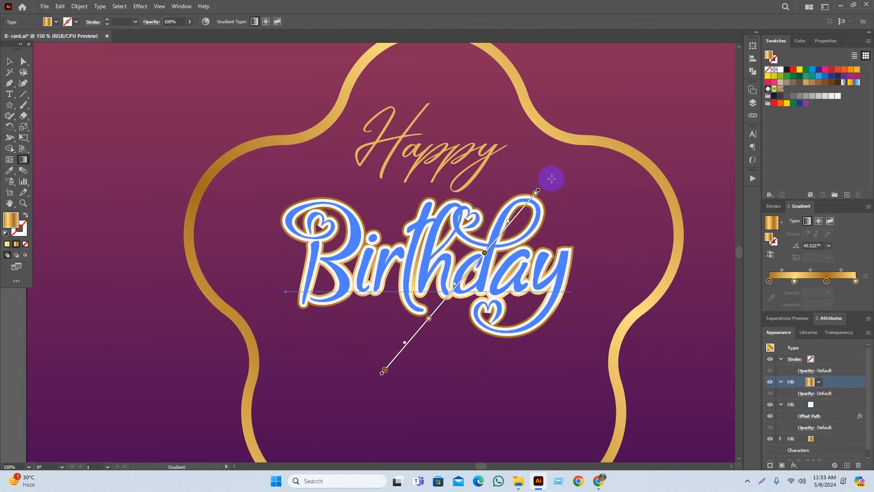
key(v)
click(113, 226)
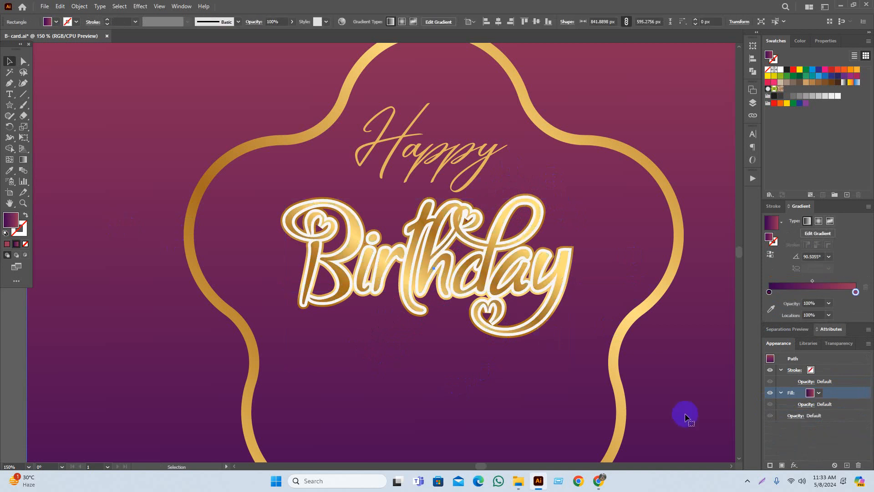
Redraw the top fill's gold gradient horizontally from the start to the end of the word Birthday, at about -0.24°.
click(524, 283)
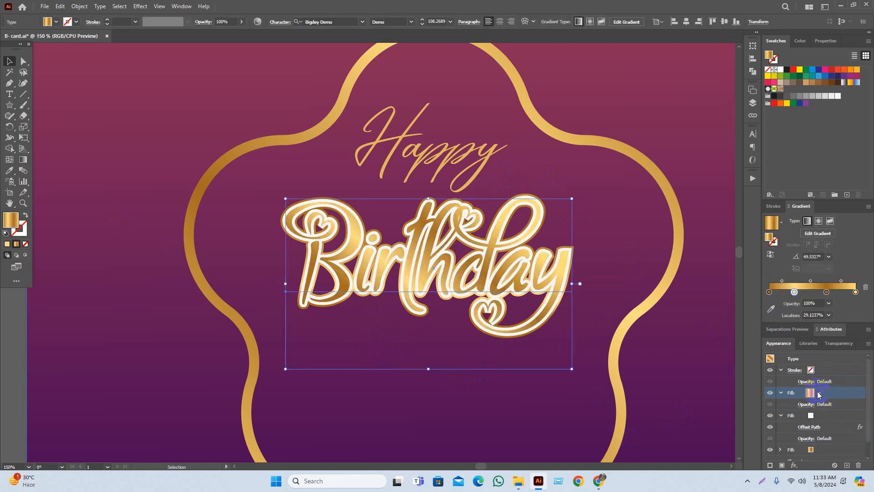
key(g)
drag(605, 265, 238, 312)
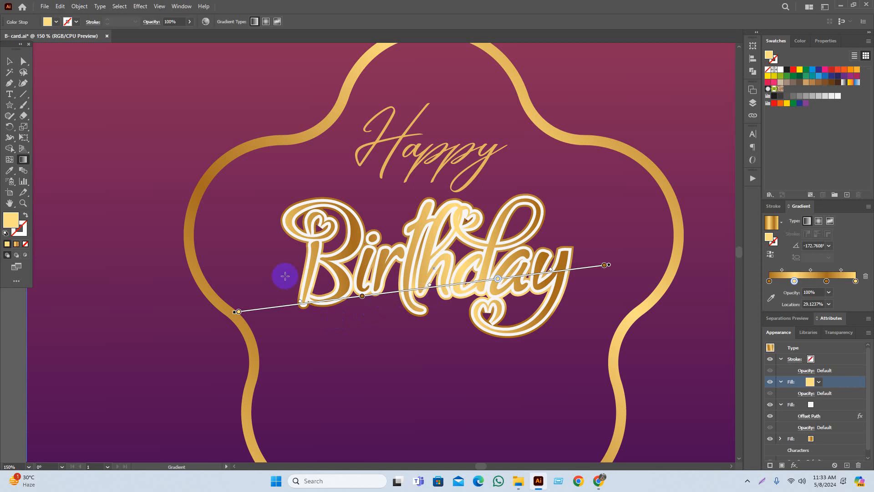
drag(272, 316, 602, 318)
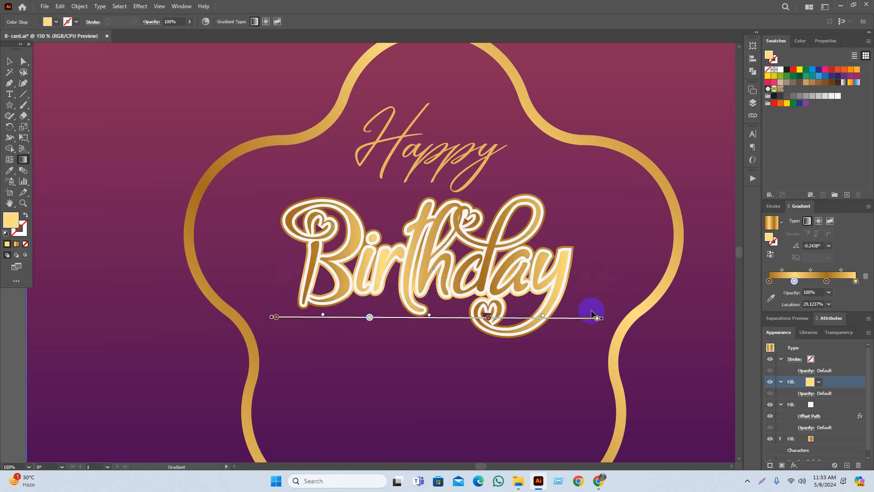
key(v)
scroll(489, 387, down, 3)
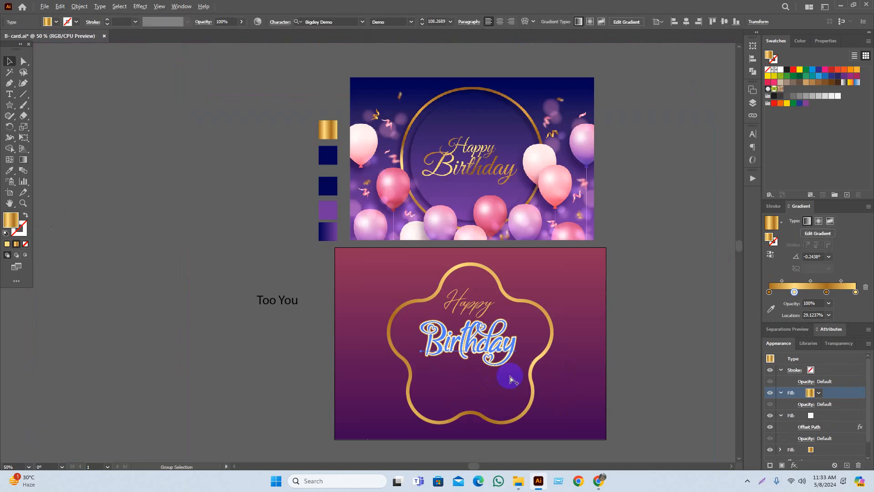
click(679, 323)
scroll(642, 365, up, 2)
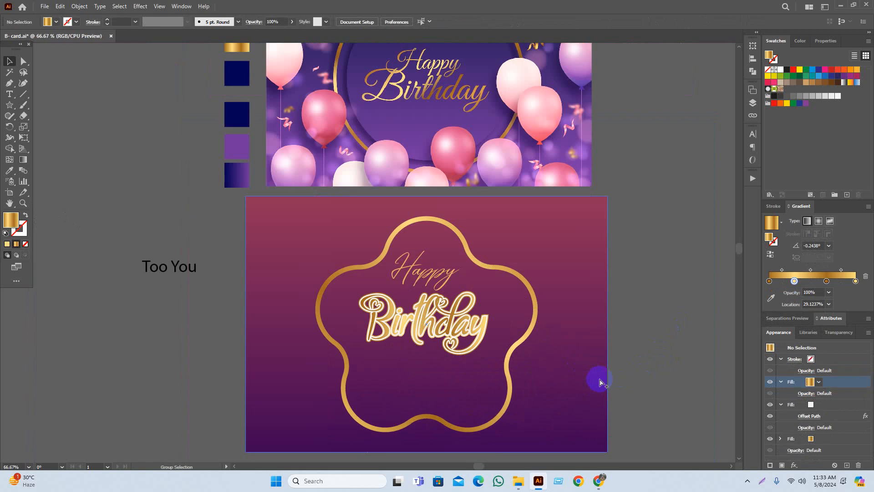
Set the Offset Path of the Birthday text's lowest gold fill to 6 px.
drag(652, 369, 698, 389)
scroll(709, 374, down, 1)
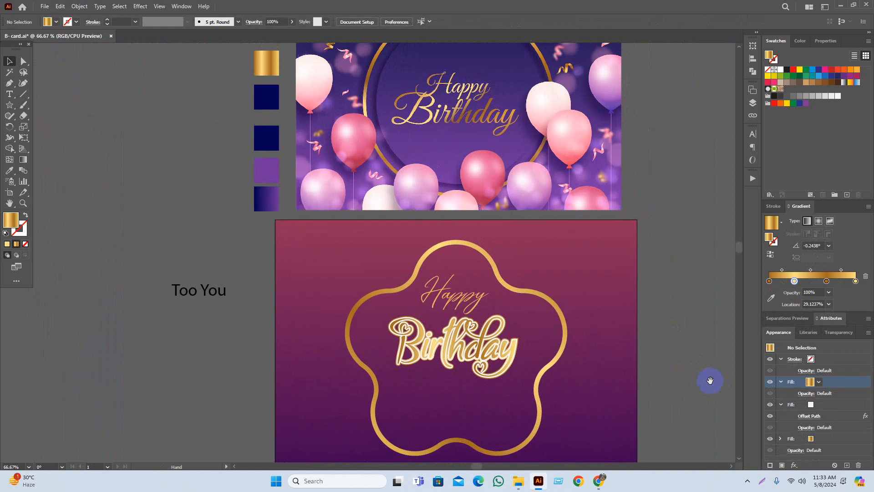
mouse_move(718, 347)
mouse_down()
mouse_move(710, 340)
mouse_move(716, 353)
mouse_up()
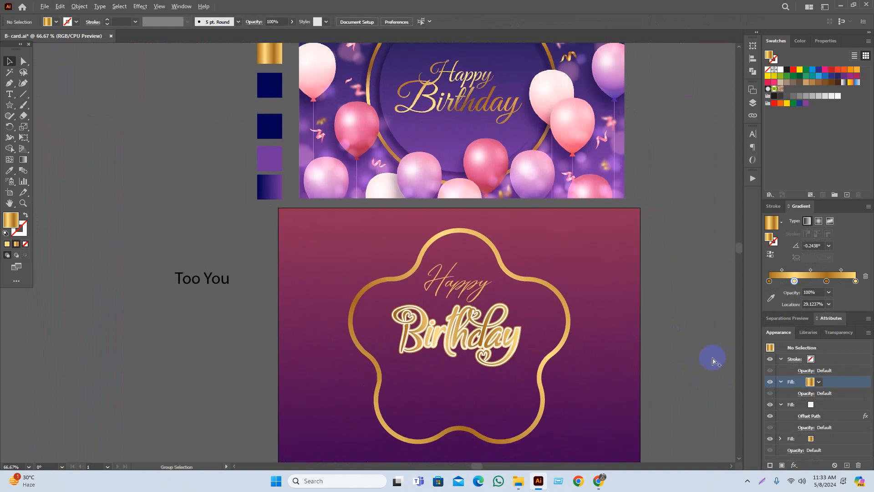
scroll(419, 401, up, 1)
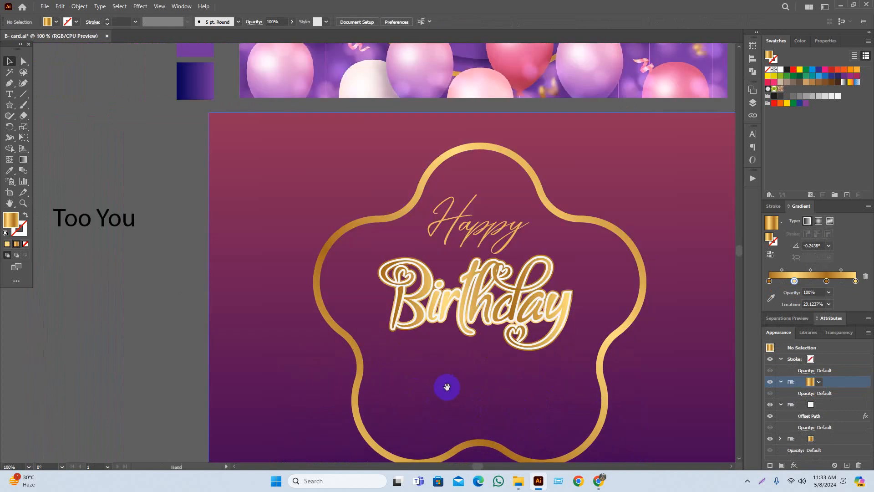
drag(447, 386, 434, 396)
click(503, 307)
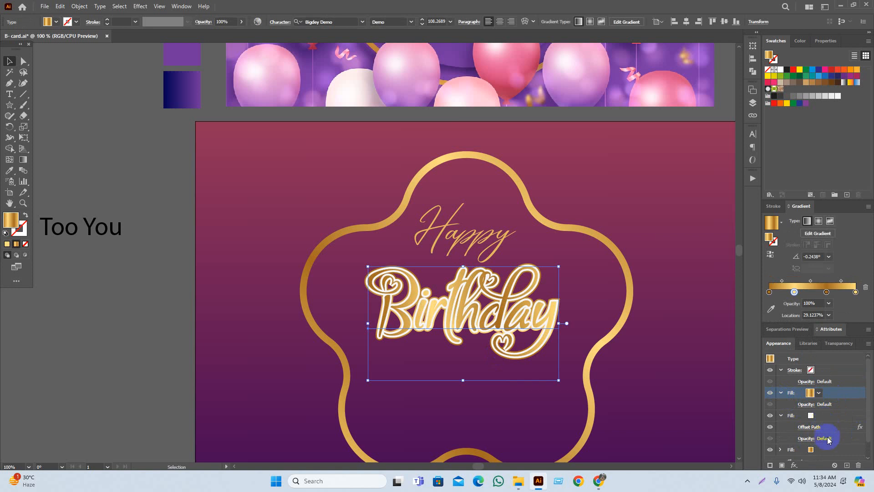
click(792, 449)
scroll(784, 439, down, 1)
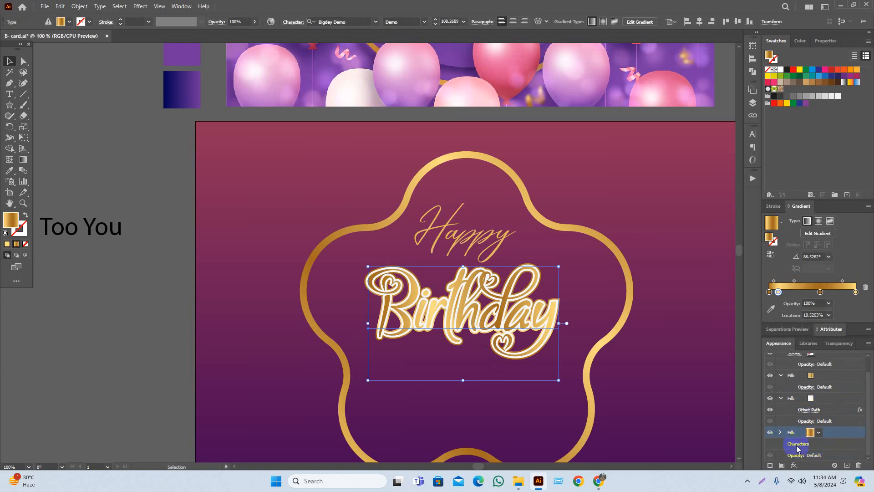
click(781, 433)
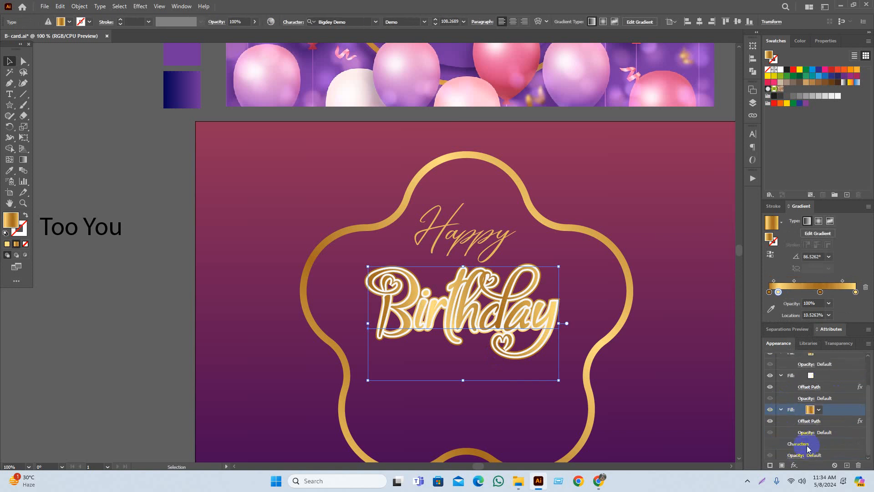
click(804, 422)
key(Down)
key(Down)
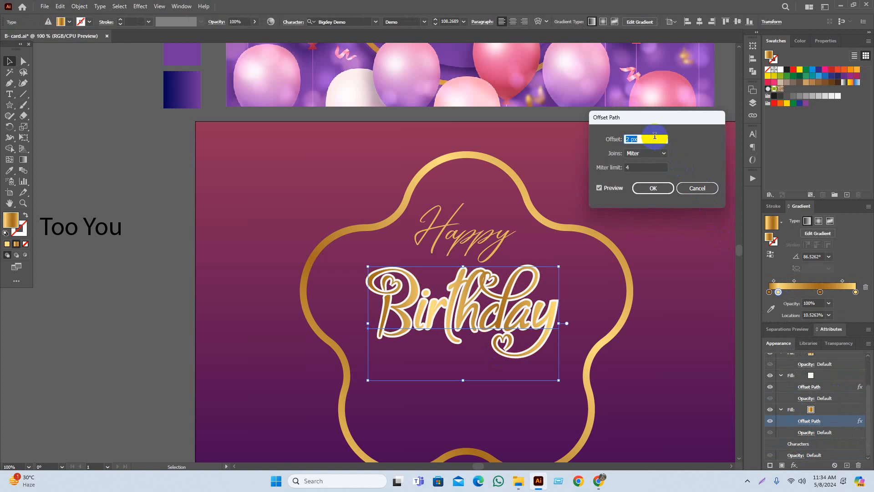
key(Up)
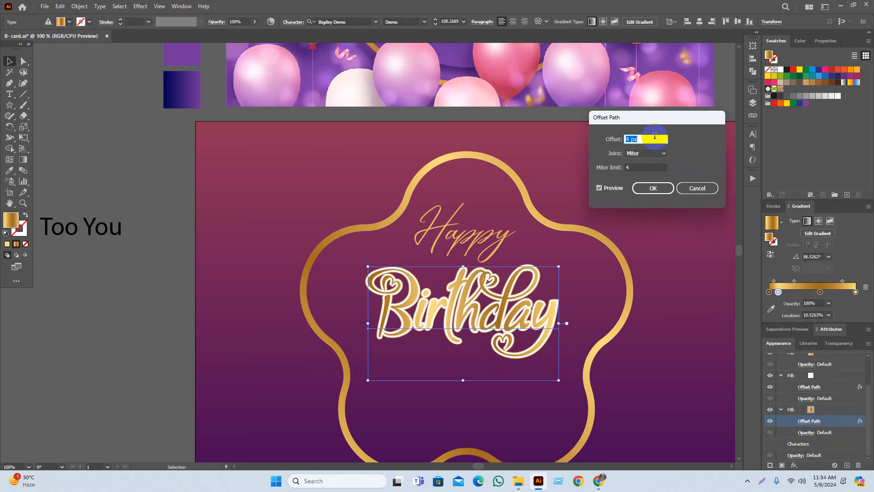
key(Down)
key(Down)
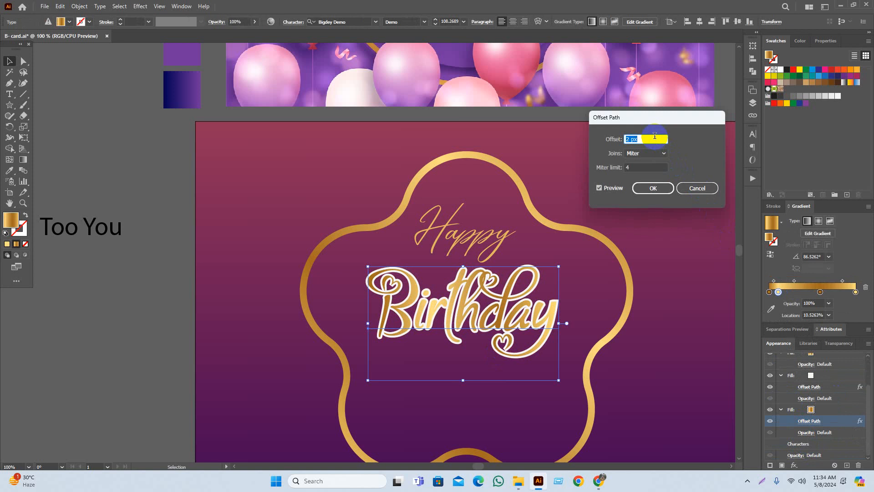
key(Up)
key(Up)
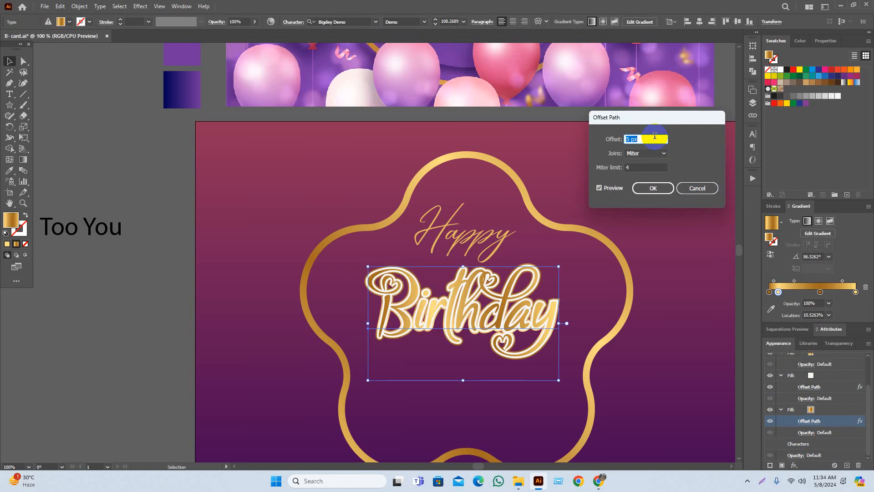
key(Up)
key(Up)
key(Up)
key(Up)
key(Up)
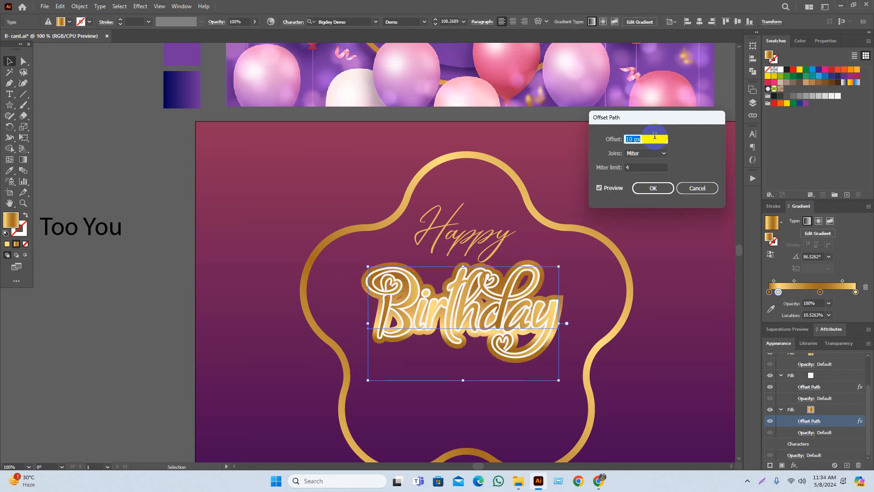
key(Up)
key(Up)
key(Up)
key(Up)
key(Up)
key(Up)
key(Up)
key(Up)
key(Down)
key(Down)
key(Down)
key(Down)
key(Down)
key(Down)
key(Down)
key(Down)
key(Down)
key(Down)
key(Down)
key(Down)
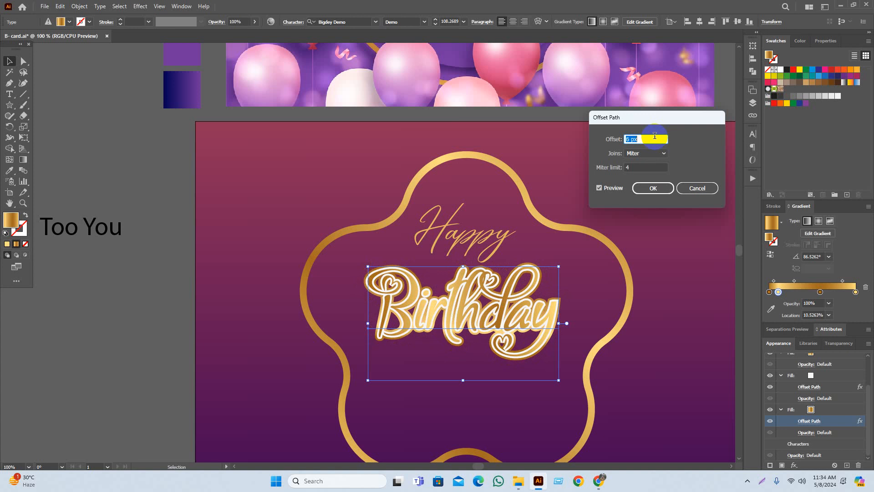
key(Down)
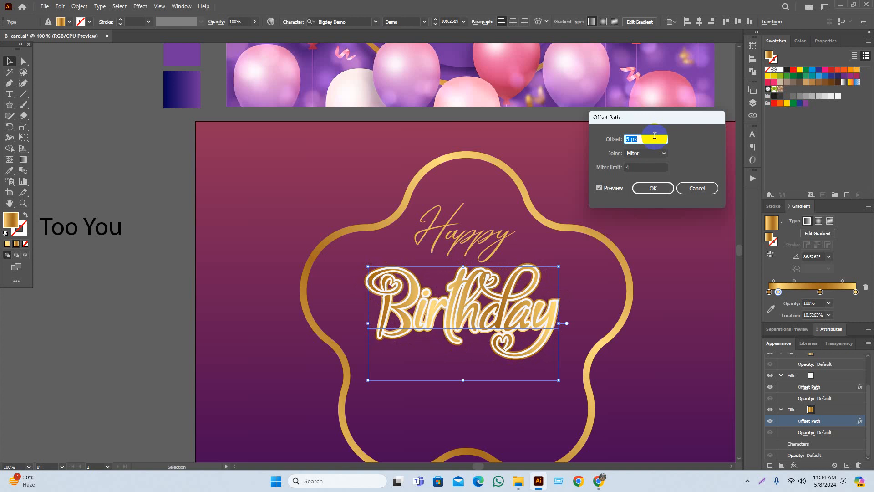
key(Down)
key(Down)
key(Down)
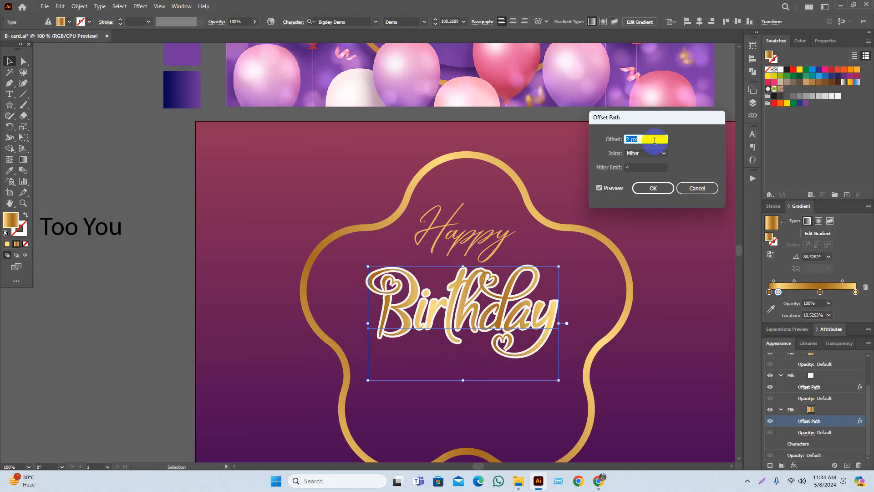
key(Up)
key(Up)
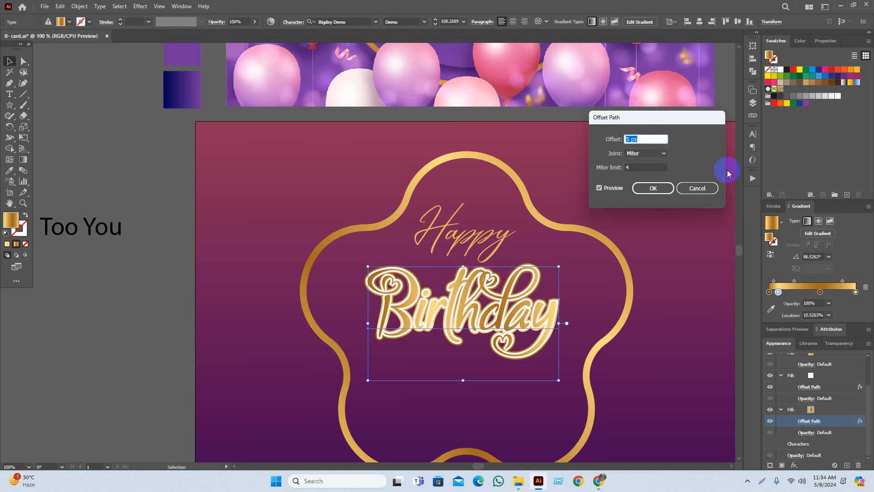
key(Up)
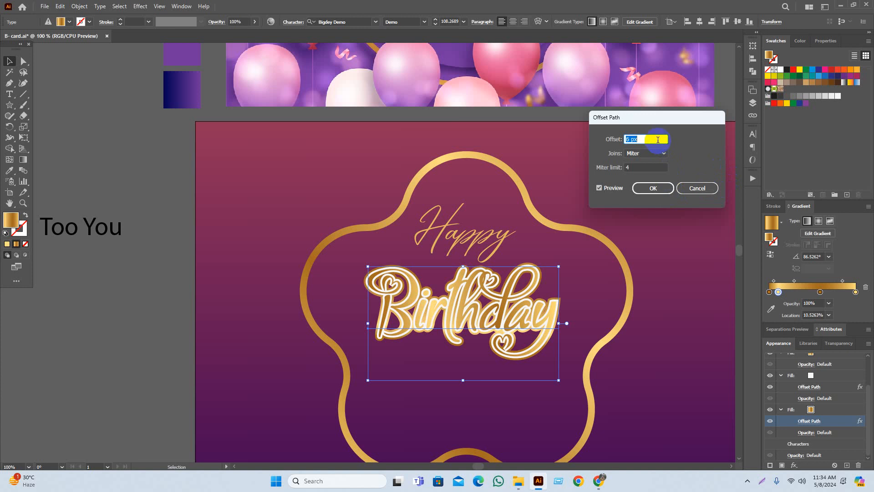
click(653, 188)
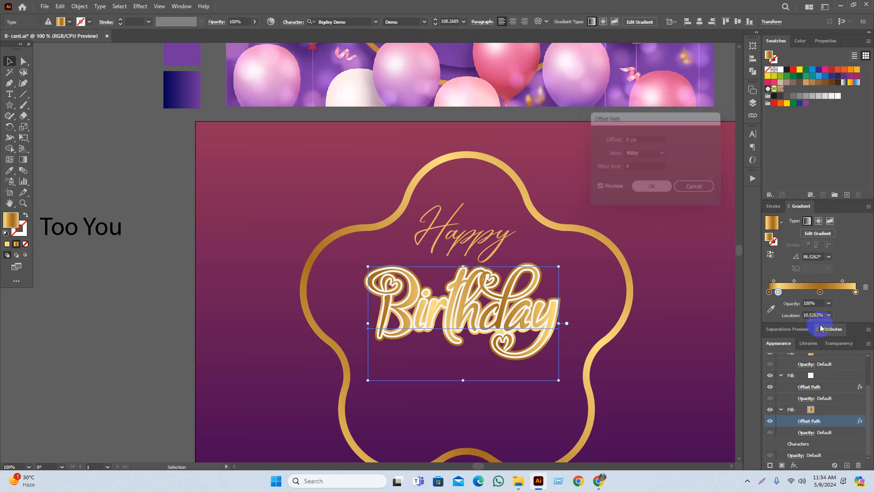
Try grey, green, yellow, orange, black and gold gradient colours on the Birthday text's lowest fill, returning to the lightest near-white grey.
click(827, 416)
click(819, 415)
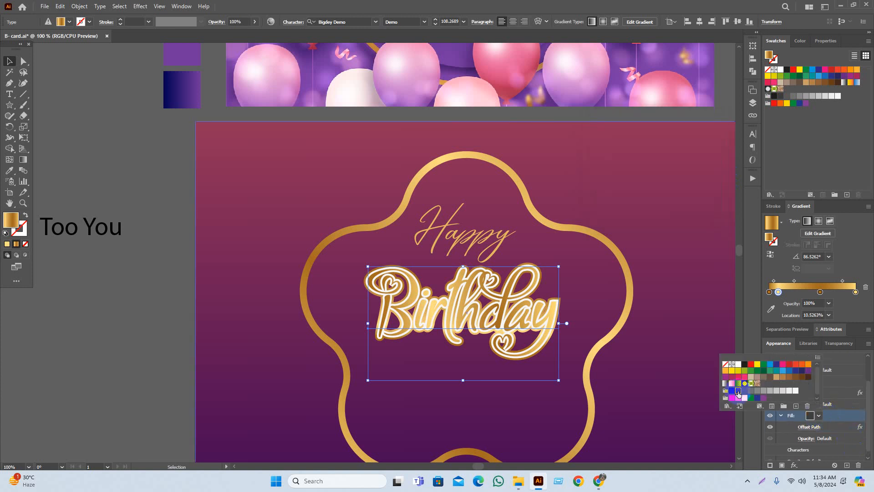
click(751, 390)
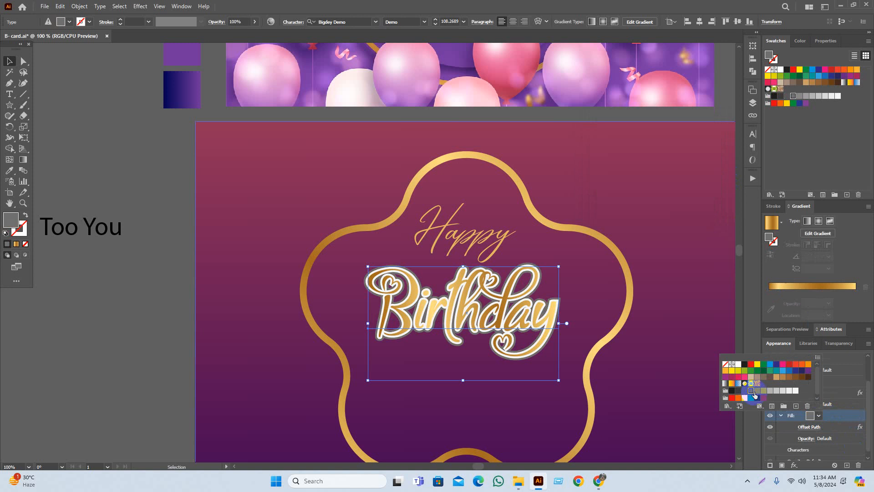
click(770, 371)
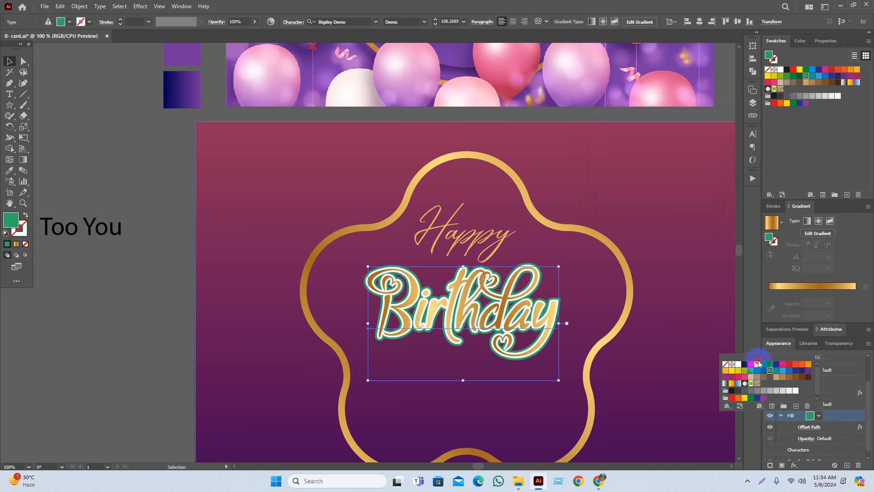
click(757, 365)
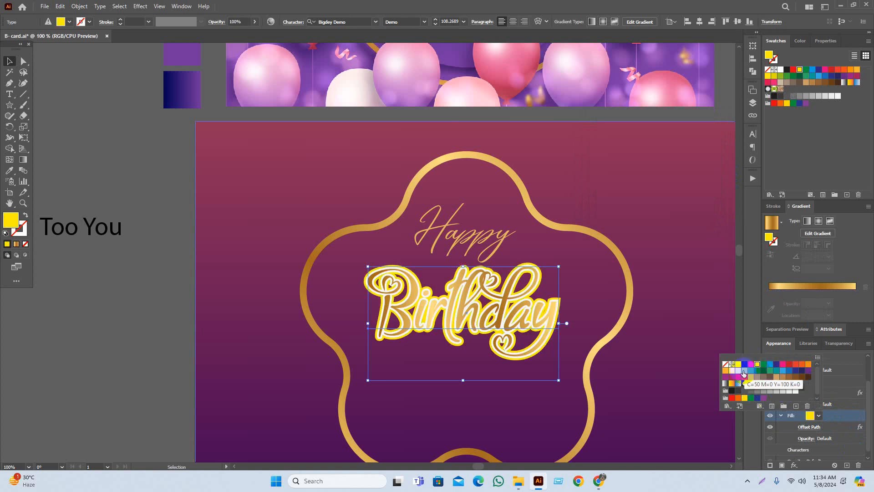
click(796, 392)
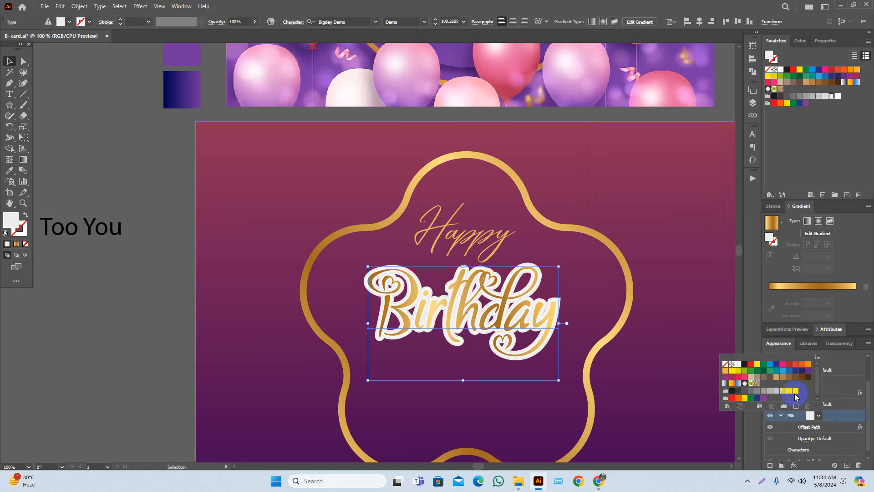
click(807, 365)
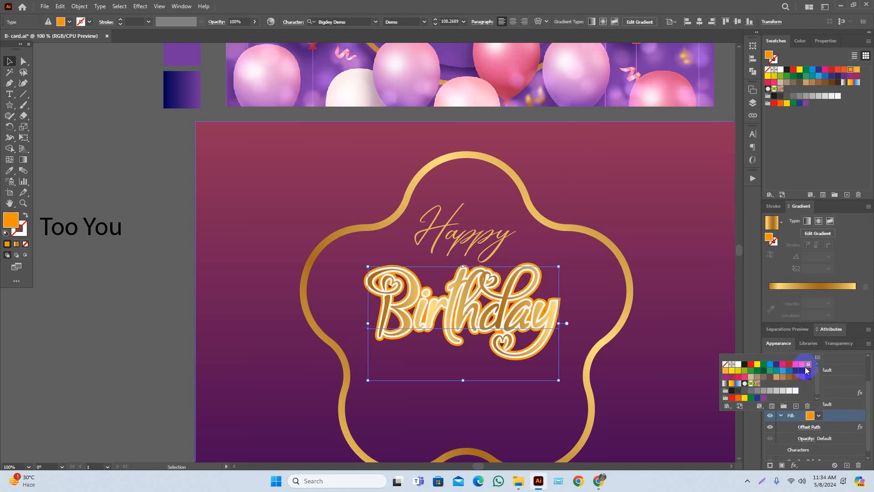
click(760, 391)
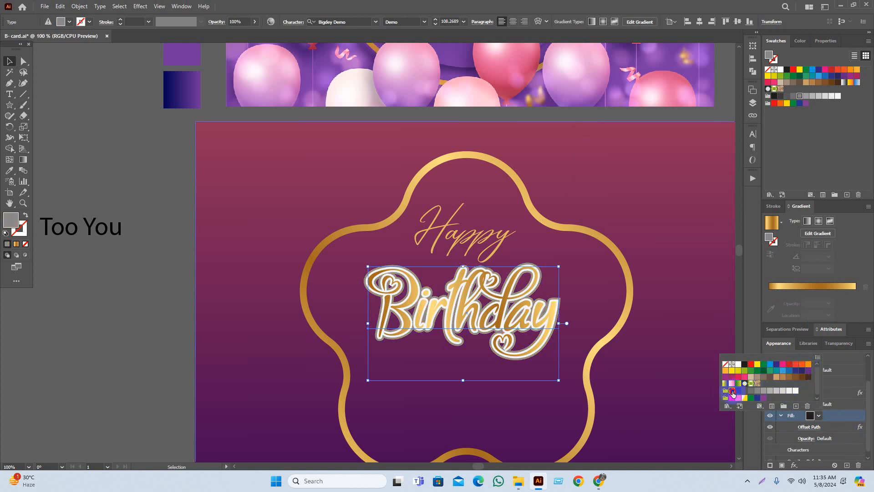
click(732, 390)
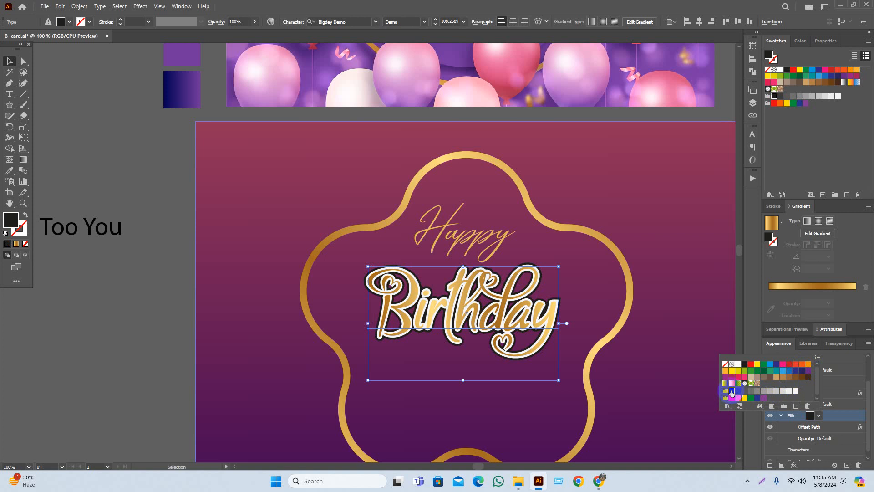
click(737, 391)
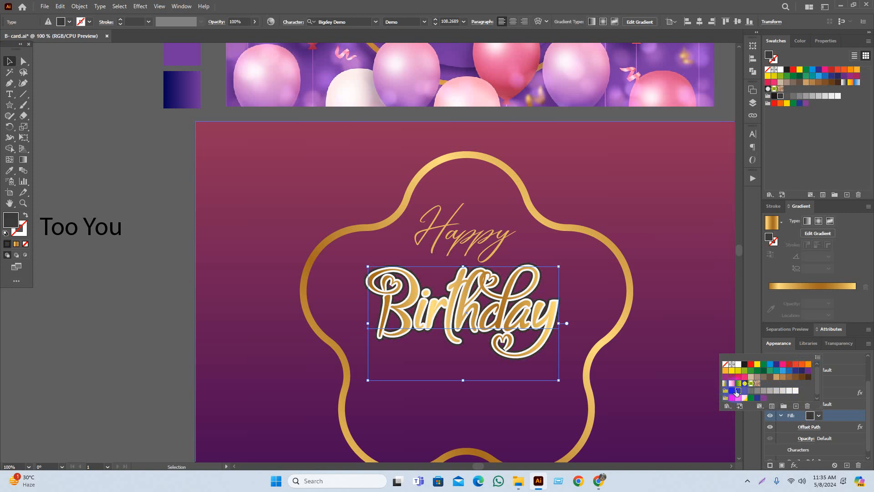
click(750, 392)
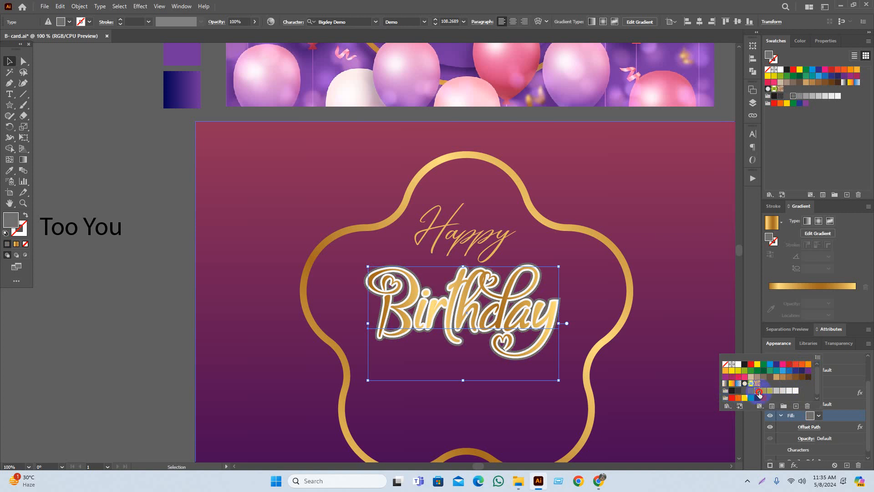
click(767, 391)
click(791, 393)
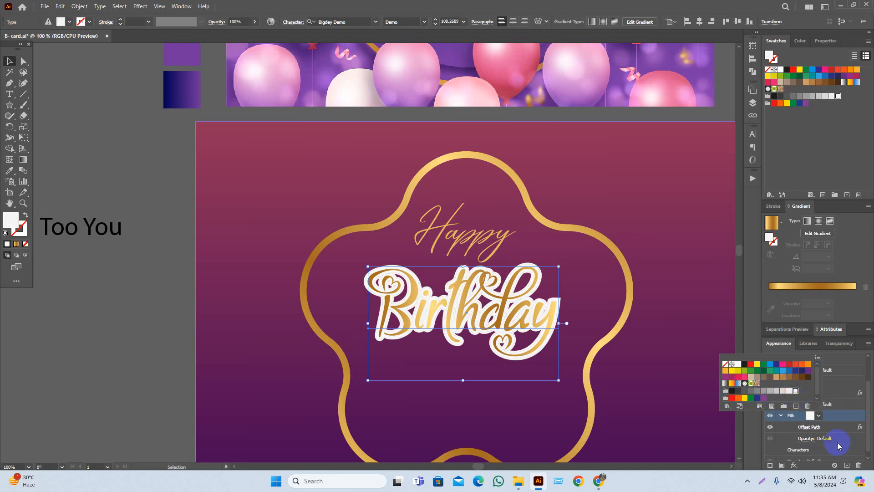
click(802, 287)
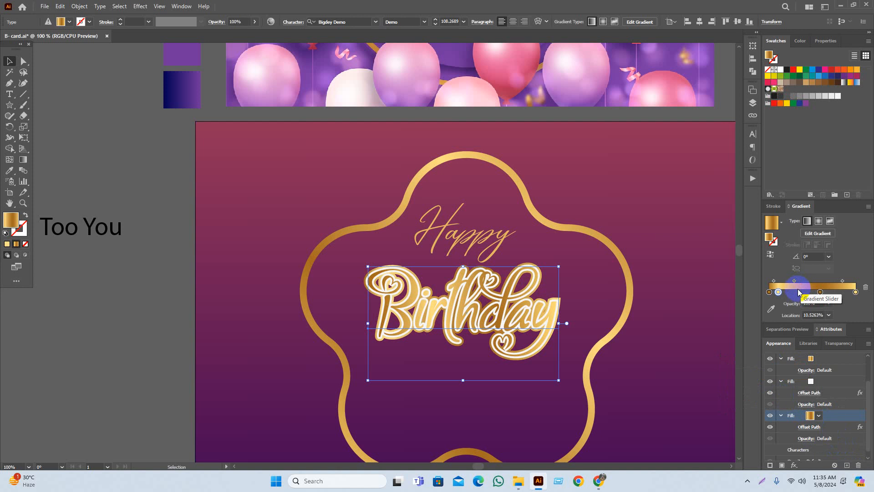
key(ctrl+z)
Delete the Birthday text's lowest offset fill, leaving the gold top fill and the near-white offset fill.
click(190, 323)
scroll(456, 279, down, 3)
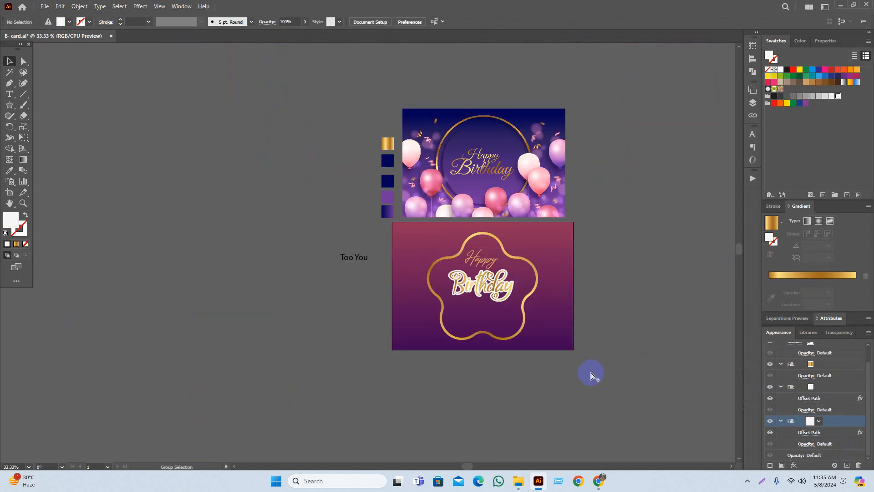
drag(646, 357, 646, 375)
scroll(575, 377, up, 2)
click(439, 277)
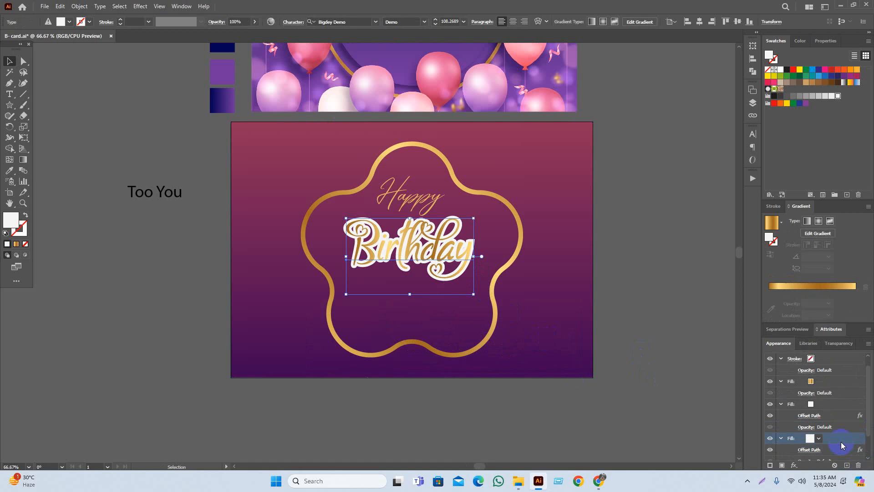
key(Delete)
key(ctrl+z)
click(858, 466)
click(665, 396)
Set the Offset Path of the Birthday text's near-white fill to 3 px.
scroll(661, 357, up, 1)
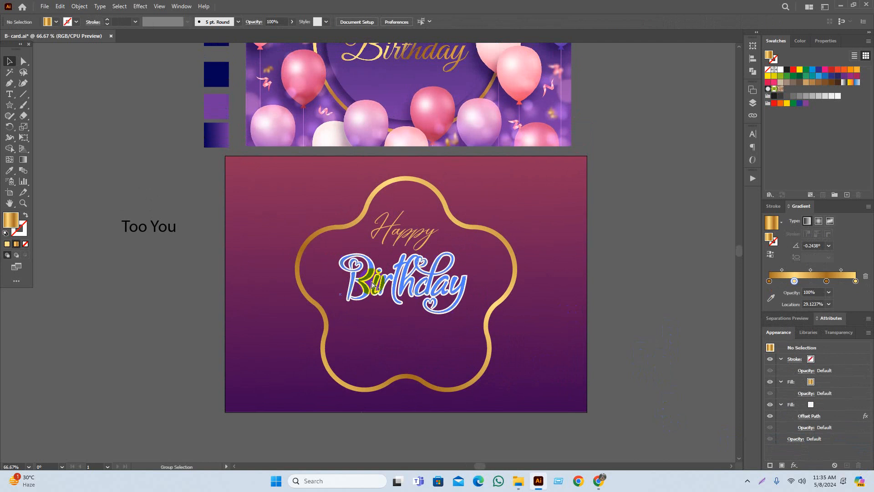
scroll(373, 285, up, 1)
drag(586, 398, 584, 400)
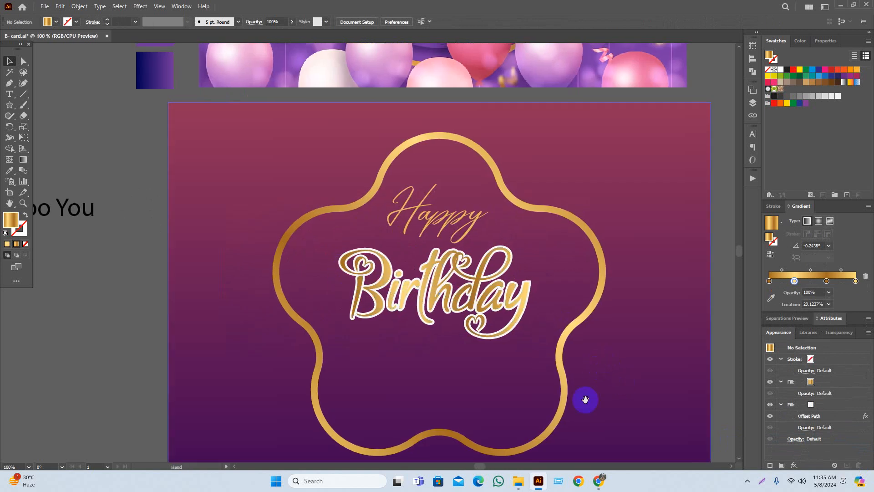
click(458, 308)
click(830, 417)
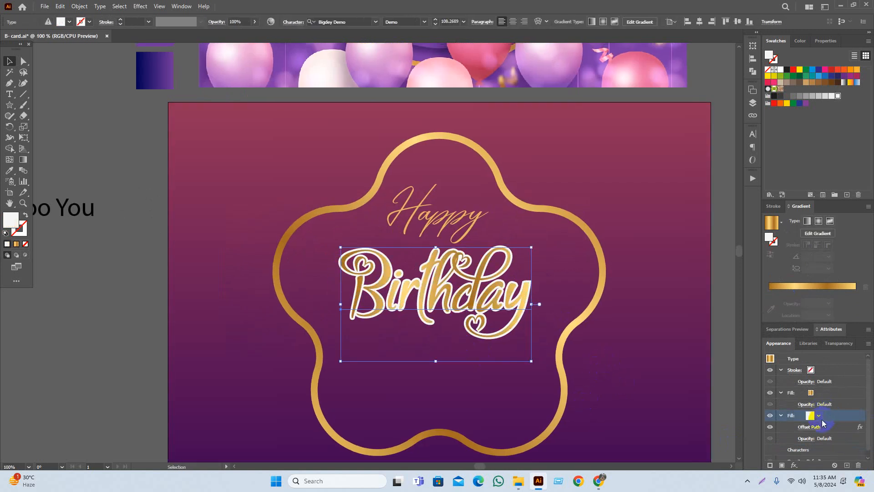
click(809, 426)
double_click(651, 138)
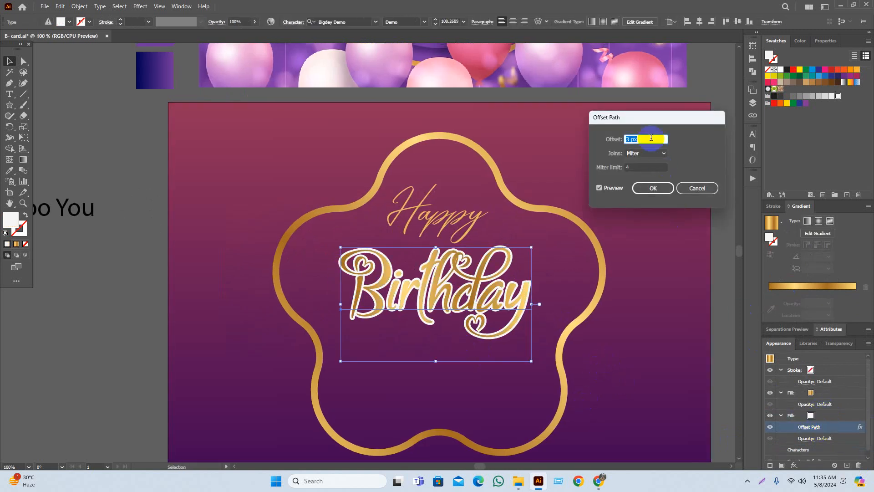
key(Up)
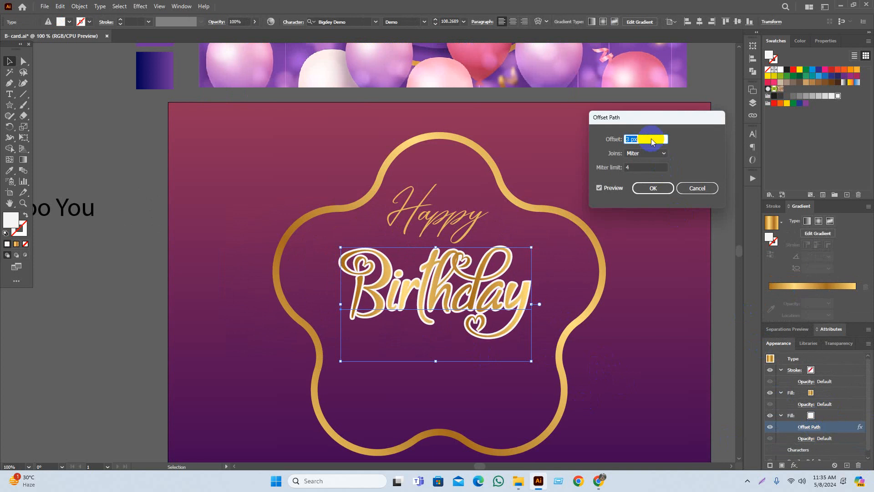
click(653, 188)
click(124, 310)
Move the Too You text from beside the artboard into the flower frame, just below the word Birthday.
scroll(417, 332, down, 2)
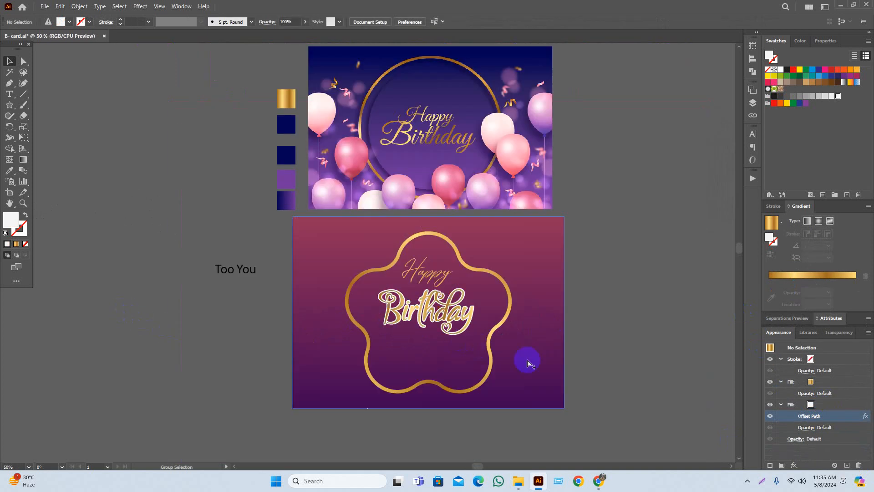
drag(639, 315, 658, 356)
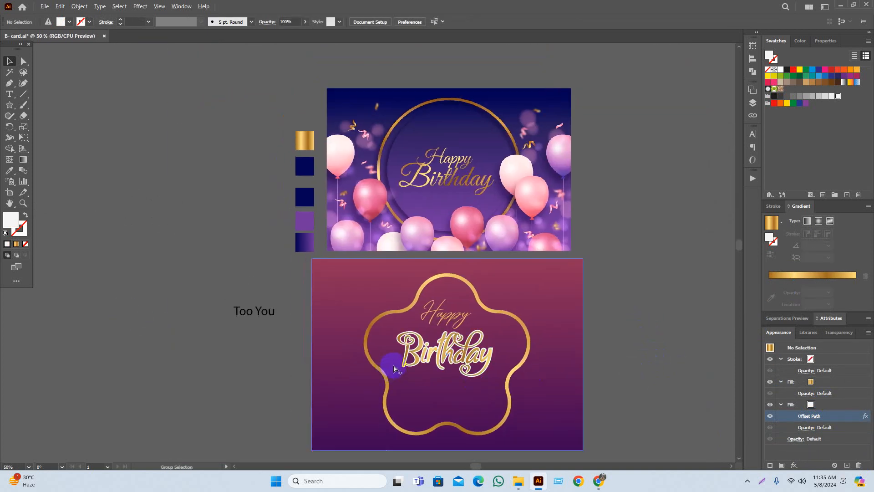
scroll(392, 367, up, 1)
drag(476, 413, 472, 391)
drag(214, 271, 453, 362)
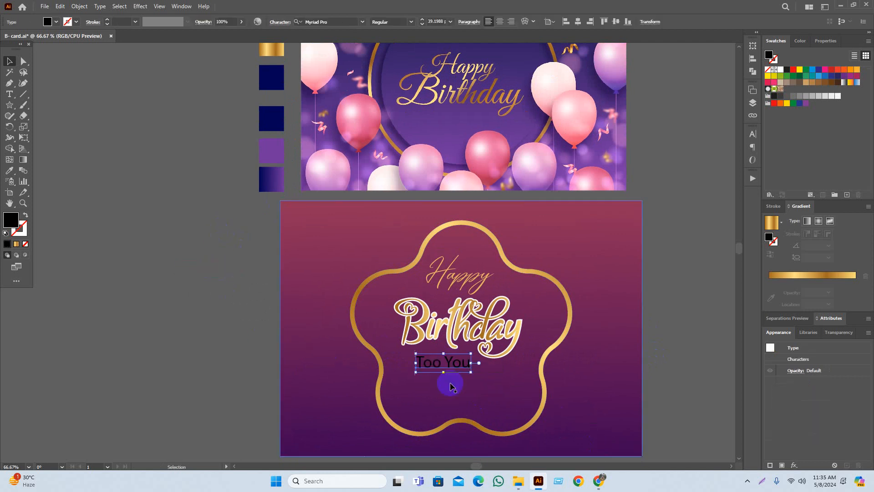
Set the font of the Too You text to Andasia.
scroll(517, 303, up, 2)
click(359, 24)
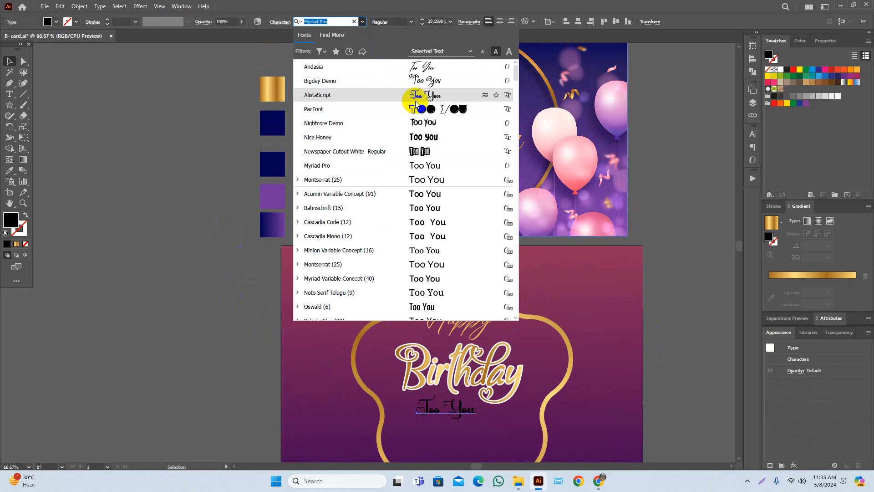
scroll(437, 228, down, 10)
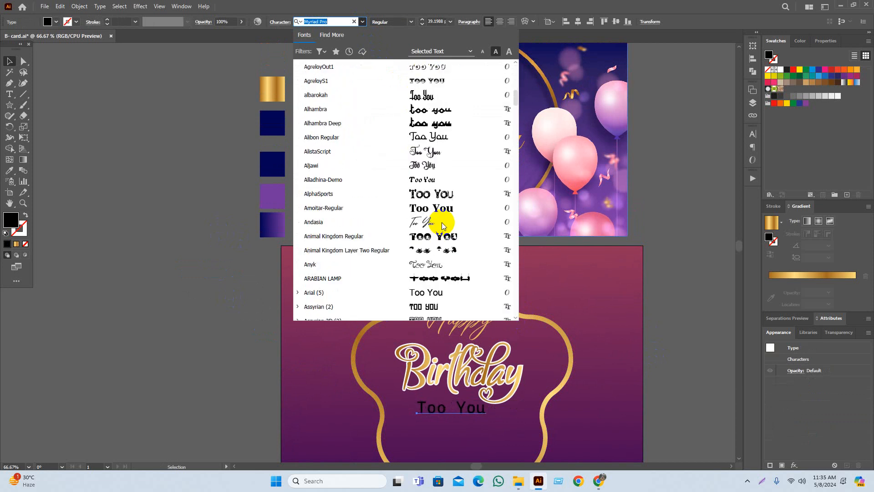
click(435, 223)
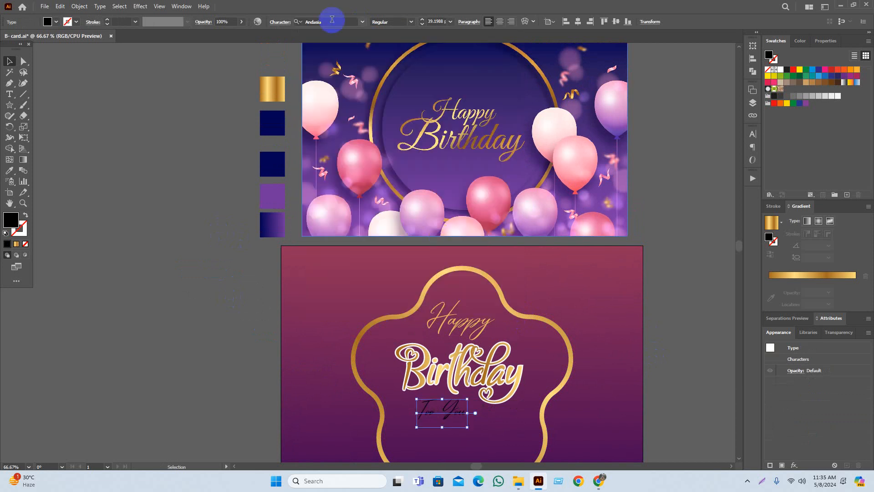
Preview other script and display fonts on the Too You text and apply Galactic Adventure PERSONAL.
click(362, 21)
scroll(450, 262, down, 8)
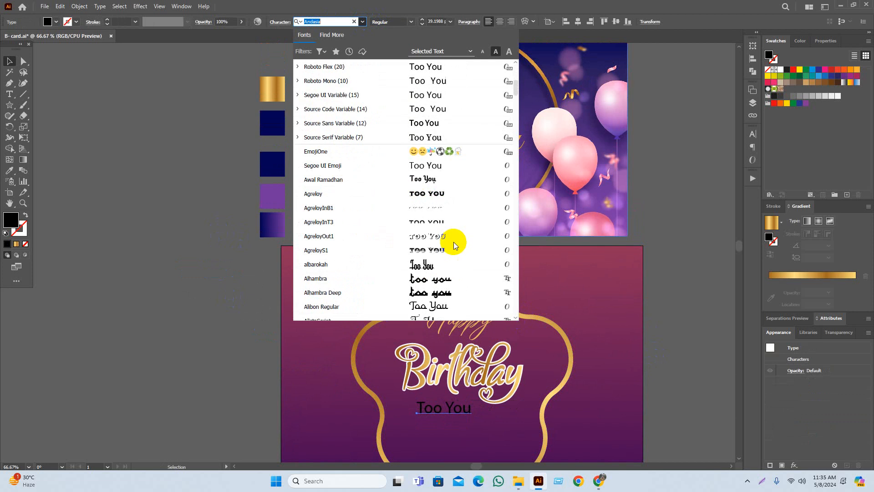
scroll(428, 288, down, 5)
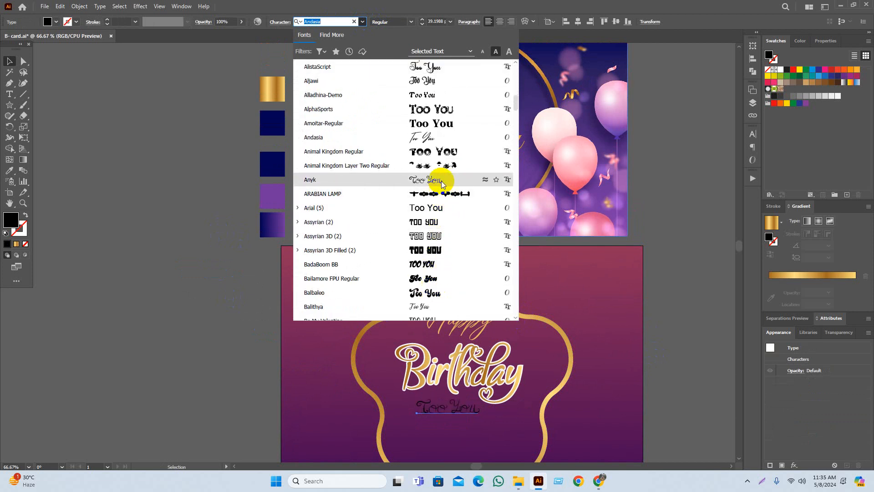
scroll(444, 218, down, 3)
scroll(446, 254, down, 3)
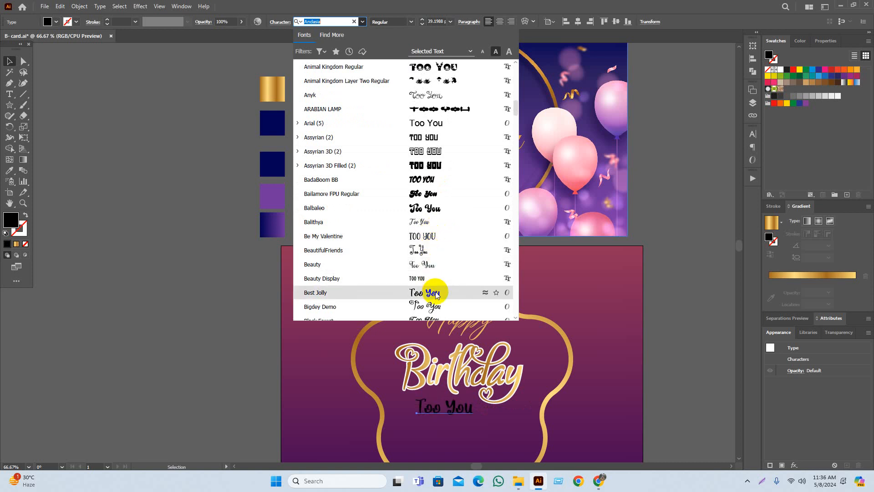
scroll(434, 296, down, 3)
scroll(435, 296, down, 3)
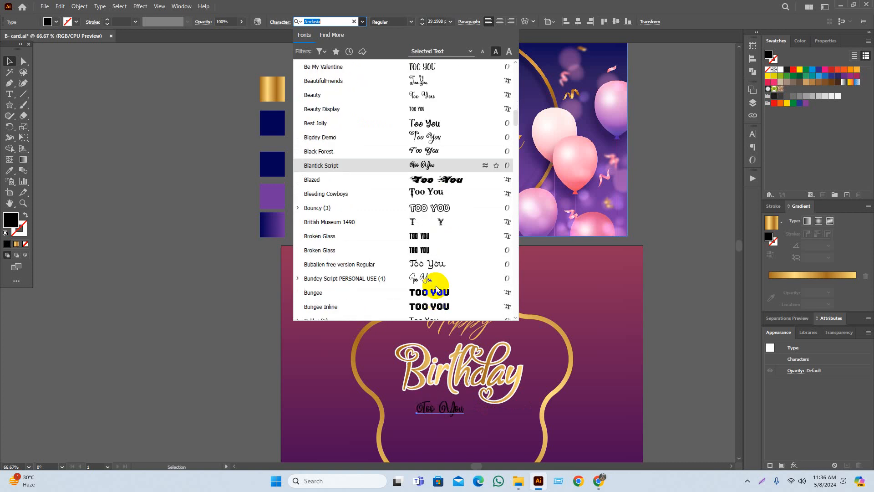
scroll(438, 272, down, 4)
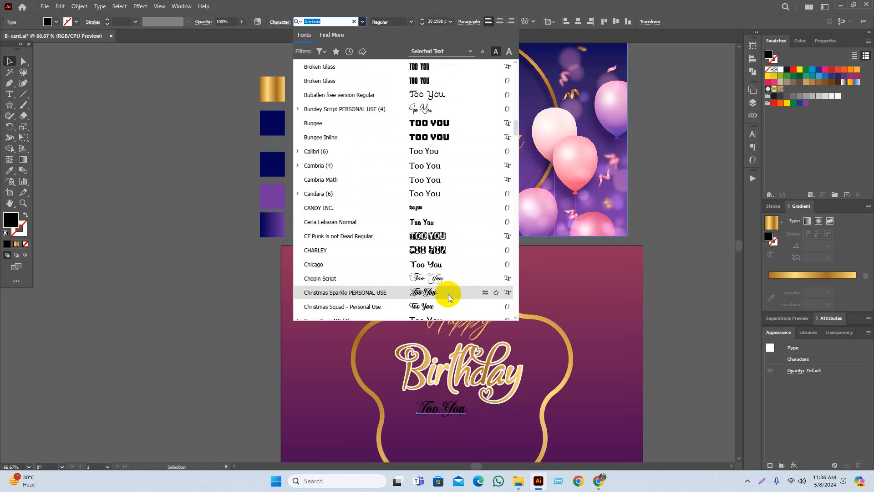
scroll(448, 294, down, 4)
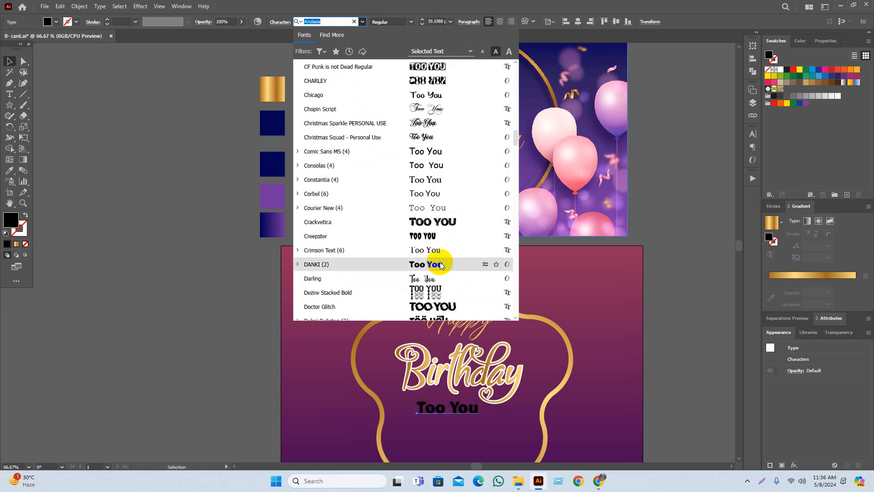
scroll(440, 266, down, 2)
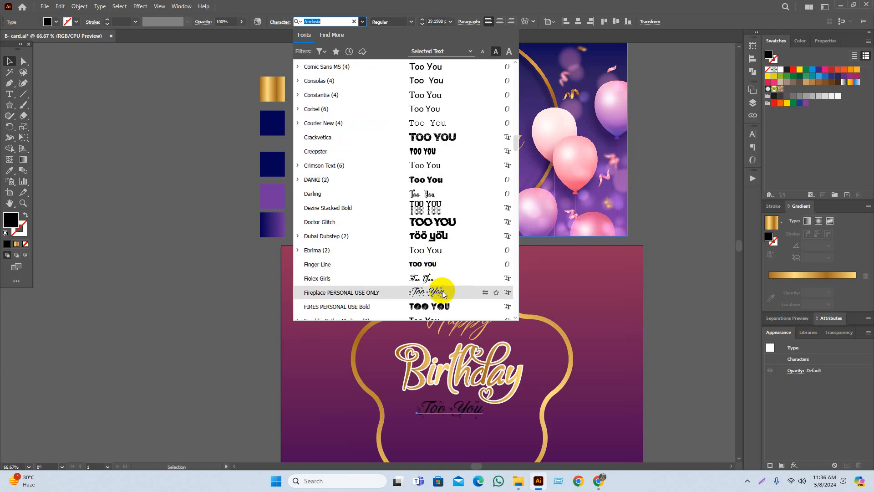
scroll(442, 292, down, 3)
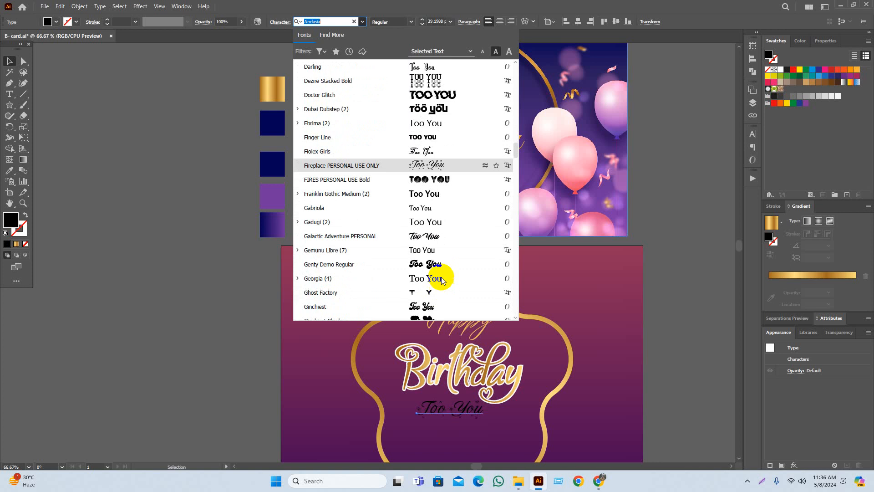
click(431, 239)
click(159, 401)
Fill the Too You text with the lightest near-white grey swatch.
scroll(189, 242, down, 3)
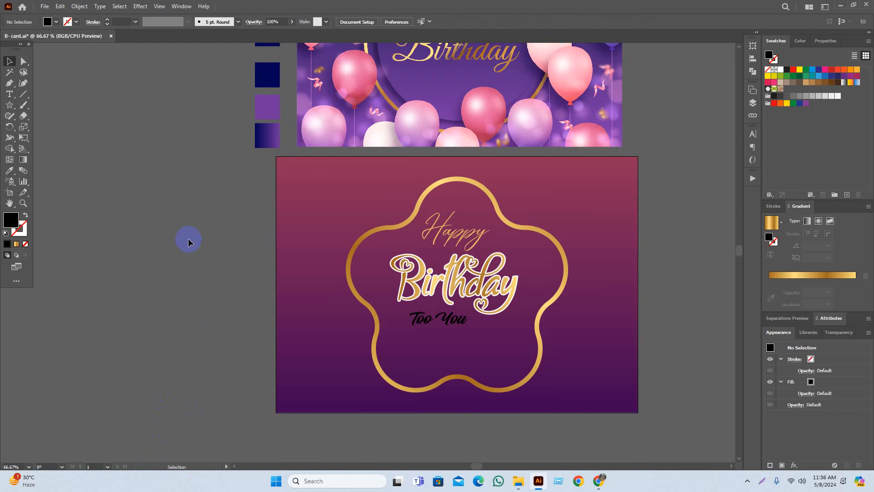
click(437, 318)
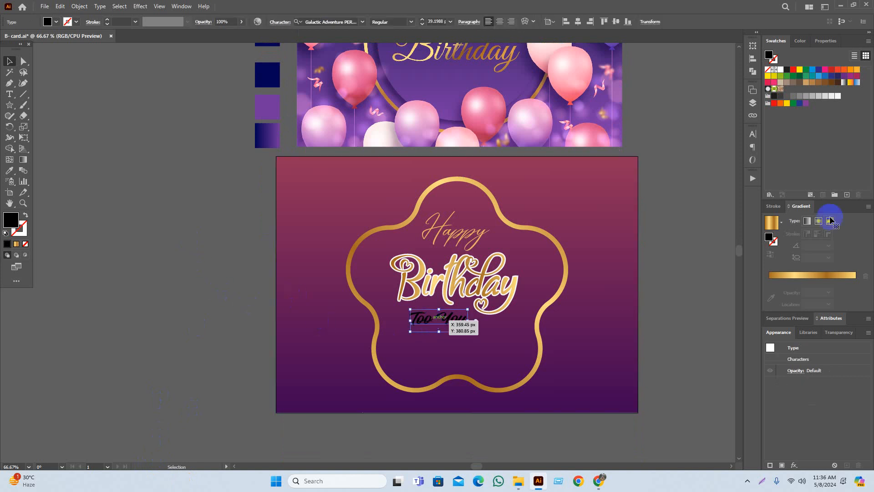
click(839, 97)
click(685, 278)
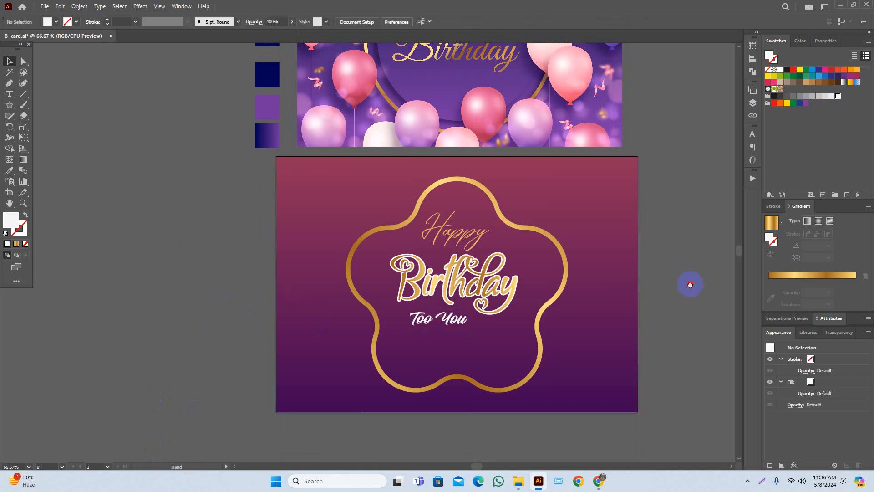
Enlarge the Too You text proportionally under Birthday to a font size of about 47.65 pt.
scroll(450, 336, up, 2)
click(448, 326)
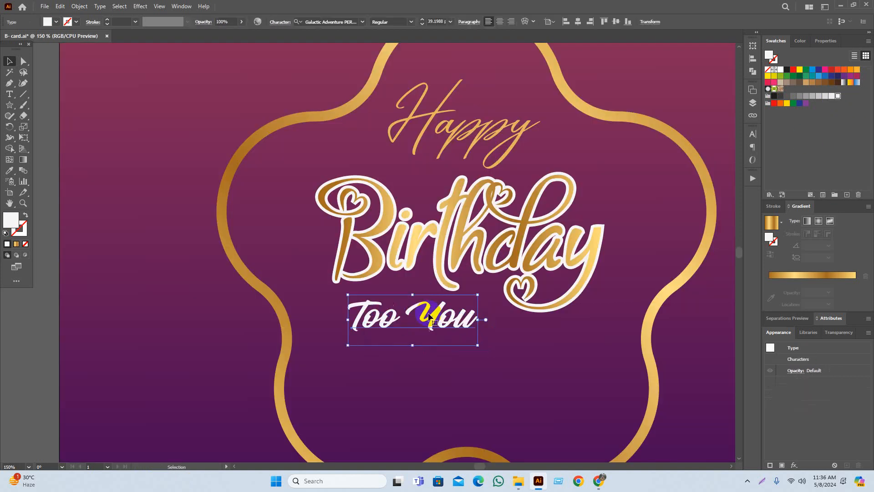
drag(503, 321, 486, 329)
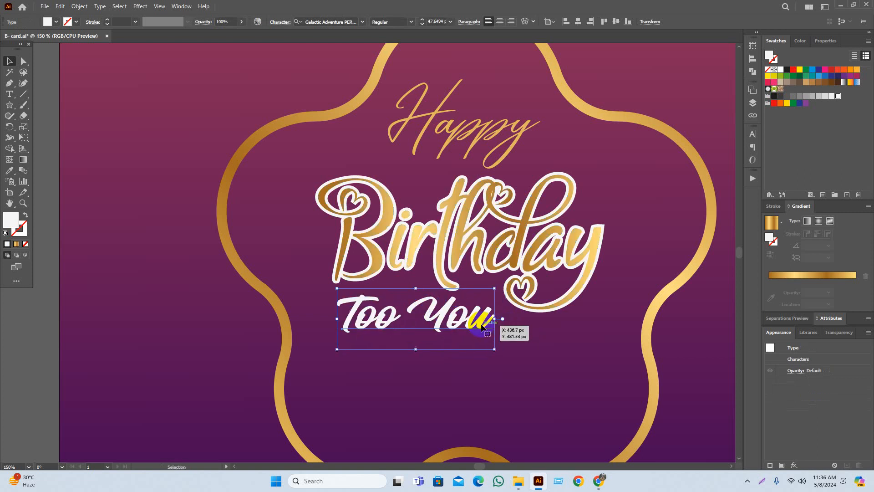
scroll(507, 325, down, 2)
click(692, 325)
Show the group of purple-to-pink gradient flower shapes inside the gold frame, behind the lettering.
drag(688, 300, 647, 334)
drag(668, 278, 648, 303)
scroll(670, 339, up, 1)
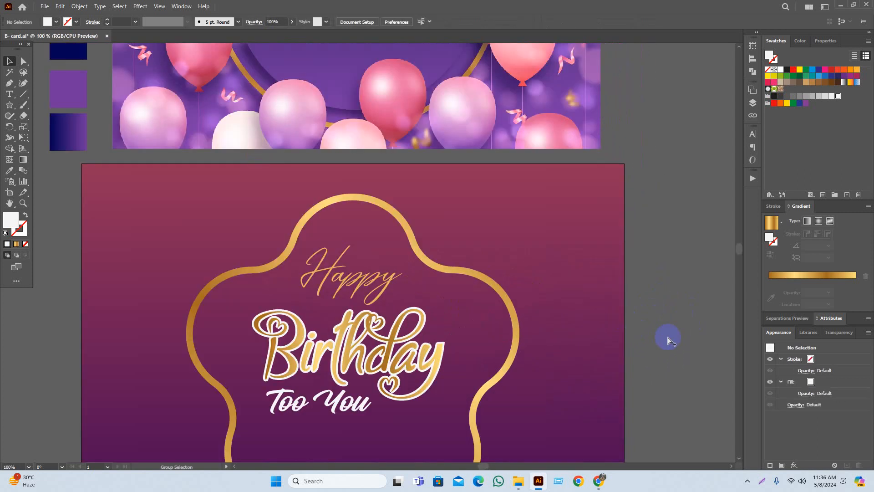
scroll(667, 306, down, 2)
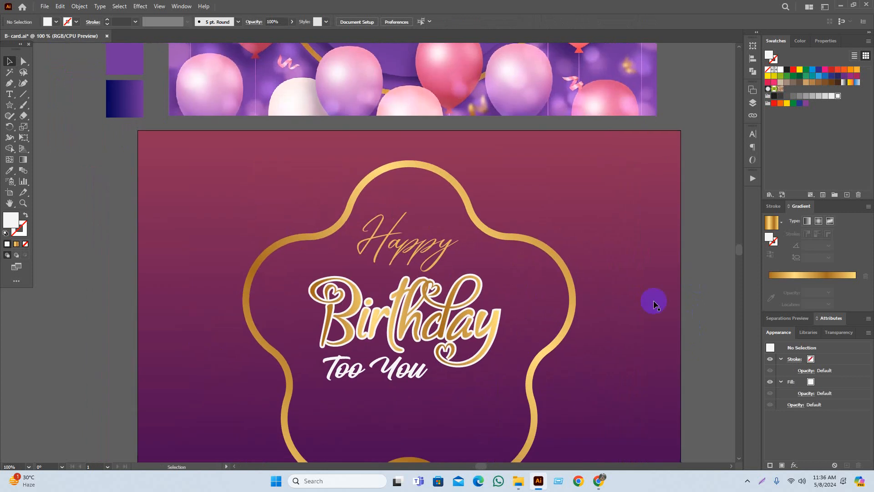
drag(690, 378, 656, 357)
click(547, 337)
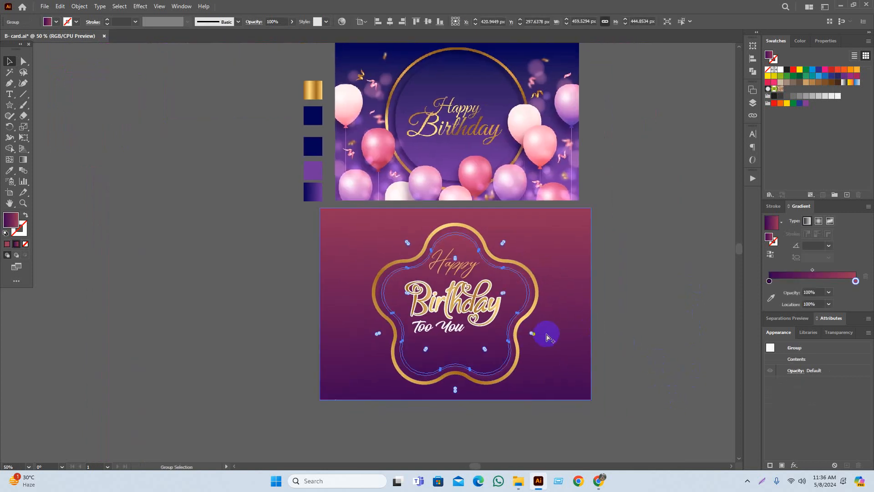
click(651, 342)
scroll(501, 401, up, 1)
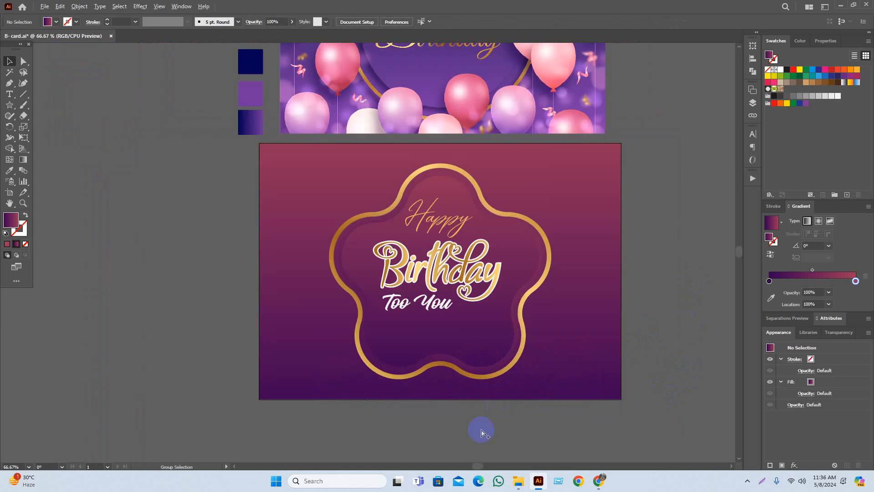
drag(486, 428, 482, 447)
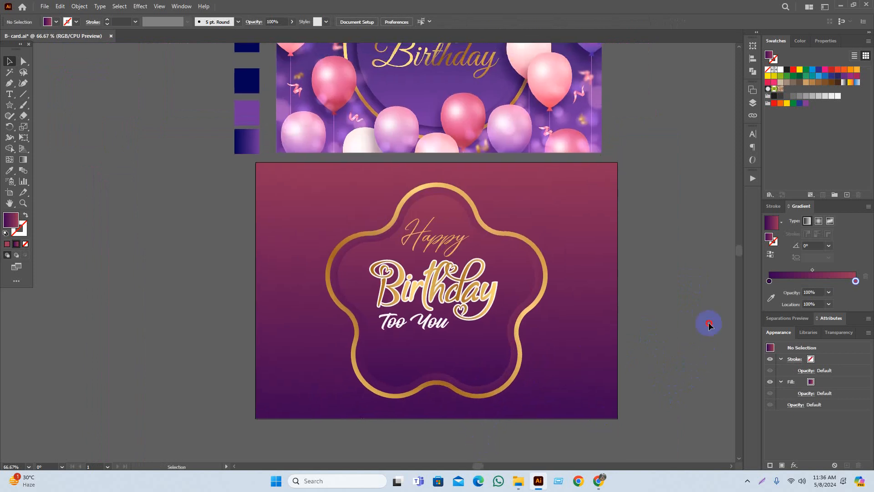
scroll(680, 318, up, 1)
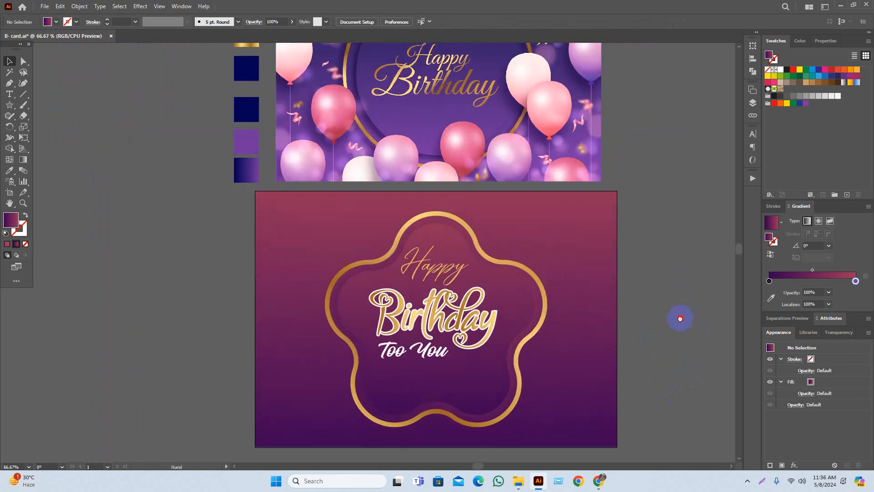
Scale the larger of the two inner gradient flower shapes down slightly about its centre.
click(523, 299)
scroll(523, 299, up, 1)
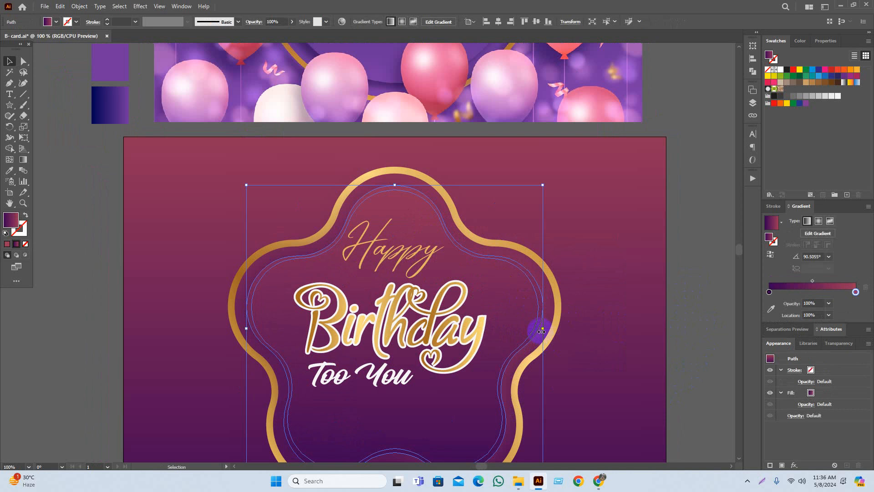
drag(542, 331, 541, 331)
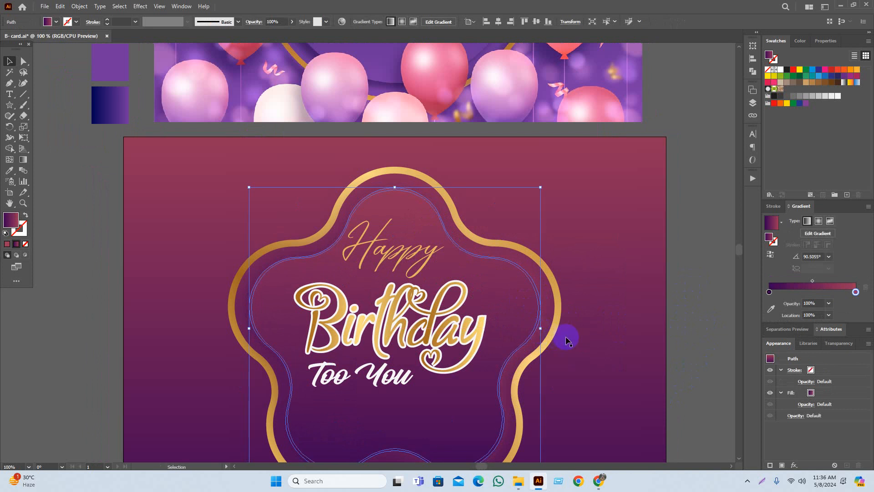
click(707, 318)
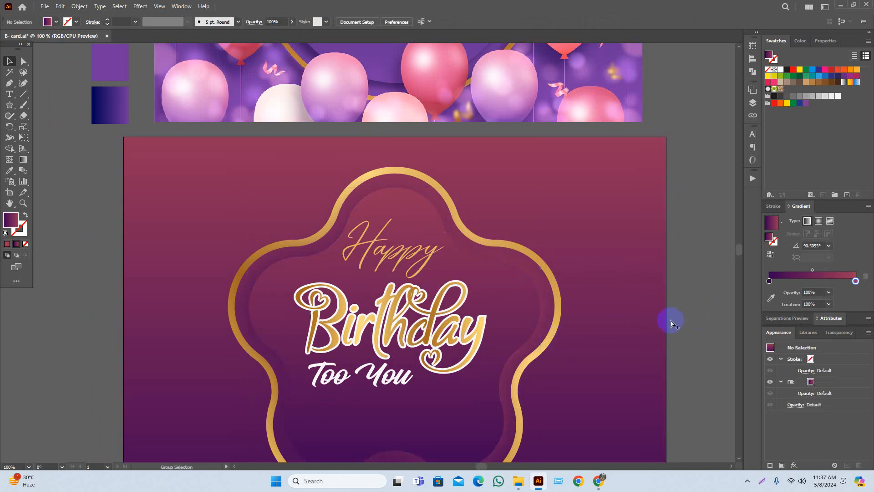
scroll(670, 323, down, 2)
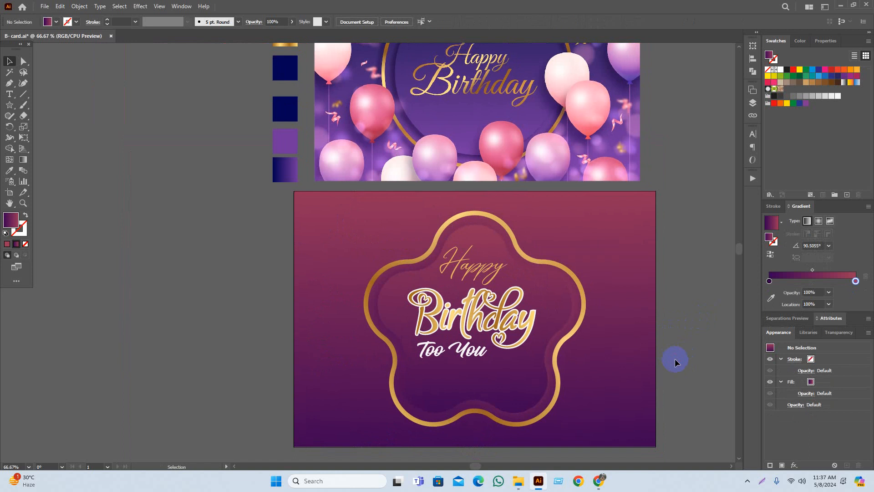
mouse_move(675, 359)
mouse_down()
mouse_move(663, 357)
mouse_move(683, 349)
mouse_move(667, 357)
mouse_up()
scroll(669, 366, down, 1)
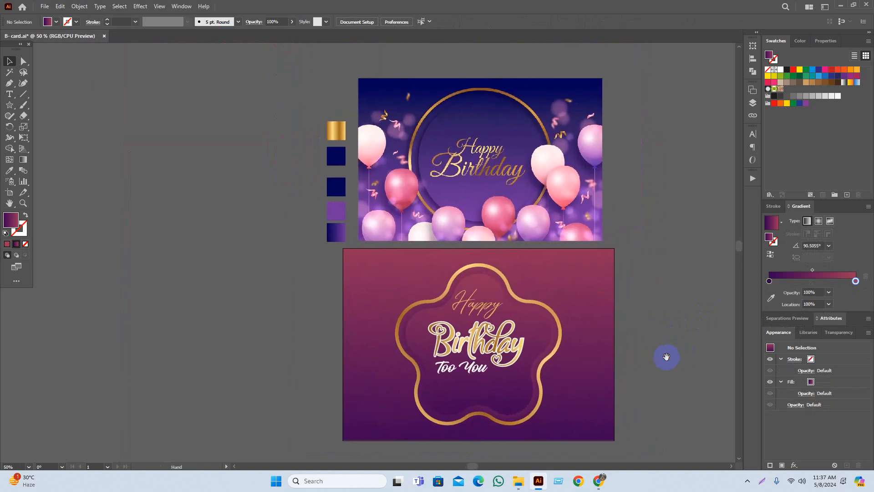
drag(591, 413, 586, 390)
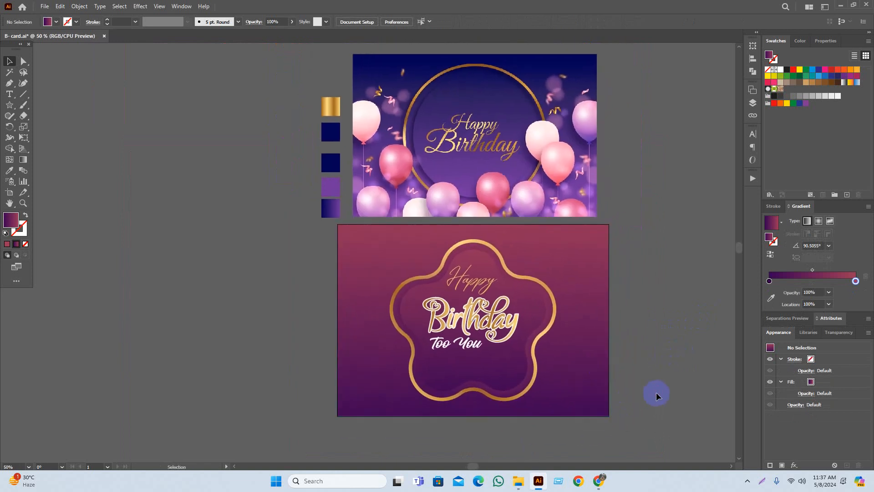
drag(559, 170, 552, 157)
drag(237, 152, 222, 177)
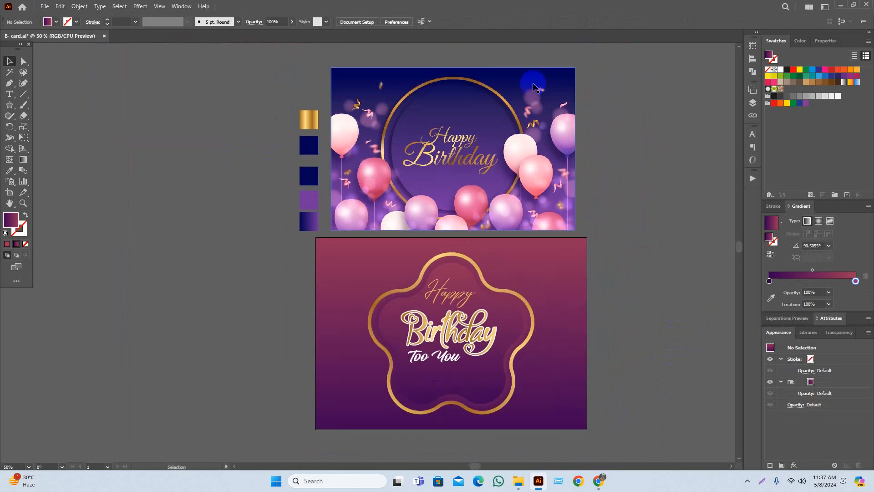
drag(218, 289, 212, 293)
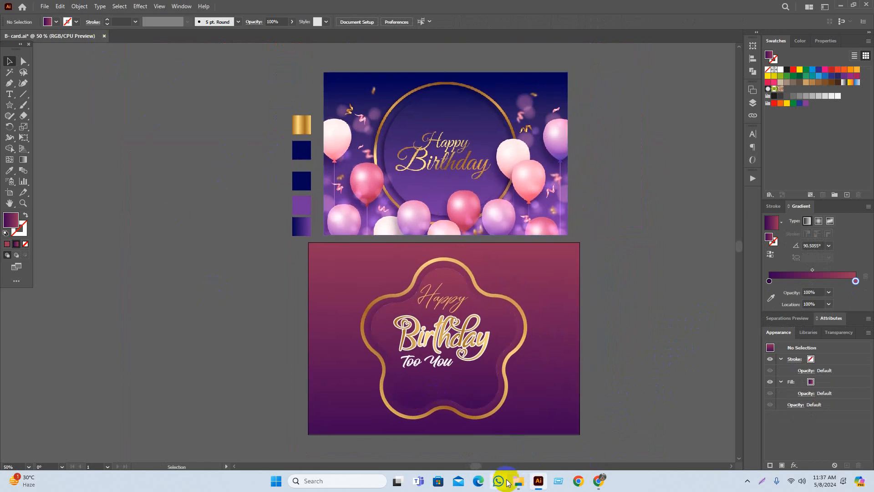
click(21, 7)
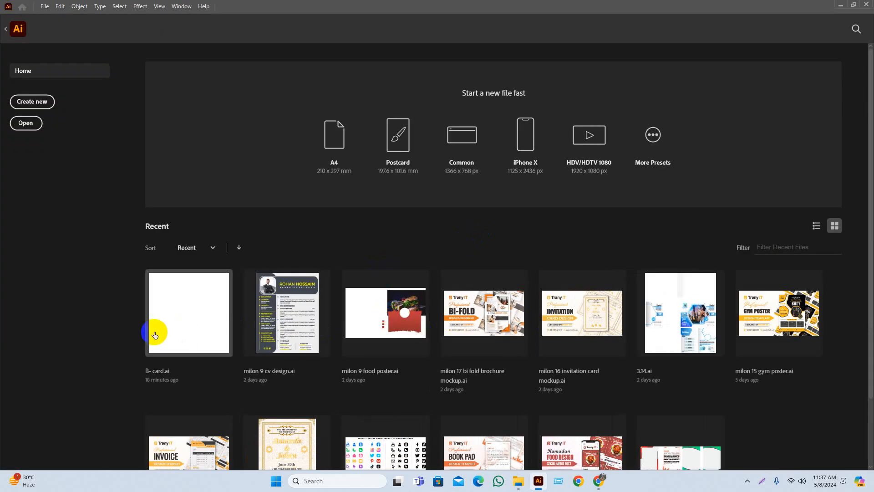
scroll(645, 356, down, 2)
scroll(647, 356, up, 2)
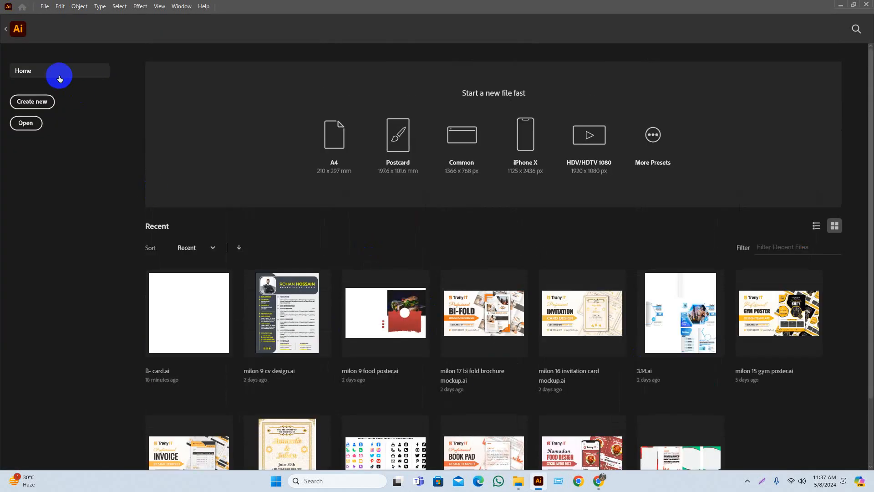
click(6, 29)
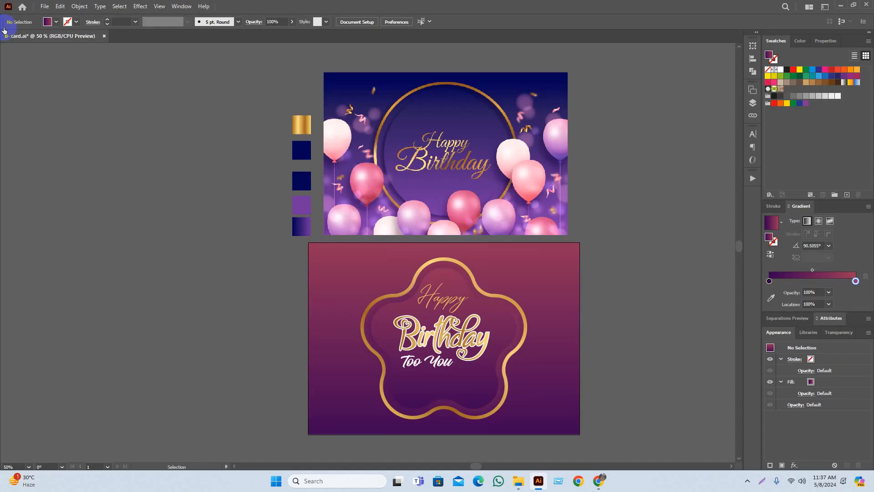
Open the birthday balloon Illustrator file from Local Disk (E:).
click(518, 481)
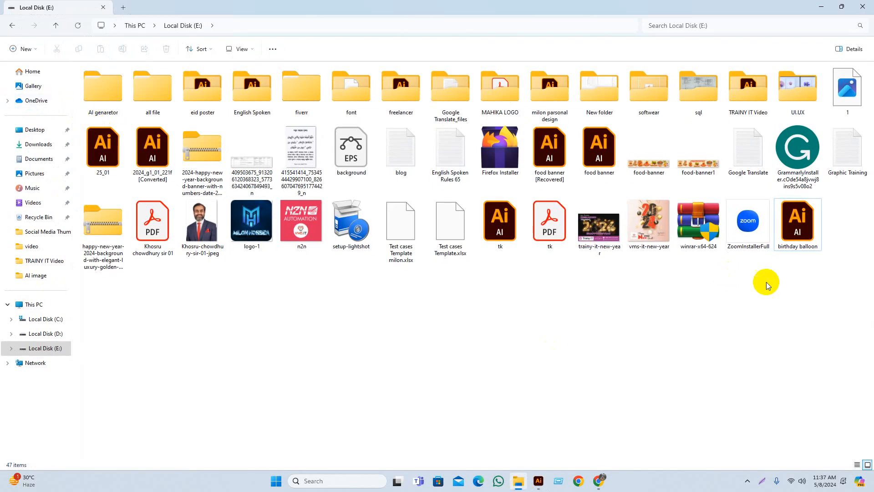
double_click(791, 251)
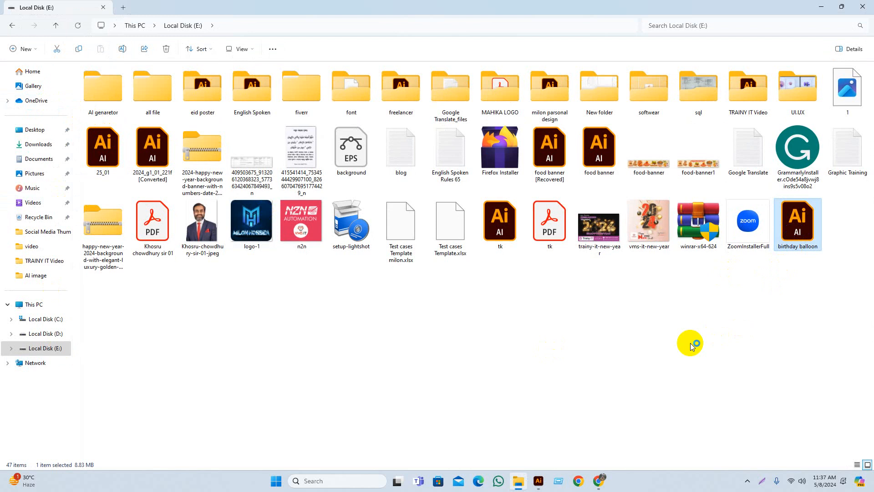
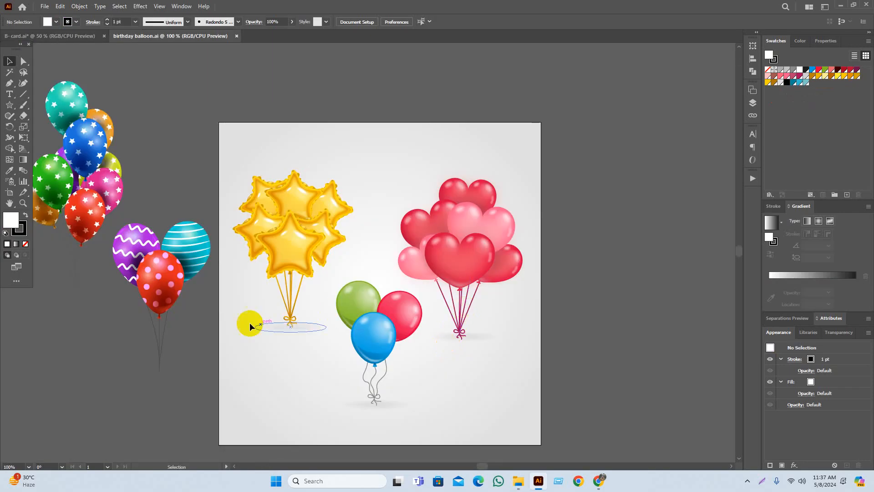
drag(250, 322, 298, 324)
Move the patterned three-balloon group to the artboard's top edge and the star-dotted balloon cluster to its right edge.
drag(250, 273, 471, 135)
click(628, 59)
drag(221, 137, 636, 283)
click(733, 361)
scroll(696, 355, down, 2)
scroll(697, 355, right, 2)
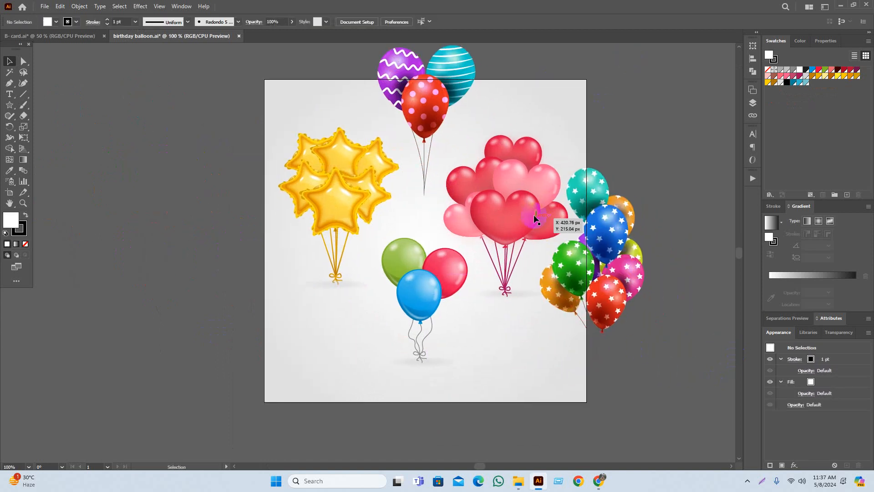
Move the plain green, red and blue balloons to the artboard's lower left and the star-dotted cluster to its lower centre.
drag(537, 218, 528, 207)
click(529, 360)
drag(425, 296, 312, 305)
click(716, 320)
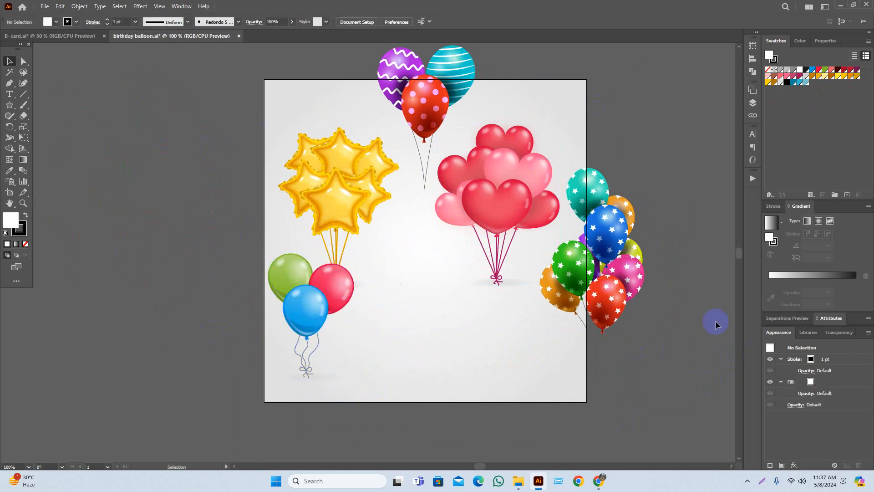
drag(567, 274, 438, 280)
click(622, 381)
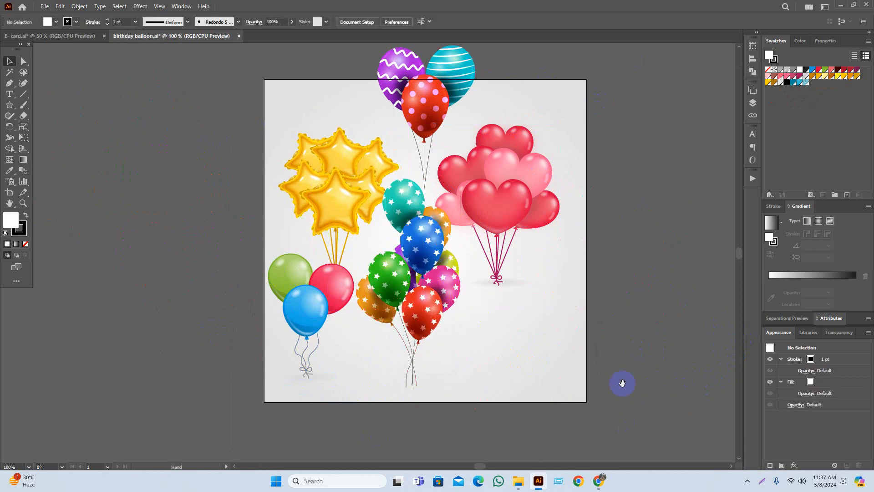
drag(622, 381, 646, 379)
drag(448, 297, 452, 296)
click(684, 333)
drag(666, 310, 683, 317)
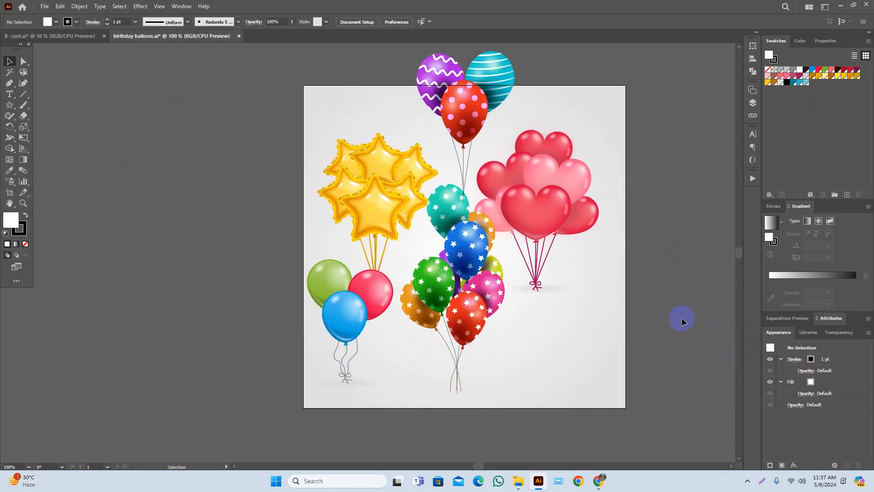
Examine the gold star, heart-shaped, plain and star-dotted balloon groups up close.
click(362, 199)
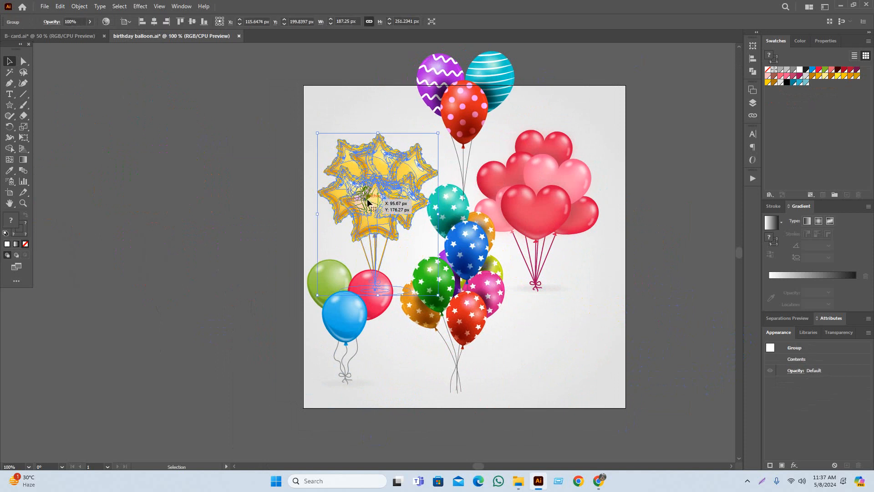
scroll(361, 185, up, 1)
click(650, 214)
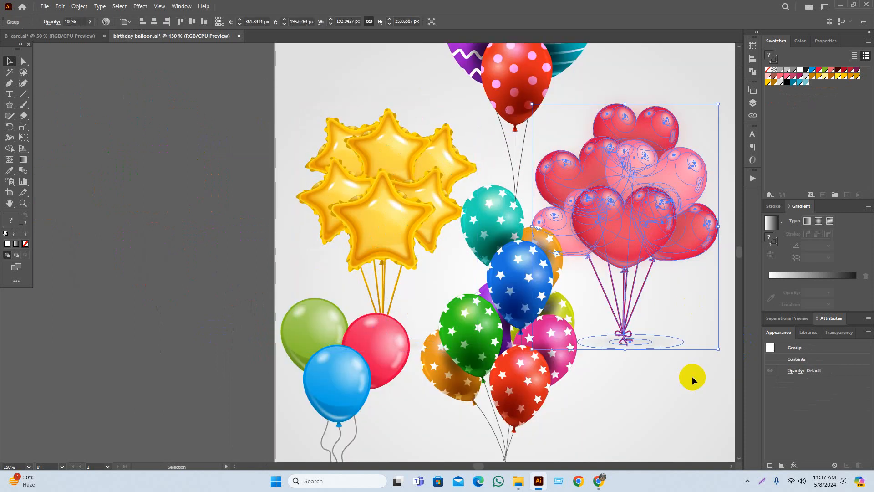
click(677, 399)
drag(687, 405, 650, 396)
drag(615, 250, 596, 236)
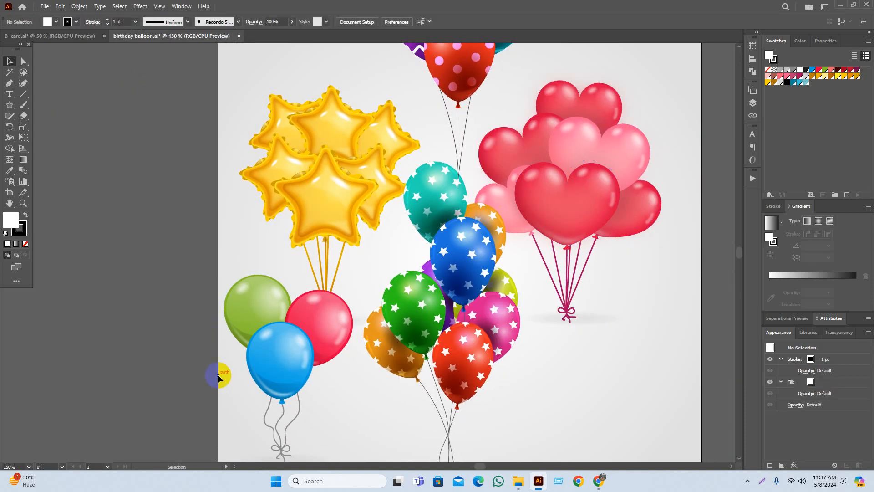
click(282, 333)
click(702, 409)
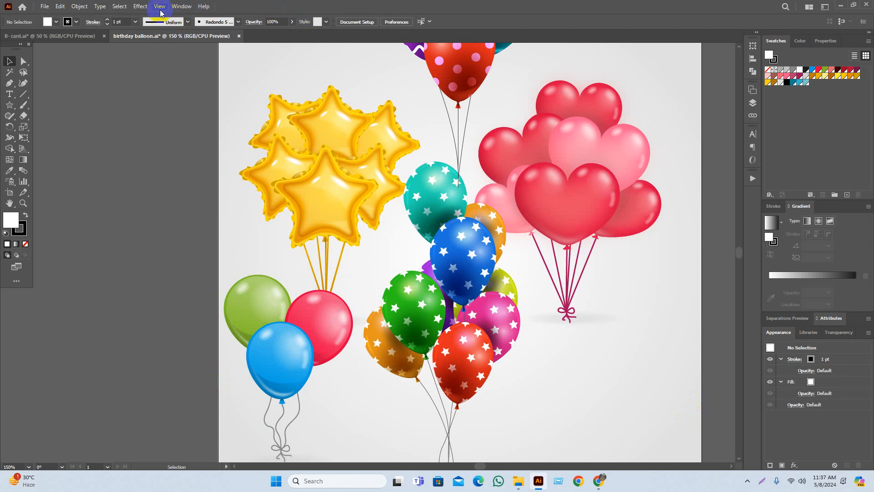
click(611, 249)
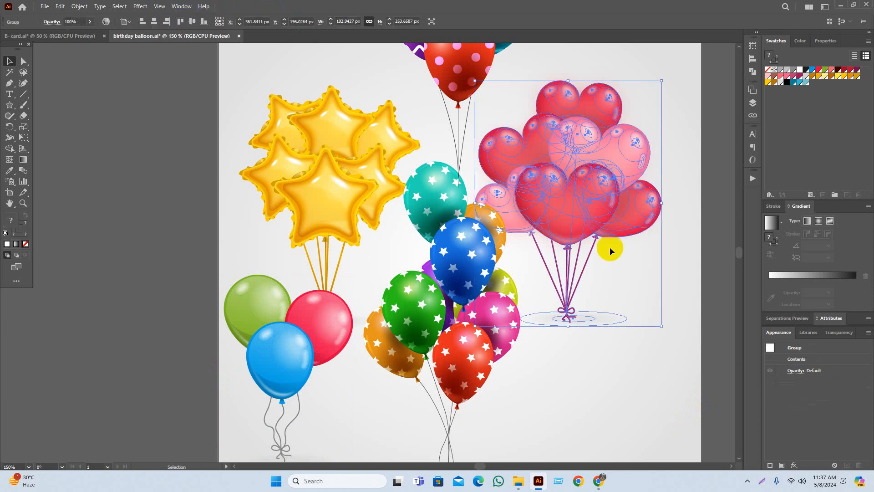
click(631, 389)
click(566, 172)
click(539, 416)
scroll(656, 364, right, 1)
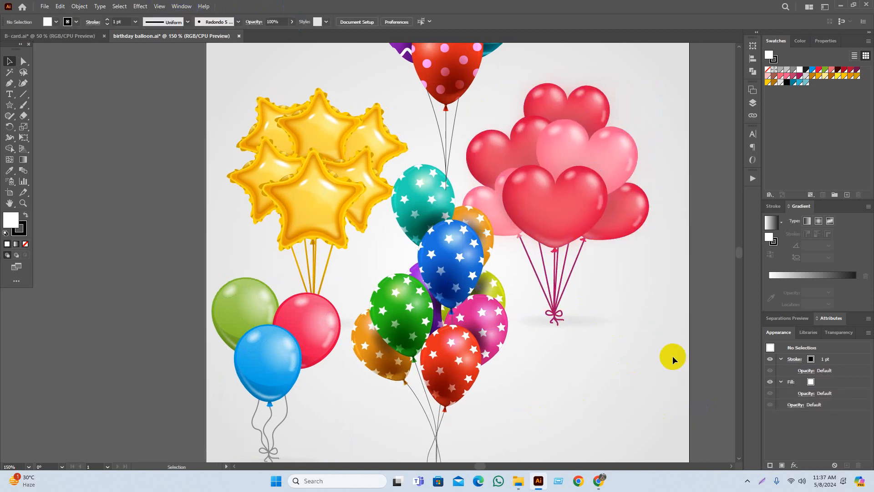
drag(684, 358, 679, 362)
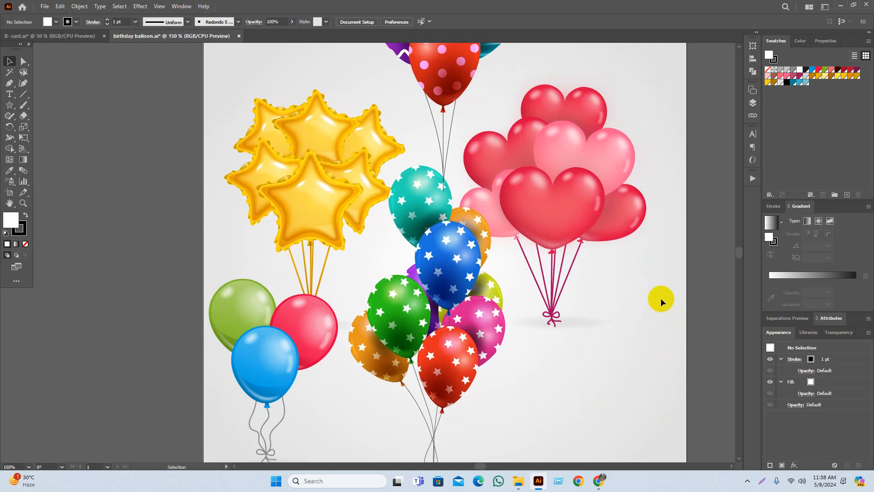
drag(660, 298, 629, 336)
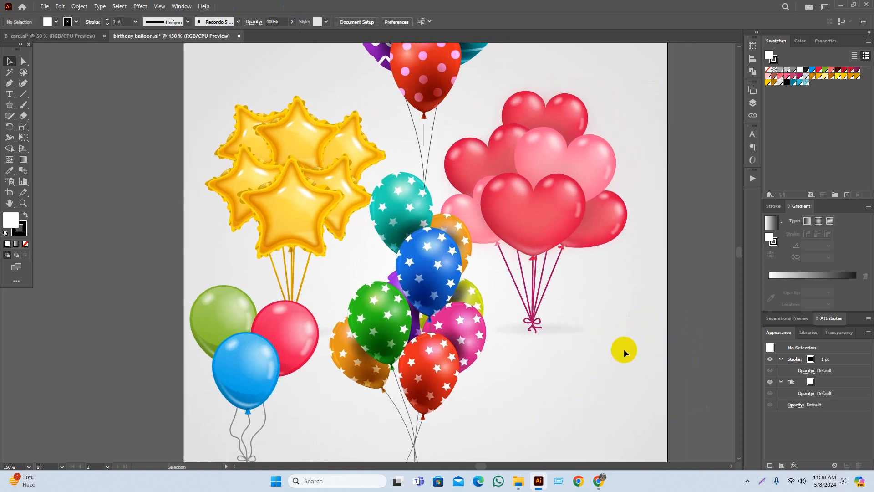
drag(567, 380, 574, 365)
drag(536, 391, 573, 368)
click(306, 311)
click(578, 352)
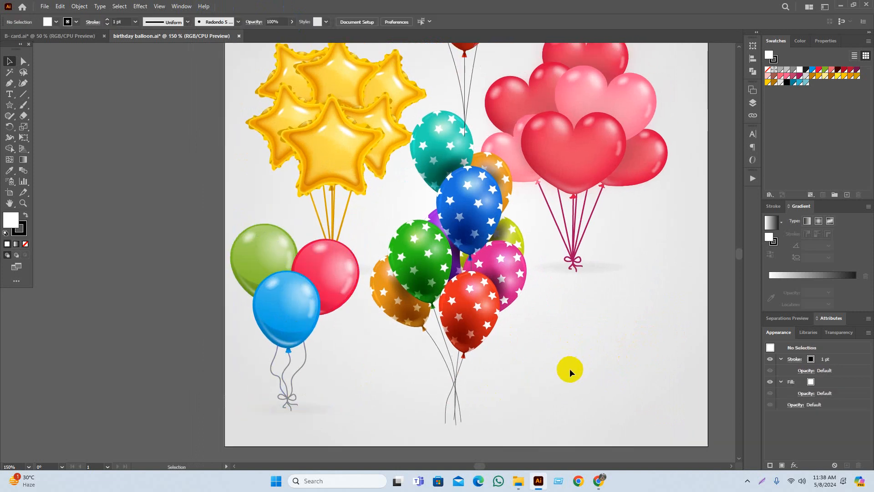
Copy the gold star and heart balloon groups into B- card.ai and place them to the right of the card.
drag(598, 339, 580, 395)
scroll(595, 378, down, 1)
click(558, 277)
shift+click(390, 274)
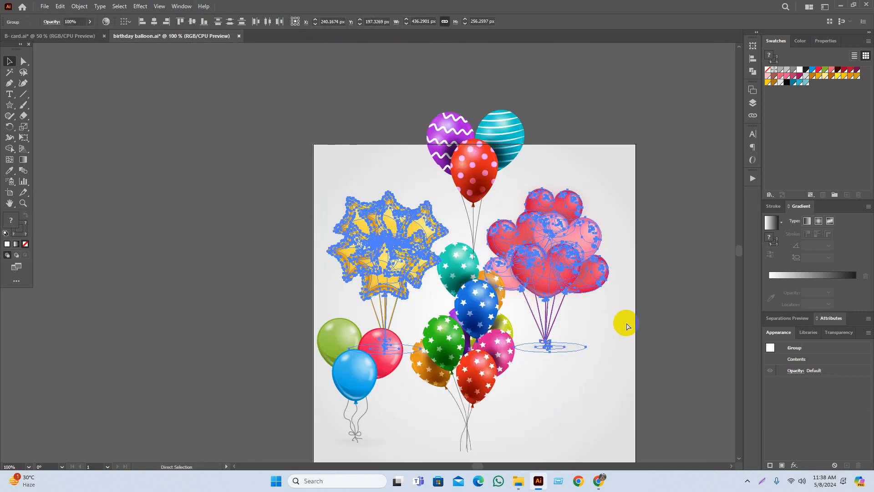
click(55, 36)
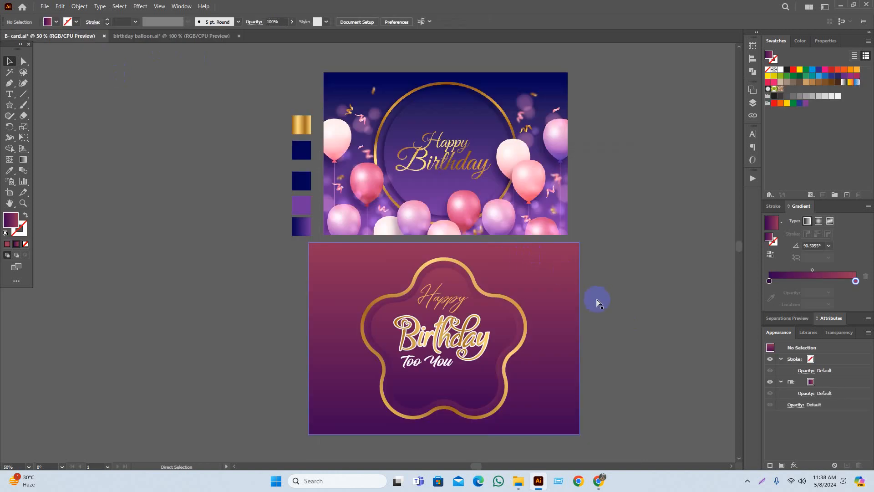
key(ctrl+v)
drag(404, 279, 700, 264)
click(669, 347)
click(630, 254)
shift+click(702, 244)
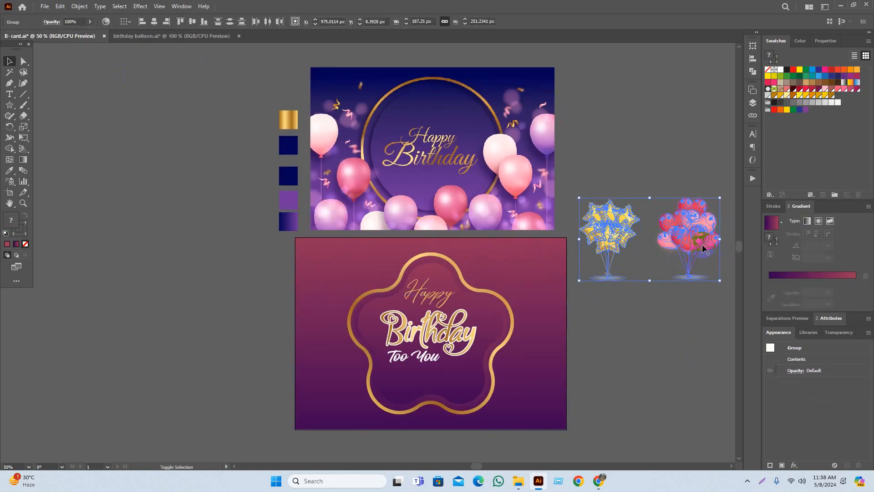
click(670, 365)
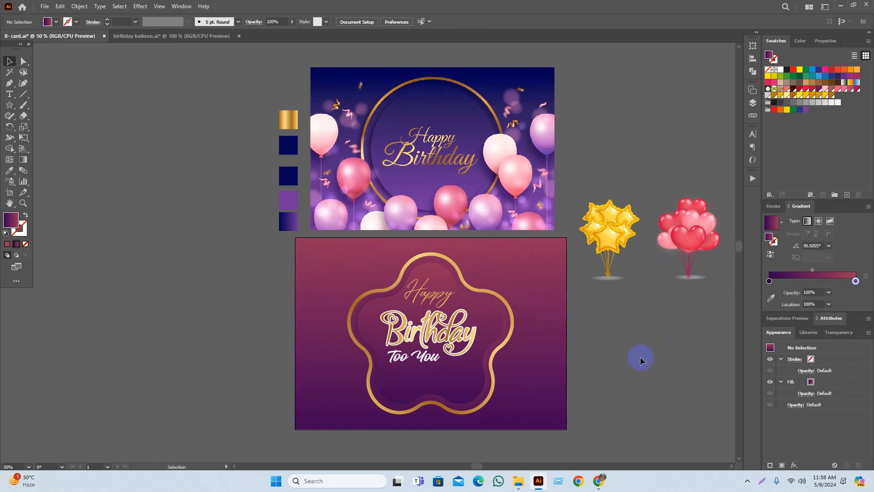
drag(639, 349, 658, 343)
Copy the star-dotted, plain and patterned balloon groups into B- card.ai and place them to the left of the card.
scroll(658, 324, up, 1)
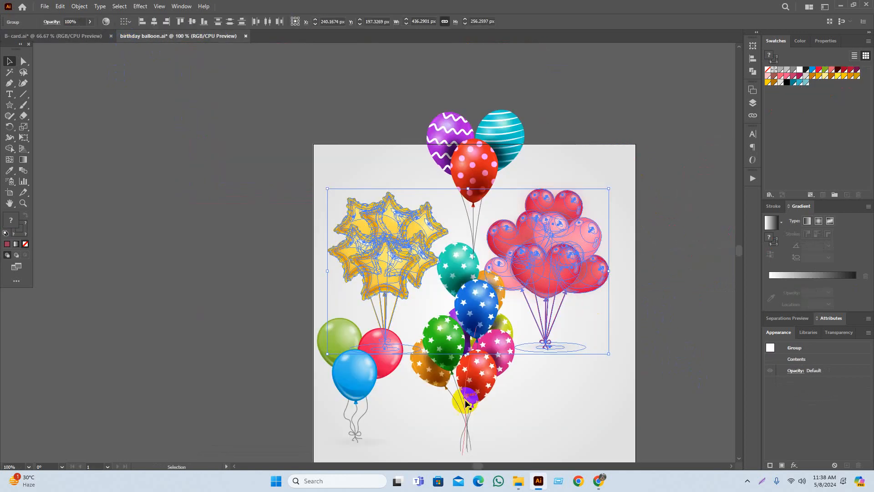
click(441, 378)
shift+click(351, 386)
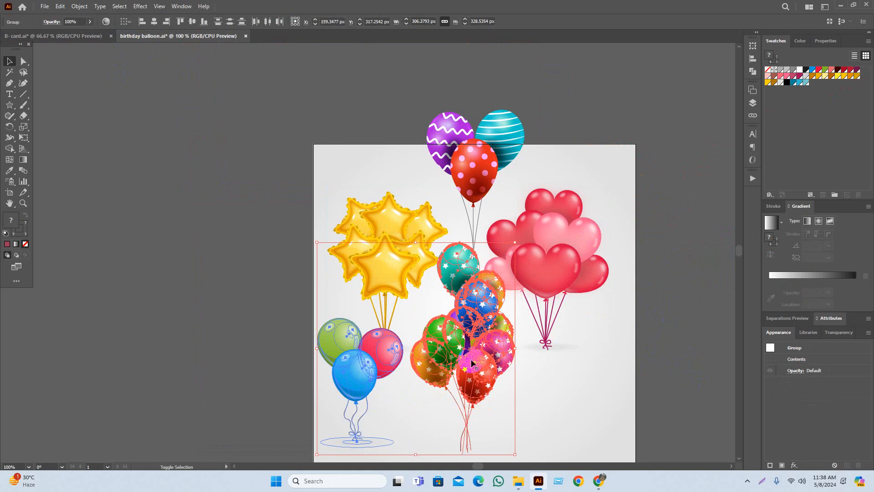
shift+click(483, 191)
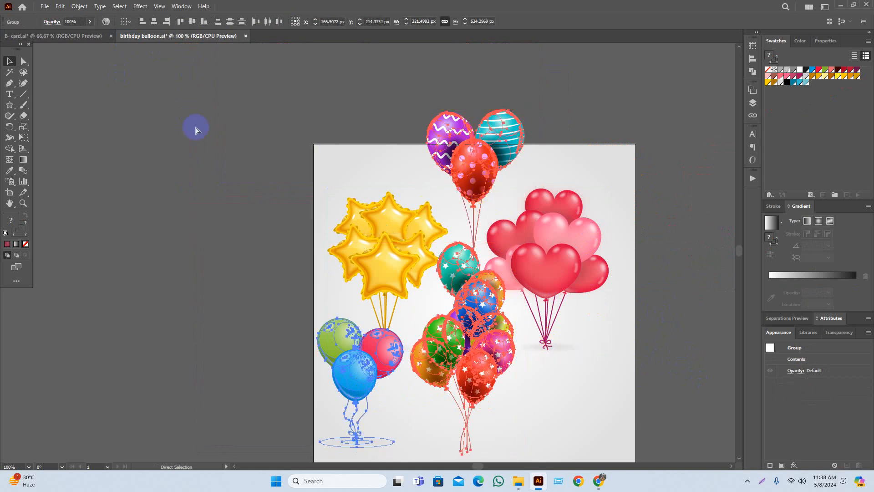
key(ctrl+c)
click(88, 36)
key(ctrl+v)
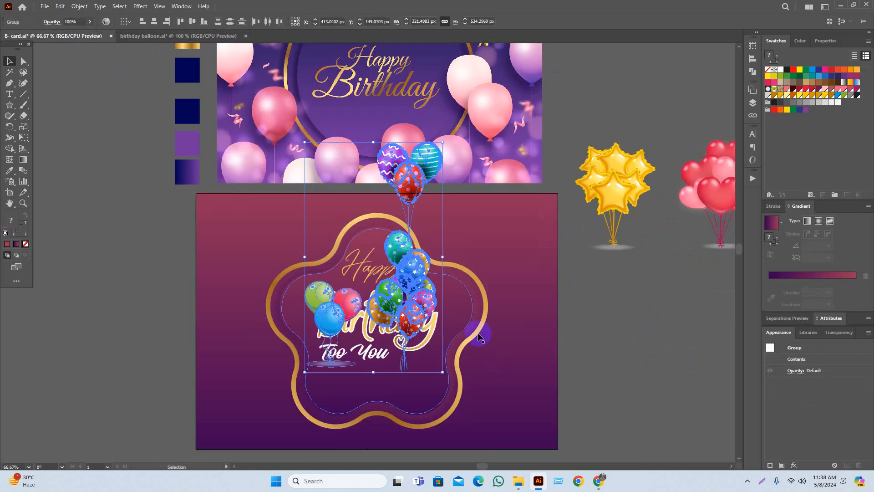
drag(415, 297, 130, 303)
Ungroup the three pasted balloon groups left of the card.
right_click(142, 237)
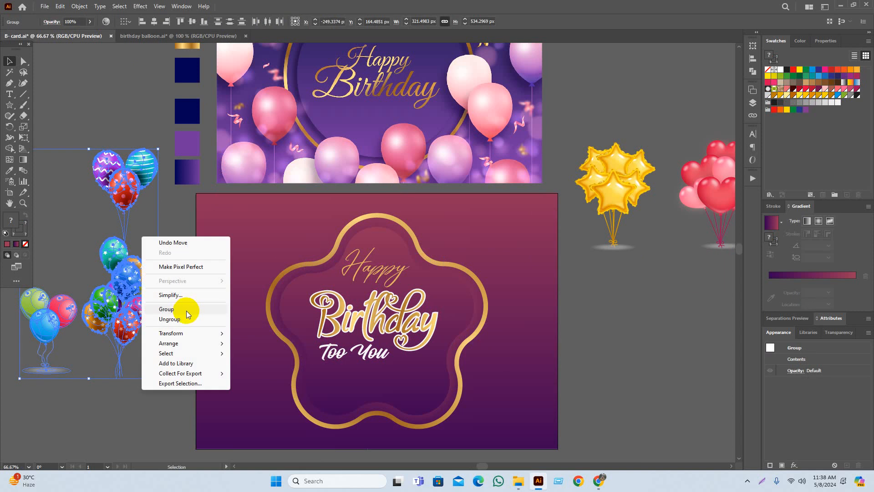
click(178, 319)
click(153, 370)
drag(189, 246, 229, 235)
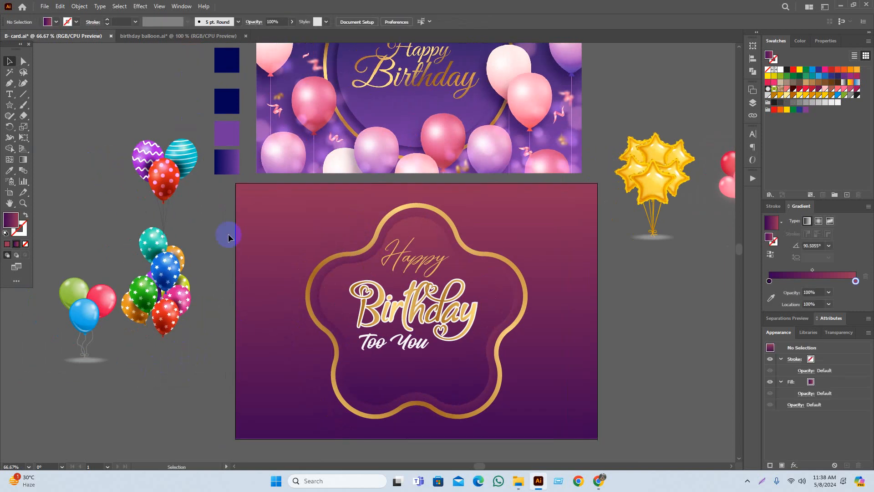
click(170, 198)
mouse_move(167, 184)
mouse_down()
mouse_move(214, 215)
mouse_move(260, 221)
mouse_up()
click(183, 264)
key(ctrl+z)
Move the red polka-dot balloon and its string out of the patterned balloon group to its upper left.
click(203, 322)
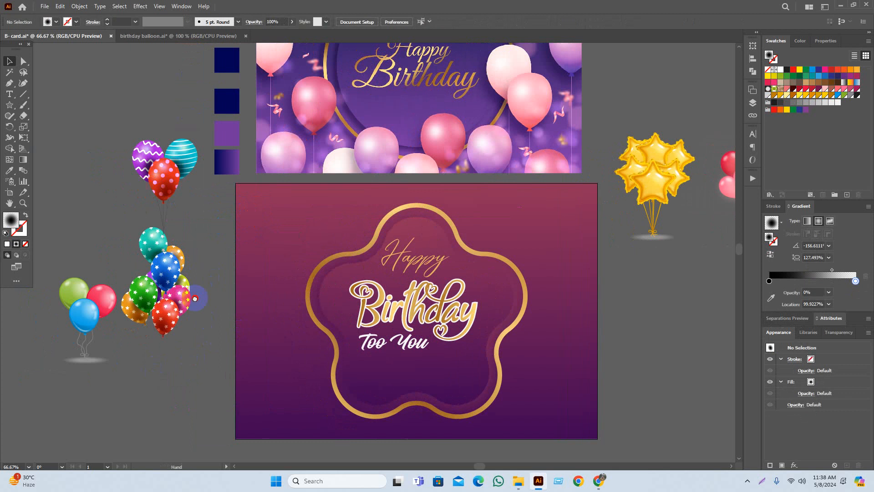
drag(93, 203, 162, 269)
scroll(191, 252, up, 4)
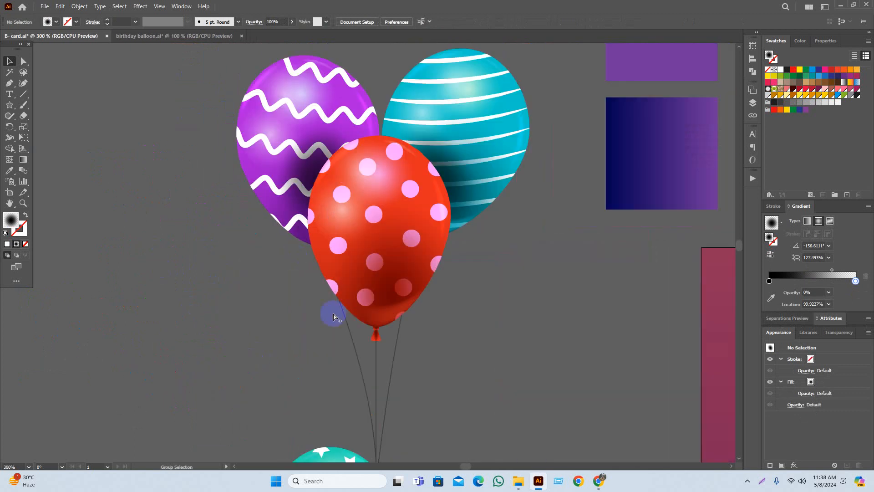
click(376, 363)
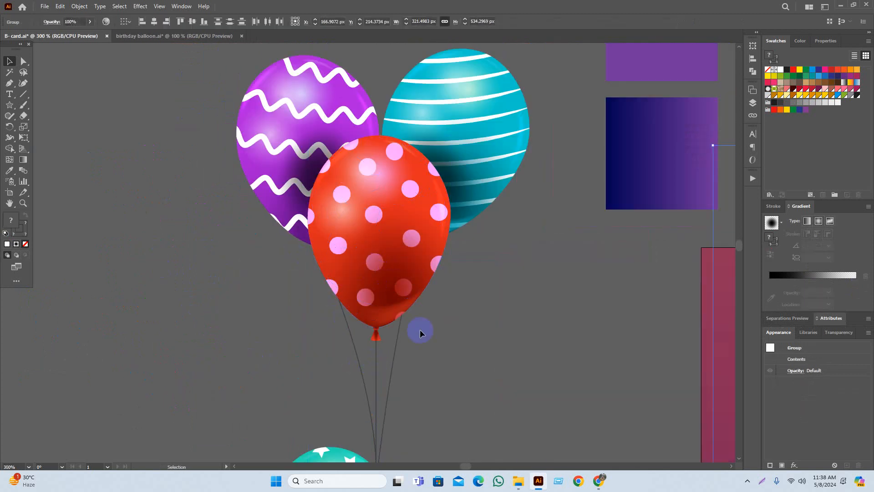
click(409, 346)
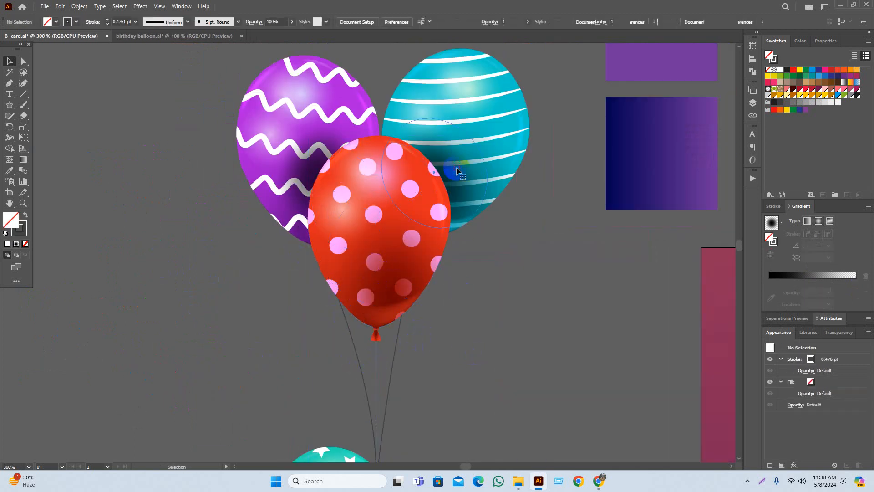
click(493, 113)
click(402, 261)
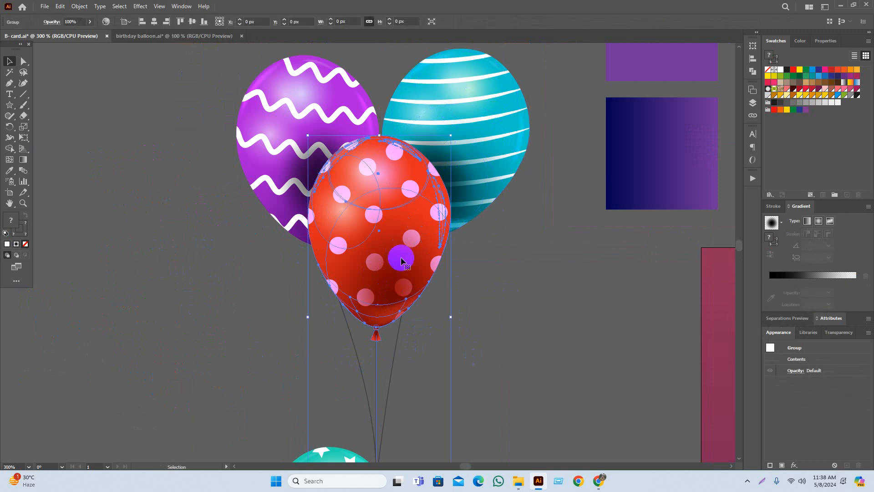
drag(401, 261, 131, 156)
Group the purple zigzag balloon with its knot and string and move it up beside the red polka-dot balloon.
click(260, 287)
drag(234, 64, 293, 249)
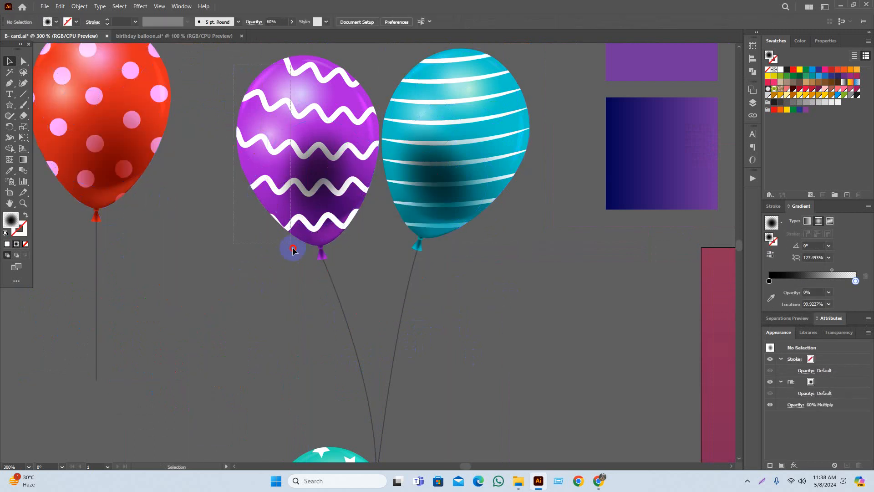
drag(356, 351, 358, 339)
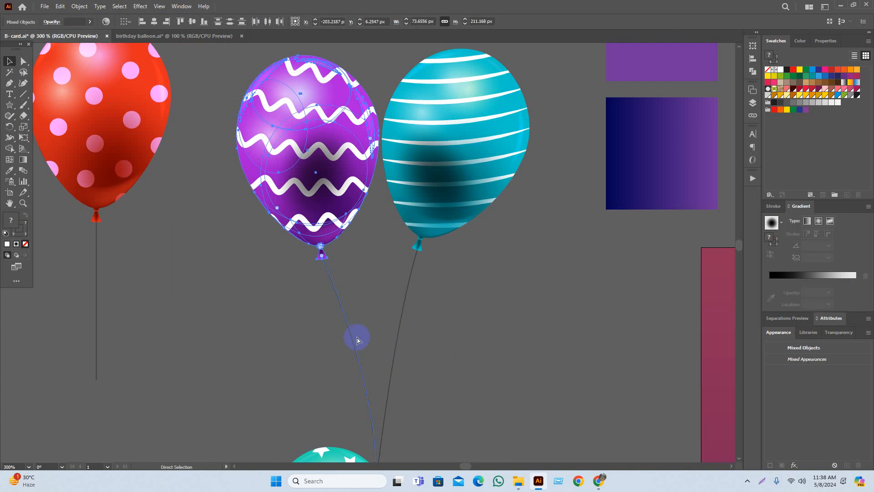
key(v)
drag(304, 259, 232, 124)
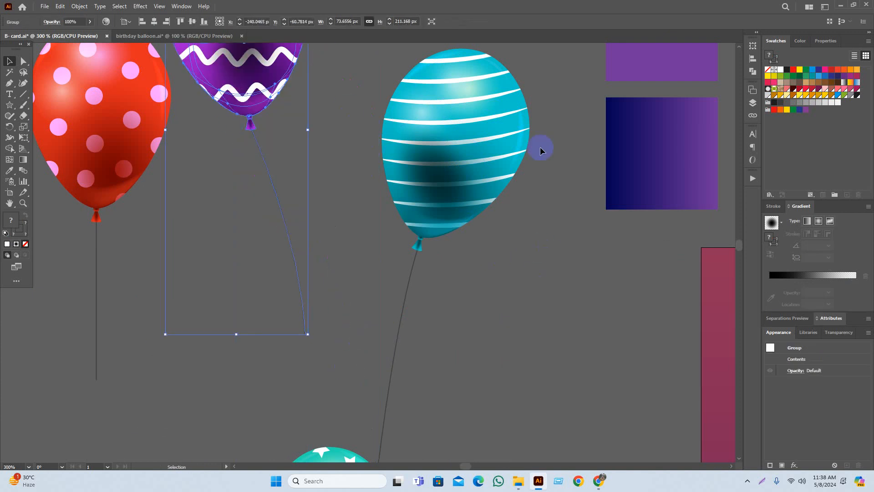
Group the turquoise striped balloon with its string and delete the dark shadow patch on it.
drag(429, 307, 368, 374)
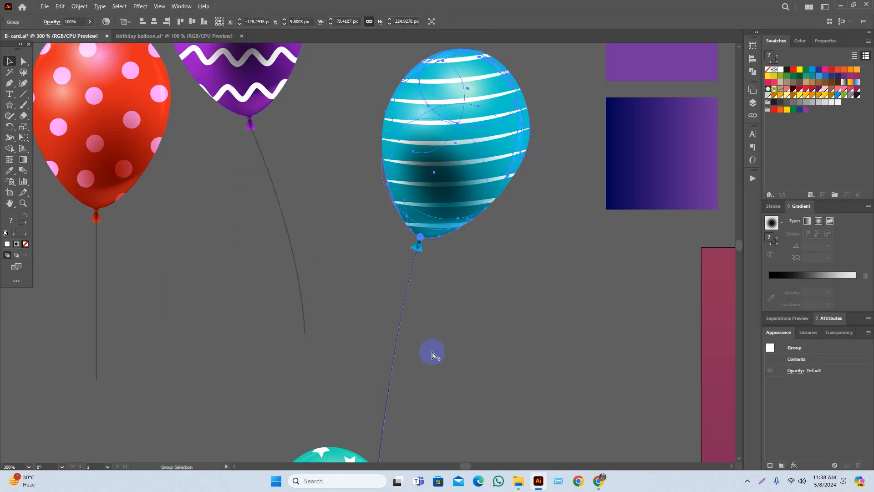
scroll(432, 353, down, 3)
click(478, 339)
ctrl+click(435, 301)
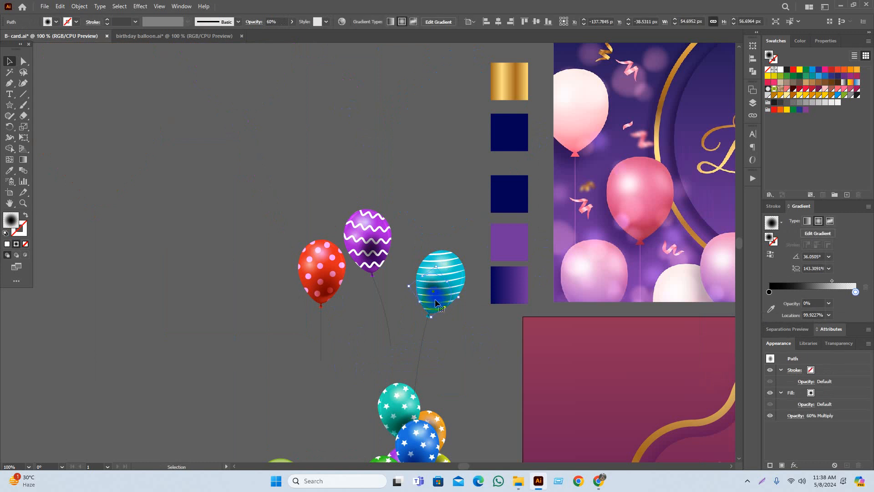
key(Delete)
Move the turquoise striped balloon up beside the purple zigzag balloon, clear of the star-dotted balloons.
drag(462, 377, 443, 340)
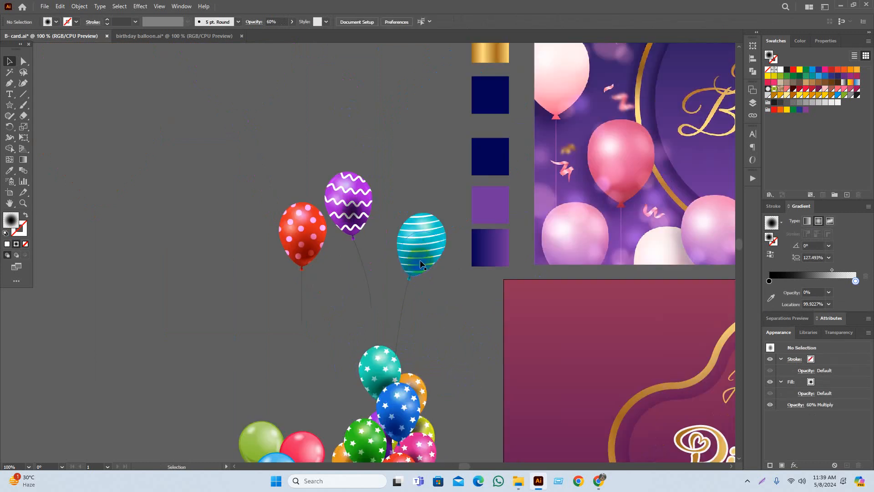
drag(419, 231, 402, 137)
click(437, 261)
drag(437, 261, 404, 143)
click(356, 252)
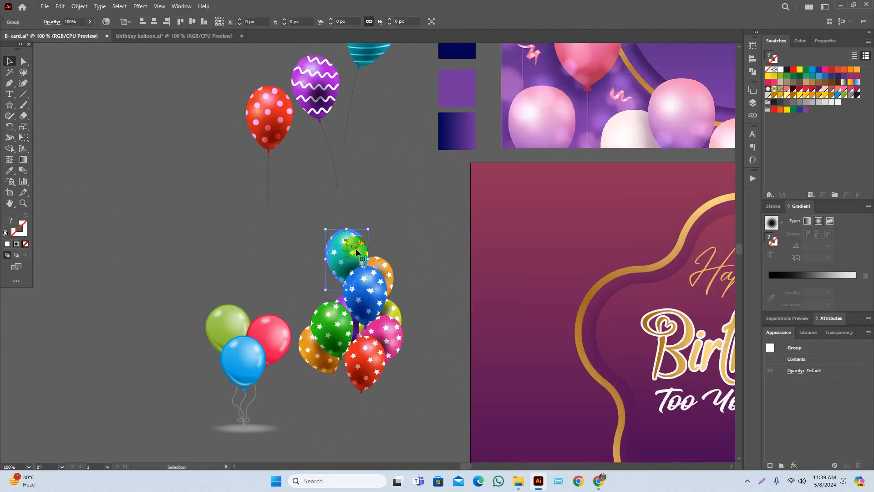
drag(348, 251, 241, 202)
key(ctrl+z)
Group all the star-dotted balloons together with their strings.
click(418, 277)
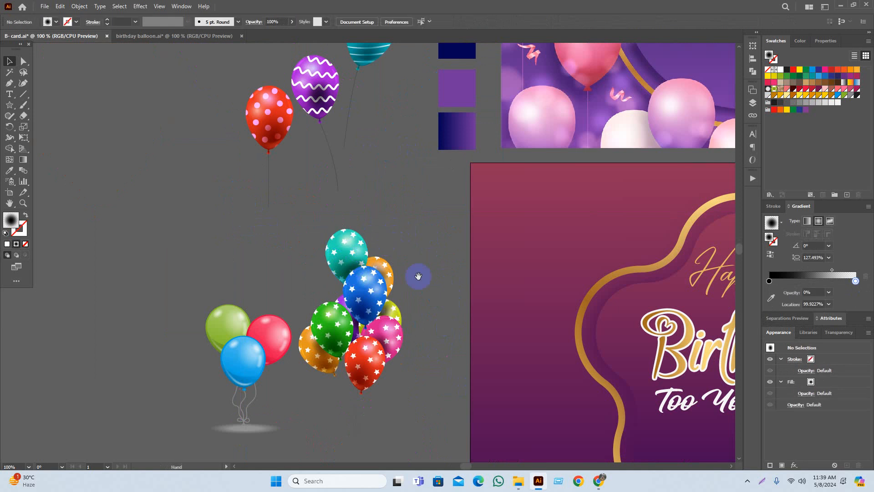
drag(397, 367, 406, 344)
scroll(367, 394, up, 1)
drag(439, 381, 453, 376)
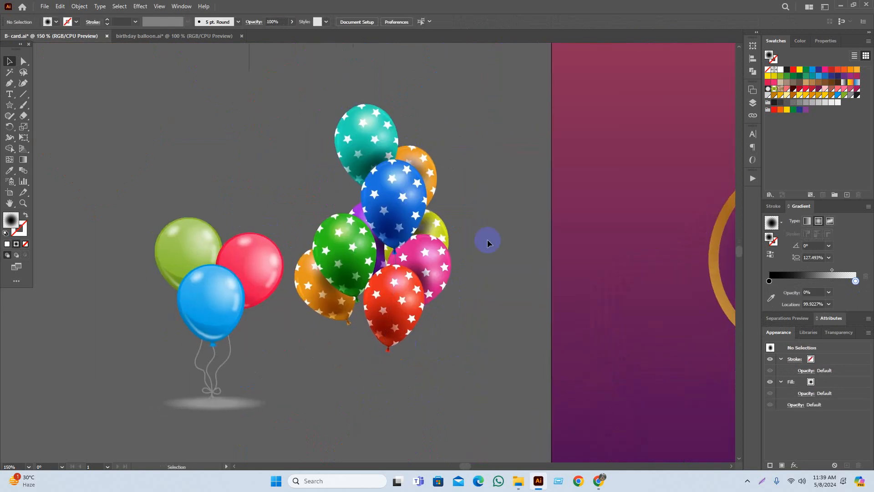
drag(361, 334, 333, 361)
key(ctrl+g)
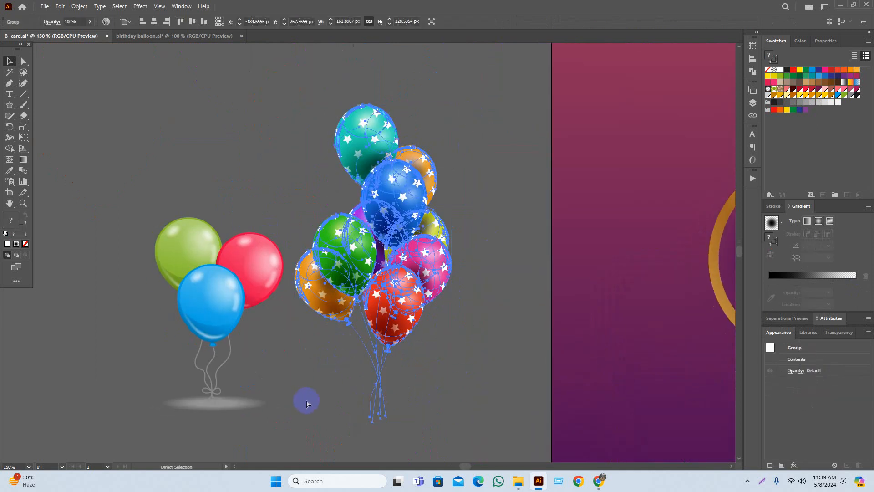
click(307, 401)
Group the green, pink and blue plain balloons with their strings and the ground shadow.
drag(309, 398, 337, 324)
key(ctrl+a)
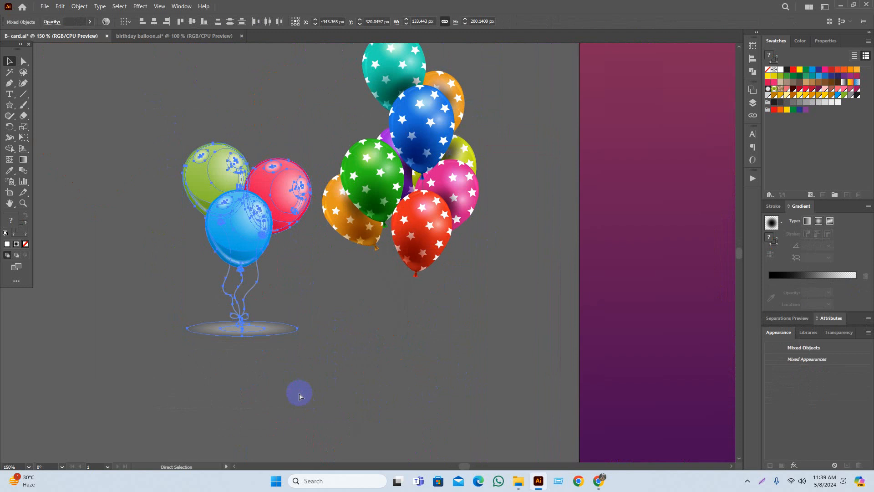
click(308, 410)
click(270, 334)
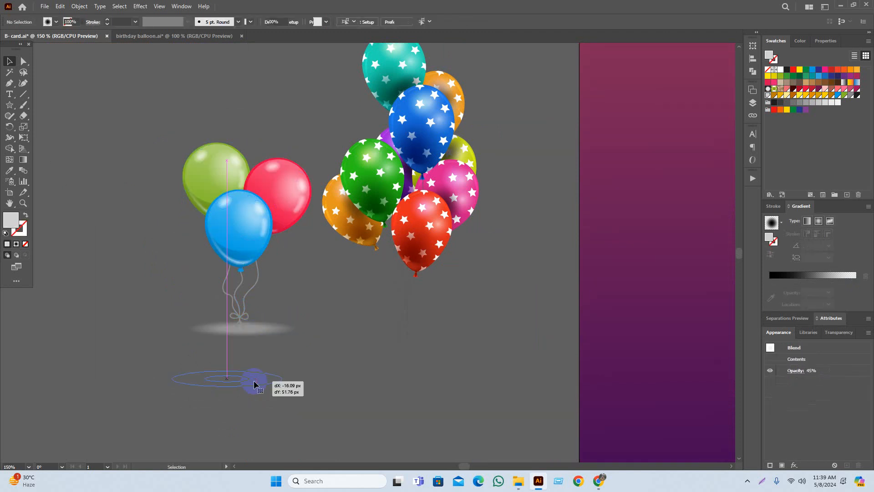
drag(113, 154, 319, 399)
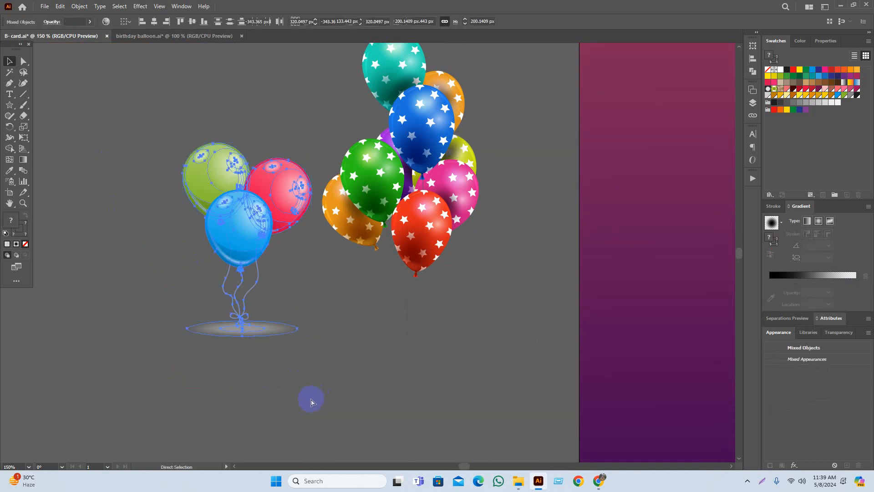
click(344, 362)
Place the plain balloon group on the card in its upper-left corner, beside the gold frame.
scroll(345, 362, down, 2)
drag(385, 373, 224, 344)
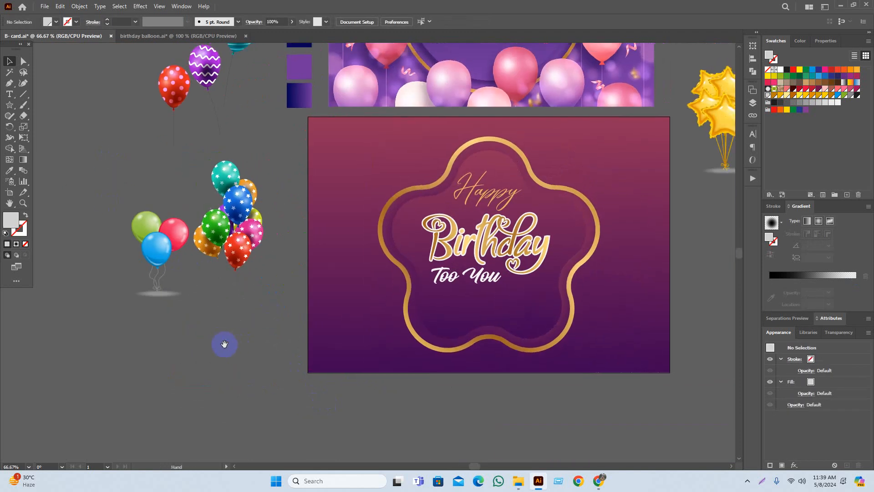
click(159, 233)
drag(159, 233, 343, 257)
click(388, 426)
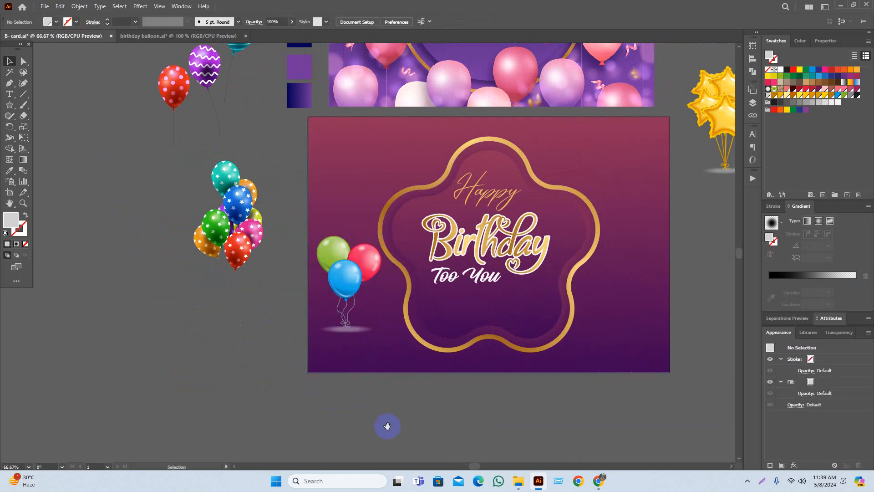
drag(388, 425, 362, 437)
drag(337, 265, 341, 187)
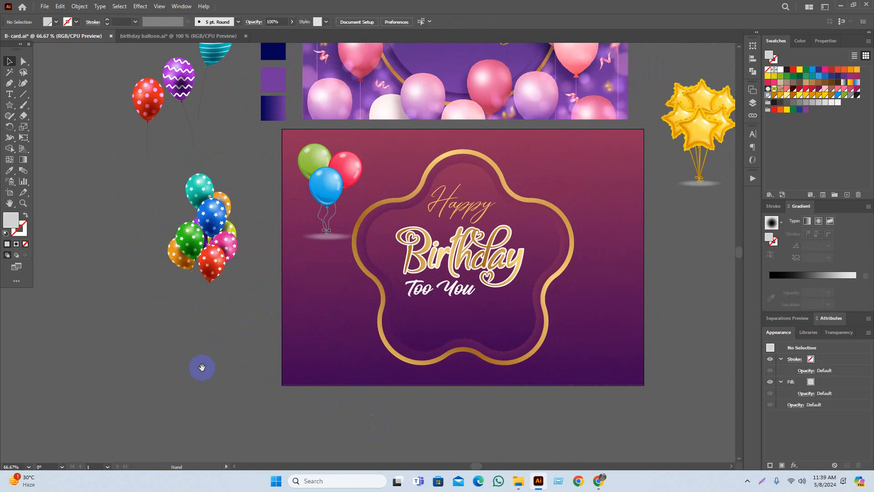
drag(202, 367, 184, 387)
drag(326, 193, 323, 193)
click(204, 345)
Place the red polka-dot balloon right of the frame's top lobe and the purple zigzag balloon, reduced to about 39 × 113 px, left of it.
drag(196, 352, 196, 414)
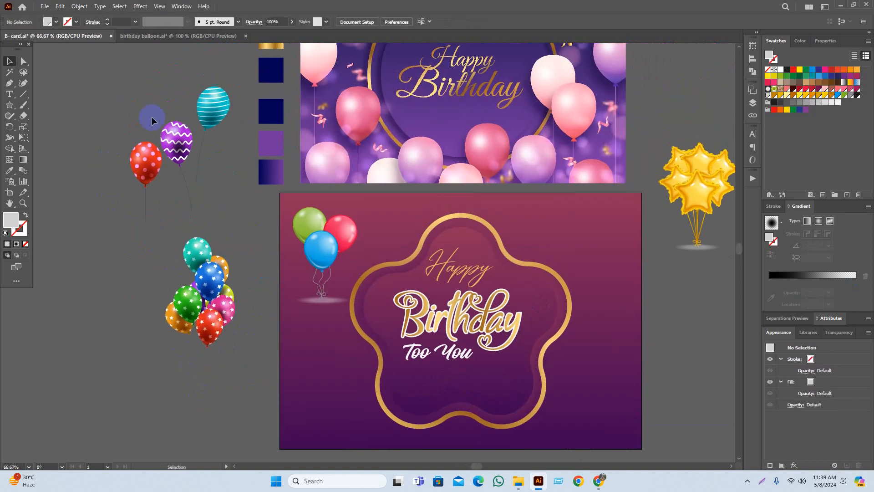
drag(138, 171, 567, 262)
click(687, 345)
scroll(706, 358, right, 2)
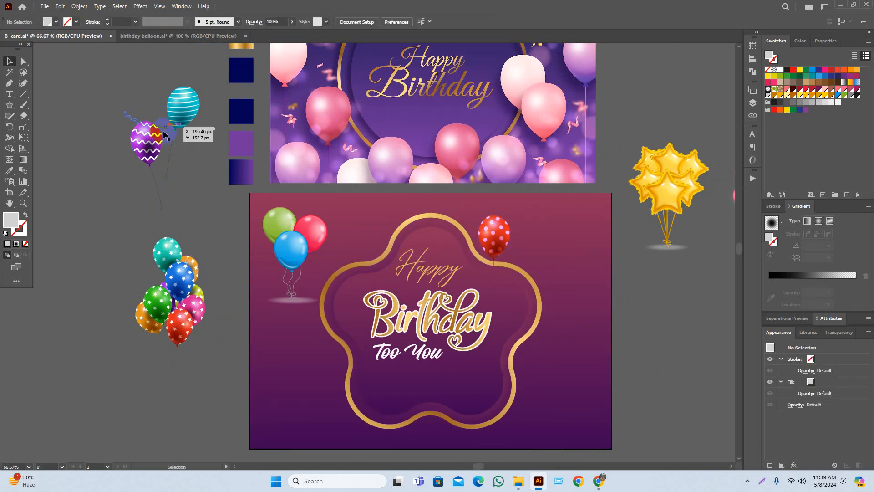
drag(359, 202, 355, 222)
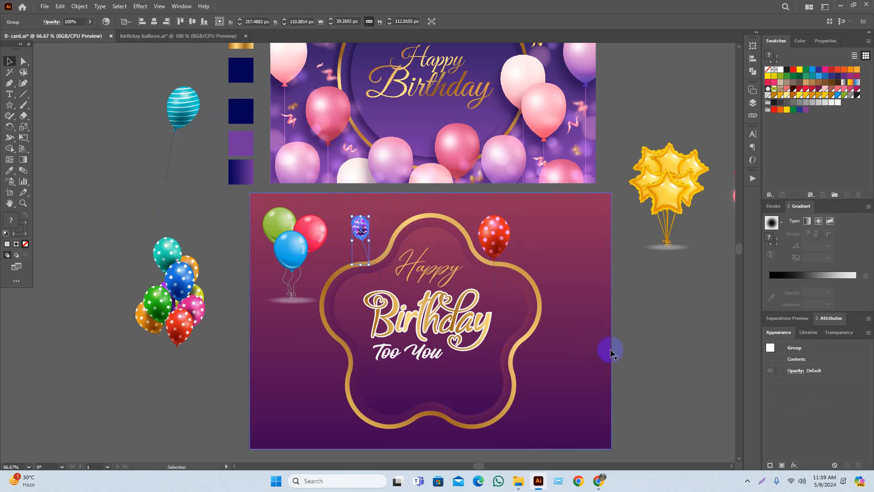
click(618, 354)
Scale the red polka-dot balloon on the card down to about 40 × 101 px.
scroll(390, 291, up, 1)
click(548, 180)
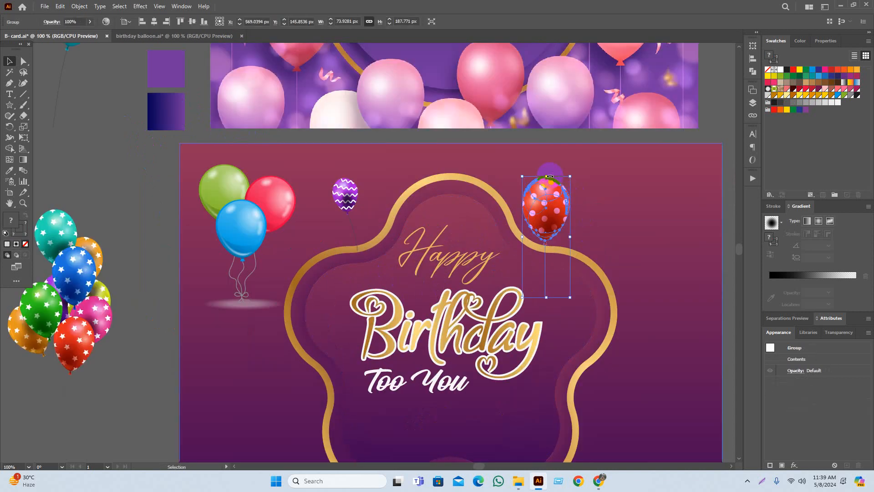
drag(551, 178, 538, 206)
scroll(717, 337, right, 1)
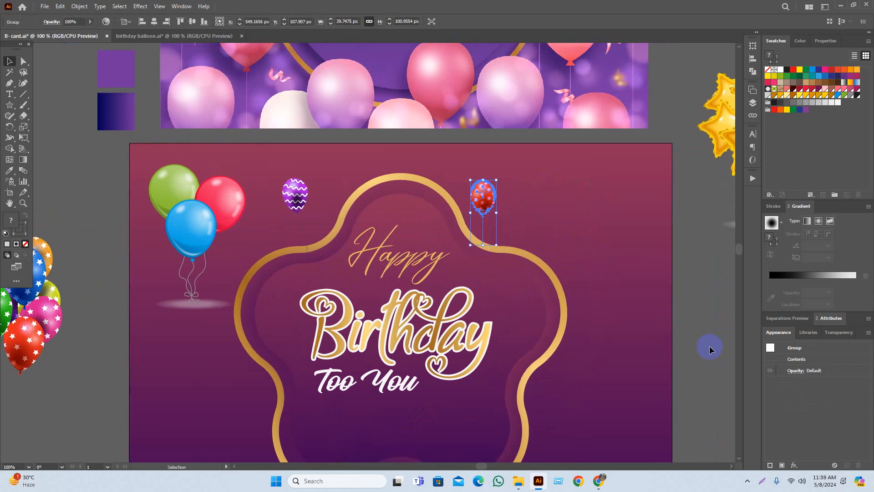
click(710, 345)
Move the turquoise striped balloon onto the card beside the purple zigzag balloon and reduce it to about 45 × 128 px.
click(294, 193)
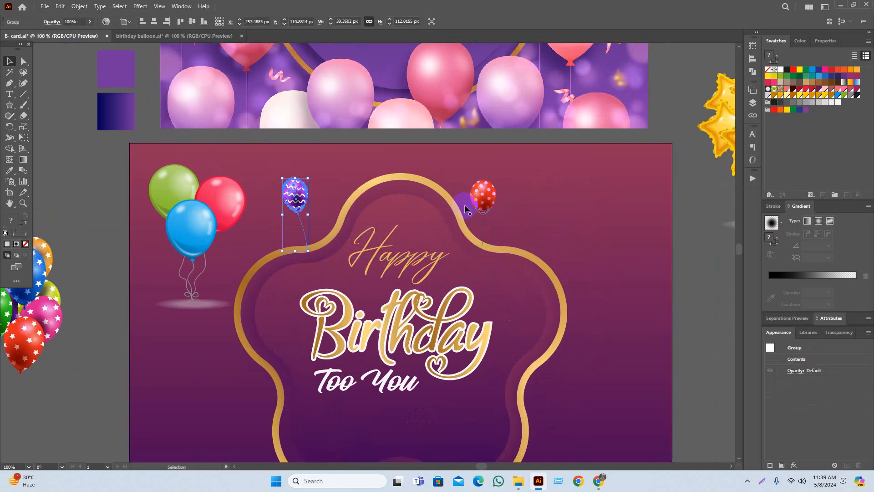
drag(312, 222, 431, 302)
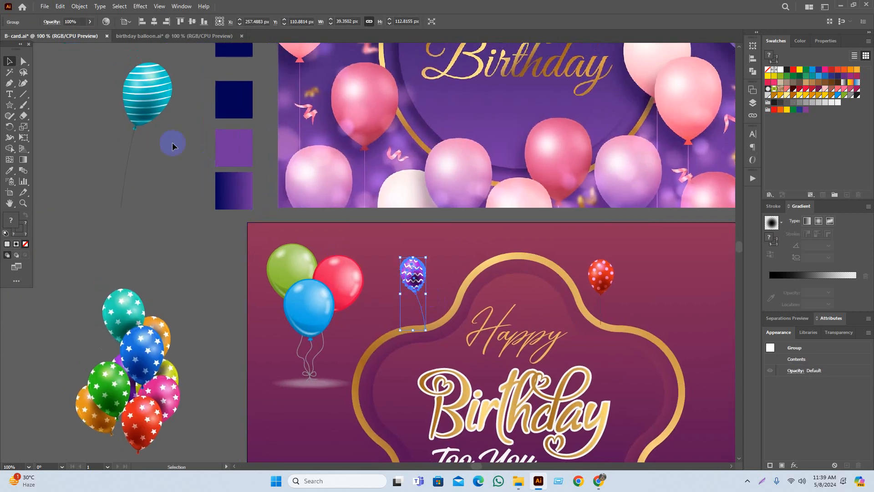
drag(137, 107, 446, 295)
drag(443, 321, 428, 289)
click(169, 271)
Delete the dark shadow patch on the purple zigzag balloon.
scroll(469, 294, up, 2)
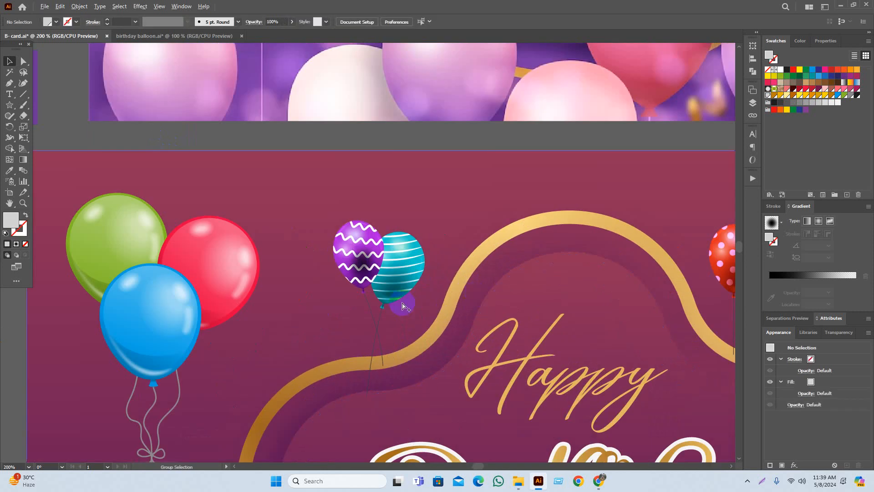
scroll(402, 306, up, 1)
ctrl+click(331, 255)
key(Delete)
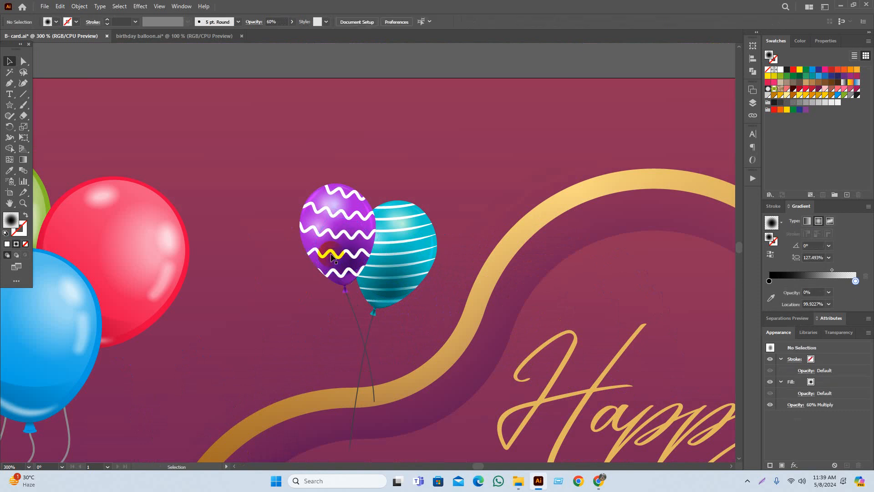
Scale the turquoise striped balloon down to about 36 × 103 px, tucked against the purple zigzag balloon.
click(415, 232)
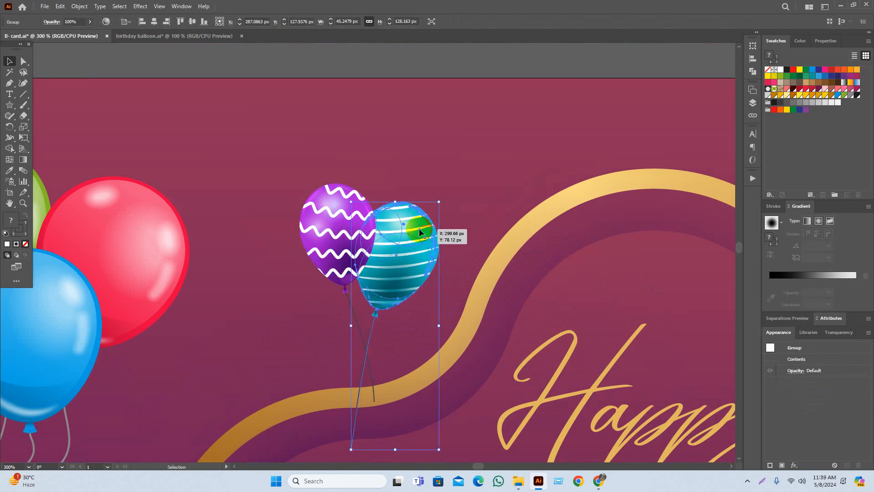
drag(392, 200, 396, 259)
scroll(414, 326, down, 2)
key(ctrl+shift+a)
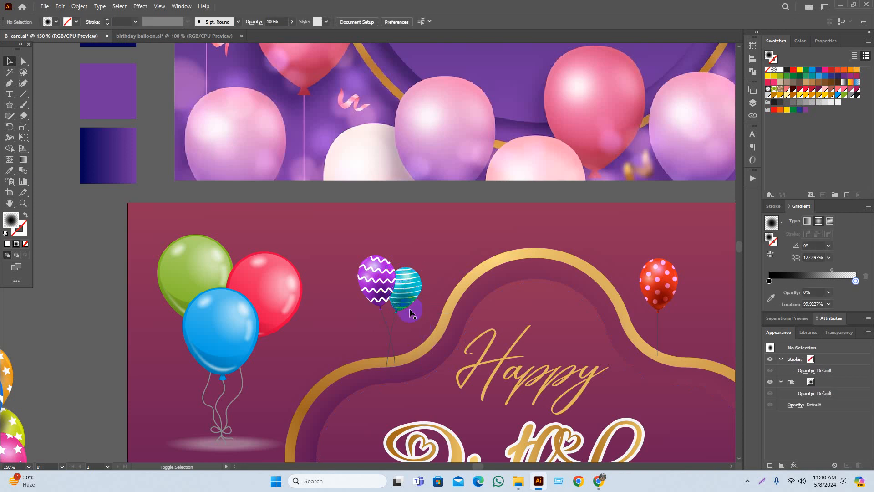
Apply a Gaussian Blur with a radius of about 4.44 pixels to the purple zigzag and turquoise striped balloon pair.
click(399, 297)
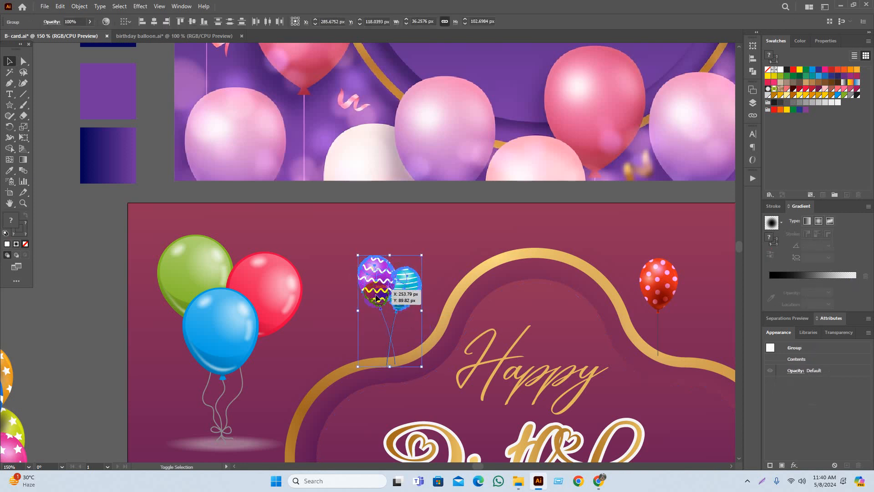
click(164, 9)
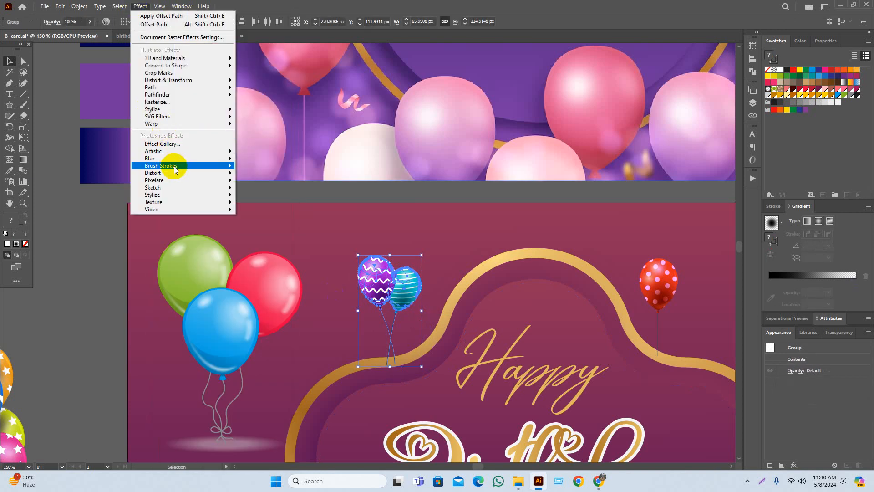
mouse_move(173, 159)
click(252, 159)
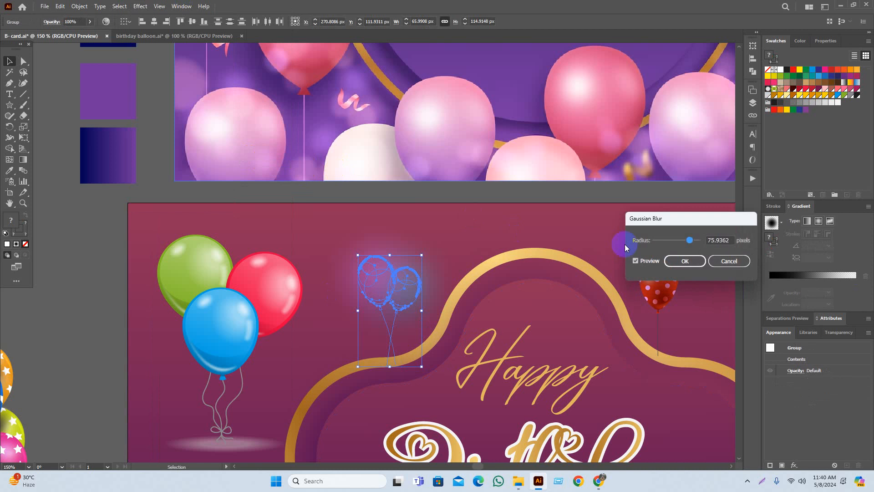
drag(669, 240, 665, 240)
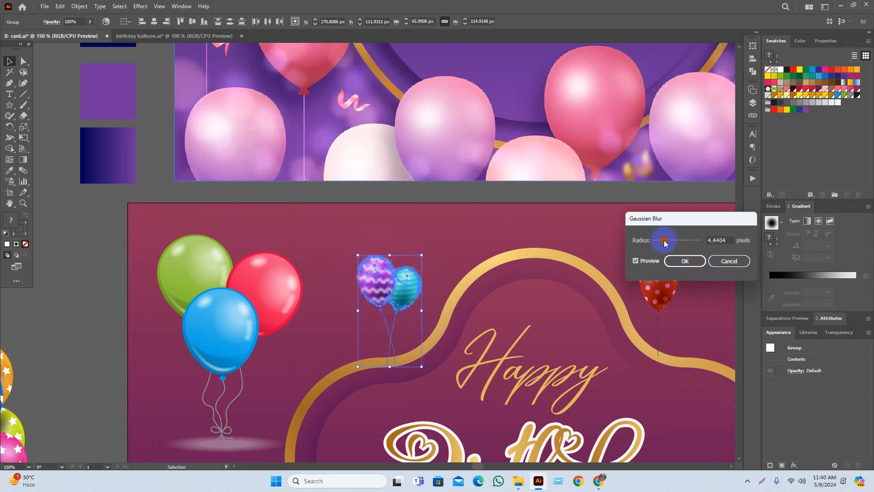
click(668, 261)
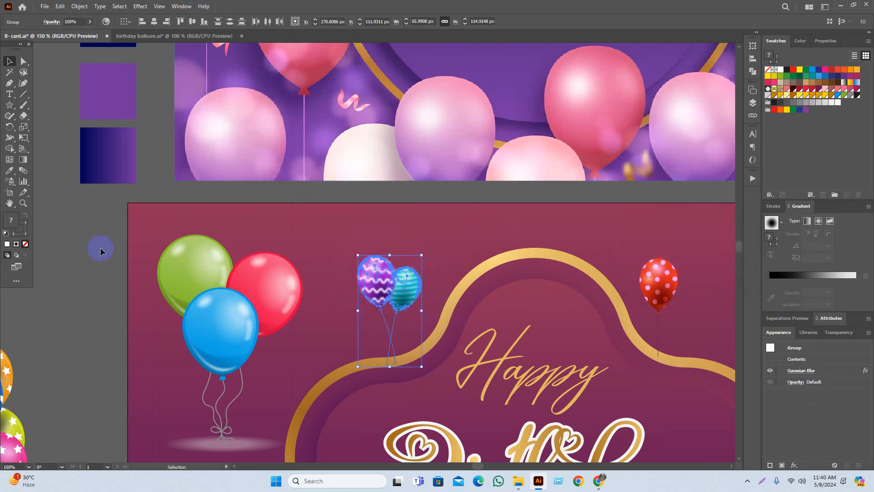
click(97, 258)
alt+scroll(97, 268, down, 2)
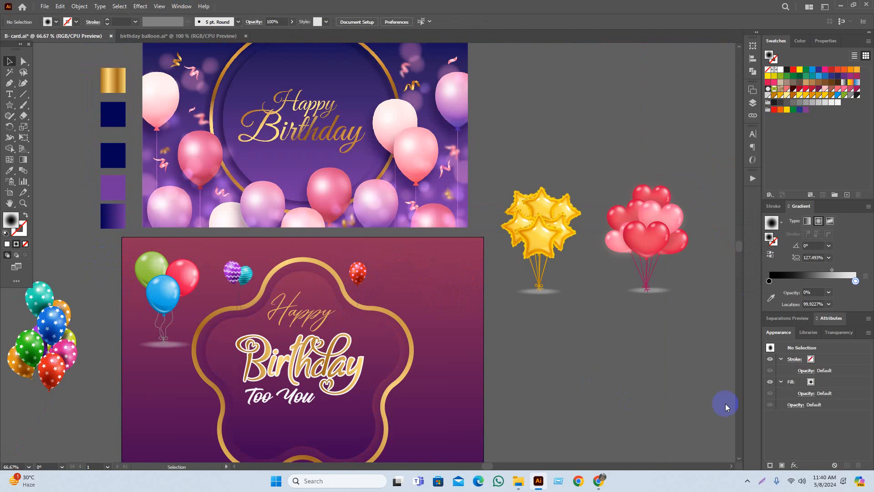
Set the Gaussian Blur radius of the purple and turquoise balloon pair to about 6.83 pixels.
alt+scroll(312, 294, up, 2)
click(275, 263)
drag(275, 264, 283, 267)
click(801, 371)
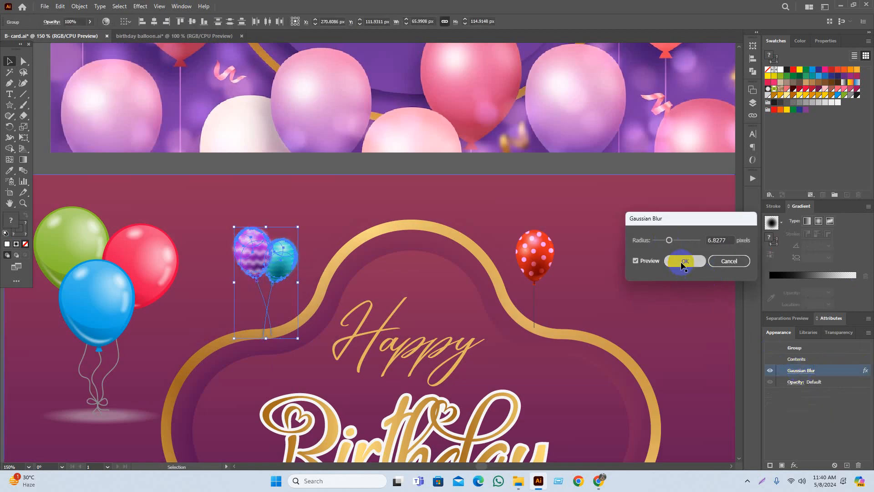
click(684, 261)
click(503, 269)
alt+scroll(564, 364, down, 1)
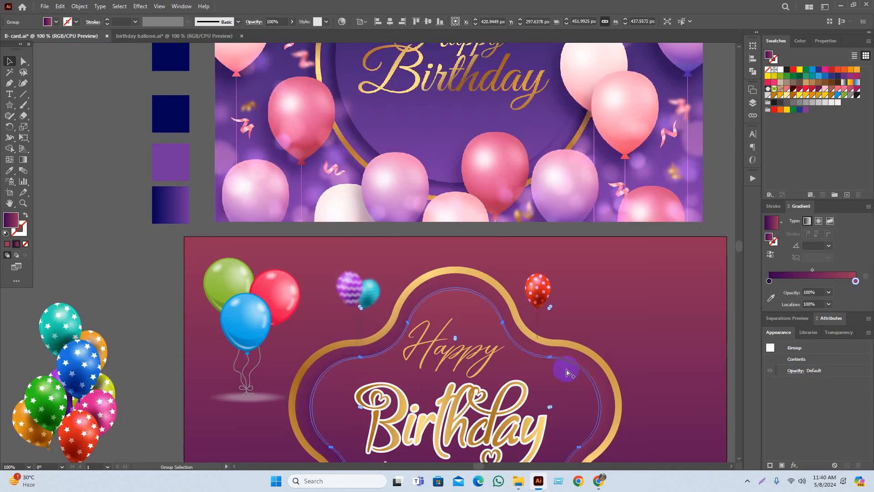
Examine the confetti and balloons in the reference card and compare them with the blurred balloon pair on the card.
click(153, 313)
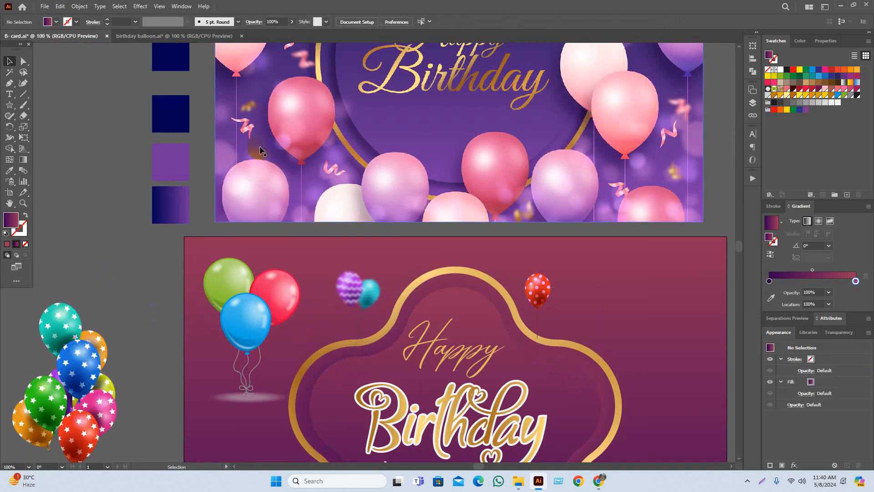
scroll(261, 150, up, 5)
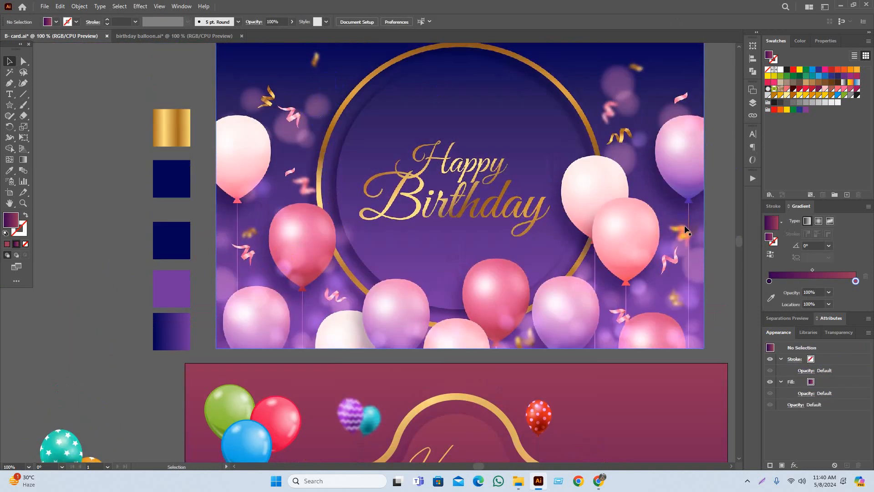
scroll(413, 344, down, 5)
alt+scroll(439, 339, down, 2)
alt+scroll(419, 352, up, 3)
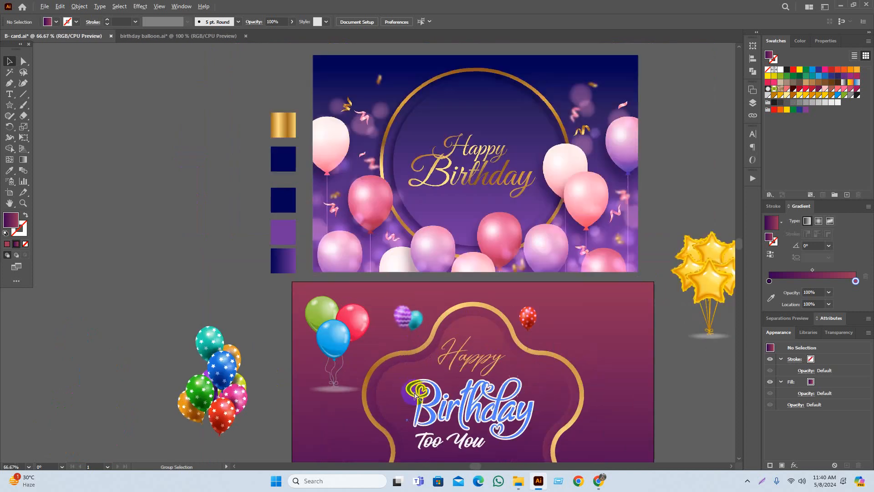
scroll(419, 351, up, 1)
click(415, 228)
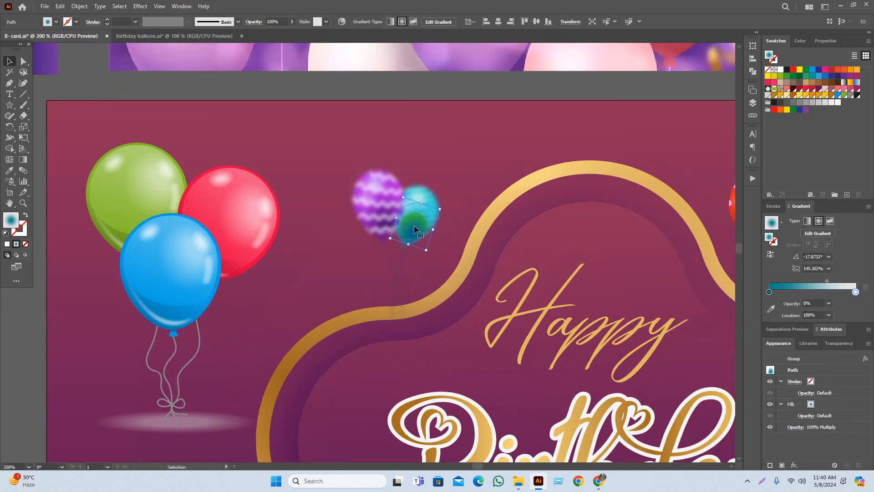
click(421, 193)
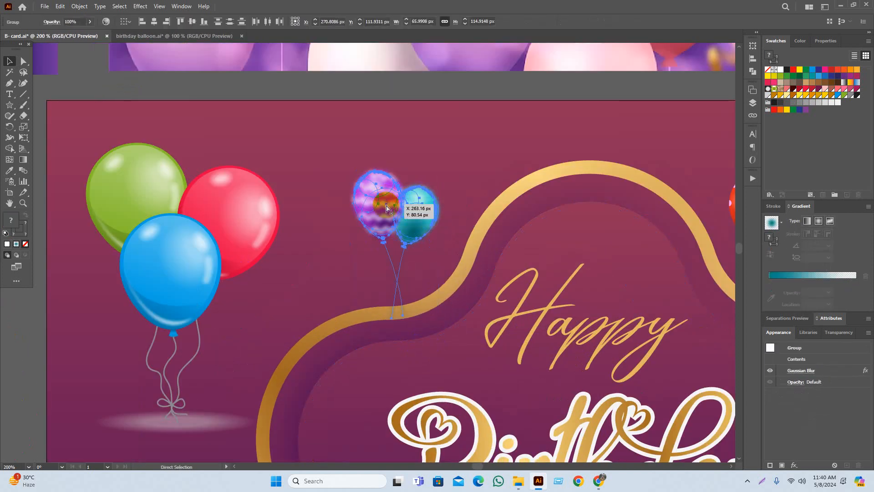
click(416, 289)
alt+scroll(416, 289, down, 5)
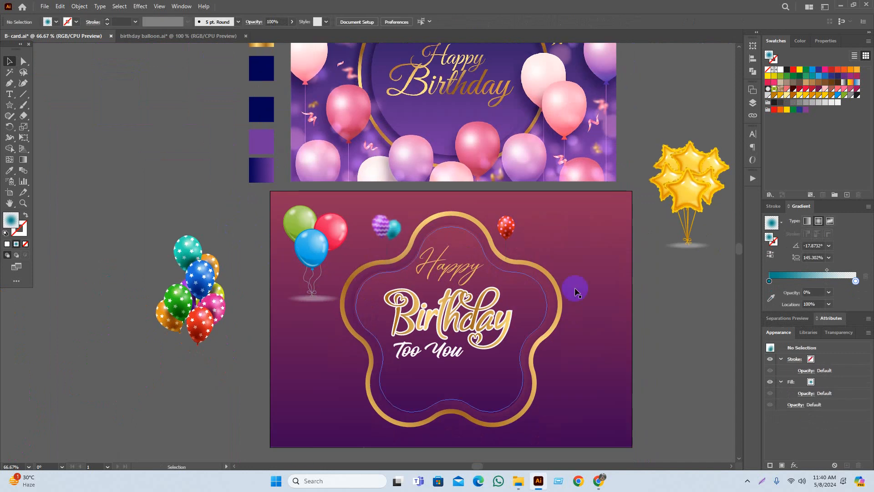
scroll(683, 349, up, 1)
click(204, 309)
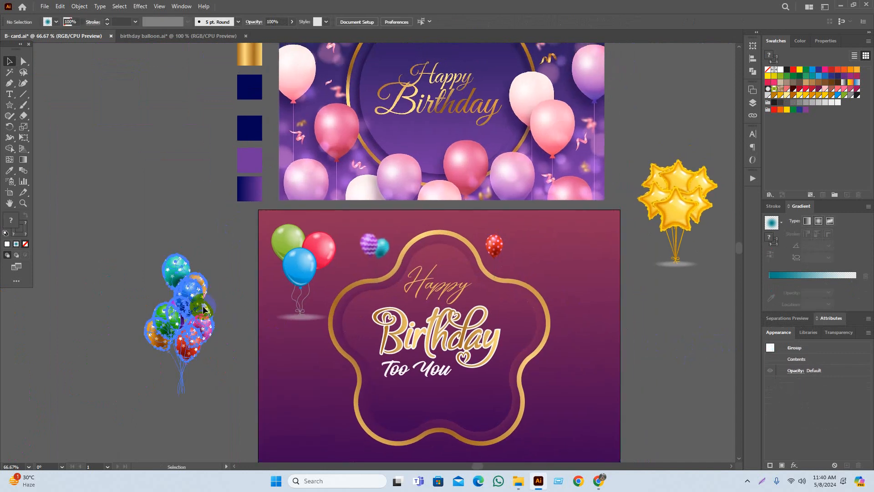
alt+scroll(214, 344, down, 1)
drag(139, 388, 120, 351)
alt+scroll(169, 344, up, 1)
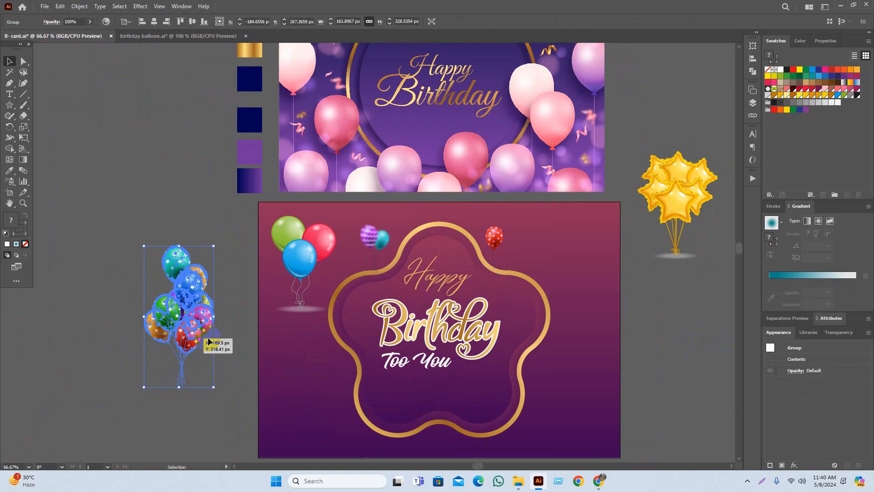
Ungroup the gold star balloon bunch and pull its front star balloon out onto the empty canvas.
click(694, 195)
drag(670, 239, 541, 263)
alt+scroll(596, 205, up, 2)
click(593, 287)
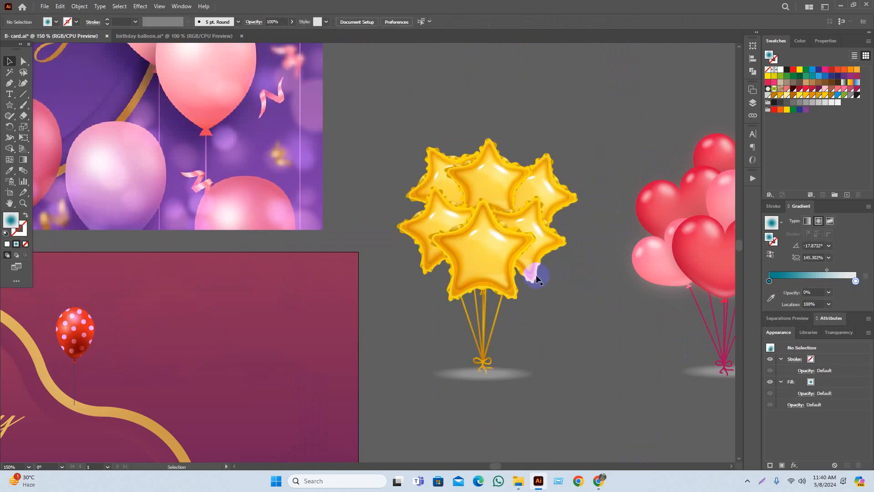
click(505, 246)
right_click(512, 239)
click(552, 319)
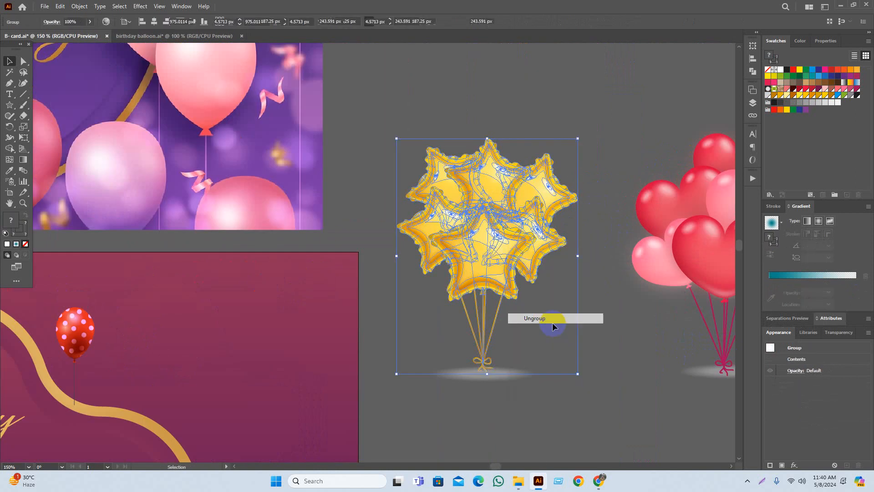
drag(484, 253, 615, 345)
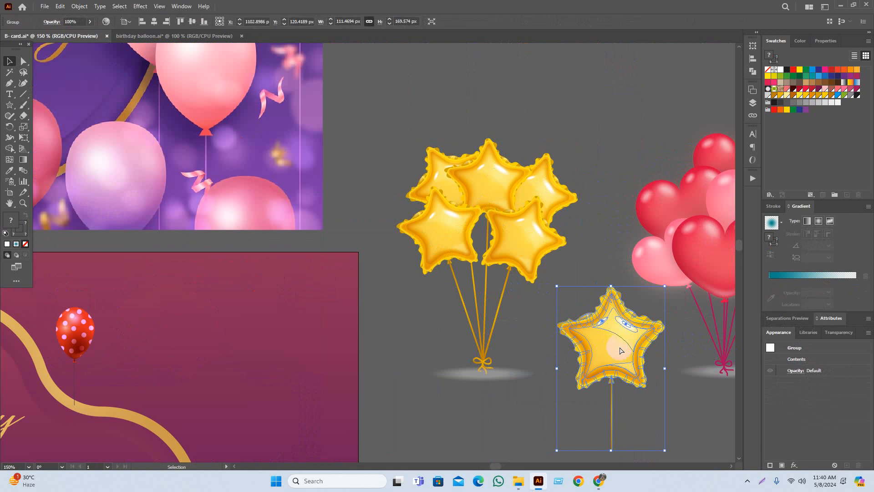
click(529, 256)
drag(530, 257, 597, 274)
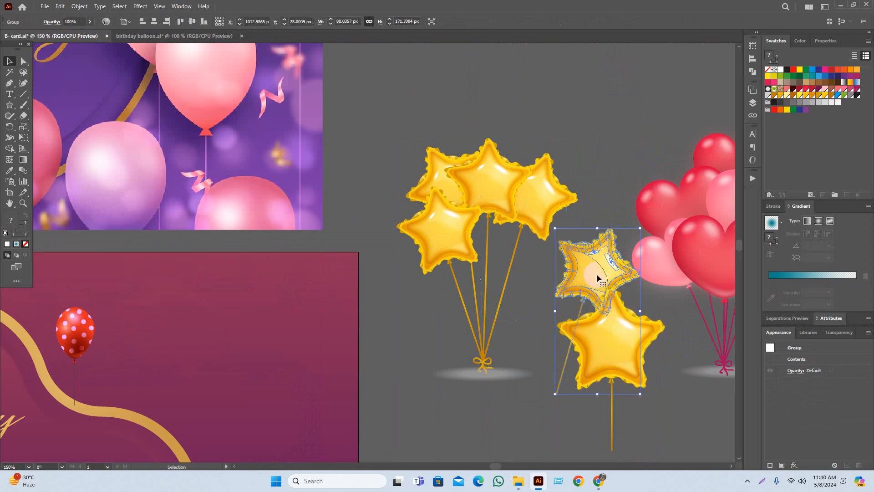
key(ctrl+z)
Place the separated gold star balloon beside the red polka-dot balloon on the card, scaled down and tilted.
click(531, 424)
drag(546, 414, 655, 343)
scroll(586, 363, down, 1)
drag(704, 282, 364, 252)
drag(370, 208, 408, 278)
click(691, 379)
drag(592, 388, 674, 365)
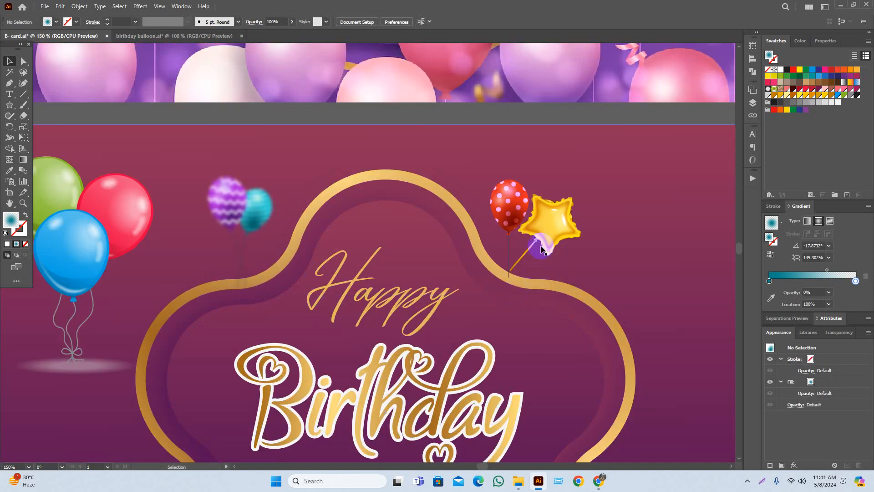
Group the red polka-dot balloon with the gold star balloon and apply a 6.8277-pixel Gaussian Blur.
click(548, 226)
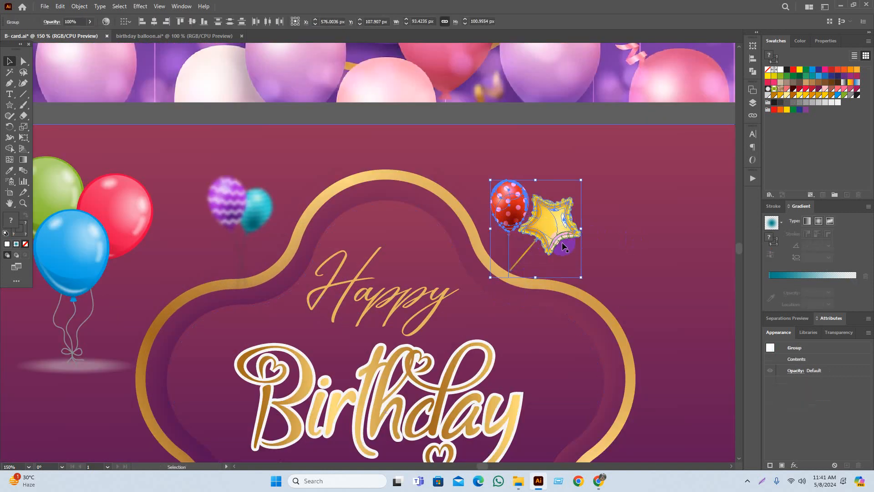
key(ctrl+g)
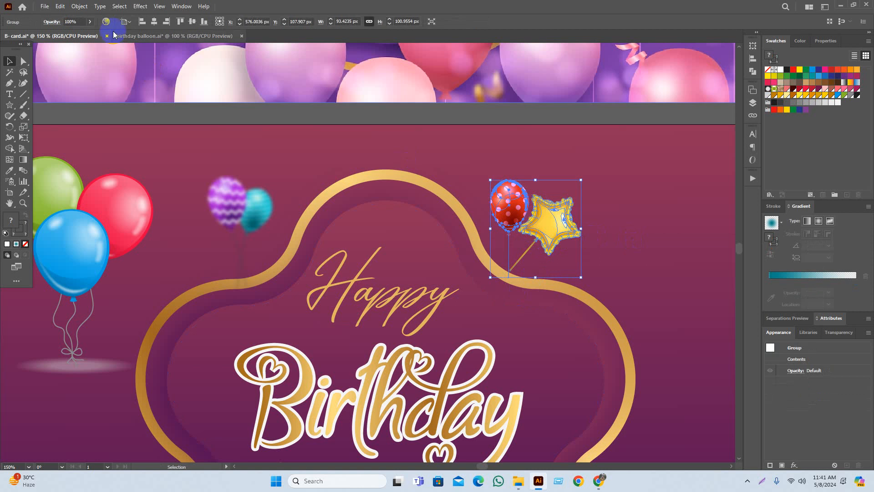
click(141, 6)
mouse_move(214, 158)
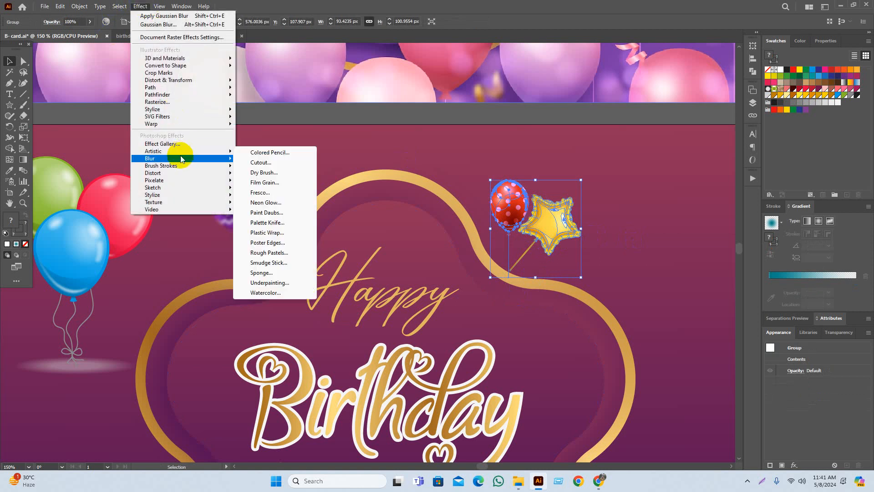
click(268, 161)
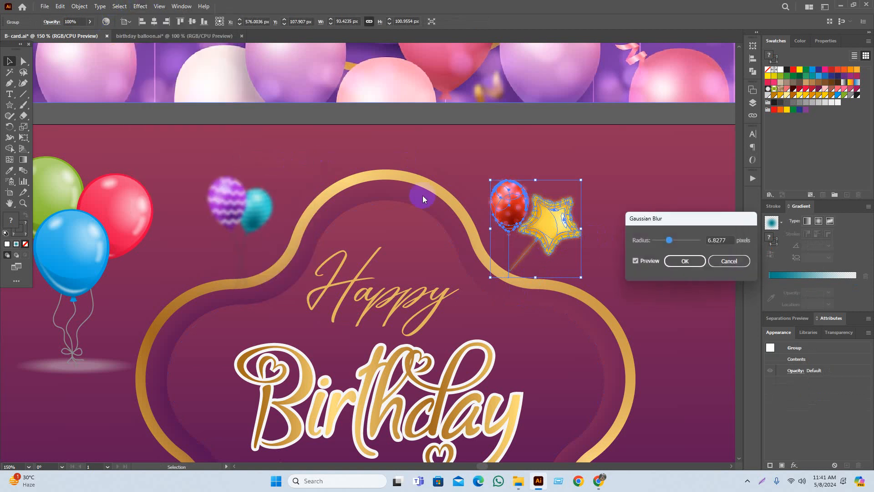
click(692, 261)
scroll(683, 277, down, 3)
click(658, 319)
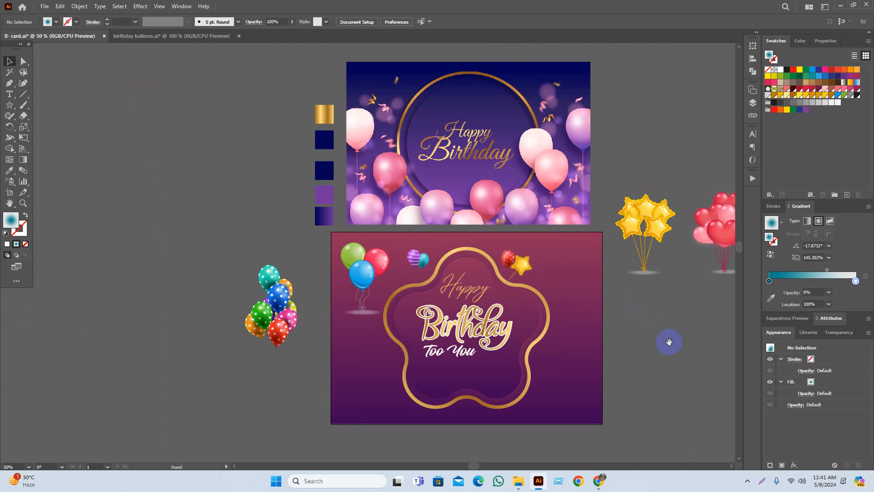
Place the multicoloured star-patterned balloon bunch in the card's lower-left corner.
drag(672, 367, 668, 360)
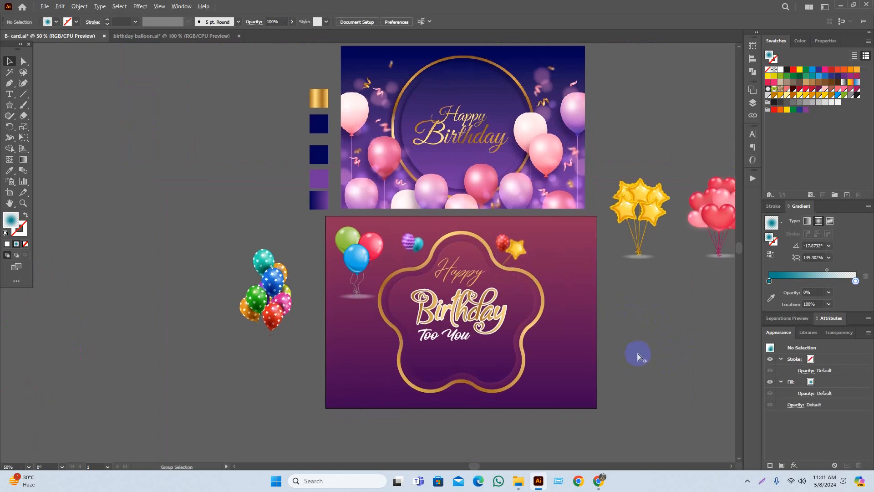
scroll(616, 320, up, 1)
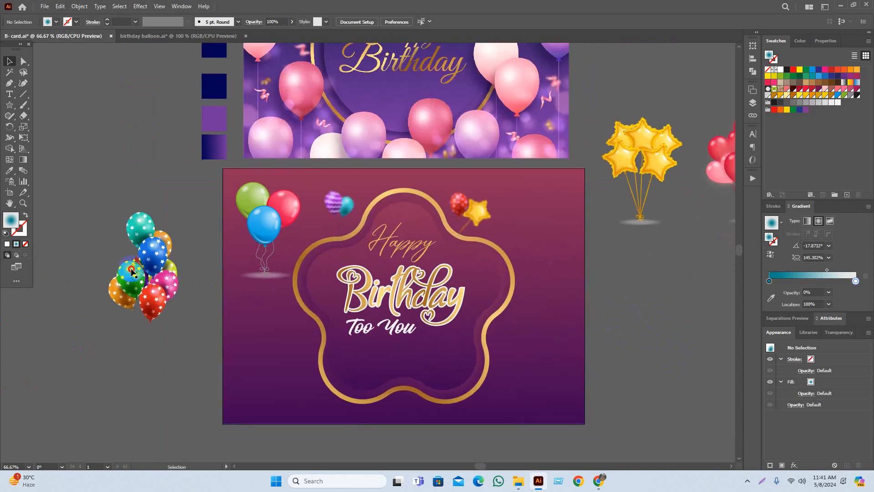
click(154, 282)
drag(154, 283, 266, 378)
click(245, 380)
click(184, 386)
drag(163, 391, 158, 389)
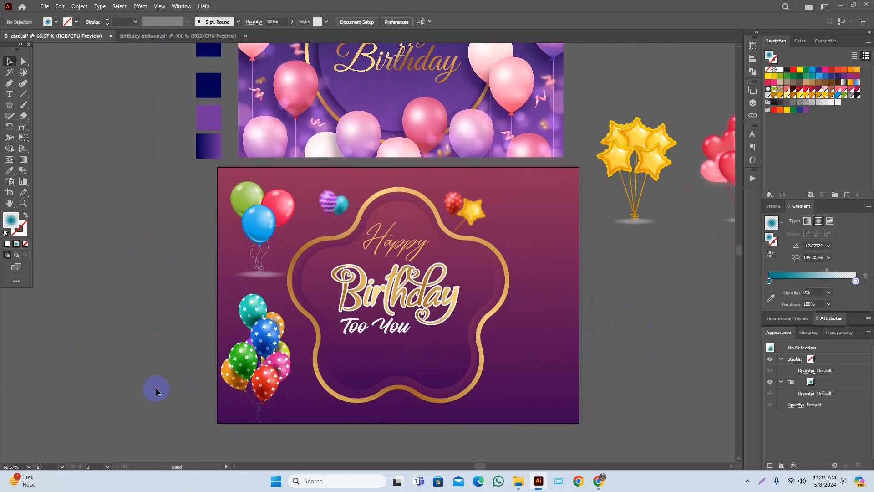
drag(283, 387, 287, 387)
click(111, 387)
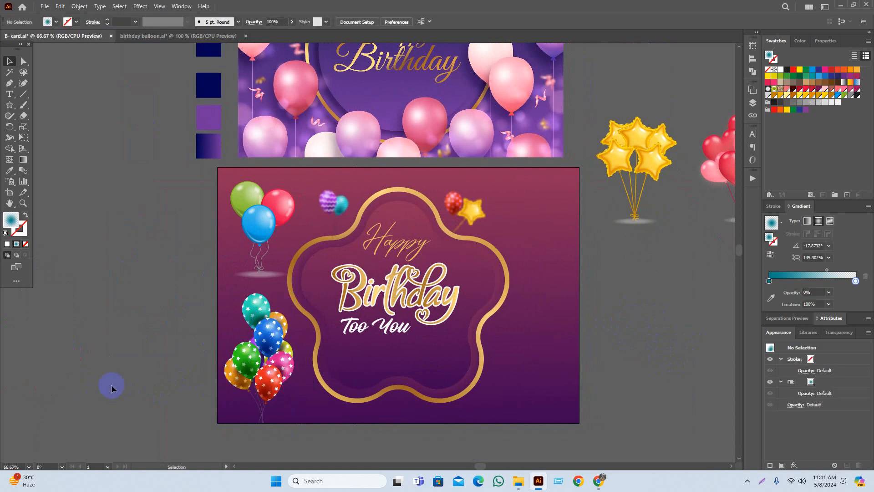
drag(113, 385, 109, 384)
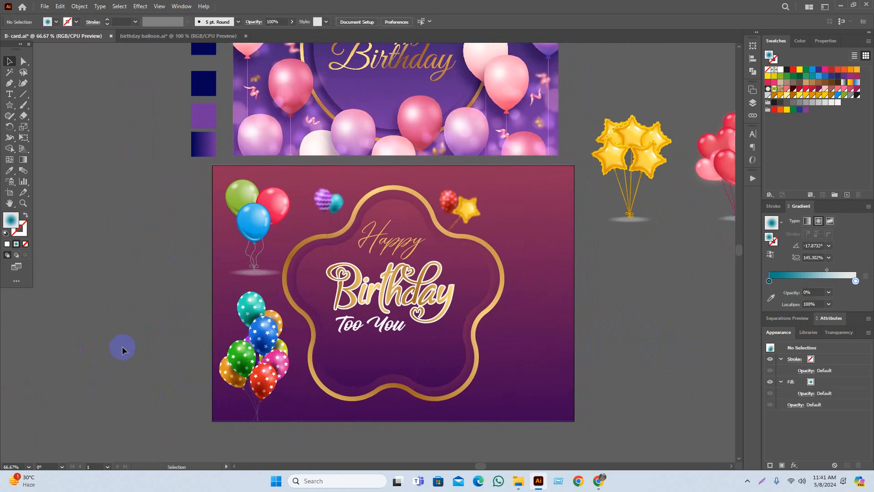
drag(111, 348, 93, 350)
Move the red heart balloon bunch and the star-patterned balloon bunch to the empty canvas below the card.
drag(610, 346, 518, 339)
drag(619, 169, 458, 374)
click(500, 416)
drag(499, 415, 511, 357)
drag(416, 409, 543, 240)
drag(524, 146, 402, 290)
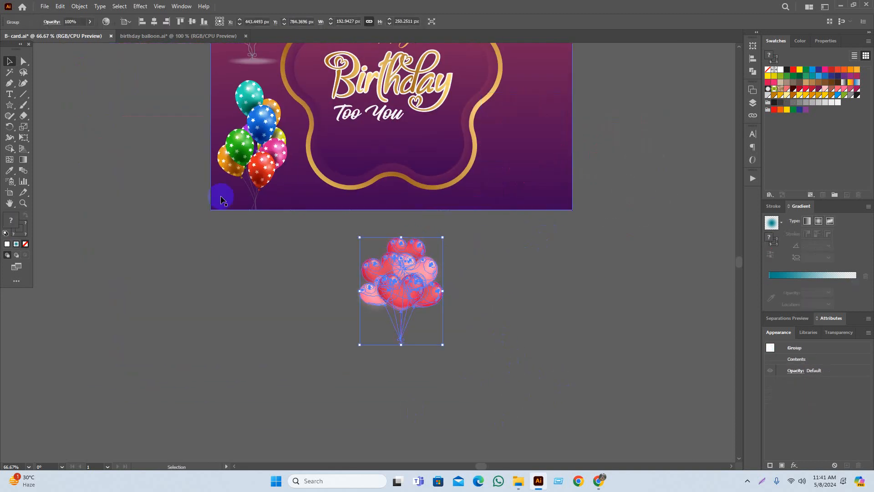
drag(229, 192, 210, 307)
click(274, 384)
Ungroup the star-patterned balloon bunch below the card into individual balloons and strings.
scroll(243, 324, up, 3)
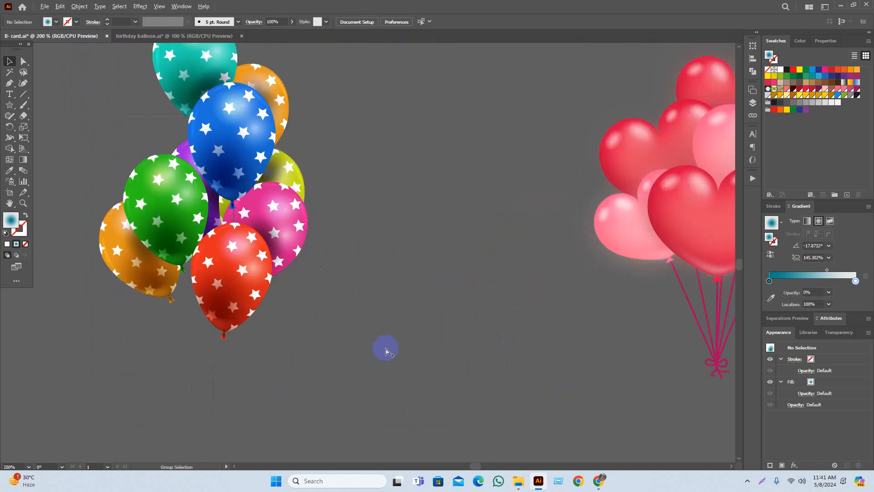
drag(322, 365, 364, 327)
scroll(365, 323, down, 1)
click(292, 249)
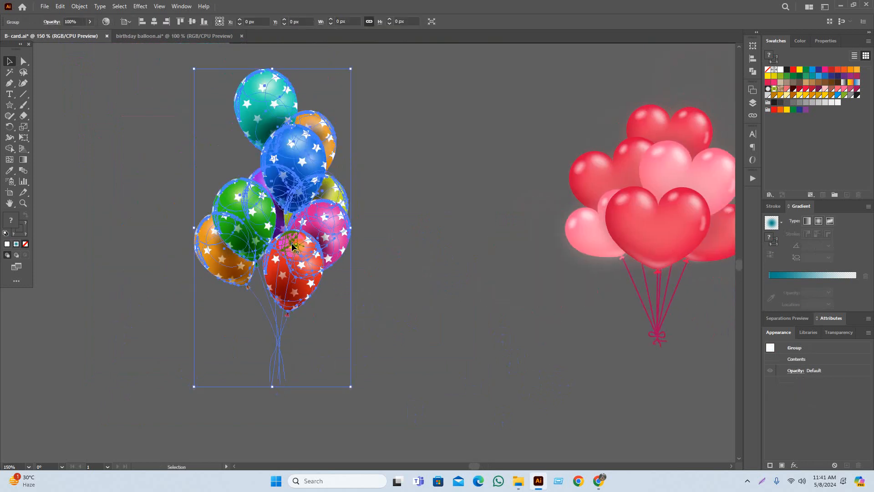
click(280, 284)
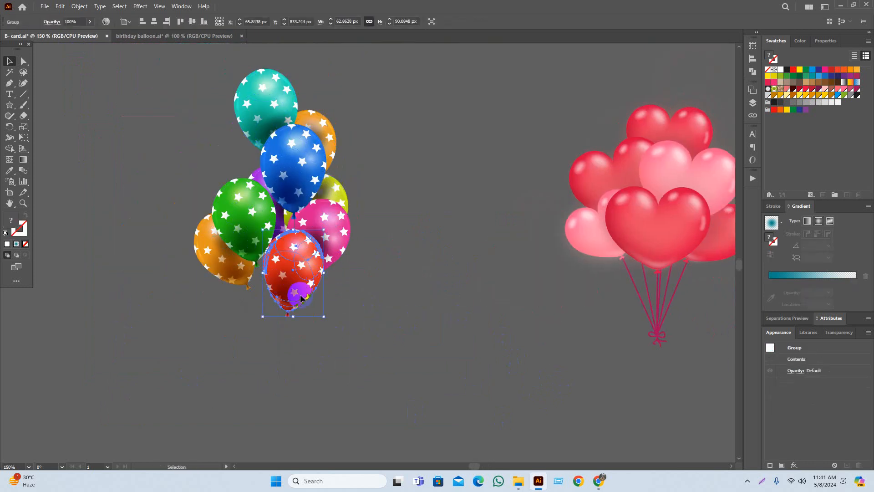
key(v)
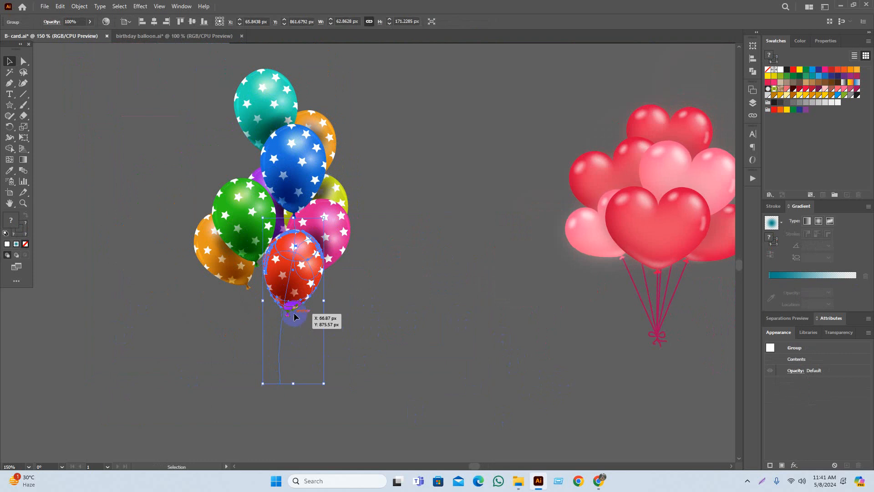
click(373, 334)
drag(299, 284, 421, 293)
key(ctrl+z)
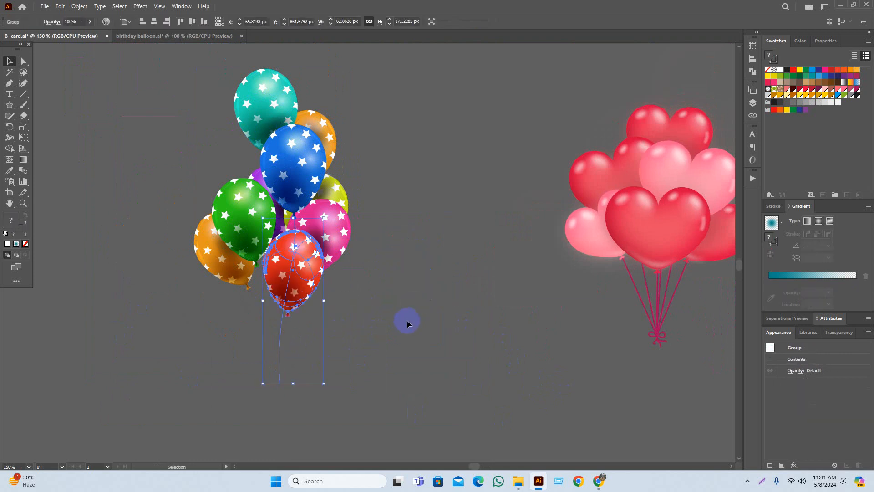
click(401, 337)
Group the red star-patterned balloon with its string and move it out of the bunch, to the lower right.
click(285, 288)
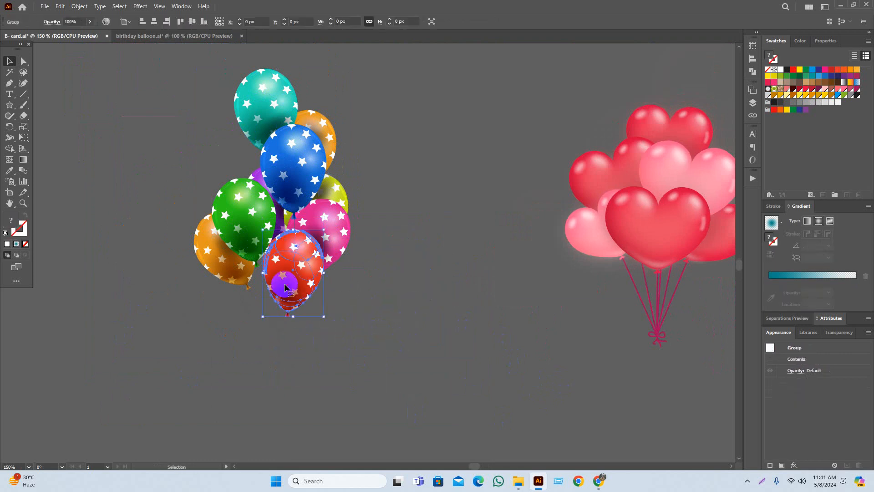
scroll(273, 321, up, 7)
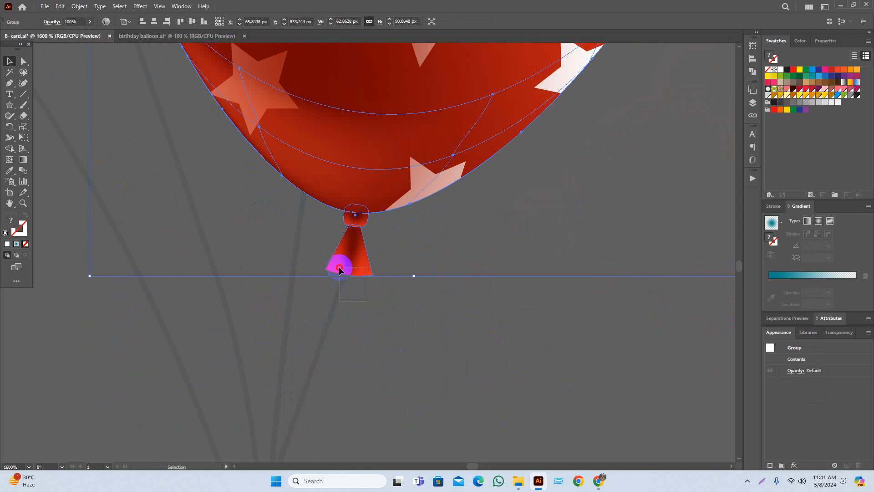
drag(339, 267, 345, 258)
scroll(352, 269, down, 5)
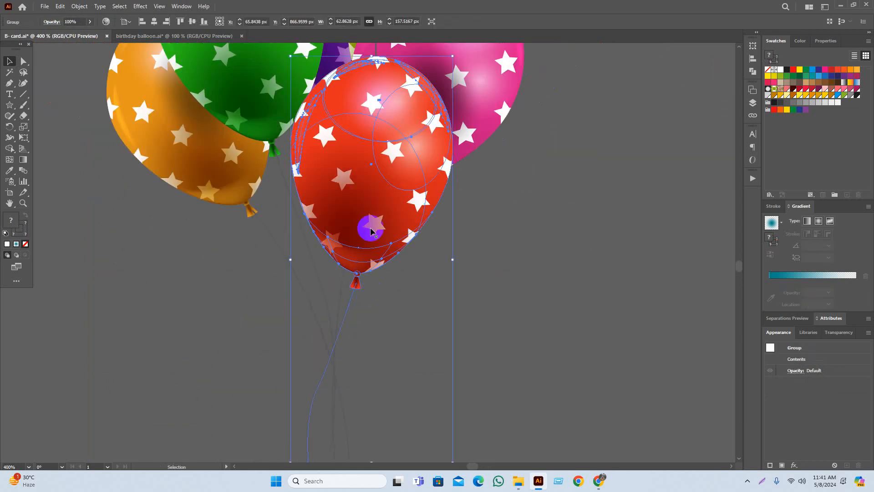
drag(368, 228, 565, 261)
drag(394, 205, 370, 334)
drag(403, 220, 585, 155)
key(ctrl+z)
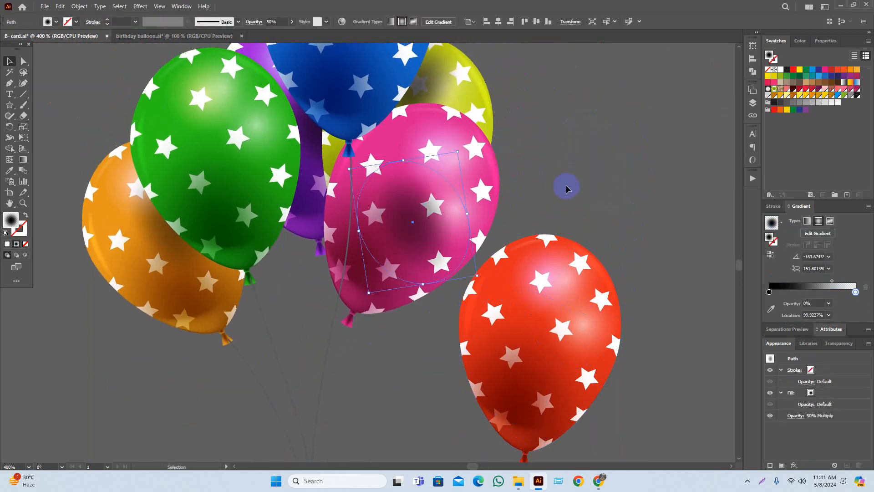
click(566, 188)
scroll(530, 229, down, 2)
click(364, 251)
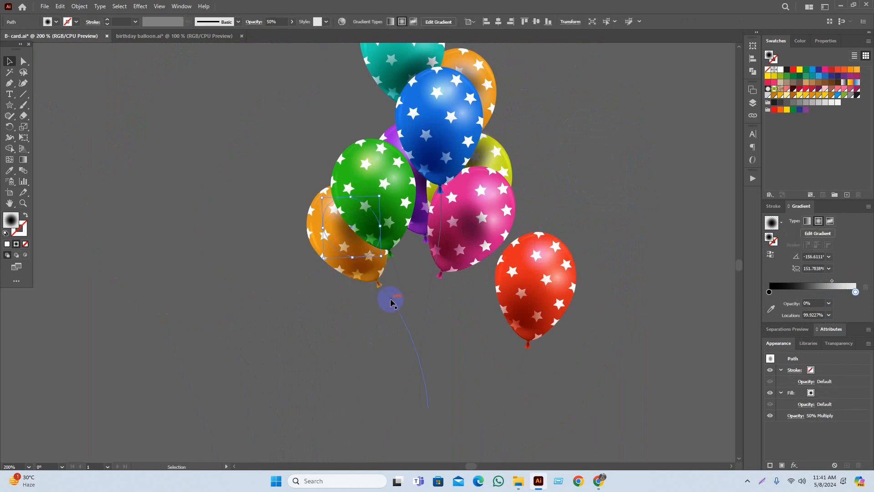
click(534, 297)
click(446, 354)
scroll(392, 306, up, 2)
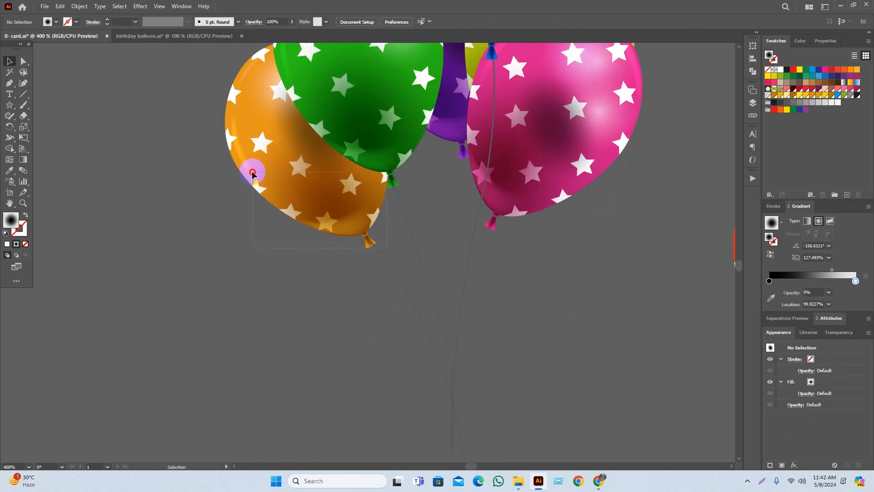
drag(246, 197, 158, 212)
key(ctrl+z)
Select the lower orange star-patterned balloon together with its string and move it clear of the bunch, to the left.
drag(223, 221, 388, 270)
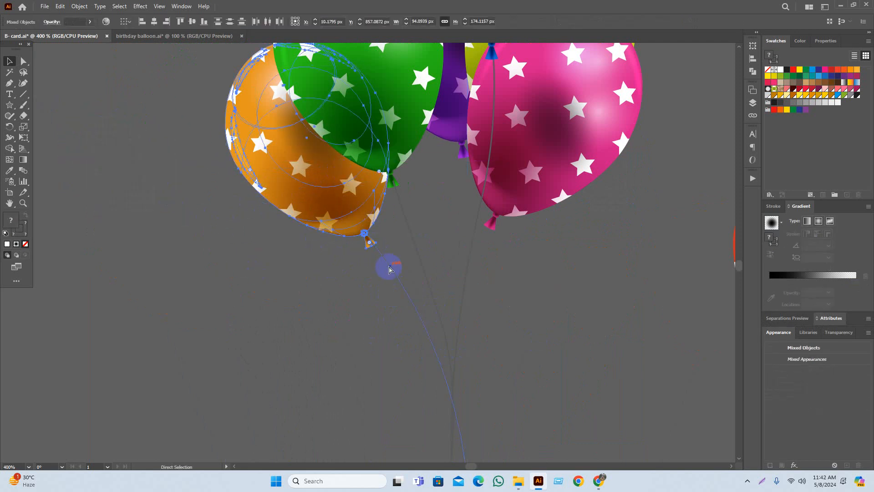
drag(314, 221, 99, 257)
scroll(247, 263, down, 1)
click(271, 296)
scroll(291, 292, down, 1)
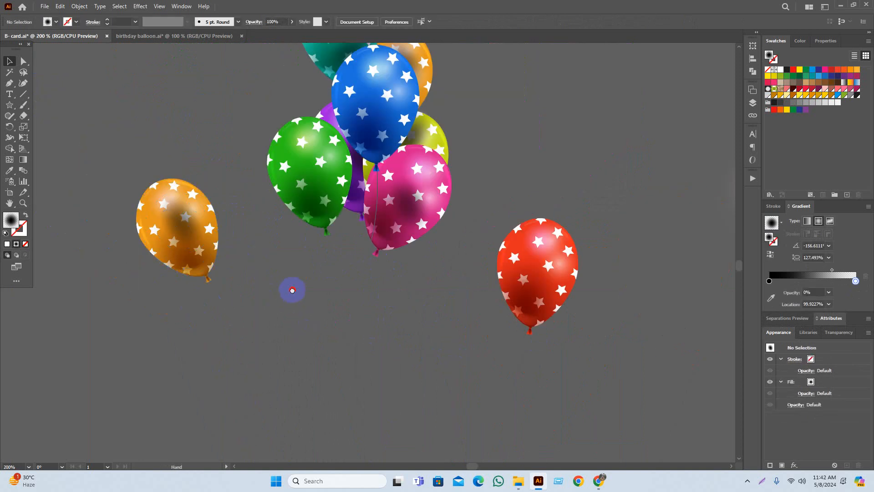
Select the green star-patterned balloon together with its string and move it left, beside the separated orange balloon.
scroll(287, 236, up, 2)
drag(391, 227, 395, 223)
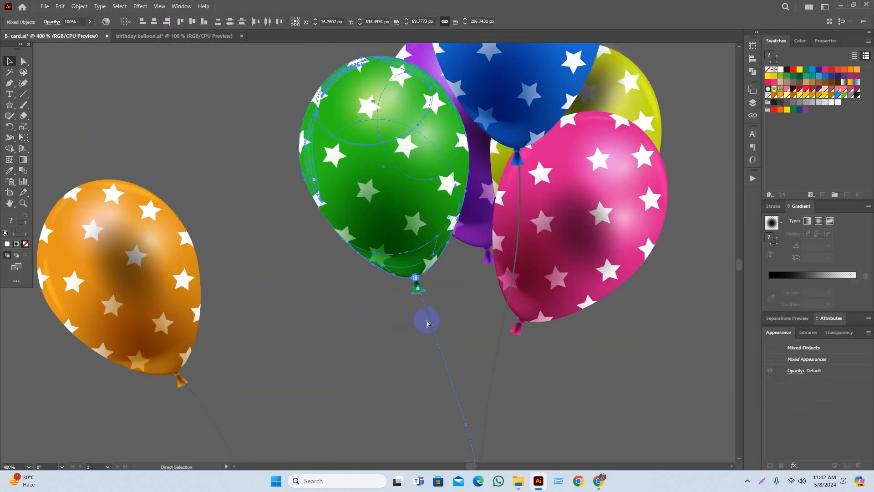
drag(402, 250, 302, 267)
scroll(303, 267, down, 2)
click(469, 345)
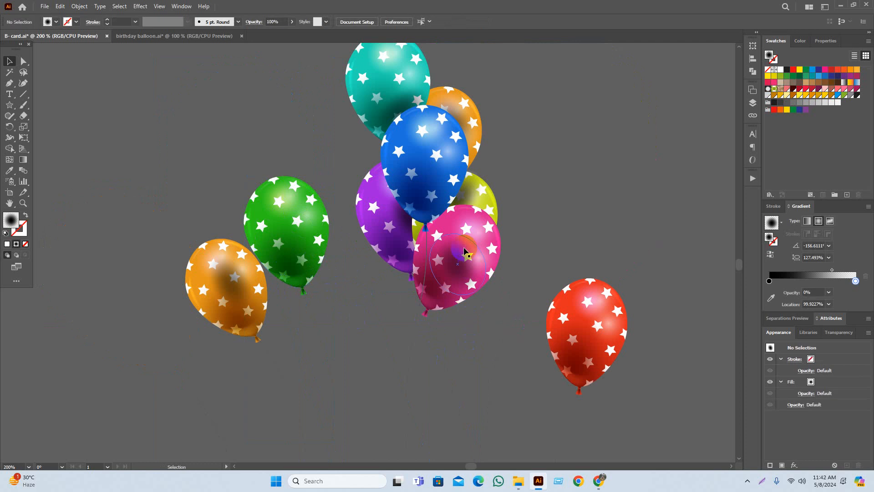
Group the blue star-patterned balloon with its string and move it out to the right of the bunch.
click(429, 177)
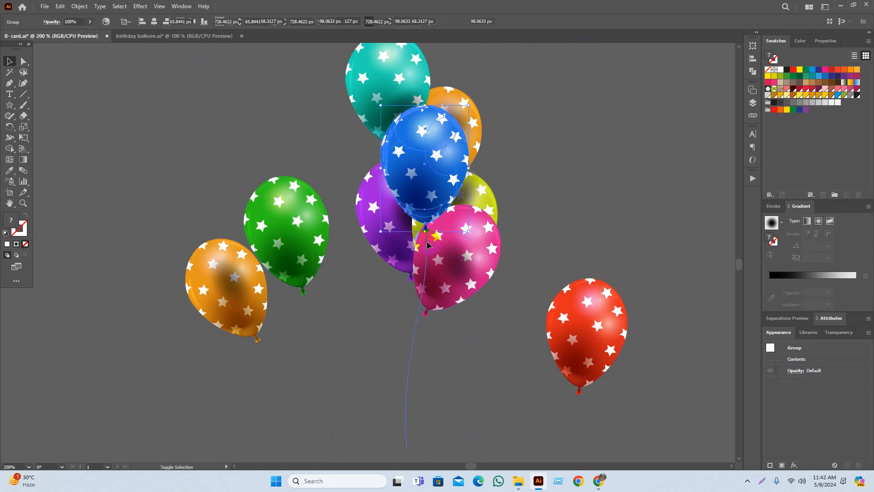
drag(455, 193, 638, 218)
scroll(583, 220, down, 2)
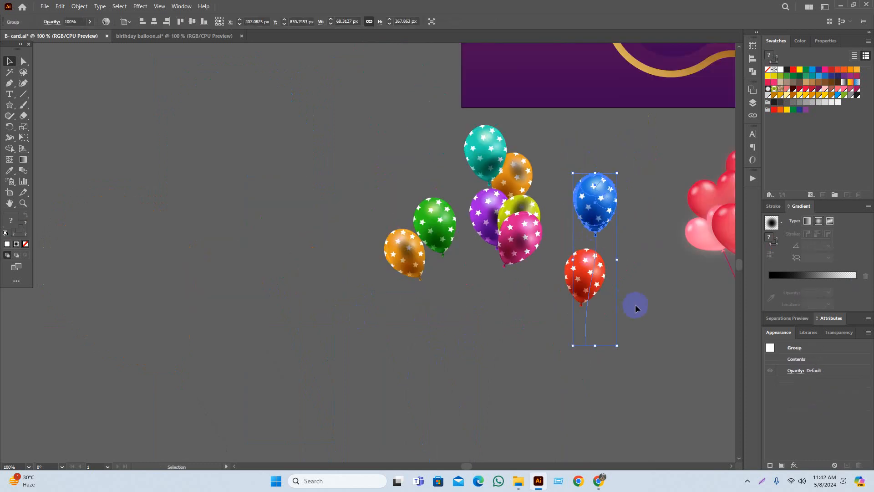
click(636, 309)
Place the blue star-patterned balloon on the card's lower left, below the green, red and blue balloon bunch.
drag(631, 314, 283, 359)
drag(288, 280, 310, 237)
scroll(340, 365, down, 1)
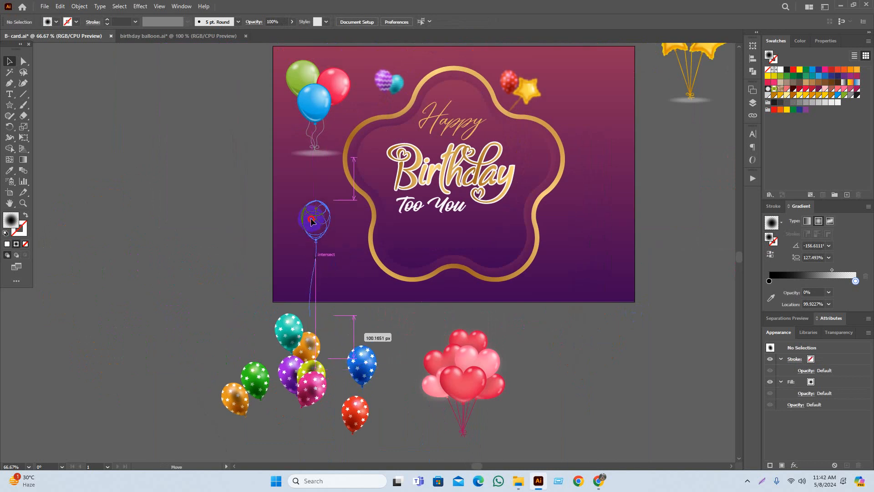
click(350, 346)
Ungroup the red heart balloon bunch below the card, separating the balloons from the strings.
click(457, 370)
key(ctrl+shift+g)
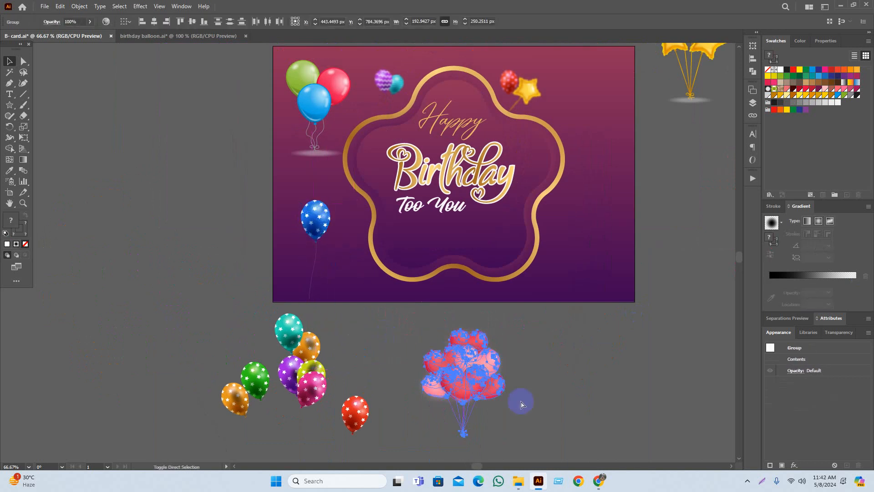
click(572, 415)
drag(468, 406, 477, 385)
scroll(477, 384, up, 2)
click(471, 359)
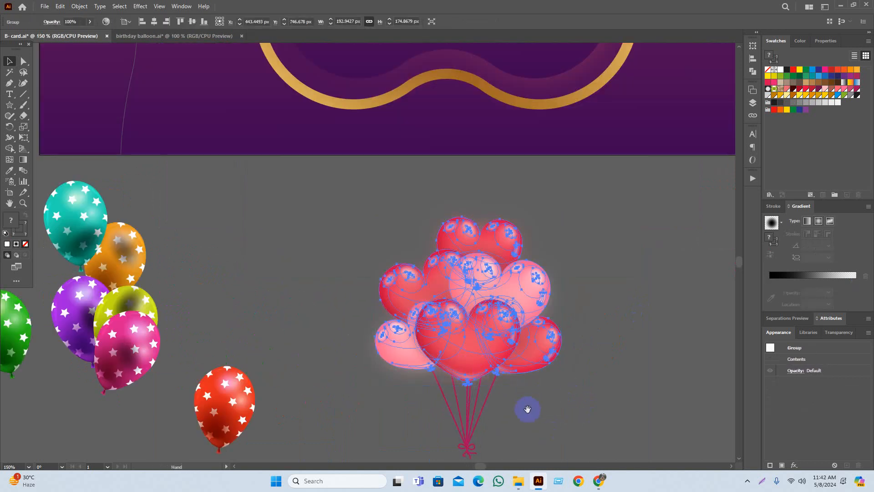
Ungroup the heart balloons and their strings further into individual balloons and separate strings.
drag(457, 351, 483, 331)
key(ctrl+z)
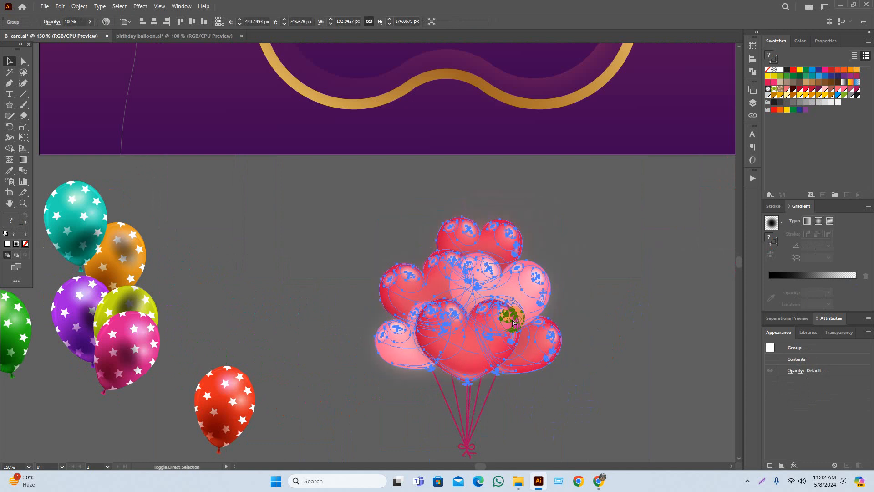
key(ctrl+shift+a)
scroll(507, 307, up, 2)
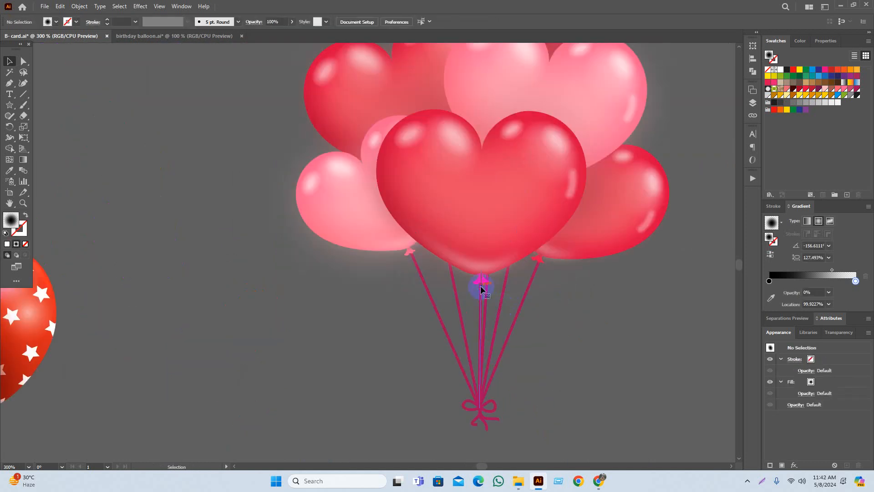
click(481, 289)
click(563, 368)
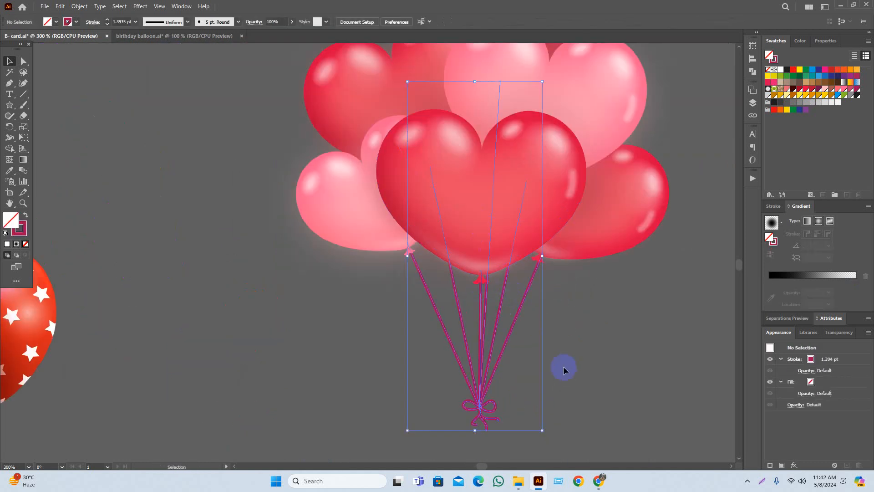
Group the large front red heart balloon with its string and move it to the left of the heart bunch.
click(473, 220)
shift+click(481, 298)
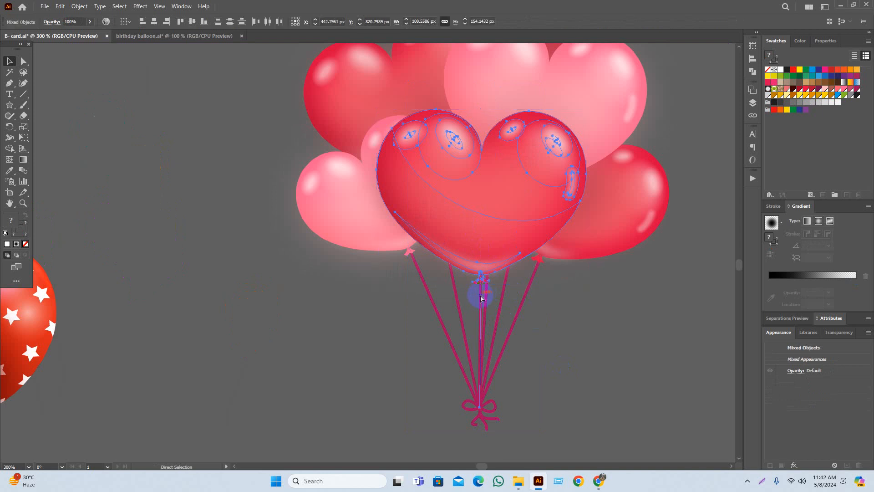
drag(477, 239, 154, 263)
click(356, 360)
scroll(356, 359, down, 3)
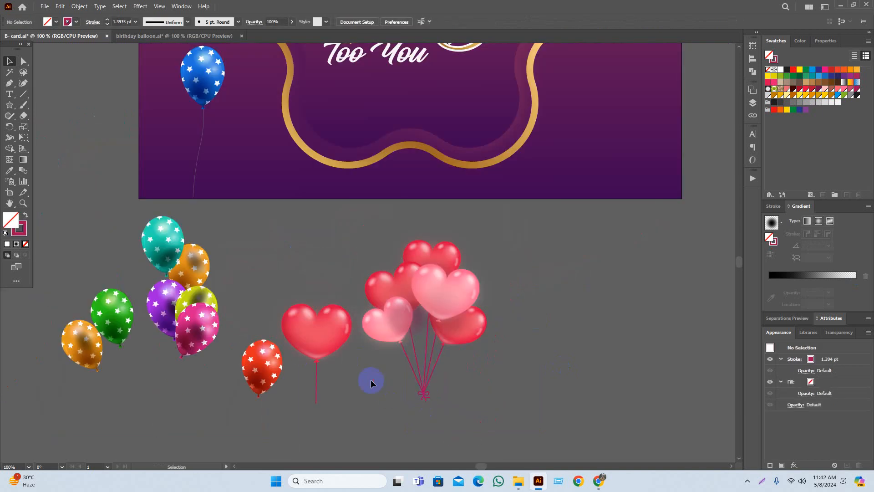
Place the separated red heart balloon on the card, tilted and tucked behind the right side of the blue star-patterned balloon.
drag(370, 382, 464, 431)
click(394, 390)
drag(424, 398, 344, 159)
drag(366, 217, 340, 219)
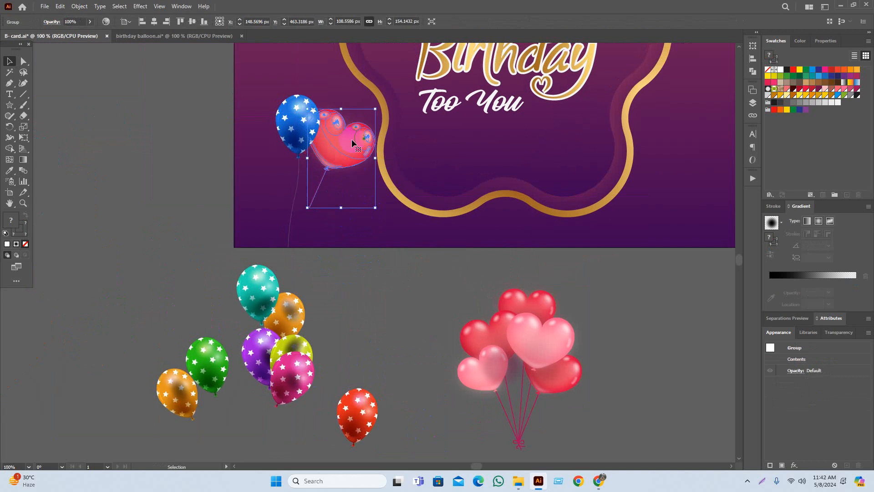
drag(354, 143, 338, 145)
click(357, 289)
scroll(367, 305, up, 1)
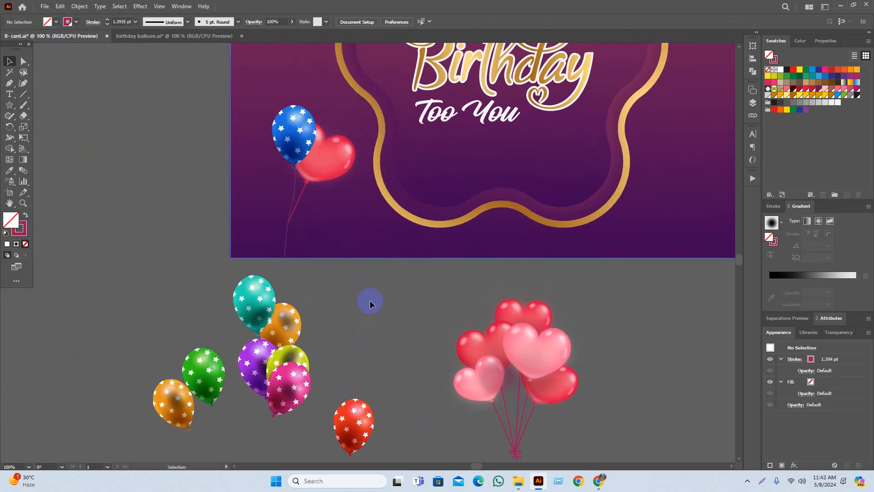
Delete the blurred shadow left in the heart bunch where the front red heart was.
click(493, 407)
click(464, 435)
drag(504, 397, 366, 291)
key(Delete)
Group the small pink heart balloon with its string and move it to the left of the heart bunch.
scroll(418, 368, up, 2)
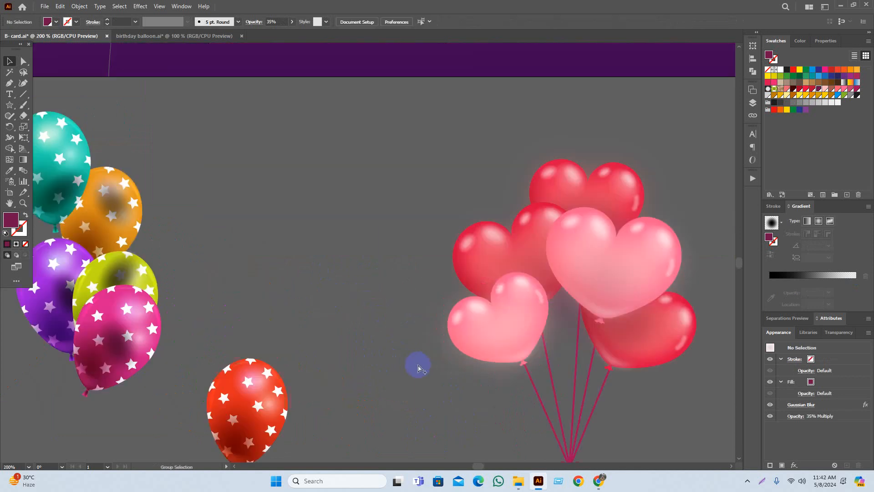
drag(525, 360, 526, 358)
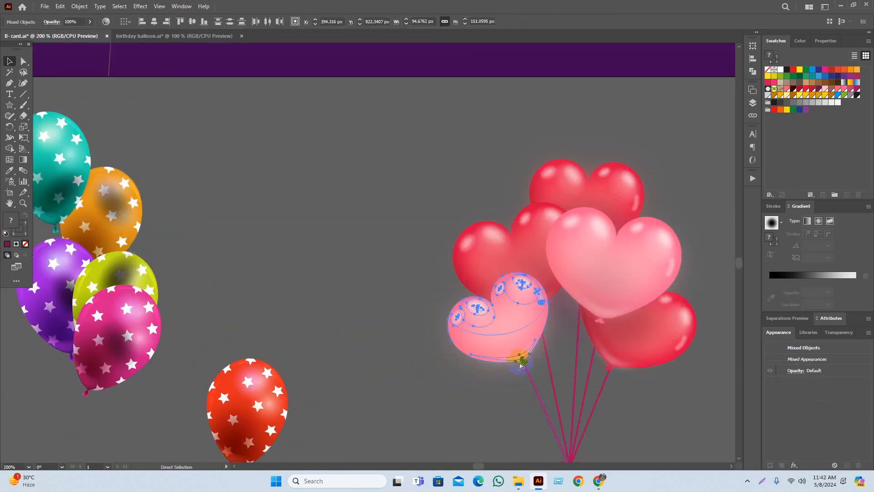
key(ctrl+g)
drag(492, 335, 354, 230)
scroll(396, 316, down, 2)
scroll(396, 317, down, 2)
scroll(453, 372, up, 1)
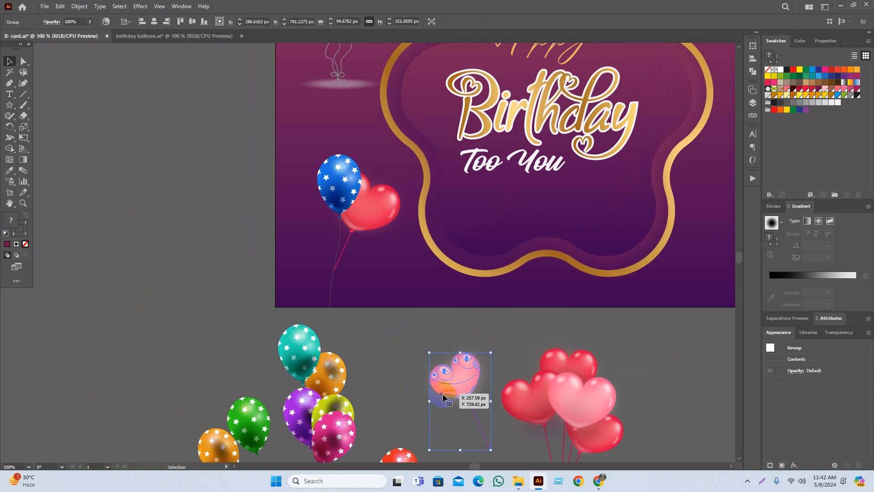
Place the pink heart balloon on the card at the left of the blue star-patterned balloon, with its string crossing the others.
drag(450, 376, 301, 221)
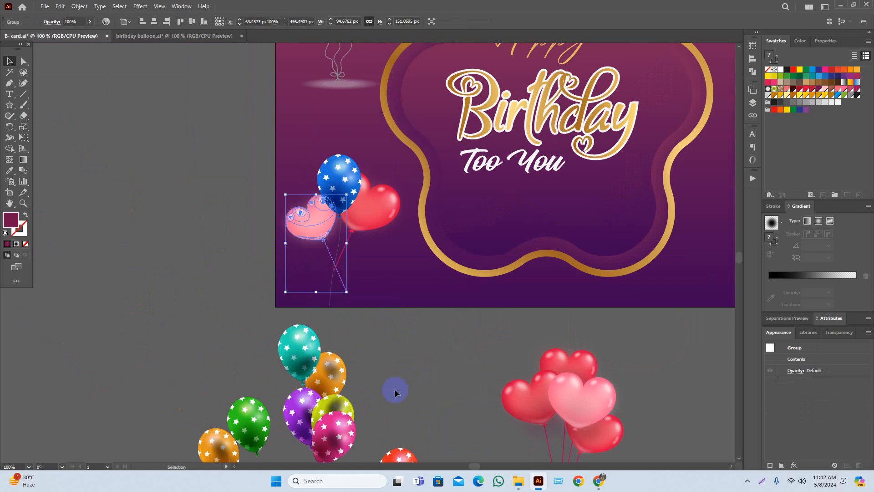
click(396, 389)
scroll(420, 399, up, 1)
scroll(306, 304, up, 1)
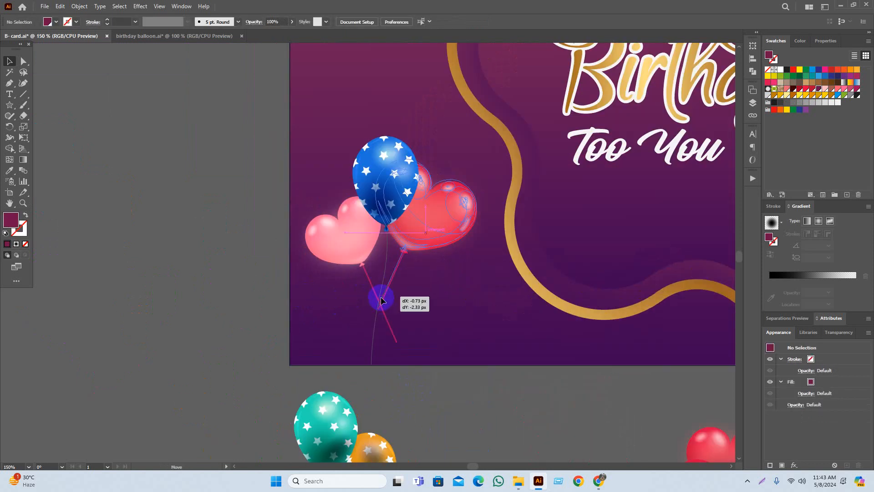
drag(390, 333, 386, 330)
click(429, 408)
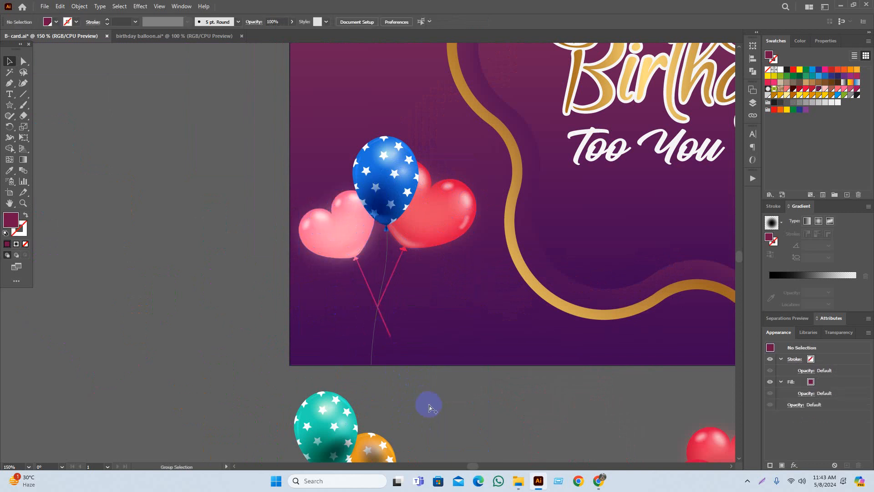
Place a gold star balloon from the bunch outside the card behind the blue balloon and red heart.
scroll(429, 408, down, 2)
drag(463, 421, 337, 354)
drag(519, 350, 494, 367)
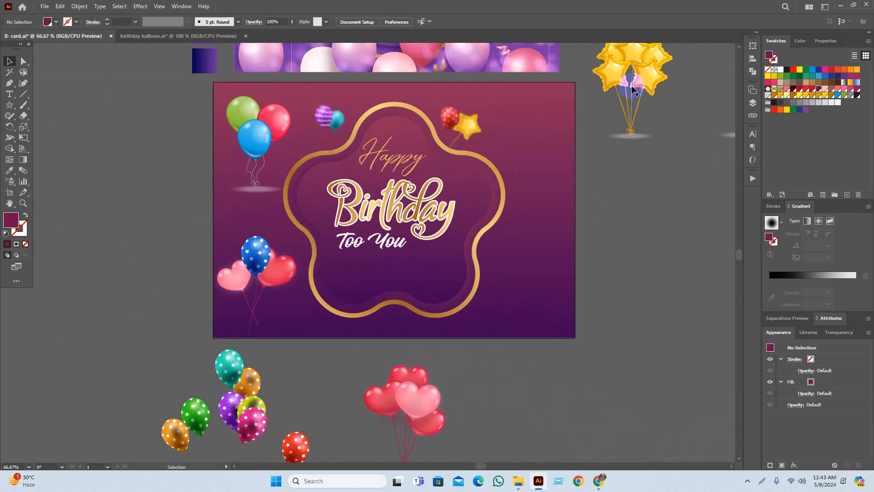
drag(667, 72, 266, 274)
click(312, 376)
scroll(348, 398, up, 5)
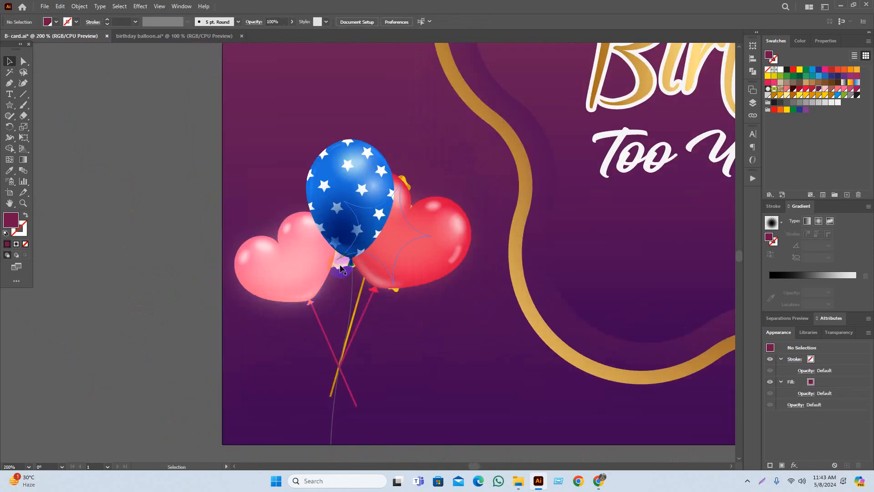
Bring the gold star balloon to the front, position it below the blue balloon and rotate it so its string hangs vertically.
drag(341, 268, 382, 354)
key(a)
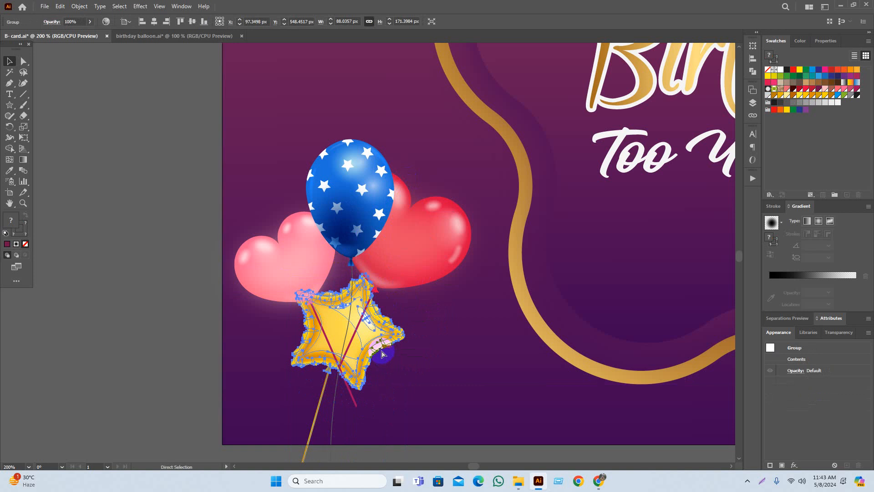
key(v)
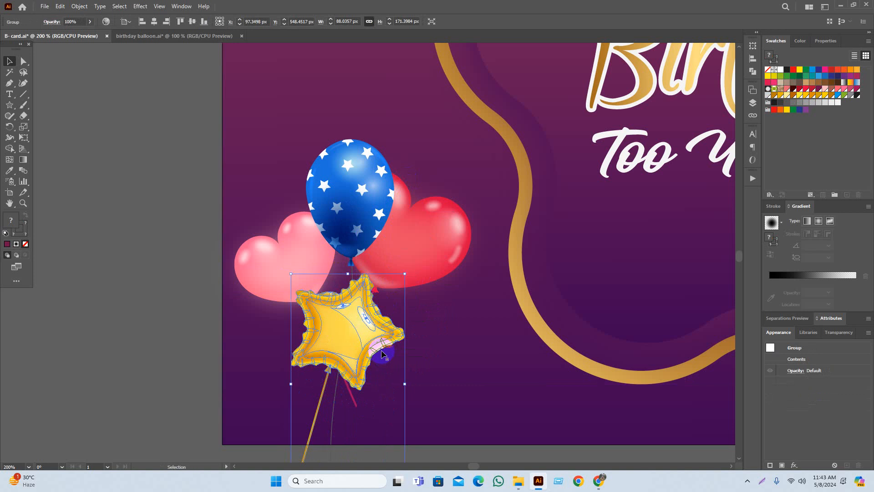
drag(332, 351, 332, 319)
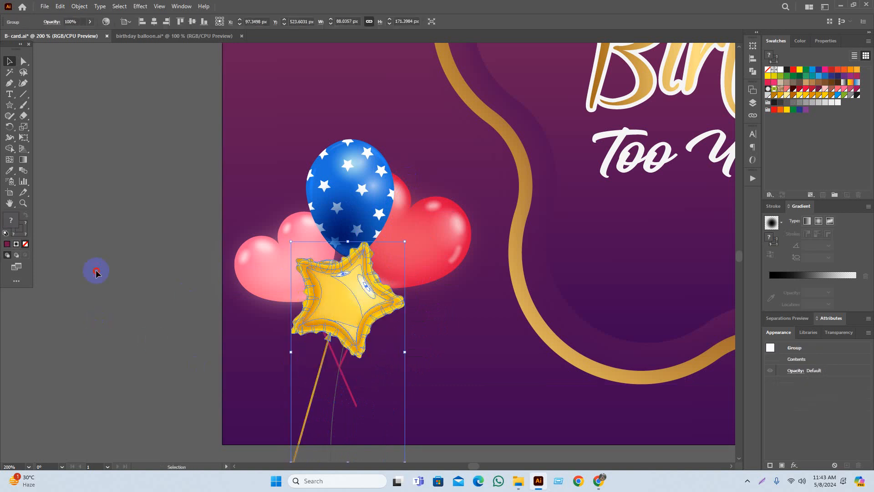
click(154, 312)
drag(154, 313, 155, 309)
drag(379, 307, 387, 298)
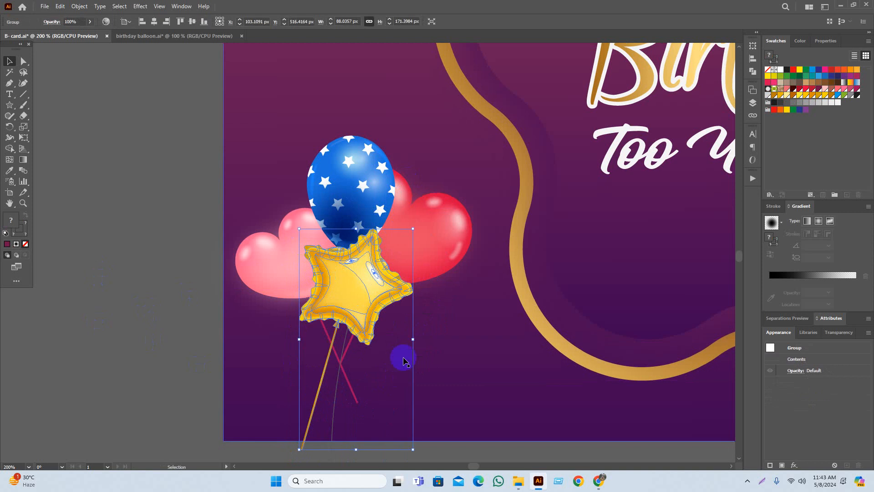
drag(419, 338, 374, 295)
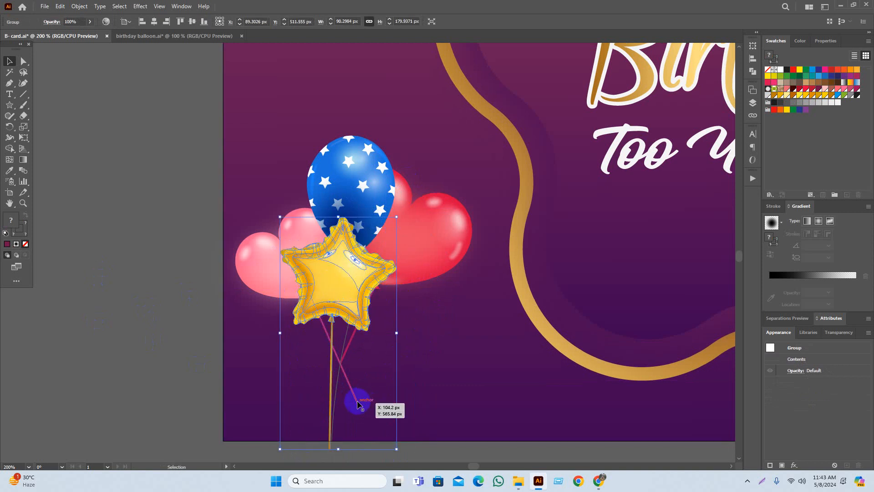
Reposition the lower end of the pink heart balloon's string so it meets the gold star's string.
click(357, 403)
click(140, 332)
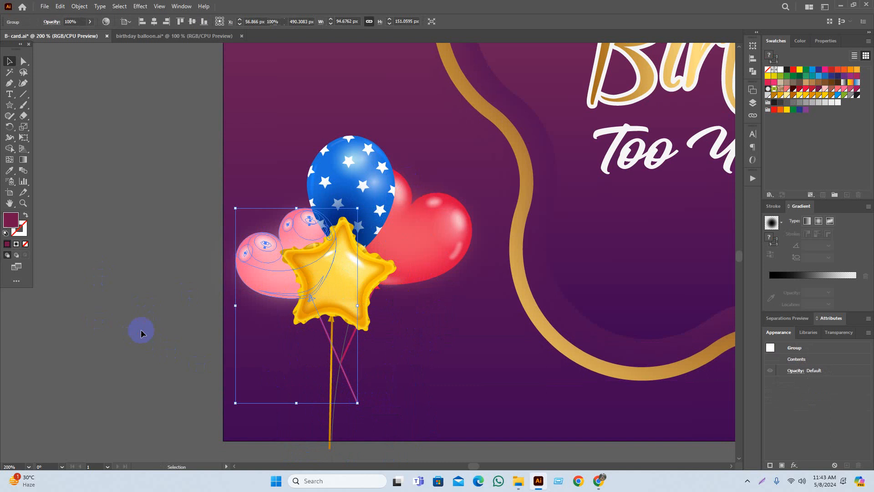
scroll(332, 423, up, 2)
ctrl+click(383, 382)
drag(383, 382, 331, 394)
scroll(322, 400, down, 2)
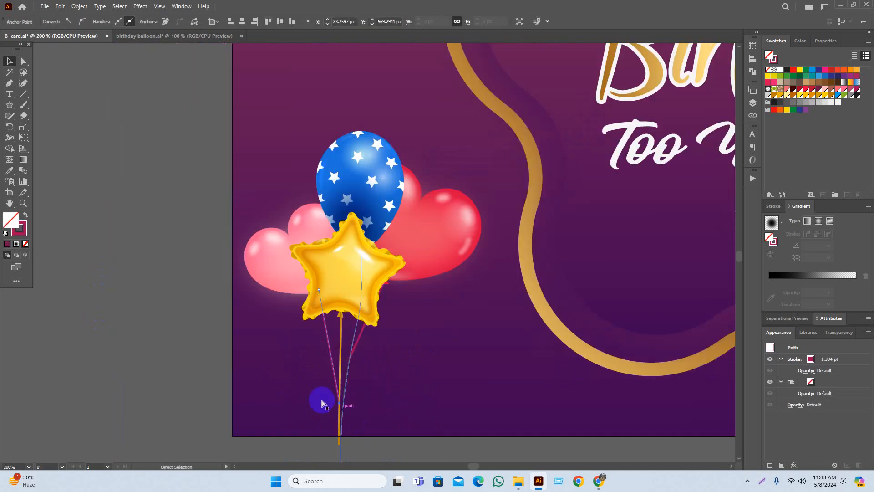
click(211, 318)
Try to move the bow's loops away from the strings of the gold star bunch outside the card.
scroll(201, 326, down, 2)
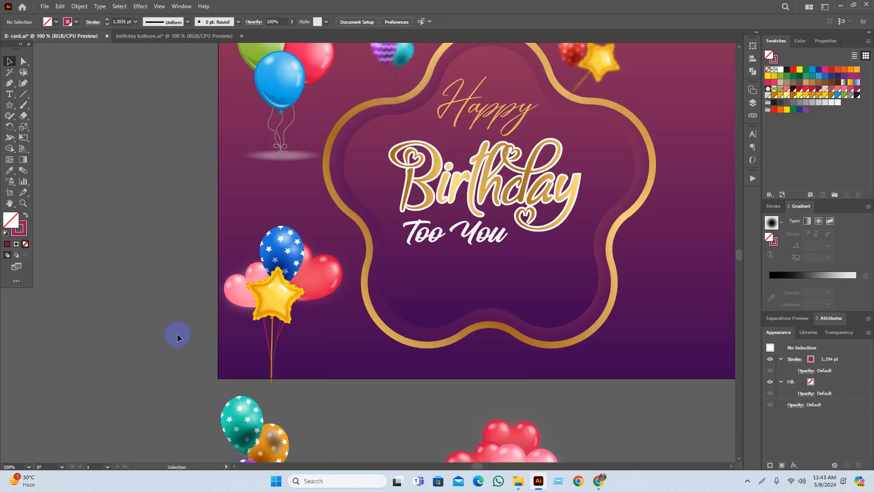
scroll(237, 334, down, 1)
drag(567, 421, 541, 374)
scroll(538, 403, down, 1)
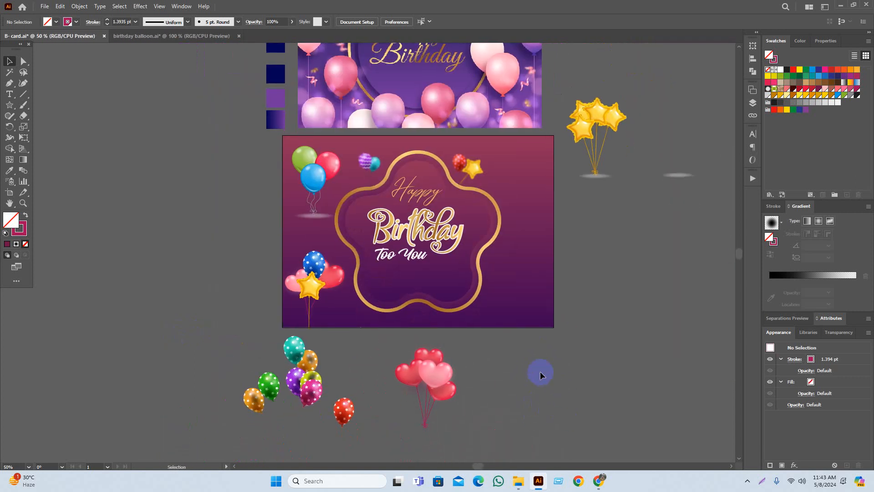
scroll(347, 347, up, 1)
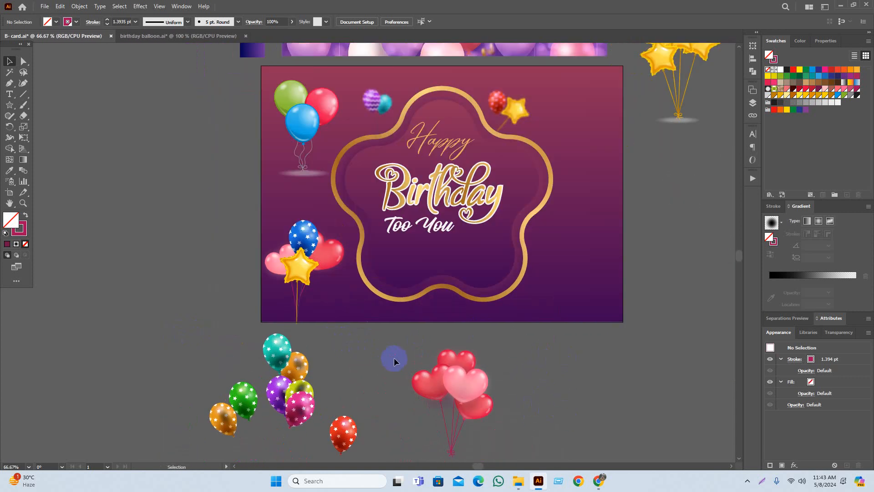
drag(394, 362, 345, 382)
drag(662, 189, 622, 199)
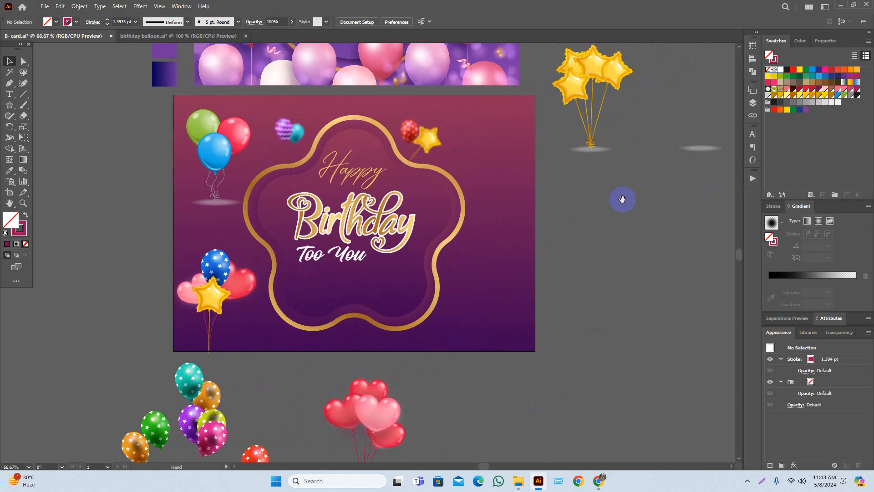
click(591, 146)
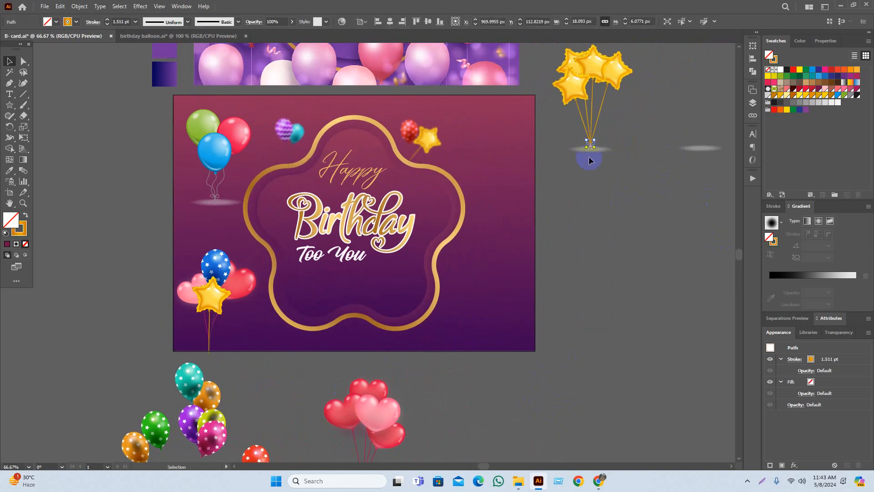
scroll(583, 152, up, 2)
scroll(622, 155, up, 2)
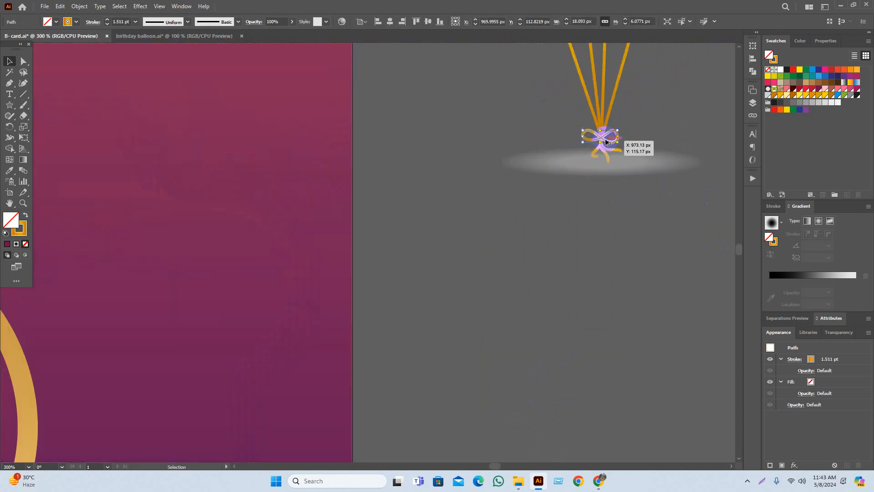
drag(605, 136, 476, 304)
click(684, 250)
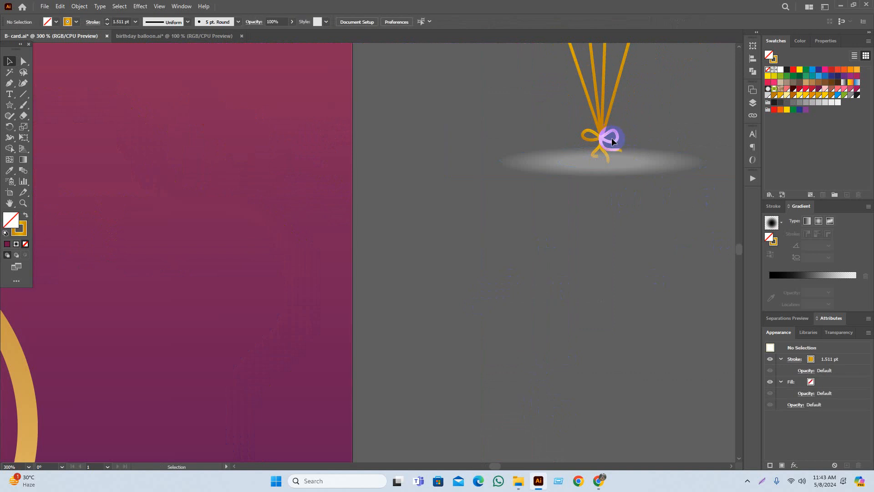
Move the grey shadow ellipse down, clear of the bow on the gold star bunch.
click(611, 138)
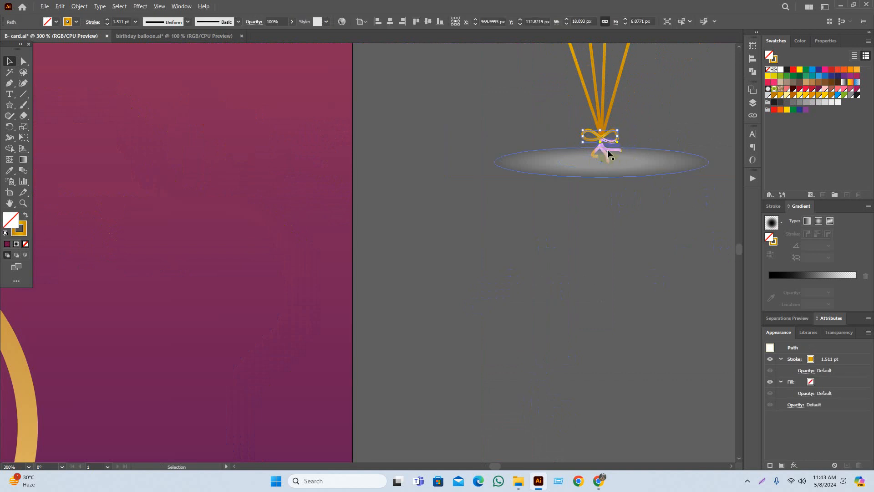
click(617, 182)
drag(622, 290, 622, 291)
click(638, 159)
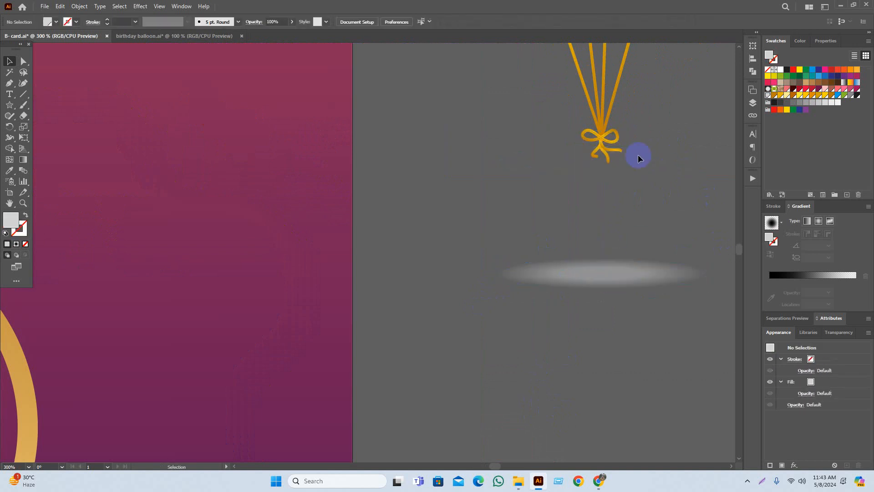
Group the loops and tails of the gold star bunch's bow and place a copy of it just below.
click(605, 148)
scroll(632, 142, up, 4)
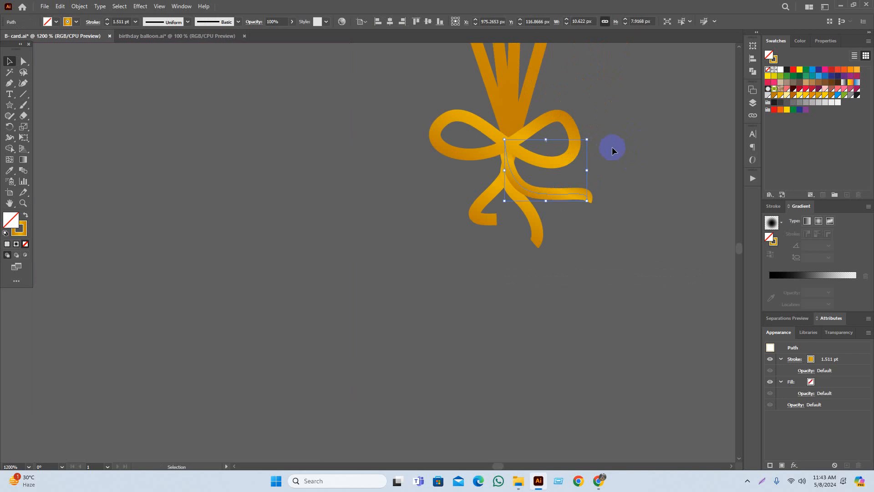
drag(601, 160, 496, 234)
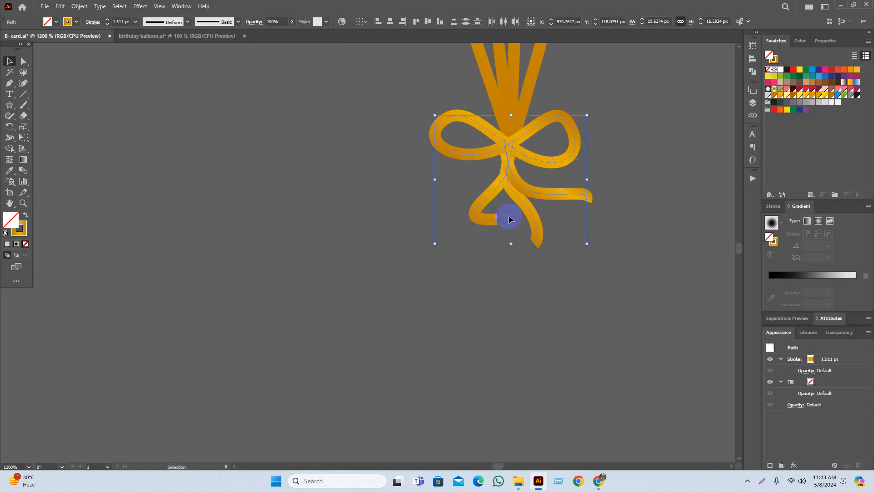
key(ctrl+g)
click(528, 160)
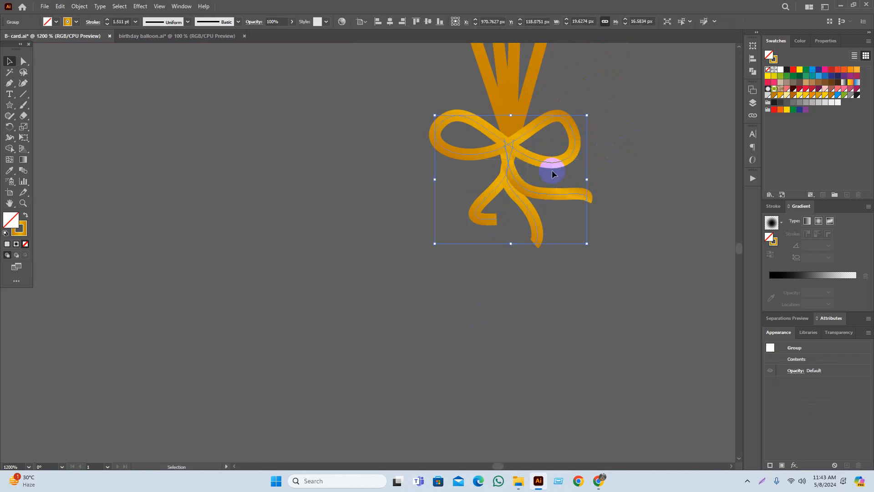
drag(554, 164, 513, 320)
Transfer the bow copy to the card and place it over the gold star balloon's string near the card's lower edge.
scroll(592, 287, down, 4)
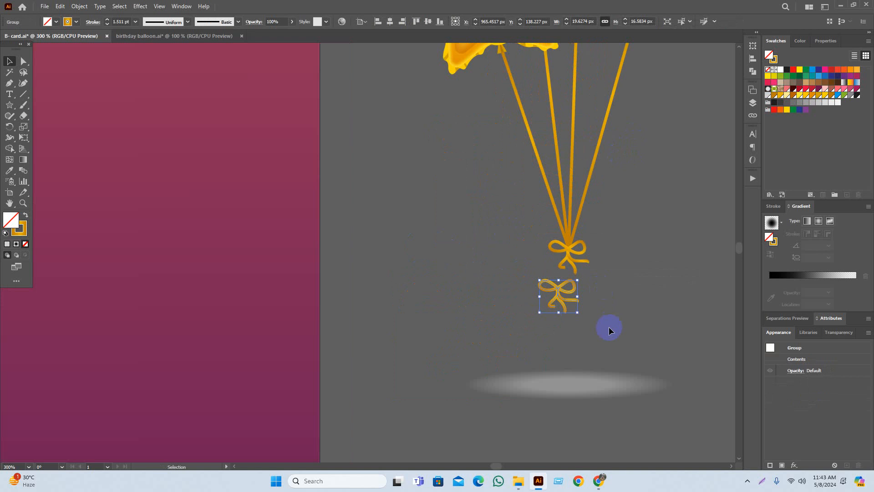
key(ctrl+x)
drag(389, 403, 734, 209)
drag(291, 412, 681, 223)
drag(289, 387, 713, 166)
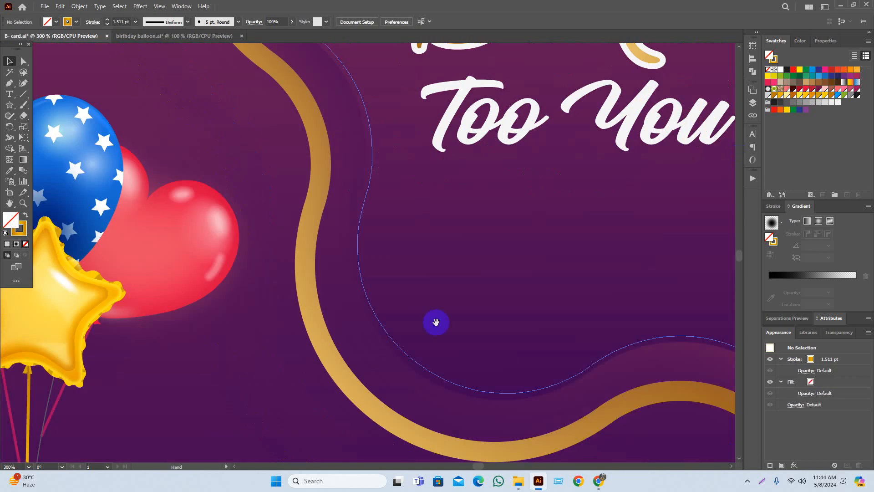
drag(245, 417, 638, 186)
key(ctrl+v)
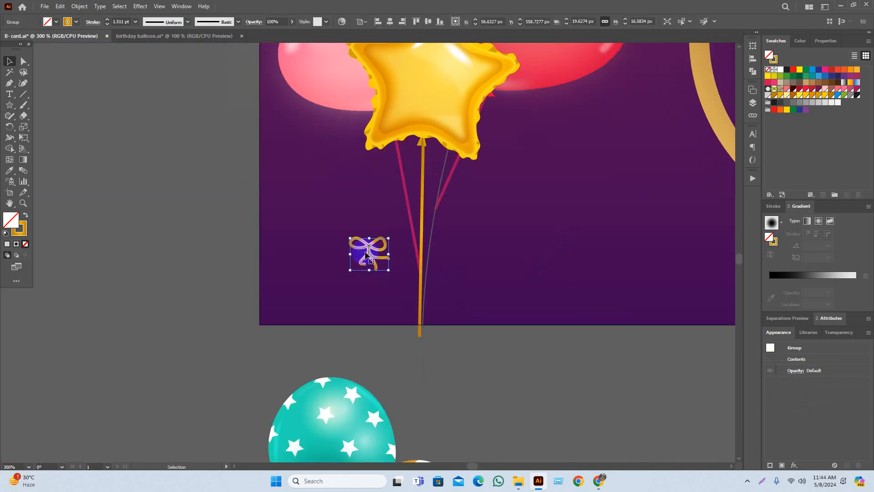
drag(384, 262, 420, 293)
click(485, 373)
Extend the red heart balloon's string so its lower end meets the knot of the gold bow.
scroll(484, 370, up, 3)
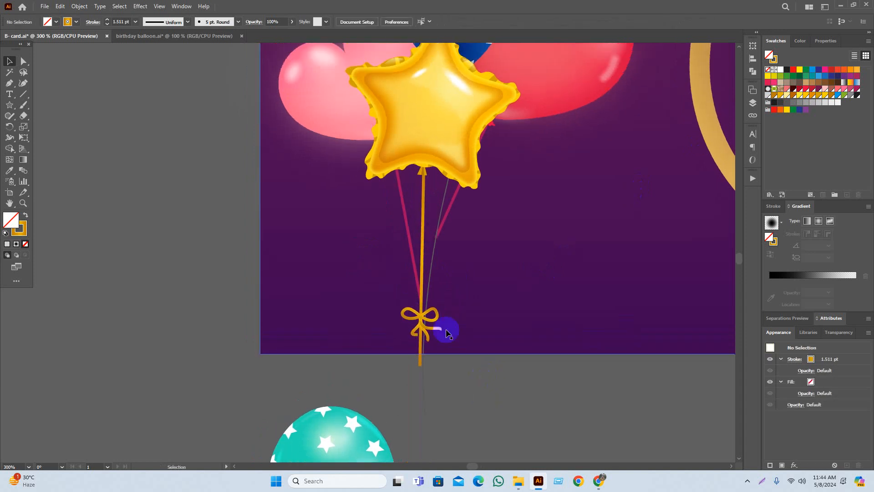
scroll(425, 269, up, 3)
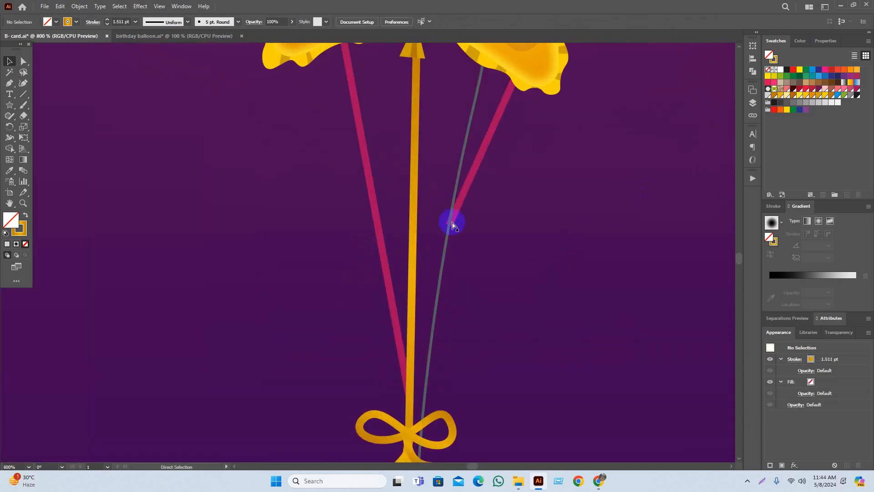
click(453, 224)
drag(447, 232, 387, 368)
click(420, 390)
click(386, 368)
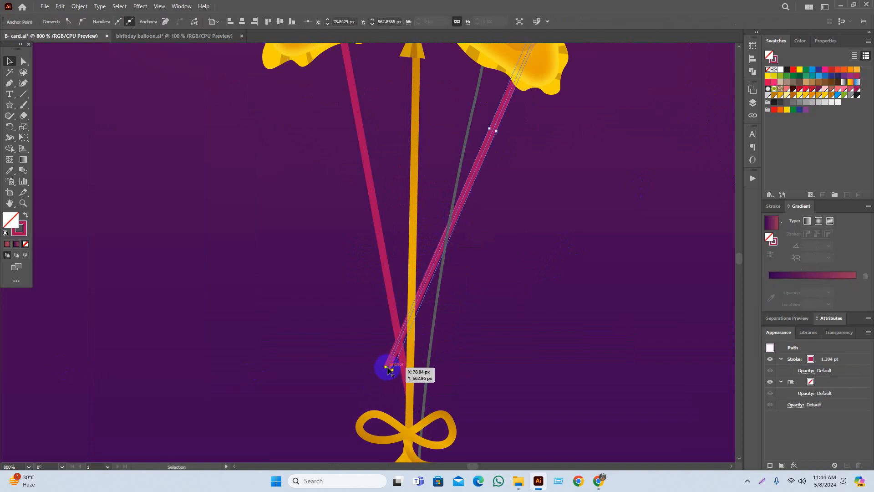
click(18, 60)
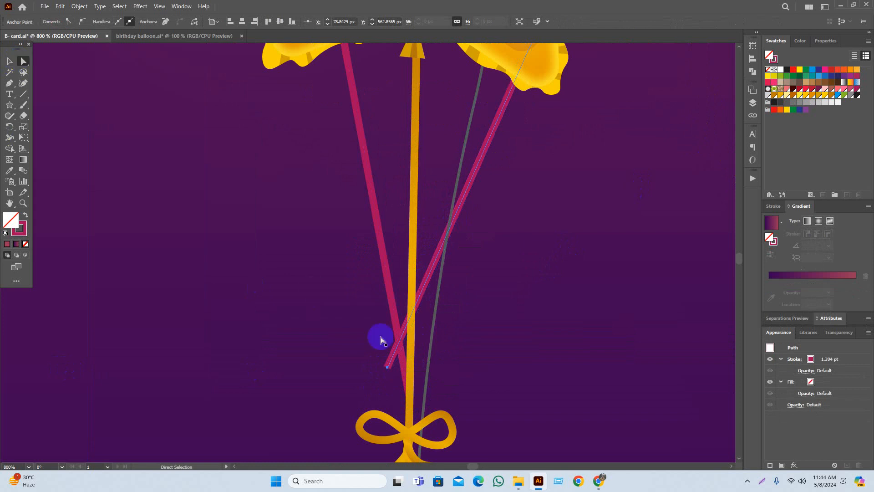
drag(387, 371, 409, 431)
scroll(475, 371, down, 4)
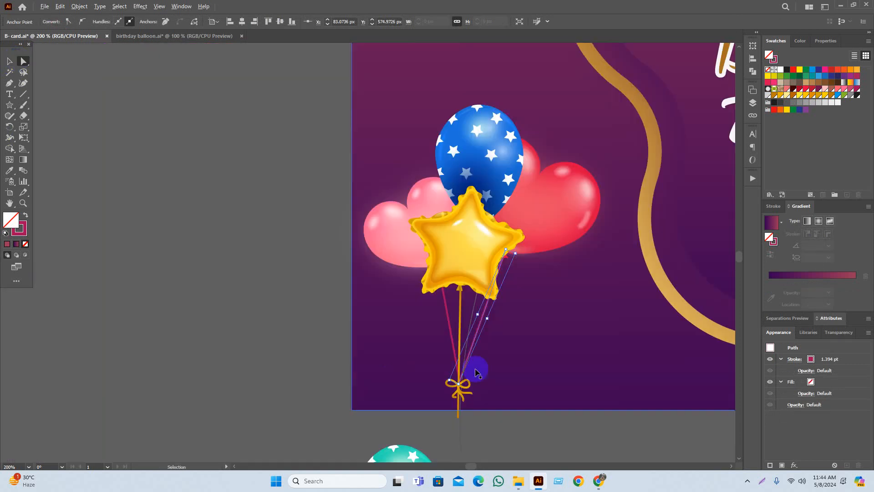
click(501, 415)
Try to move the blurred ellipse off the front pink heart, out beside the heart bunch below the card.
scroll(508, 430, right, 2)
scroll(496, 433, down, 2)
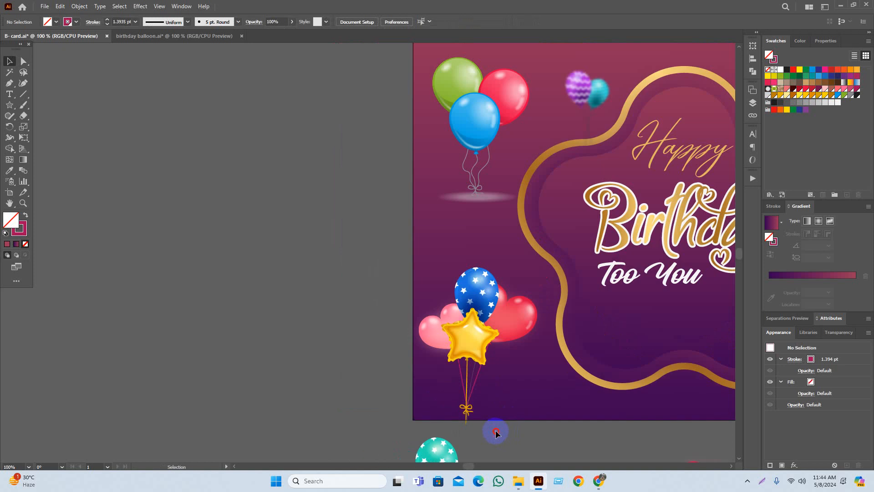
drag(496, 433, 321, 306)
scroll(320, 306, down, 1)
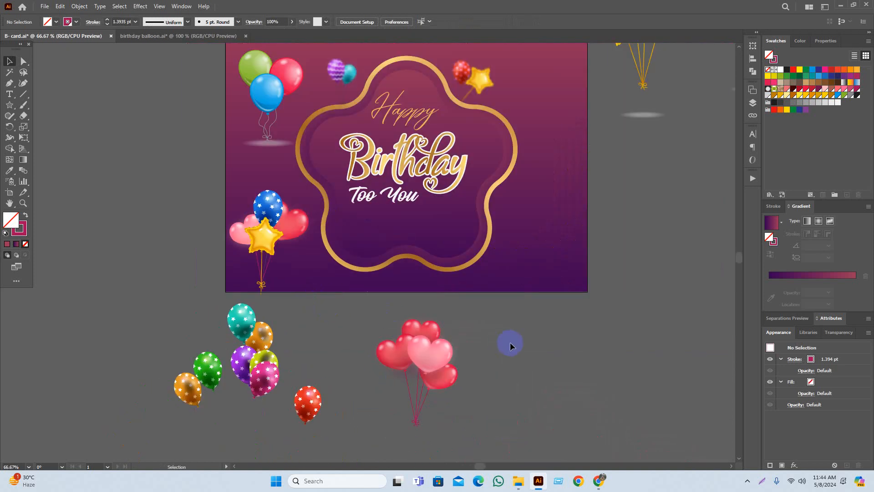
drag(510, 346, 497, 356)
click(419, 372)
click(449, 371)
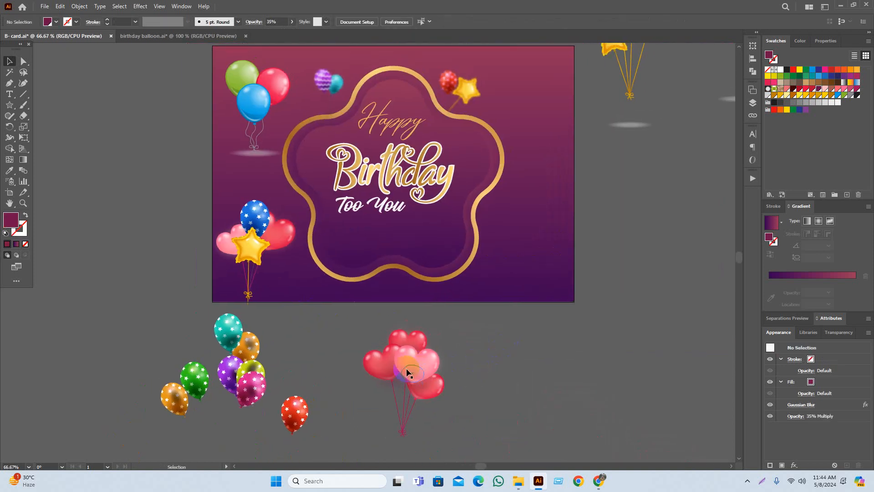
drag(412, 373, 515, 368)
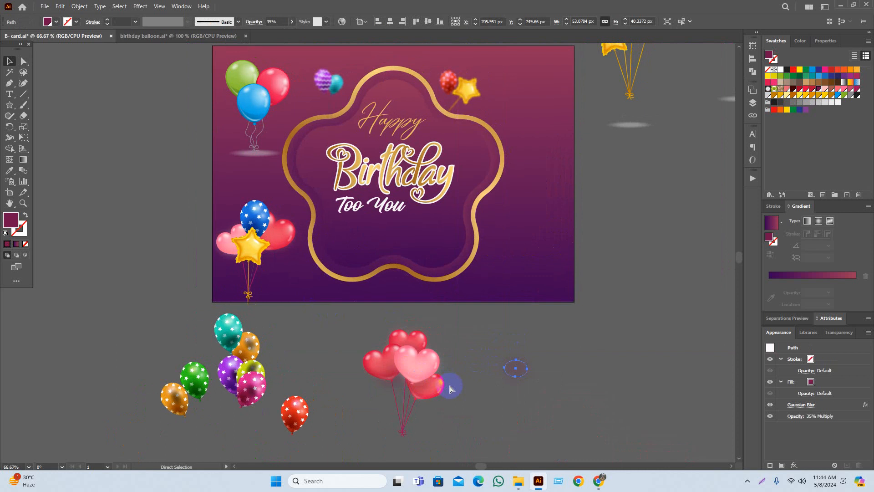
click(467, 392)
Move the front pink heart balloon and its blurred ellipse out to the right of the heart bunch and group them.
scroll(412, 388, up, 3)
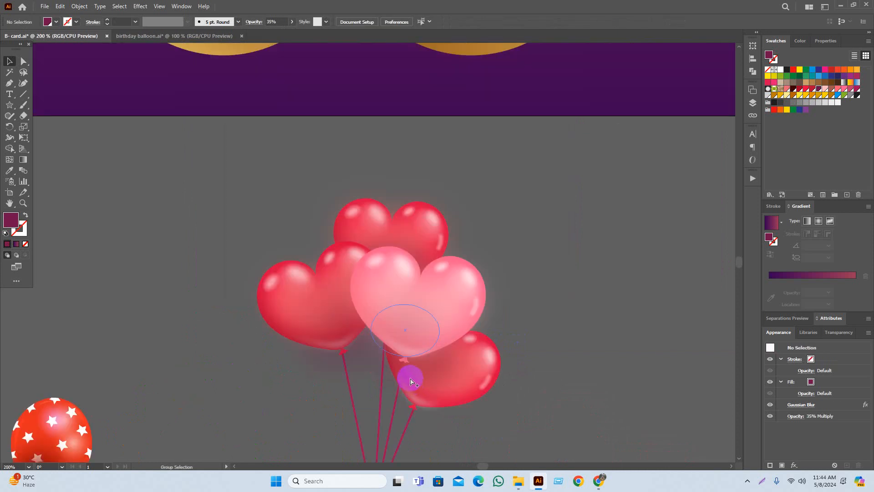
shift+click(417, 332)
drag(456, 297, 586, 273)
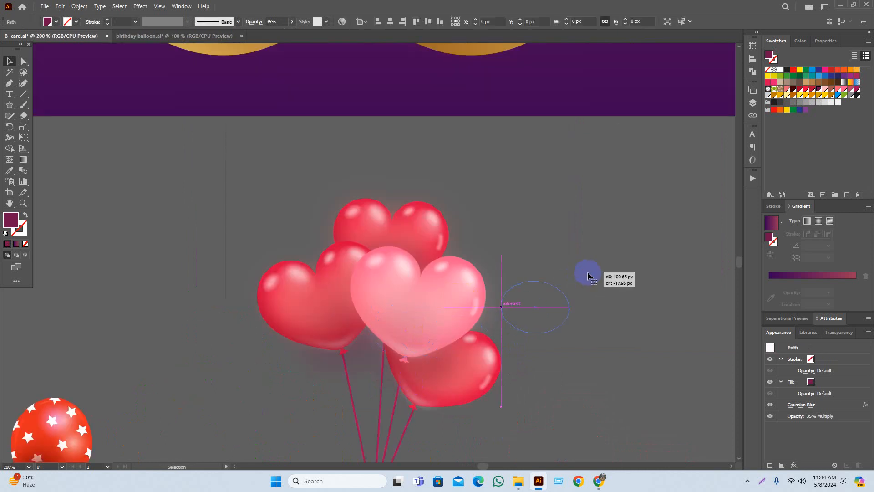
click(446, 287)
drag(446, 287, 588, 258)
drag(601, 298, 610, 272)
shift+click(560, 246)
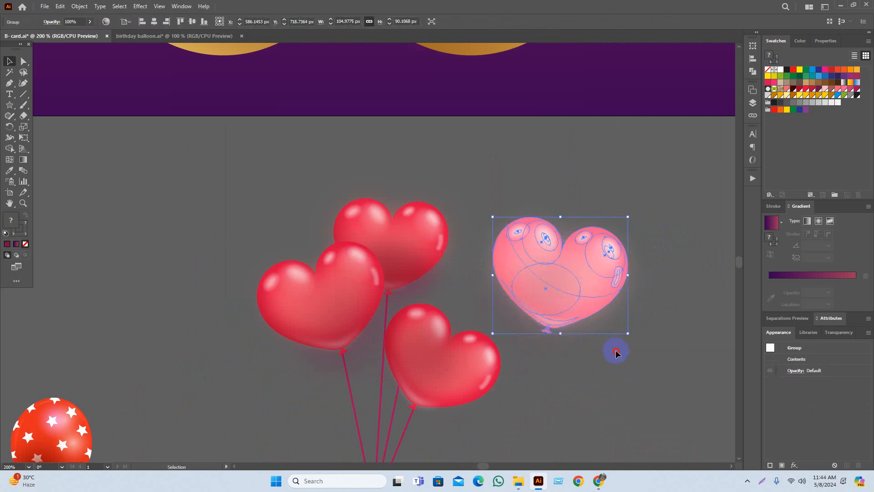
click(614, 392)
alt+scroll(613, 410, down, 2)
alt+scroll(582, 416, down, 2)
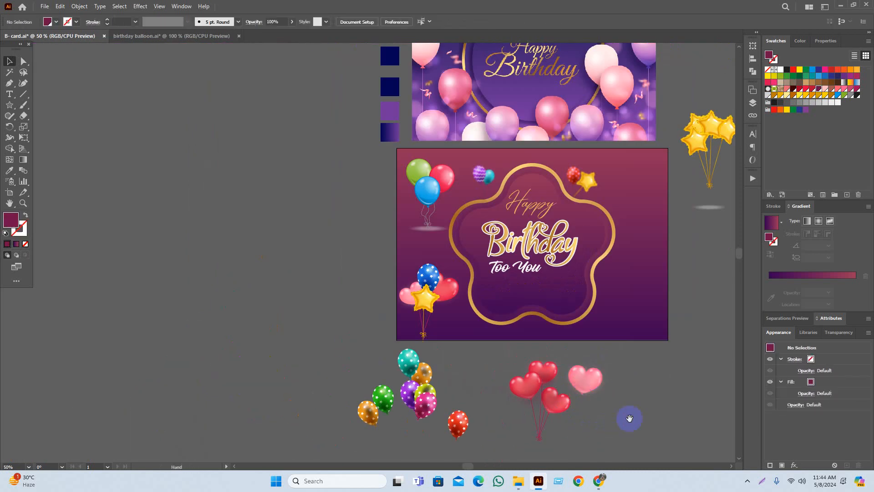
Move the pink heart balloon onto the card, shrink it to about 54 × 46 px and place it beside the end of "Birthday".
drag(628, 416, 464, 428)
drag(464, 385, 511, 278)
alt+scroll(511, 279, up, 1)
click(532, 318)
click(540, 317)
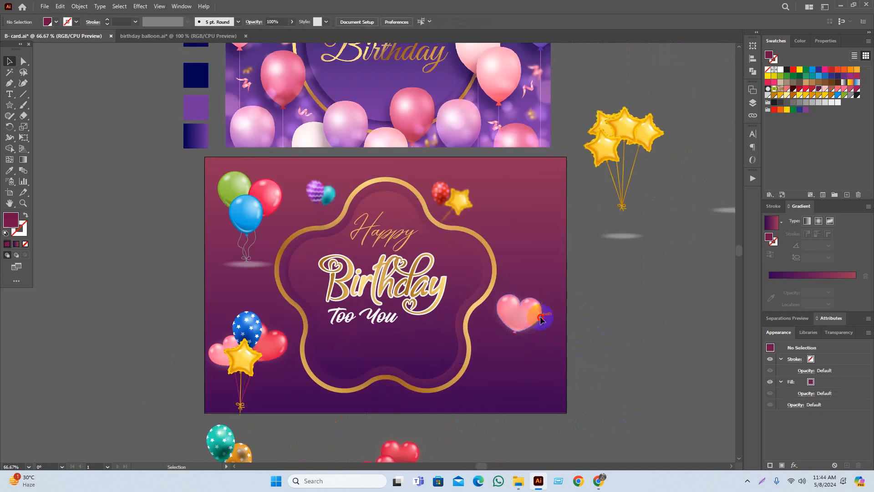
click(535, 318)
drag(546, 313, 521, 314)
click(608, 363)
drag(560, 334, 474, 256)
scroll(547, 313, up, 1)
click(692, 335)
click(549, 248)
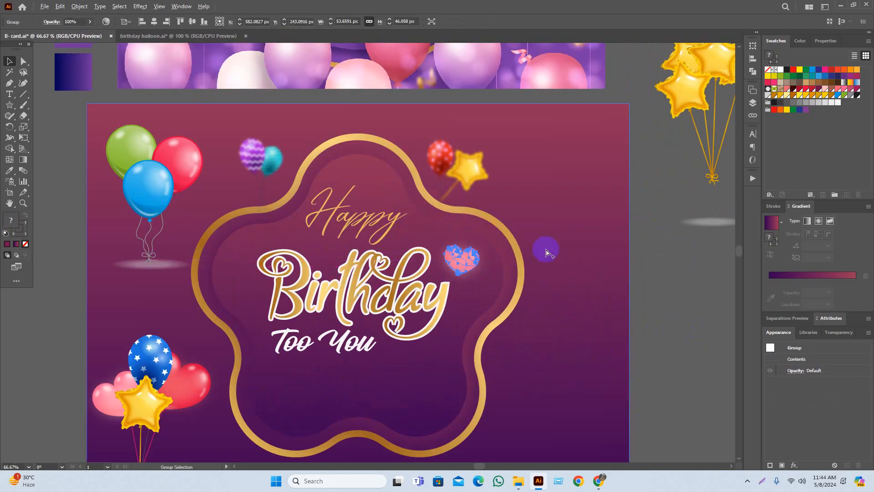
Move a red heart balloon from the bunch below the card into the flower frame, to the left of "Birthday".
scroll(546, 248, down, 1)
scroll(696, 351, down, 4)
drag(430, 363, 349, 351)
key(ctrl+shift+a)
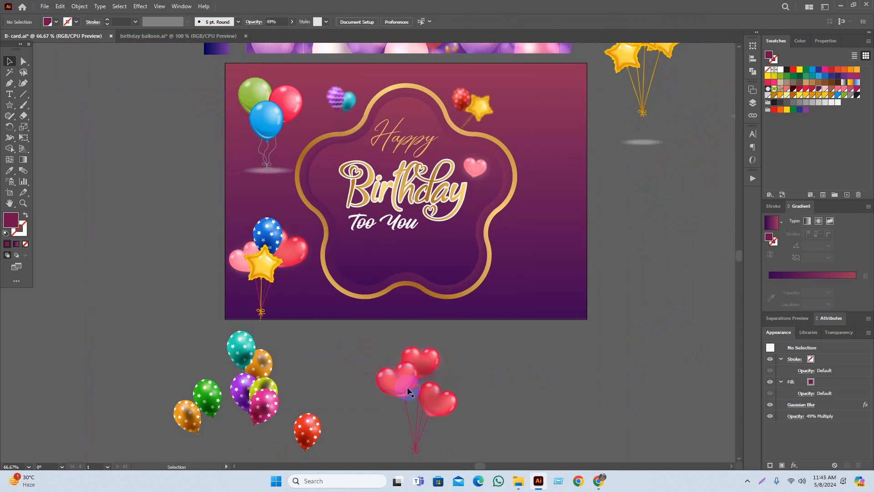
drag(409, 391, 338, 174)
drag(337, 185, 335, 185)
scroll(337, 184, up, 2)
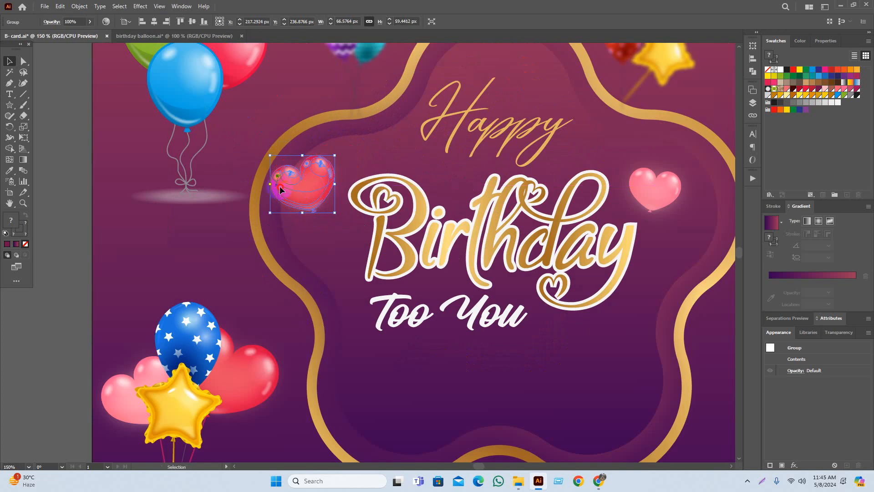
Enlarge the red heart to about 87 × 76 px and place it against the B of "Birthday".
drag(284, 200, 315, 211)
click(66, 235)
scroll(305, 259, down, 1)
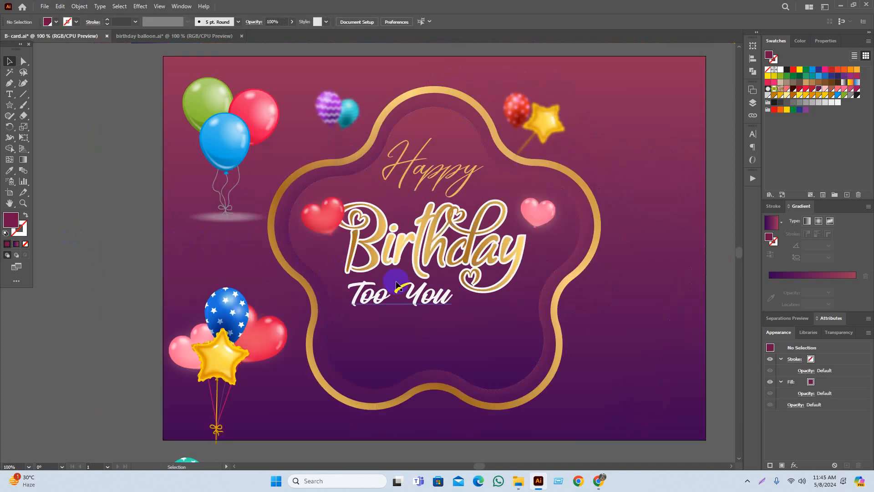
mouse_move(332, 225)
mouse_down()
mouse_move(361, 249)
mouse_move(340, 235)
mouse_up()
click(718, 350)
key(space)
drag(710, 333, 684, 354)
Enlarge the pink heart at the end of "Birthday" to about 67 × 58 px.
click(517, 253)
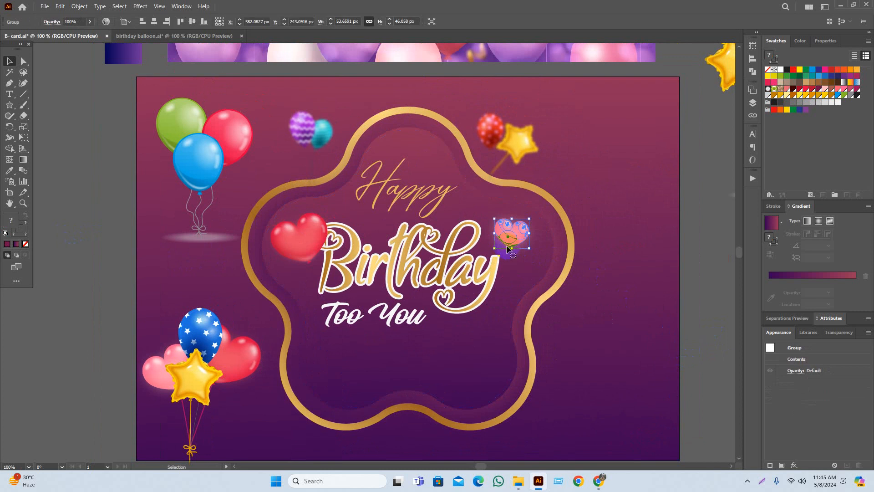
drag(494, 248, 508, 234)
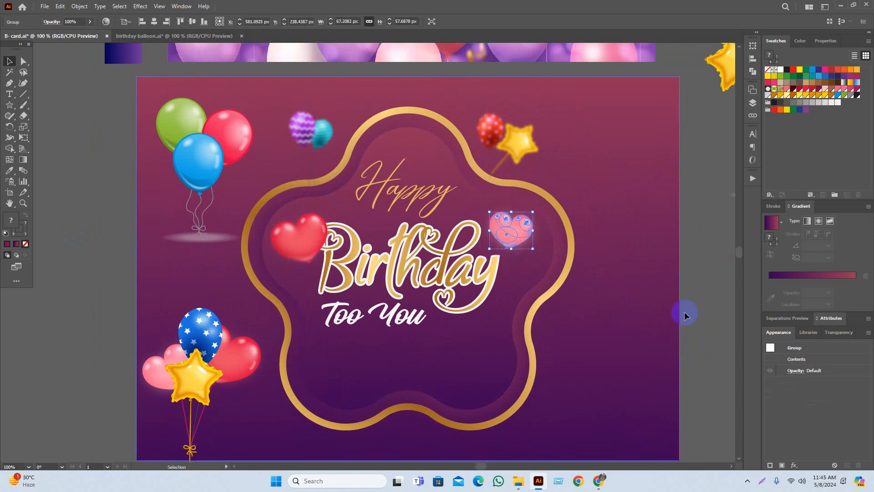
click(687, 315)
Apply a Gaussian Blur with a radius of about 6.8 pixels to the red and pink hearts beside "Birthday".
scroll(382, 277, down, 1)
click(325, 252)
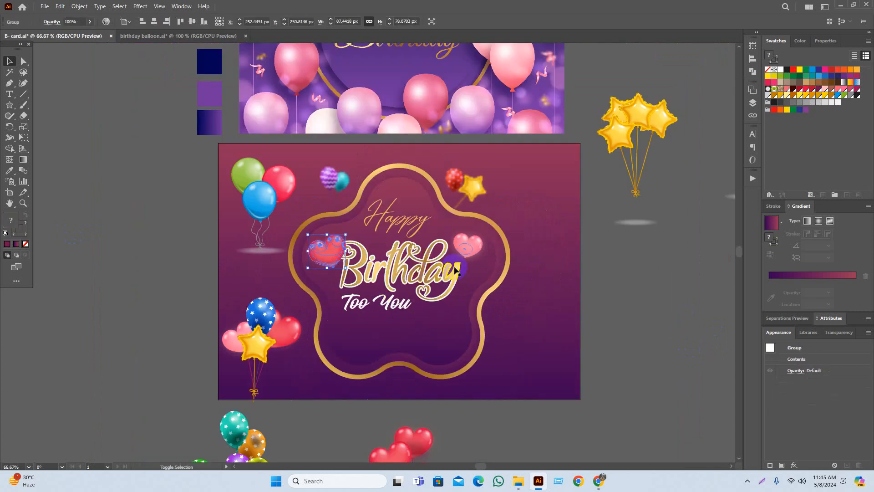
shift+click(465, 250)
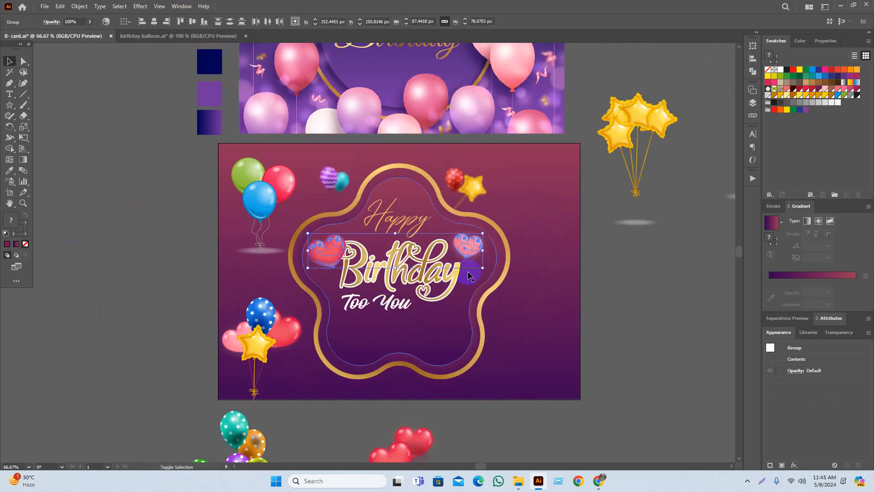
click(142, 9)
mouse_move(182, 158)
click(259, 159)
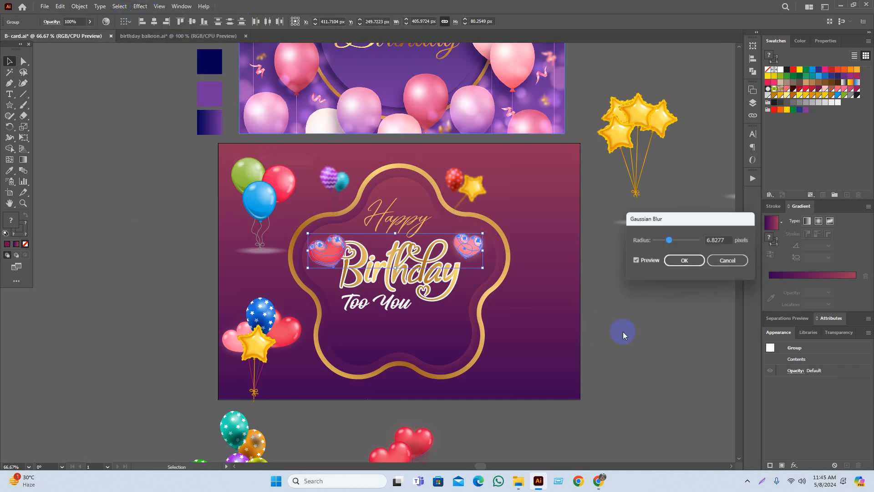
click(684, 260)
click(683, 336)
scroll(665, 327, left, 1)
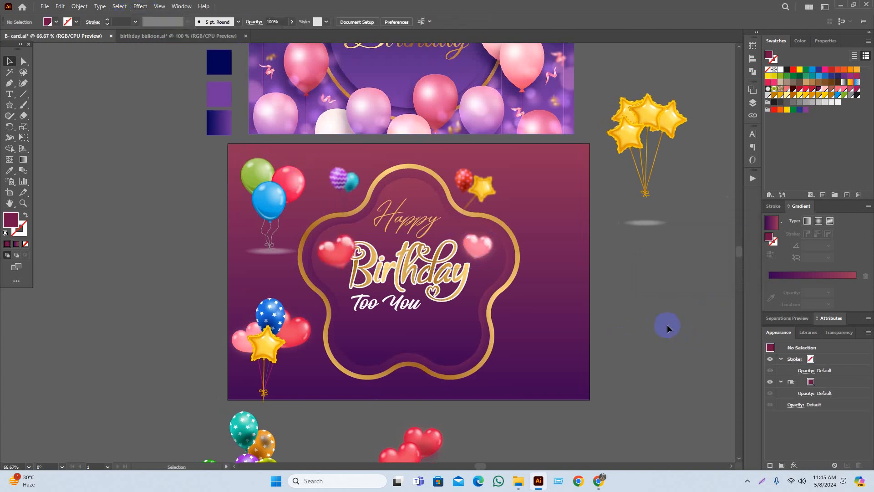
Move the cluster of five star-patterned balloons from below the card to the card's upper-right area.
mouse_move(660, 310)
mouse_down()
mouse_move(691, 308)
mouse_move(654, 316)
mouse_up()
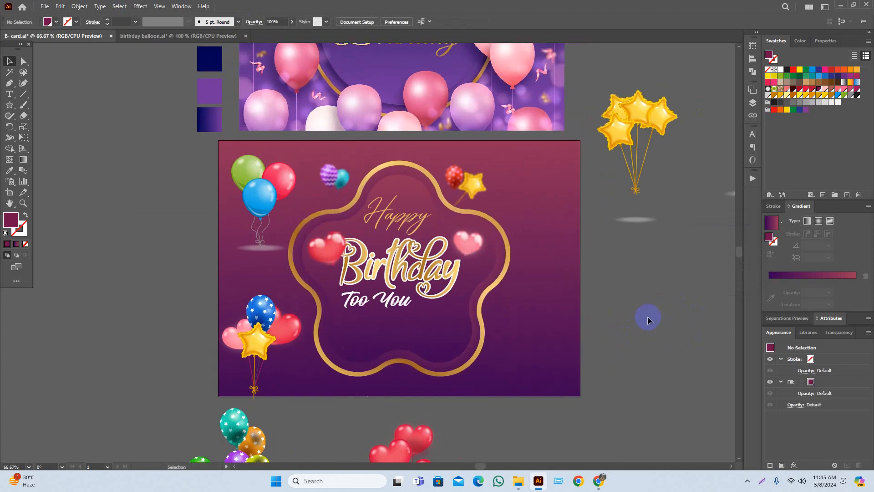
click(664, 285)
drag(650, 326, 651, 253)
drag(625, 326, 631, 327)
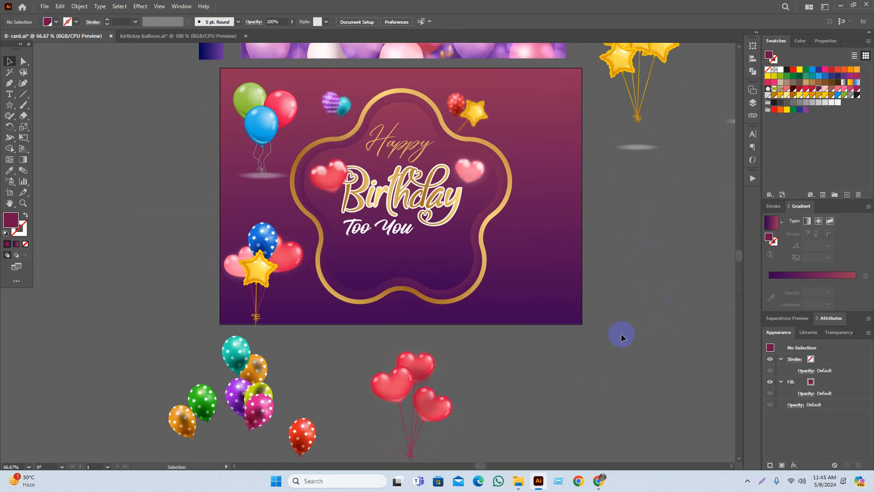
mouse_move(563, 374)
mouse_down()
mouse_move(586, 356)
mouse_move(570, 388)
mouse_up()
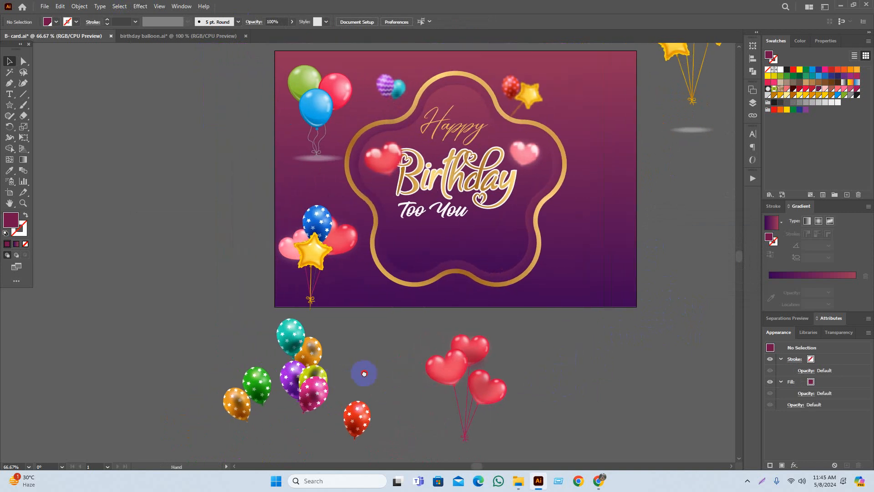
drag(364, 374, 580, 112)
click(283, 363)
click(674, 218)
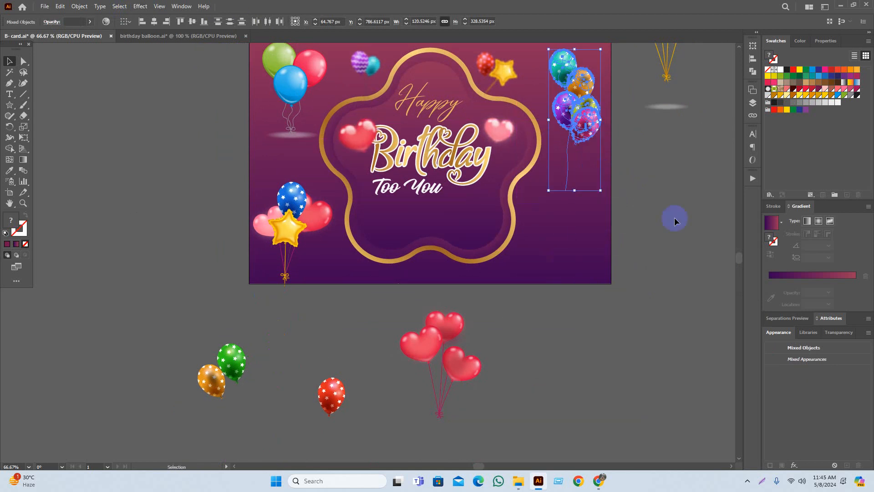
drag(669, 223, 669, 347)
scroll(592, 297, up, 1)
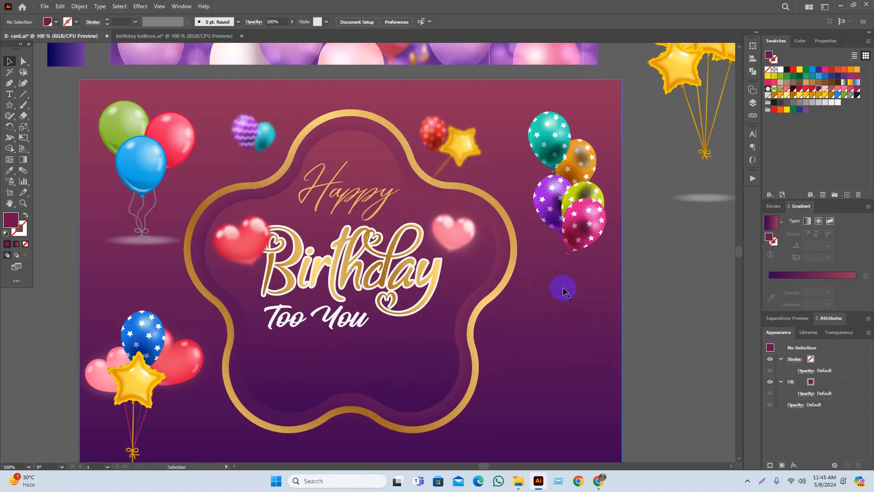
Delete the leftover string under the star-patterned balloons and group the balloons.
click(557, 276)
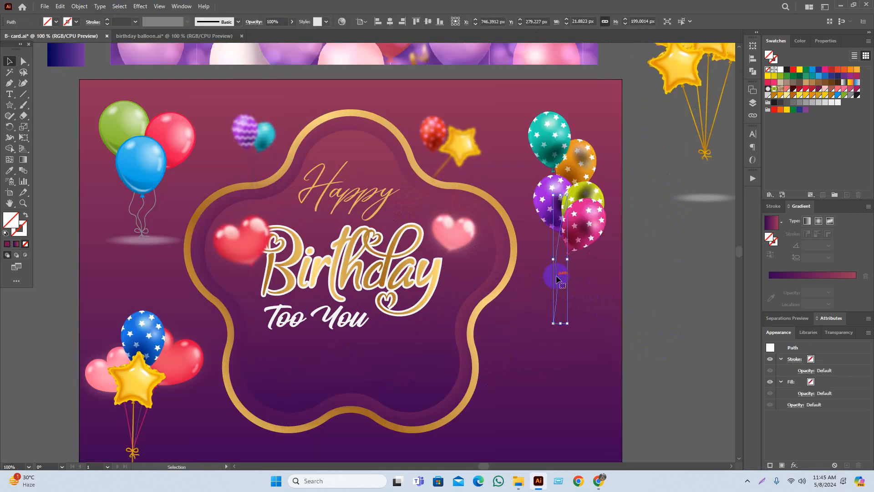
key(Delete)
click(592, 225)
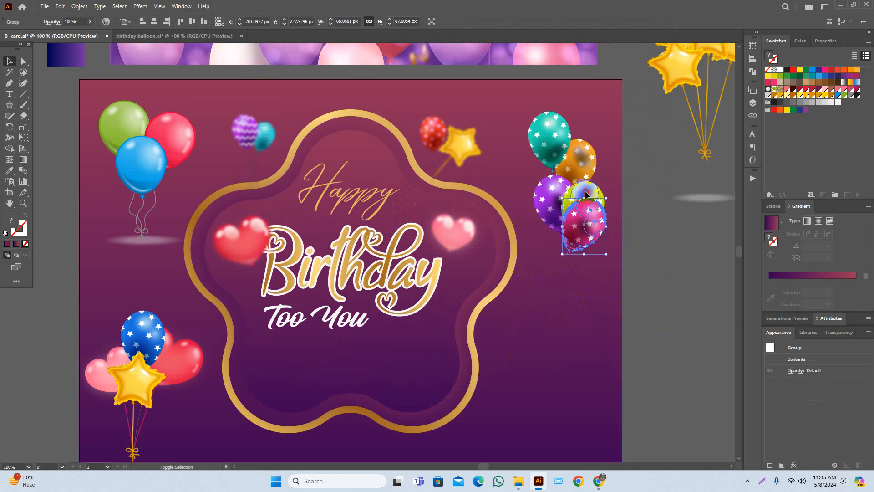
shift+click(585, 192)
shift+click(545, 197)
shift+click(574, 156)
shift+click(550, 129)
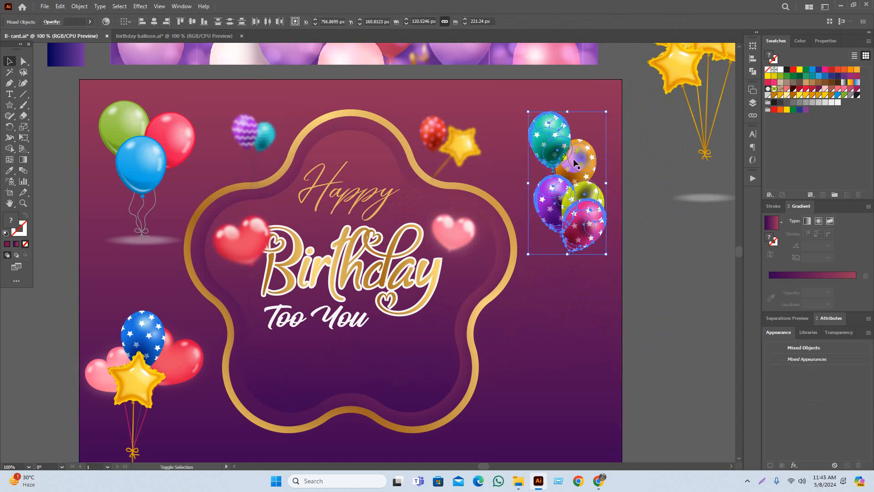
key(ctrl+g)
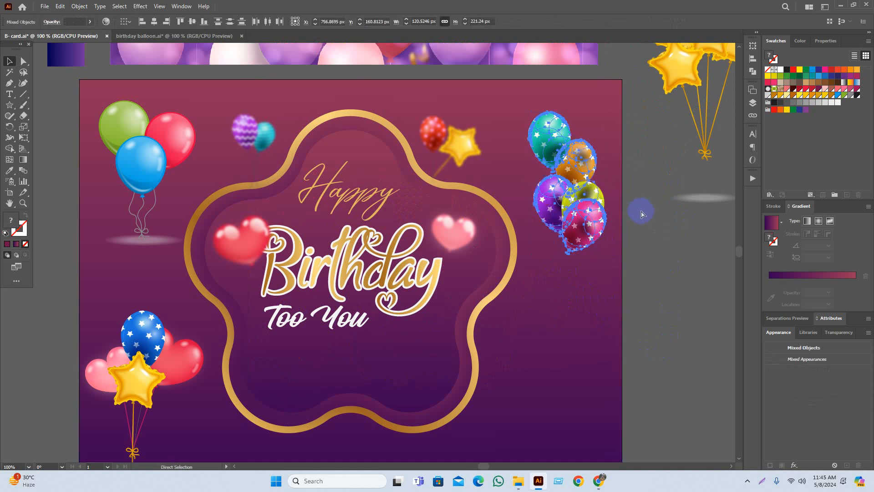
Try to move the grouped star-patterned balloons off the card's right side.
click(641, 213)
drag(656, 285, 699, 321)
drag(612, 218, 705, 326)
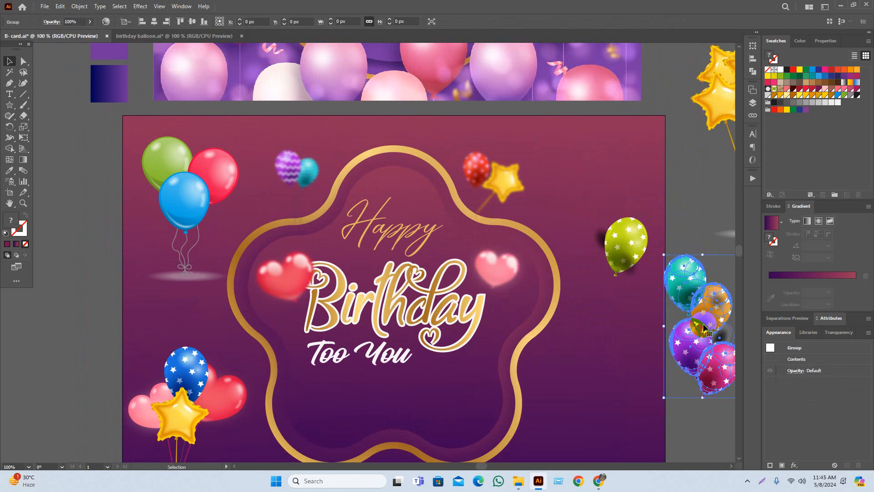
key(ctrl+z)
Try to pick the yellow balloon together with the balloon group and shift the group sideways.
shift+click(640, 232)
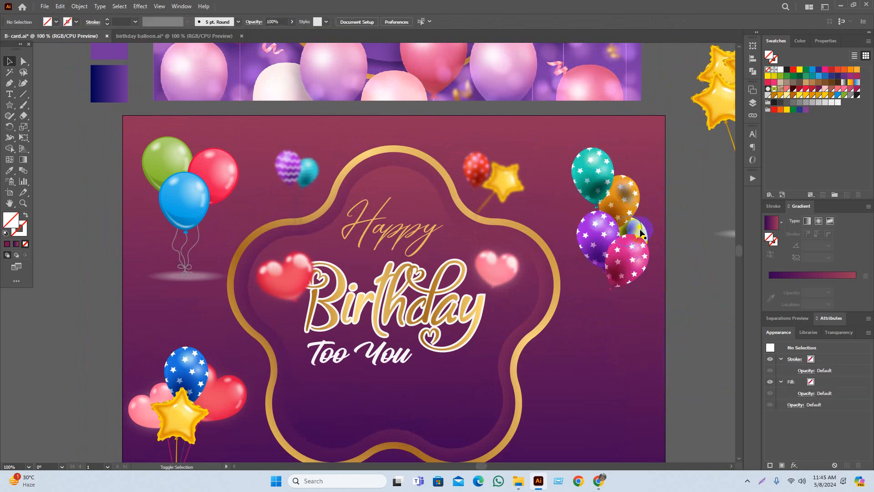
click(646, 235)
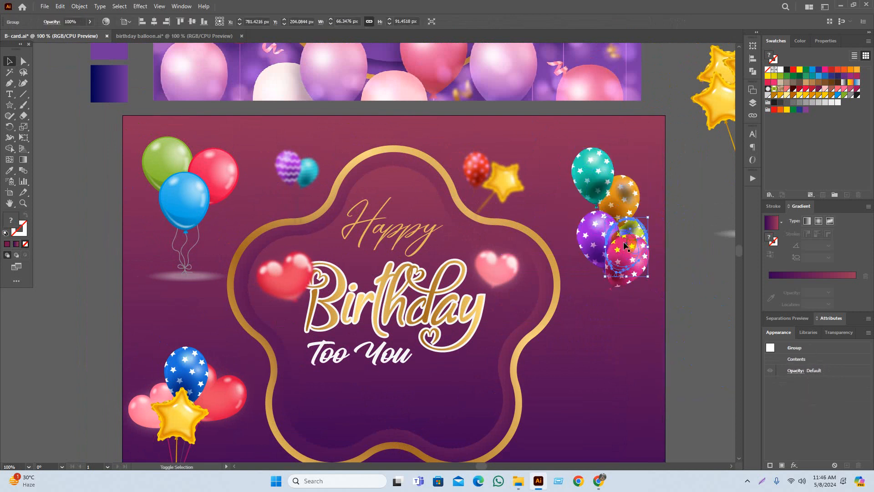
click(604, 233)
click(643, 232)
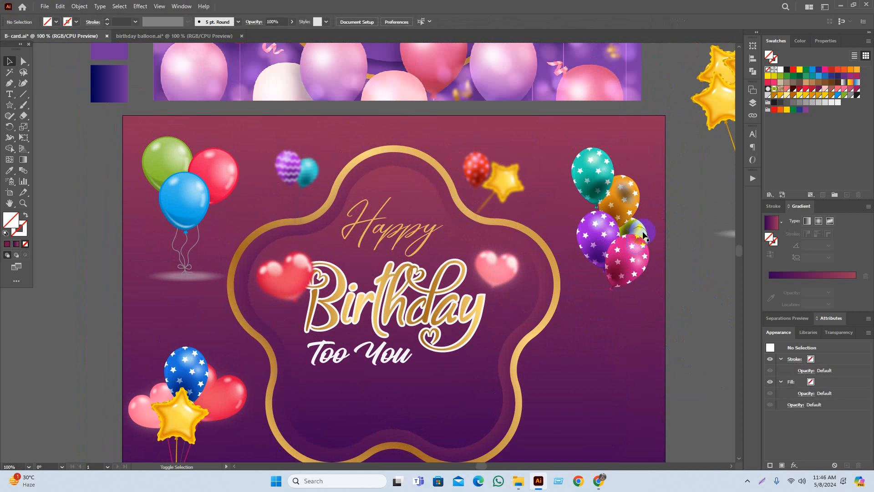
click(645, 234)
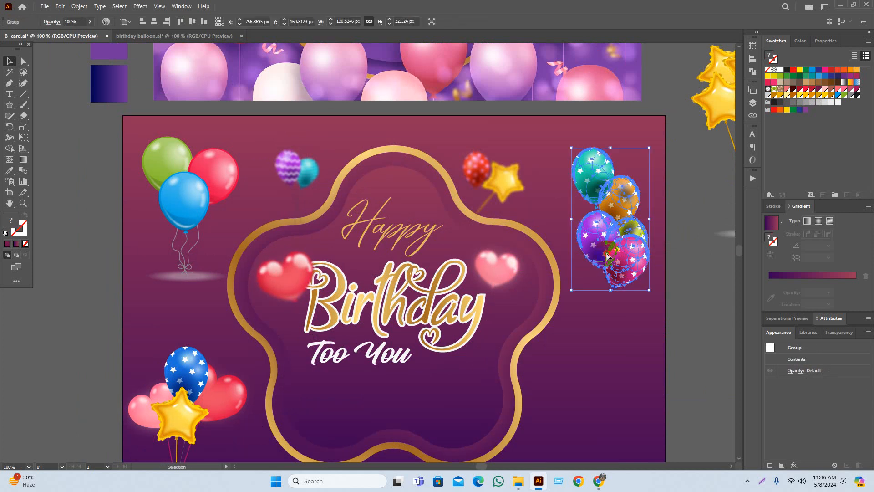
drag(607, 255, 680, 274)
key(ctrl+z)
Join the yellow star-patterned balloon with the other four balloons in one group.
drag(629, 250, 607, 225)
click(631, 264)
shift+click(605, 241)
key(Delete)
click(703, 359)
Delete the dark shading ellipses from the teal, orange and yellow star-patterned balloons.
scroll(704, 359, down, 2)
drag(705, 367, 676, 364)
scroll(652, 286, up, 3)
ctrl+click(601, 236)
ctrl+shift+click(563, 230)
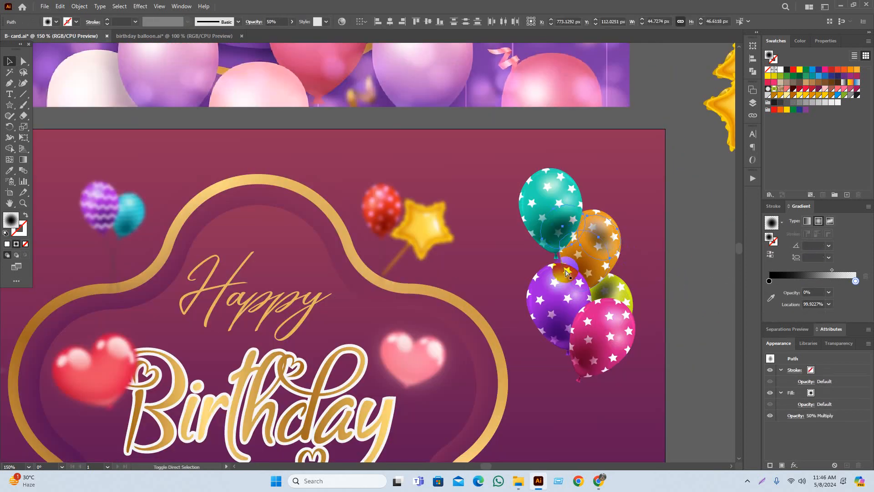
drag(566, 272, 564, 315)
ctrl+shift+click(605, 293)
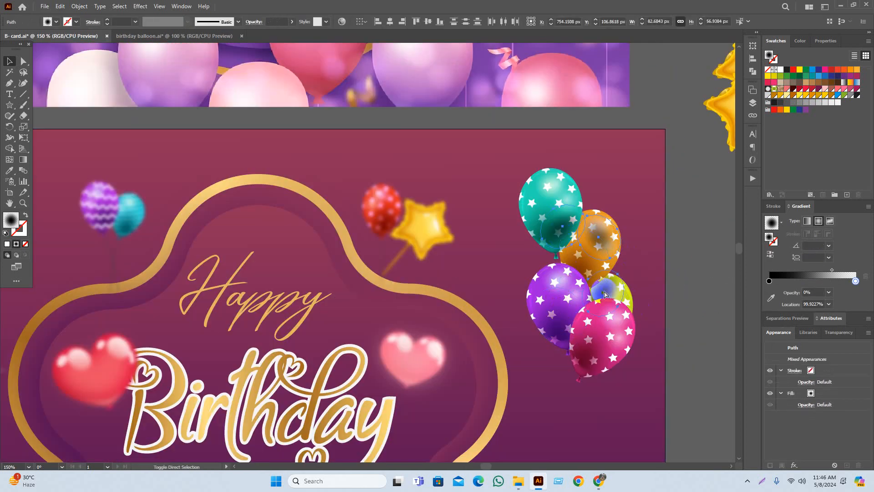
key(ctrl+shift+a)
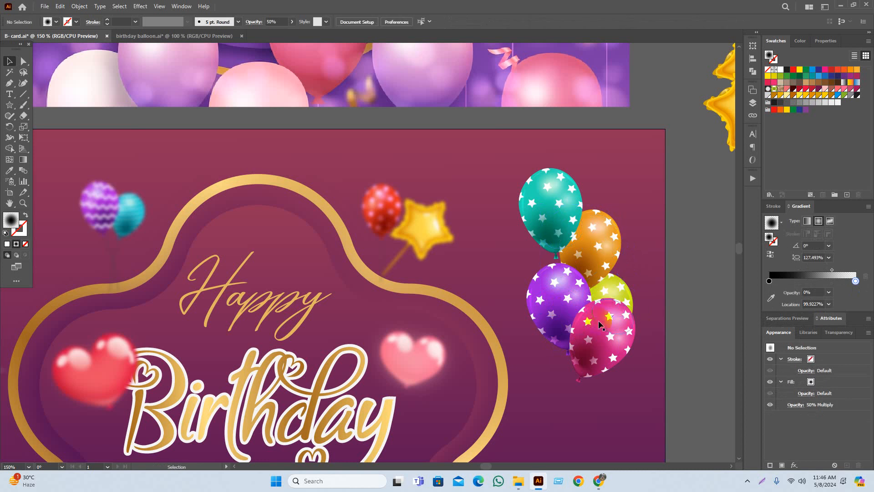
ctrl+click(584, 360)
key(Delete)
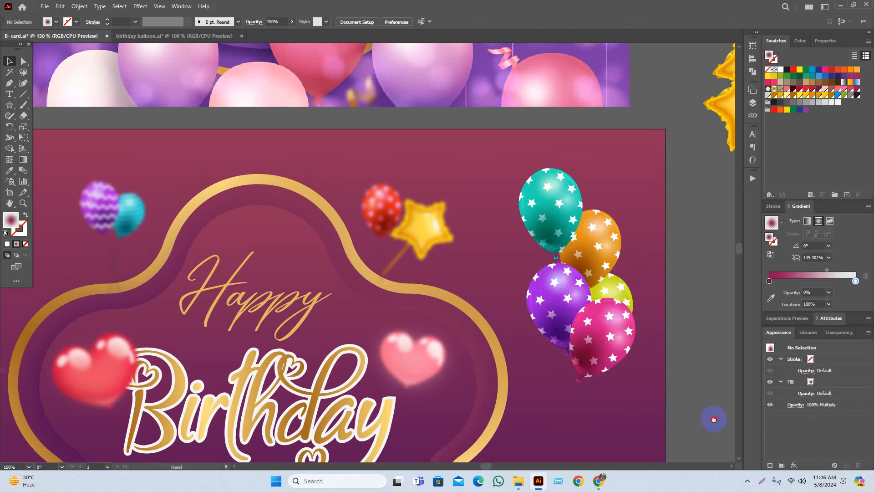
Shrink the star-patterned balloon cluster to about 80 × 147 px and position it in the card's upper-right area.
scroll(683, 407, down, 2)
scroll(683, 406, down, 1)
scroll(668, 382, down, 1)
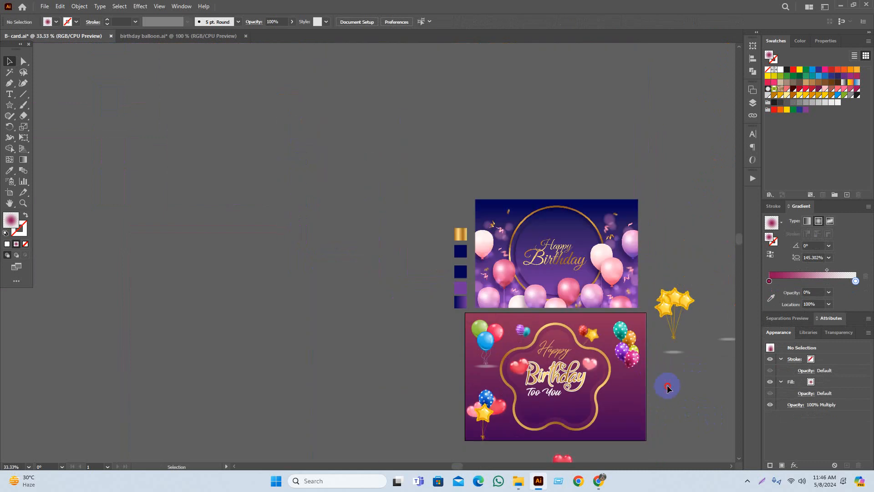
scroll(612, 365, up, 4)
click(560, 318)
drag(506, 334, 509, 266)
click(665, 363)
drag(534, 226, 550, 263)
scroll(660, 361, down, 2)
scroll(662, 255, up, 1)
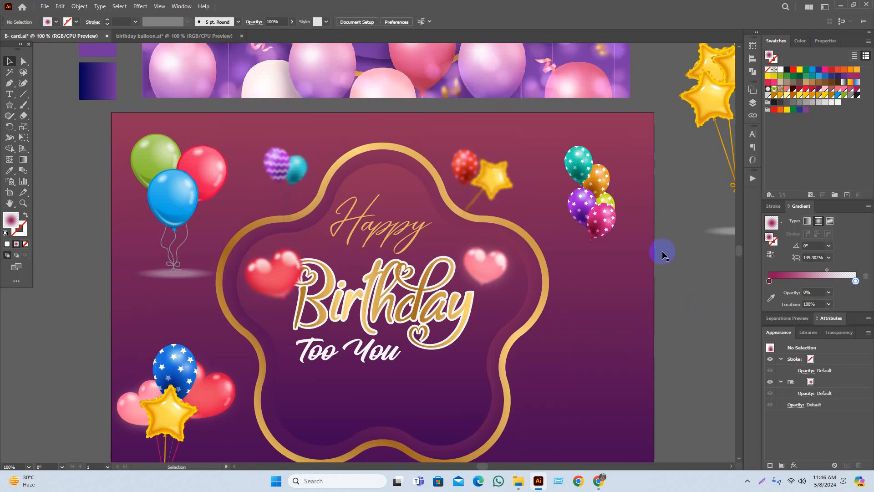
Apply a Gaussian Blur to the star-patterned balloon cluster in the card's upper-right area.
click(604, 210)
click(140, 6)
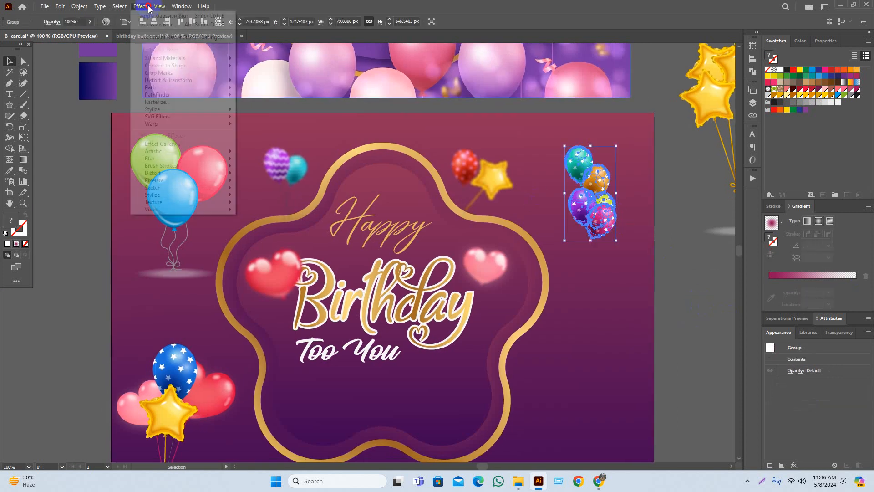
mouse_move(153, 158)
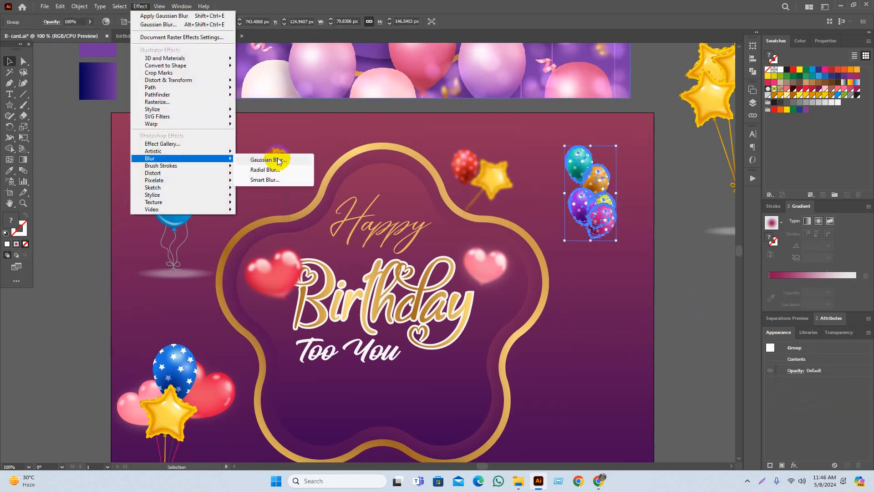
click(260, 158)
click(686, 261)
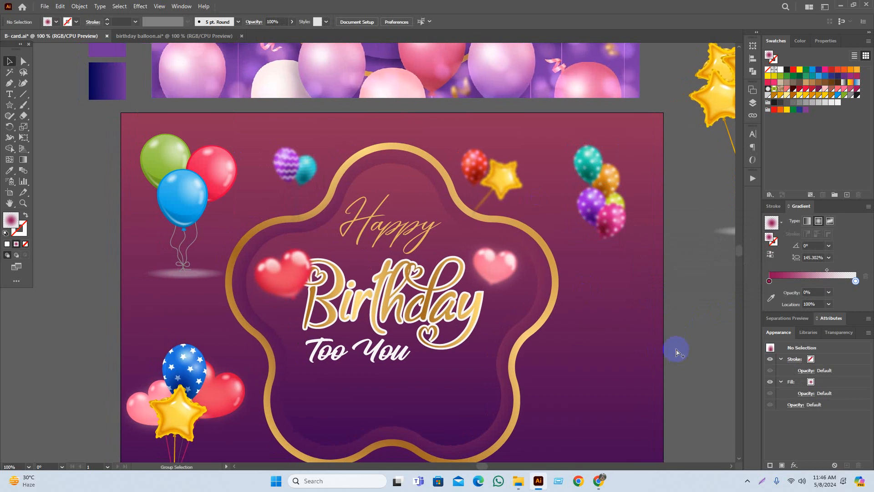
scroll(683, 364, down, 1)
click(681, 304)
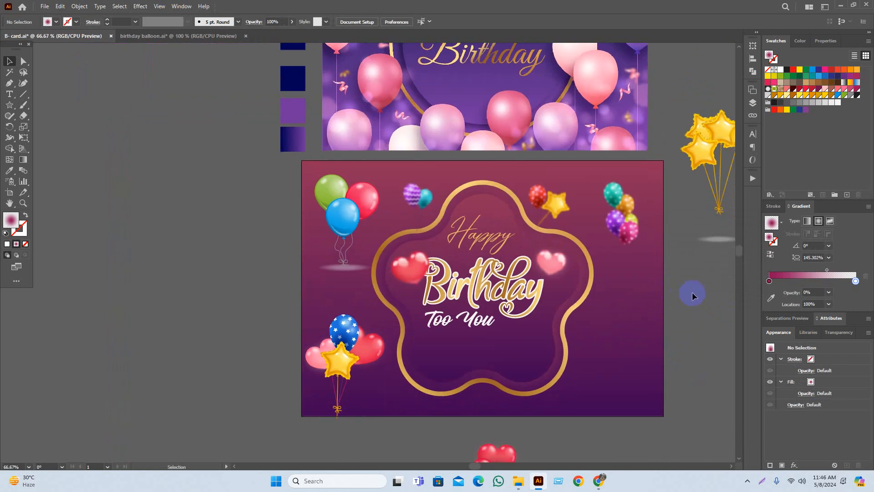
Enlarge the blurred star-patterned balloon cluster in the card's upper-right area to about 101 × 181 px.
click(626, 247)
drag(622, 246, 624, 255)
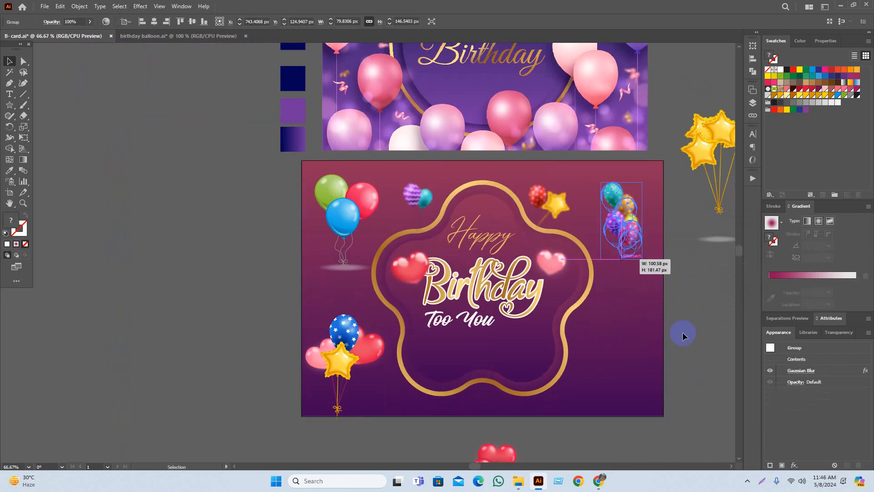
click(683, 339)
Move the red star-patterned balloon into the lower-left cluster, partly behind the gold star balloon, and rotate it slightly clockwise.
drag(679, 362, 692, 356)
drag(642, 447, 608, 350)
drag(299, 399, 348, 303)
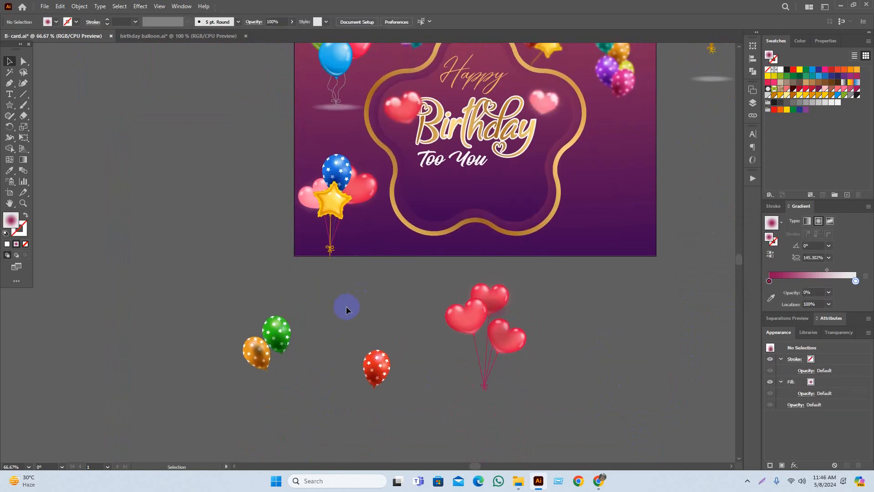
scroll(336, 315, up, 1)
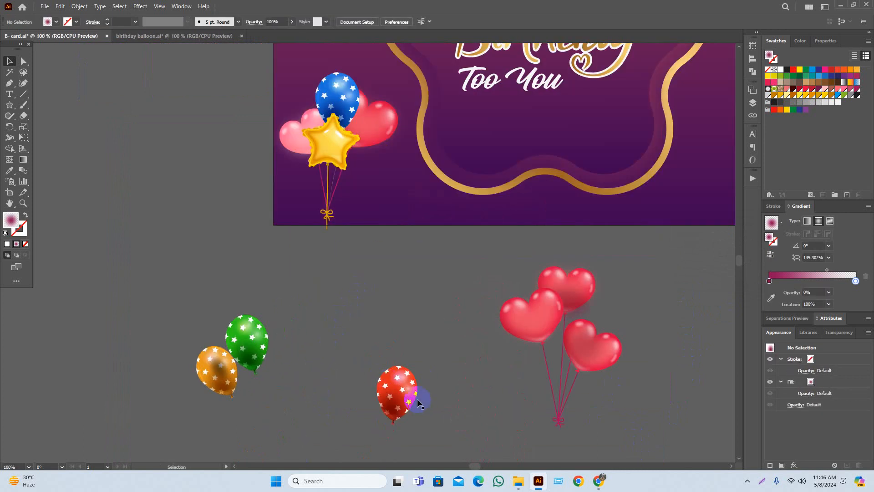
click(401, 400)
drag(401, 400, 348, 154)
scroll(367, 267, up, 1)
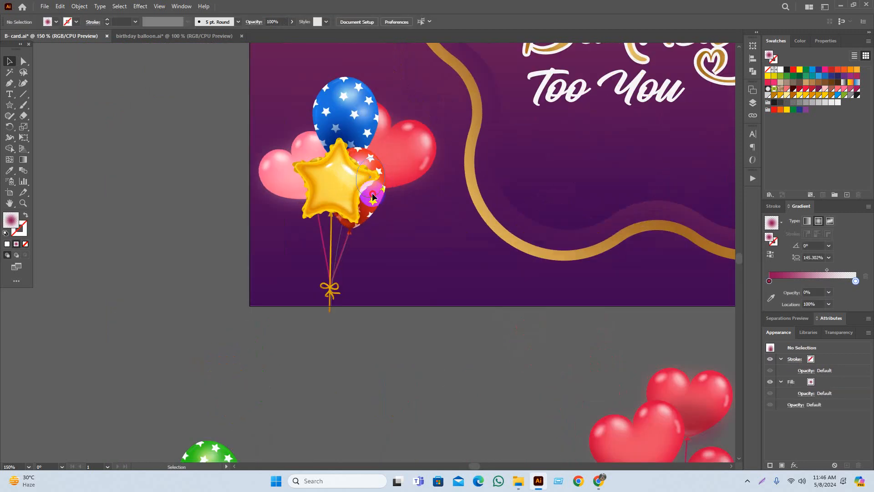
drag(391, 147, 406, 174)
click(374, 207)
click(414, 356)
scroll(396, 359, left, 1)
drag(375, 353, 377, 354)
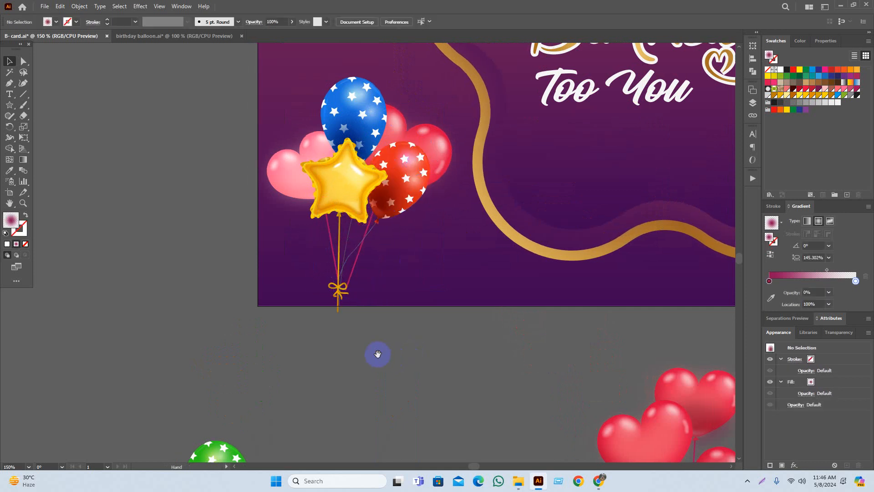
Align the red heart balloon's string with the gold bow in the lower-left cluster and enlarge that heart balloon slightly.
scroll(385, 361, down, 1)
scroll(401, 370, left, 2)
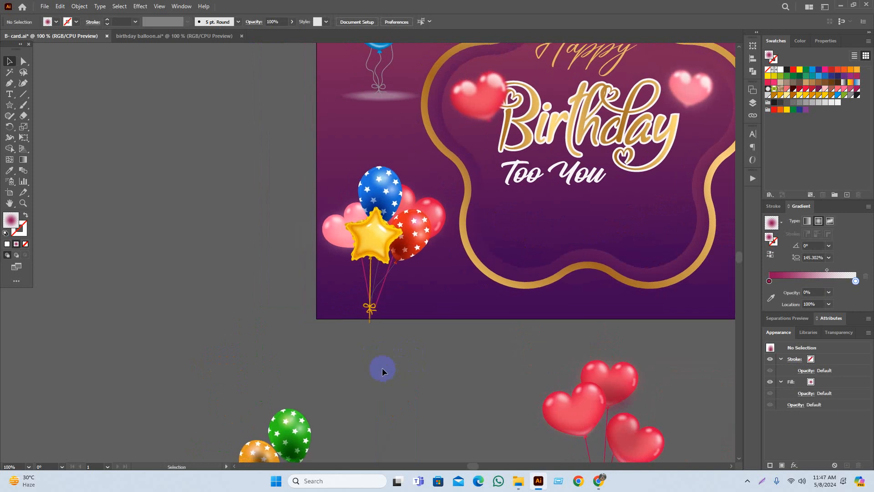
scroll(371, 306, up, 5)
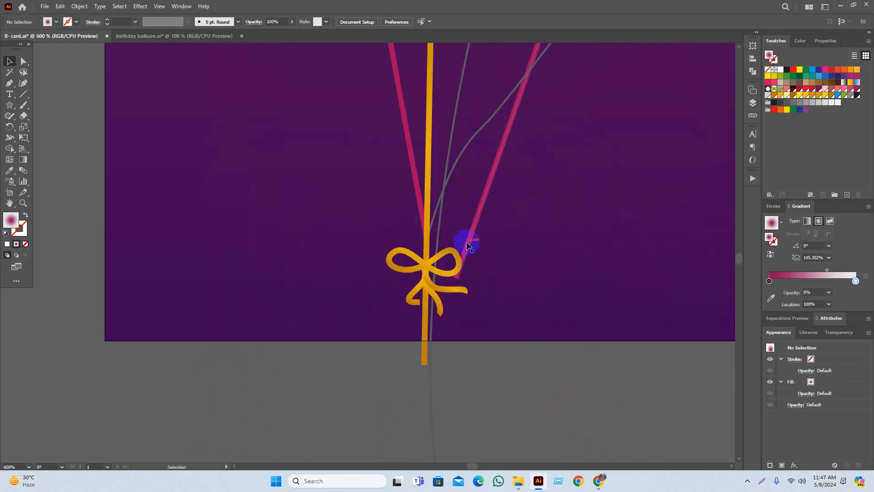
drag(466, 240, 445, 232)
scroll(467, 355, down, 4)
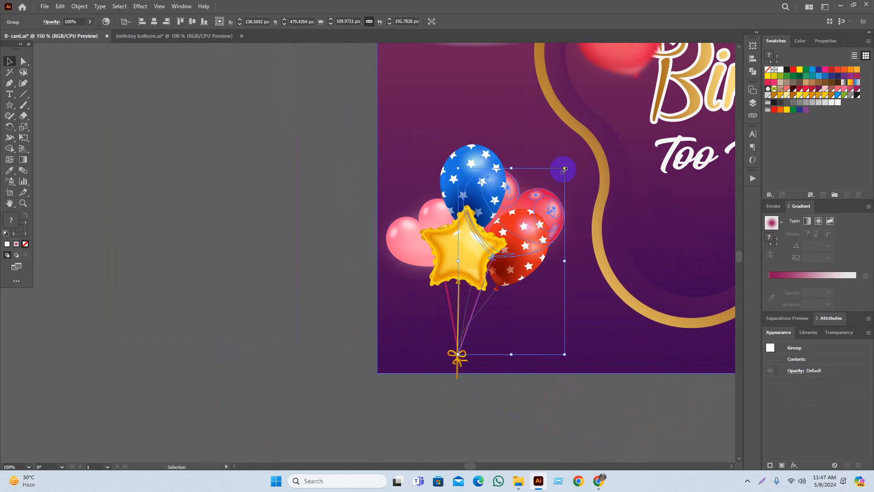
drag(565, 170, 577, 146)
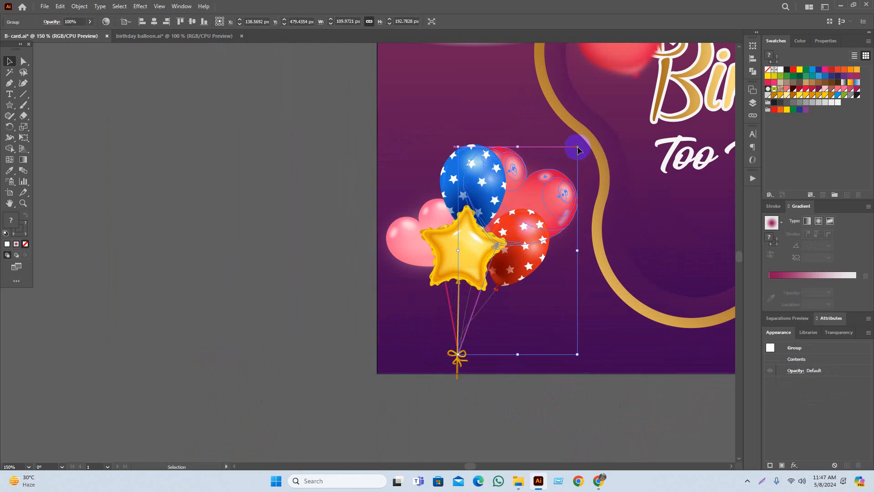
click(538, 431)
scroll(531, 404, down, 3)
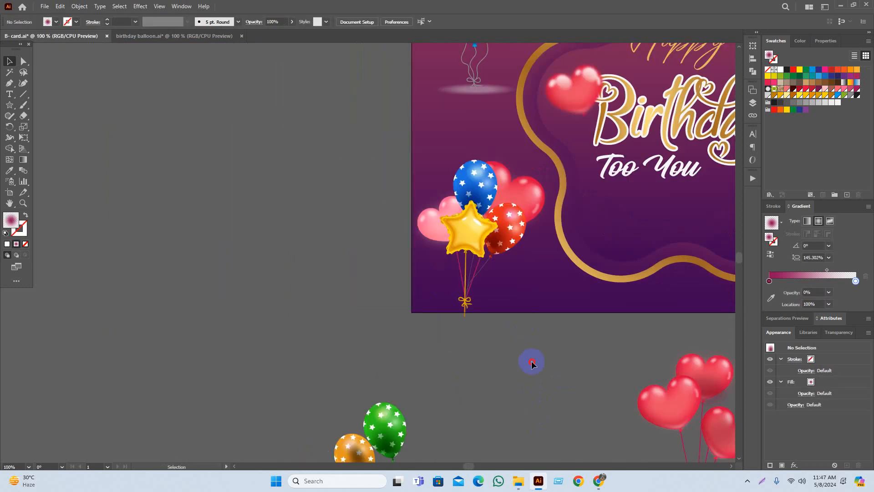
Copy the green, red and blue balloon trio from the card's upper-left area to its lower-right area.
drag(532, 363, 484, 287)
drag(463, 350, 375, 396)
scroll(268, 391, down, 1)
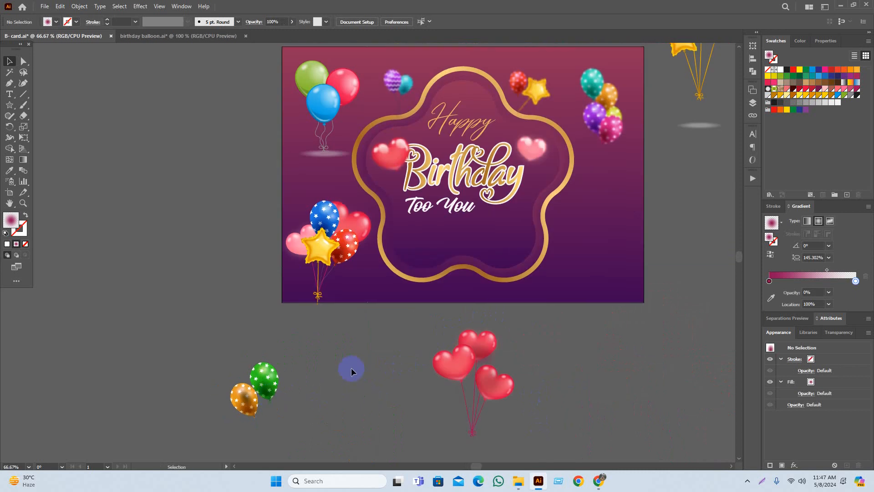
drag(329, 108, 590, 234)
click(616, 350)
drag(617, 350, 564, 403)
scroll(586, 326, down, 1)
drag(641, 357, 644, 387)
drag(636, 316, 656, 357)
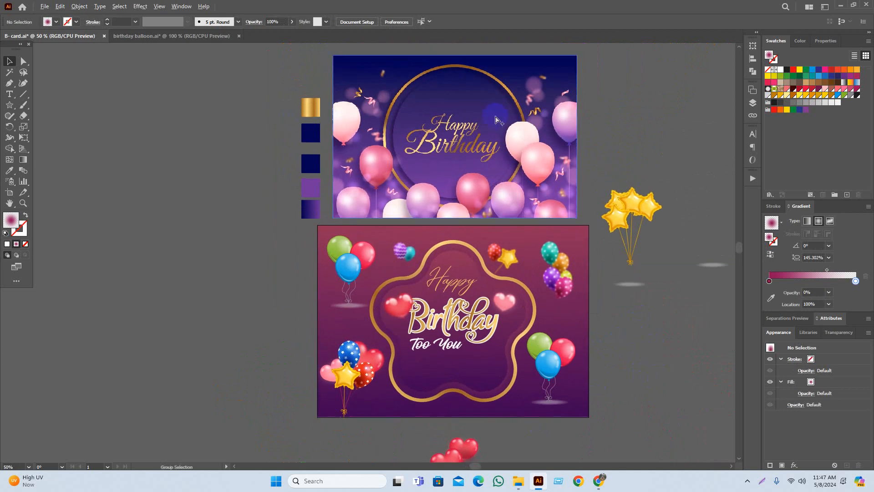
Examine the confetti ribbons on the purple reference birthday card and compare them with the new card's layout.
scroll(537, 113, up, 2)
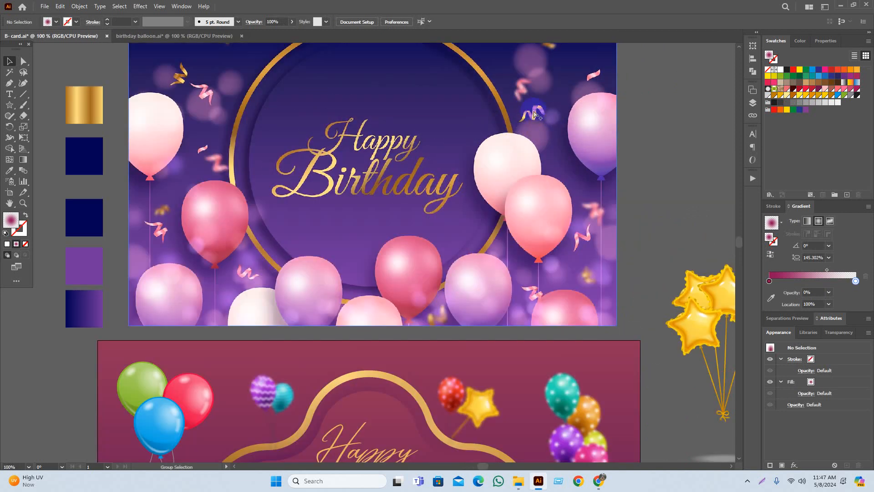
scroll(537, 113, down, 1)
drag(577, 216, 579, 147)
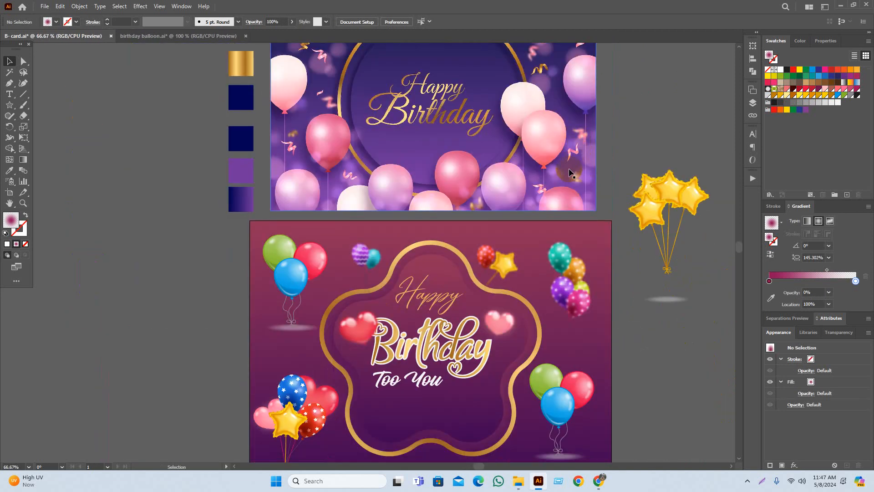
scroll(575, 170, up, 4)
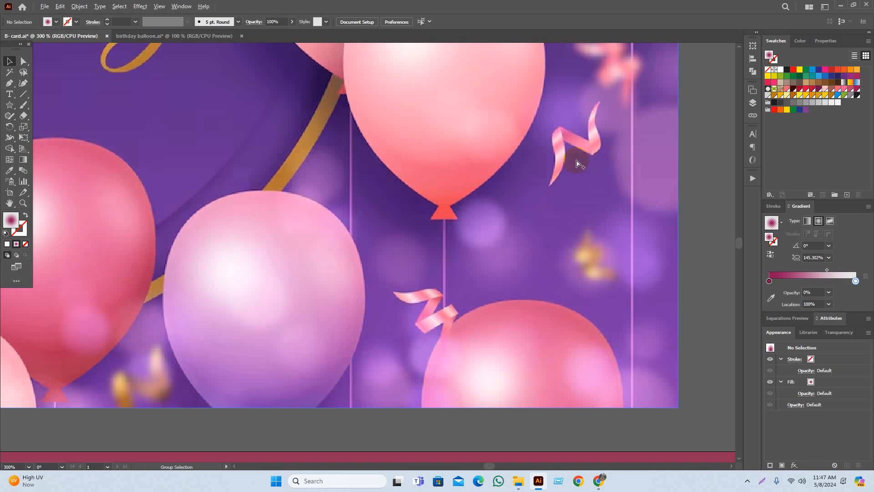
scroll(578, 163, down, 1)
scroll(577, 164, down, 1)
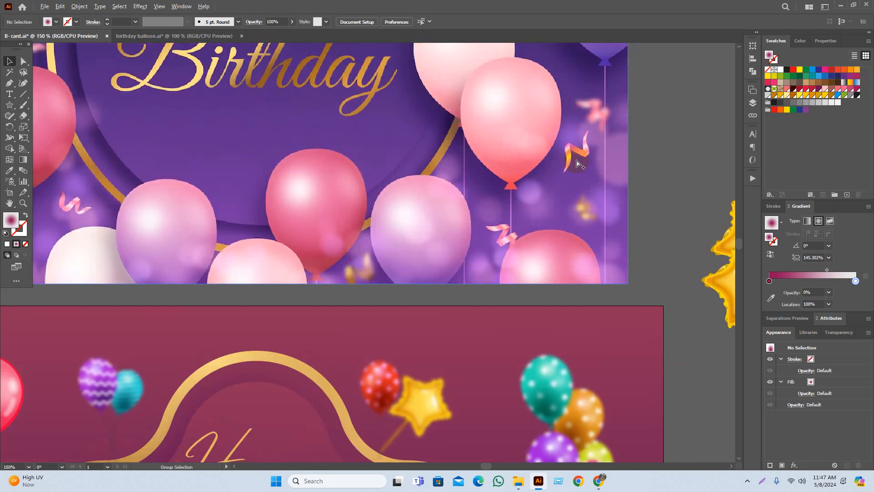
scroll(577, 164, down, 2)
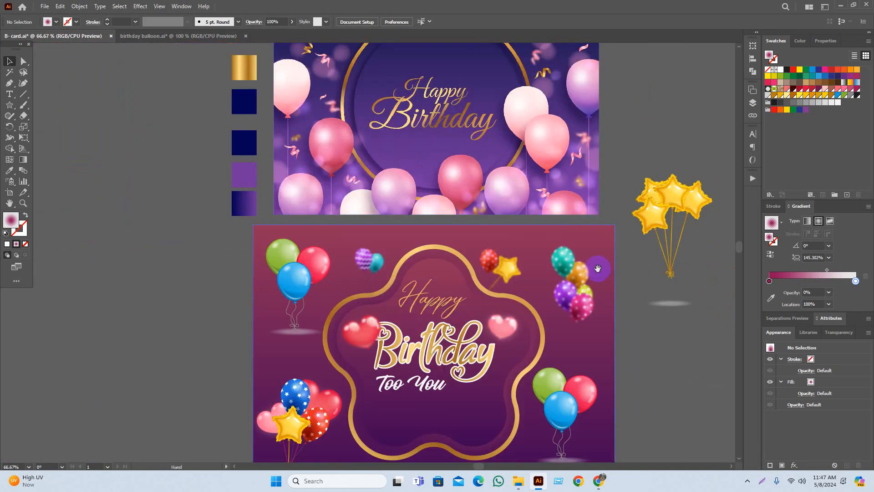
scroll(632, 309, down, 1)
scroll(633, 309, up, 2)
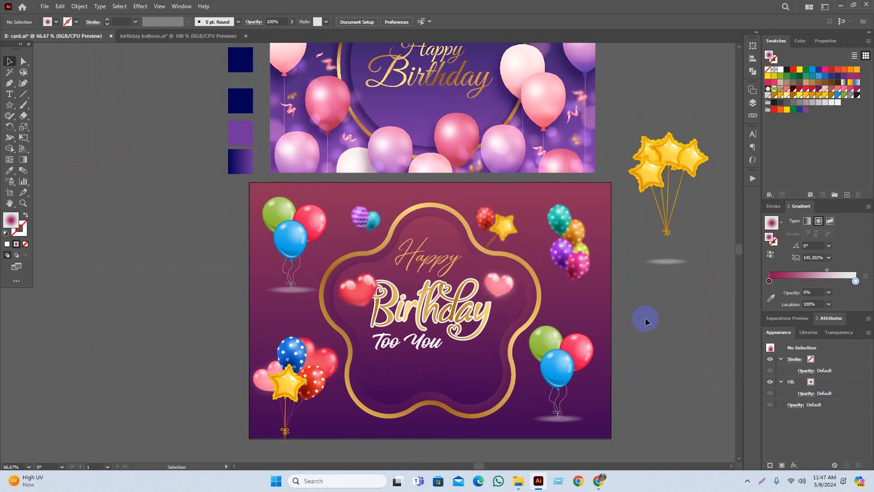
drag(691, 341, 691, 343)
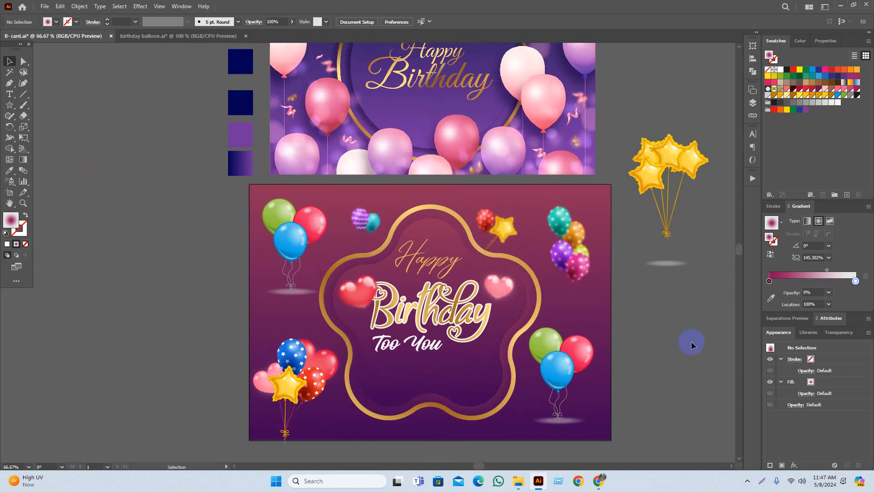
Add a line of text made only of dots beneath "Too You", spanning the lower part of the flower frame.
scroll(696, 361, down, 2)
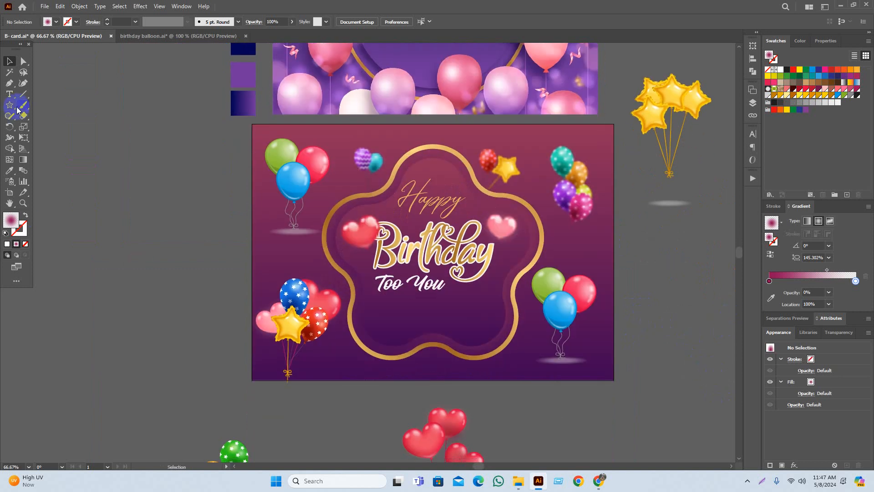
scroll(305, 331, up, 2)
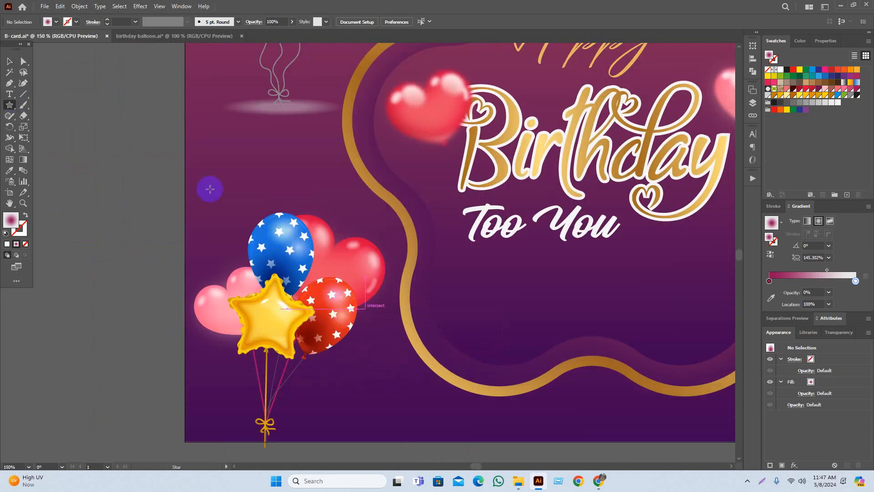
click(11, 94)
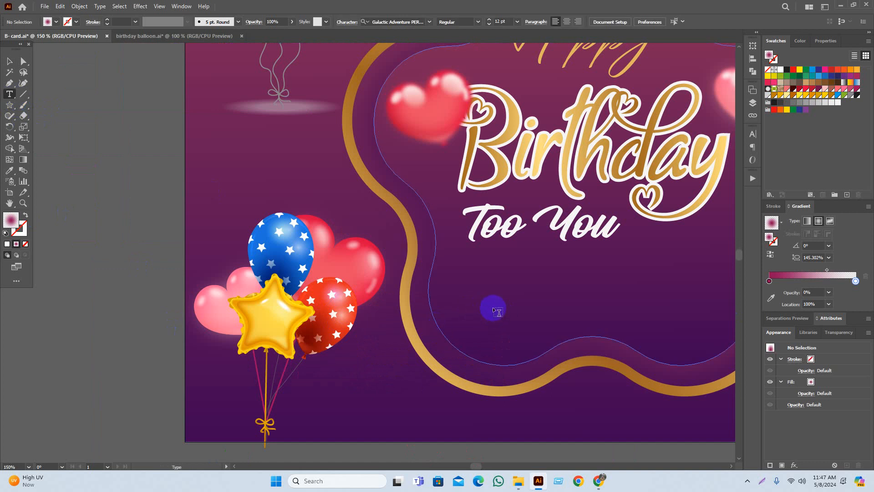
click(469, 301)
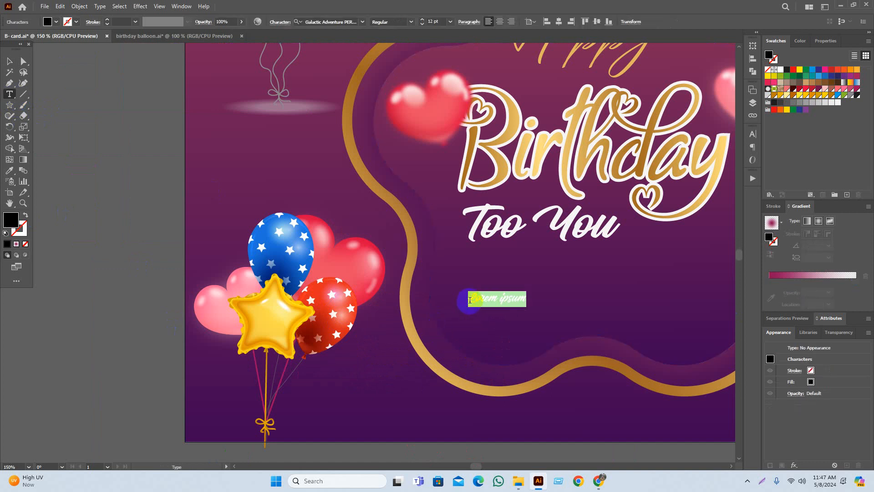
key(BackSpace)
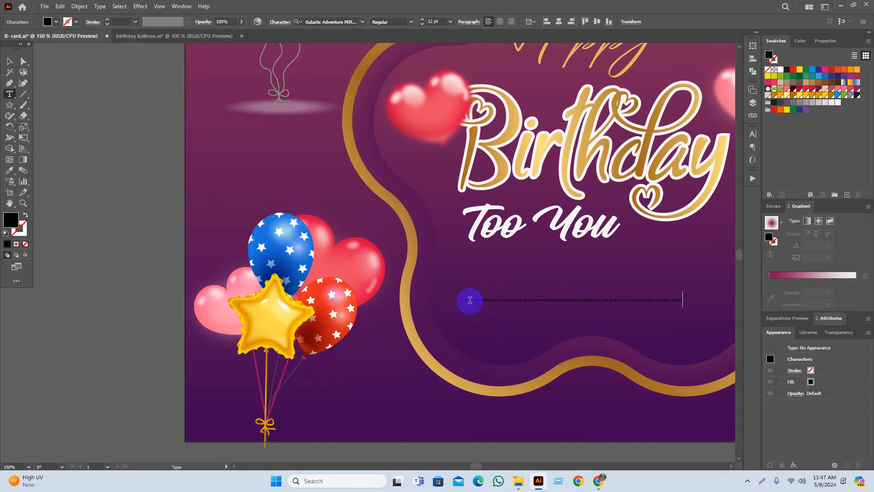
key(Escape)
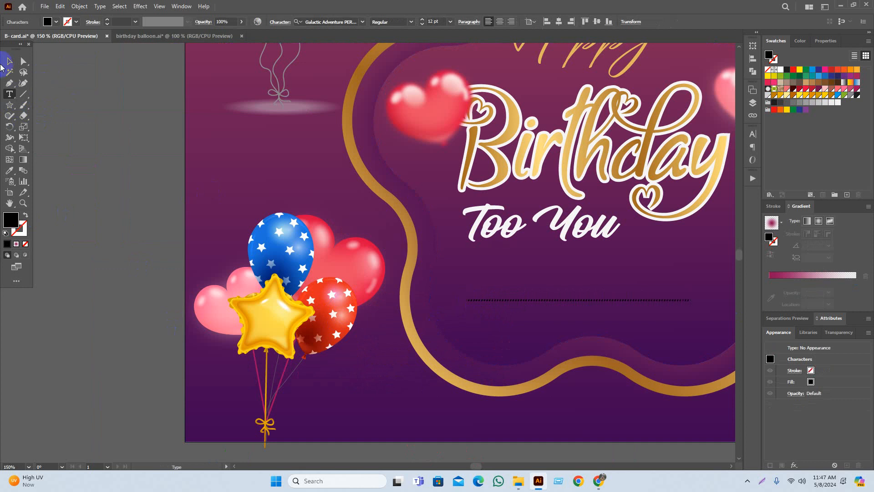
Enlarge the dotted text line beneath "Too You" and fill it with the near-white swatch.
scroll(258, 234, down, 1)
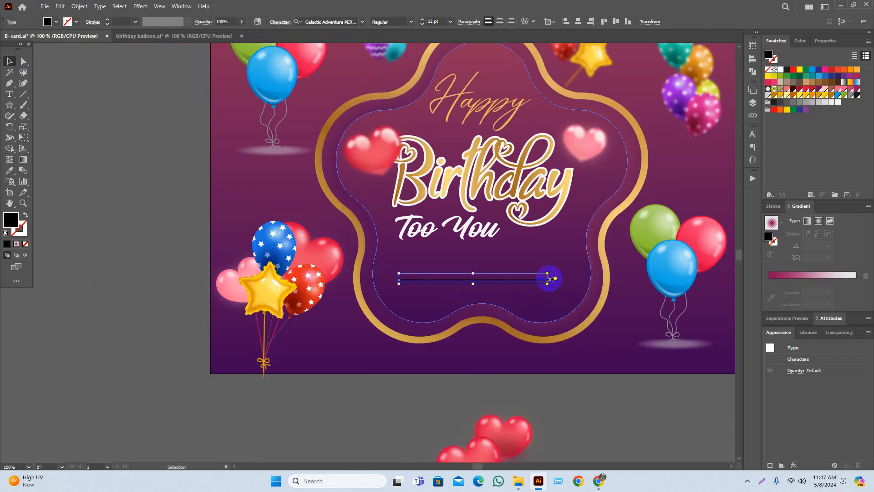
drag(550, 279, 524, 274)
click(838, 104)
click(660, 410)
click(603, 420)
scroll(605, 423, down, 1)
drag(606, 419, 580, 413)
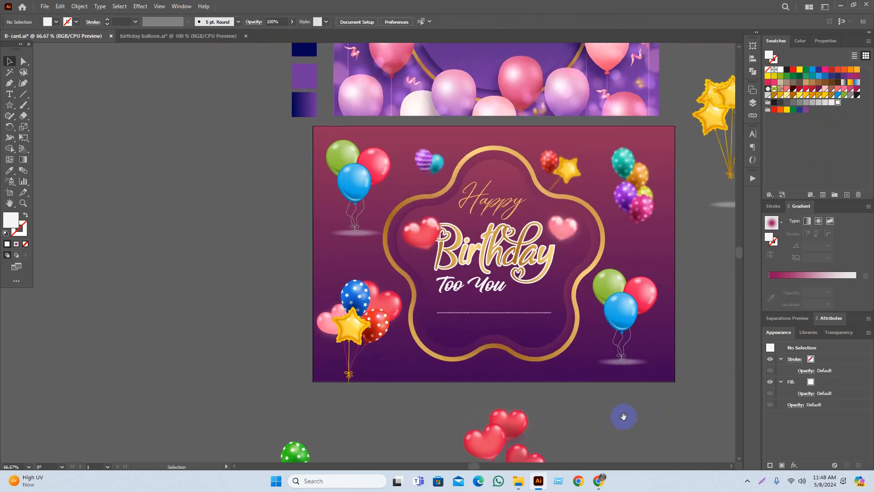
Shift the dotted line slightly lower inside the flower frame.
drag(541, 315, 541, 319)
click(604, 427)
drag(609, 429, 600, 399)
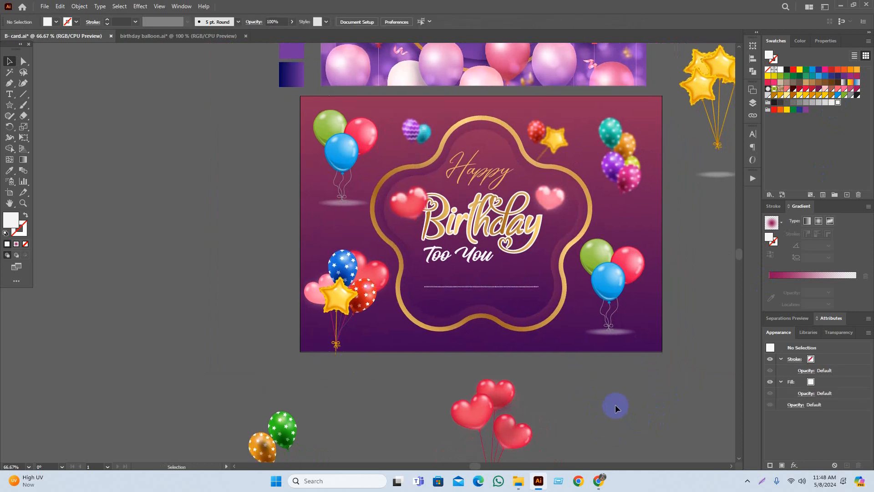
Delete the outer and inner shadow ellipses beneath the lower-right balloon trio.
mouse_move(631, 405)
mouse_down()
mouse_move(622, 412)
mouse_move(627, 392)
mouse_up()
scroll(622, 412, down, 1)
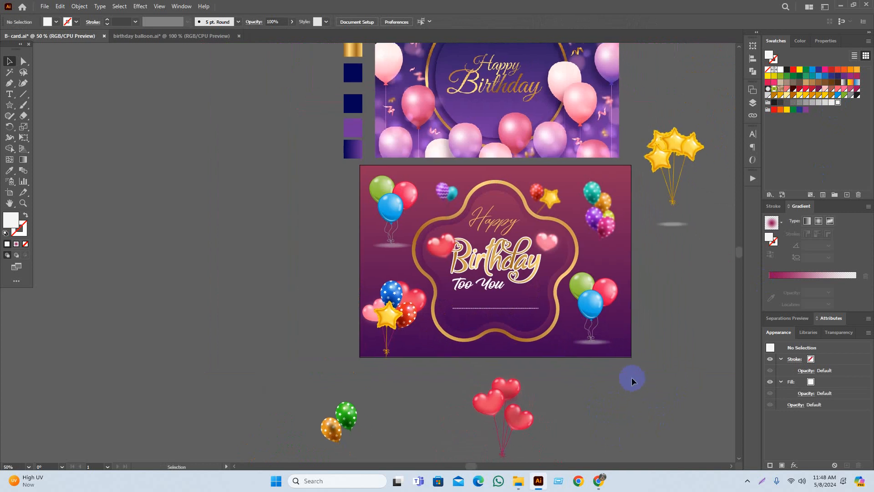
ctrl+click(603, 343)
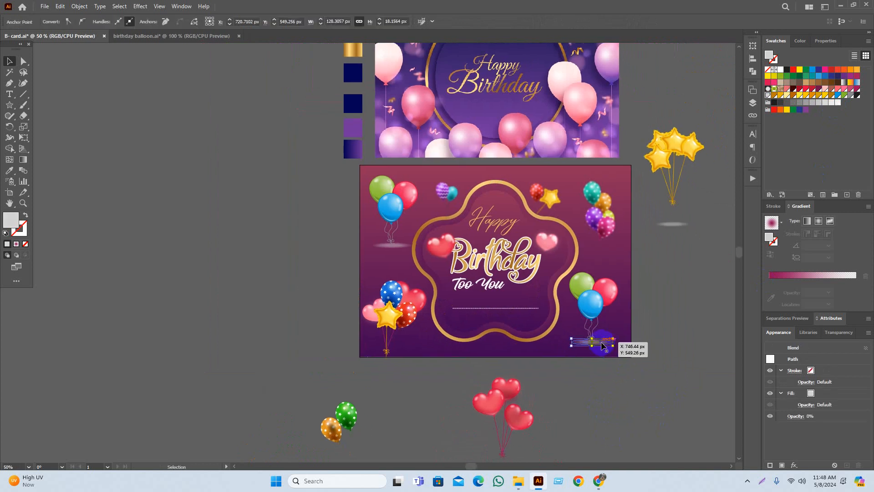
key(Delete)
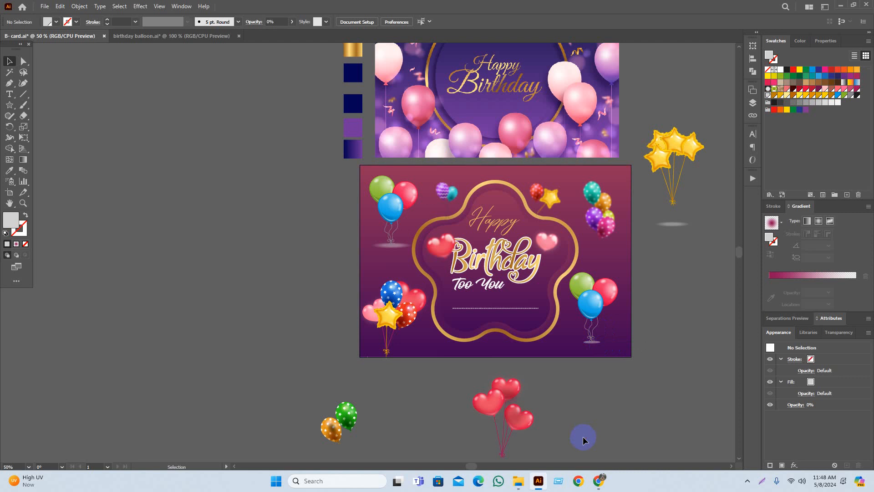
scroll(586, 348, up, 5)
ctrl+click(604, 254)
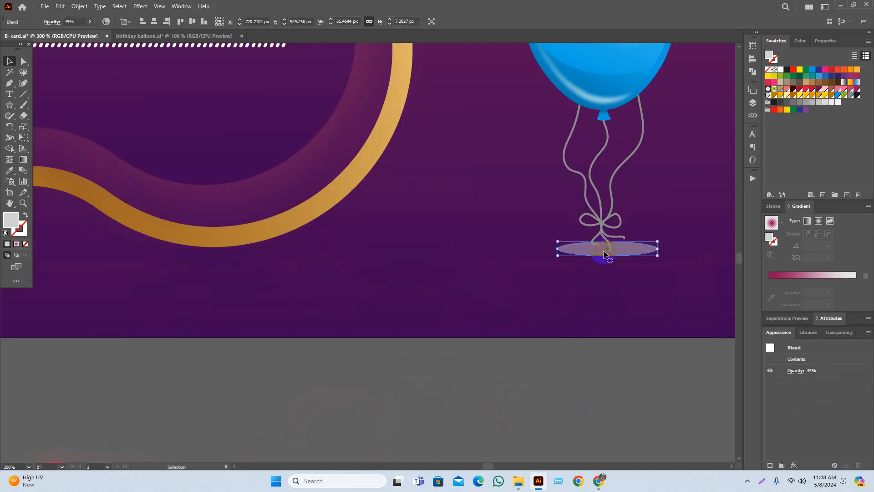
key(Delete)
scroll(560, 410, down, 5)
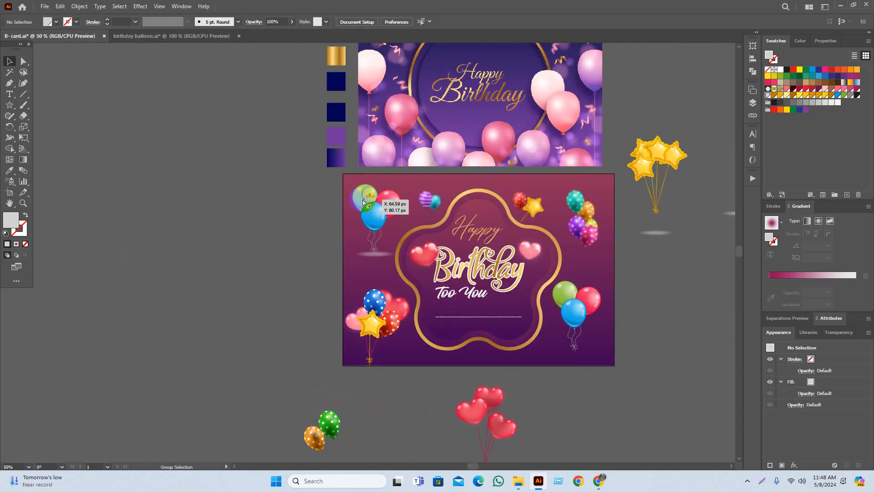
Delete the shadow ellipses beneath the upper-left balloon trio.
scroll(396, 297, up, 4)
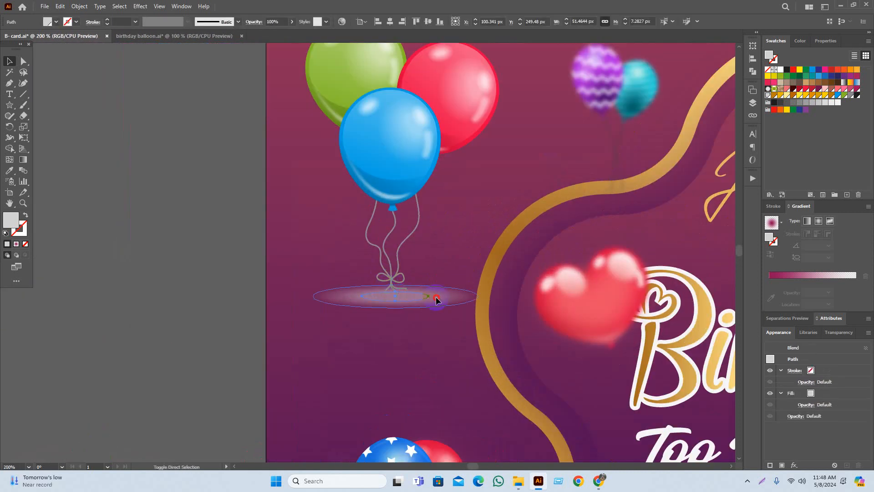
ctrl+click(418, 301)
key(Delete)
scroll(420, 296, down, 4)
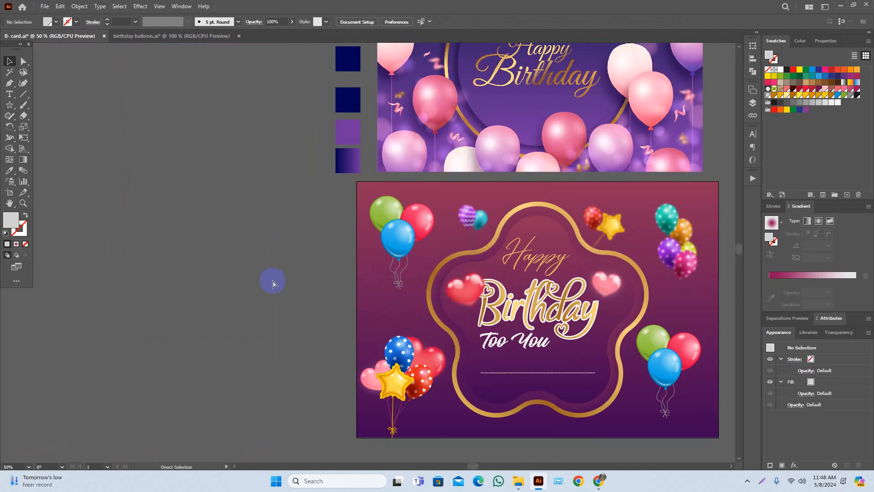
Tilt the upper-left balloon trio clockwise and move it so its string bow reaches the card's left edge.
scroll(273, 281, down, 1)
scroll(329, 255, up, 1)
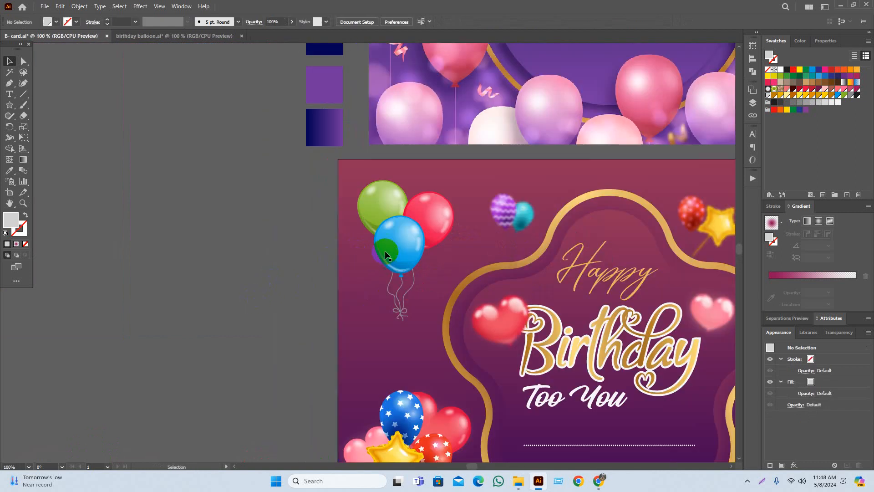
click(386, 252)
drag(456, 324, 400, 347)
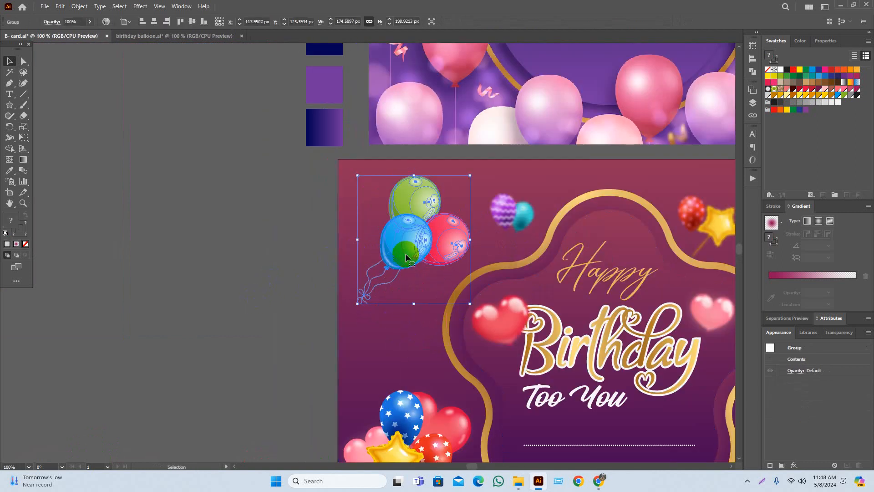
drag(405, 253, 380, 275)
click(280, 340)
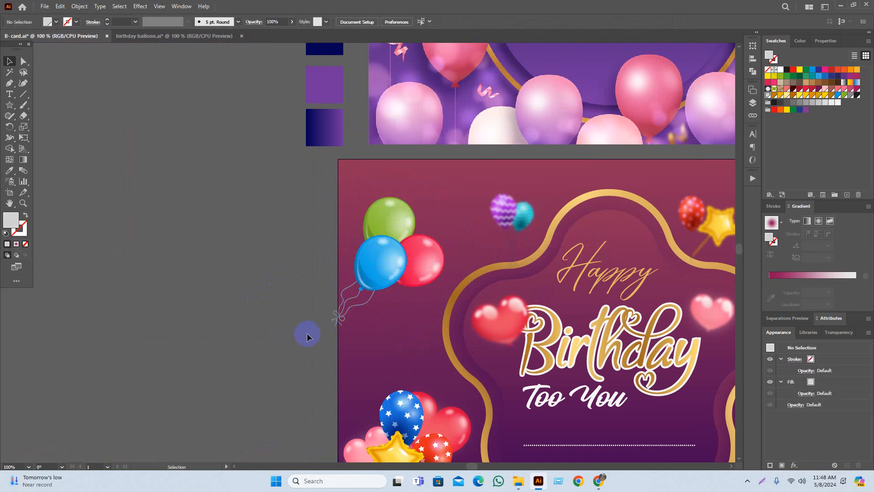
click(389, 270)
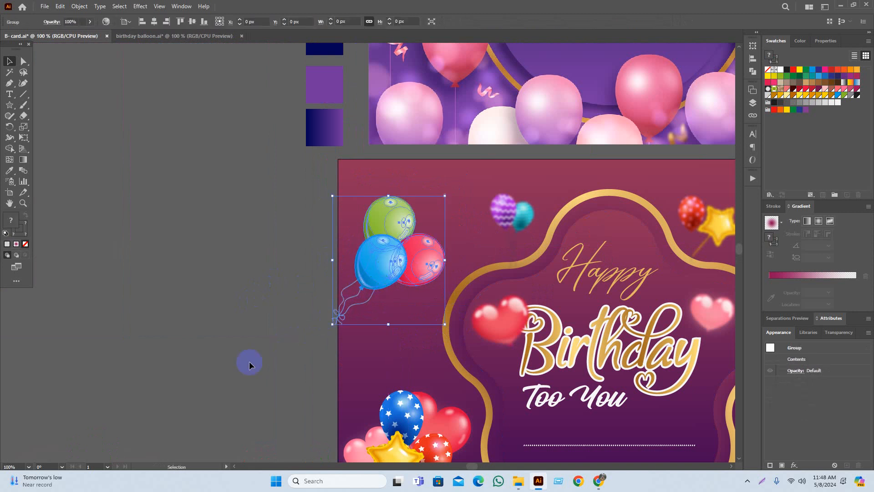
click(250, 362)
Enlarge the lower-right balloon trio and tilt it counterclockwise so its strings trail toward the card's corner.
scroll(251, 360, down, 2)
drag(287, 352, 289, 304)
scroll(533, 421, up, 2)
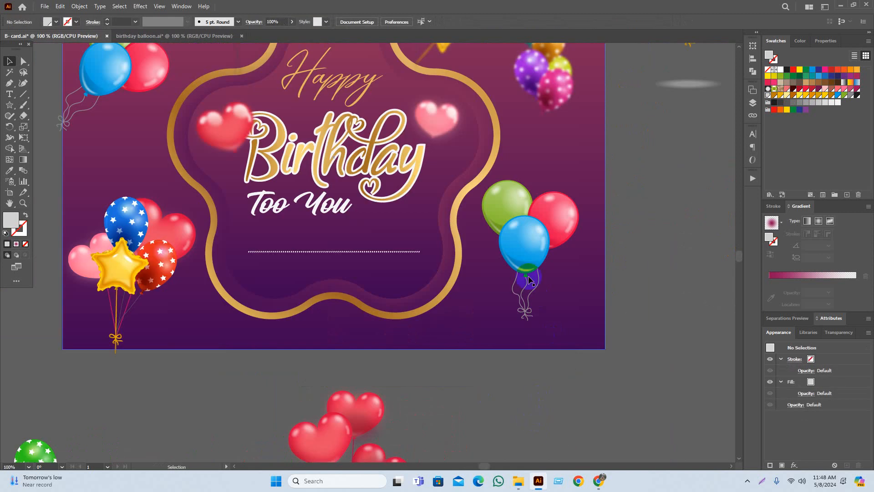
click(525, 261)
drag(588, 329, 589, 351)
click(611, 416)
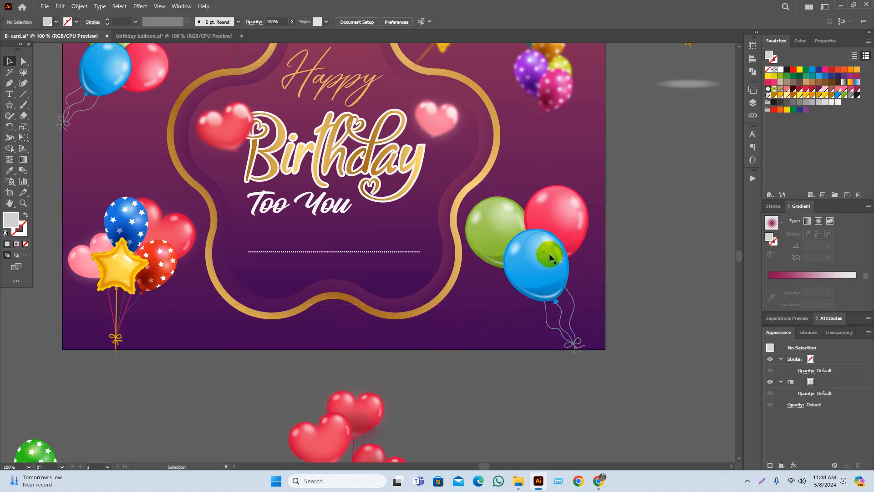
Move the lower-right balloon trio down to the card's corner and scale it down slightly, with its strings crossing the bottom edge.
drag(549, 258, 562, 291)
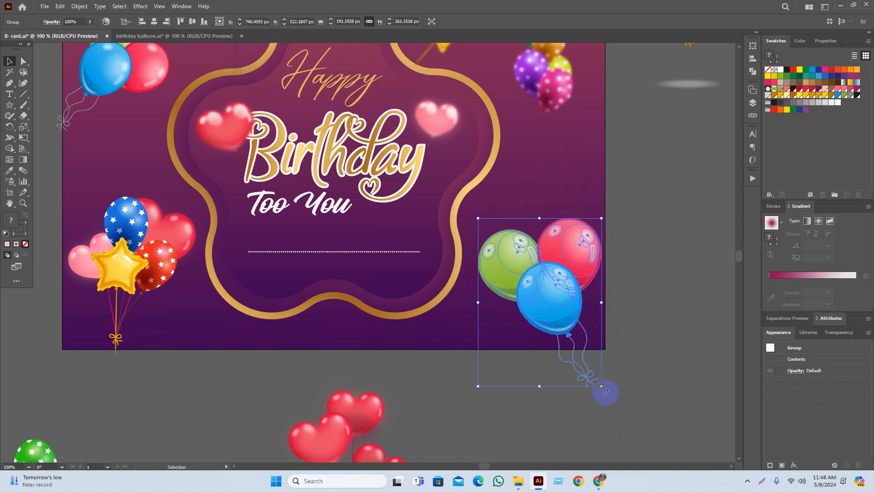
drag(602, 387, 584, 362)
click(610, 390)
scroll(618, 390, down, 1)
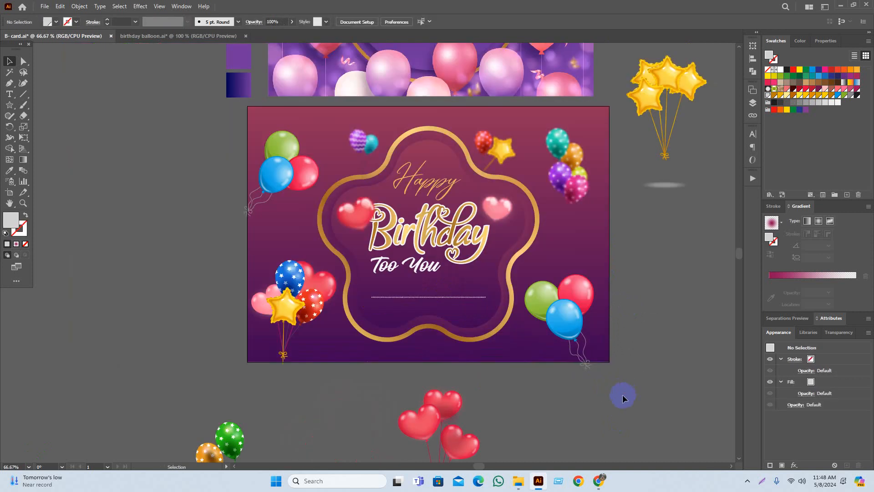
drag(586, 311, 596, 315)
click(551, 435)
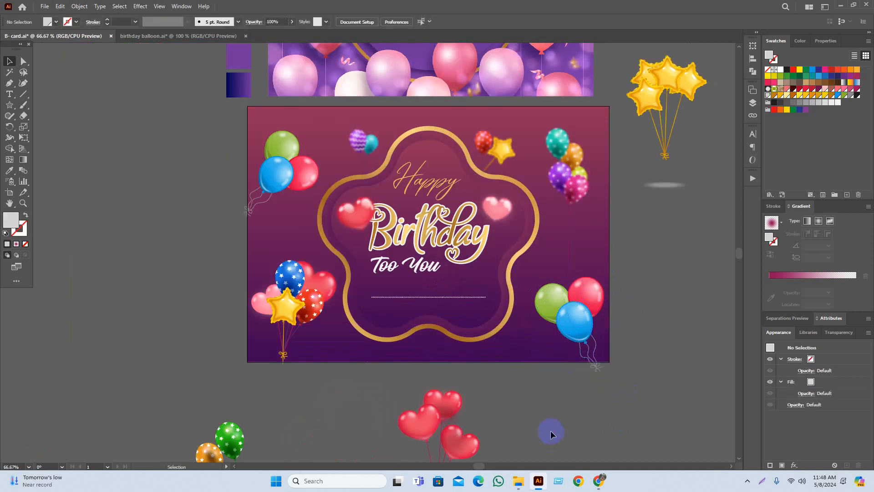
Bring one gold star balloon from the star bunch beside the card to the blurred purple and teal balloons.
drag(551, 435, 587, 376)
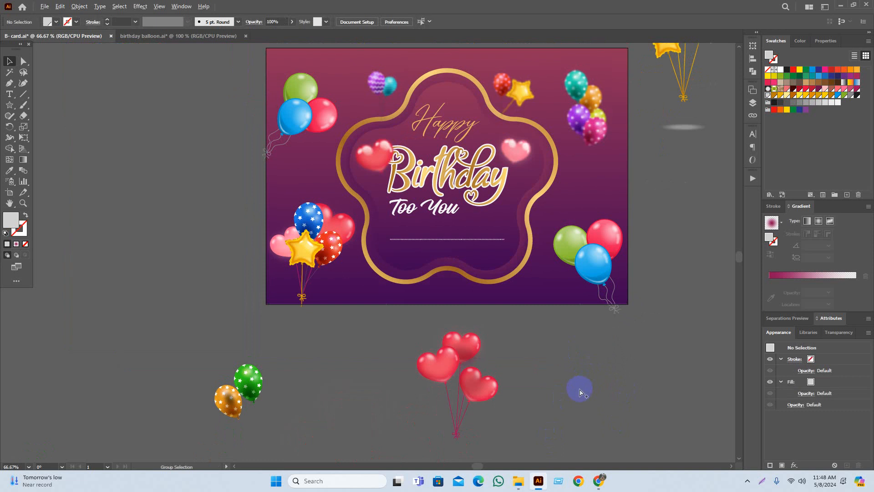
scroll(579, 390, down, 1)
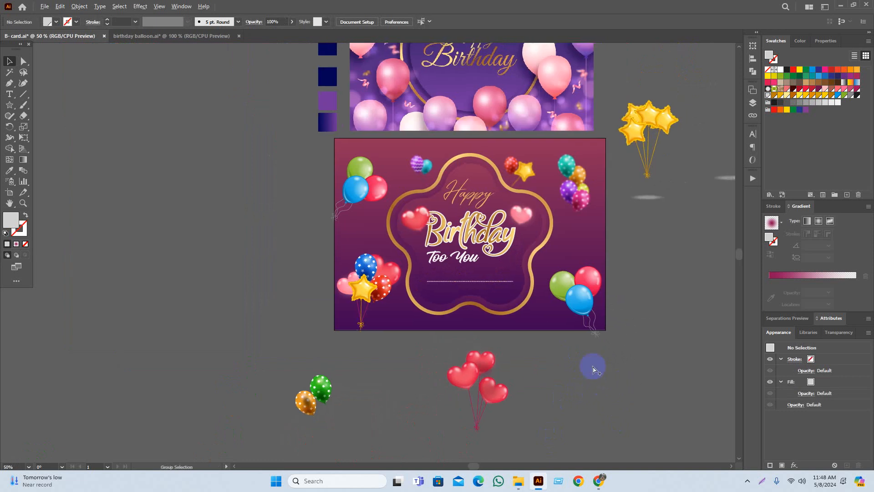
scroll(593, 314, up, 1)
drag(721, 209, 704, 257)
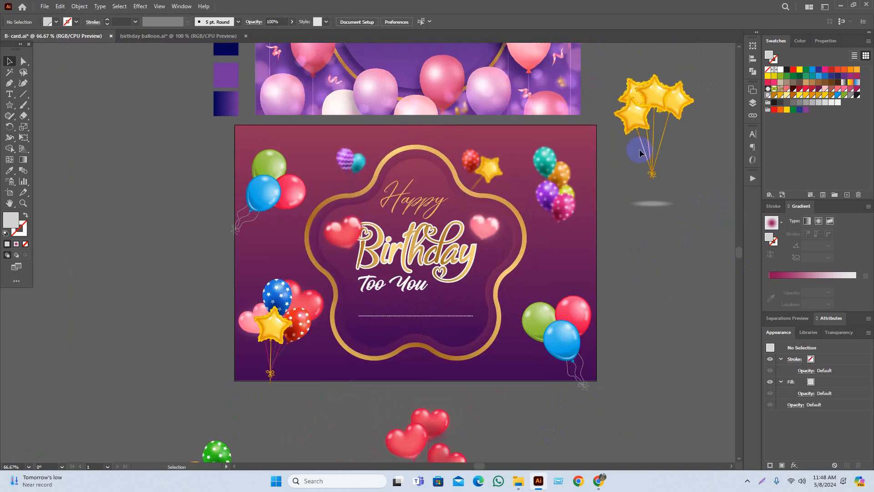
drag(620, 106, 345, 204)
click(696, 255)
Rotate the new gold star balloon counterclockwise and position it just left of the blurred purple and teal balloons.
scroll(346, 205, up, 2)
click(405, 125)
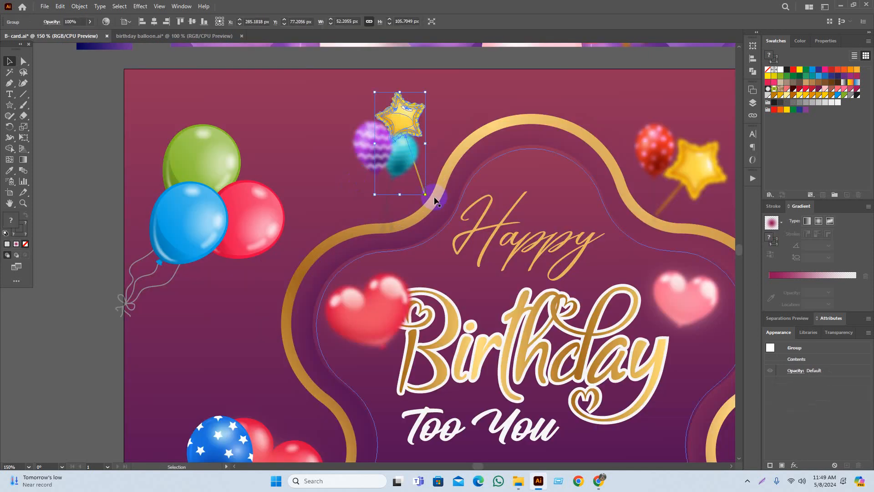
drag(396, 125, 367, 146)
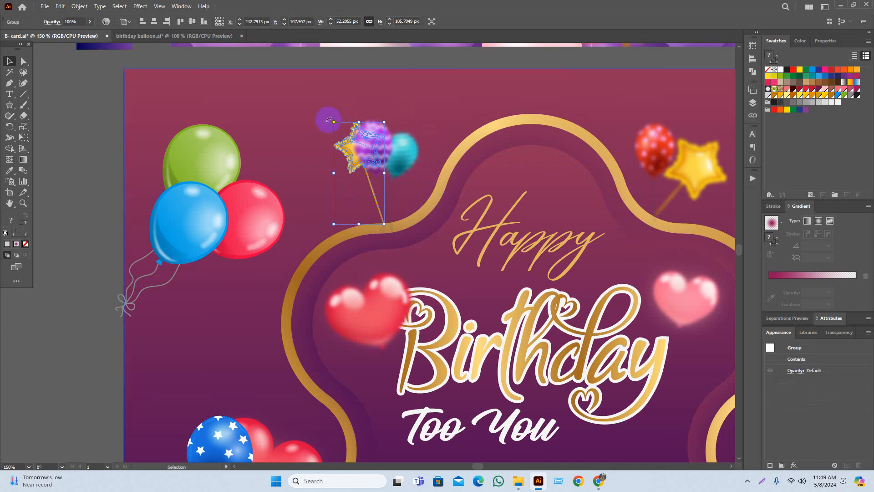
drag(329, 120, 327, 169)
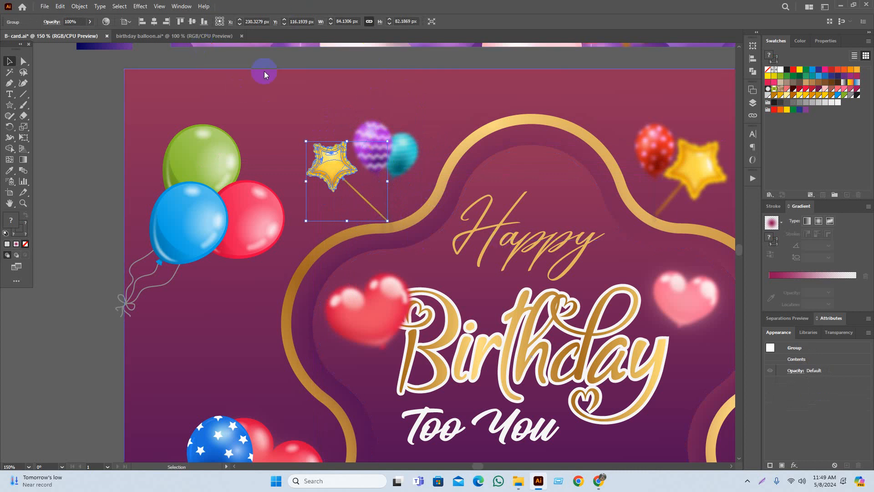
Apply a Gaussian Blur with a radius of 6.8277 pixels to the new gold star balloon.
click(140, 6)
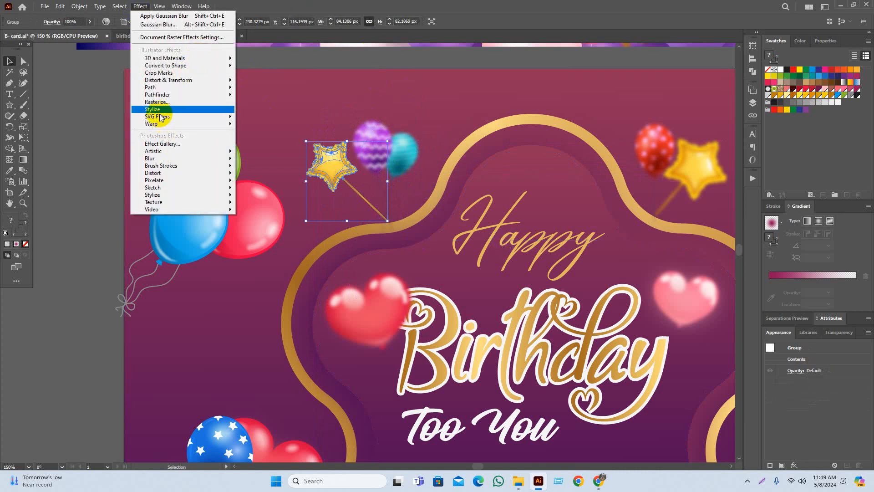
mouse_move(168, 152)
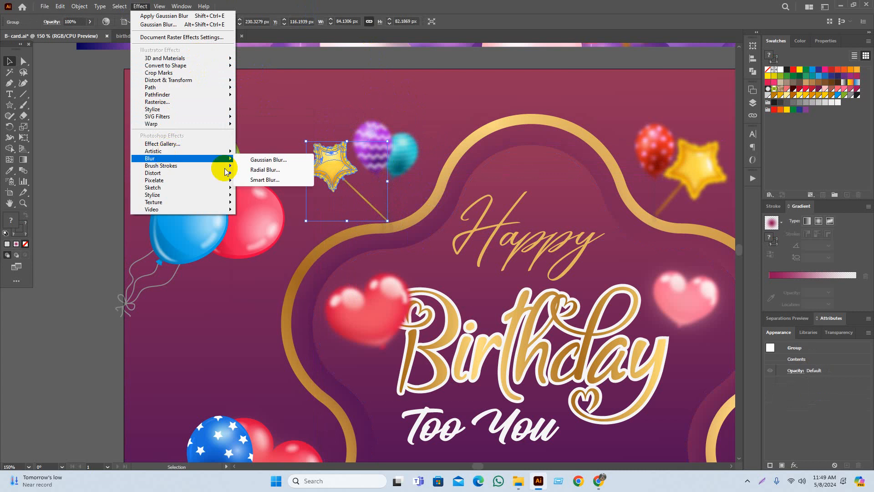
click(279, 152)
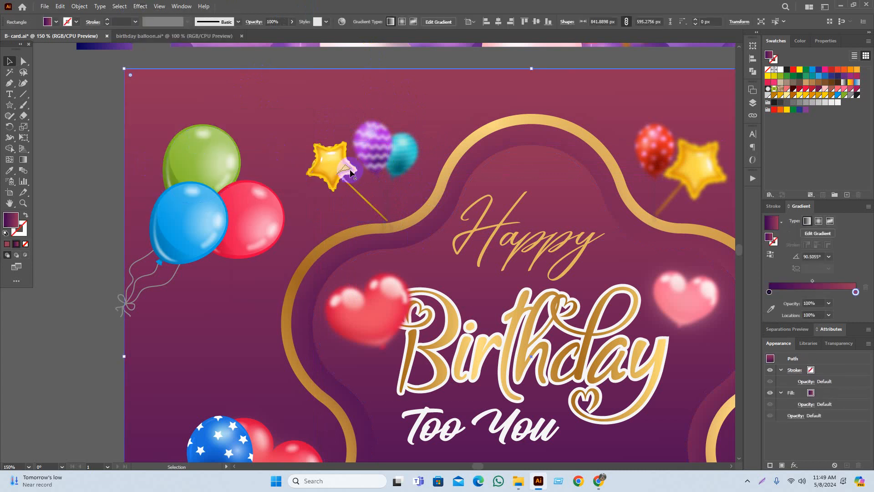
click(334, 167)
click(140, 6)
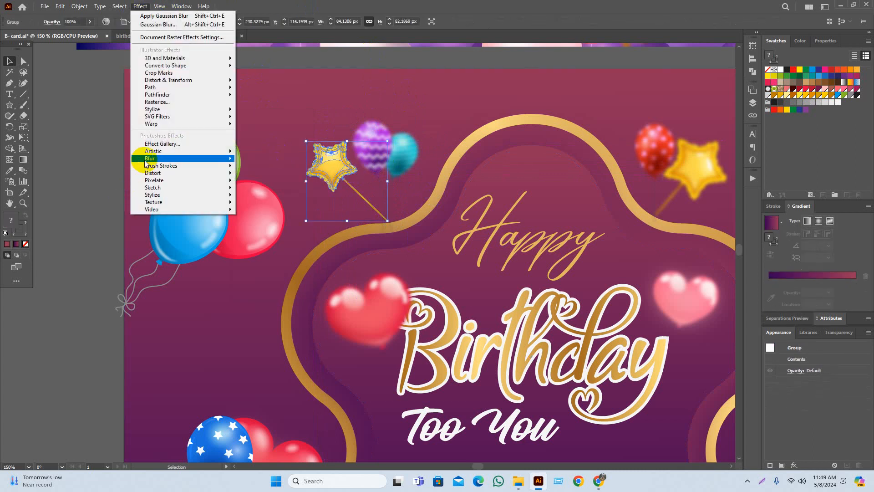
mouse_move(148, 159)
click(286, 159)
click(685, 261)
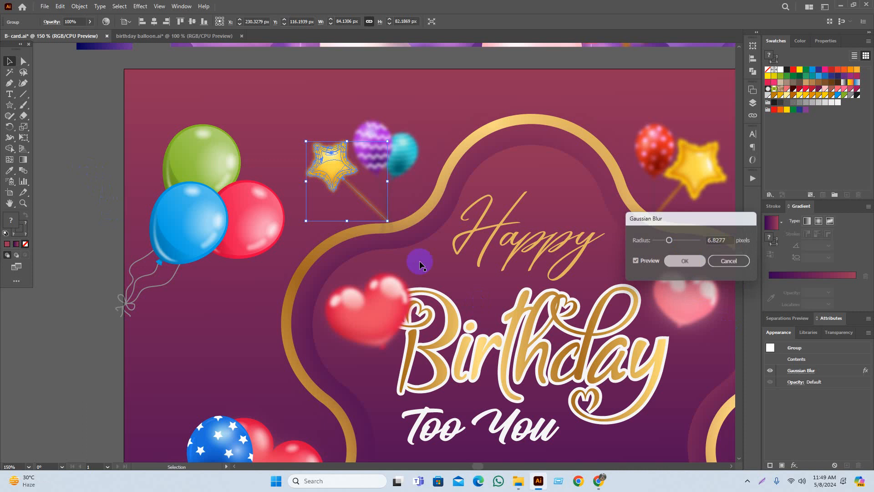
click(104, 155)
scroll(294, 245, down, 1)
drag(481, 313, 468, 270)
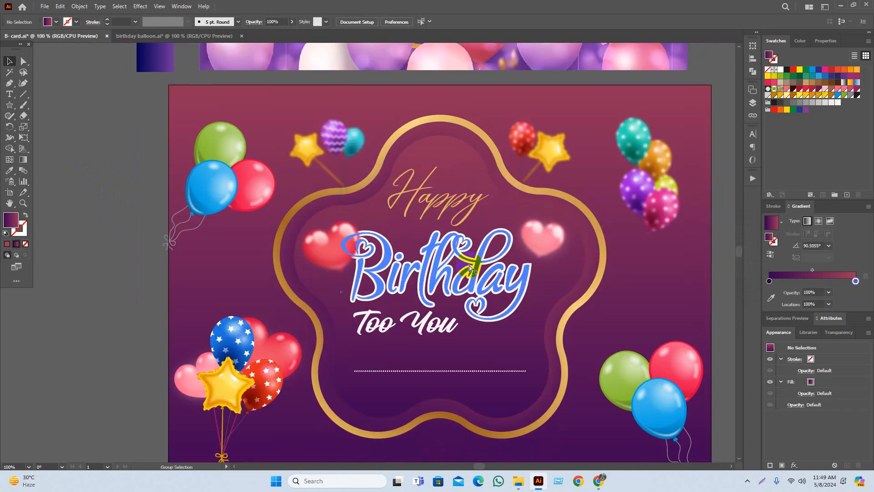
scroll(468, 270, down, 1)
drag(542, 326, 519, 285)
drag(633, 422, 633, 341)
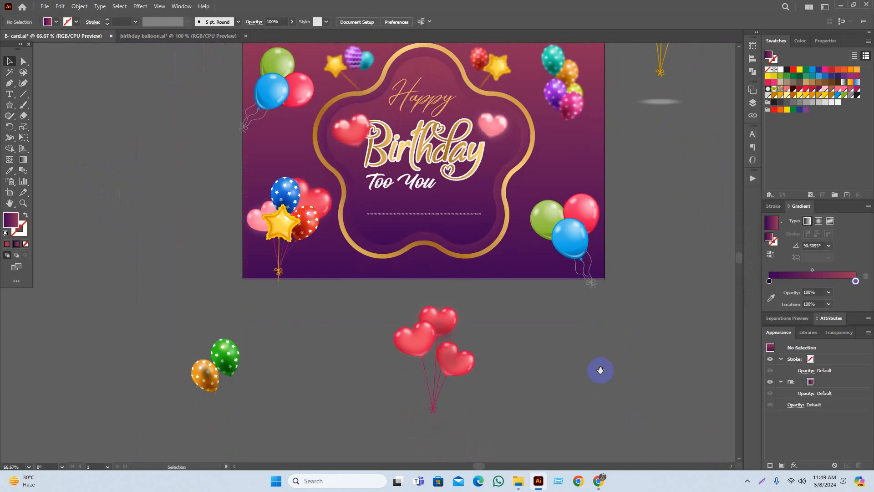
Delete the red heart balloon cluster and the green and orange star-patterned balloons below the card.
drag(587, 367, 598, 405)
click(471, 398)
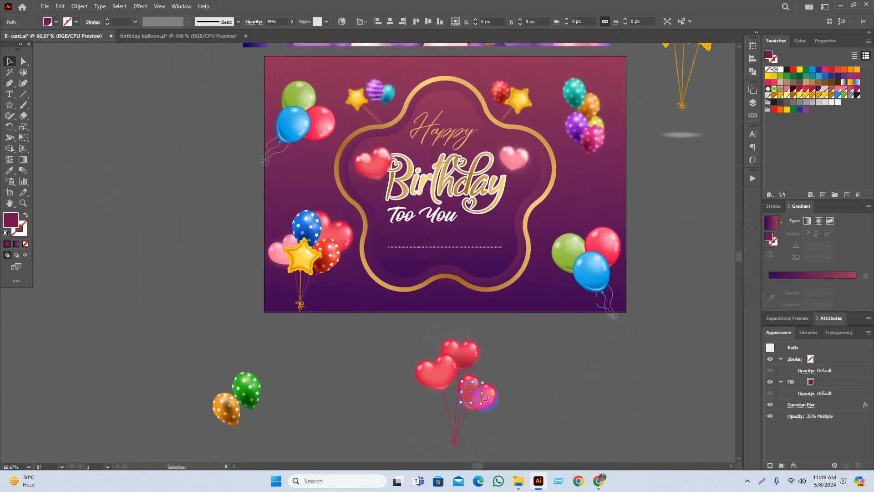
click(564, 388)
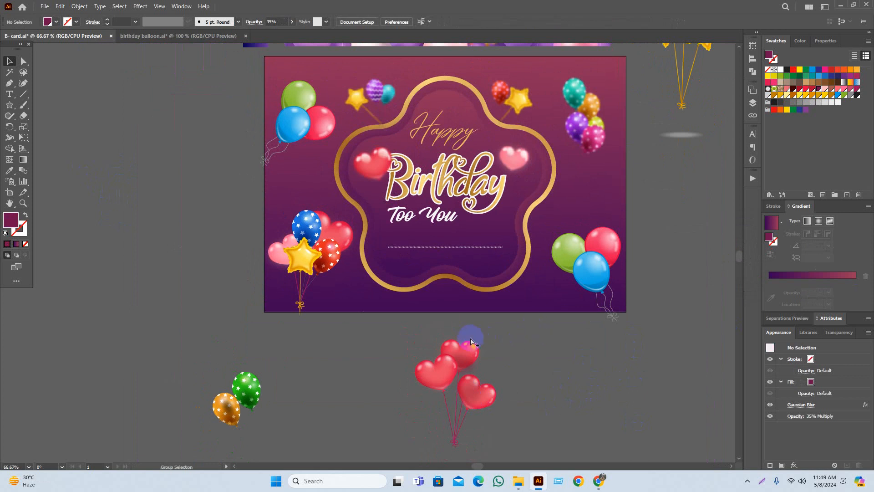
drag(508, 340, 504, 354)
drag(434, 428, 410, 433)
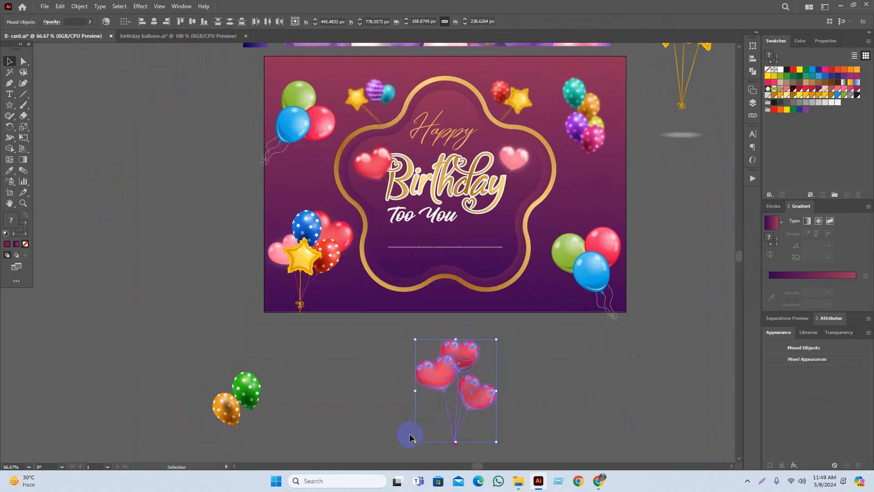
key(Delete)
drag(150, 425, 188, 429)
key(Delete)
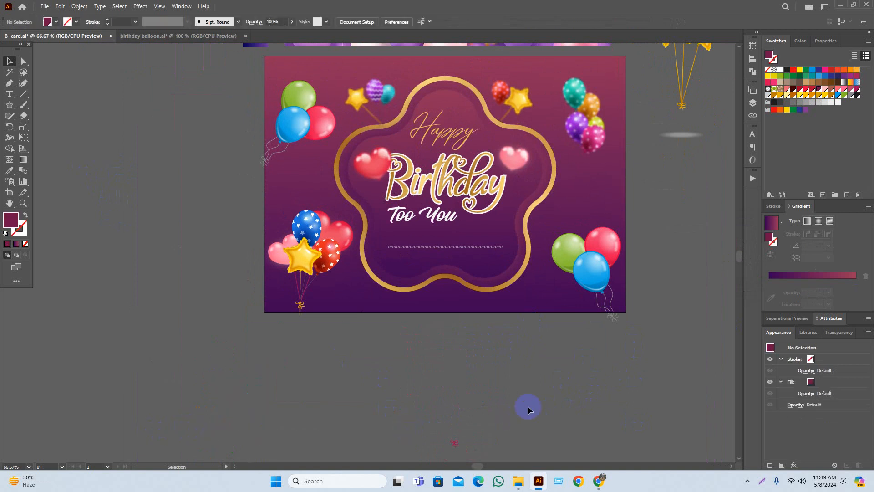
Delete the gold star balloon cluster and the grey shadow ellipses beside the card.
drag(643, 340, 594, 453)
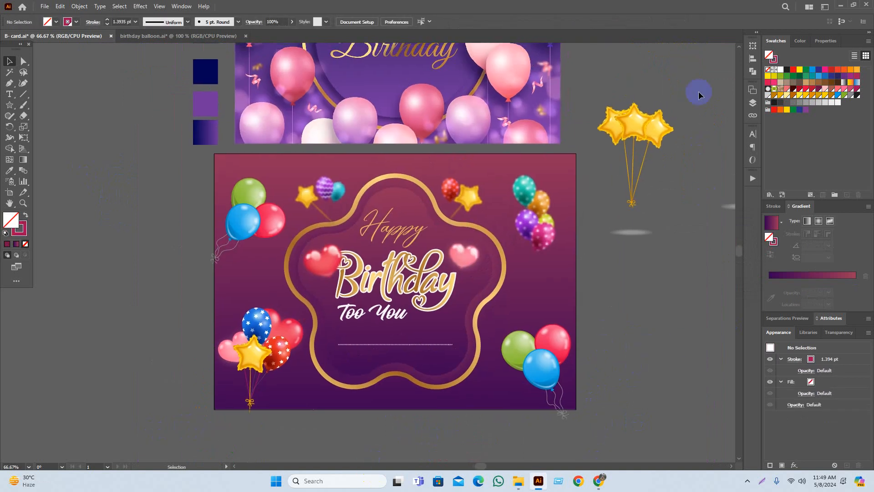
drag(622, 267, 595, 273)
key(Delete)
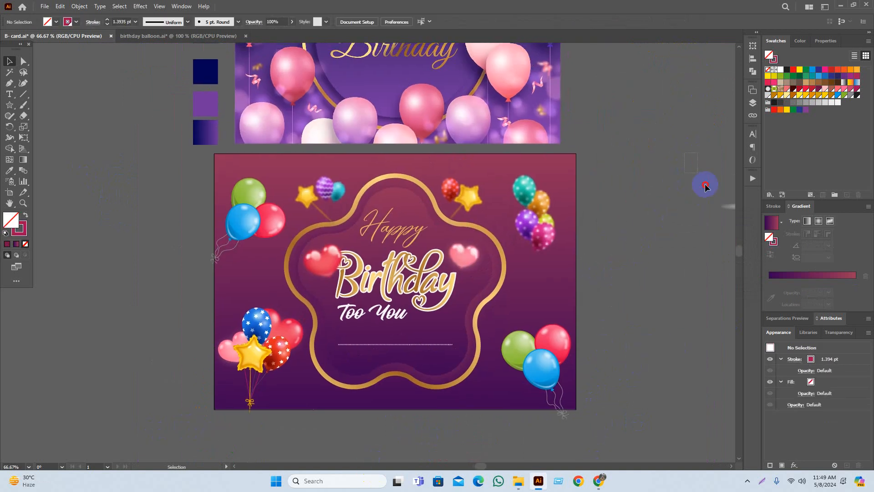
scroll(704, 185, right, 3)
drag(597, 153, 687, 306)
key(Delete)
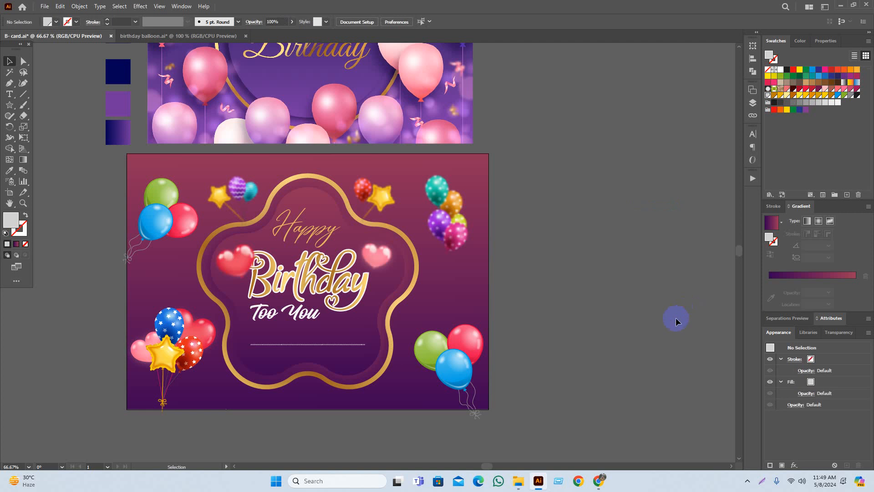
scroll(676, 322, left, 4)
drag(674, 383, 701, 373)
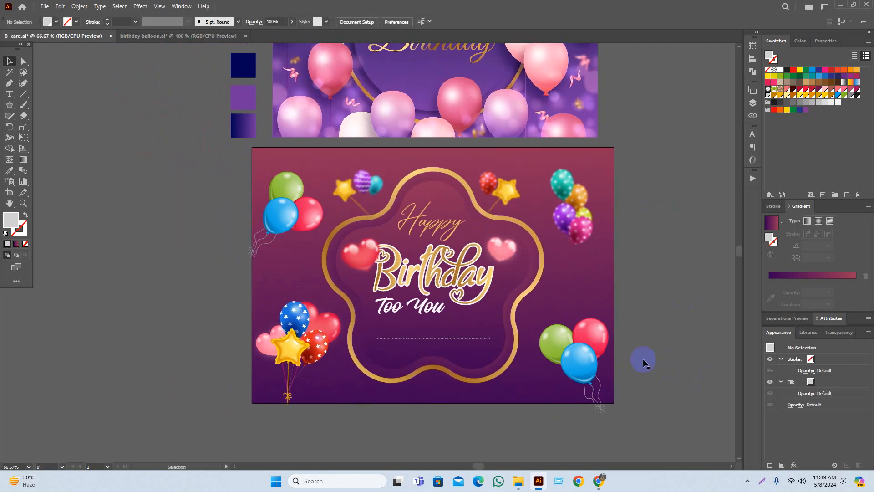
scroll(409, 334, up, 1)
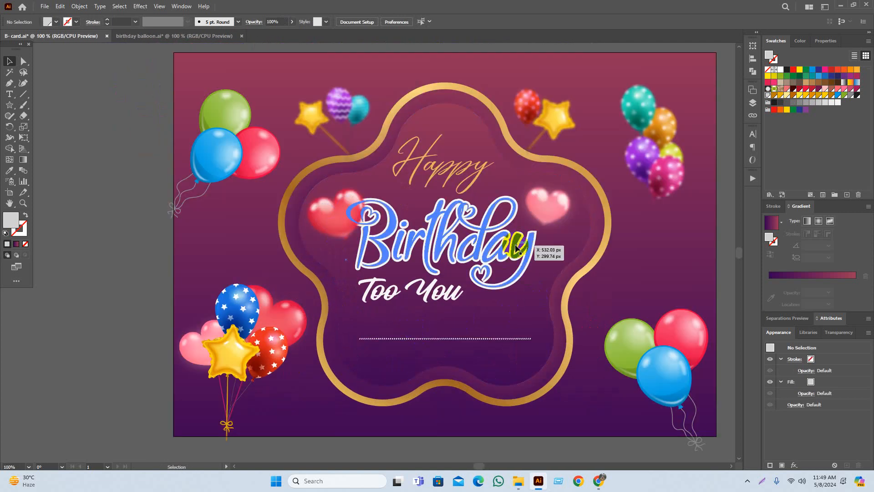
scroll(534, 379, down, 1)
scroll(490, 420, down, 1)
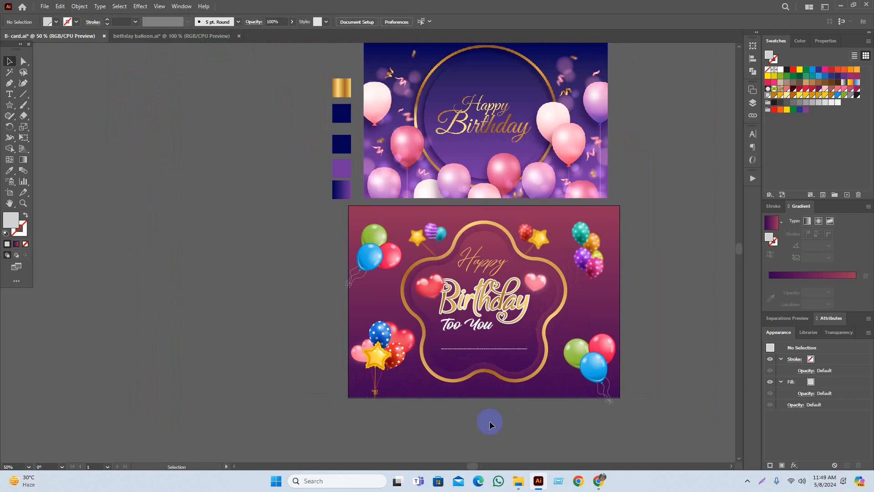
drag(490, 419, 454, 419)
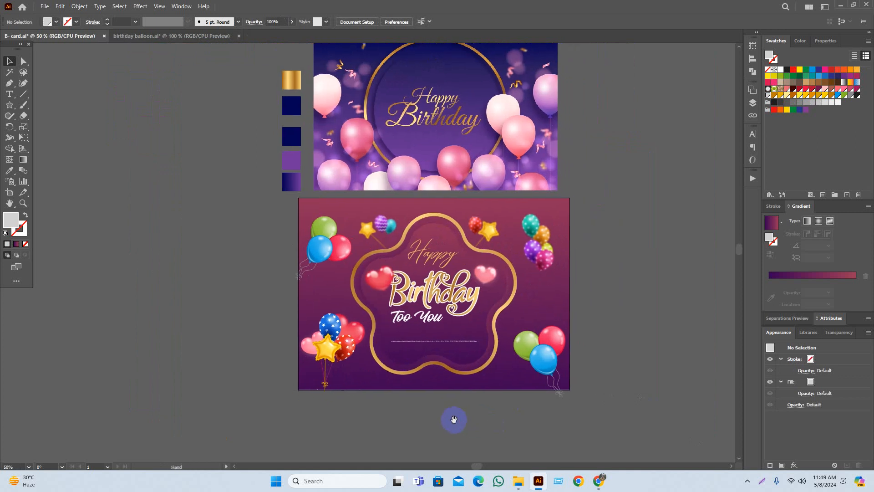
Draw a light grey circle about 57 px in diameter on the empty canvas beside the card.
right_click(12, 106)
click(62, 138)
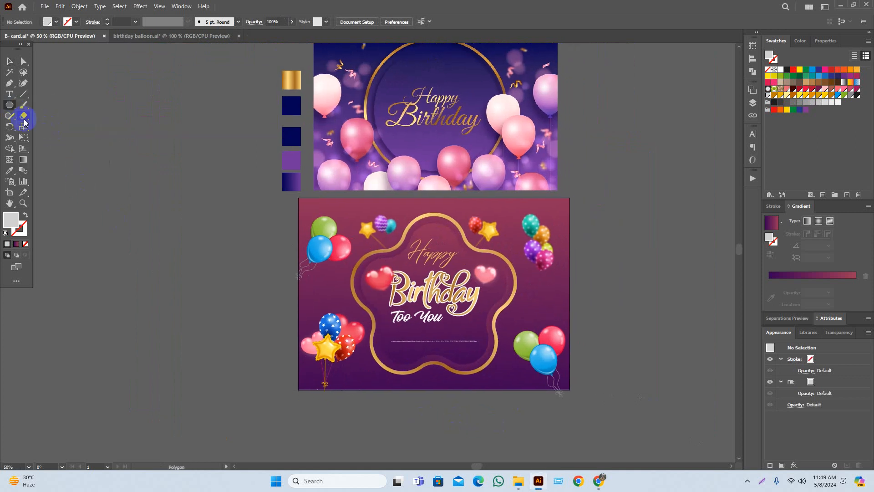
right_click(10, 105)
click(61, 126)
drag(231, 182, 380, 255)
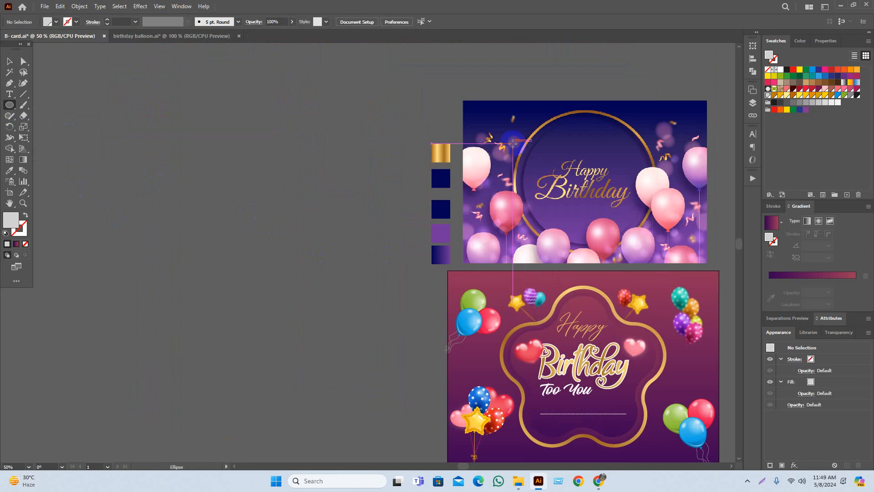
scroll(441, 232, up, 1)
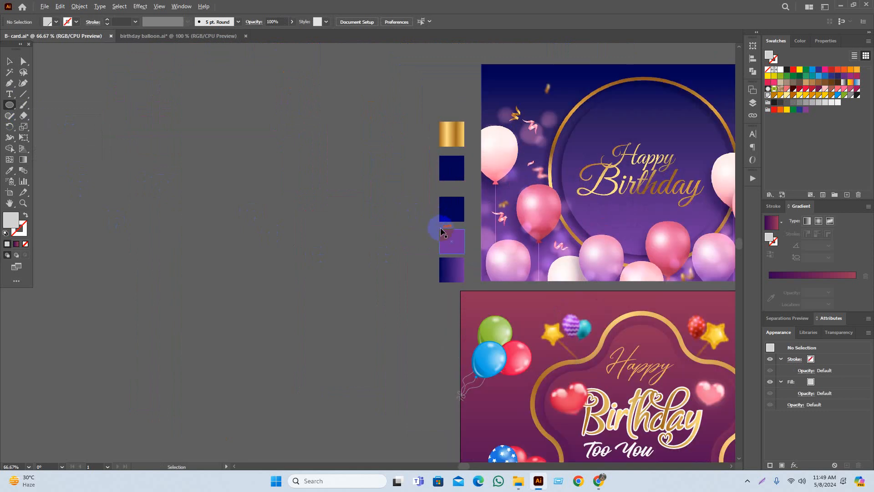
drag(368, 326, 379, 338)
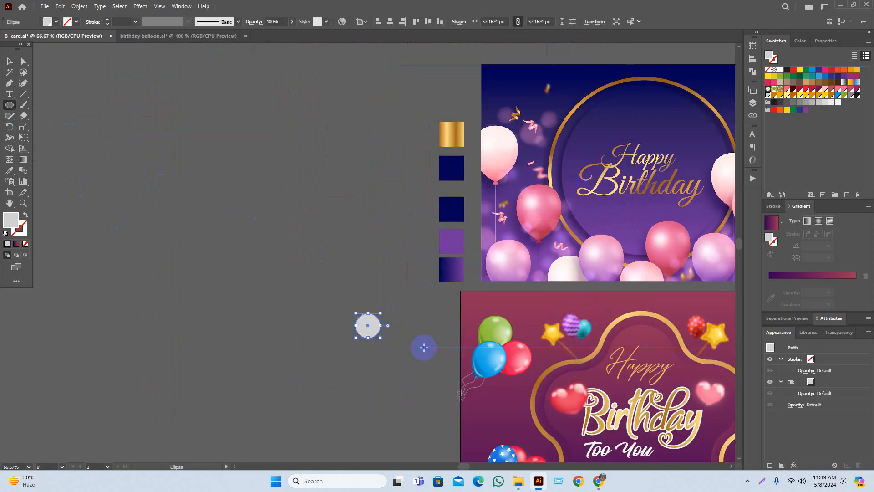
Scale the grey circle down to about 43 px in diameter.
key(v)
click(392, 372)
drag(393, 372, 371, 345)
click(355, 303)
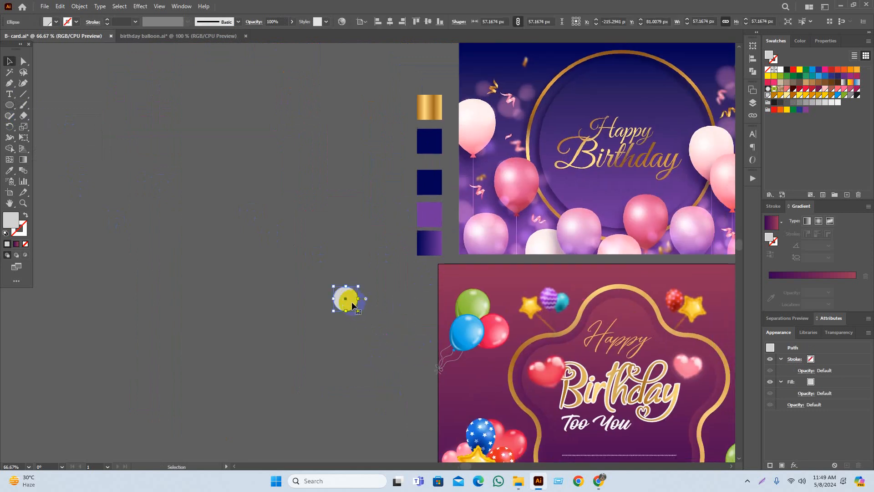
drag(359, 301, 354, 300)
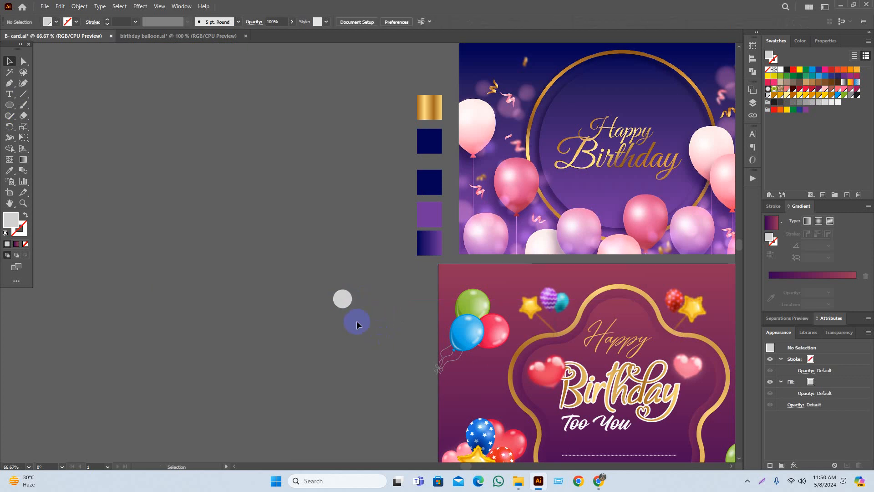
scroll(356, 321, up, 1)
drag(384, 339, 267, 297)
Apply the card background's purple-to-red gradient to the circle and scale it down to about 34 px.
key(i)
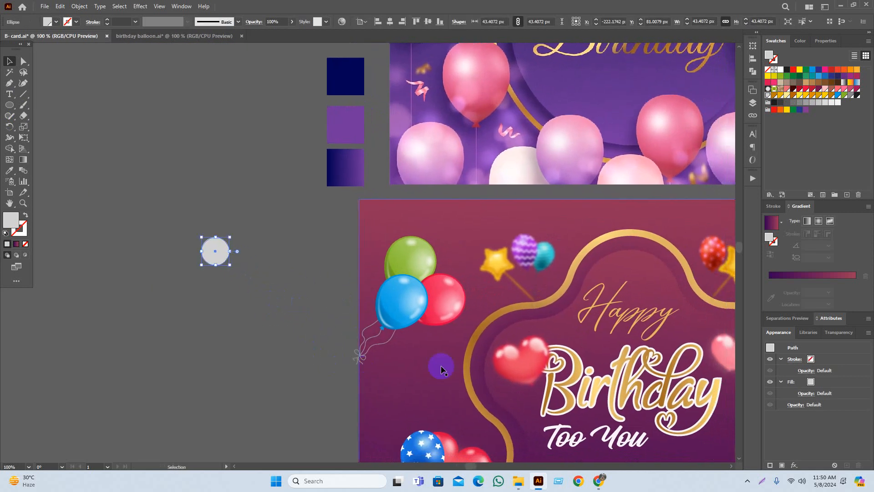
click(399, 358)
key(v)
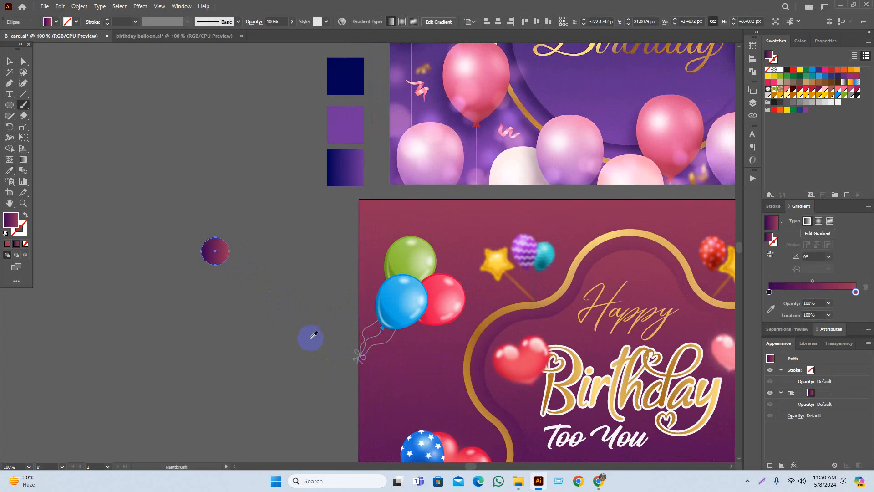
drag(216, 311, 267, 336)
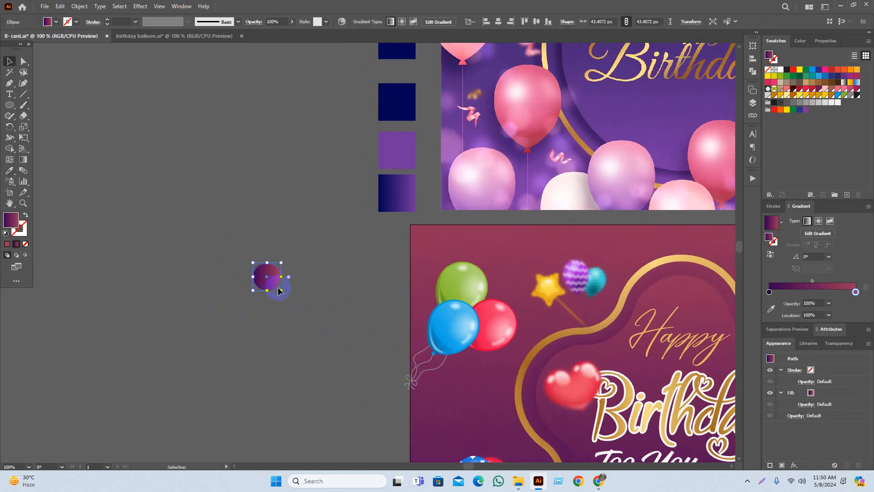
drag(282, 291, 277, 284)
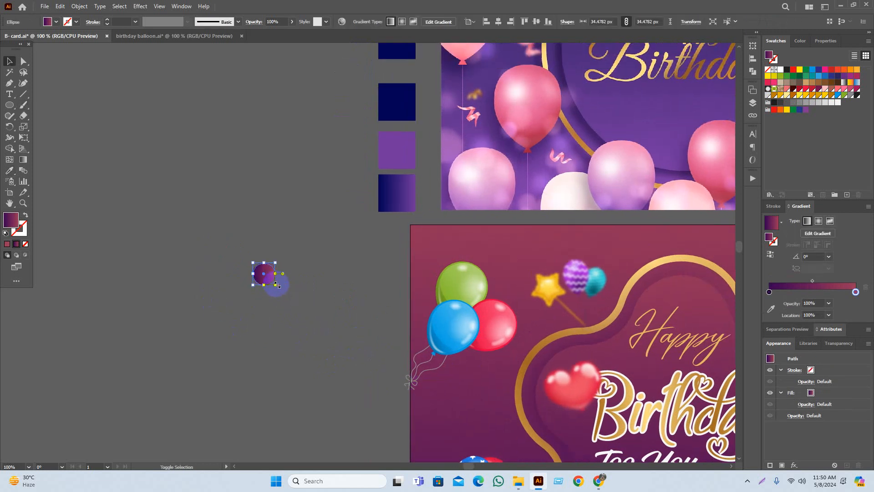
Lower the gradient circle's opacity to 69%.
click(833, 351)
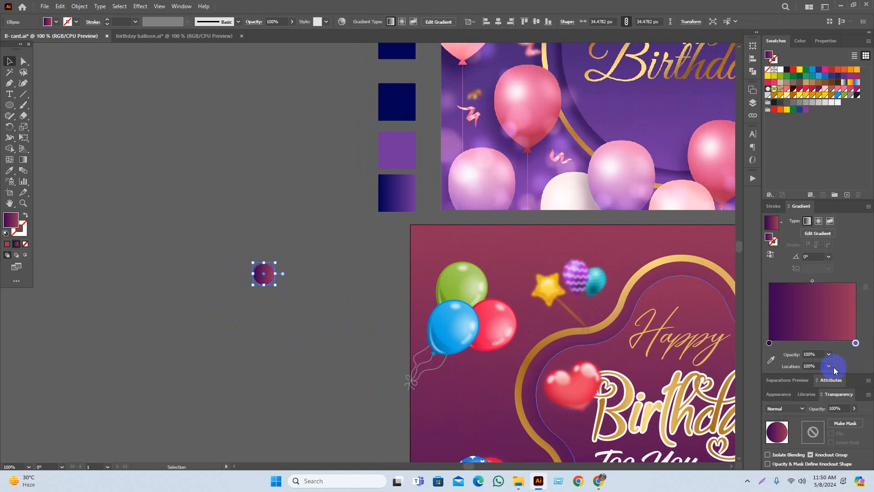
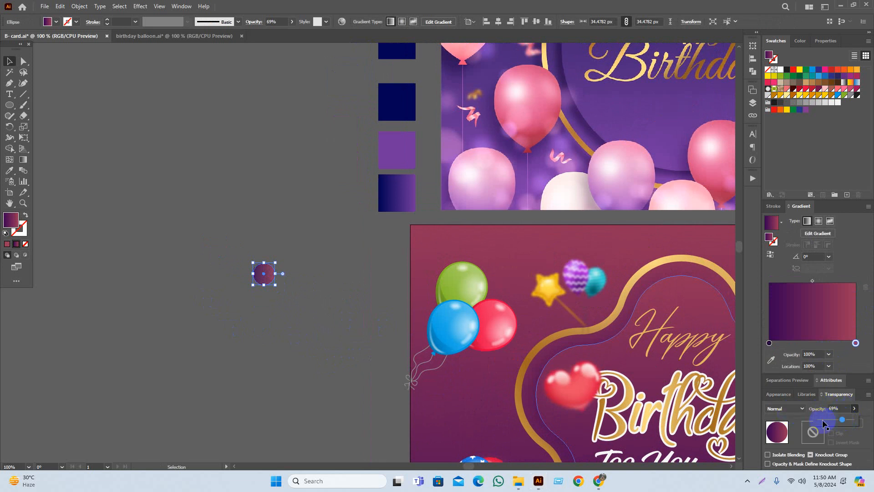
click(285, 341)
click(270, 275)
click(264, 295)
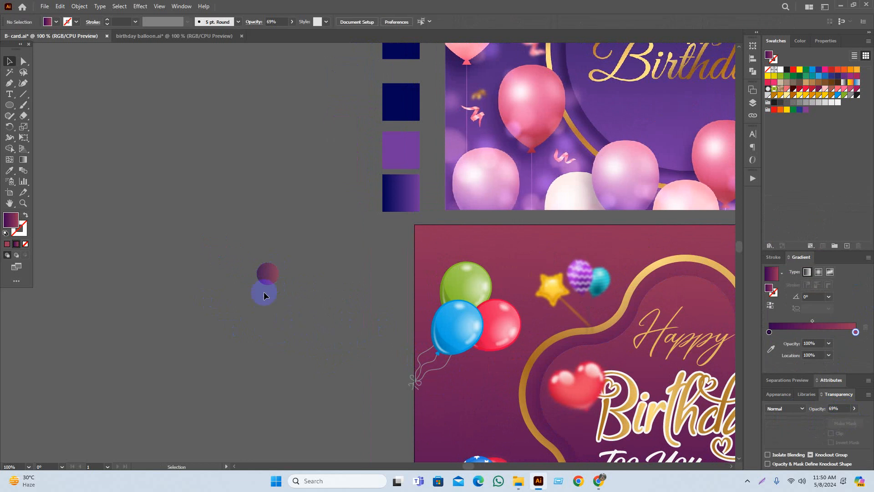
Scale the semi-transparent circle down to about 27 px in diameter.
click(269, 277)
click(272, 300)
key(space)
drag(272, 303, 298, 317)
click(280, 278)
click(294, 301)
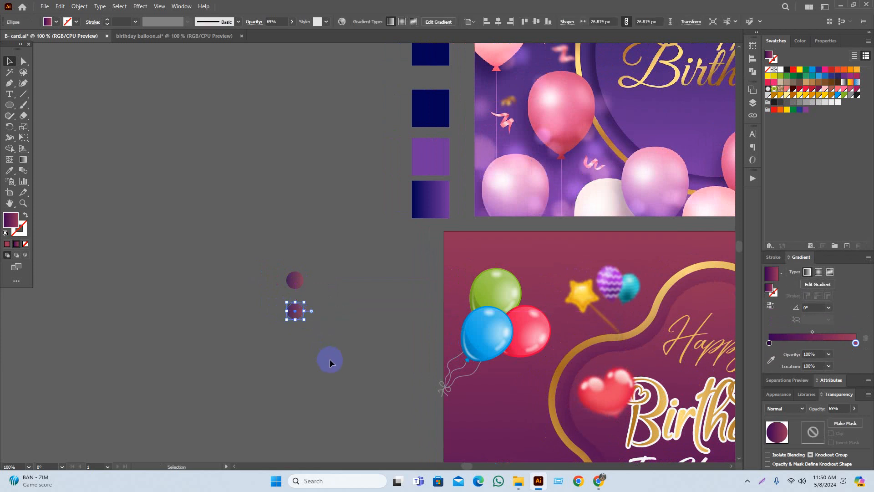
key(ctrl+z)
click(316, 357)
Set the gradient circle's blend mode to Multiply.
scroll(292, 284, up, 1)
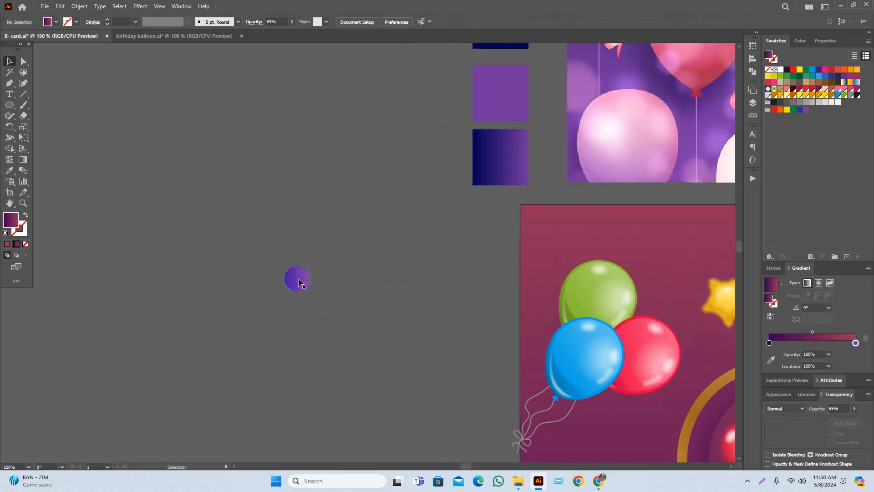
click(299, 281)
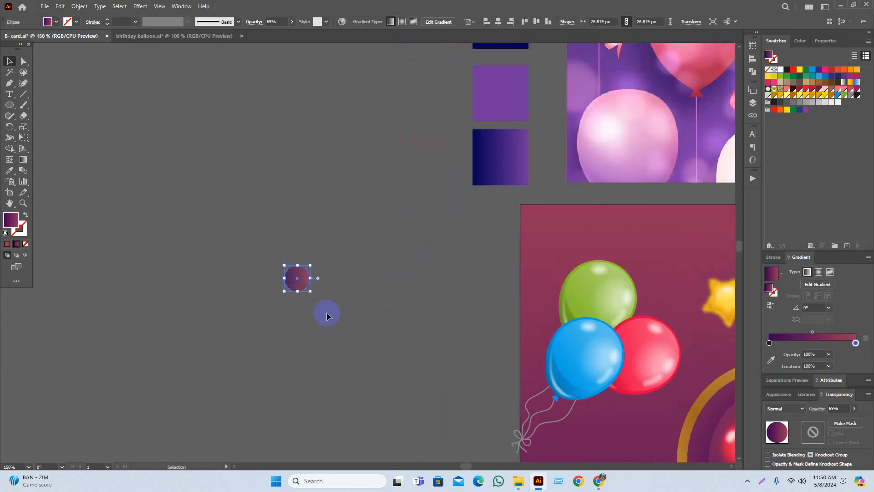
click(784, 417)
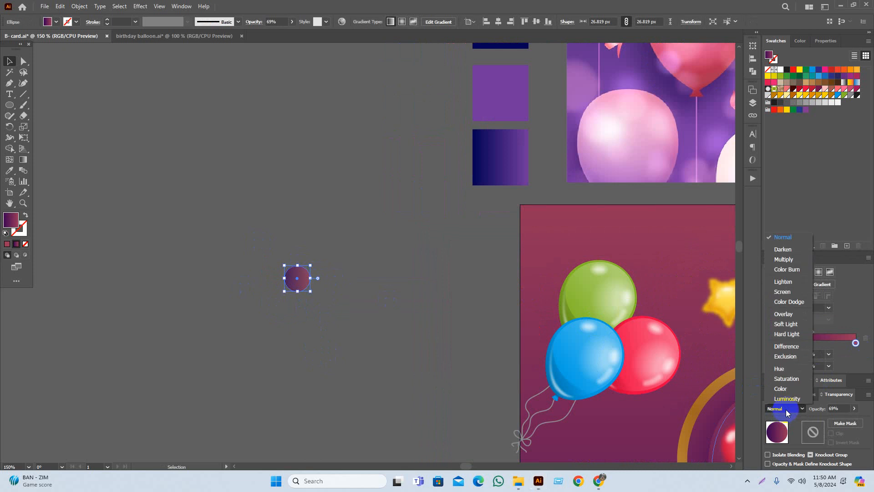
click(784, 260)
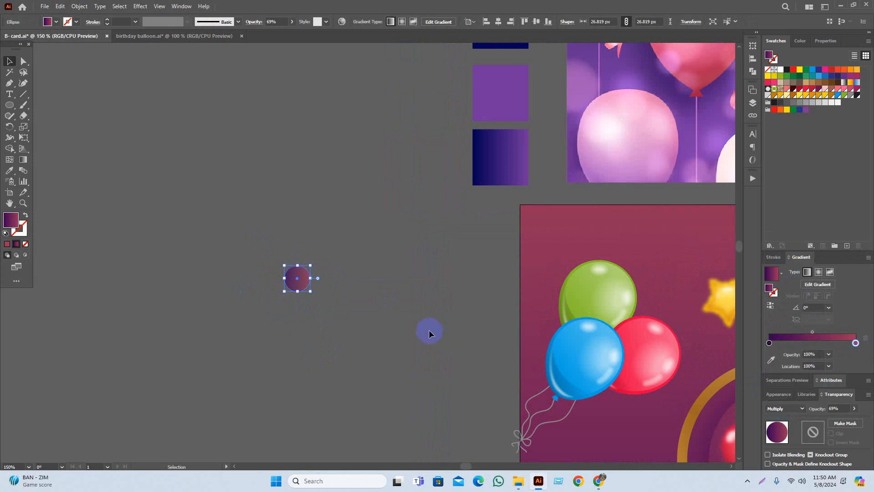
Shrink the circle to about 20 px and lower its opacity to 20%, testing it over the card's upper-left corner.
drag(303, 287, 440, 289)
click(435, 321)
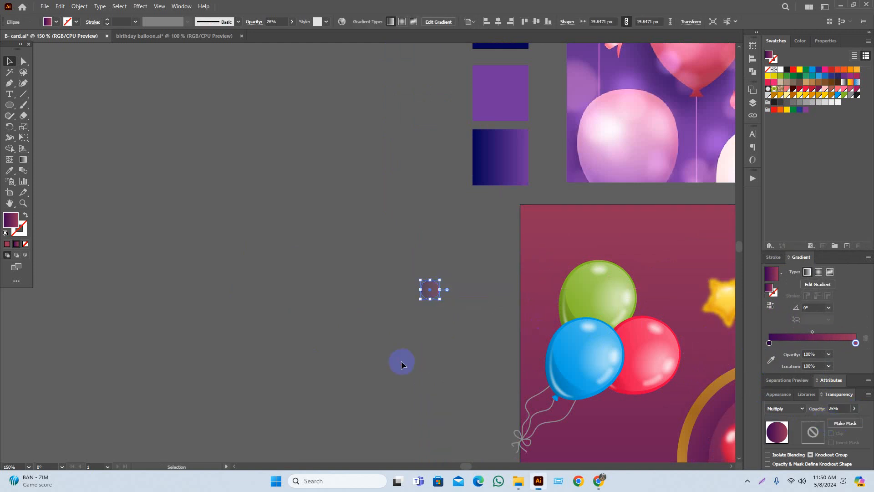
drag(429, 289, 529, 247)
click(462, 308)
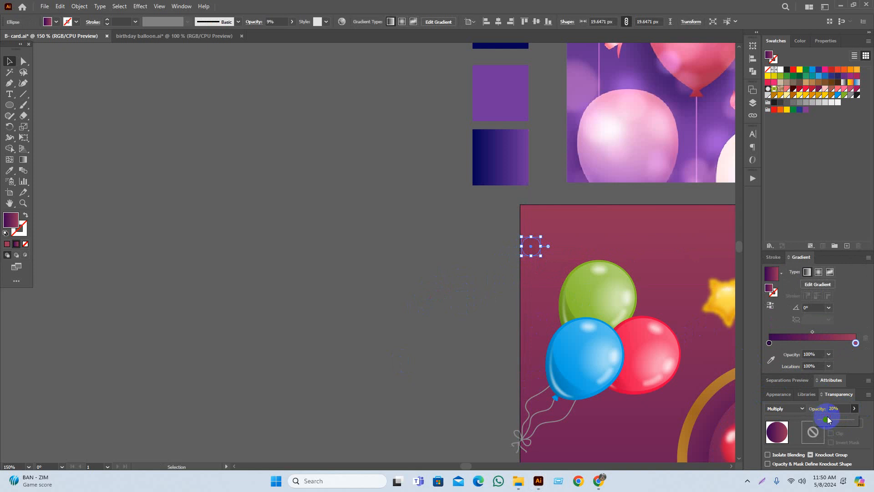
click(299, 306)
scroll(523, 273, right, 1)
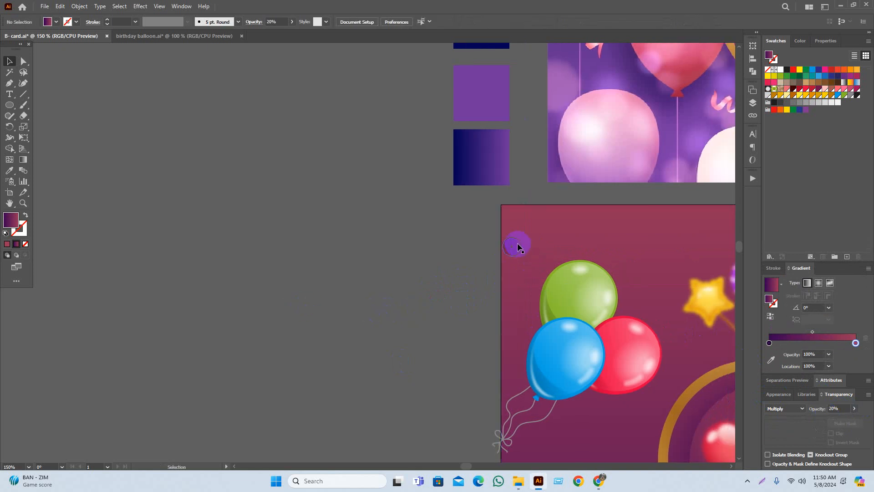
Move the faint circle off the card onto the empty canvas and place a copy just to its right.
drag(518, 245, 366, 280)
click(370, 336)
drag(371, 338, 385, 340)
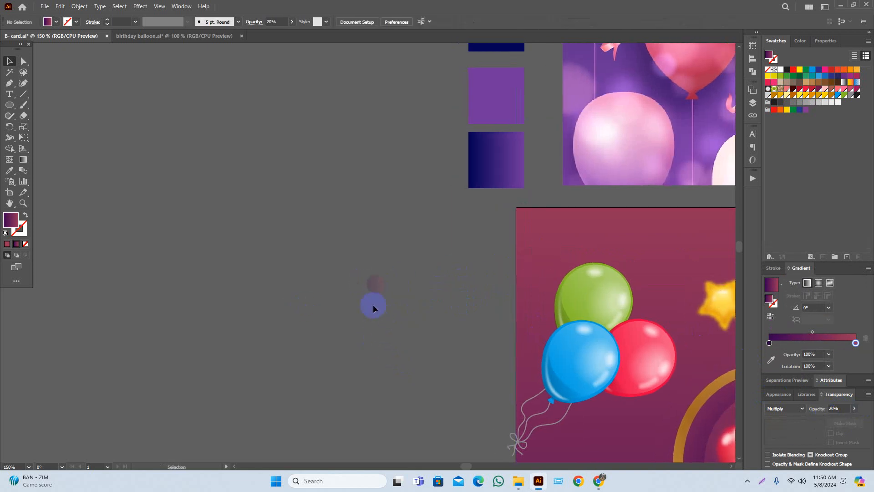
scroll(386, 324, up, 1)
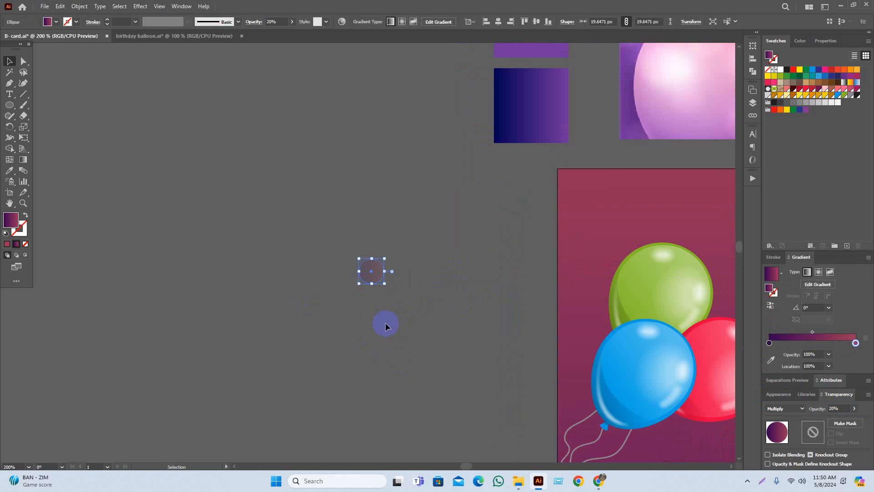
drag(372, 278, 415, 282)
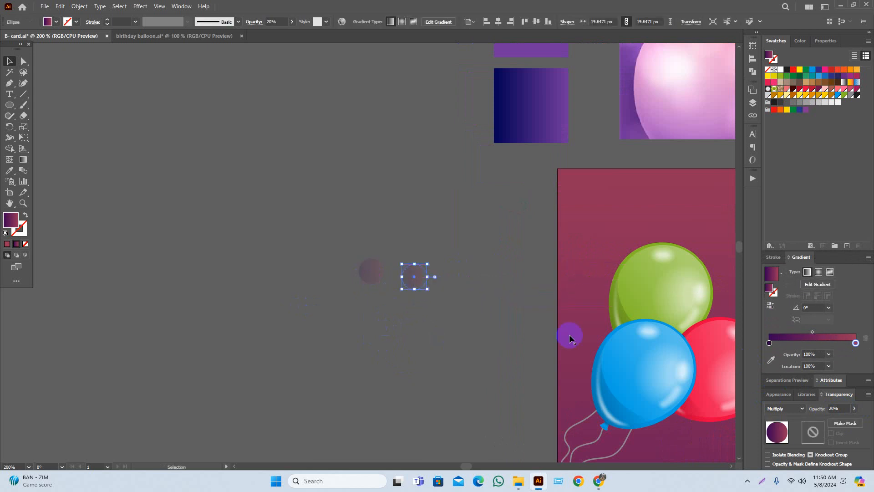
Move the right-hand circle onto the card above the green balloon, trying the Lighten blend mode and settling on Color Burn.
click(781, 415)
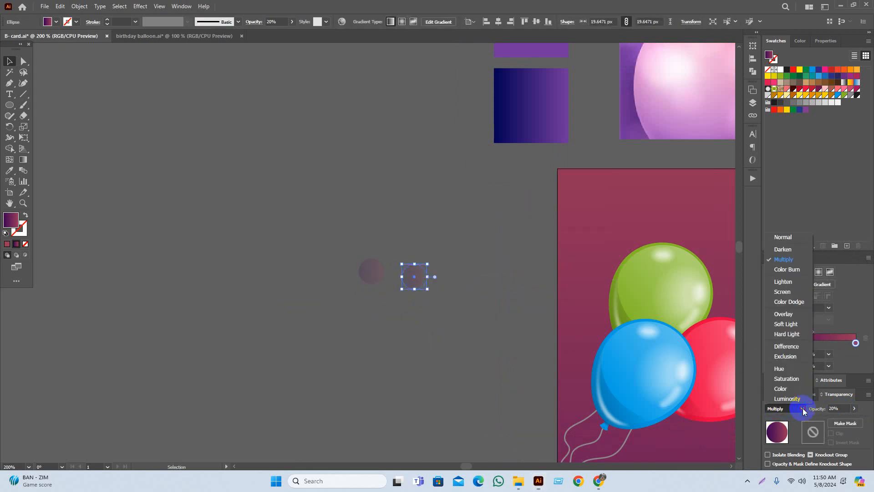
click(794, 282)
drag(424, 278, 610, 226)
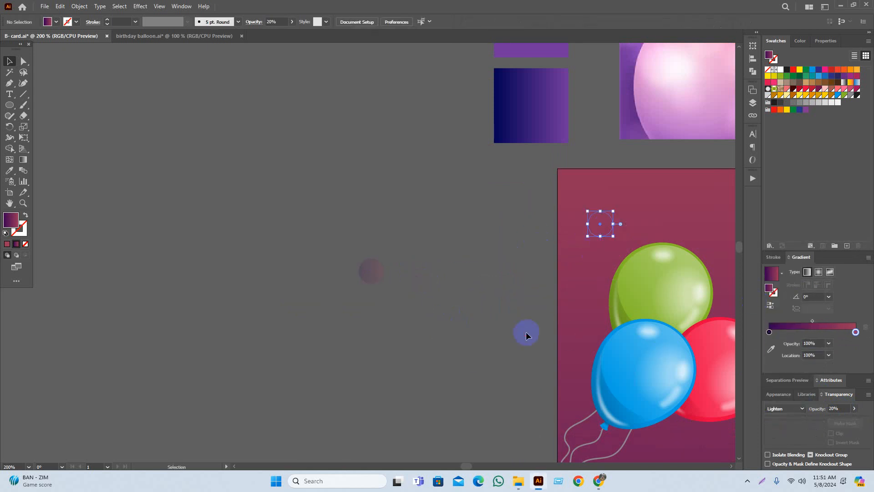
click(605, 224)
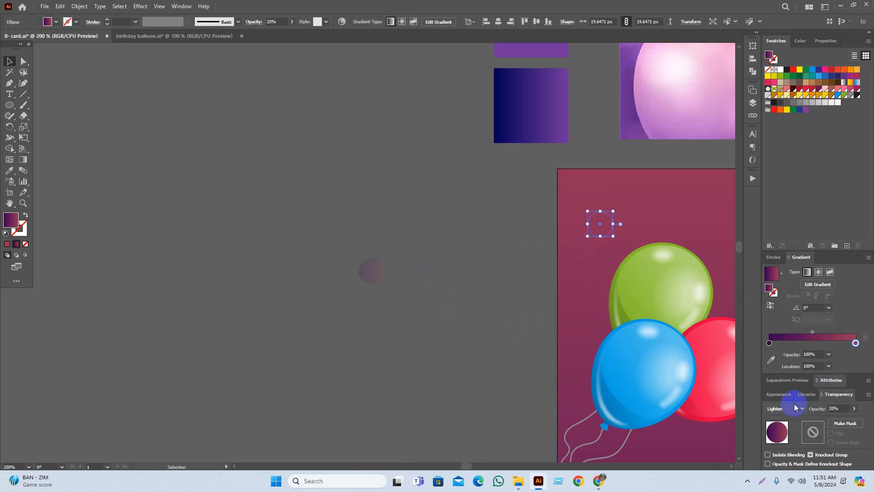
click(492, 288)
Move the remaining faint Multiply circle from the empty canvas into the card's upper-left corner.
drag(383, 268, 583, 194)
click(463, 260)
drag(527, 252, 402, 292)
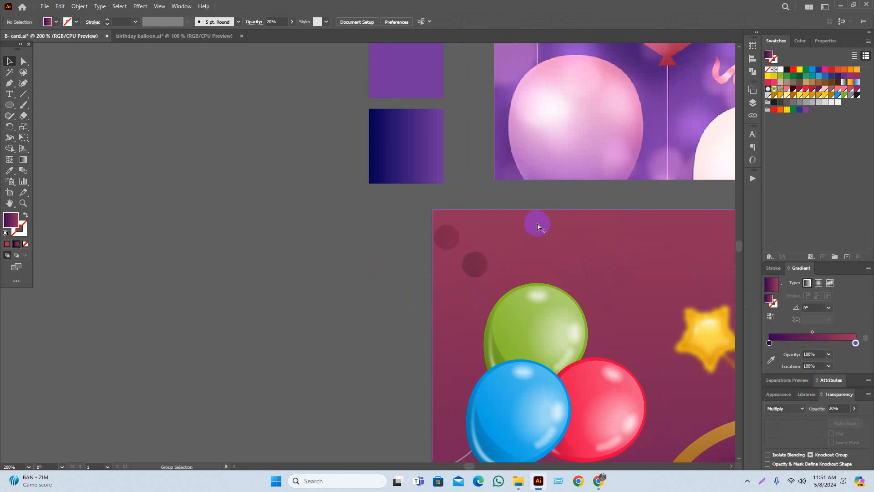
scroll(536, 233, up, 1)
drag(535, 242, 511, 269)
Apply a Gaussian Blur to the Color Burn circle above the green balloon.
click(426, 309)
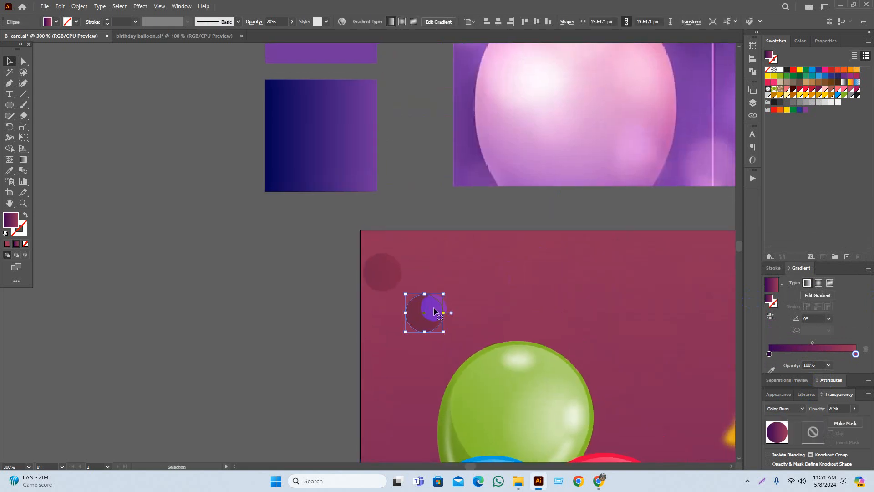
click(142, 6)
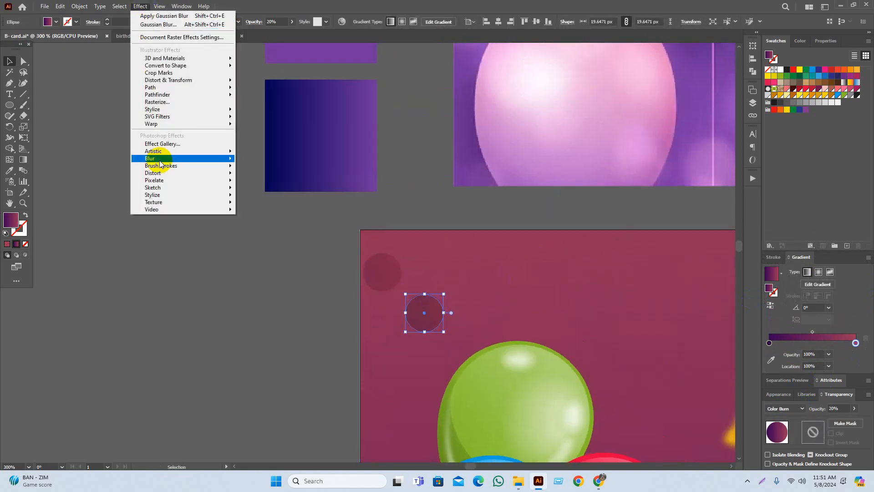
mouse_move(160, 163)
click(272, 160)
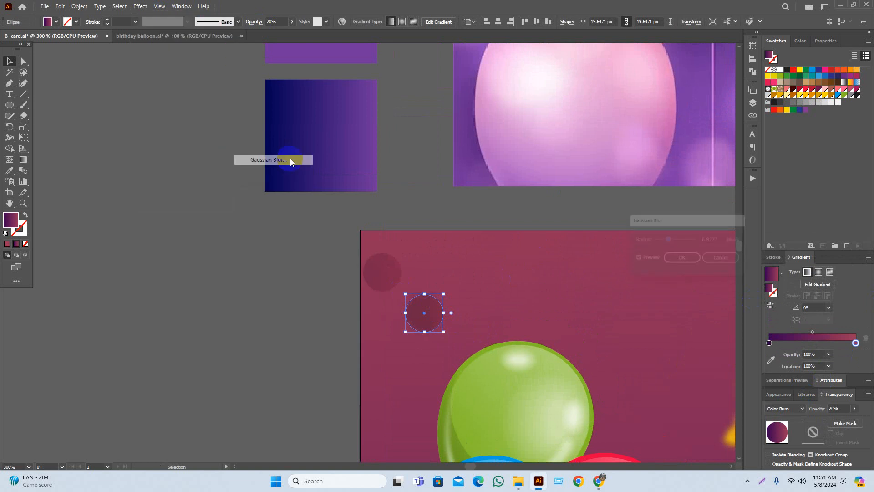
click(684, 260)
drag(208, 329, 217, 300)
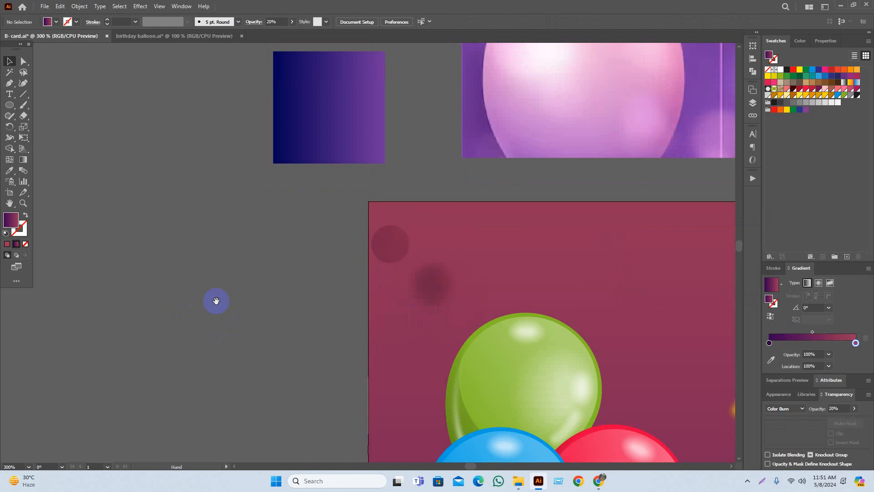
Try a Radial Blur with the Spin method on the circle in the card's upper-left corner and undo it.
click(423, 303)
click(394, 256)
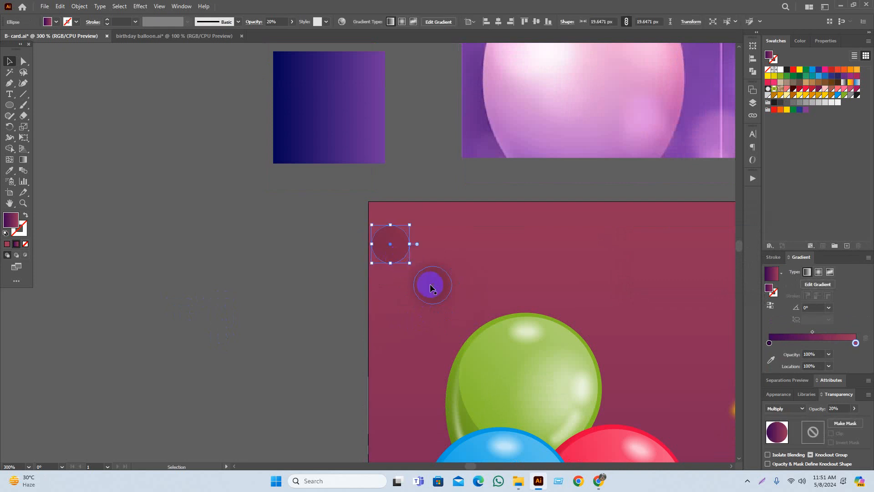
click(152, 10)
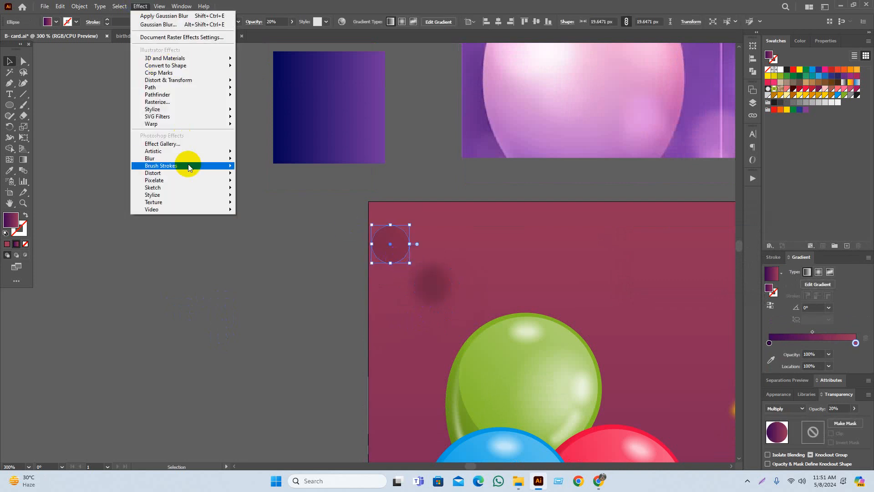
mouse_move(191, 158)
click(283, 170)
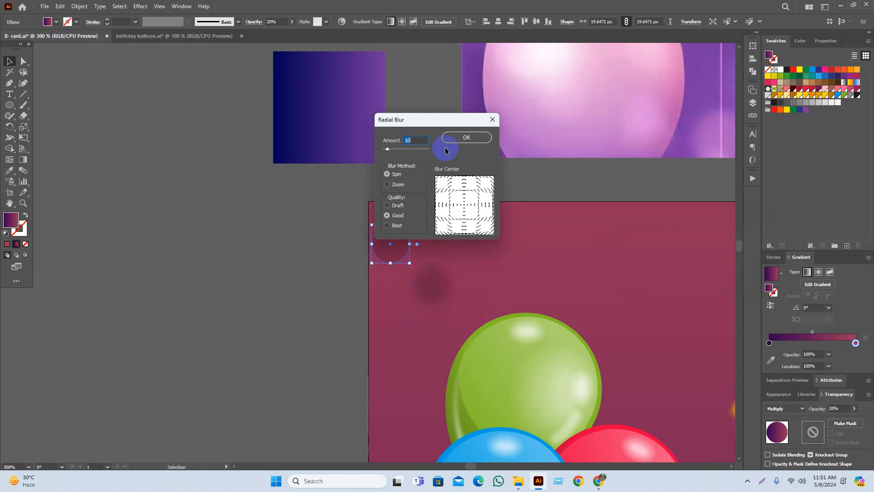
drag(433, 124, 246, 157)
drag(201, 178, 208, 180)
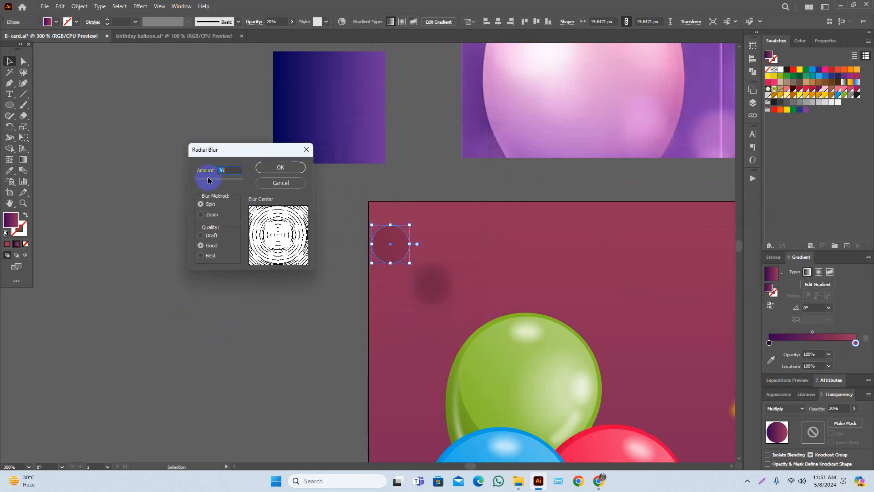
click(288, 174)
click(304, 285)
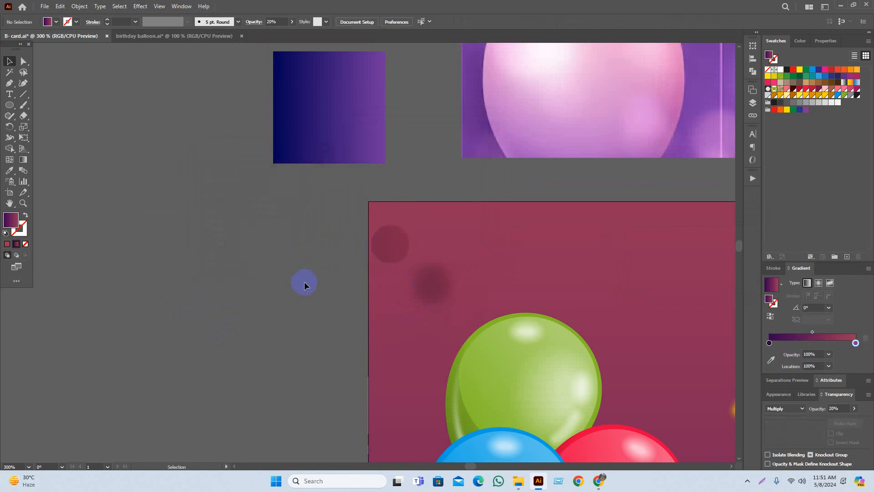
key(ctrl+z)
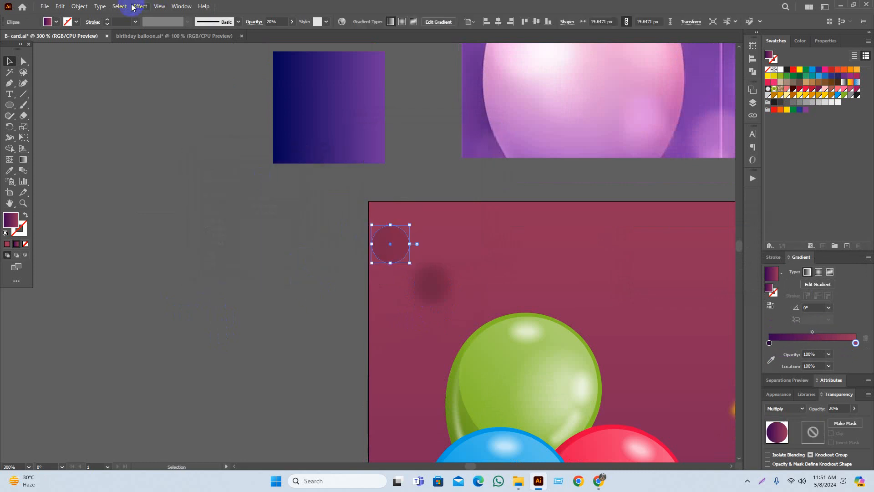
Apply a Gaussian Blur with a radius of about 4.44 pixels to the circle in the card's upper-left corner.
click(133, 7)
mouse_move(196, 159)
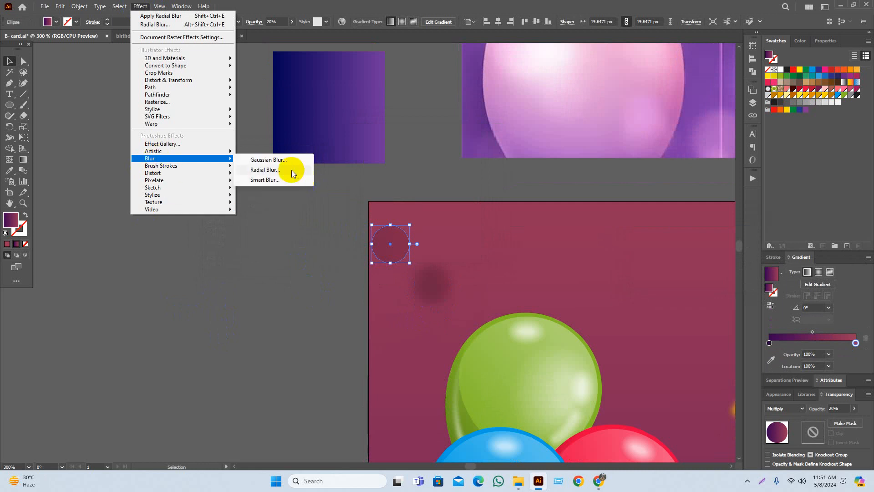
click(282, 161)
drag(664, 240, 674, 243)
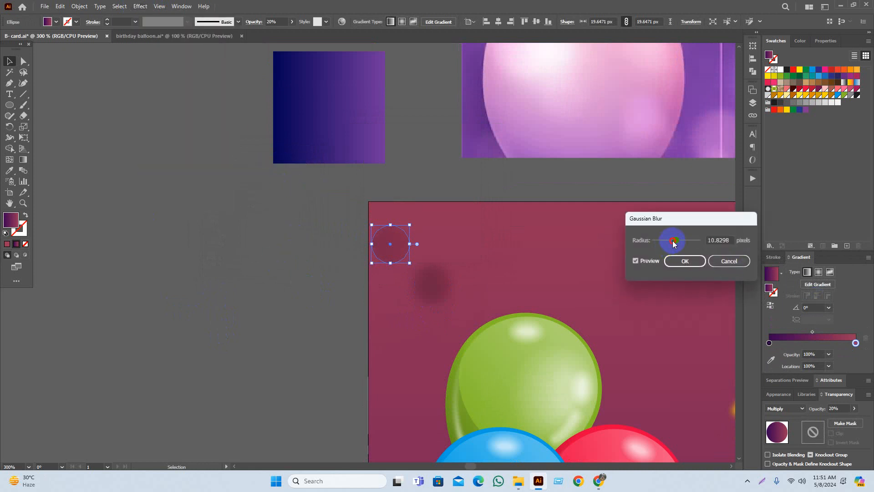
click(686, 261)
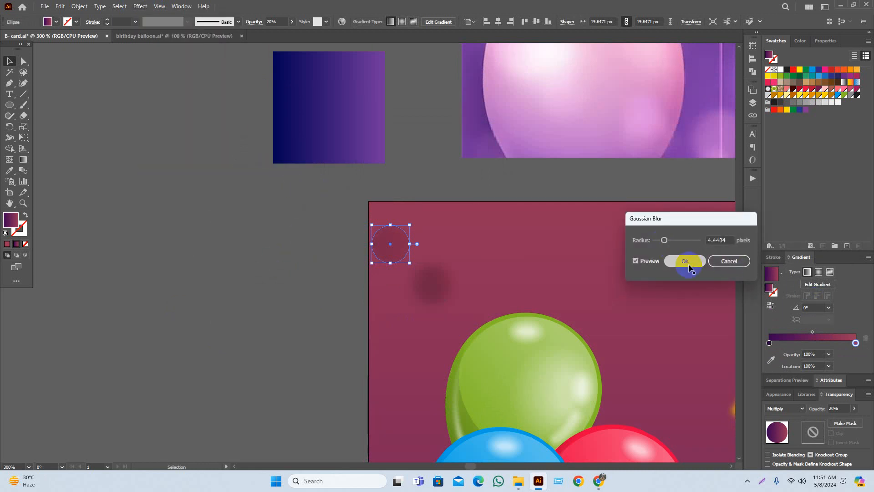
click(236, 310)
scroll(307, 285, up, 1)
drag(305, 314, 245, 331)
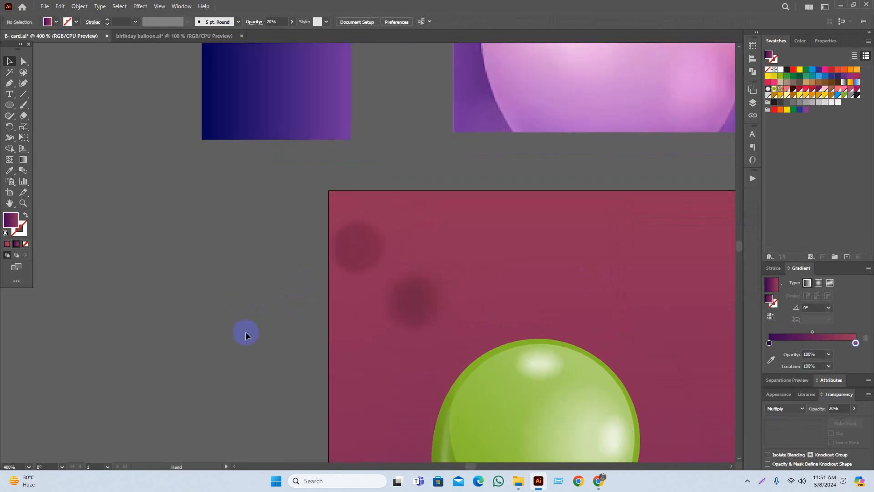
Place a copy of the upper-left blurred circle to its right, trying Soft Light and settling on the Hard Light blend mode.
click(435, 297)
drag(365, 248, 431, 236)
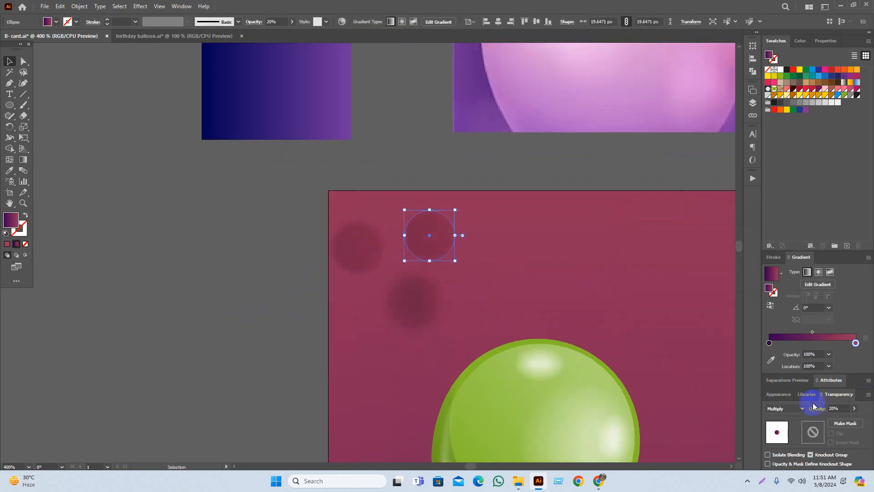
click(792, 409)
click(784, 325)
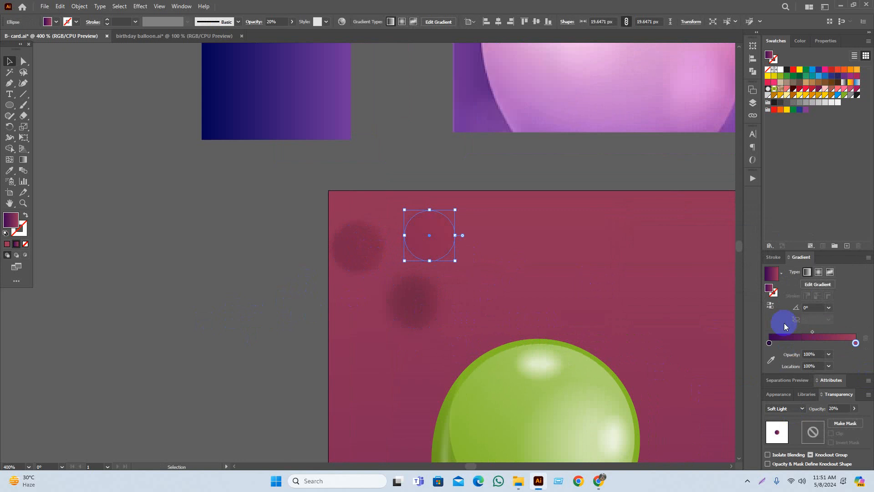
click(799, 408)
click(788, 334)
click(271, 311)
Raise the Hard Light circle's opacity to 33%, after trying 64%.
click(419, 234)
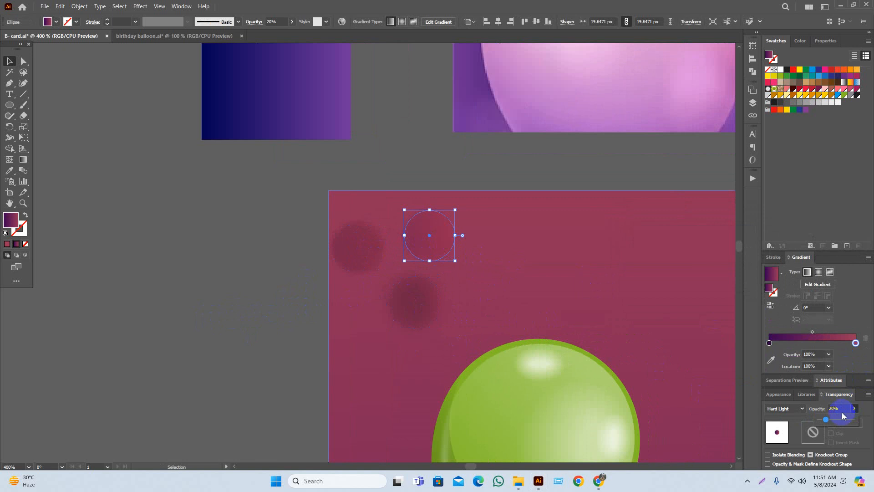
click(838, 422)
click(842, 420)
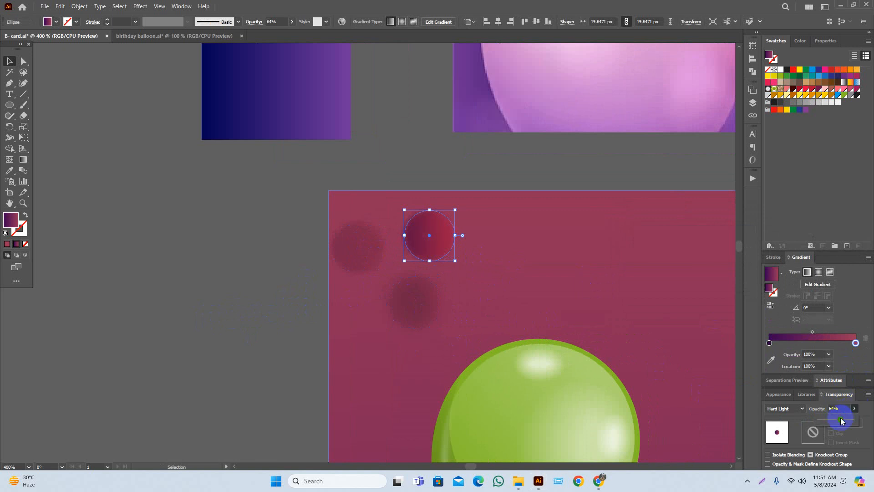
click(238, 306)
click(428, 236)
click(831, 422)
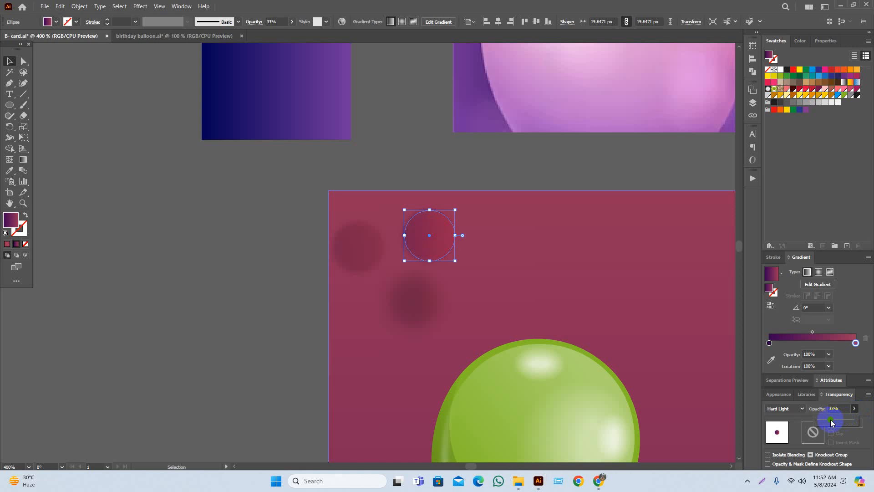
click(137, 370)
drag(182, 326, 167, 337)
Enlarge the Hard Light circle to about 30 px in diameter.
click(430, 238)
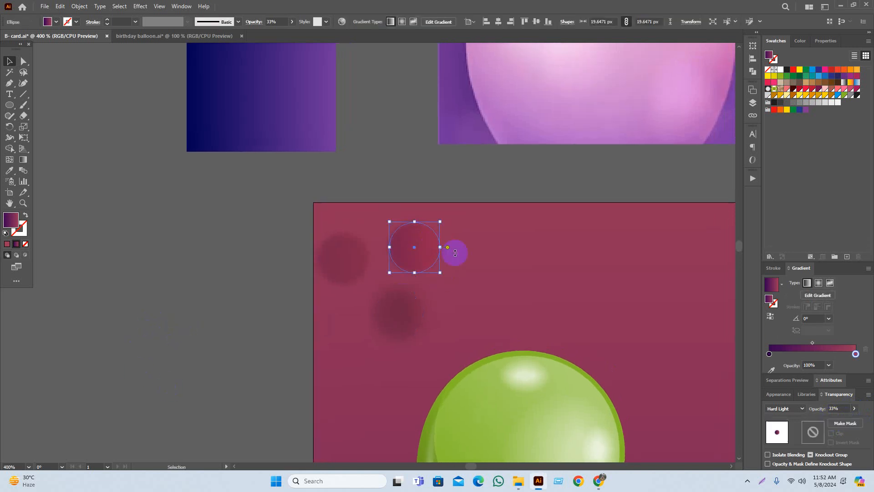
drag(440, 247, 468, 260)
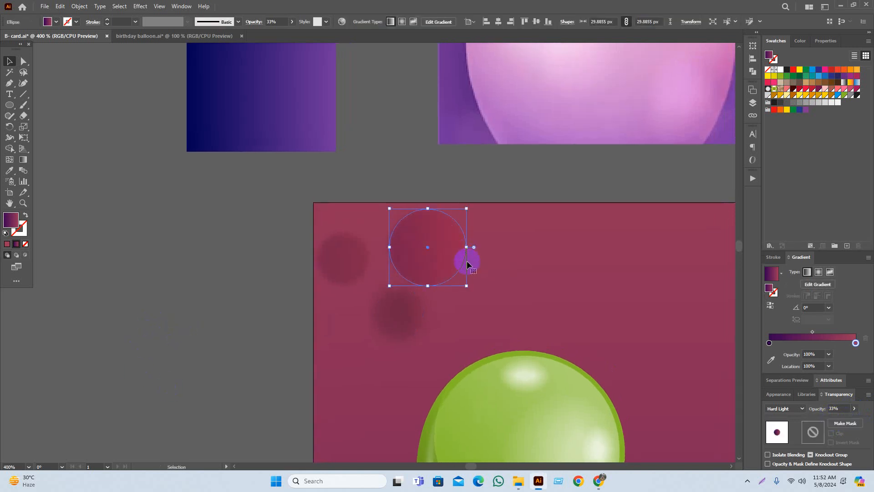
click(286, 266)
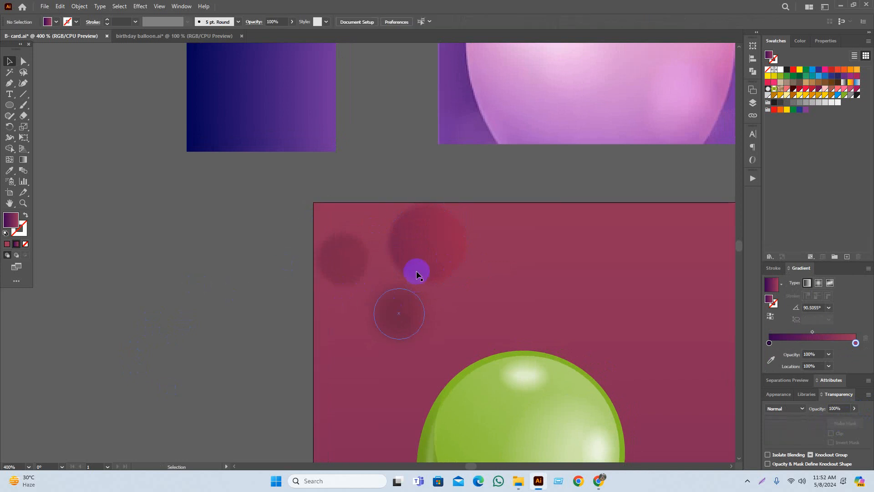
Shrink the Hard Light circle to about 12 px and place a copy at the card's left edge below the other circles.
click(416, 269)
drag(469, 240, 325, 328)
click(180, 322)
Try the Difference blend mode on the small circle at the card's left edge.
click(801, 409)
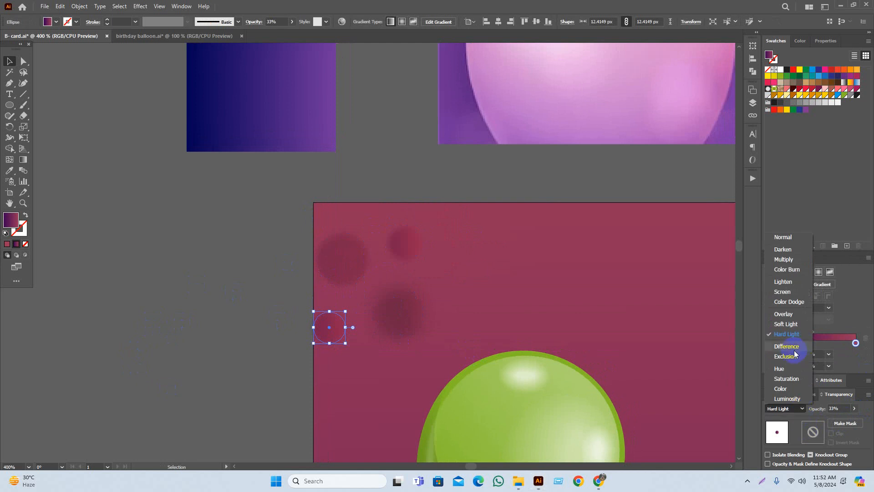
click(792, 347)
click(244, 332)
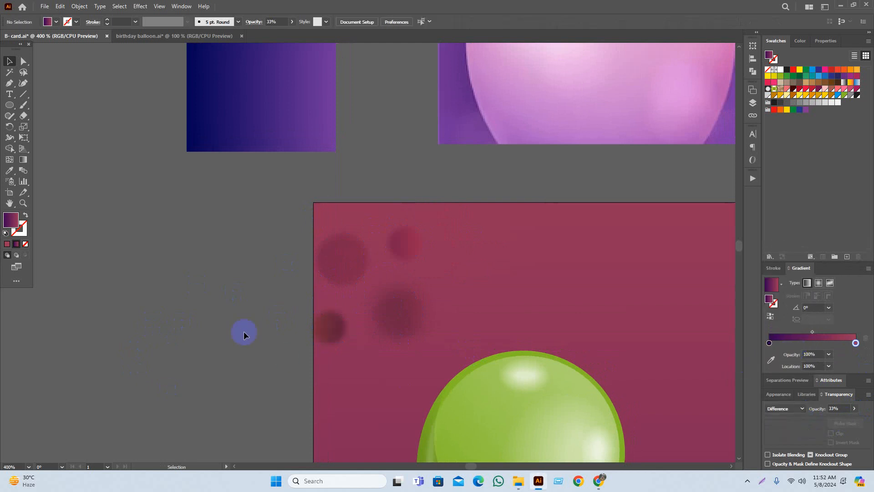
scroll(242, 355, down, 2)
scroll(229, 365, up, 2)
Set the blend mode of the small circle at the card's left edge to Exclusion.
click(349, 316)
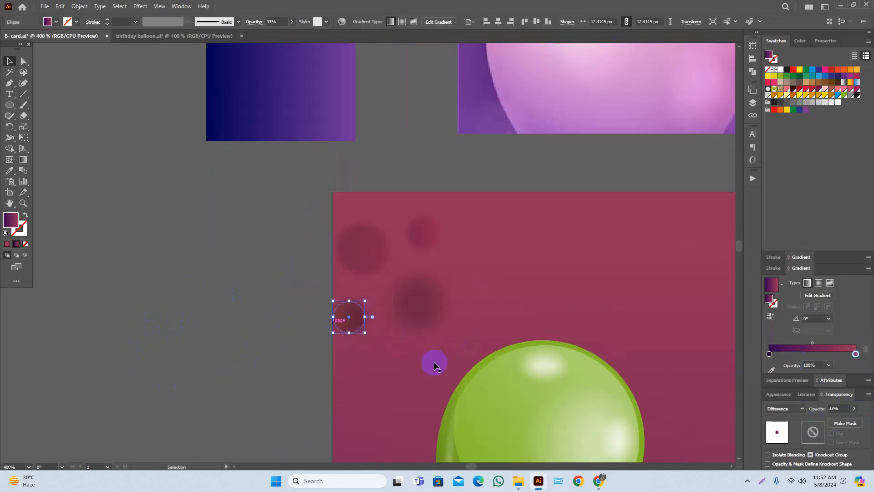
click(796, 408)
click(791, 357)
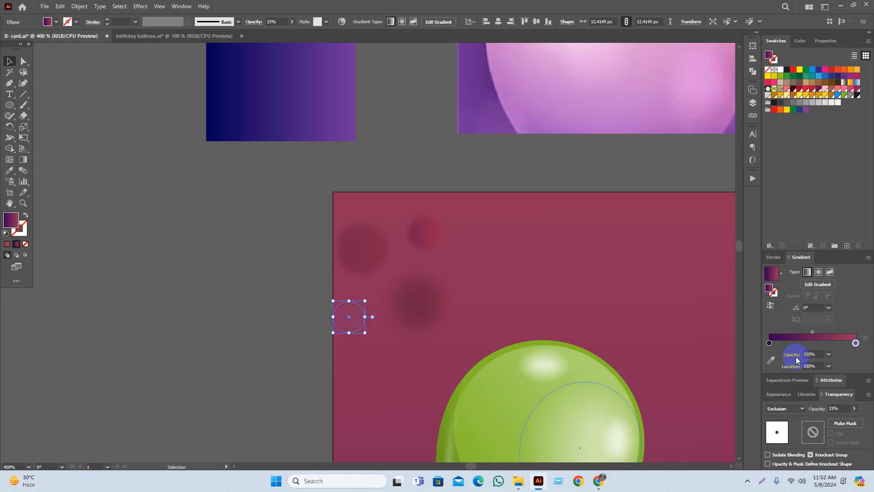
click(123, 357)
Enlarge the Exclusion circle to about 14 px, keeping it at the card's left edge.
click(337, 319)
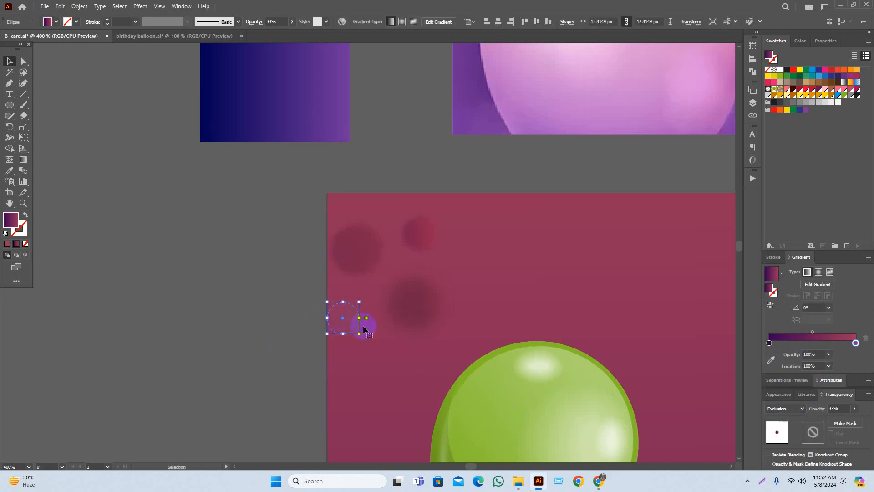
mouse_move(360, 318)
mouse_down()
mouse_move(375, 324)
mouse_move(361, 316)
mouse_up()
click(252, 327)
drag(269, 330, 227, 340)
click(299, 329)
drag(331, 322, 319, 322)
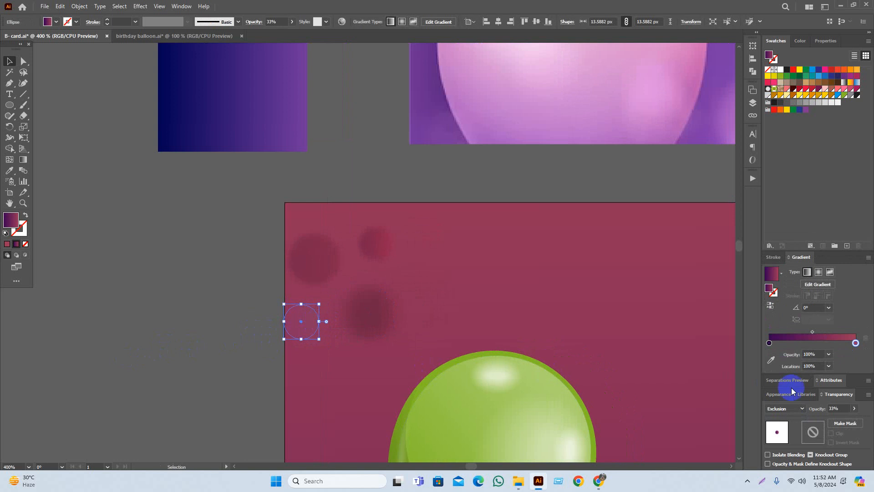
click(208, 349)
Place a copy of the Exclusion circle to the right of the other circles, above the green balloon.
drag(214, 344, 199, 341)
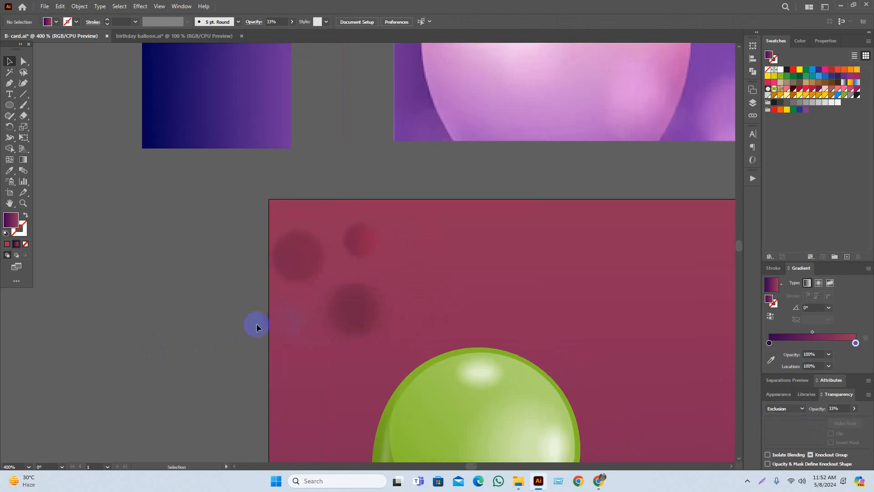
click(287, 332)
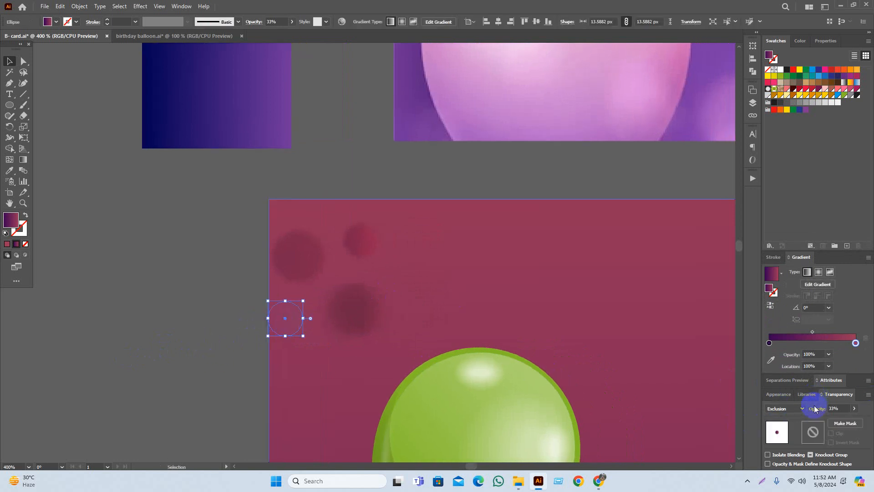
drag(285, 314, 418, 259)
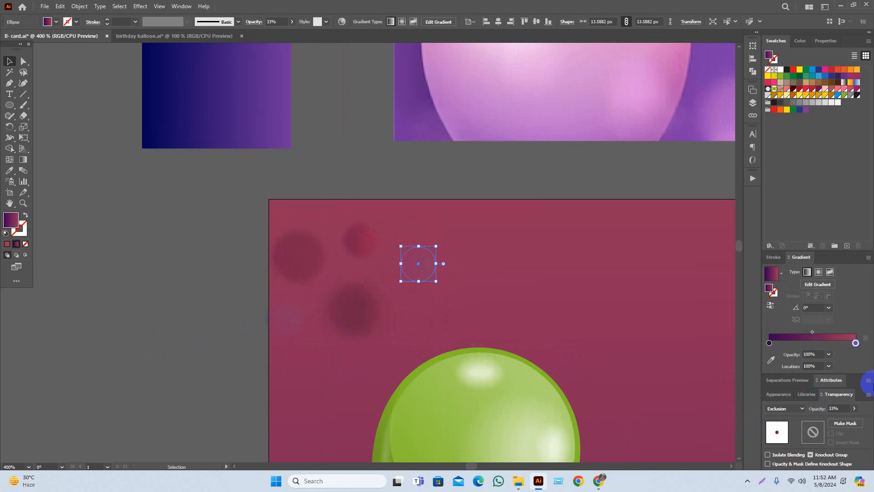
Set the blend mode of the copied circle above the green balloon to Hue.
click(789, 415)
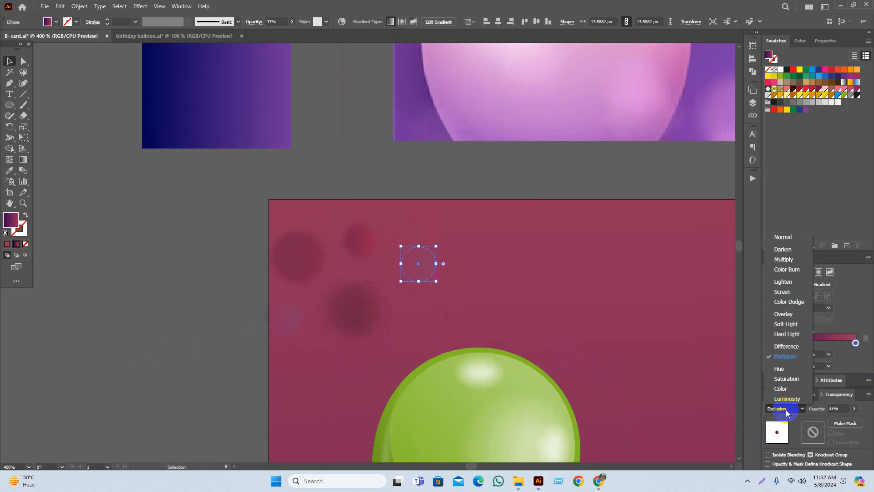
click(789, 369)
click(234, 299)
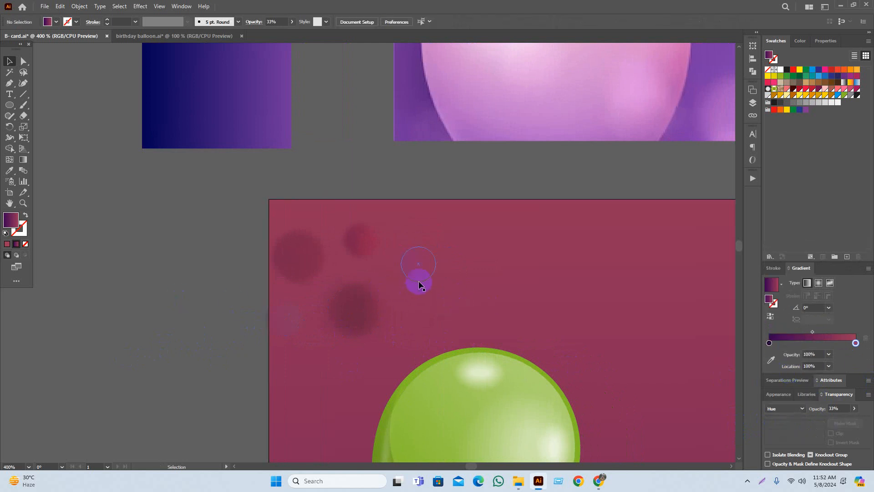
Place a copy of the Hue circle up and to its right, and set the copy's blend mode to Luminosity.
drag(418, 276, 449, 239)
click(790, 408)
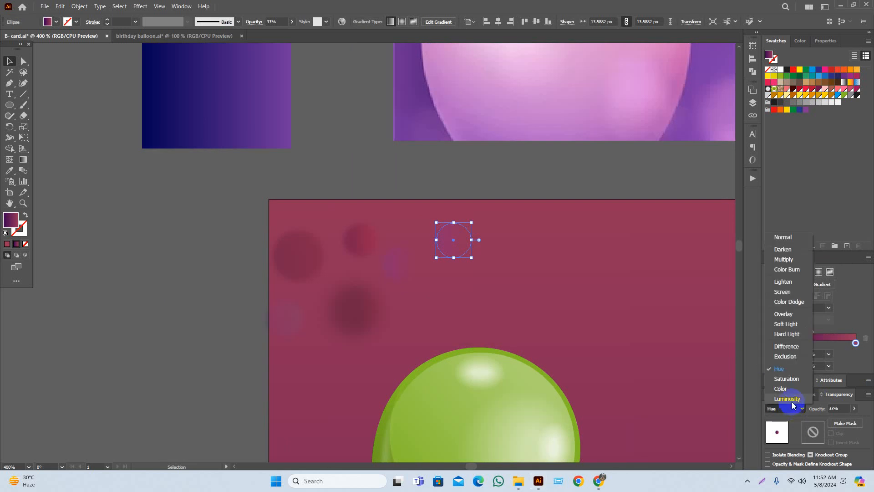
click(792, 393)
click(792, 410)
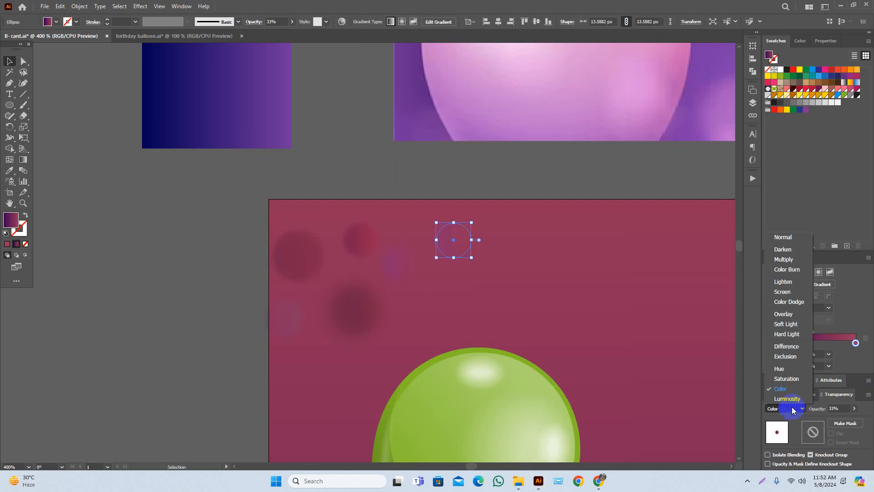
click(791, 400)
click(504, 173)
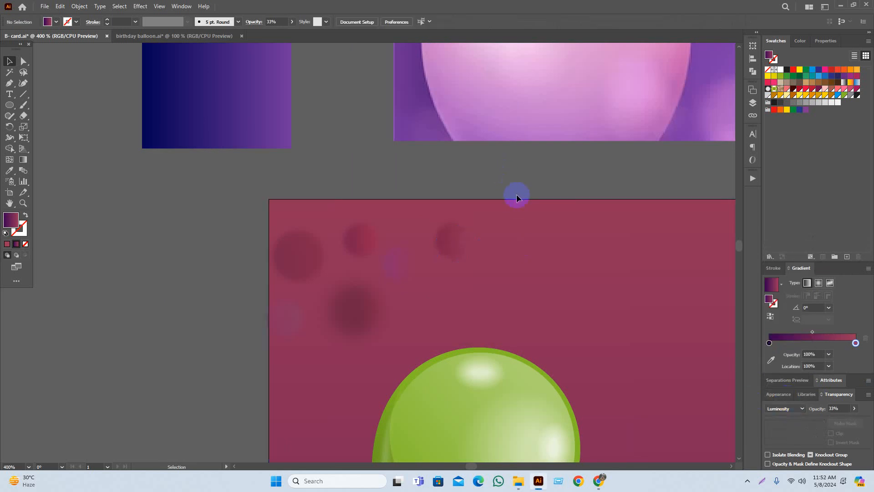
Rotate the Luminosity circle to a gradient angle of about -133° and move it just below the Hue circle.
click(448, 242)
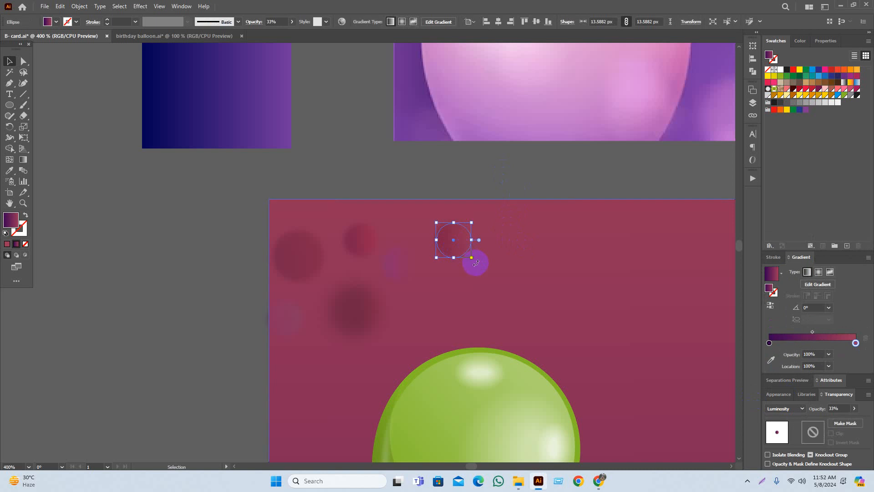
drag(472, 258, 408, 302)
click(492, 168)
Lower the opacity of the large Color Burn circle in the middle of the cluster to 9%.
click(354, 336)
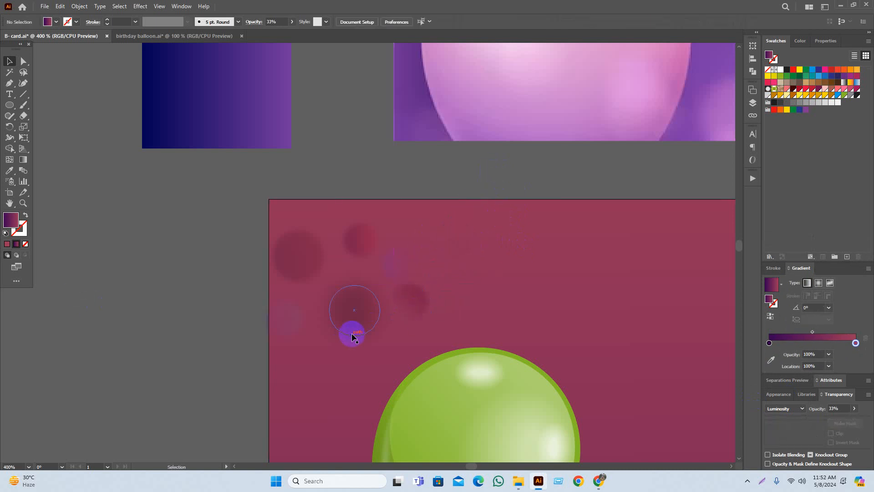
scroll(354, 336, down, 3)
drag(335, 355, 325, 353)
click(390, 339)
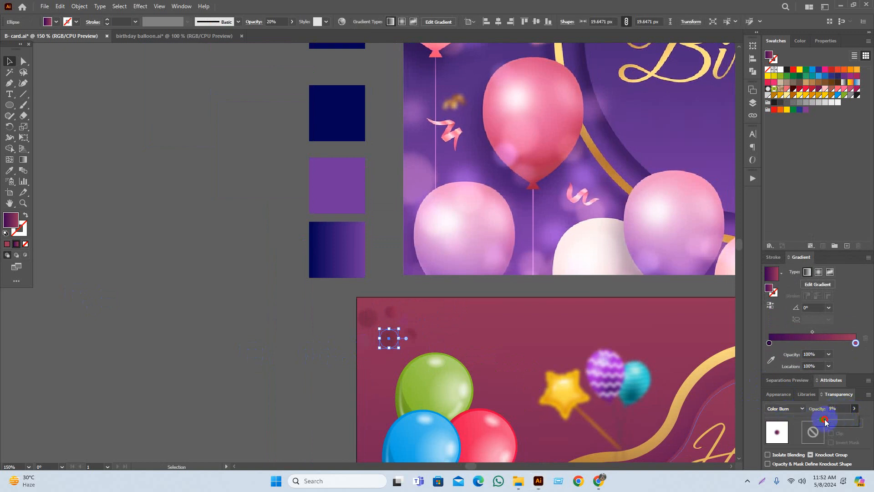
click(278, 328)
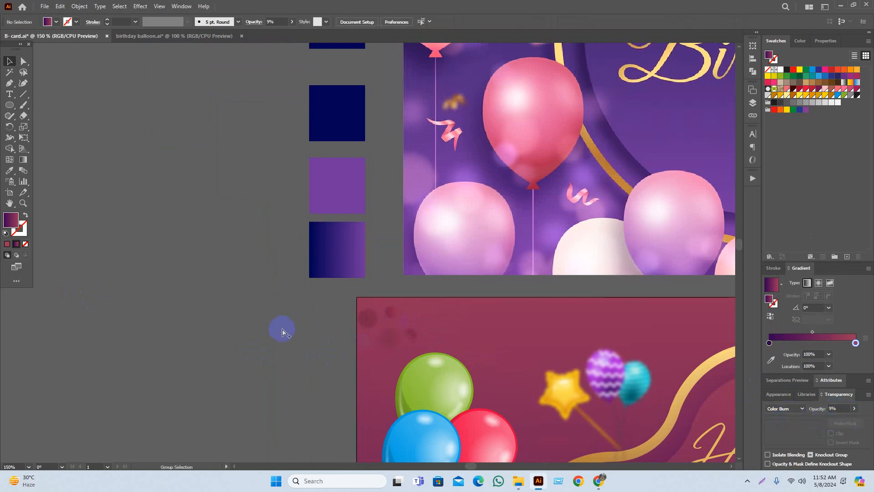
Place a copy of the Exclusion circle below the cluster, to the left of the green balloon.
scroll(283, 332, up, 4)
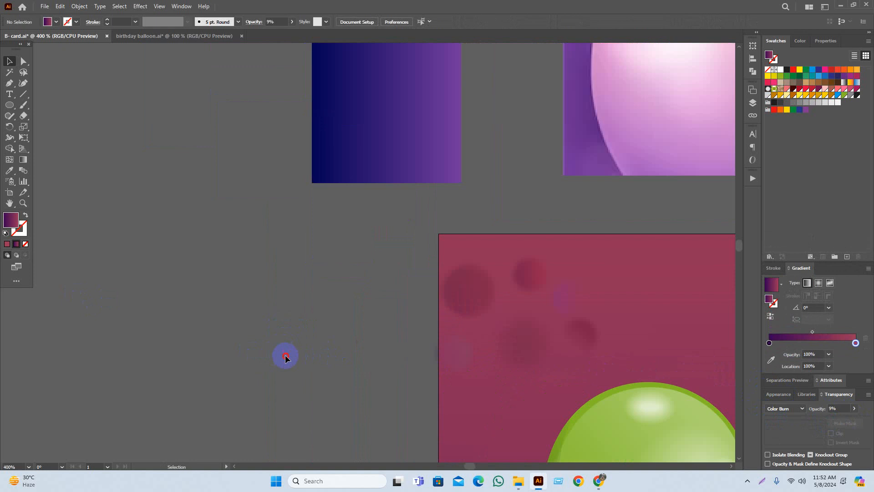
drag(286, 356, 107, 336)
drag(290, 328, 321, 374)
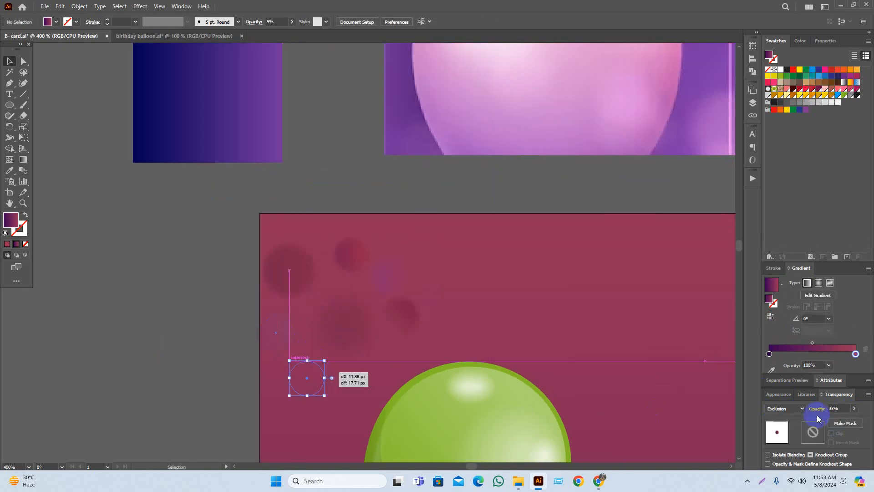
Try the Color and Saturation blend modes on the copied circle left of the green balloon.
click(791, 407)
click(797, 396)
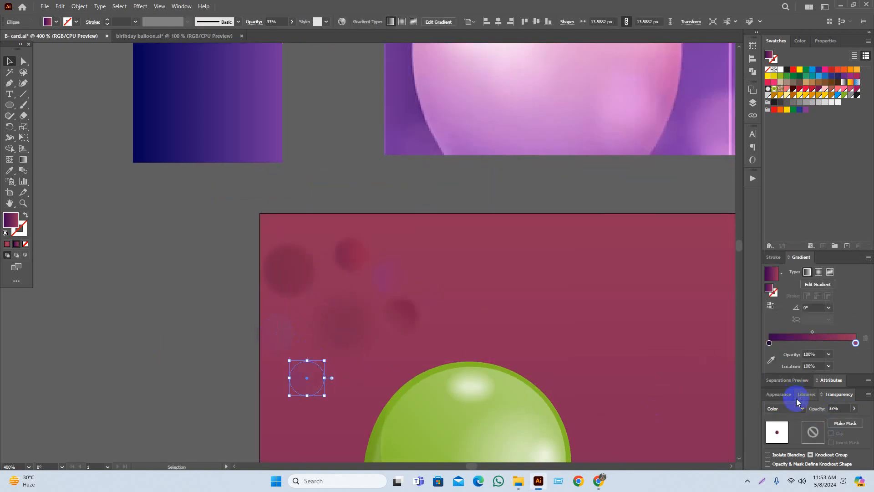
click(796, 402)
click(787, 379)
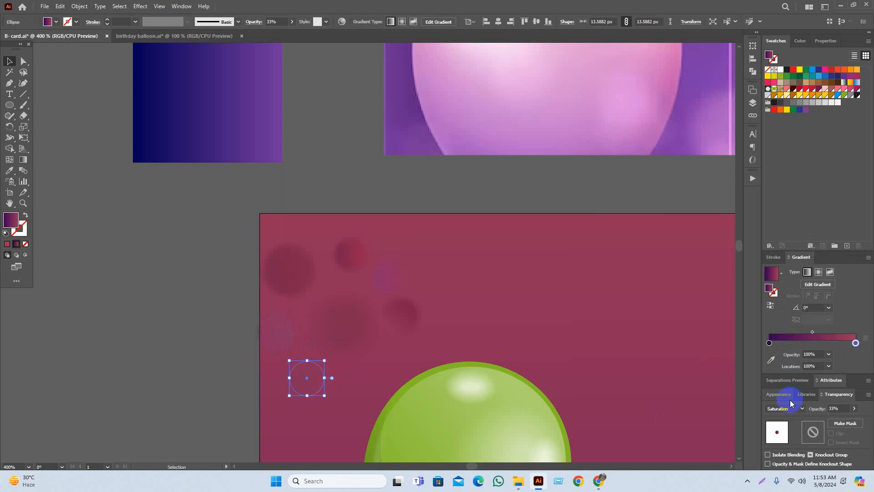
click(447, 165)
Try the Color Burn and Multiply blend modes on the circle left of the green balloon.
click(320, 361)
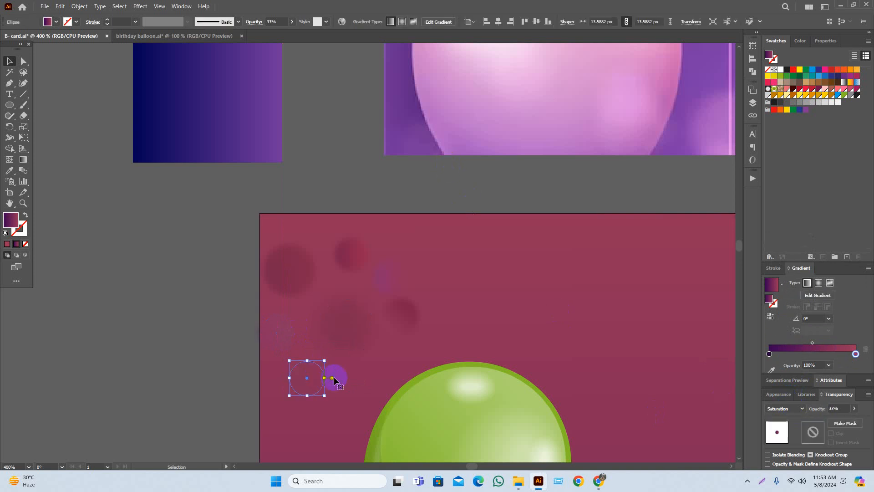
click(792, 408)
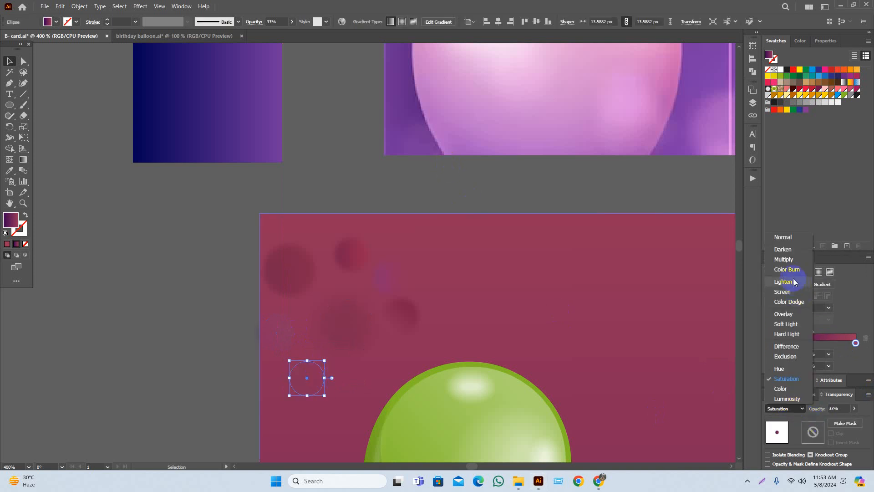
click(795, 270)
click(506, 279)
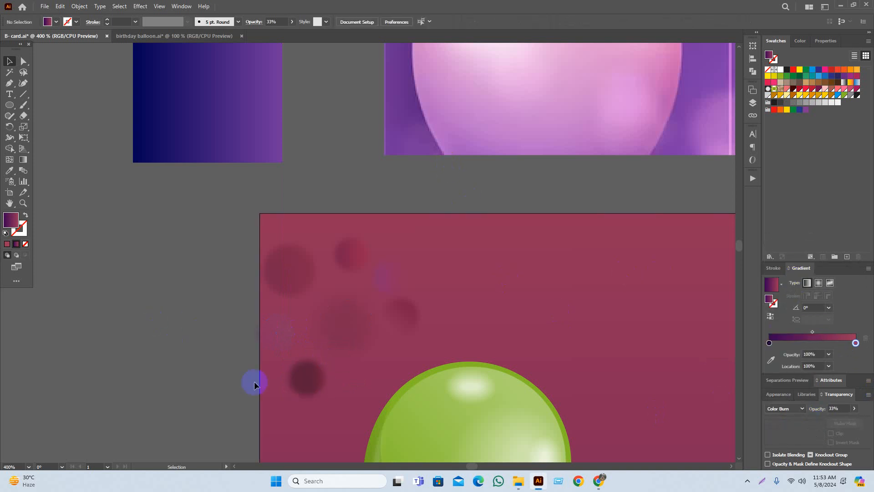
click(315, 373)
click(790, 410)
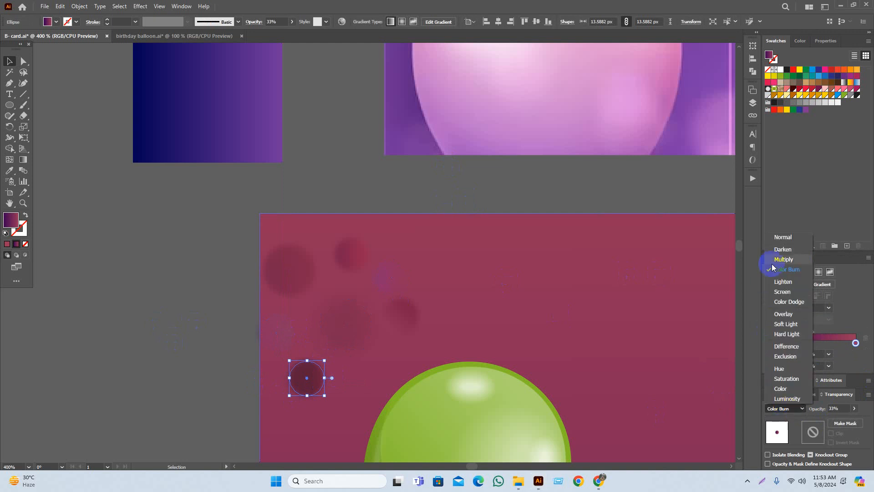
click(781, 259)
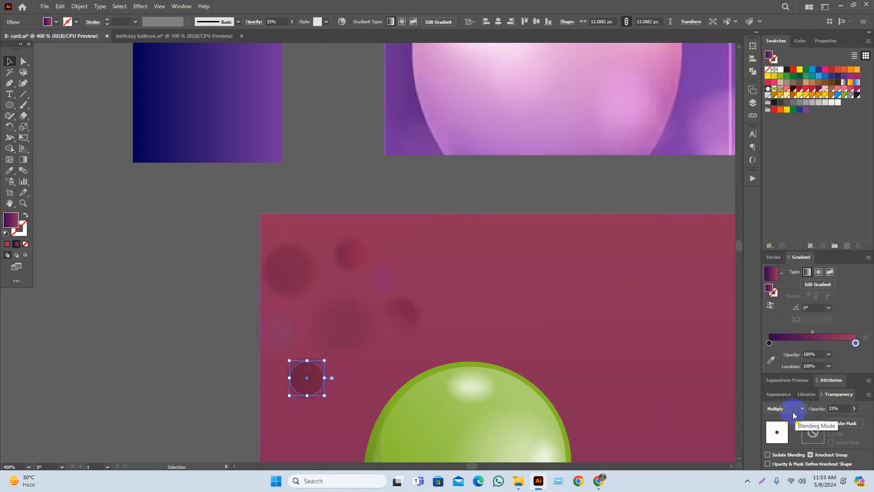
click(205, 301)
Set the blend mode of the circle left of the green balloon to Overlay.
click(299, 379)
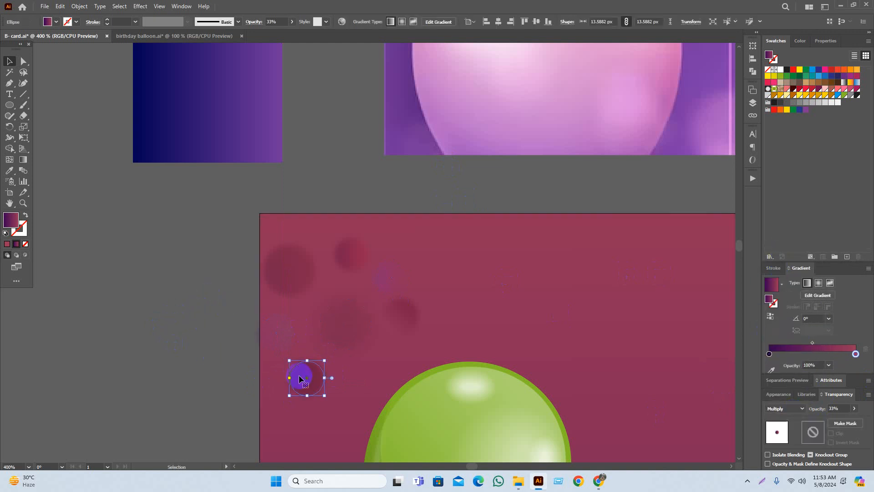
click(793, 390)
click(795, 409)
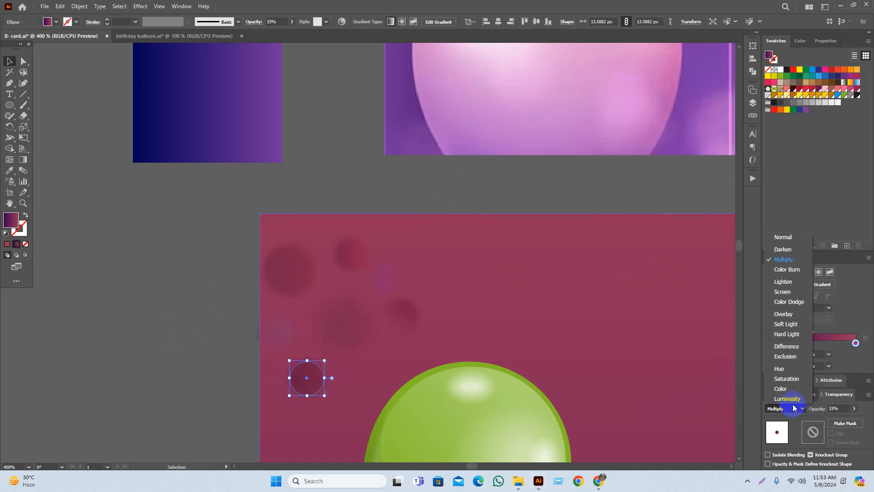
click(791, 318)
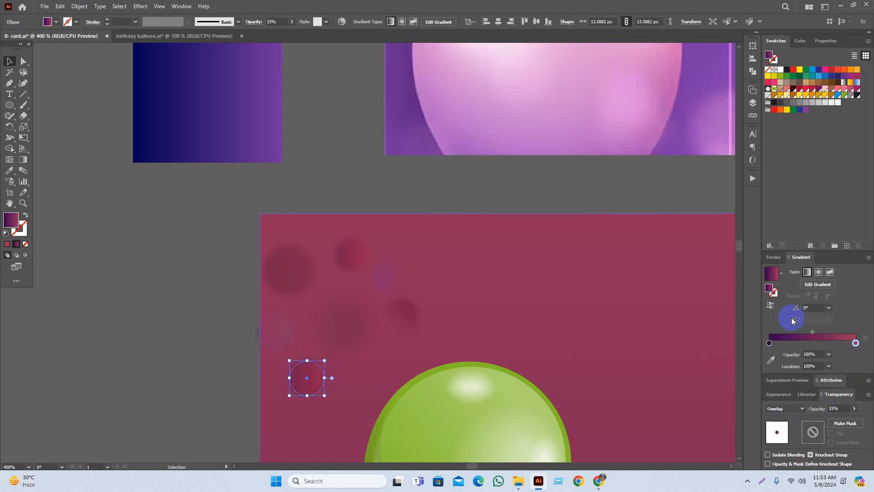
click(192, 286)
Lower the opacity of the Overlay circle left of the green balloon to 21%.
drag(147, 349, 188, 336)
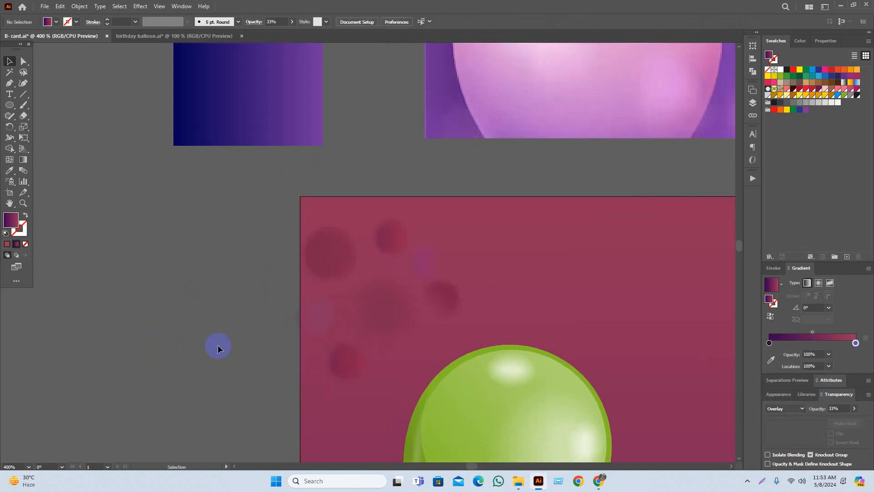
click(334, 365)
click(815, 415)
click(803, 409)
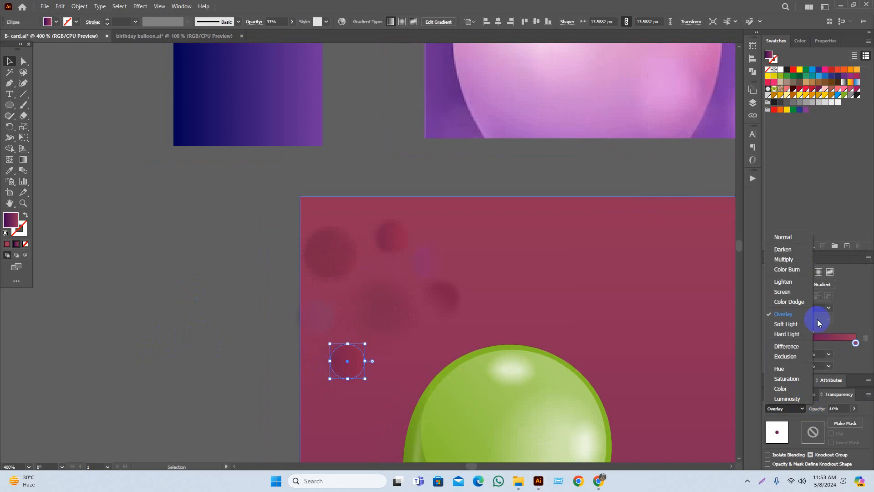
click(698, 340)
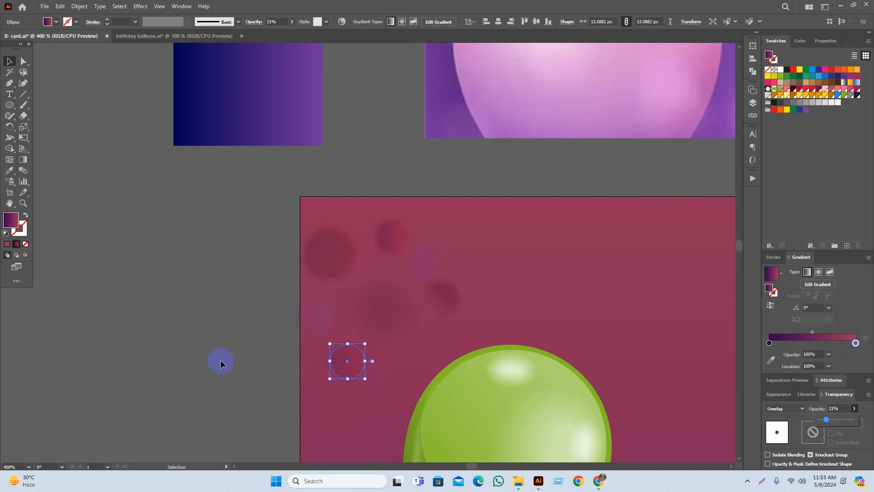
click(199, 359)
Lower the opacity of the small Hard Light circle at the top of the cluster to 16%.
scroll(248, 360, down, 2)
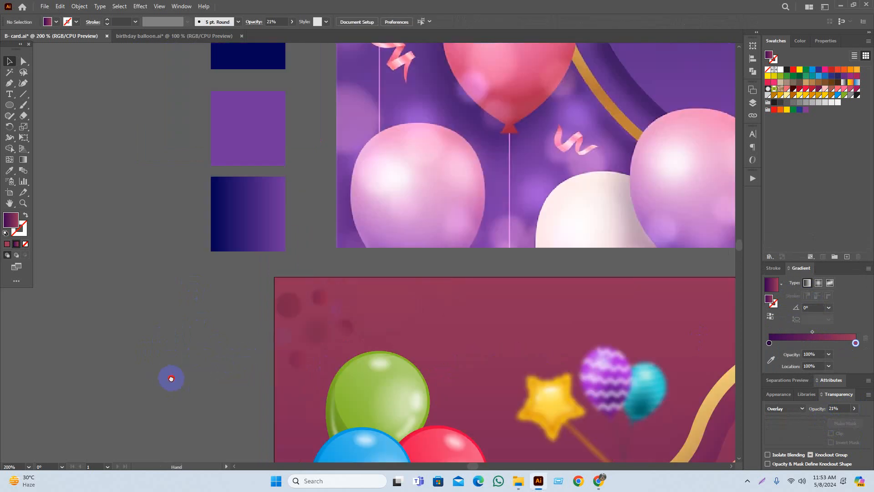
drag(171, 378, 338, 396)
scroll(371, 370, down, 4)
scroll(369, 371, up, 4)
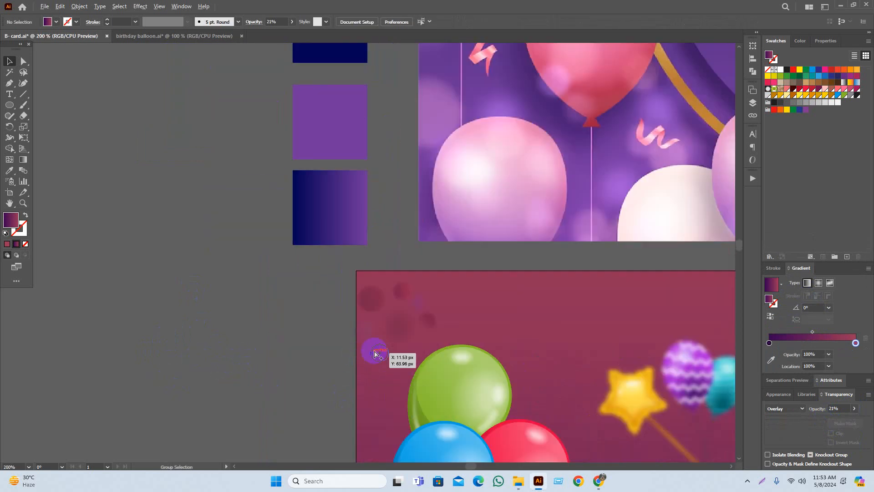
scroll(374, 353, up, 2)
click(419, 237)
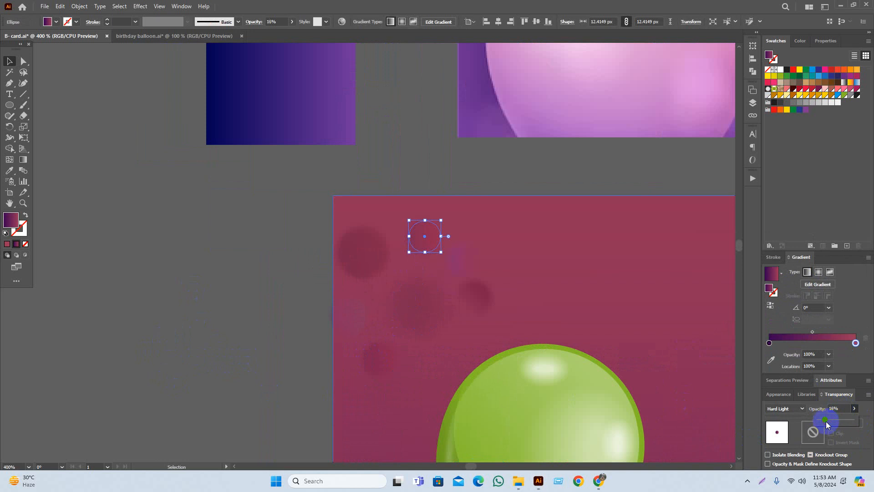
click(148, 307)
Select all seven blurred circles and move them together off the card onto the empty canvas to its left.
click(474, 317)
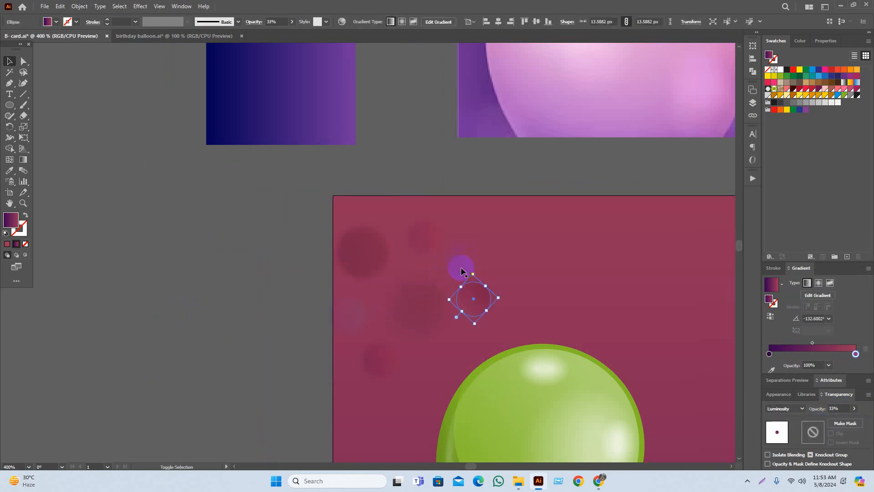
shift+click(463, 267)
shift+click(421, 309)
shift+click(351, 307)
shift+click(380, 359)
shift+click(360, 268)
shift+click(359, 269)
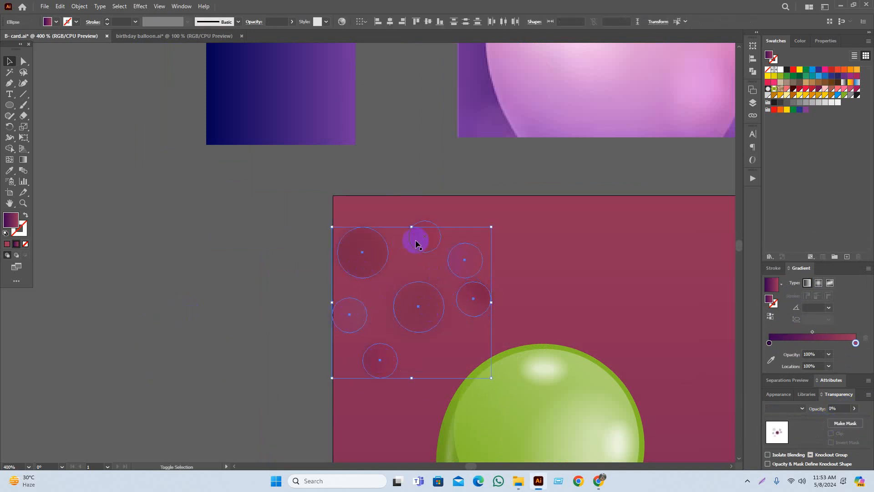
drag(421, 239, 164, 248)
click(221, 394)
Place four copies of the small blurred circles on the empty canvas to the left of the cluster.
scroll(223, 400, down, 2)
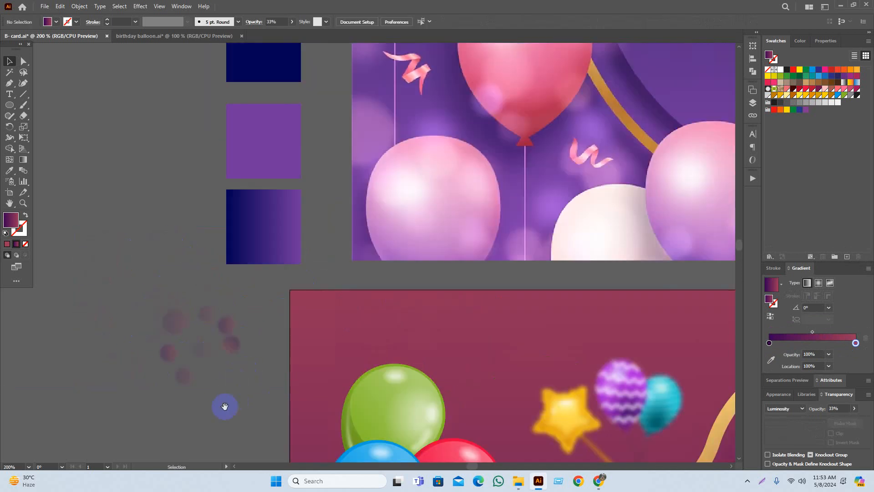
drag(225, 403, 480, 327)
scroll(474, 313, up, 3)
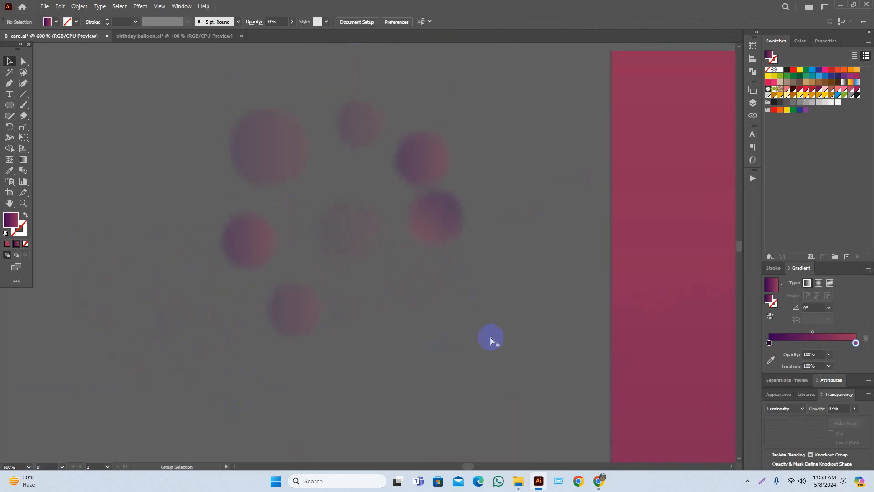
scroll(491, 340, down, 2)
mouse_move(440, 297)
mouse_down()
mouse_move(458, 335)
mouse_move(436, 290)
mouse_up()
mouse_move(472, 274)
mouse_down()
mouse_move(488, 291)
mouse_move(247, 339)
mouse_up()
drag(389, 329, 251, 380)
drag(343, 303, 301, 373)
drag(431, 231, 270, 277)
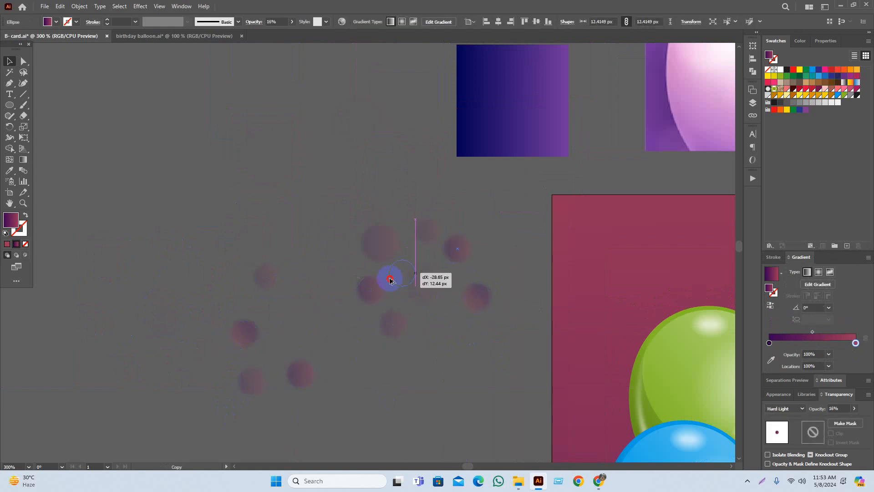
Spread further copies of the small and large circles, including the faint Color Burn one, around the cluster's left and lower sides.
drag(390, 281, 296, 318)
alt+drag(389, 242, 179, 297)
alt+drag(427, 228, 347, 379)
alt+drag(395, 328, 409, 434)
alt+drag(429, 283, 179, 392)
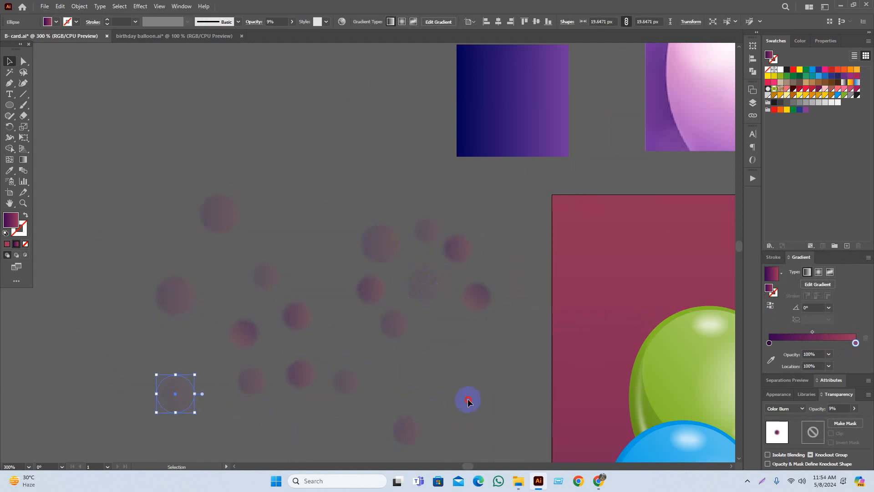
click(466, 397)
Move the two large Multiply circle copies on the far left closer to the other circles.
drag(460, 365, 448, 291)
scroll(447, 291, down, 2)
scroll(403, 286, up, 1)
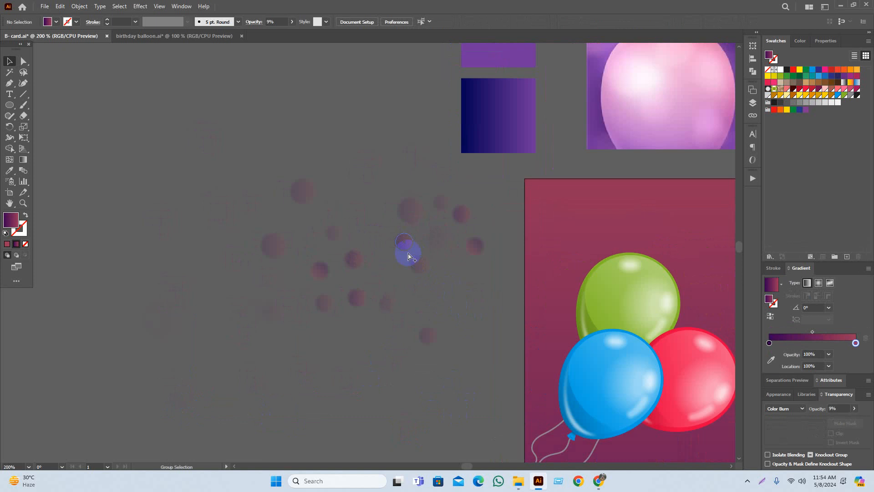
scroll(413, 253, up, 1)
drag(279, 185, 339, 233)
drag(187, 258, 217, 255)
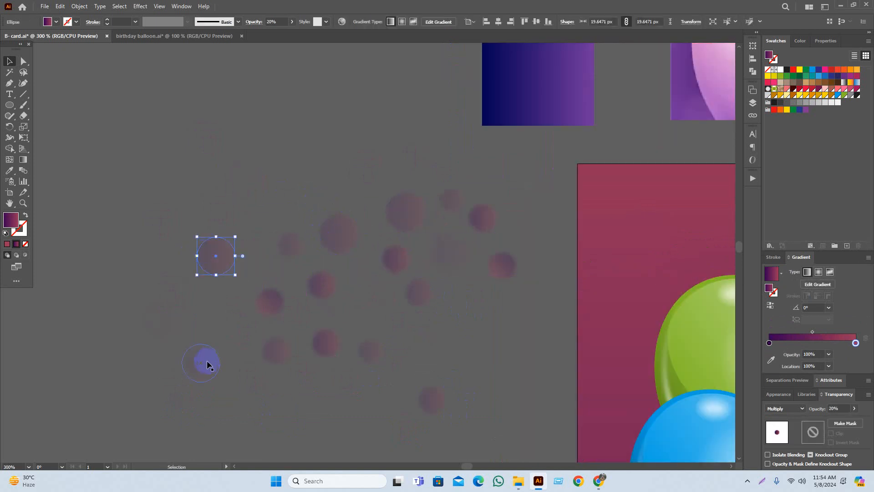
Reposition the large circles on the cluster's left and top, and redistribute the faint and small circles on its right side.
drag(212, 358, 227, 344)
drag(332, 240, 320, 199)
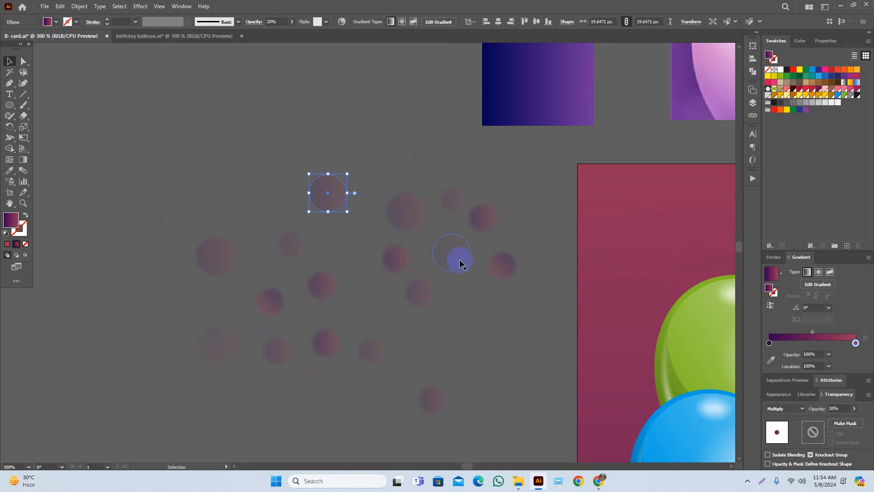
drag(460, 263, 438, 291)
drag(432, 395, 426, 347)
drag(458, 200, 457, 247)
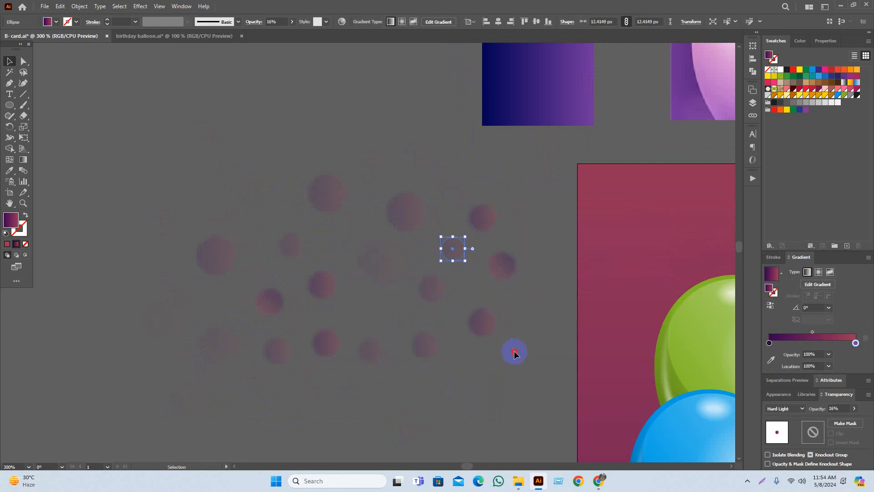
Move the far-left large circle upward, pull a right-edge circle inward, and shift small circles into the gaps at the cluster's left and middle.
click(515, 354)
scroll(476, 369, down, 1)
drag(488, 371, 465, 352)
drag(471, 279, 463, 288)
drag(354, 233, 359, 241)
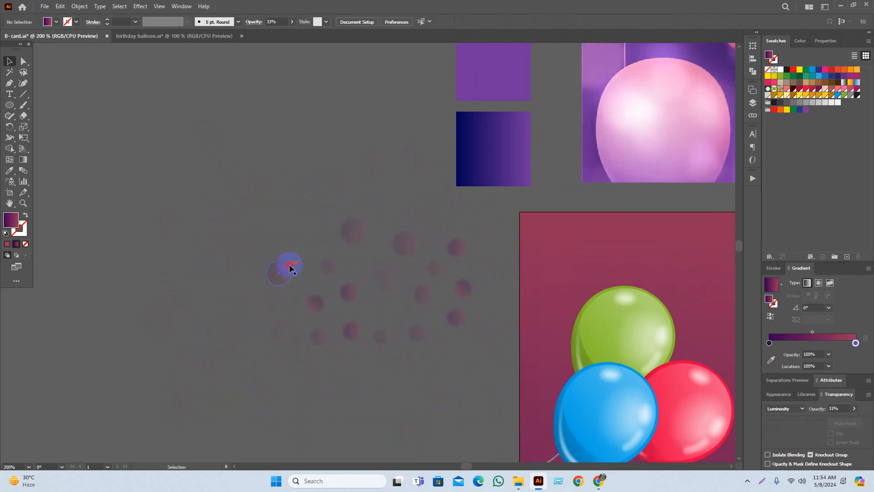
drag(290, 267, 302, 238)
drag(316, 314, 297, 297)
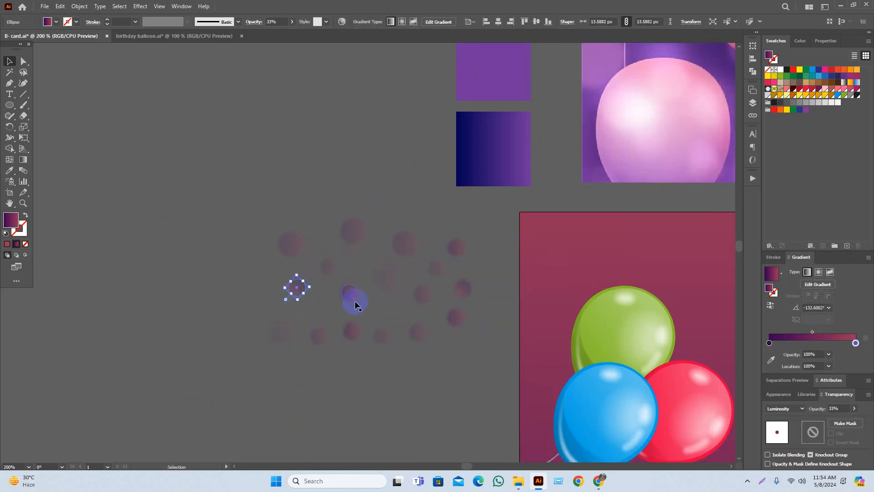
drag(356, 305, 339, 305)
mouse_move(390, 285)
mouse_down()
mouse_move(380, 292)
mouse_move(389, 312)
mouse_up()
Even out the spacing of the small circles along the cluster's right and lower sides, moving one at the lower middle further down.
click(421, 403)
click(403, 248)
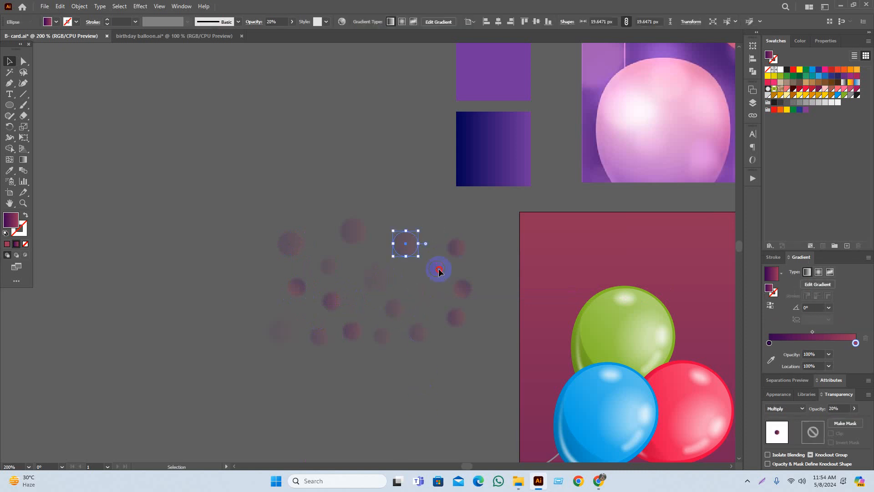
click(439, 271)
drag(453, 231, 452, 231)
drag(458, 314, 458, 329)
drag(466, 292, 466, 281)
drag(465, 325, 454, 303)
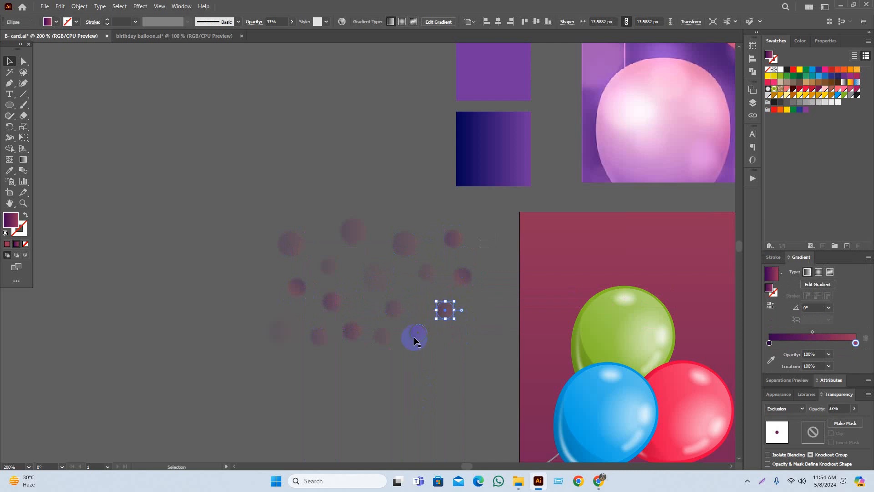
drag(414, 335, 423, 347)
drag(357, 336, 359, 363)
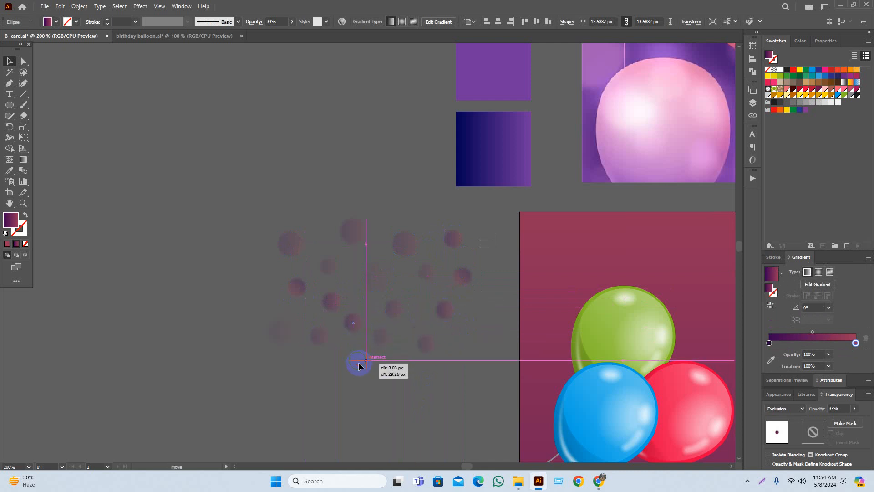
Select all the blurred circles, group them, and save the group as a pattern swatch.
click(459, 391)
drag(494, 230, 222, 394)
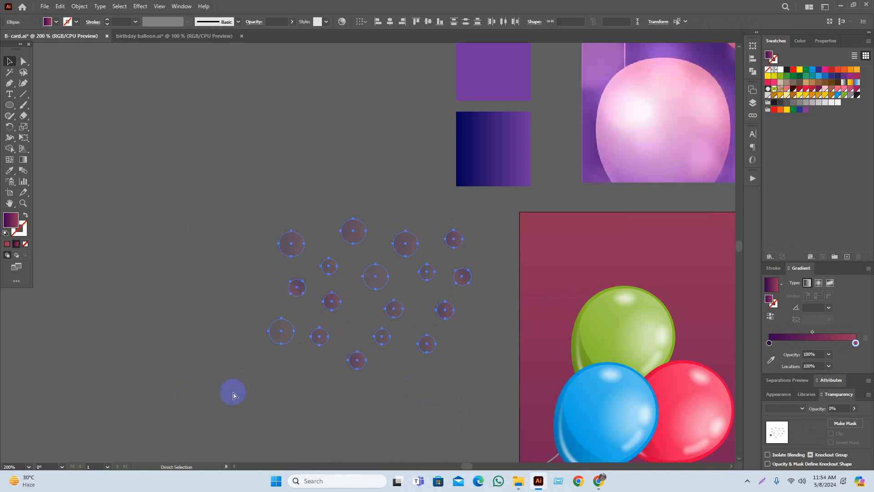
drag(368, 282, 846, 127)
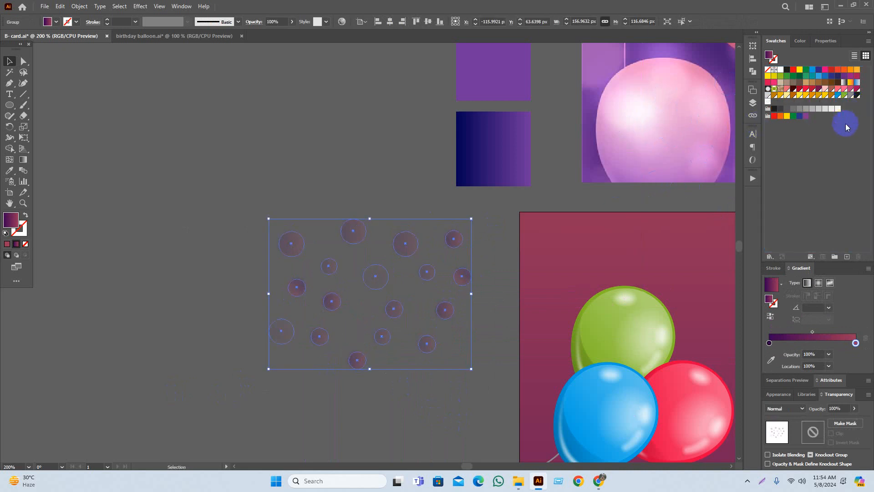
Paste a copy of the card's background rectangle in front and fill it with the new circle pattern swatch.
click(167, 119)
drag(183, 167, 109, 159)
scroll(117, 208, down, 2)
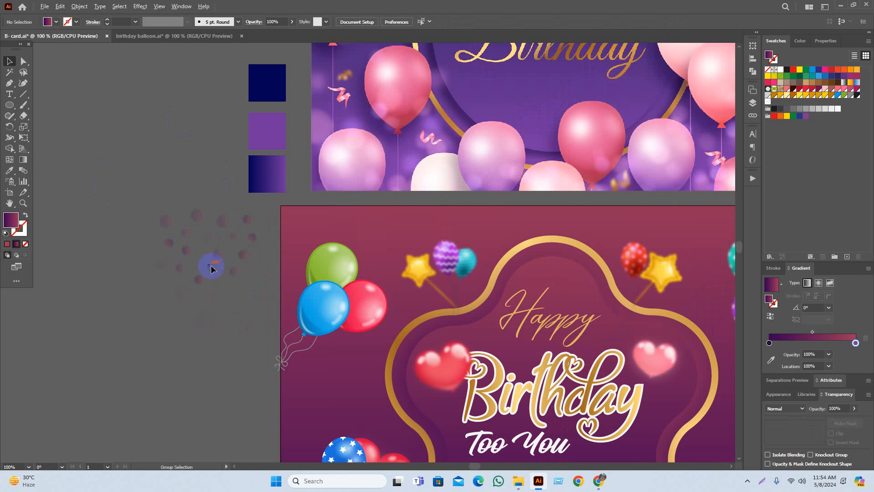
click(367, 293)
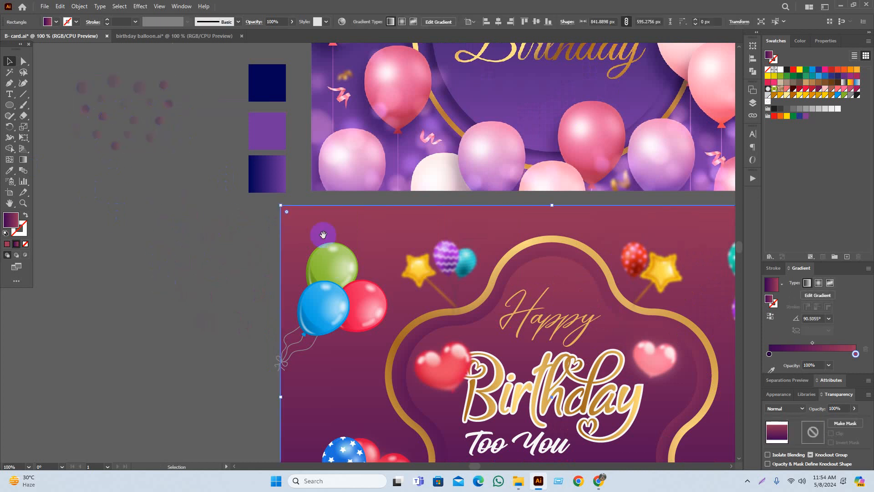
drag(346, 227, 241, 193)
scroll(241, 191, down, 1)
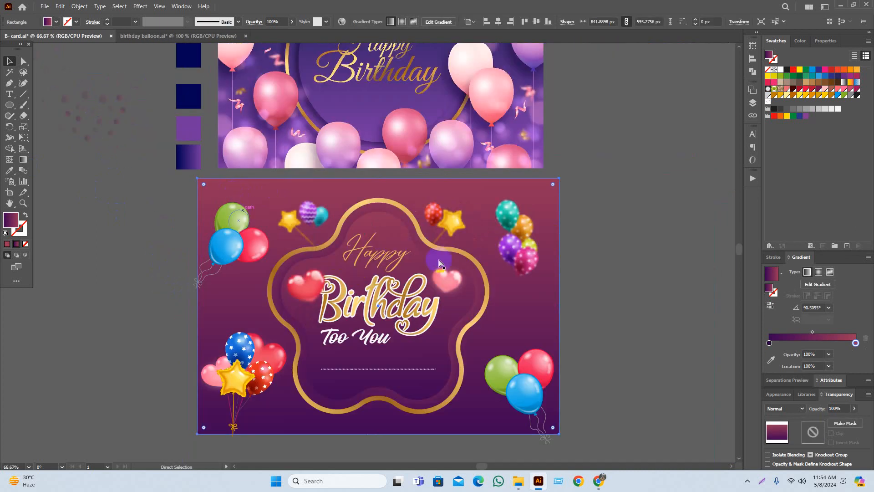
key(ctrl+f)
drag(512, 325, 672, 307)
key(ctrl+z)
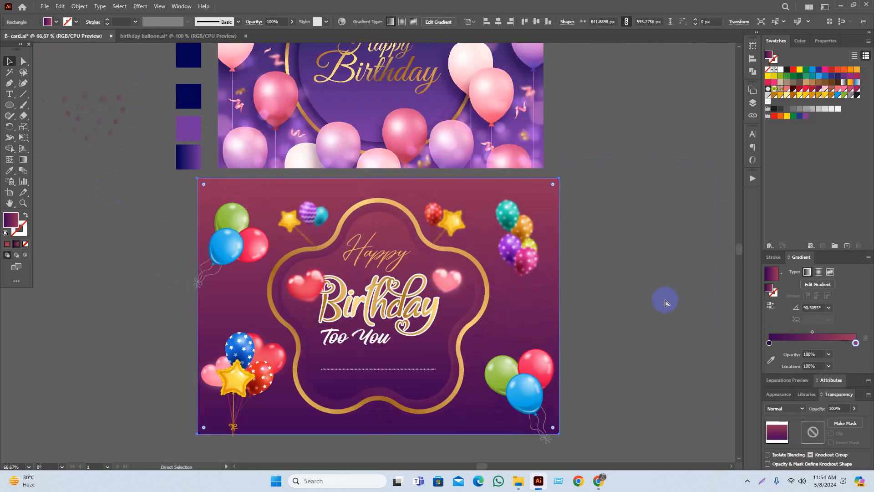
click(768, 107)
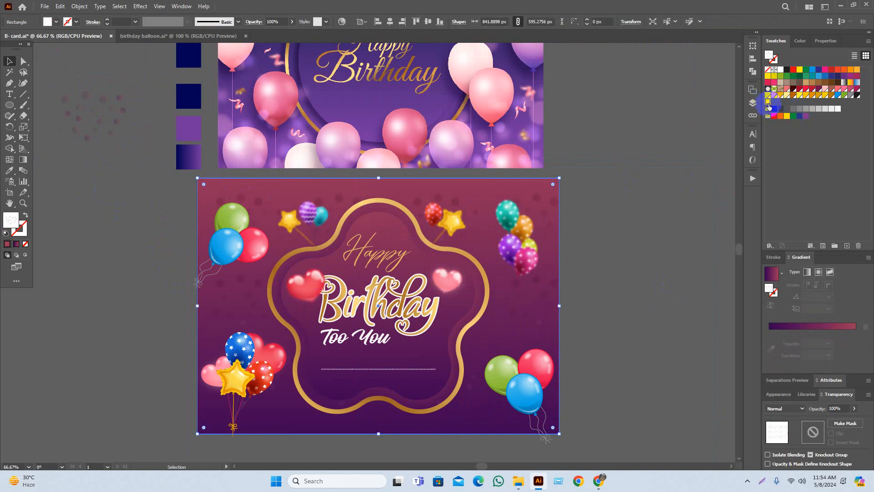
Shift the pattern-filled rectangle sideways off the card to check it, and undo the move.
click(628, 240)
drag(620, 242, 661, 234)
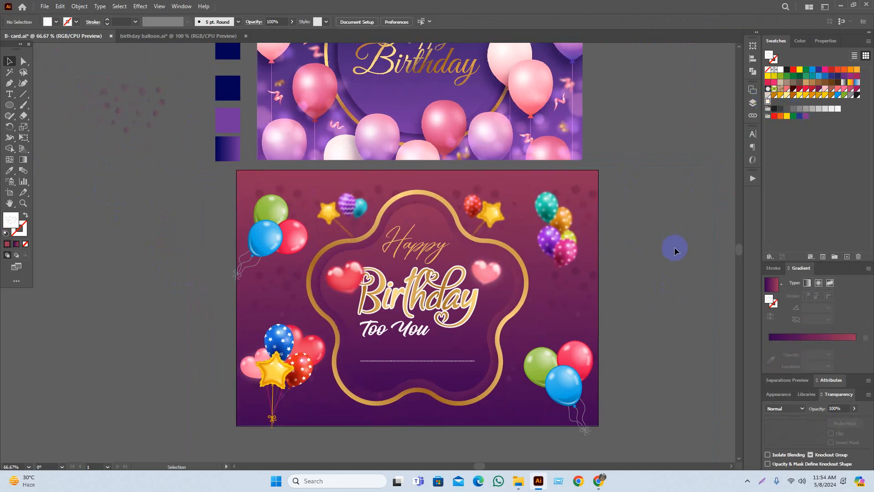
scroll(461, 304, up, 1)
click(702, 296)
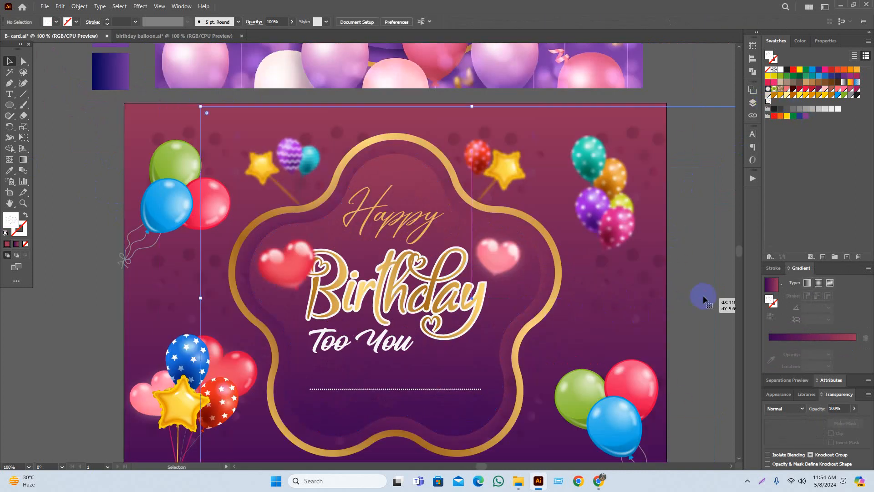
scroll(669, 301, down, 2)
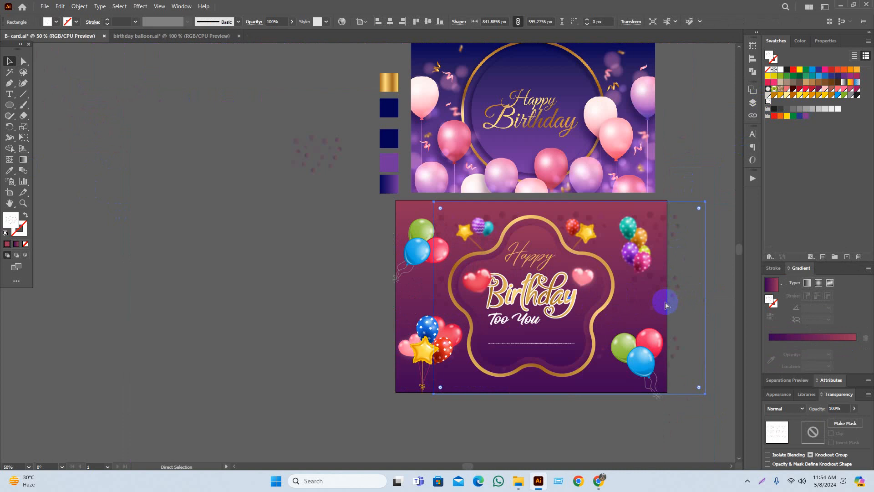
key(ctrl+z)
Set the blend mode of the pattern-filled rectangle over the card to Exclusion.
scroll(683, 294, right, 1)
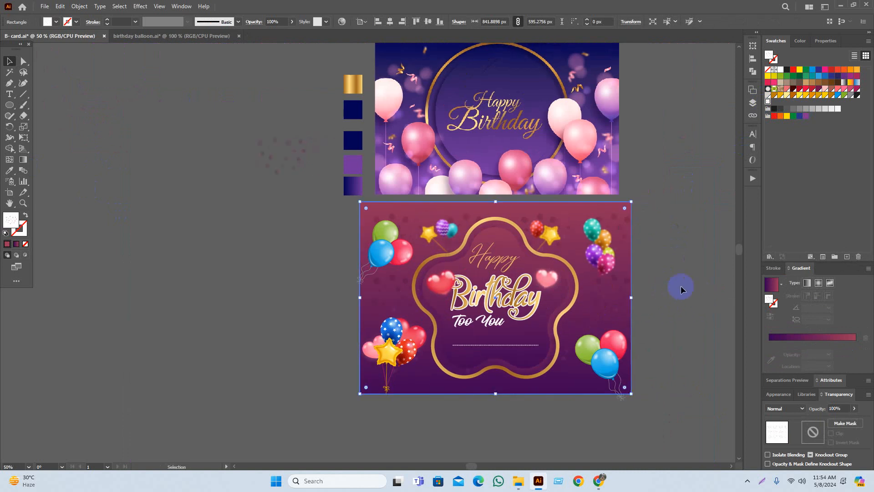
scroll(679, 282, up, 1)
scroll(678, 282, right, 1)
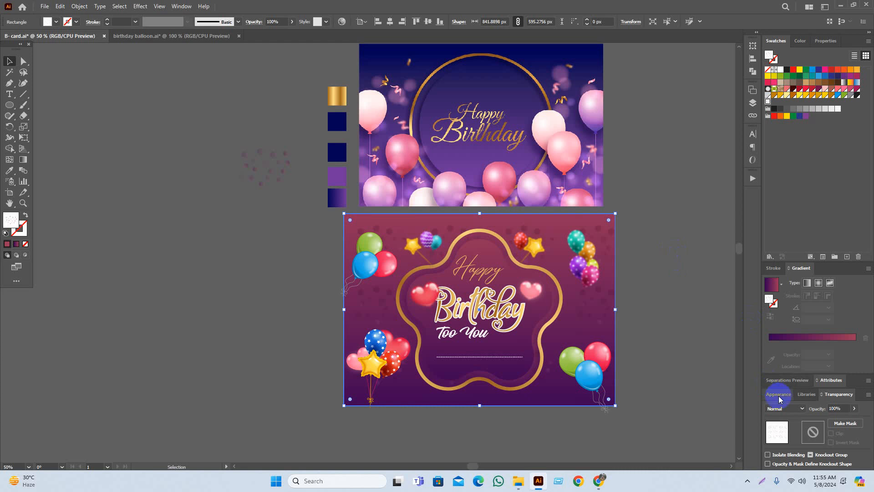
scroll(784, 410, down, 1)
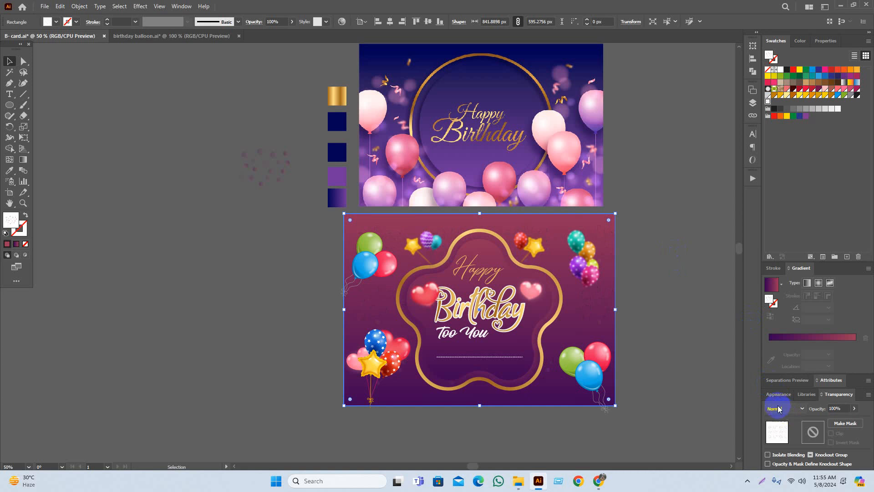
click(681, 290)
scroll(622, 284, right, 2)
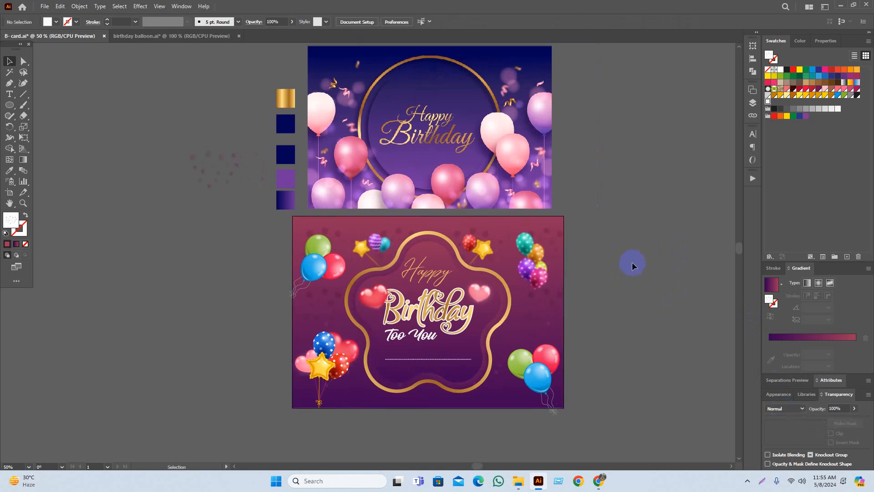
click(555, 299)
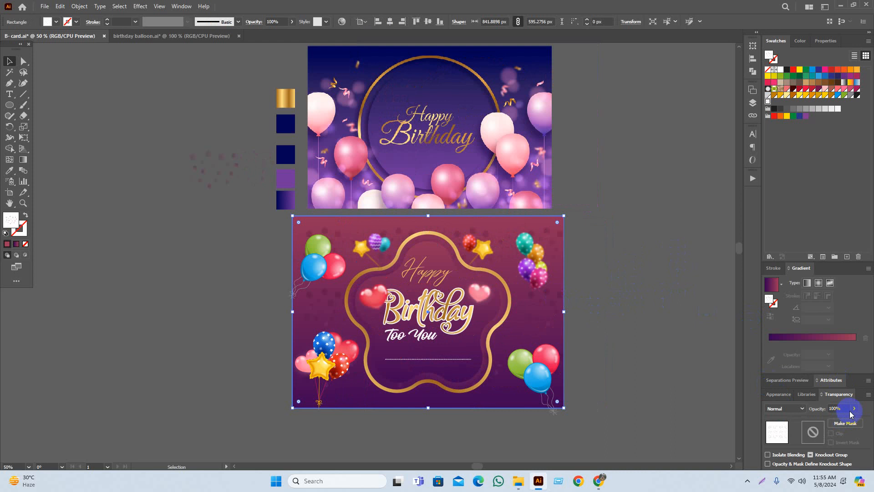
click(799, 408)
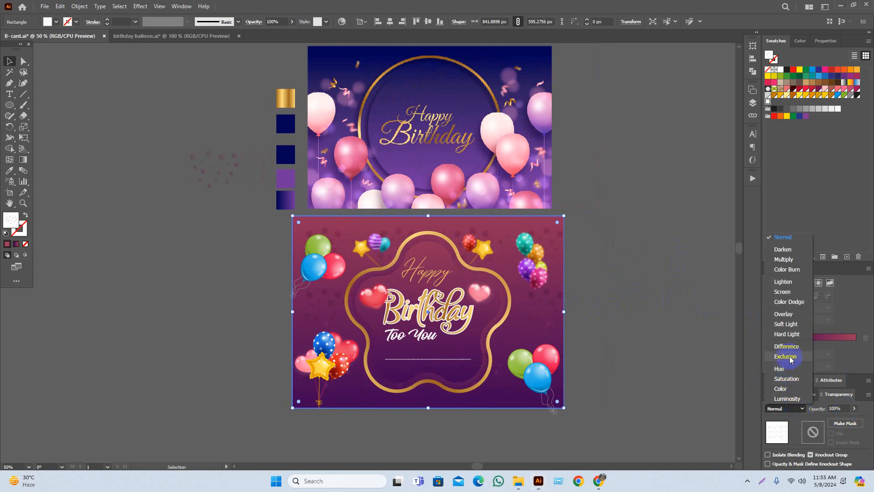
click(790, 358)
Check the pattern overlay on and off the card, undo its move, and delete the pattern-filled rectangle.
key(ctrl+equal)
key(ctrl+equal)
key(ctrl+equal)
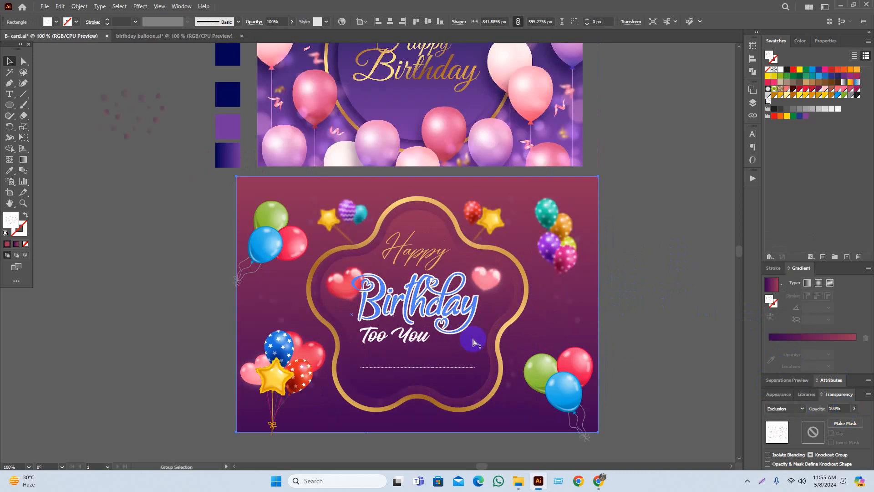
scroll(676, 362, down, 2)
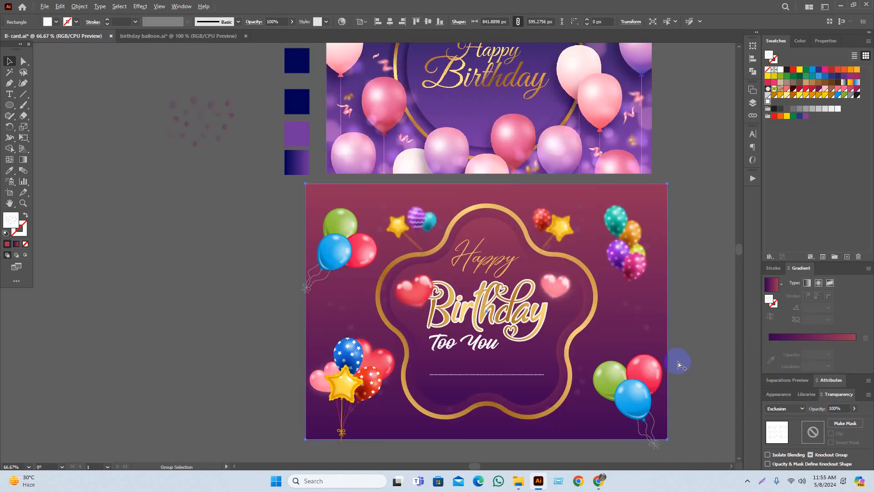
click(704, 335)
drag(705, 313, 713, 333)
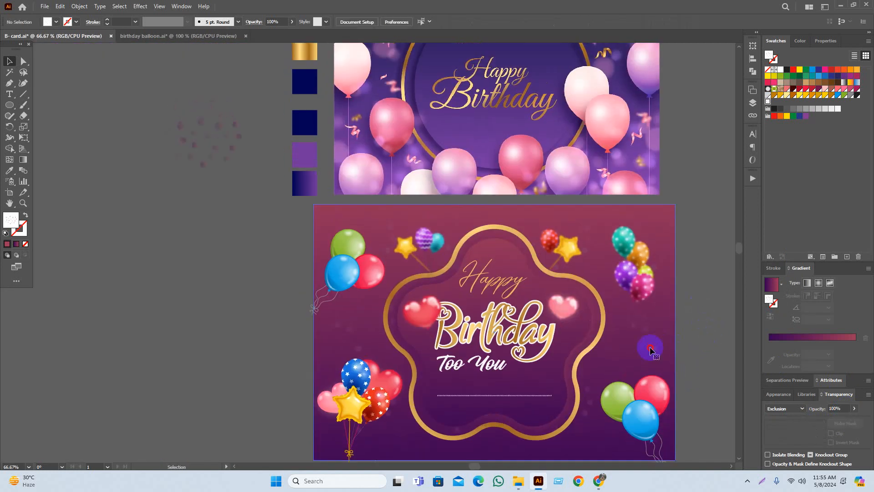
drag(652, 351, 348, 346)
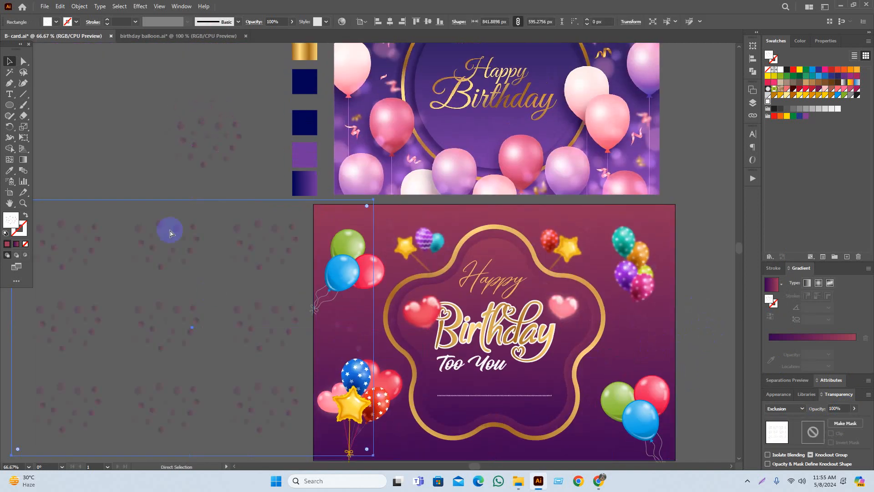
key(ctrl+z)
key(Delete)
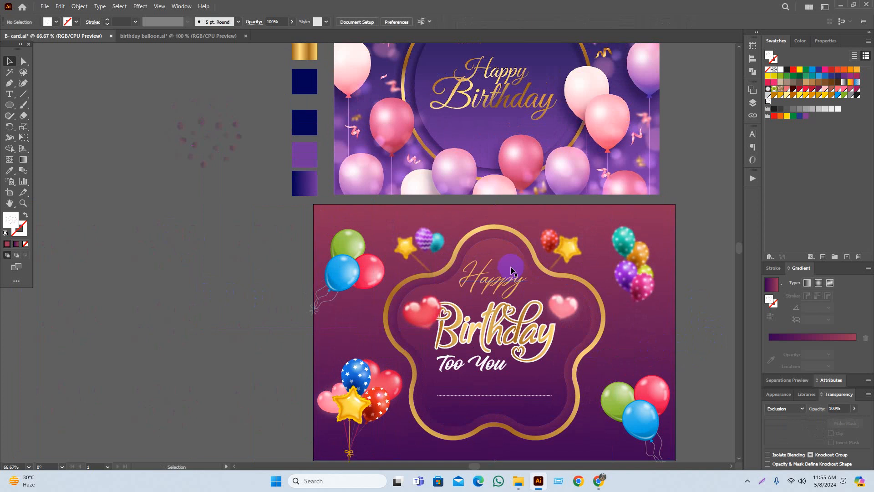
Select the grouped circles beside the card and start making a new pattern from them.
drag(203, 196, 342, 297)
drag(271, 342, 271, 342)
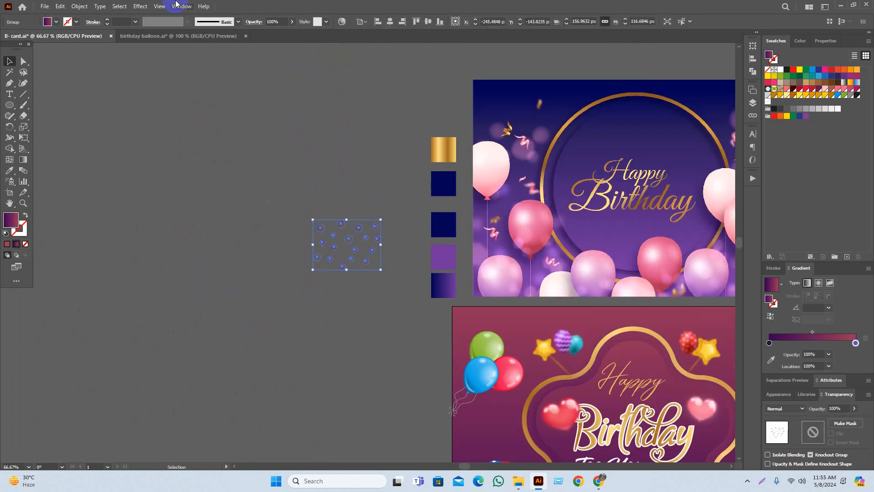
click(80, 9)
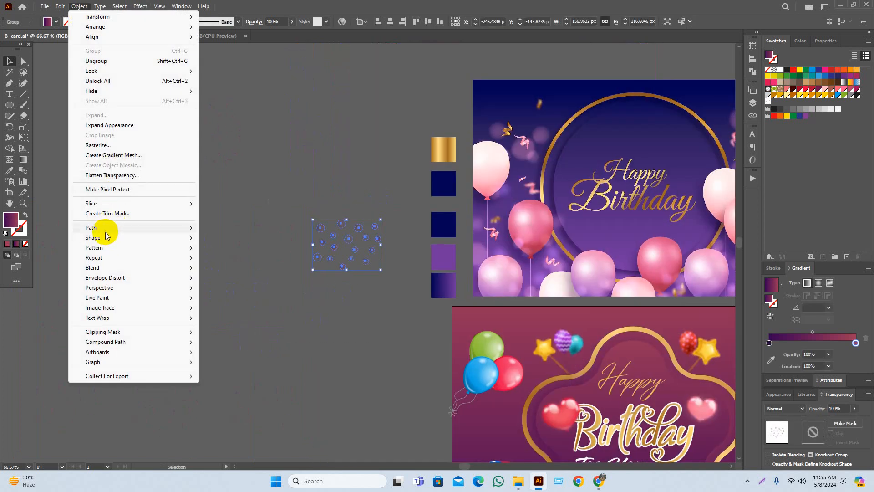
mouse_move(106, 247)
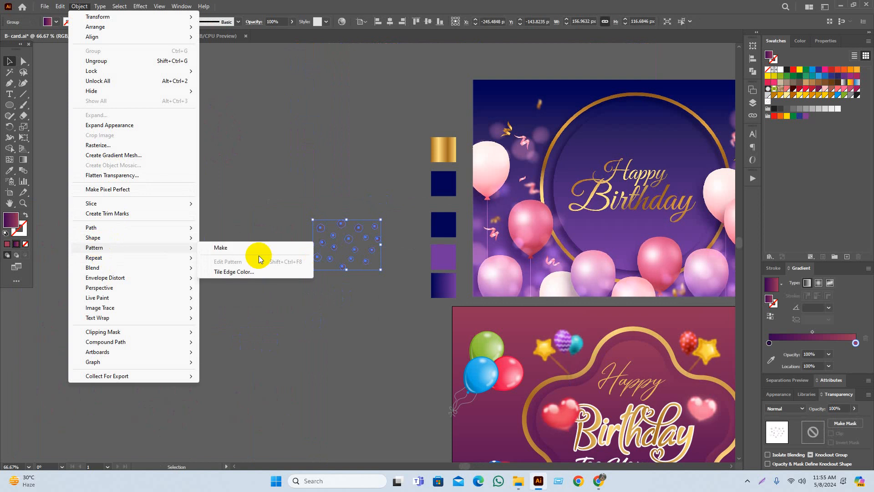
click(223, 248)
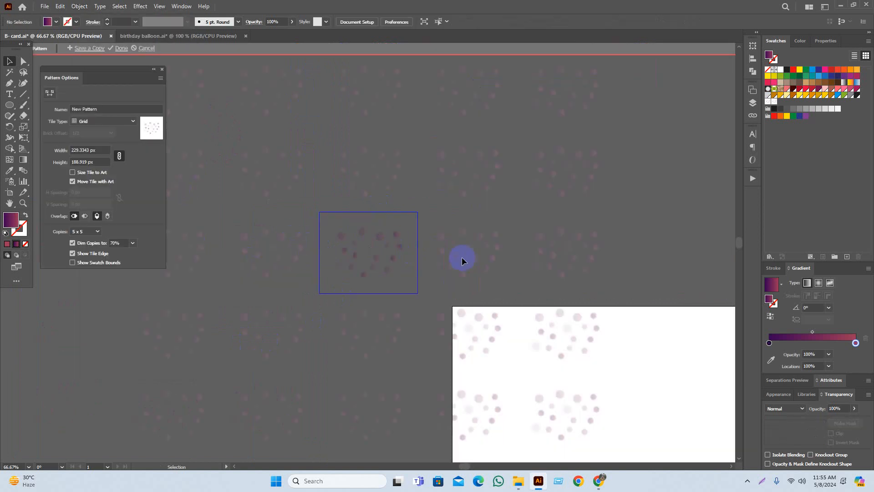
Reduce the pattern's tile width to 149 px with proportional height so the circle clusters repeat closely.
click(100, 150)
text(219)
key(Return)
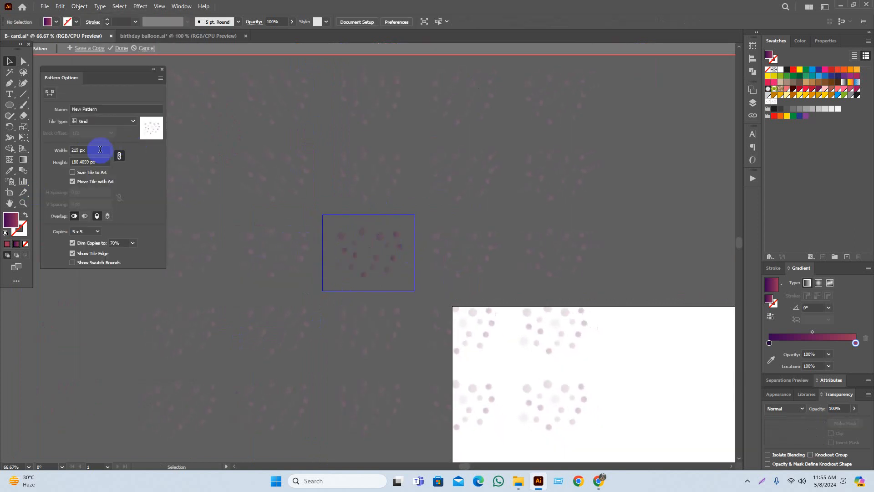
scroll(100, 150, down, 20)
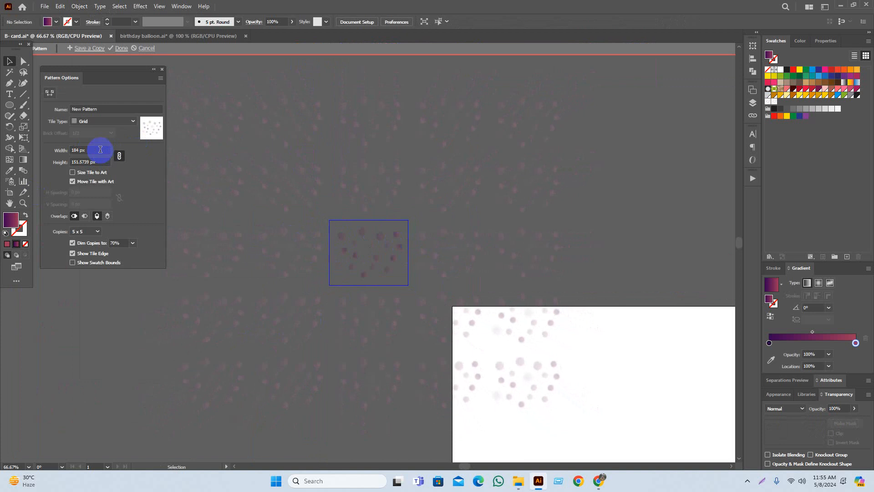
scroll(100, 150, down, 20)
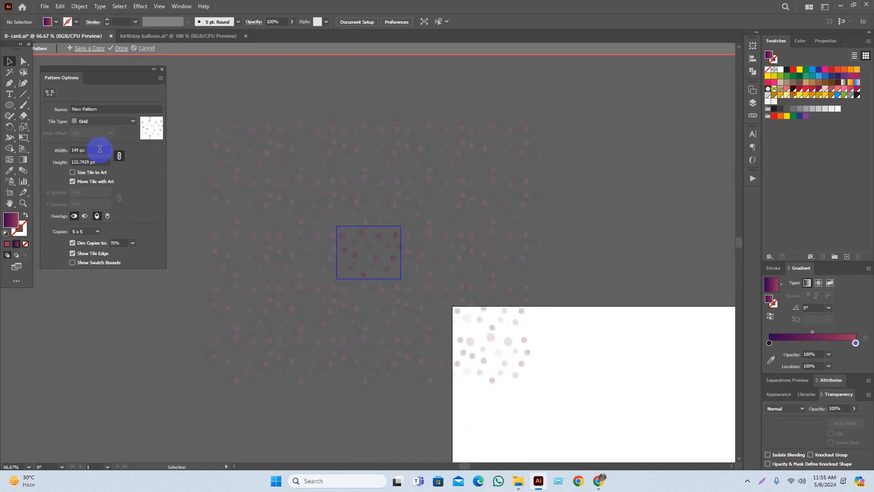
Reduce the pattern's tile width to 117 px with proportional height and finish editing the pattern.
scroll(100, 150, down, 20)
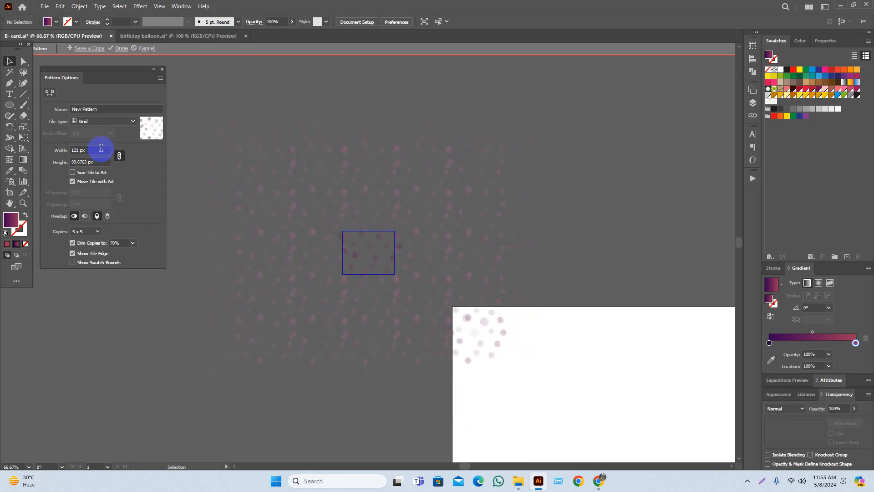
scroll(102, 148, down, 4)
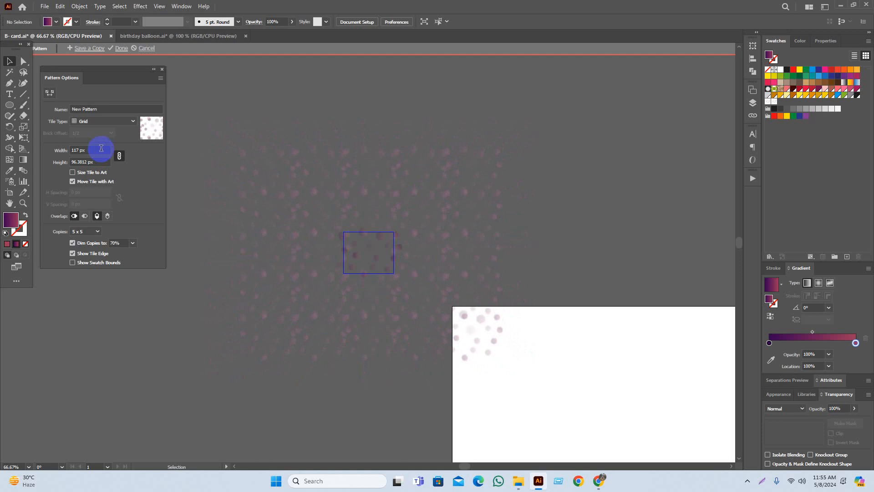
click(120, 48)
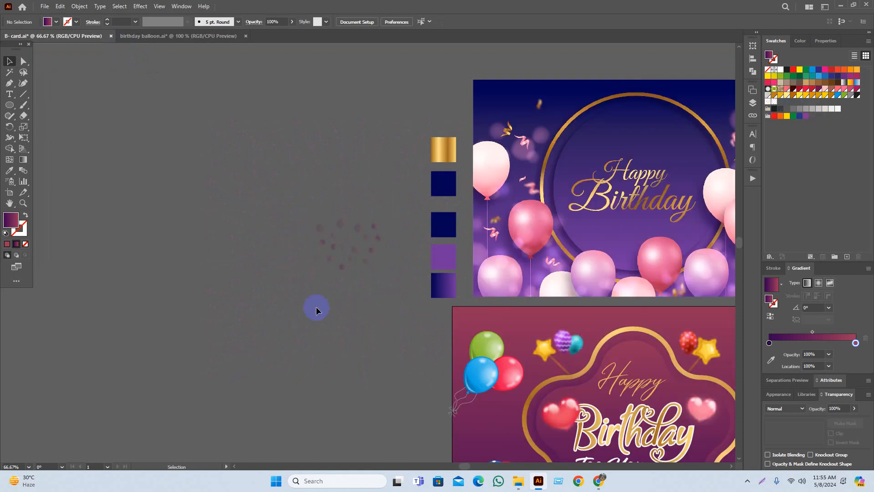
Duplicate the card's background rectangle in place and fill the copy with the new circle pattern.
drag(352, 333, 249, 236)
drag(432, 221, 275, 268)
click(774, 102)
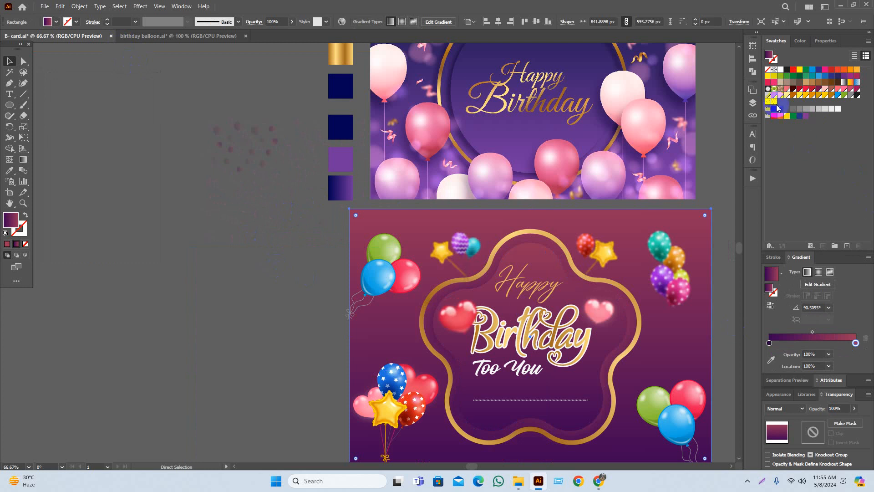
click(275, 286)
drag(457, 330, 363, 286)
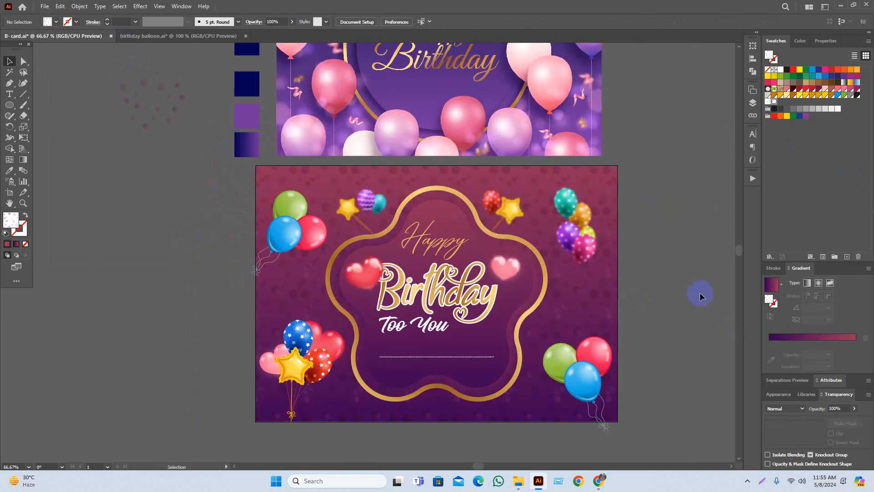
Lower the opacity of the pattern-filled rectangle over the card to 47%.
drag(598, 340, 583, 324)
scroll(518, 311, up, 1)
drag(677, 307, 669, 302)
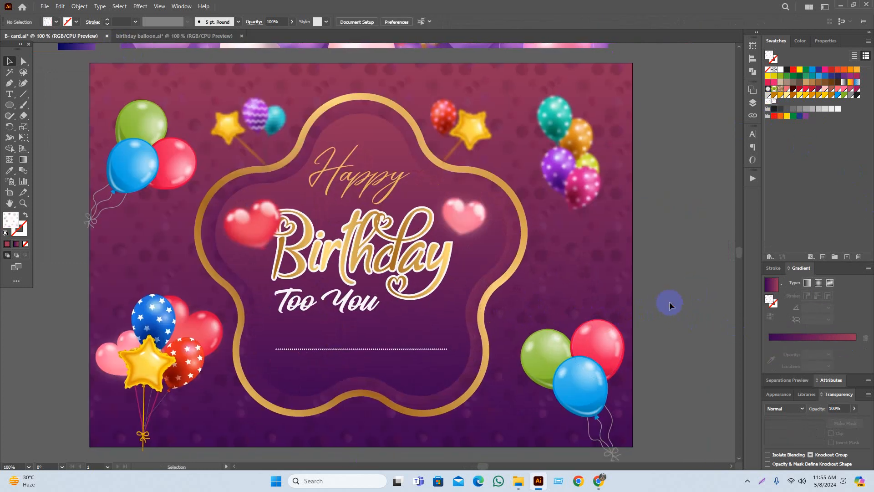
click(597, 276)
click(854, 409)
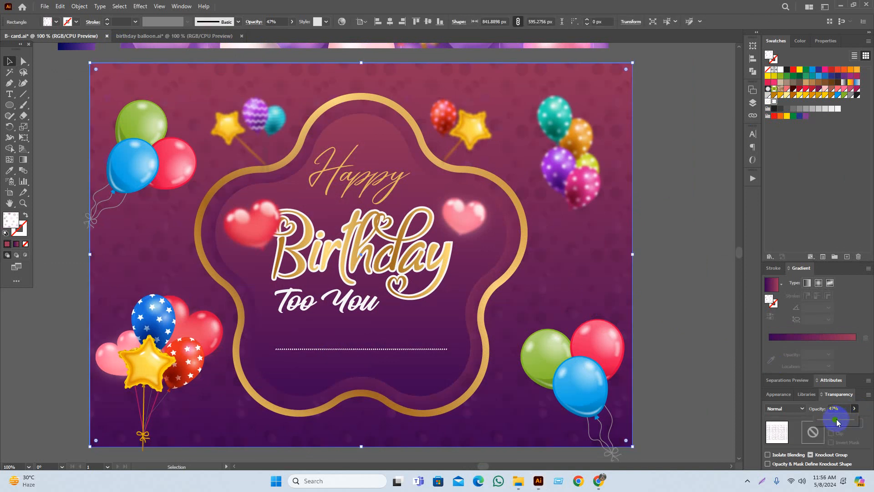
click(699, 294)
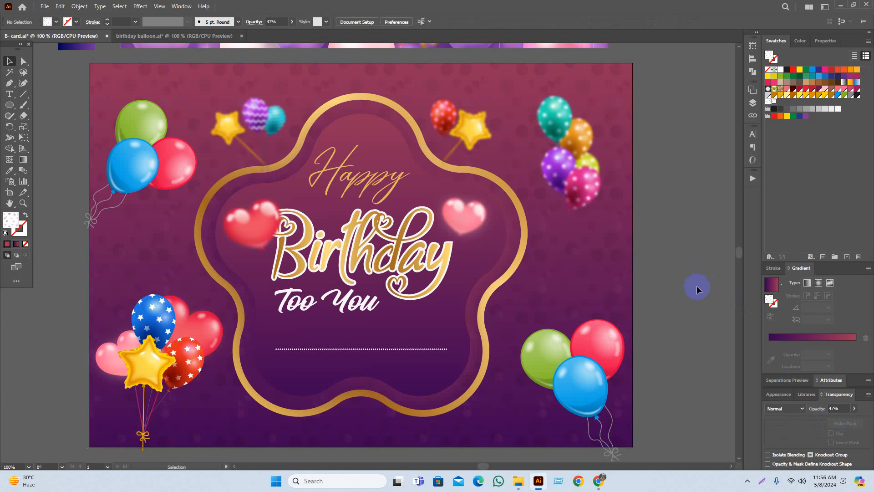
Move the pattern overlay off the card, then align it back to the artboard's horizontal and vertical centre.
scroll(697, 289, down, 1)
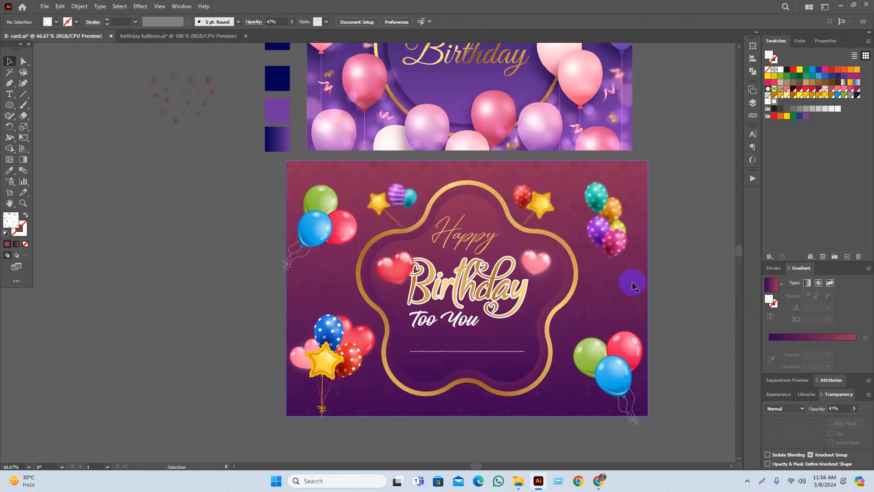
drag(627, 293, 527, 257)
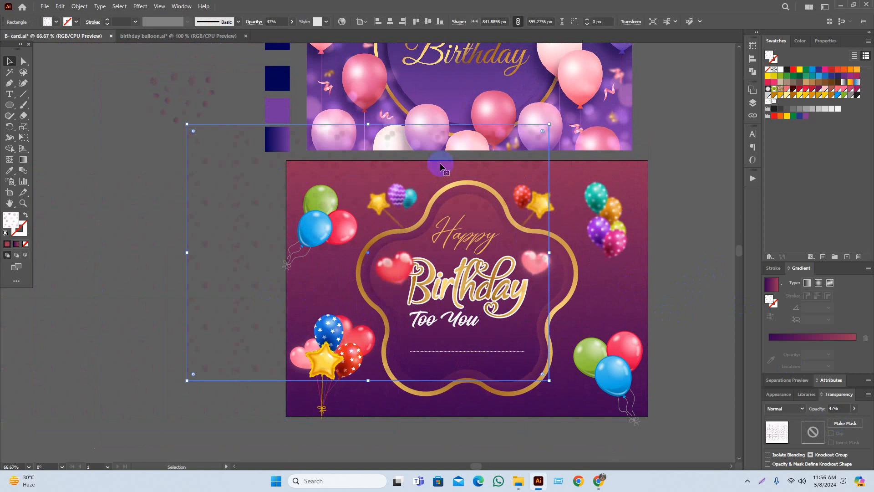
click(389, 21)
click(428, 21)
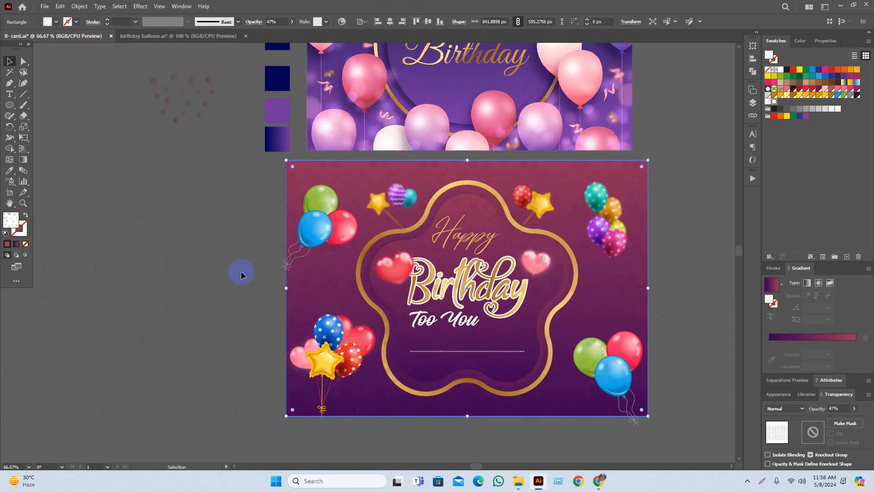
click(241, 274)
Set the opacity of the pattern-filled rectangle over the card to 33%.
scroll(706, 346, up, 1)
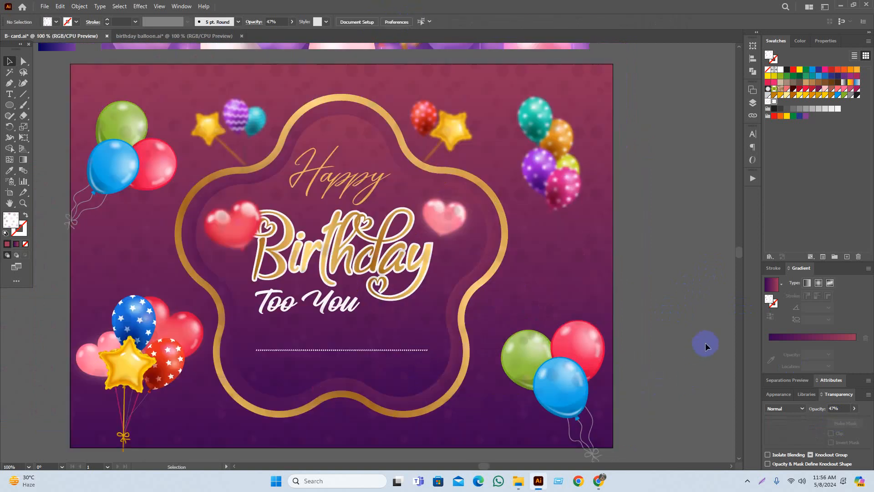
scroll(706, 332, left, 1)
click(610, 269)
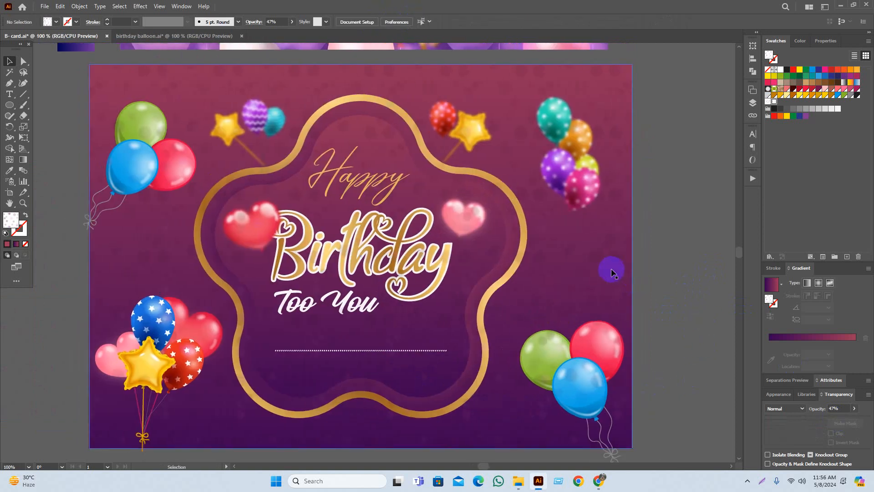
click(855, 409)
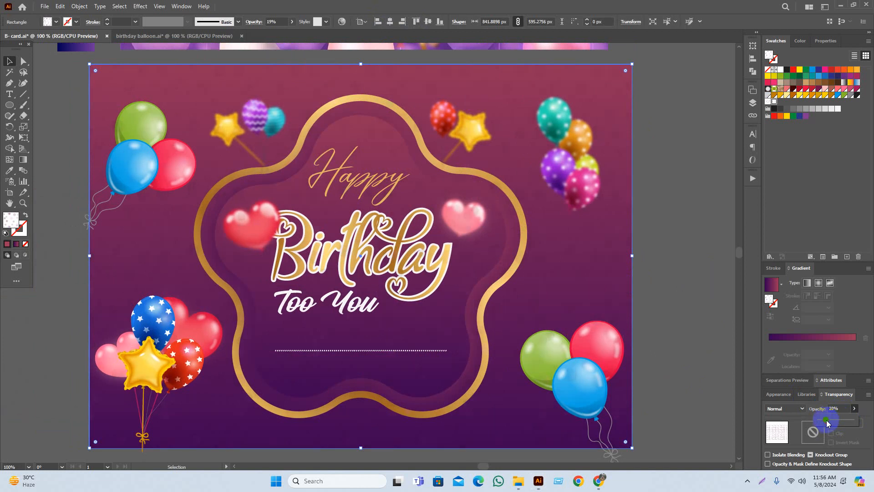
drag(828, 420, 831, 419)
click(704, 267)
Examine the card's faint circle pattern up close and compare the card with the purple reference design above.
scroll(644, 332, up, 8)
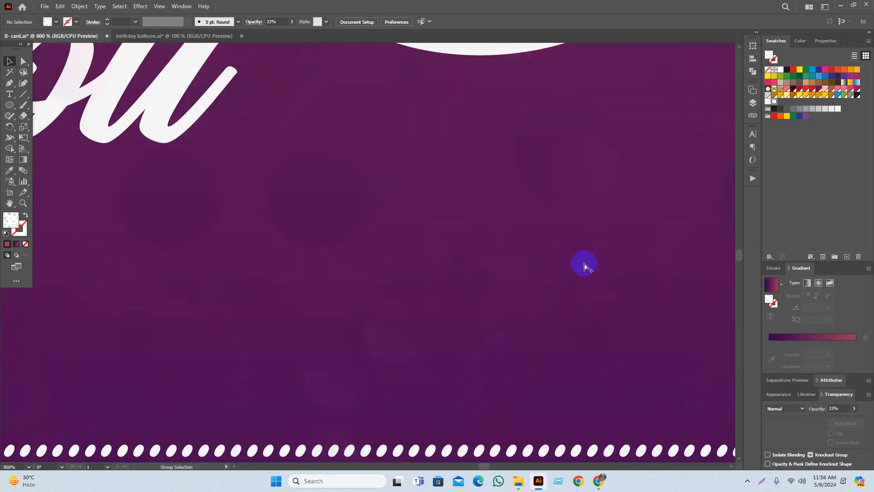
scroll(439, 292, down, 7)
drag(616, 237, 640, 336)
drag(618, 268, 631, 296)
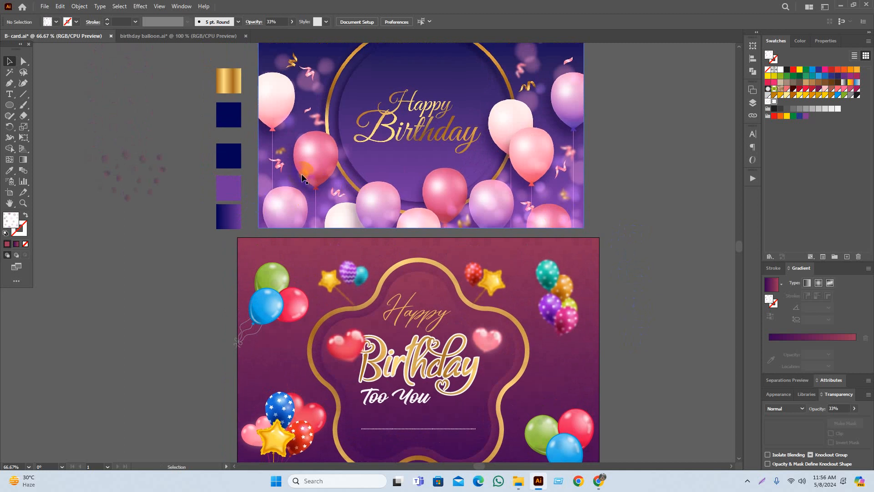
drag(156, 295, 187, 332)
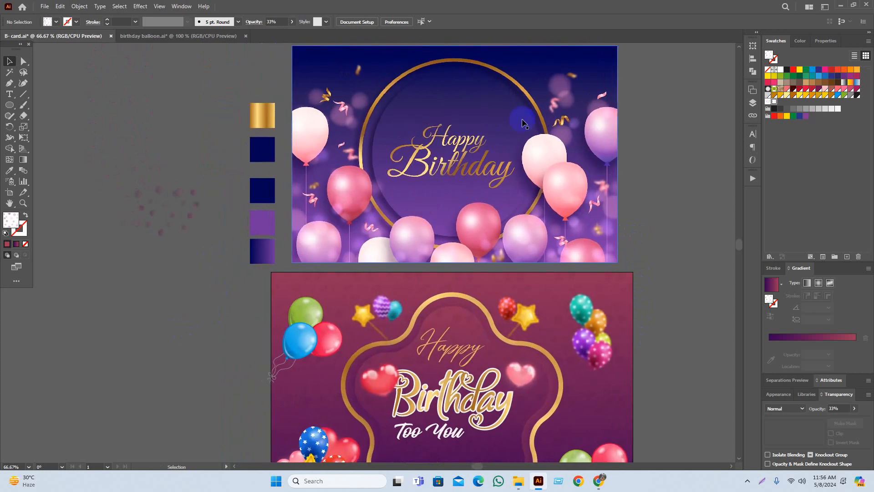
scroll(690, 227, down, 3)
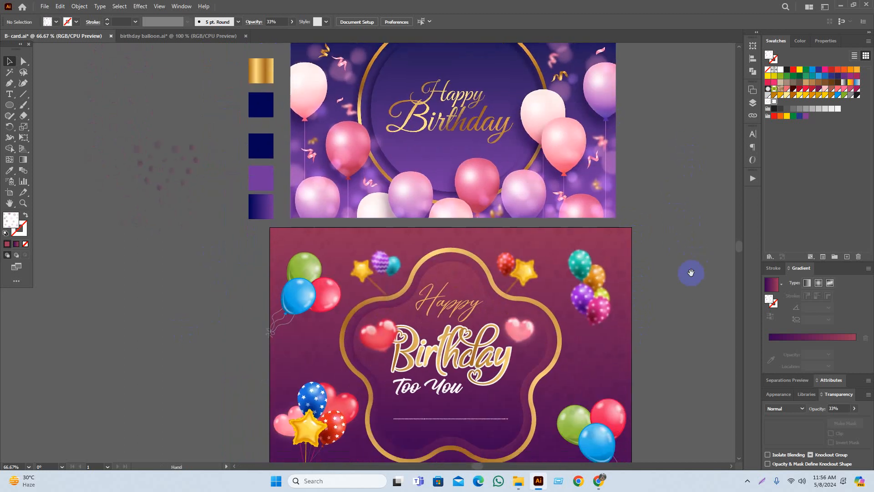
scroll(675, 308, down, 1)
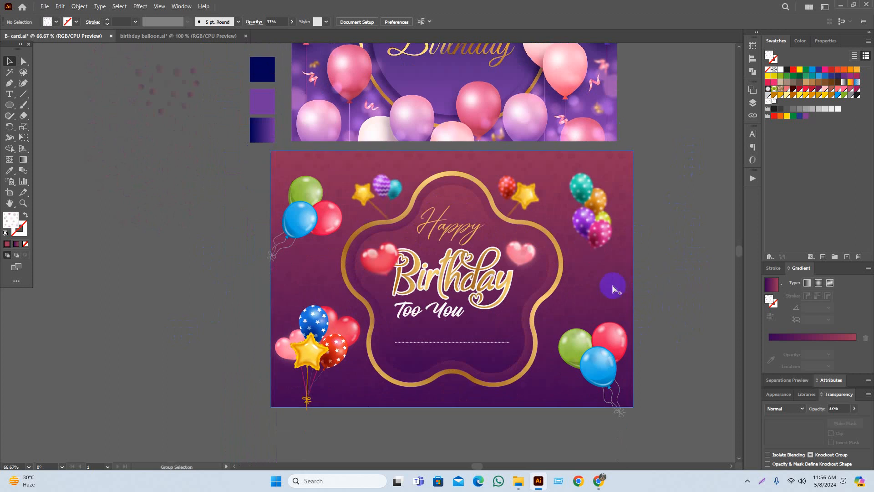
scroll(678, 273, up, 2)
scroll(682, 285, down, 1)
drag(682, 287, 689, 304)
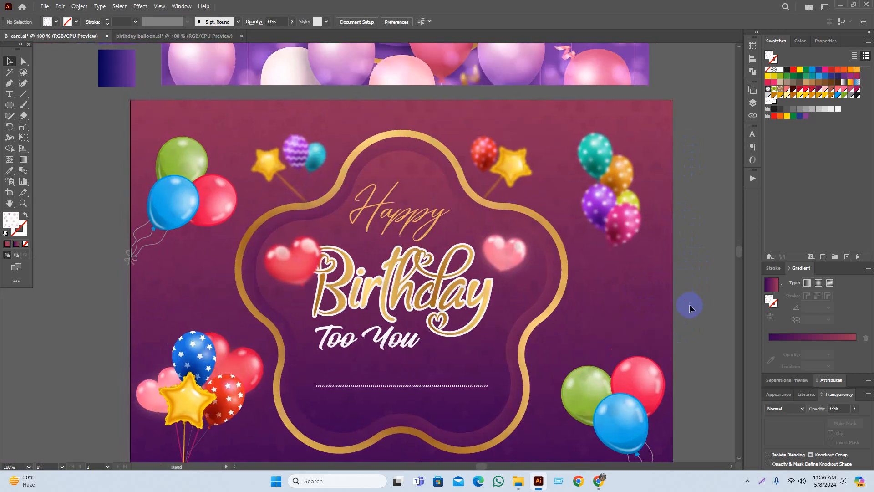
Delete the leftover cluster of blurred circles beside the card.
scroll(428, 316, down, 2)
drag(201, 202, 171, 221)
key(Delete)
drag(184, 291, 172, 275)
scroll(378, 341, up, 1)
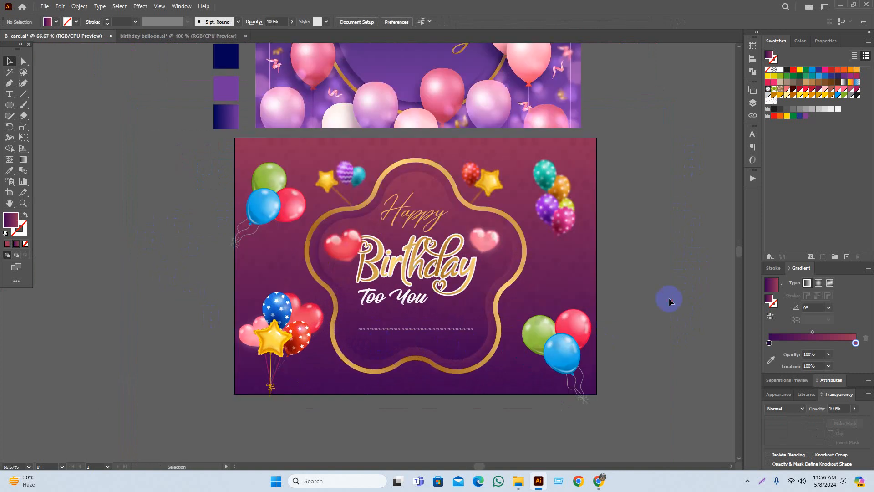
scroll(633, 325, up, 1)
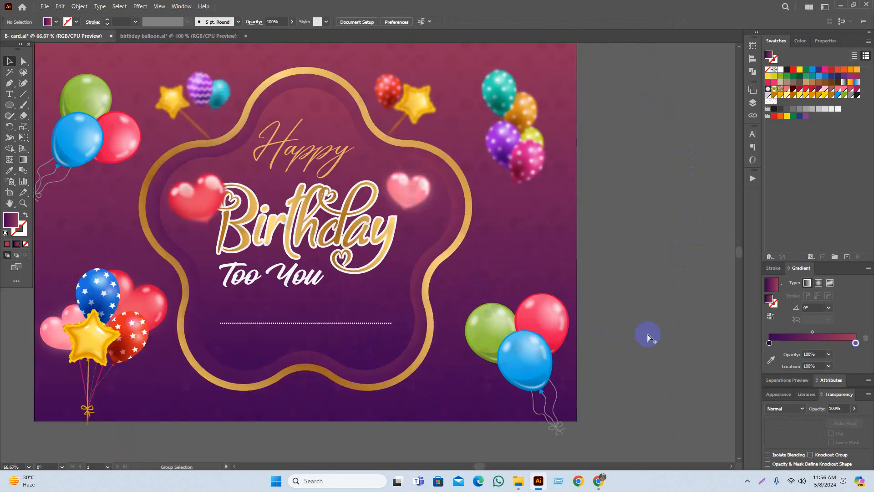
scroll(649, 334, down, 1)
drag(658, 333, 675, 355)
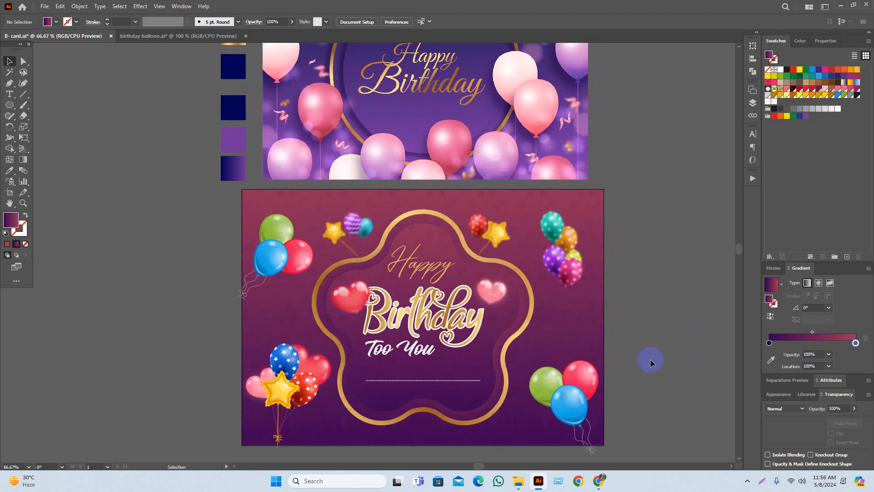
Open the eid poster Illustrator file from the TRAINY IT Video folder on drive E and copy its clipped artwork.
click(519, 481)
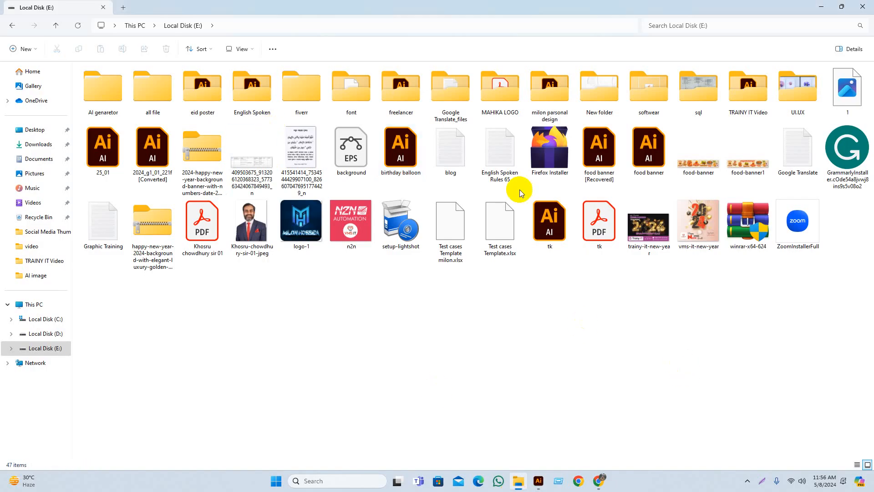
double_click(730, 89)
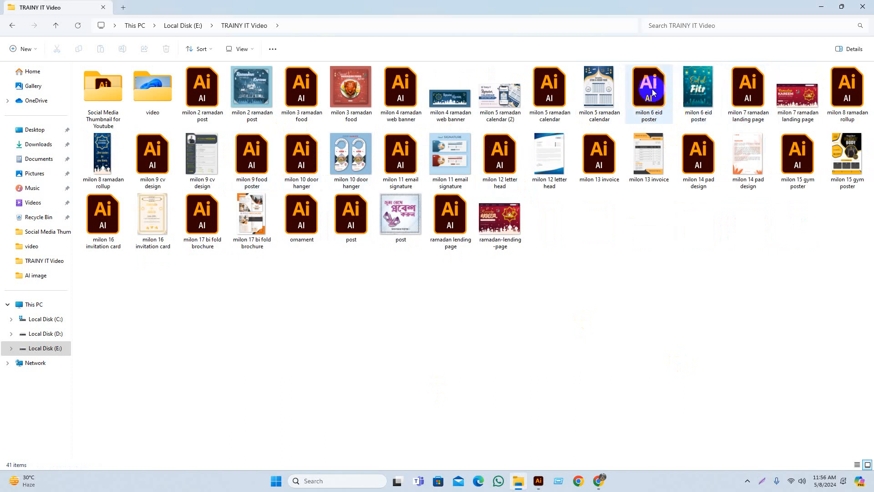
double_click(652, 89)
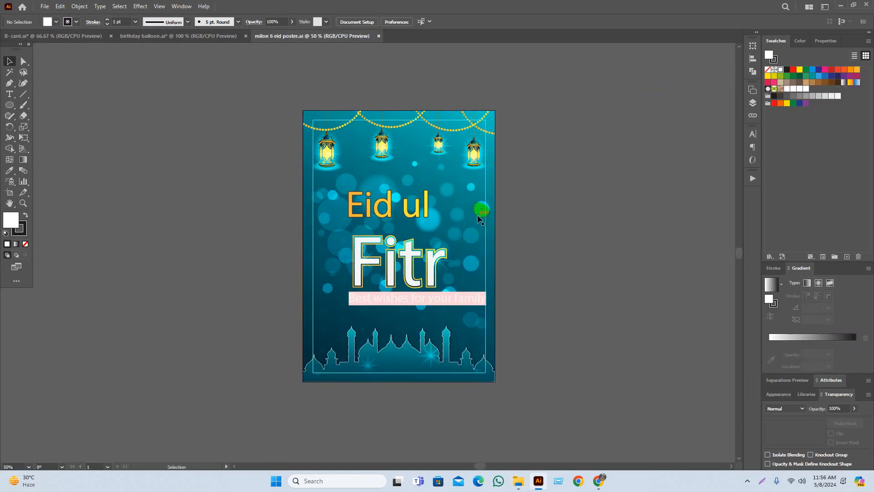
click(479, 218)
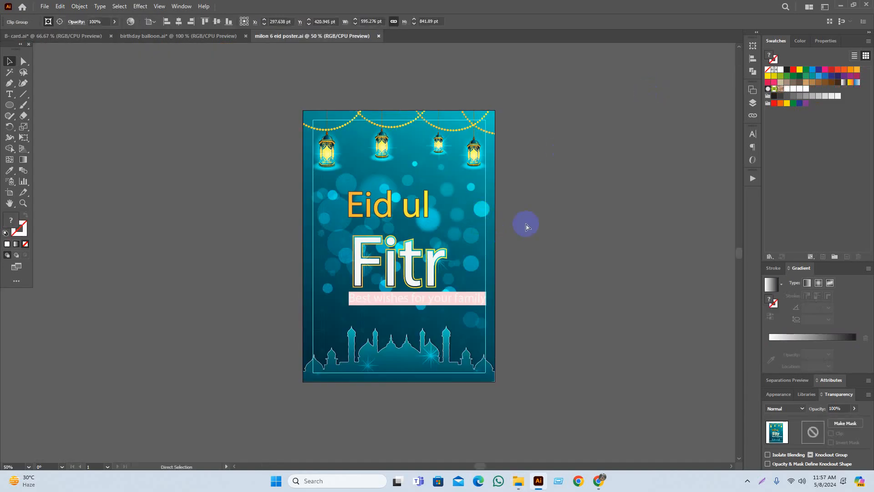
Paste the copied eid poster into the birthday card document and place it beside the two cards.
click(86, 35)
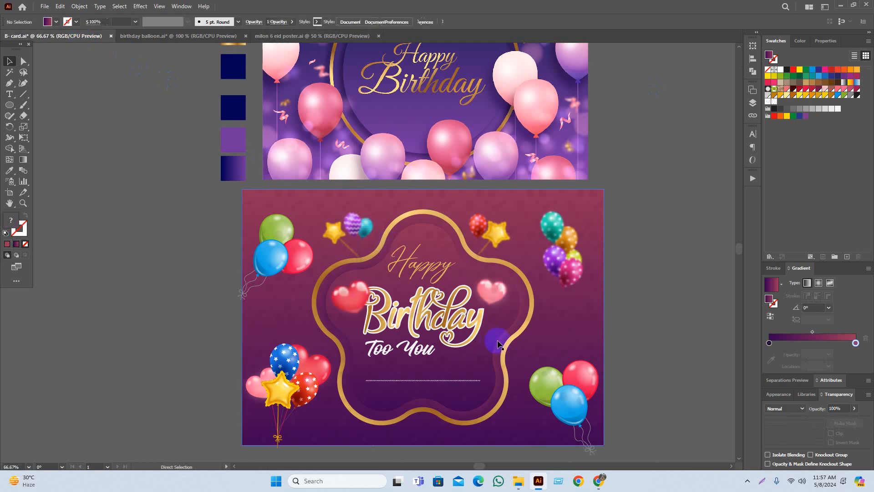
key(ctrl+v)
scroll(522, 335, down, 1)
drag(379, 317, 497, 337)
drag(513, 338, 281, 314)
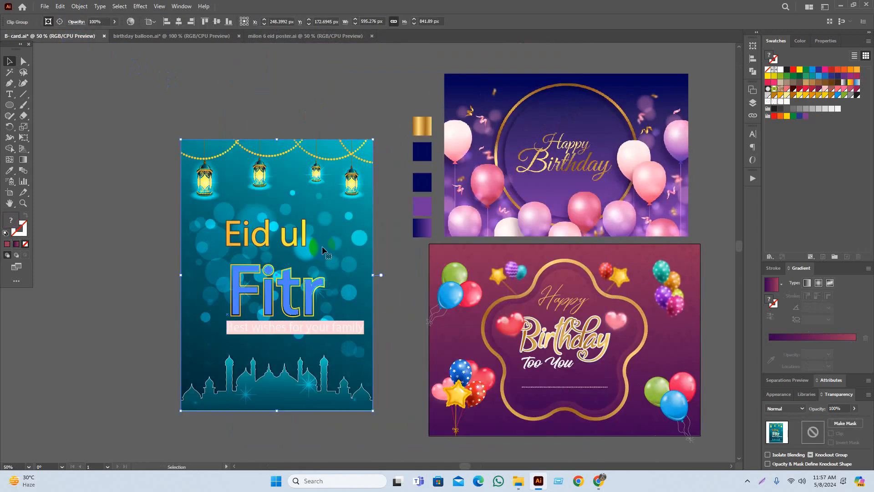
Release the eid poster's clipping mask and delete the loose rectangles lying over the artwork.
right_click(326, 218)
click(370, 294)
click(391, 337)
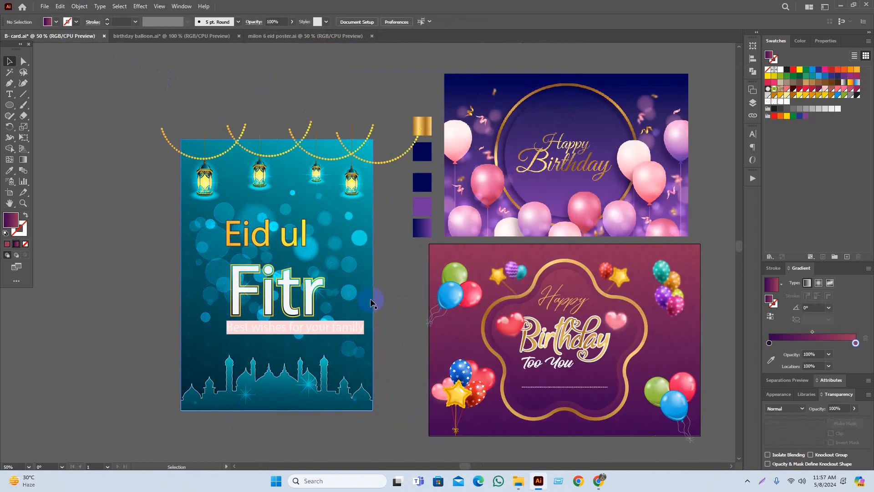
click(387, 313)
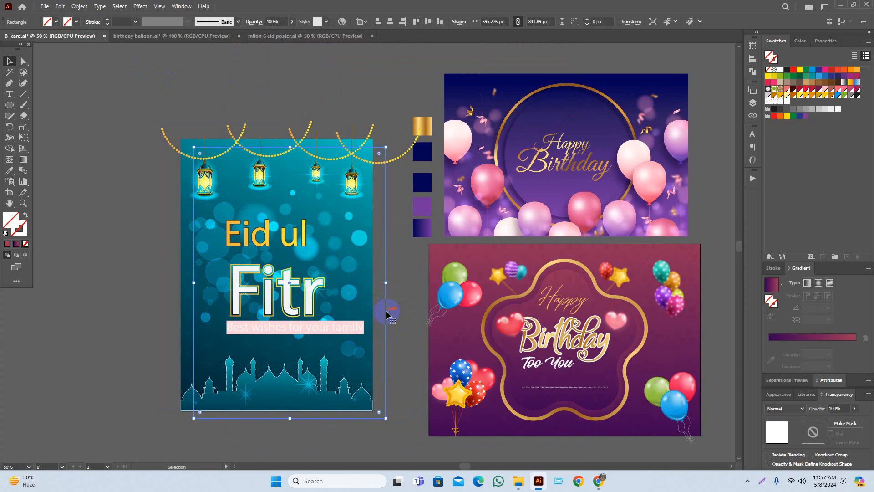
key(Delete)
drag(373, 307, 390, 313)
key(Delete)
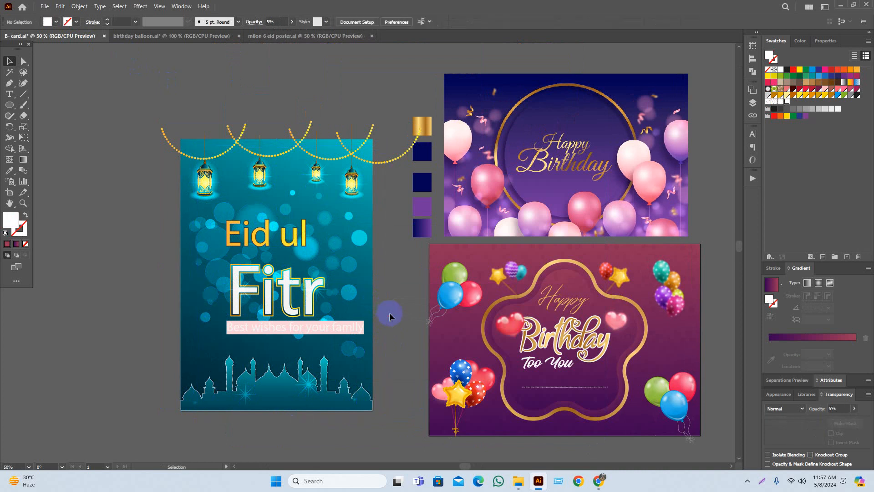
Move the group of white blurred circles off the eid poster and delete the rest of the poster artwork.
drag(347, 293, 139, 276)
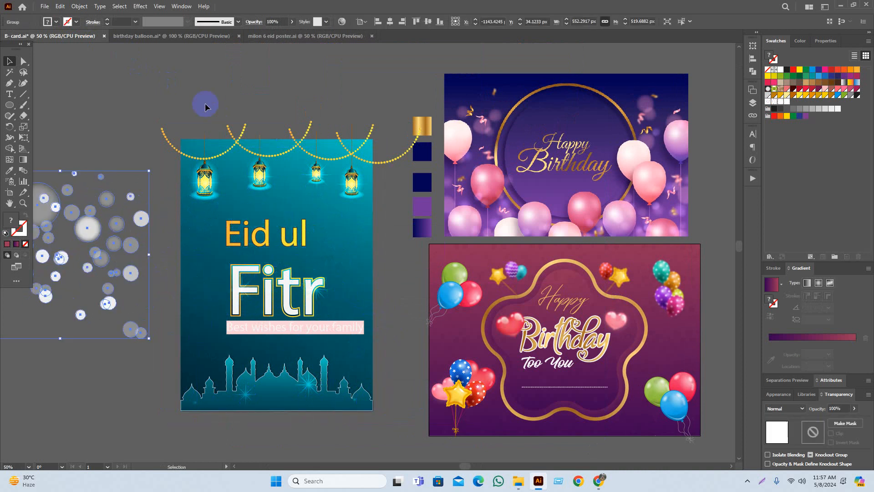
drag(205, 107, 382, 416)
key(Delete)
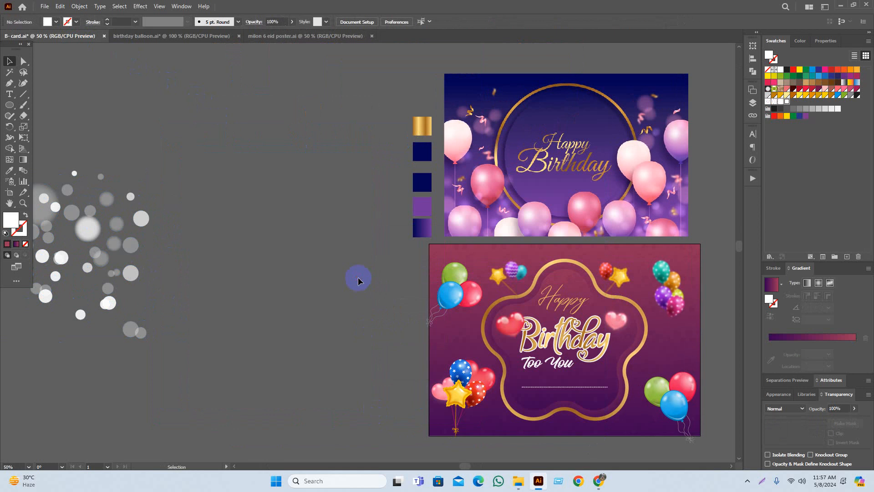
drag(374, 305, 334, 297)
scroll(339, 288, down, 1)
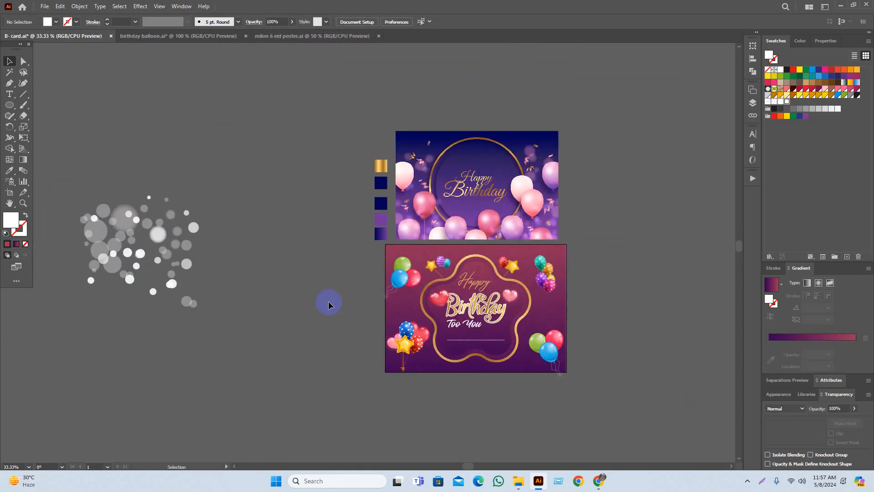
Move the group of white blurred circles onto the lower birthday card, over its flower-shaped frame.
scroll(193, 261, up, 1)
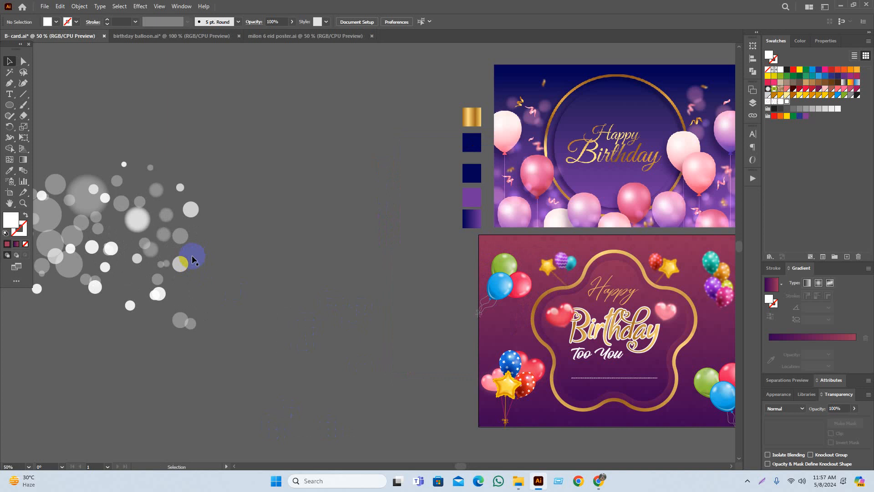
click(193, 261)
drag(193, 261, 320, 316)
key(ctrl+shift+a)
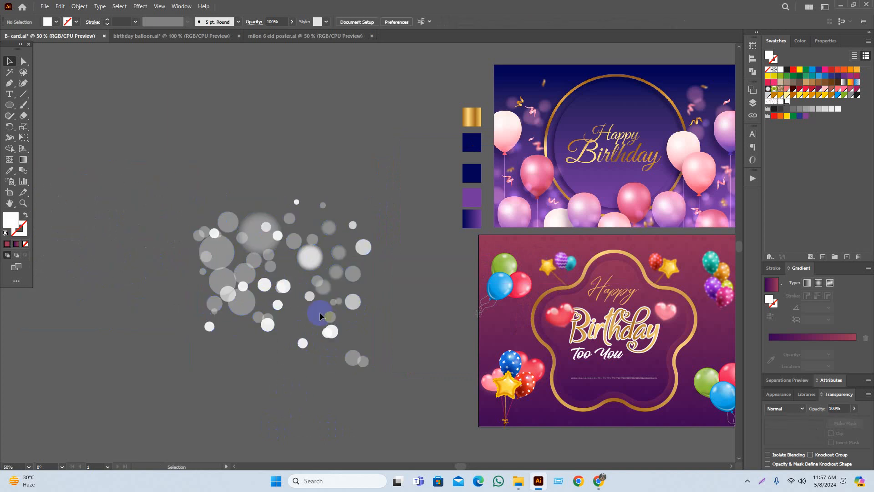
click(308, 254)
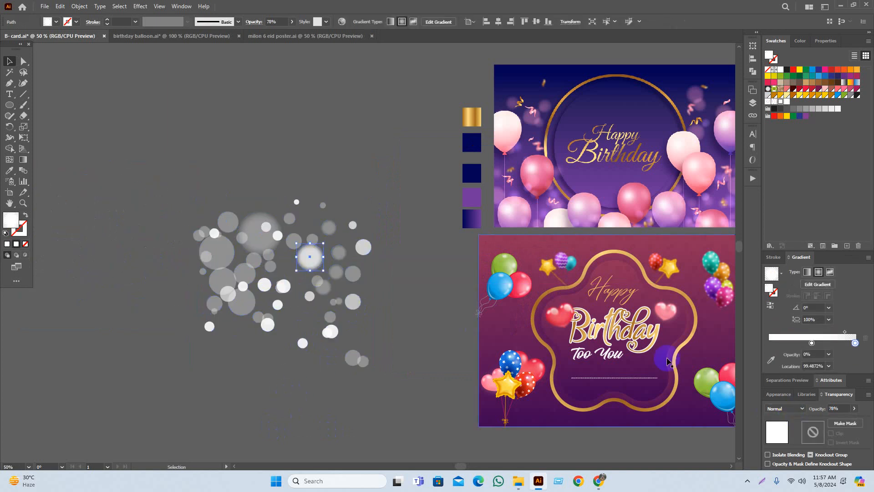
click(382, 267)
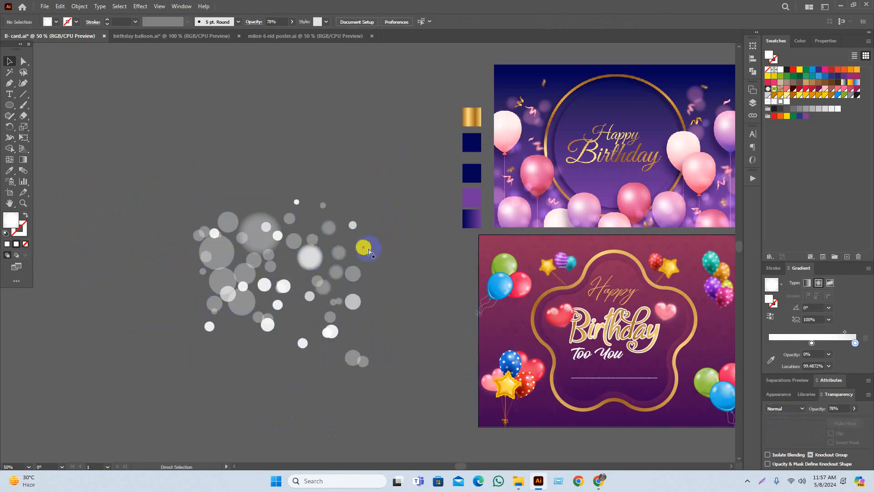
click(369, 252)
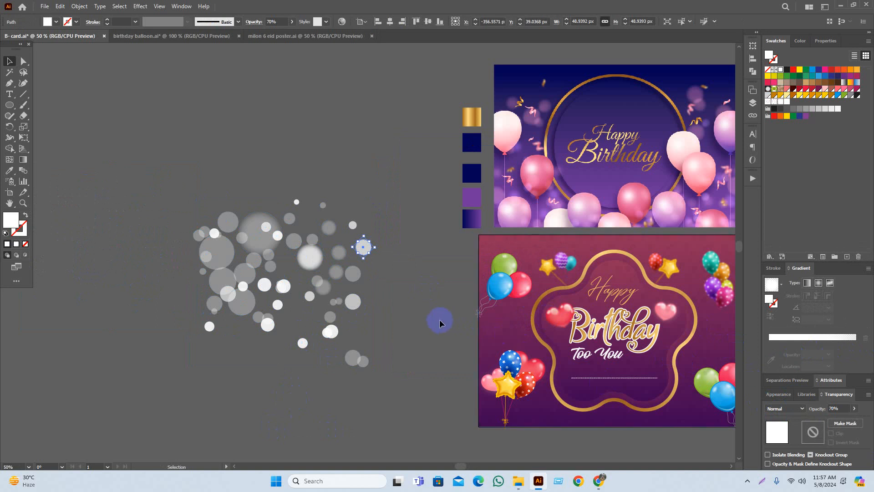
click(460, 382)
scroll(460, 382, right, 2)
drag(222, 262, 558, 320)
click(711, 364)
drag(677, 362, 623, 329)
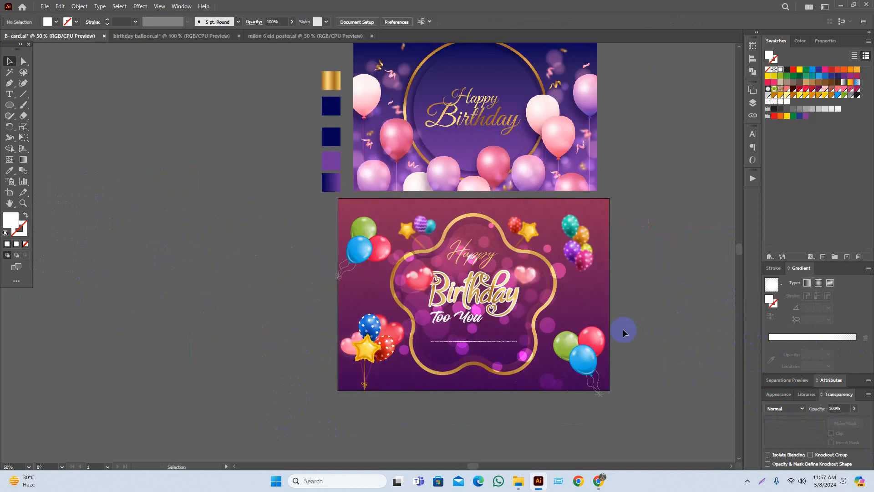
Enlarge the circle group on the lower card to about 757 × 585 px.
scroll(542, 327, up, 1)
click(566, 298)
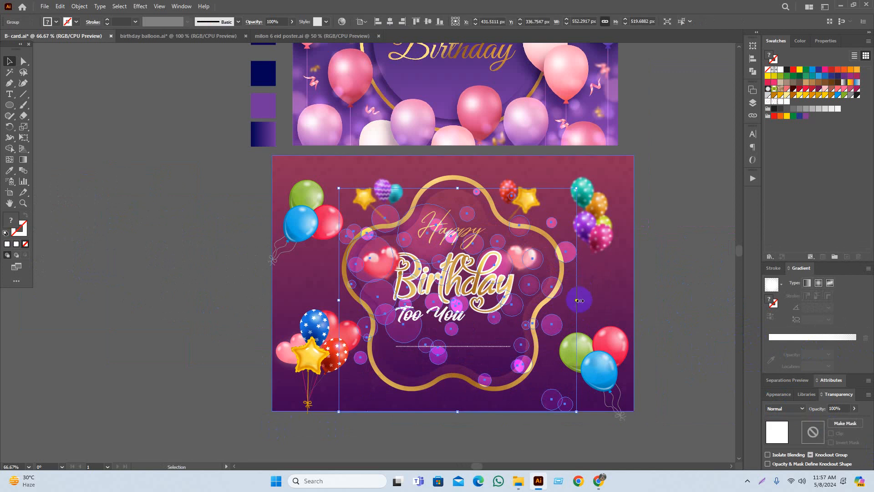
drag(581, 412, 598, 353)
drag(604, 288, 626, 293)
click(685, 367)
drag(685, 367, 690, 370)
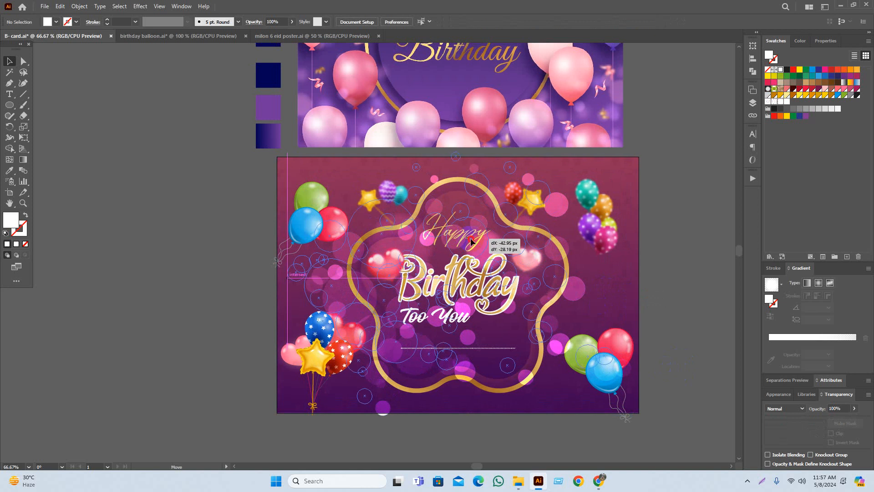
Reposition the circle group and enlarge it to about 814 × 629 px so it spans the lower card.
click(499, 263)
drag(473, 233, 472, 234)
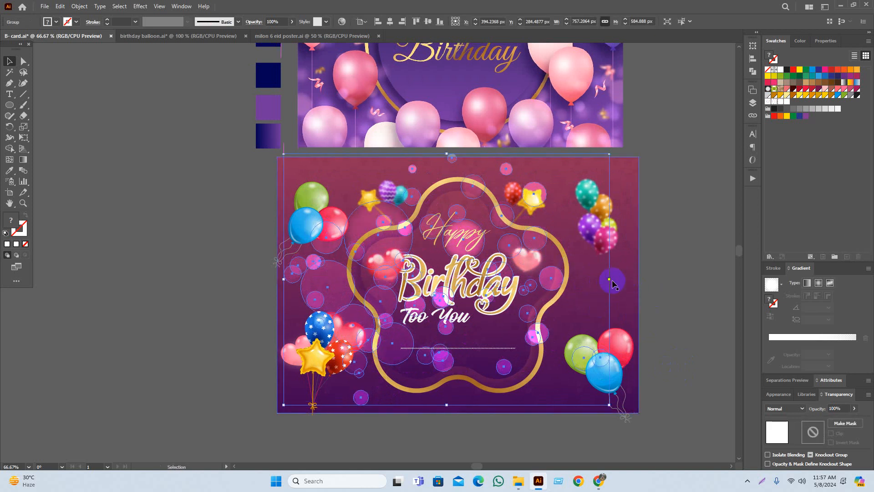
drag(609, 280, 635, 289)
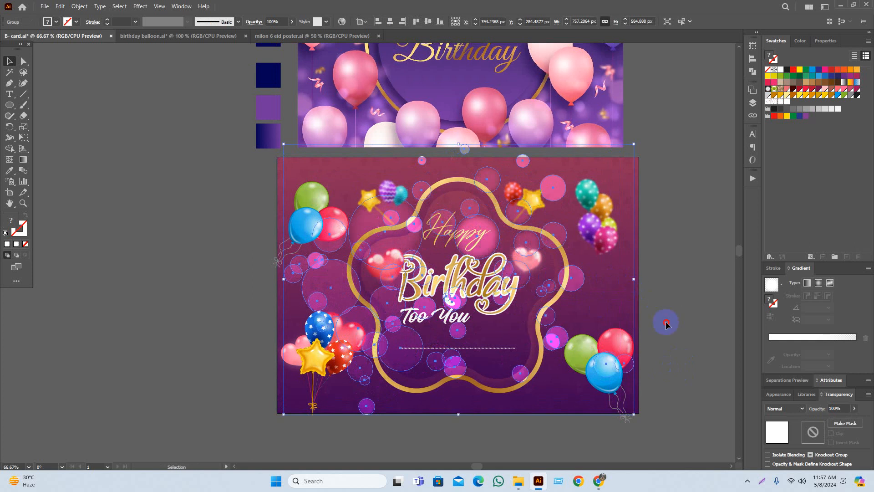
click(666, 323)
drag(704, 348, 679, 344)
scroll(678, 346, down, 1)
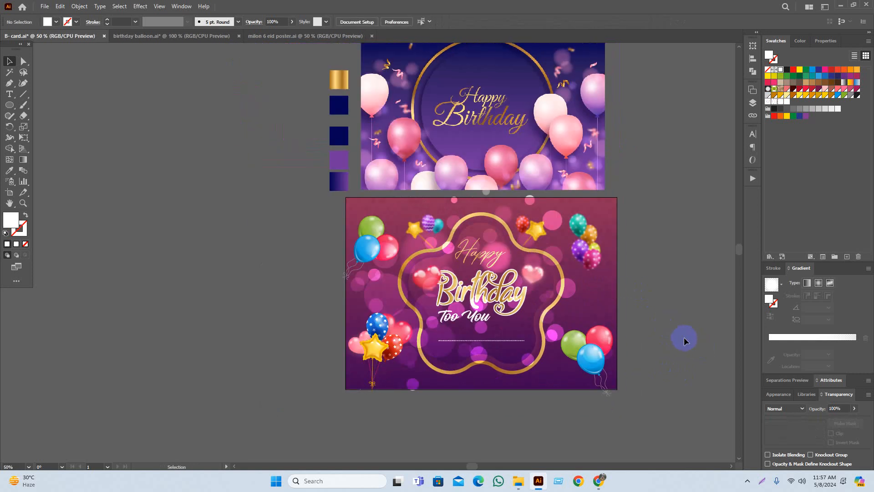
Preview the birthday card full screen and return to the normal editing view.
scroll(651, 352, up, 1)
drag(659, 327, 672, 333)
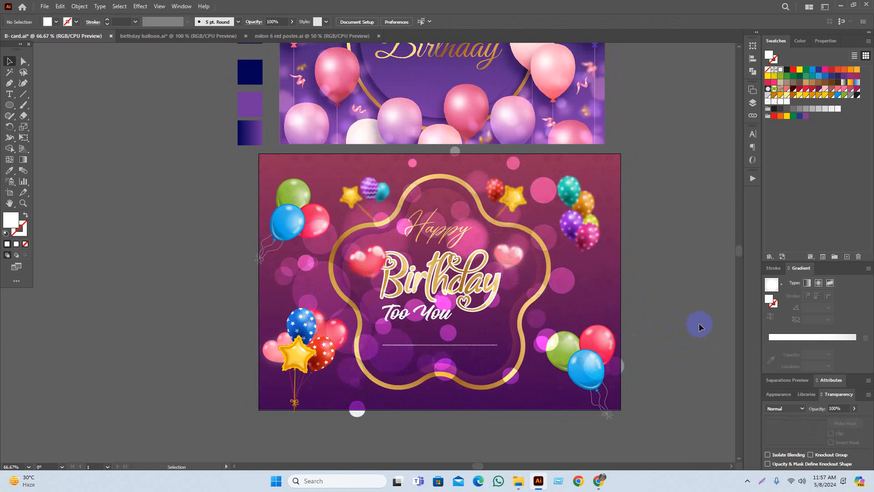
click(160, 6)
click(173, 65)
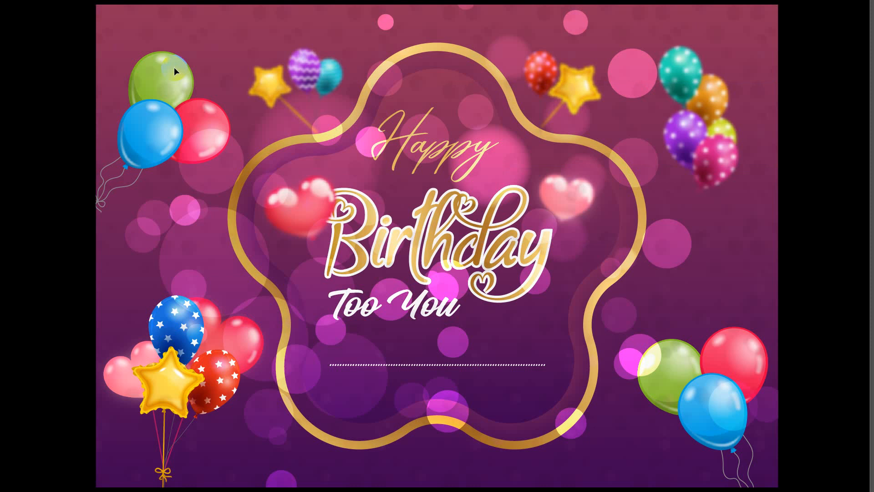
key(Escape)
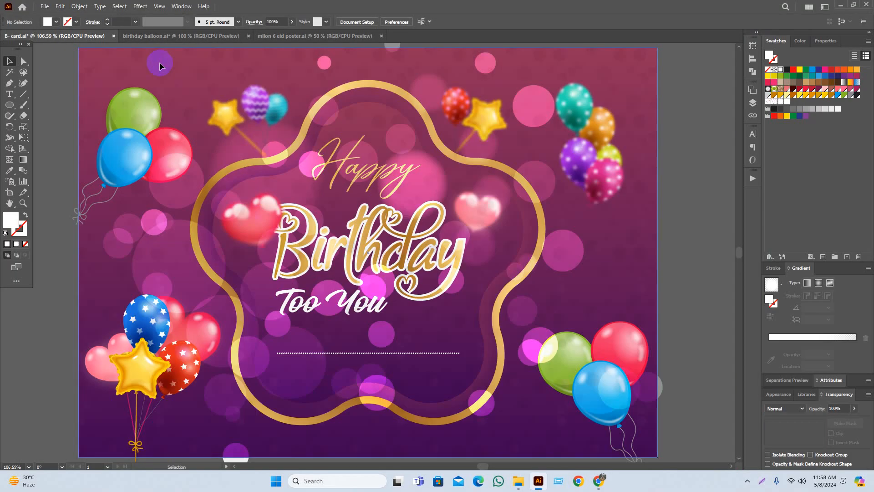
scroll(475, 252, down, 2)
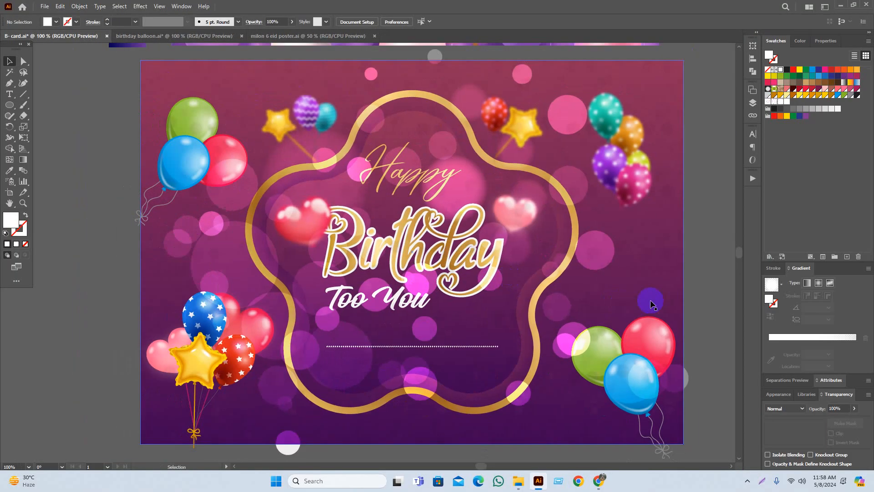
scroll(675, 267, up, 1)
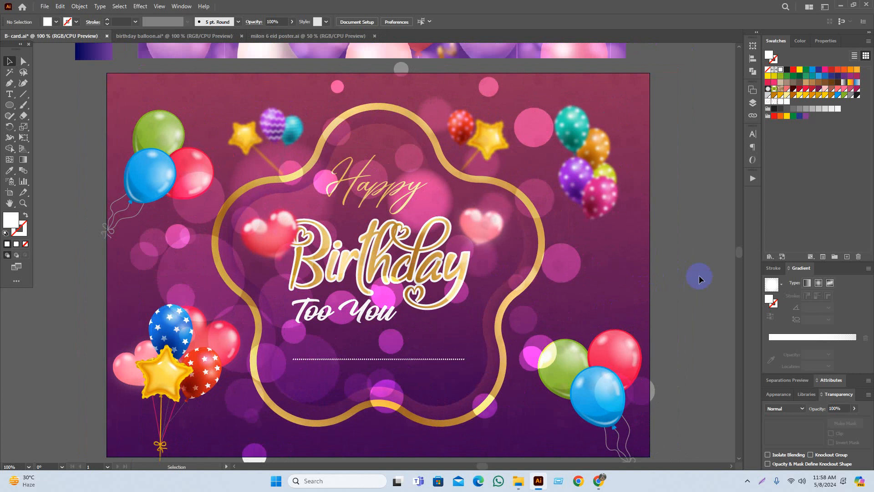
Try moving the faint pattern rectangle across the card and undo each move.
click(433, 214)
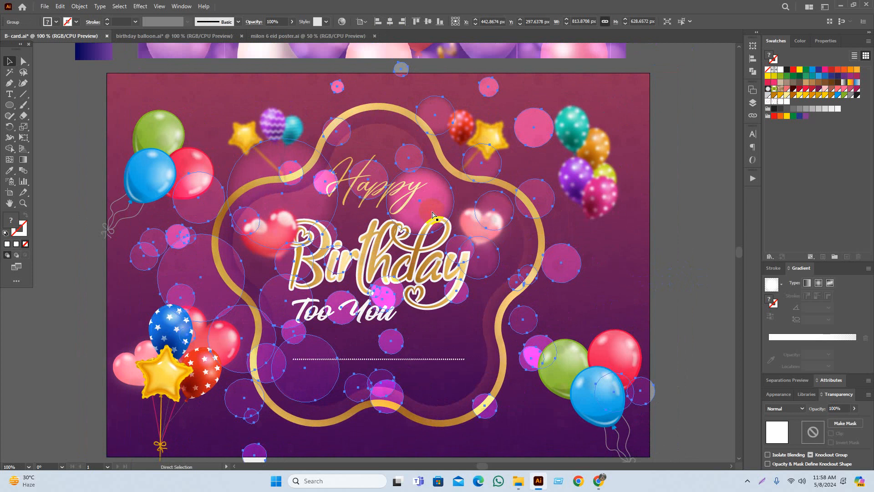
key(v)
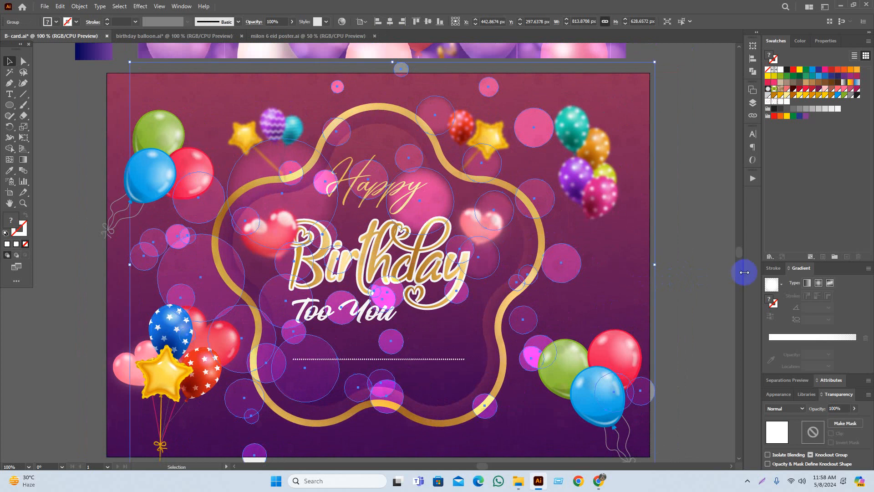
click(687, 283)
scroll(634, 279, down, 1)
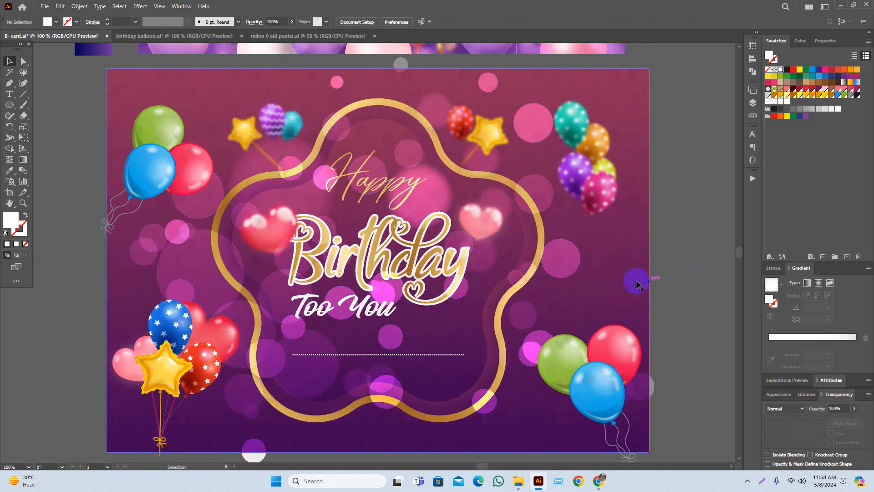
click(299, 266)
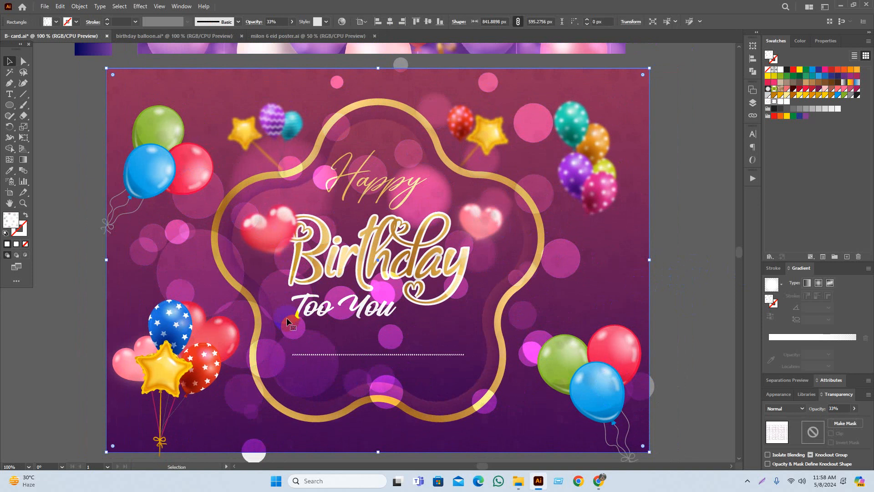
drag(294, 372, 372, 400)
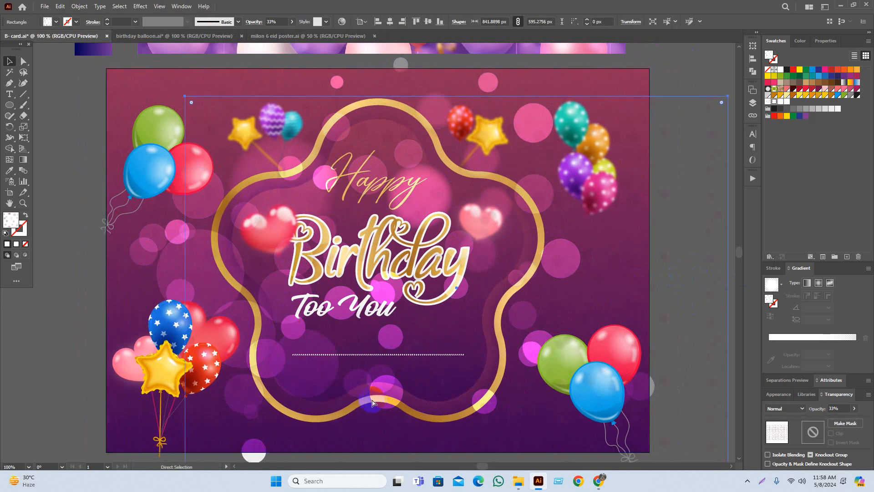
key(ctrl+z)
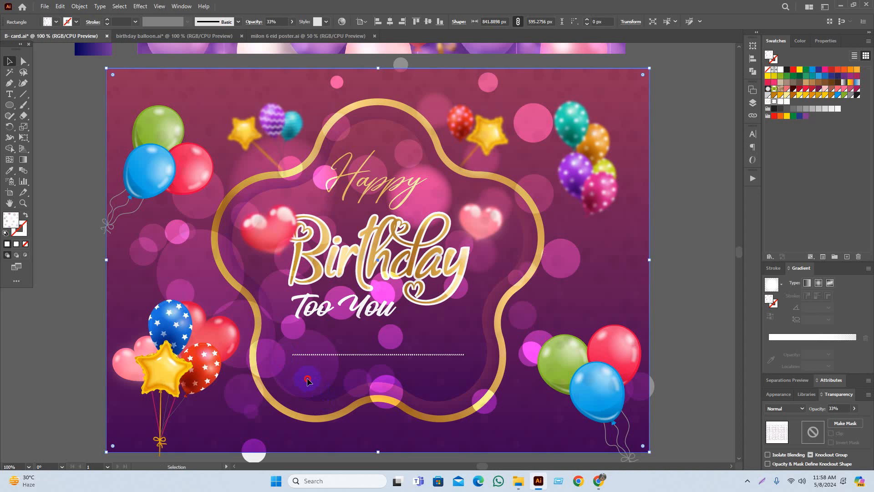
mouse_move(308, 380)
mouse_down()
mouse_move(333, 383)
mouse_move(322, 388)
mouse_up()
key(ctrl+z)
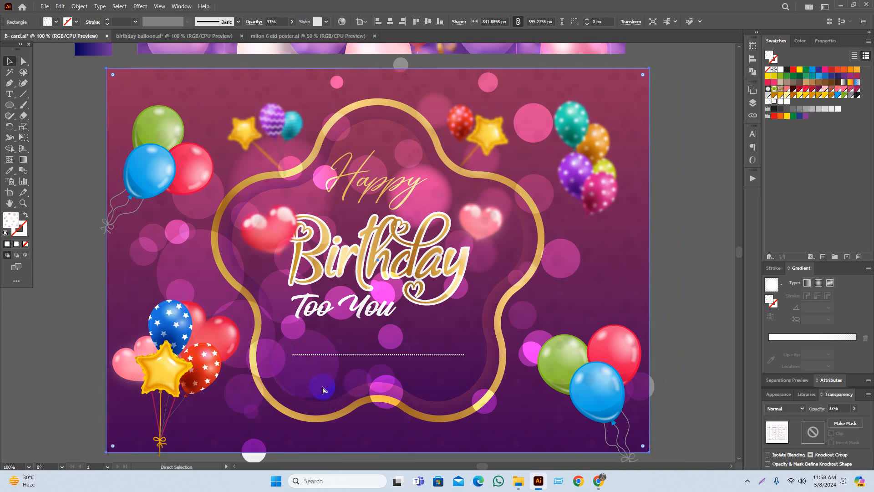
click(697, 235)
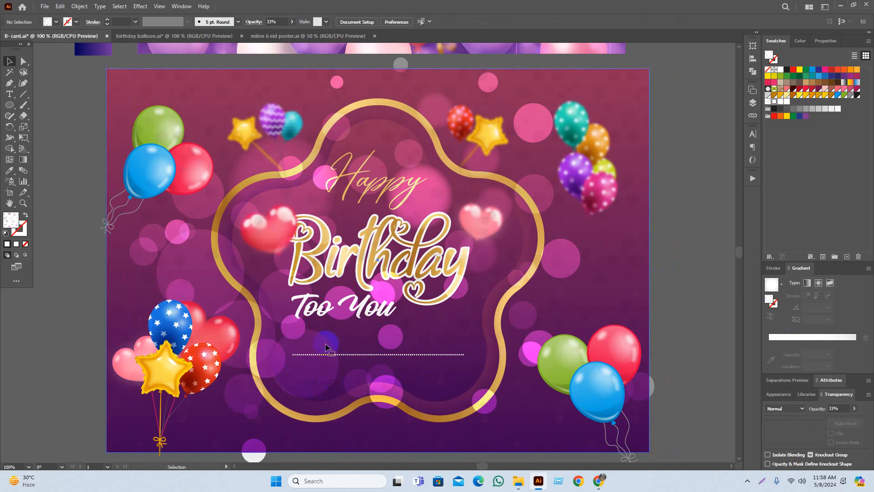
Try removing the faint pattern rectangle from the card and check the circle group beneath it.
click(311, 349)
key(Delete)
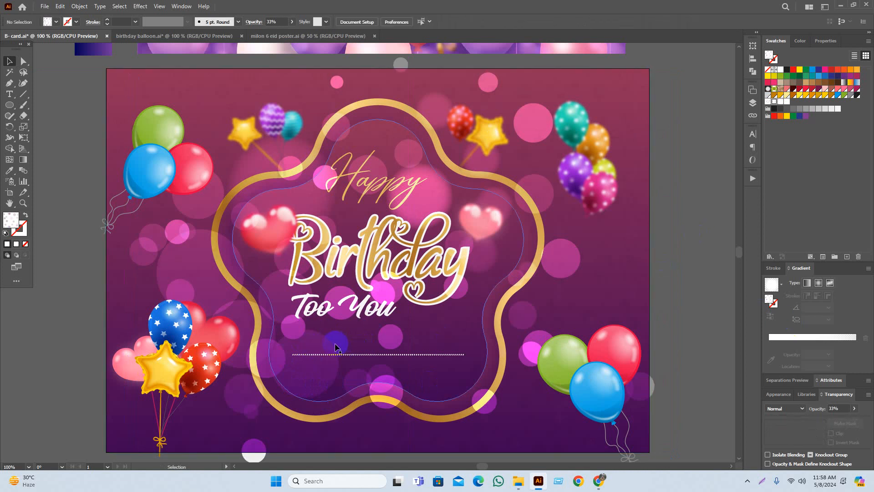
click(315, 367)
key(a)
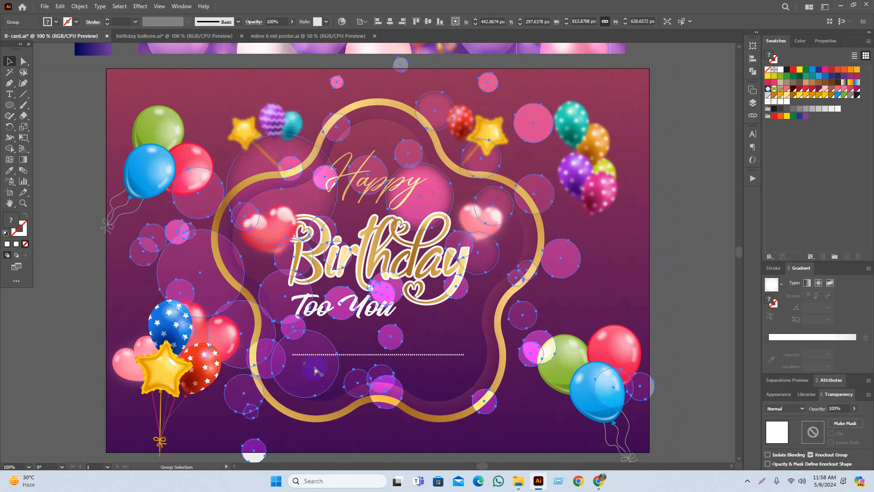
alt+click(316, 370)
click(100, 334)
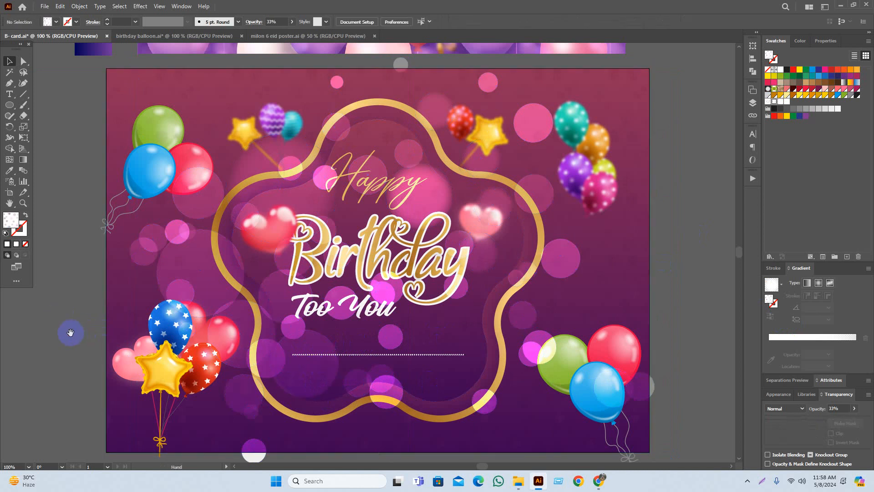
Lower the opacity of the circle group on the card to about 59%.
scroll(313, 335, down, 1)
drag(606, 244, 643, 255)
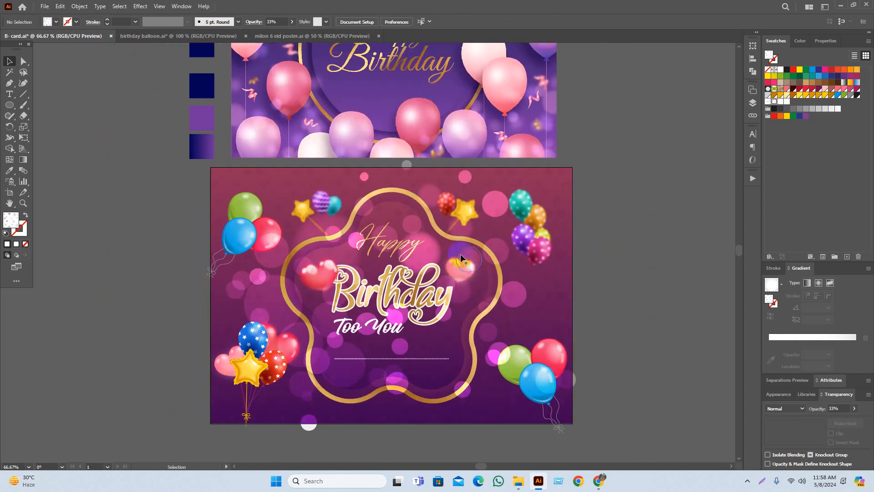
click(435, 251)
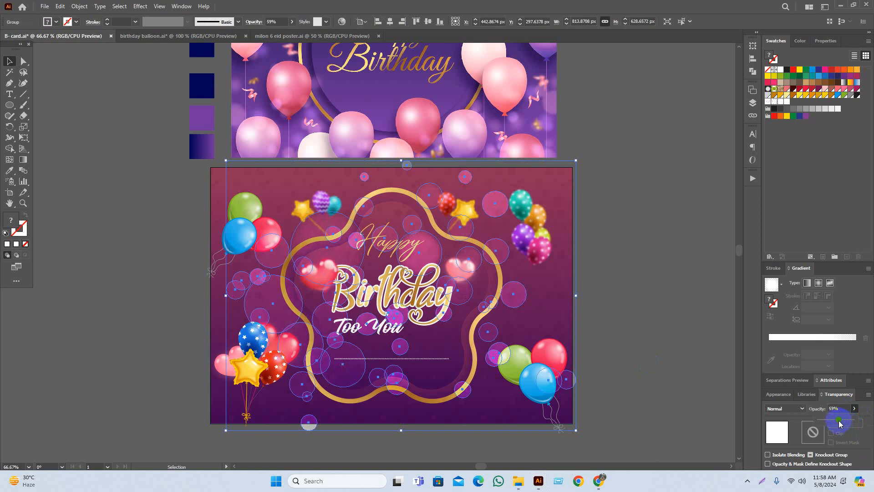
click(658, 337)
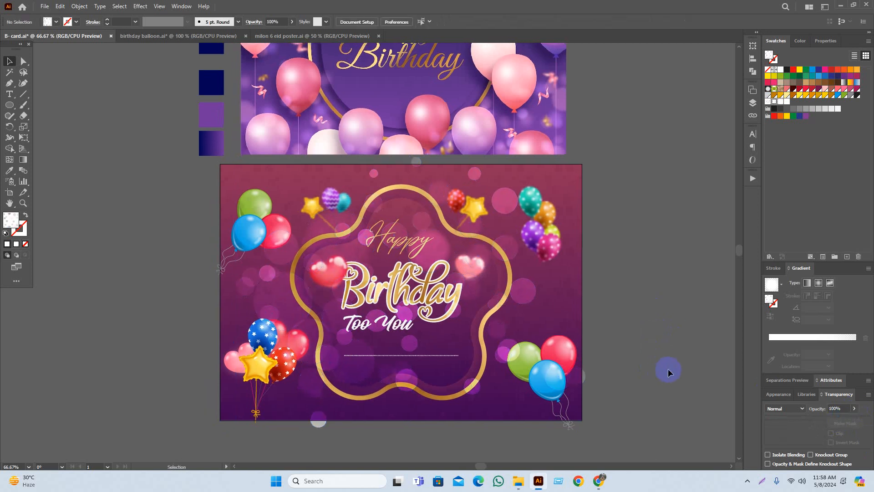
drag(661, 363, 669, 366)
drag(680, 411, 670, 393)
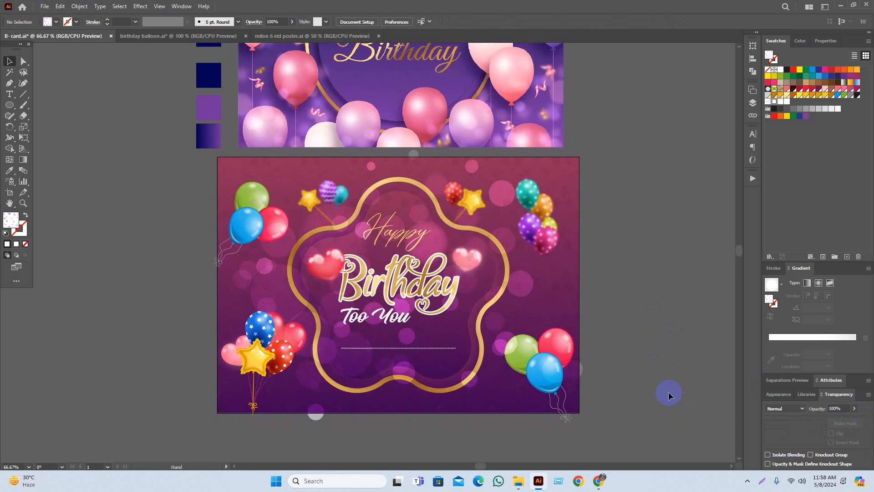
scroll(660, 384, down, 1)
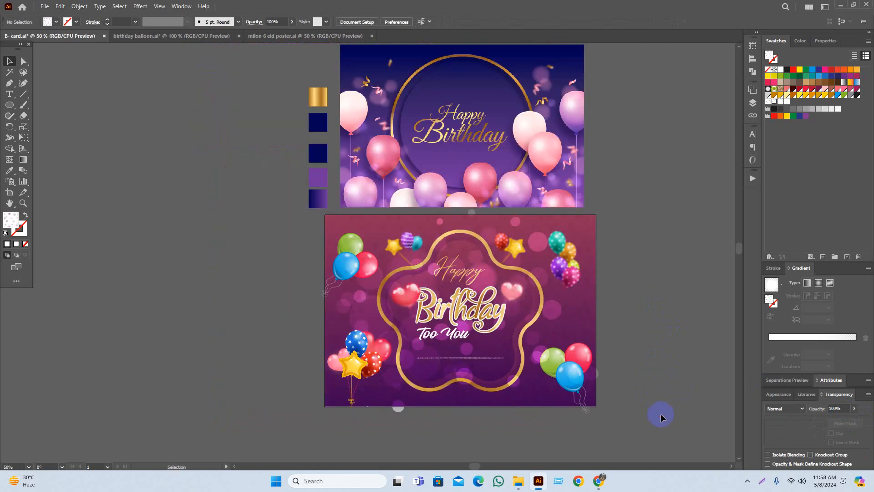
scroll(499, 319, up, 2)
click(497, 312)
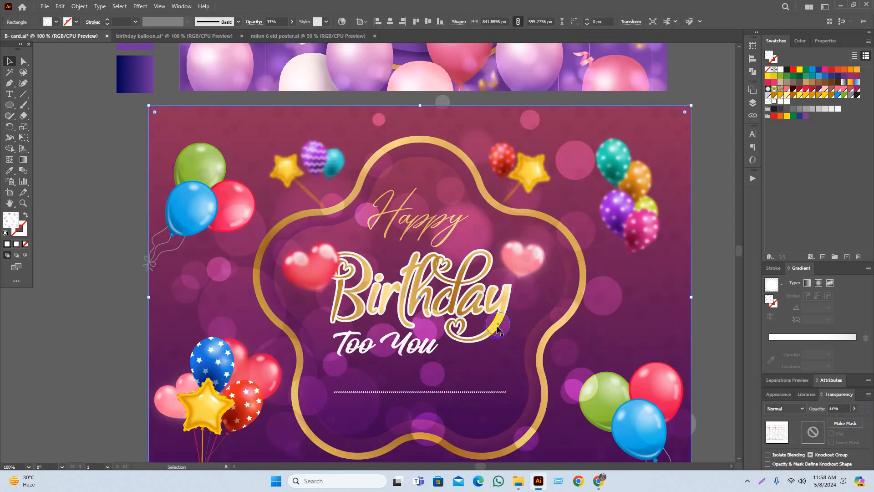
key(a)
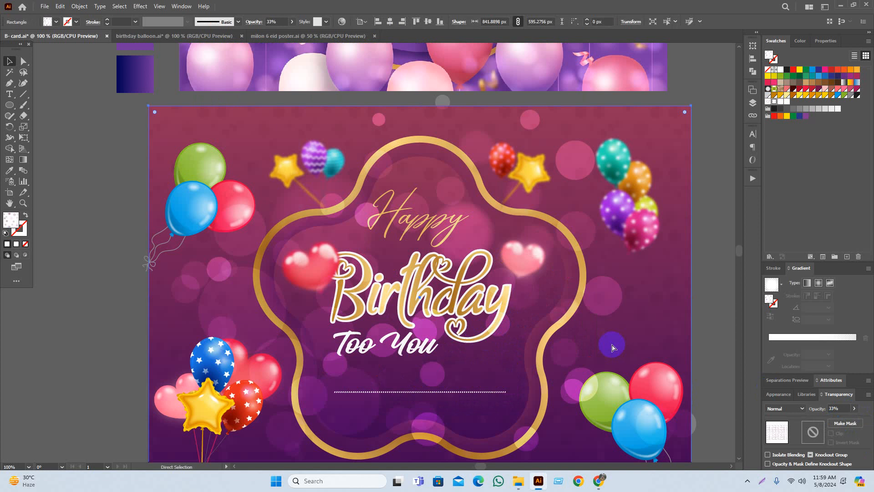
key(v)
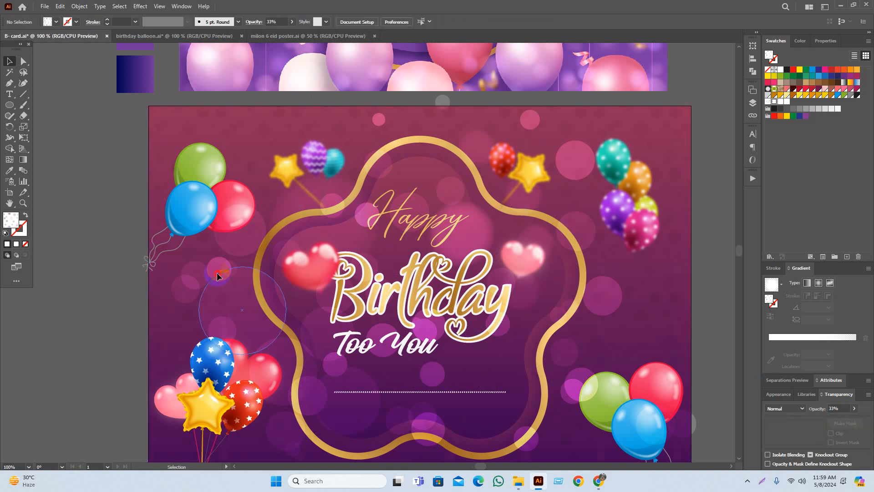
click(226, 279)
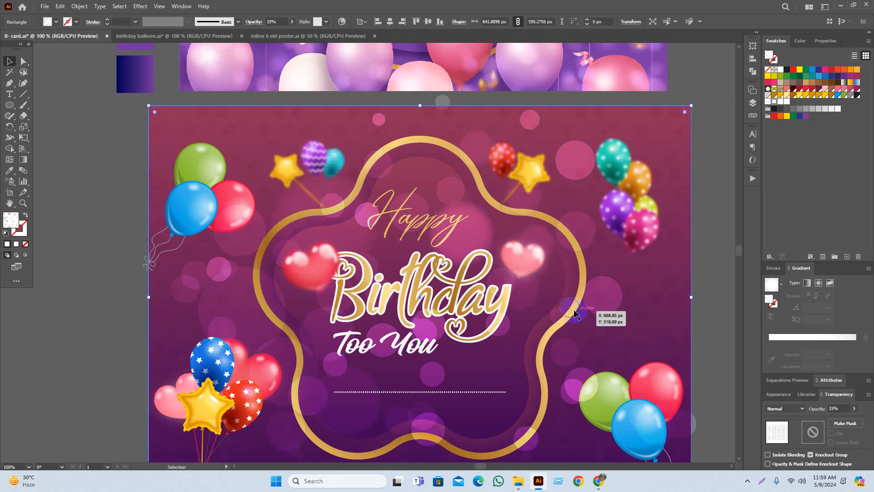
click(560, 320)
click(473, 310)
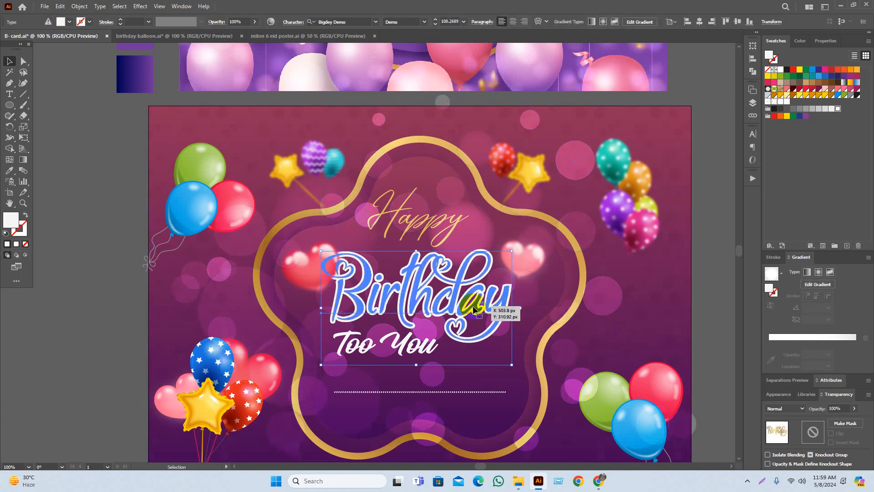
drag(512, 307, 517, 309)
click(713, 312)
drag(715, 324, 640, 384)
Examine the ribbons, confetti and balloons in the purple reference birthday design above the card.
scroll(686, 289, down, 1)
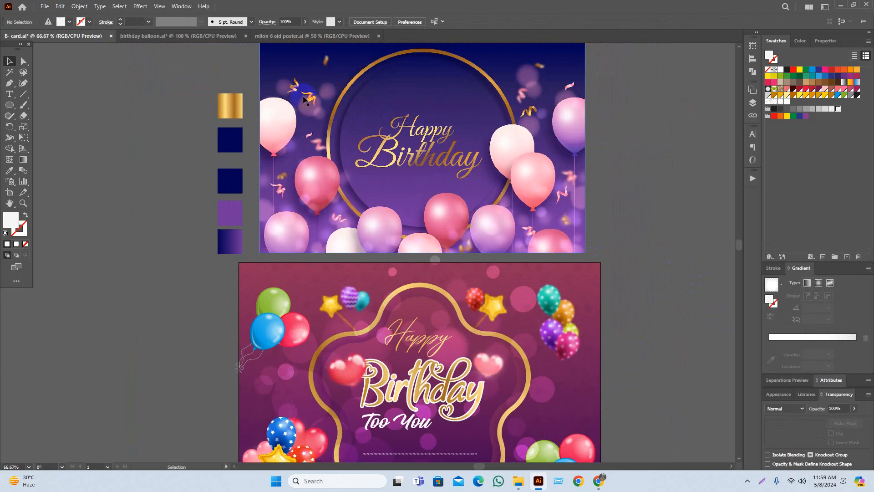
scroll(669, 369, down, 3)
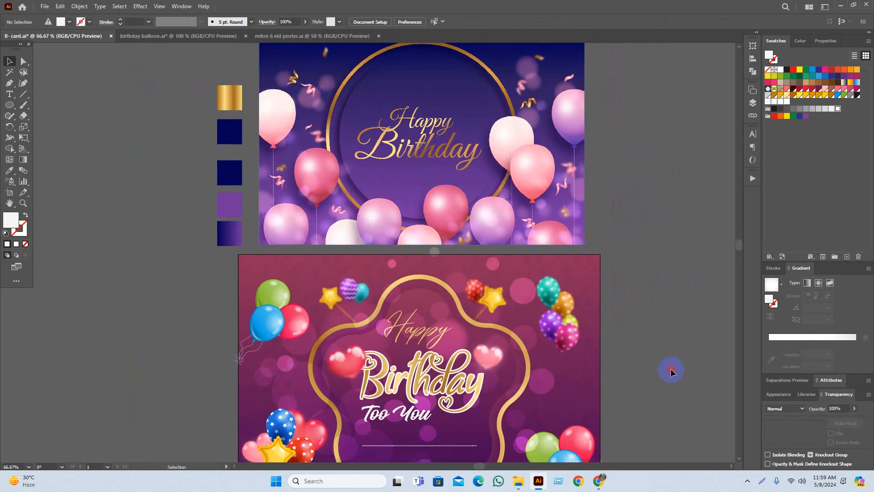
scroll(616, 353, right, 3)
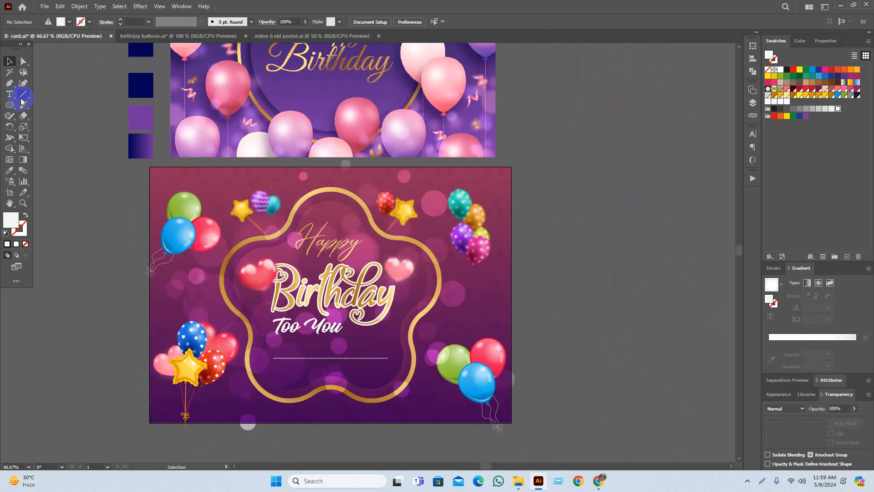
drag(69, 138, 166, 299)
scroll(274, 220, up, 2)
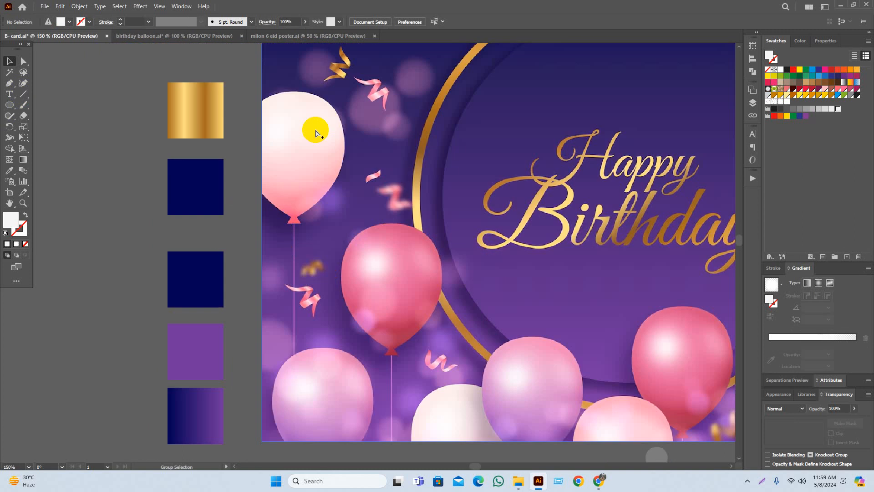
drag(353, 76, 367, 256)
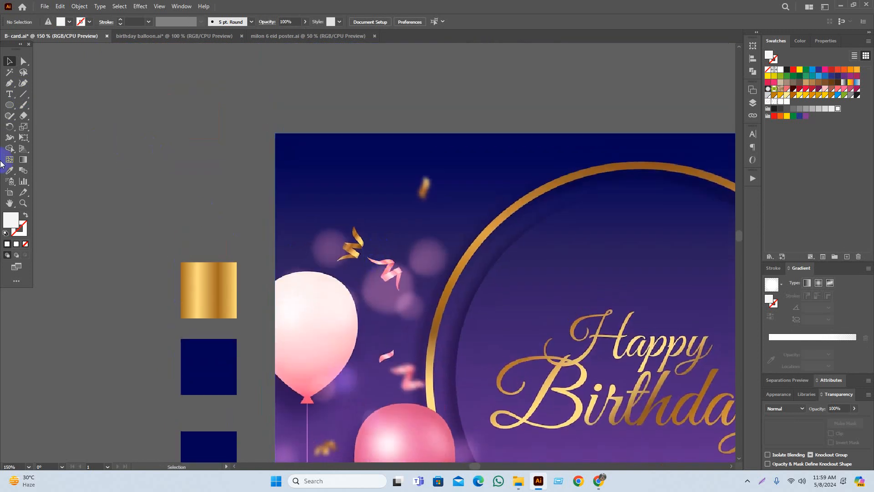
drag(195, 223, 186, 104)
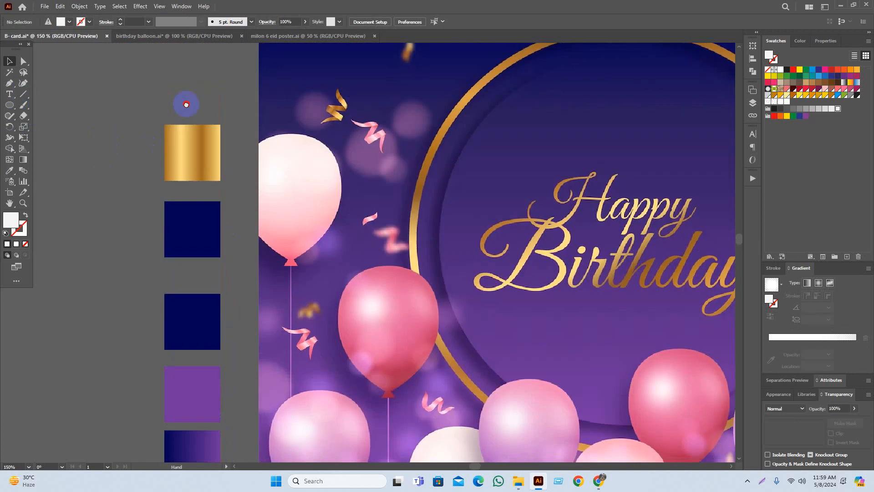
drag(122, 290, 123, 188)
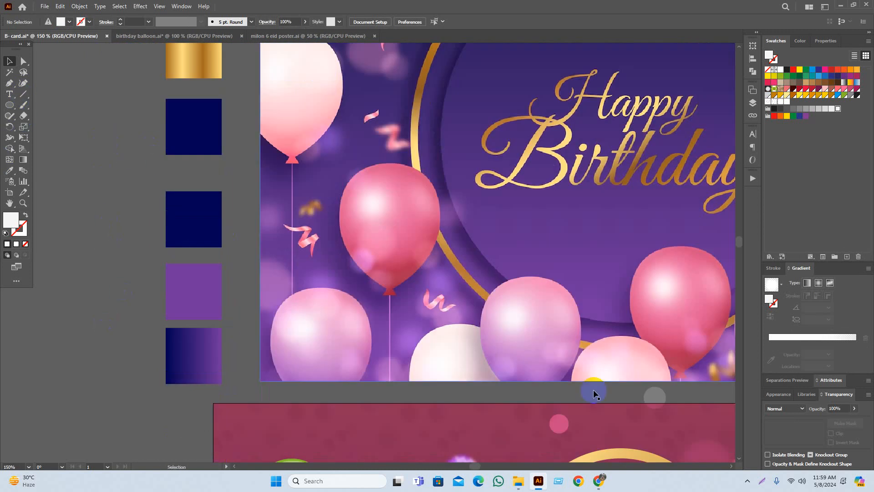
Check the Windows microphone privacy settings and close them again.
click(777, 483)
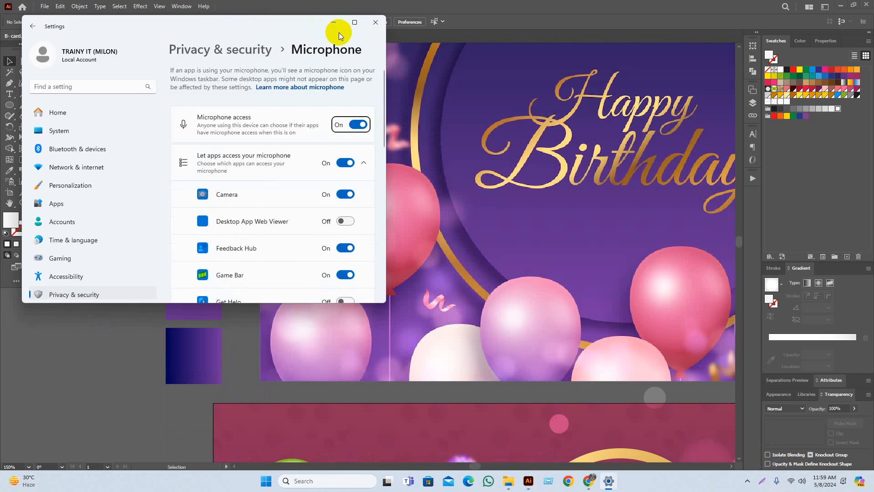
click(369, 29)
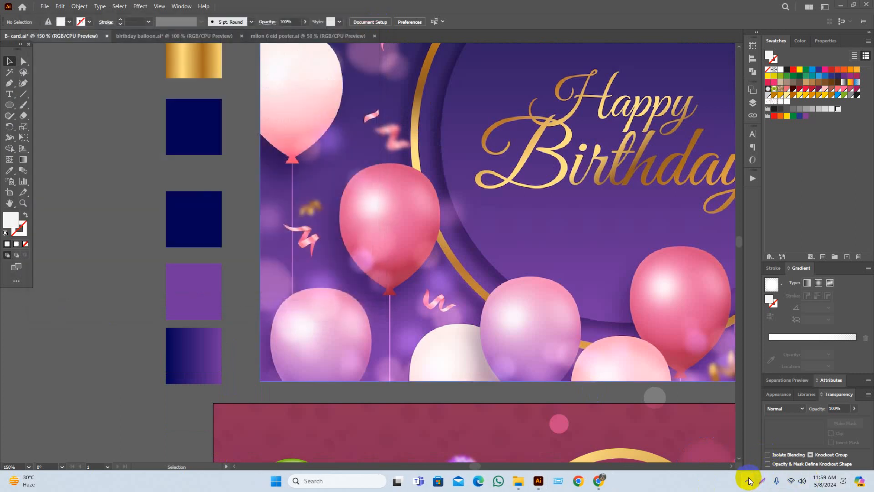
click(749, 481)
Compare the whole birthday card with the purple reference design to judge which decorations it still lacks.
drag(144, 377, 133, 369)
scroll(161, 362, down, 2)
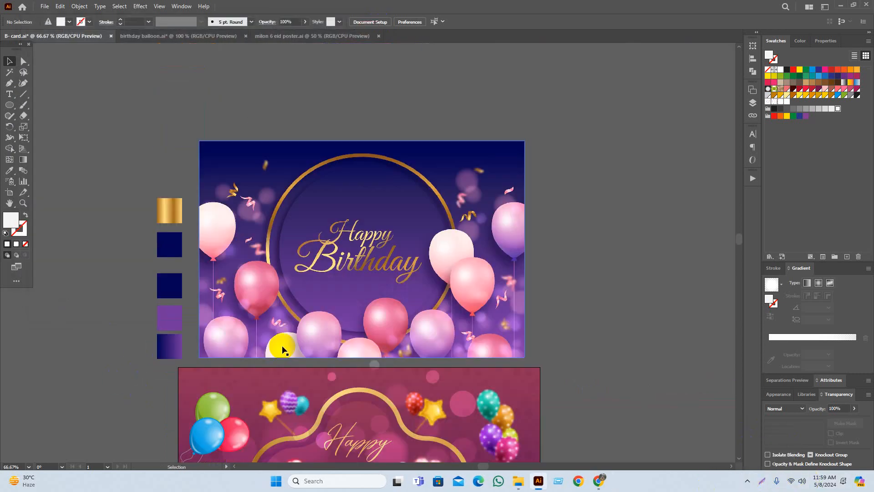
drag(432, 358, 420, 260)
drag(652, 348, 646, 370)
scroll(636, 358, down, 1)
scroll(640, 359, up, 1)
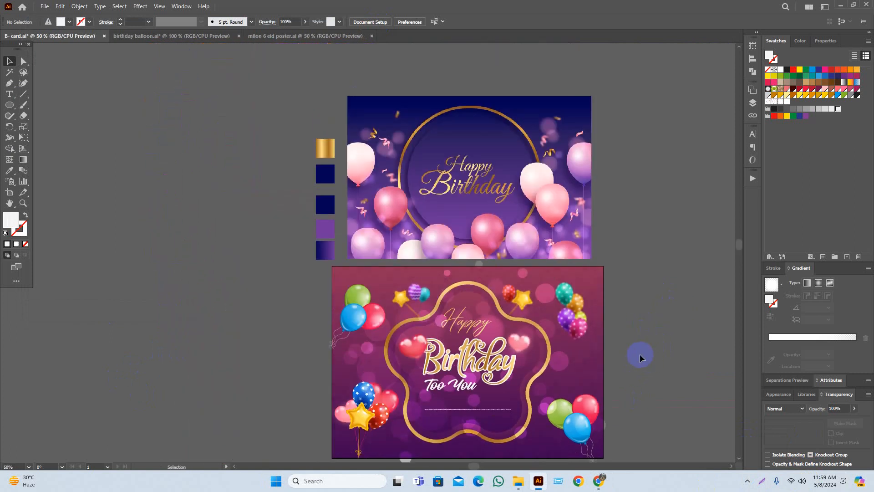
scroll(512, 352, up, 1)
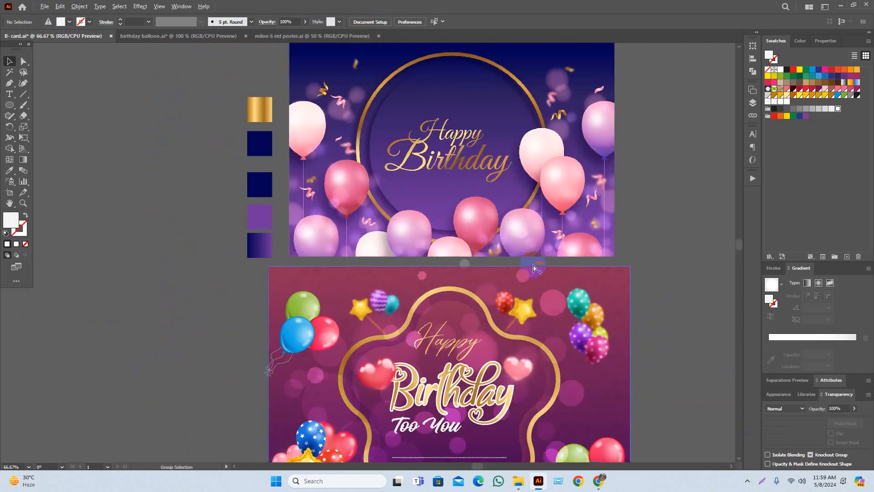
scroll(680, 339, up, 1)
scroll(679, 339, right, 1)
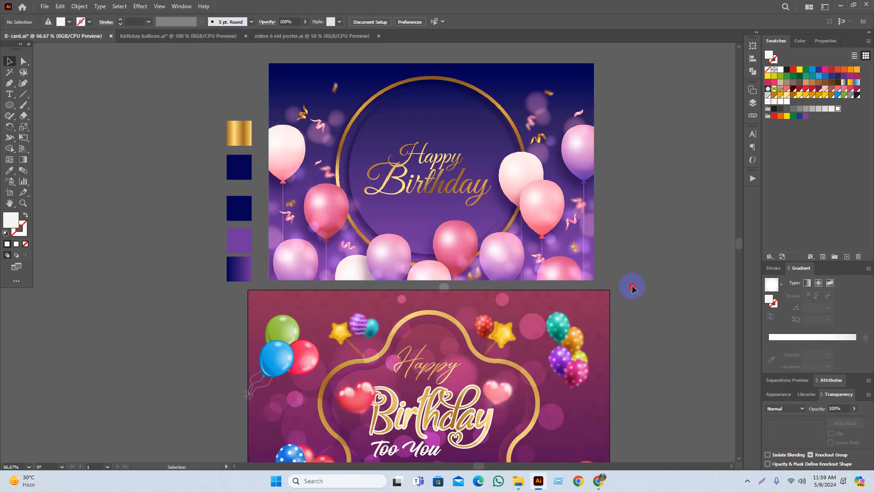
scroll(642, 316, down, 5)
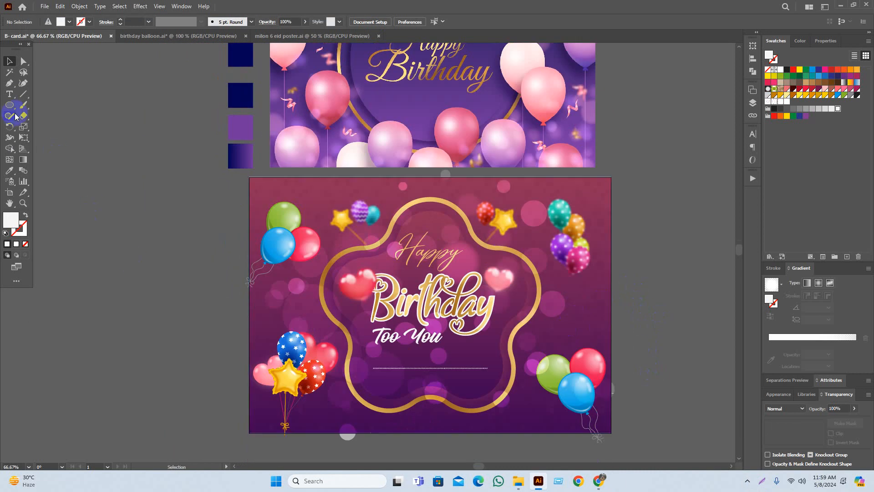
Draw a small five-pointed star about 30 px wide on the empty canvas beside the card's right edge.
click(9, 106)
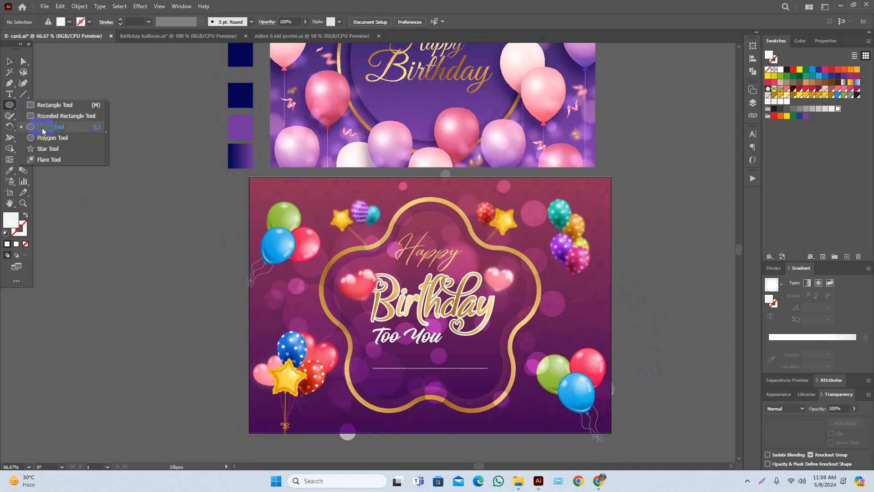
click(48, 149)
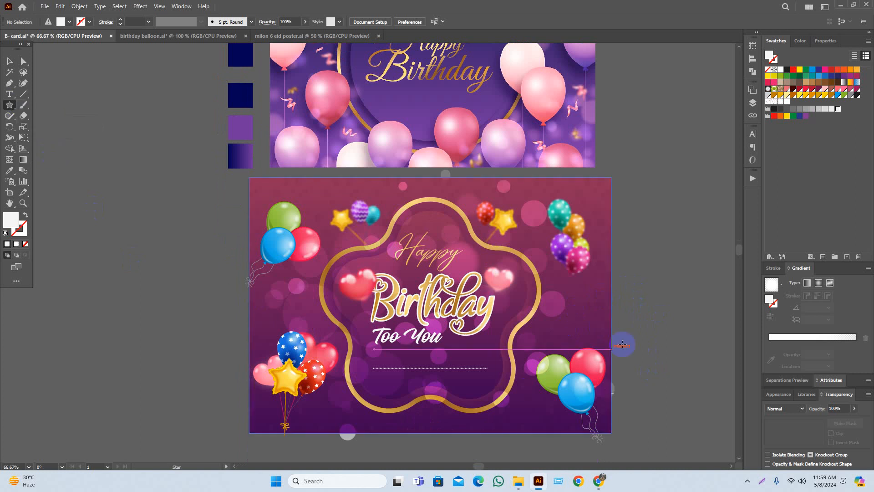
drag(674, 316, 636, 325)
drag(612, 271, 614, 279)
key(v)
click(618, 328)
Fill the star with the gold gradient sampled from the gold square beside the reference design.
scroll(592, 261, up, 2)
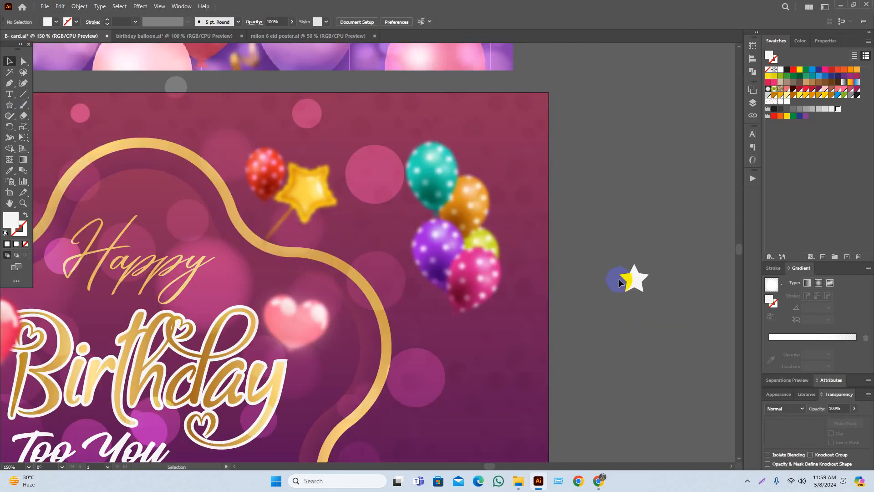
click(631, 285)
key(i)
click(302, 251)
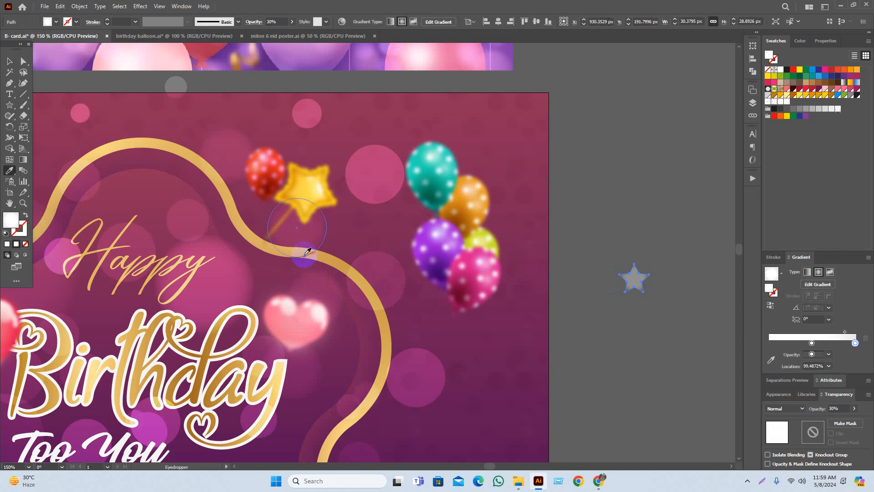
click(325, 262)
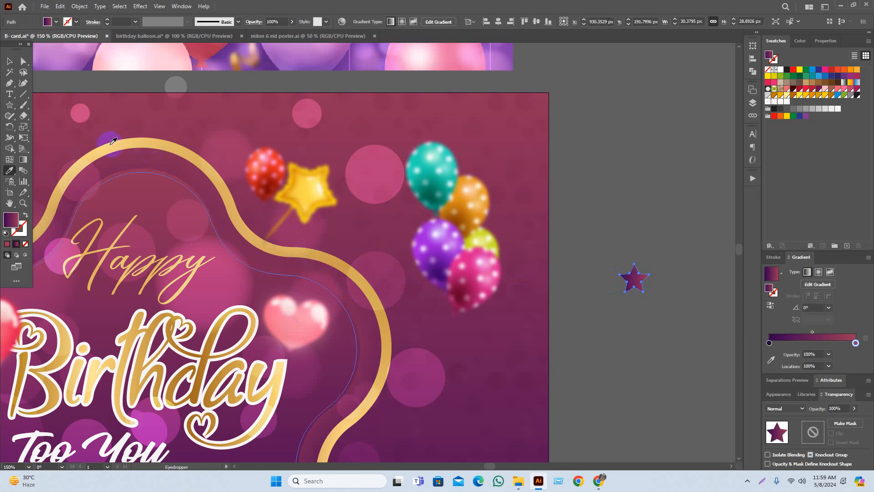
scroll(406, 325, down, 2)
click(98, 62)
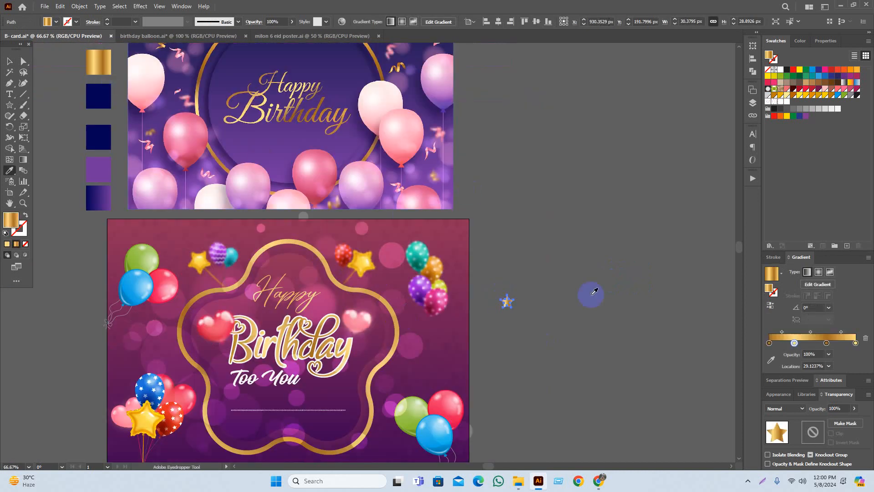
click(624, 377)
Redirect the star's gold gradient diagonally to an angle of about -24° with the Gradient tool.
scroll(523, 303, up, 5)
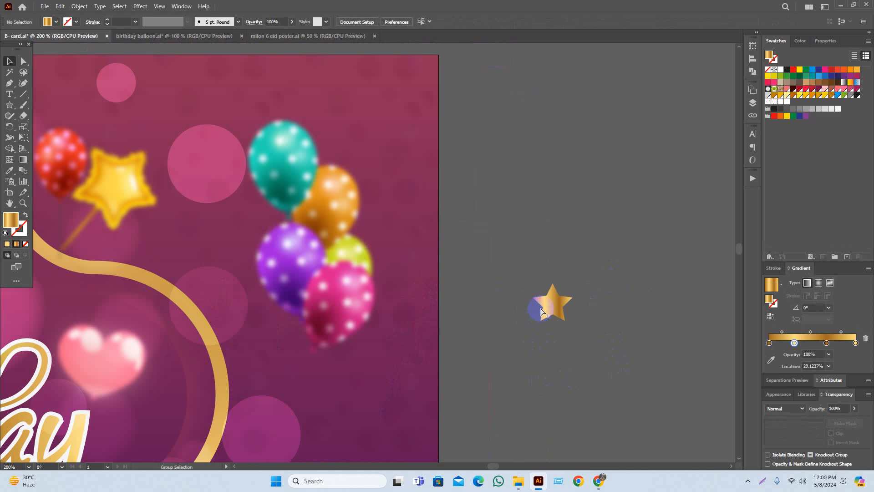
click(560, 308)
key(g)
drag(573, 349, 541, 248)
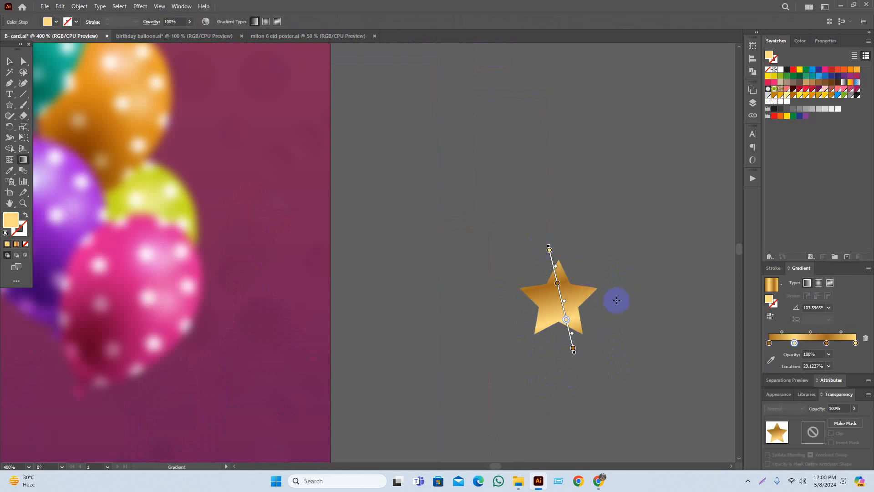
drag(611, 268, 506, 352)
mouse_move(513, 262)
mouse_down()
mouse_move(524, 305)
mouse_move(598, 342)
mouse_up()
drag(504, 289, 616, 309)
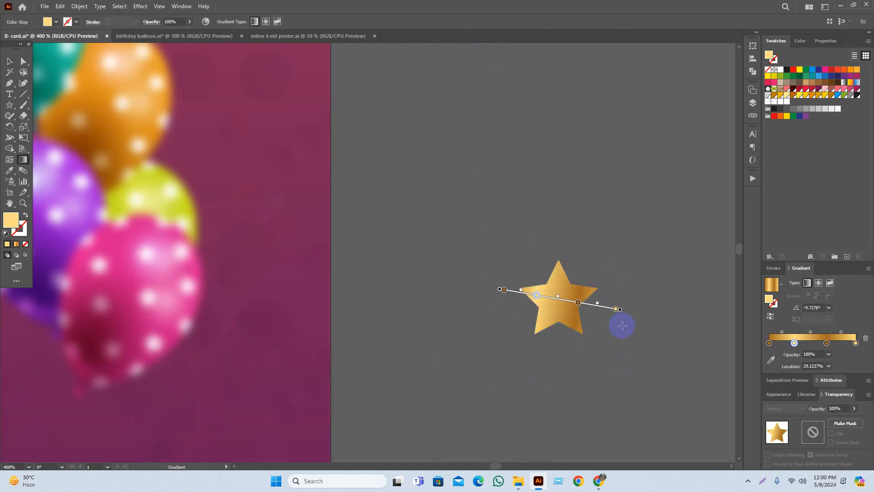
drag(599, 277, 520, 338)
drag(564, 240, 552, 363)
drag(500, 276, 631, 342)
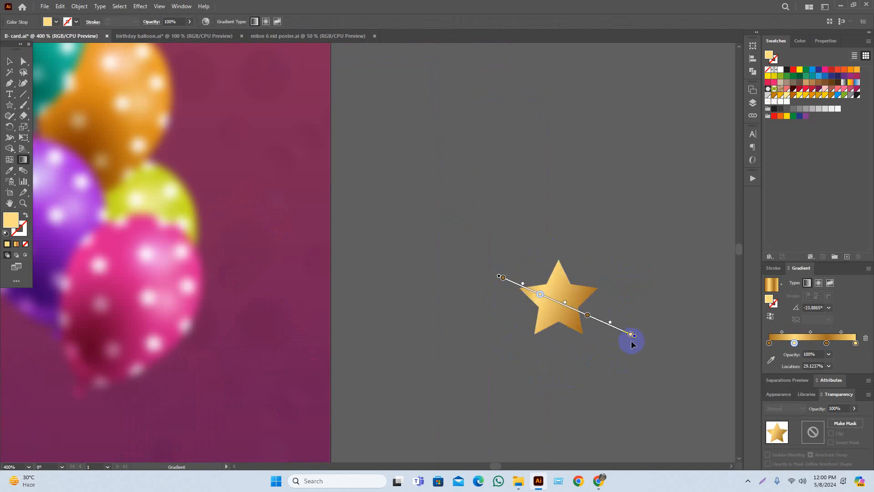
key(v)
Shrink the gold star to about half its size.
scroll(590, 342, up, 2)
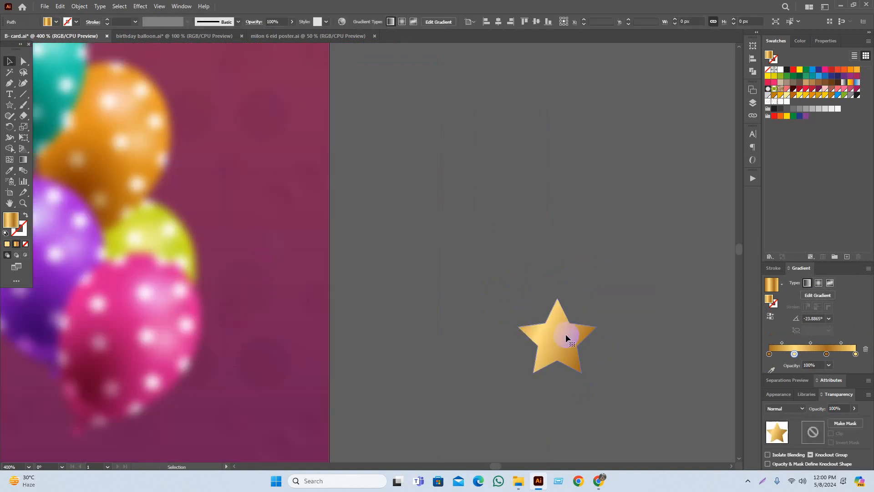
click(611, 381)
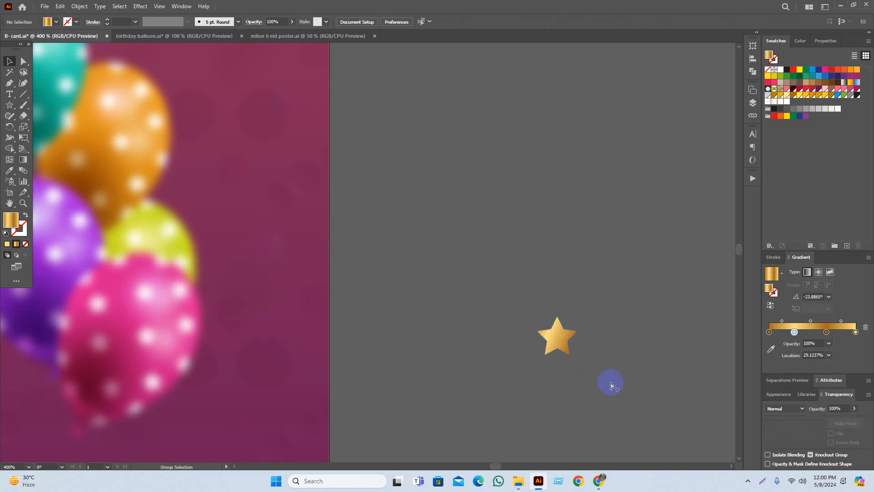
scroll(617, 391, down, 2)
Place copies of the gold star on the card near the corner balloons, along both sides and above the dotted line.
drag(570, 397, 638, 332)
drag(654, 301, 478, 136)
alt+click(619, 258)
scroll(618, 262, down, 3)
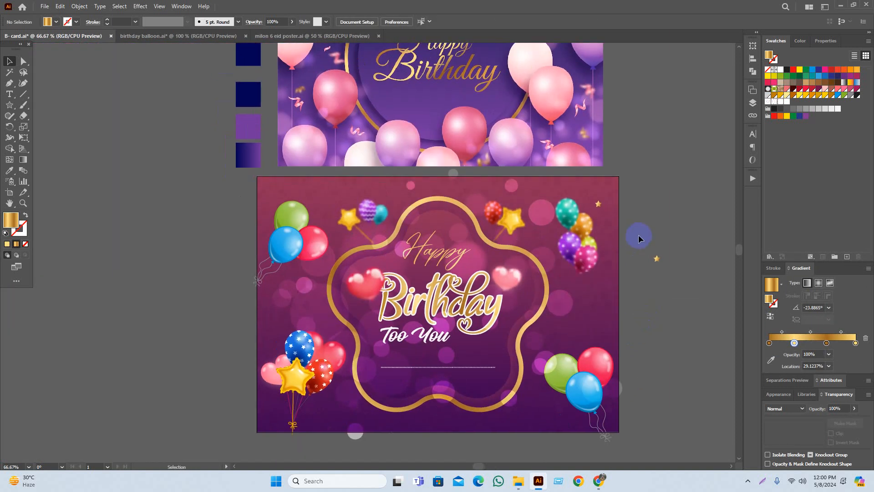
drag(659, 262, 489, 360)
click(650, 349)
scroll(649, 349, left, 1)
click(710, 425)
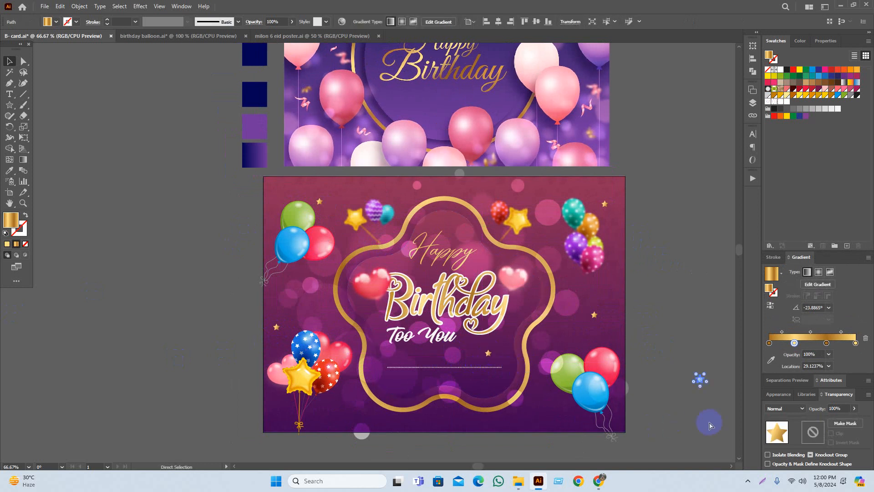
Move the spare gold star above the lower-right balloons and copy stars beside the purple balloons, inside the frame and near the bottom edge.
click(704, 384)
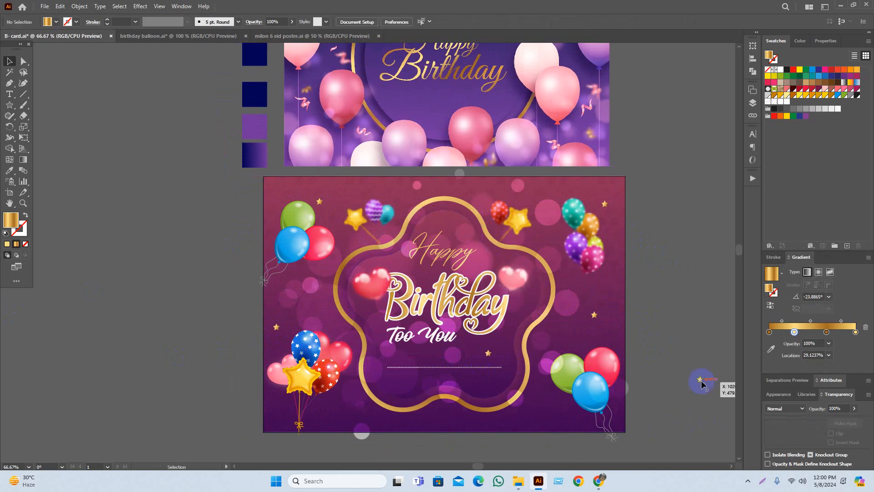
drag(700, 381, 565, 338)
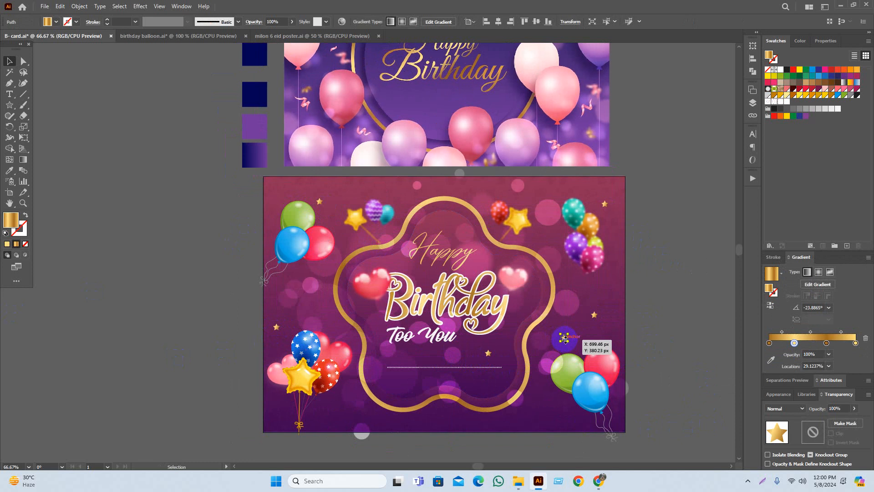
alt+drag(595, 314, 549, 245)
click(665, 343)
drag(666, 343, 628, 328)
alt+drag(559, 300, 511, 392)
click(521, 446)
alt+drag(448, 339, 321, 302)
click(344, 349)
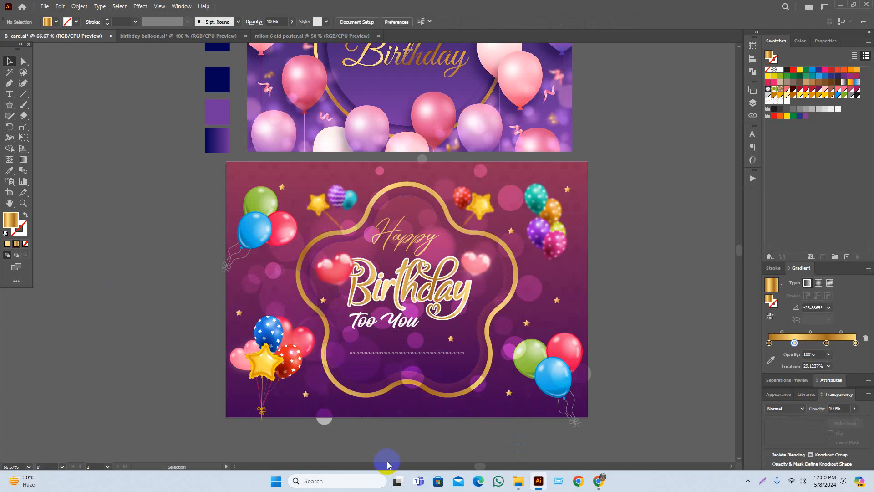
Add more gold star copies along the card's top edge and around the word Happy inside the frame.
drag(439, 445, 436, 415)
alt+drag(485, 303, 554, 314)
alt+drag(380, 230, 468, 211)
alt+scroll(654, 307, down, 3)
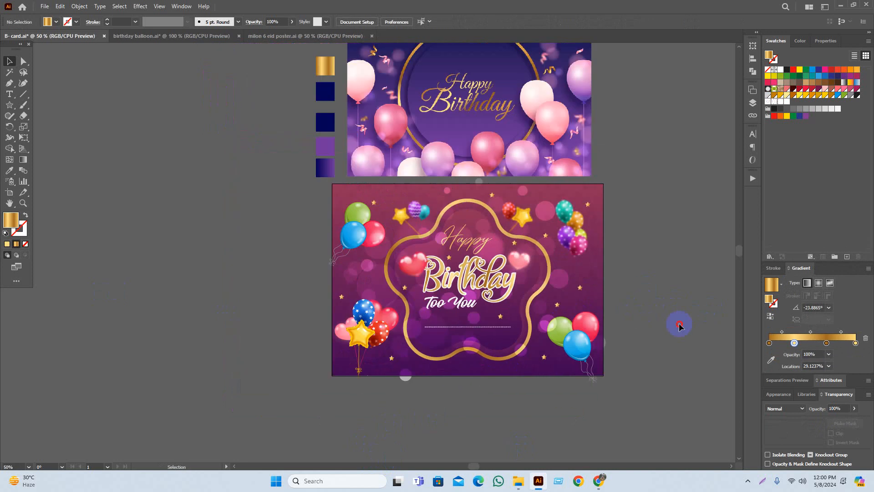
alt+drag(517, 295, 429, 218)
alt+scroll(686, 295, up, 2)
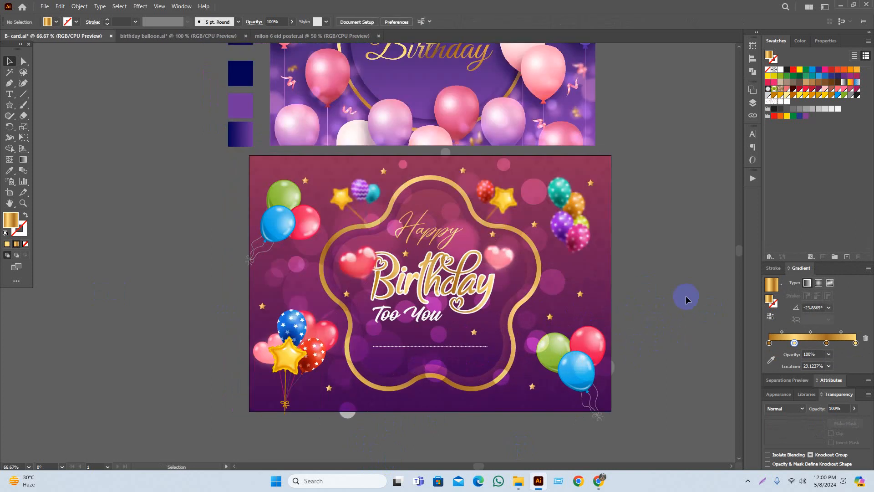
drag(563, 404, 464, 447)
click(461, 454)
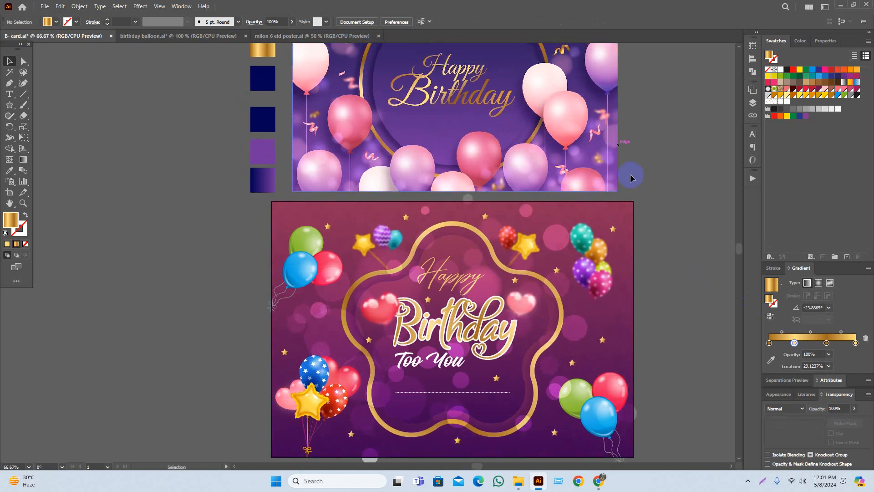
scroll(676, 261, down, 2)
scroll(675, 261, right, 2)
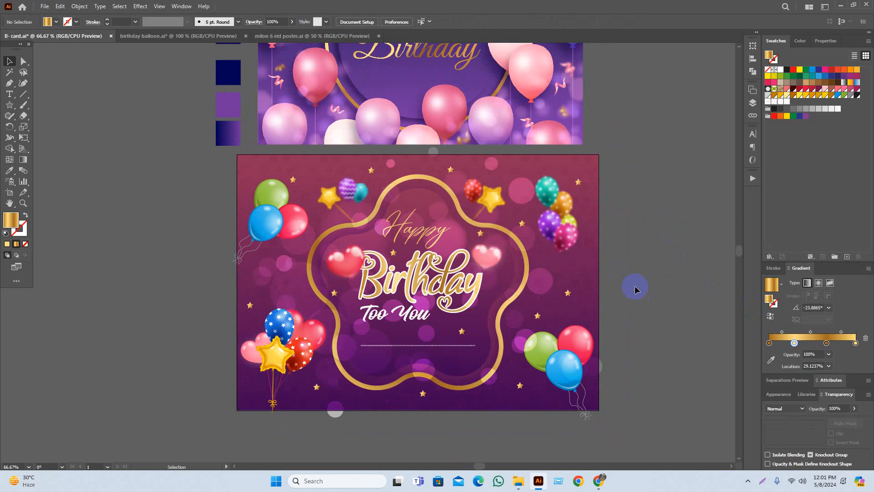
scroll(649, 286, down, 1)
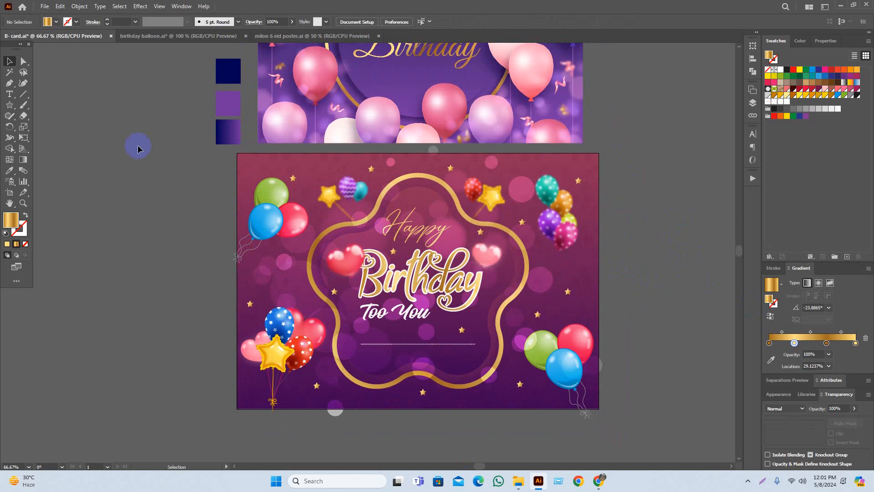
drag(140, 163, 133, 156)
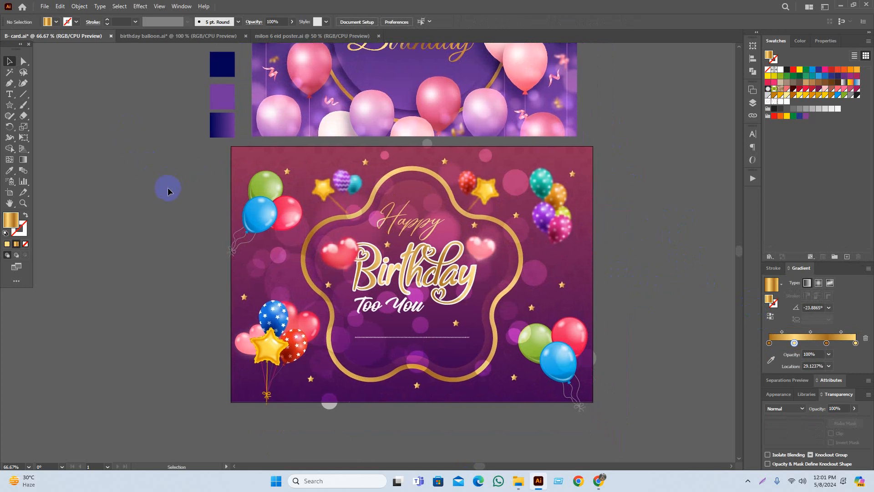
Draw a gold gradient triangle about 48 by 50 px on the empty canvas beside the card with the Star tool.
click(11, 107)
click(45, 149)
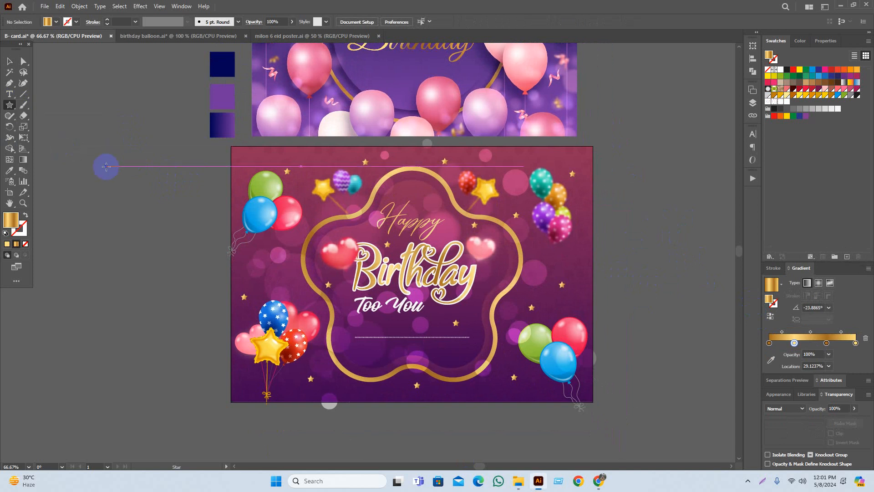
drag(117, 172, 132, 195)
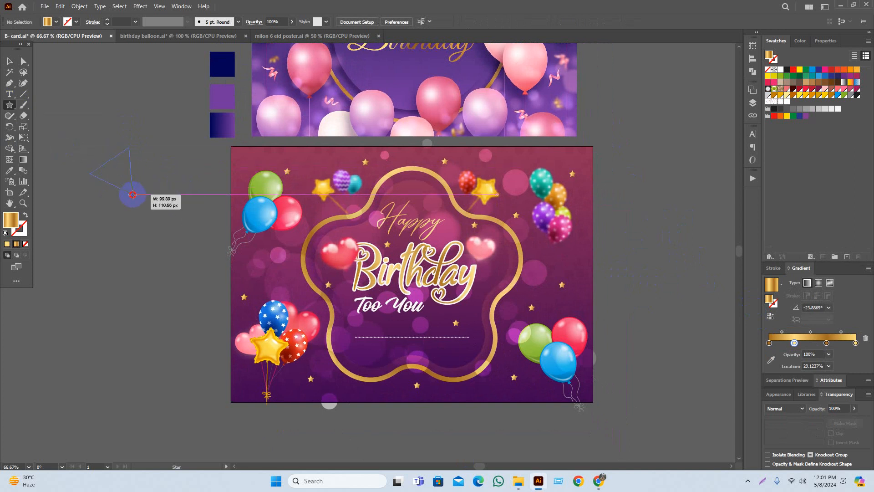
drag(133, 195, 125, 180)
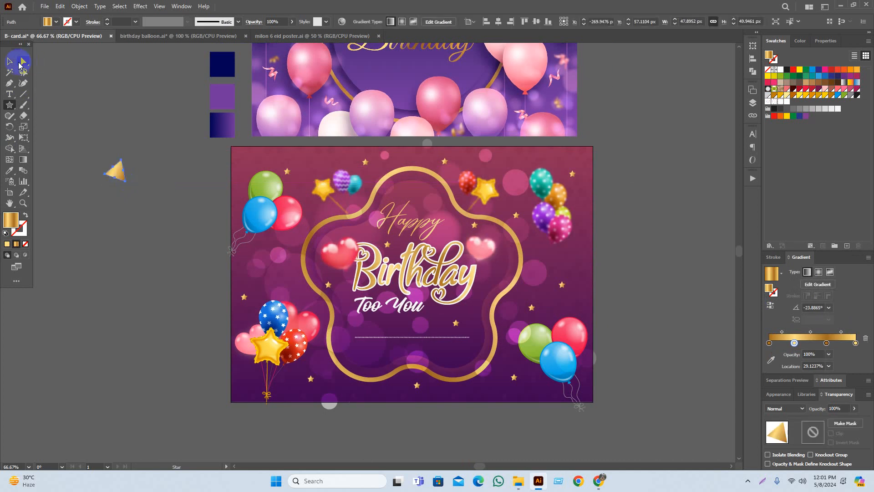
click(10, 61)
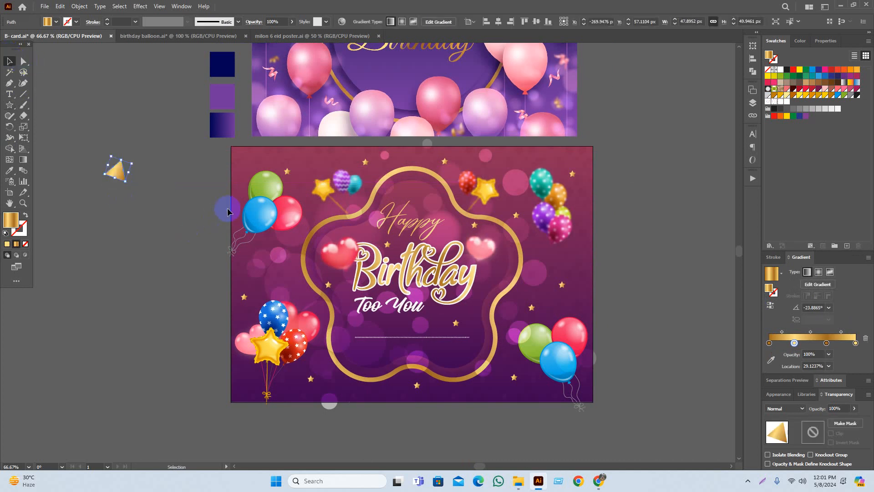
Recolour the triangle with the pale yellow, 51% opacity appearance sampled from the large gold star balloon.
key(i)
click(314, 322)
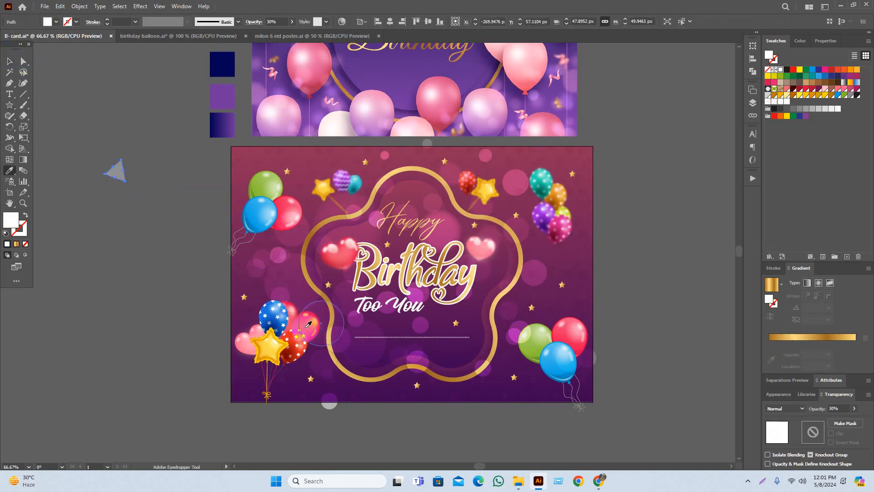
click(260, 183)
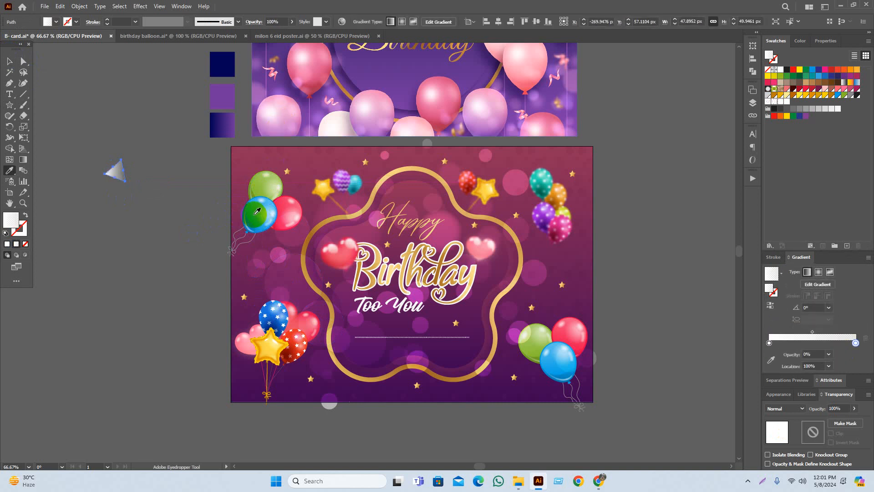
click(271, 347)
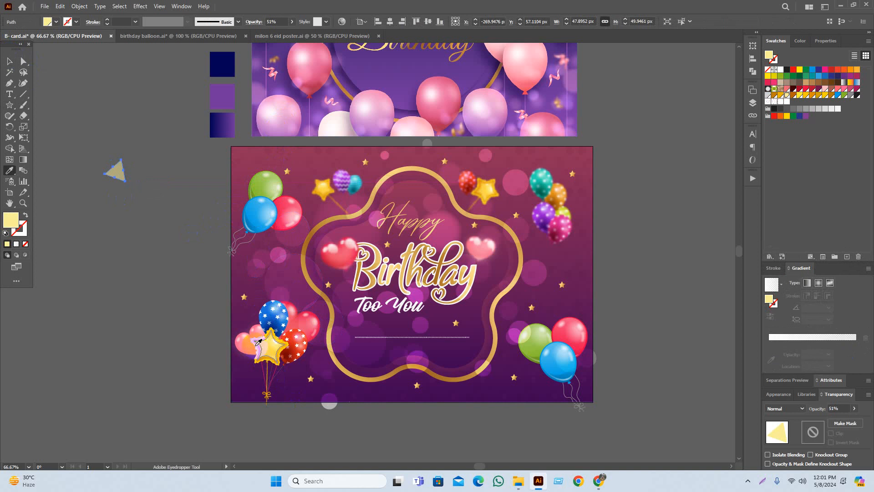
key(v)
click(155, 299)
Shrink the pale yellow triangle to about 15 px wide and place it beside the upper-left gold star balloon.
drag(155, 299, 170, 314)
scroll(120, 197, up, 1)
click(136, 184)
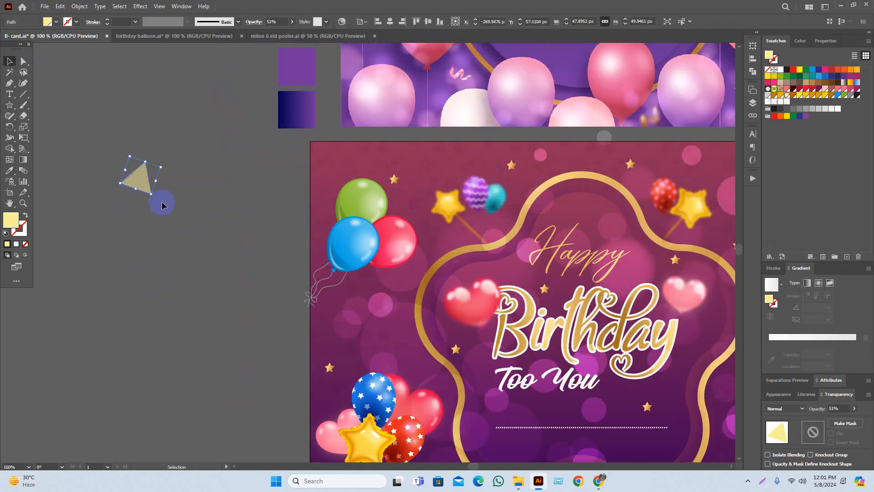
drag(153, 198, 437, 191)
click(150, 223)
Move the small triangle below the upper-left star balloon and copy it inside the frame's top and below the dotted line.
drag(219, 261, 147, 261)
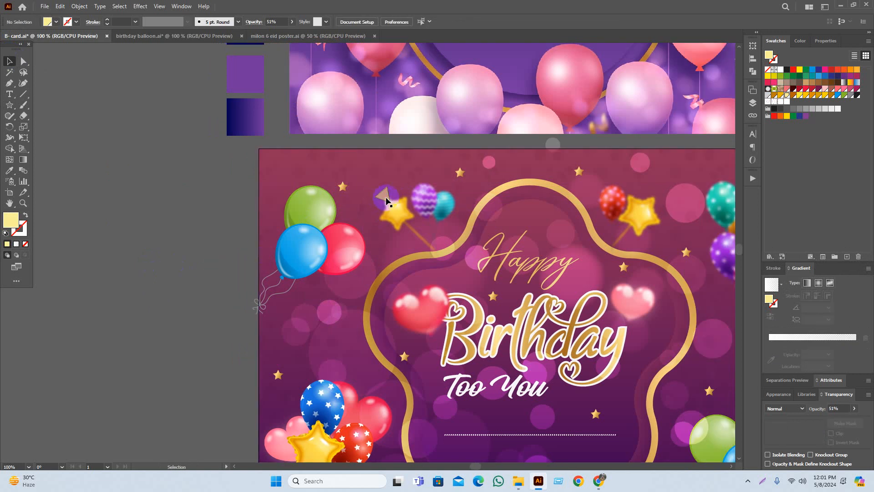
click(385, 197)
drag(391, 202, 532, 193)
click(175, 206)
click(140, 293)
drag(573, 181, 521, 388)
drag(556, 404, 433, 273)
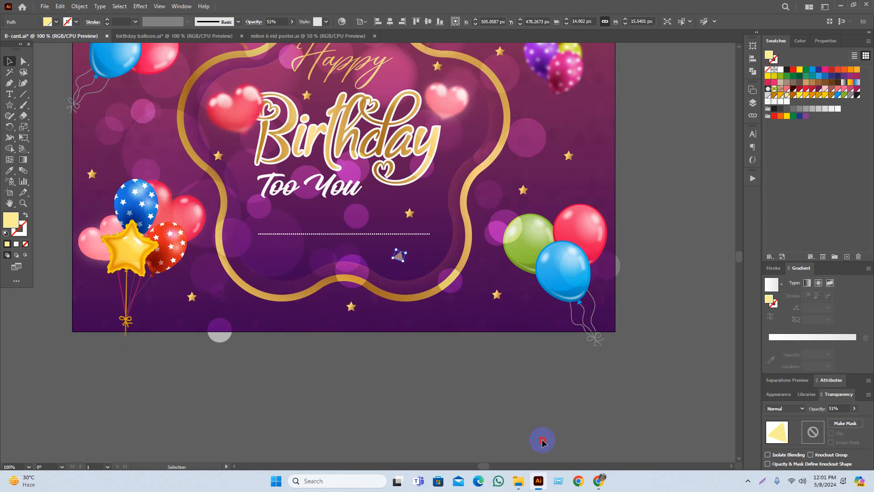
Copy the small triangle above the lower-right balloons and to the right of the word Birthday.
drag(399, 256, 688, 281)
click(658, 226)
drag(597, 253, 477, 208)
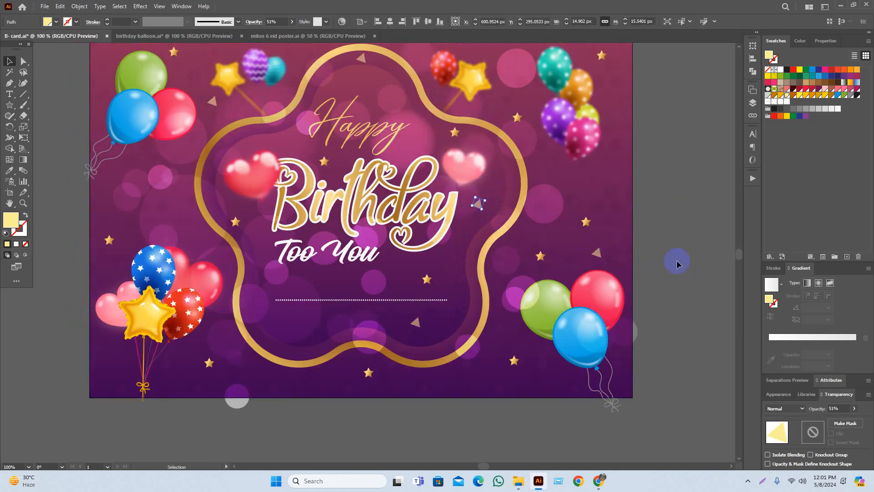
click(586, 295)
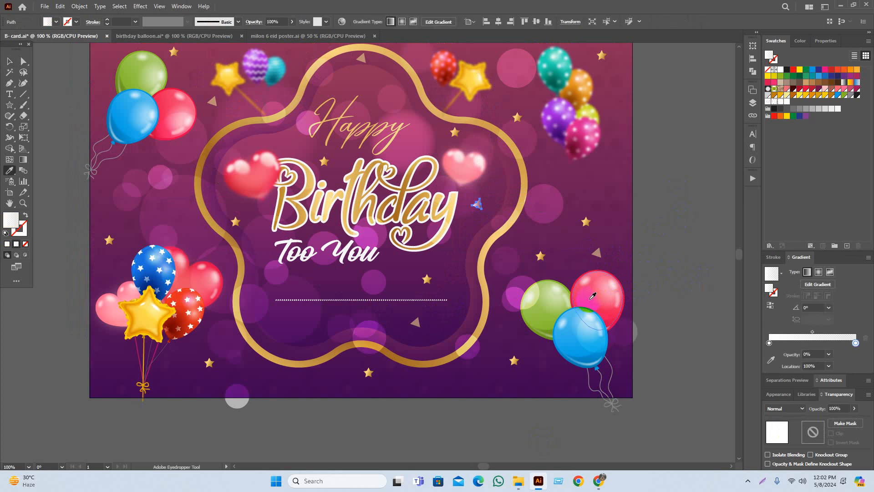
key(v)
click(697, 263)
Fill the triangle beside the word Birthday with the solid red sampled from the rim of the lower-right red balloon.
scroll(592, 235, up, 2)
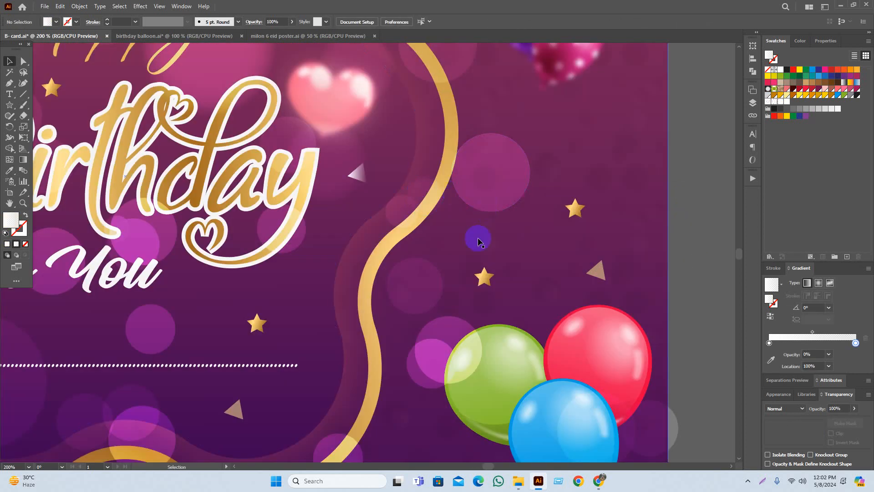
click(357, 173)
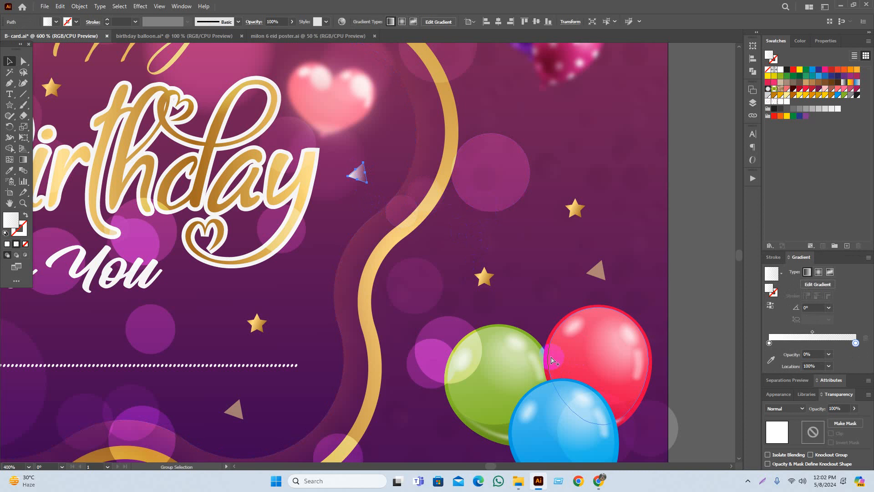
scroll(553, 361, up, 1)
click(530, 328)
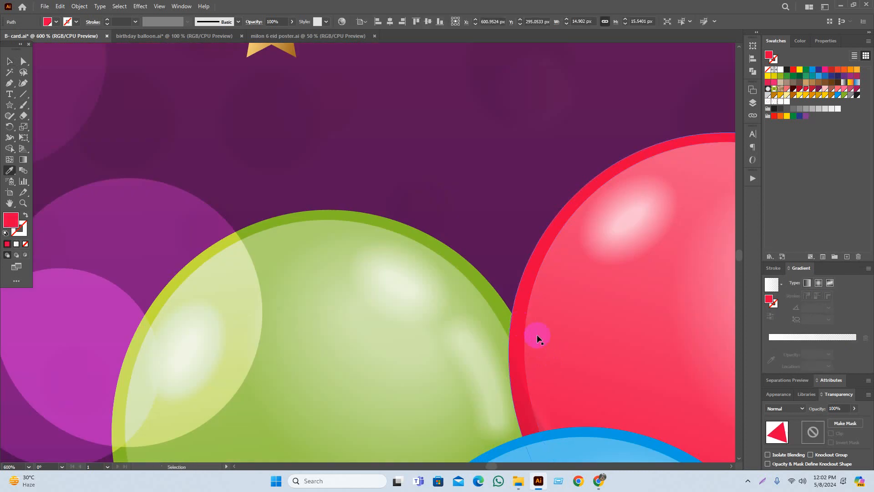
key(ctrl+0)
key(v)
click(633, 370)
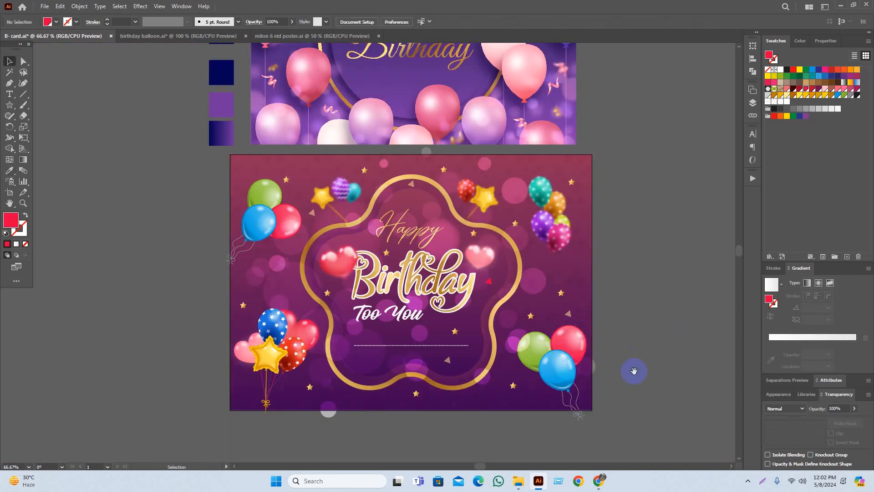
Match the triangle above the lower-right balloons to the red triangle beside the word Birthday.
drag(634, 370, 648, 360)
scroll(488, 336, up, 1)
click(510, 239)
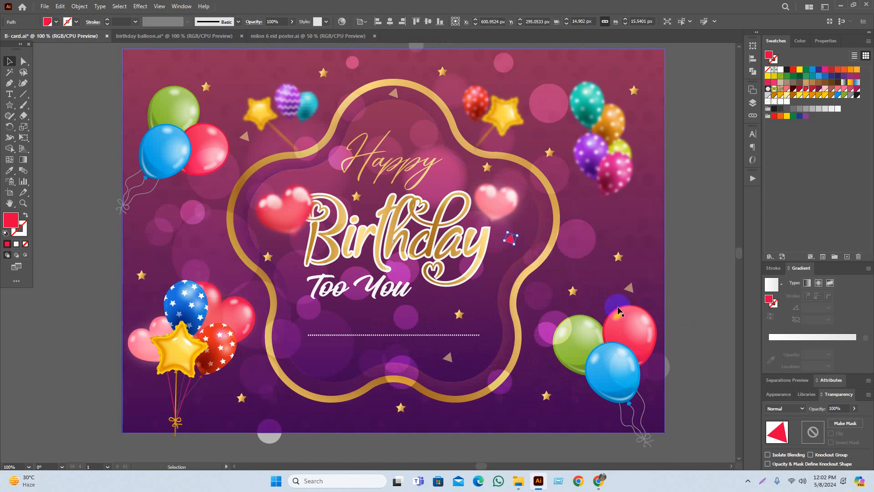
click(629, 289)
key(i)
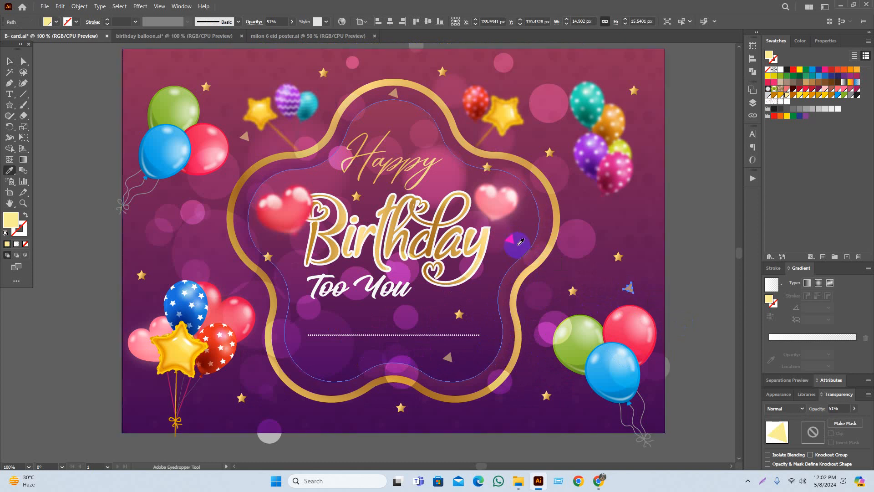
click(510, 239)
key(v)
click(676, 306)
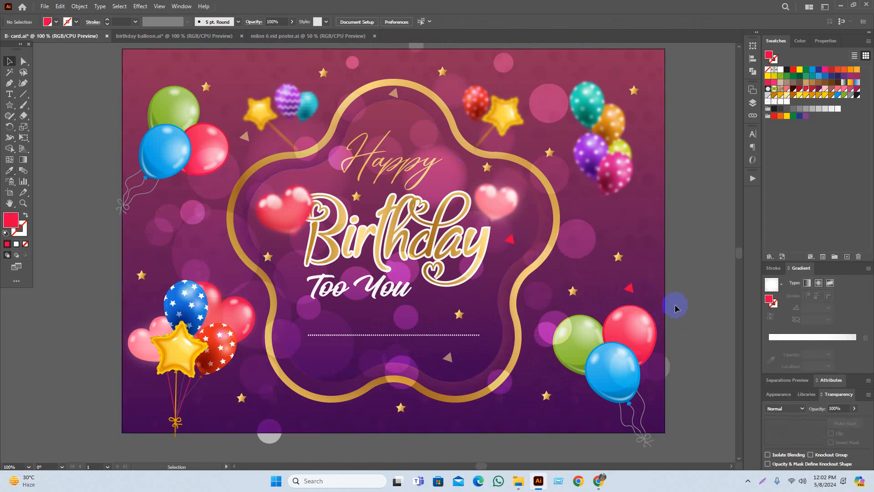
Place copies of the red triangle above the upper-right balloons and above the blurred star balloon near the card's upper-left corner.
drag(676, 307, 678, 295)
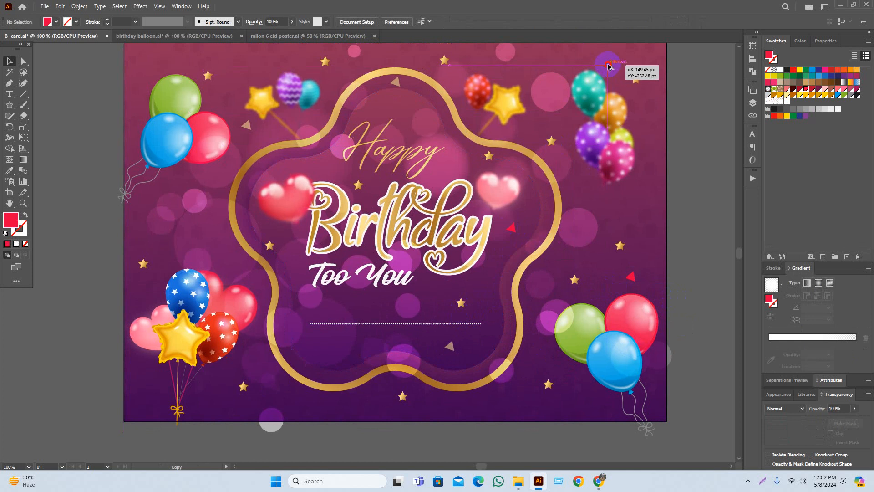
drag(611, 66, 275, 54)
click(34, 306)
scroll(394, 274, down, 1)
drag(297, 132, 296, 147)
click(596, 249)
drag(622, 310, 632, 290)
drag(464, 407, 523, 401)
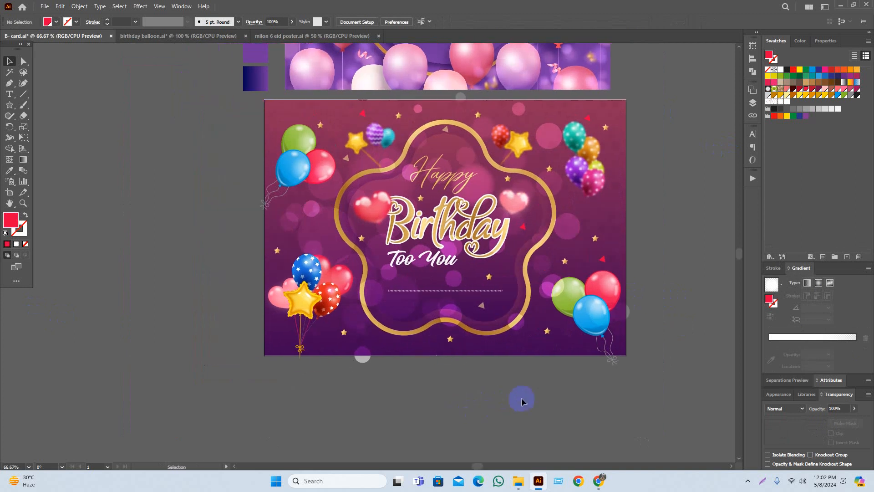
Copy the red triangle below the start of the dotted line and rotate the copy so it points down.
scroll(438, 340, up, 1)
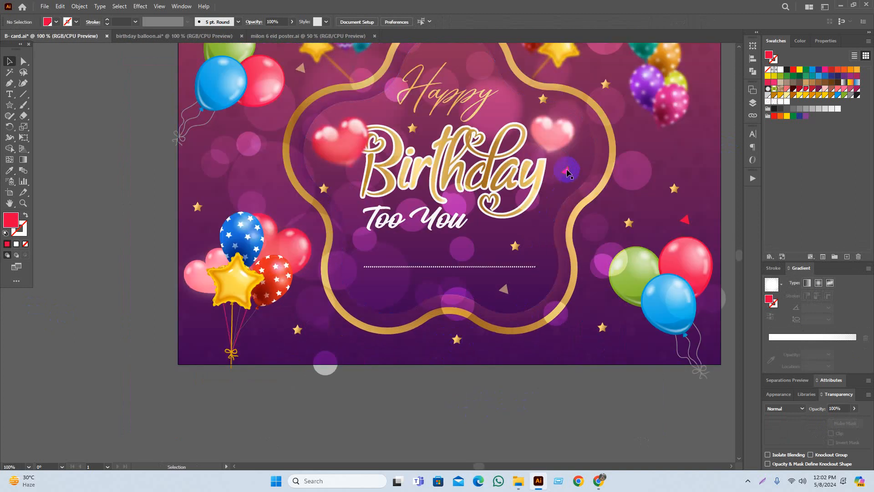
drag(566, 171, 385, 288)
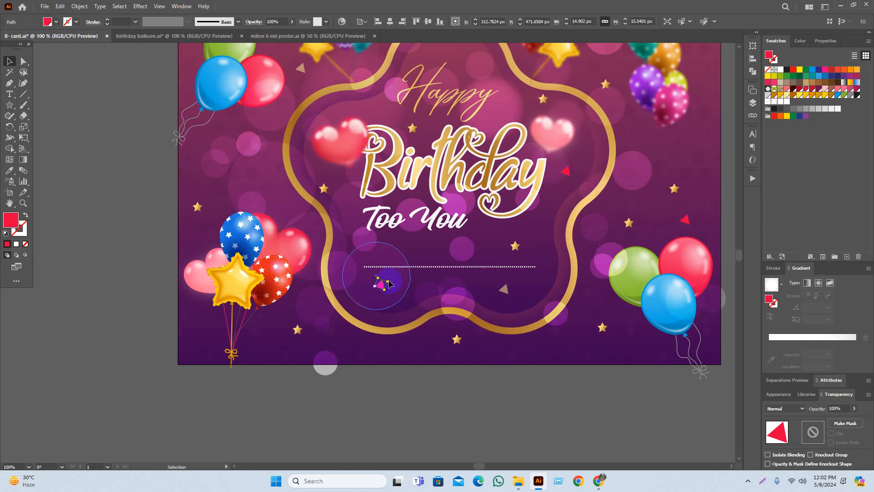
scroll(395, 288, up, 1)
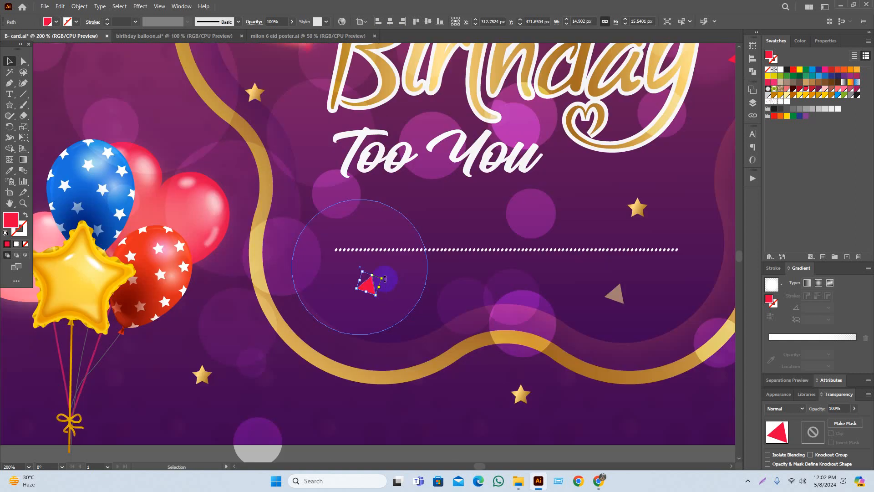
drag(385, 279, 309, 346)
scroll(460, 291, down, 2)
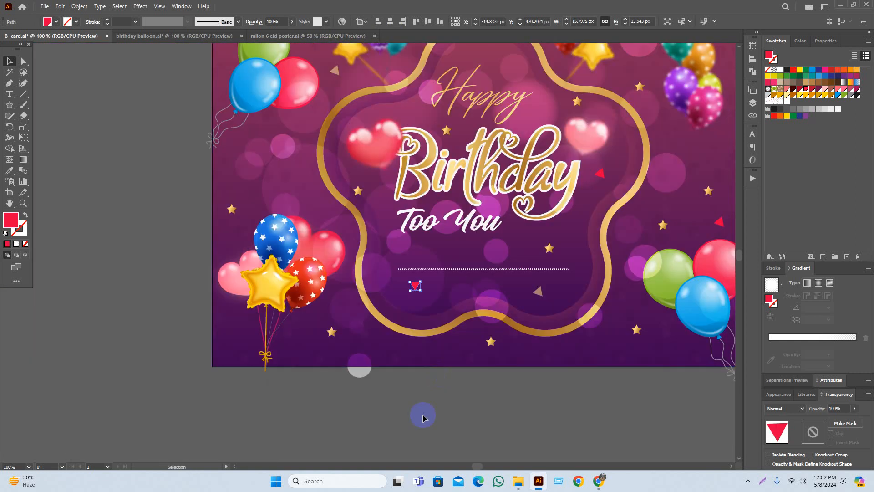
click(424, 416)
drag(464, 413, 437, 421)
Try to recolour the red triangle below the dotted line with colours sampled from the balloons on the card.
click(389, 297)
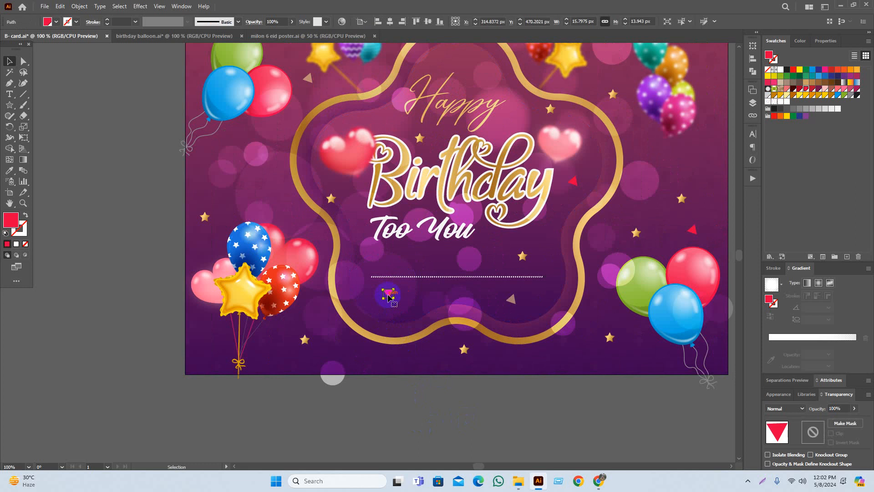
key(i)
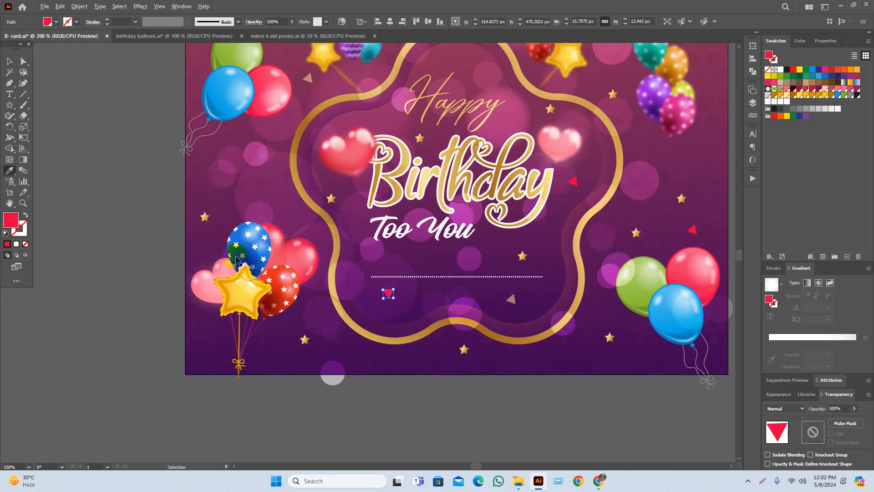
scroll(236, 260, up, 3)
click(182, 179)
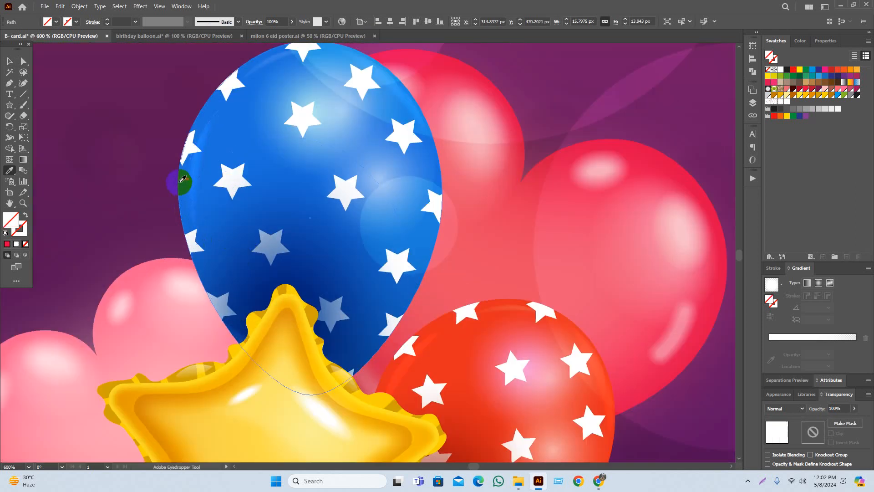
scroll(326, 352, down, 3)
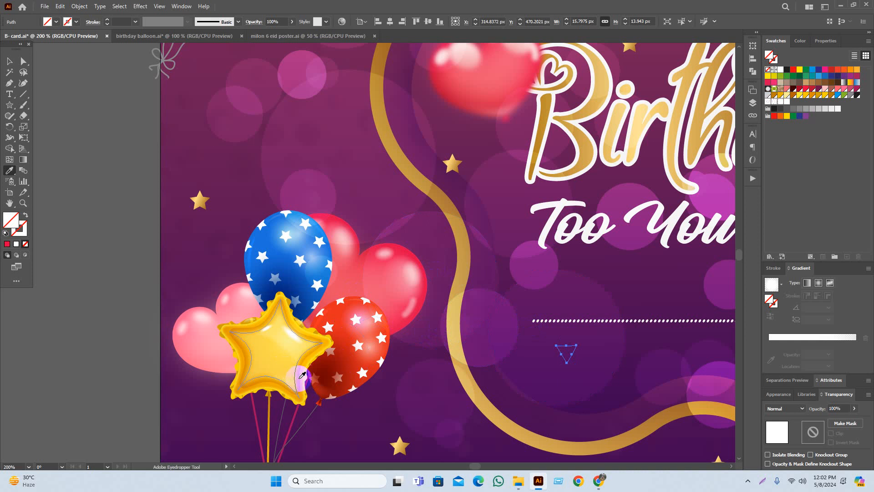
click(302, 375)
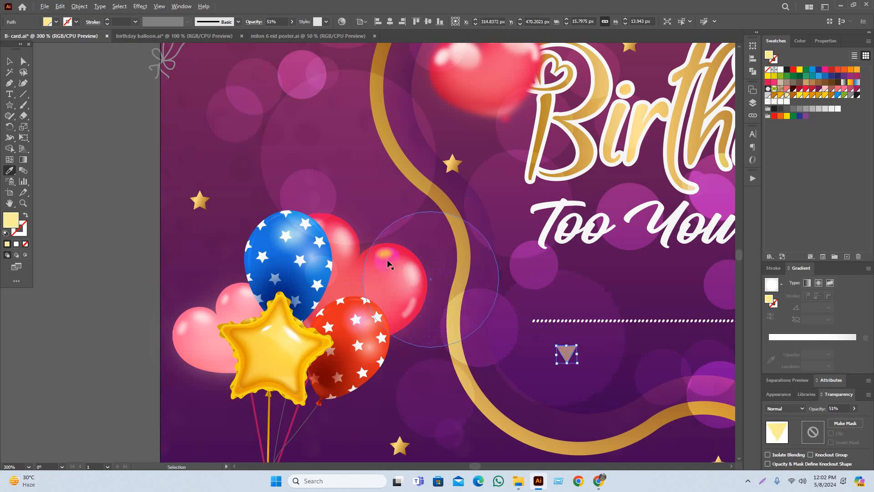
scroll(392, 245, up, 2)
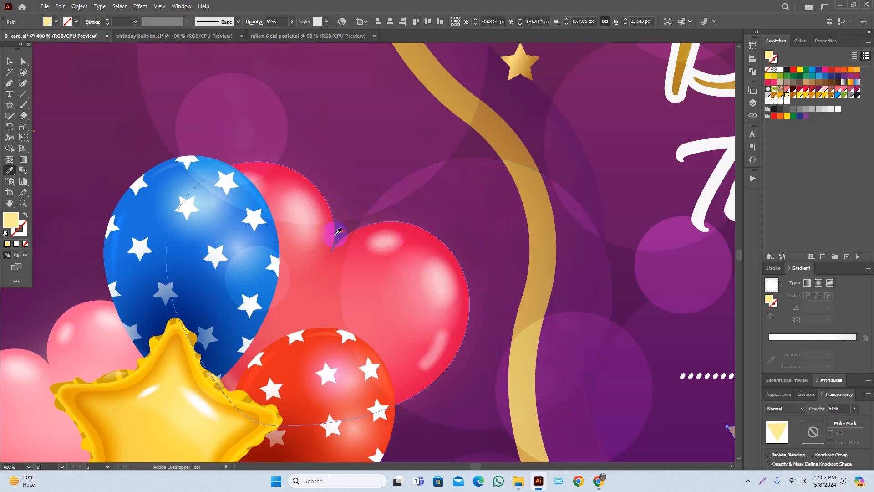
click(338, 226)
scroll(344, 243, down, 2)
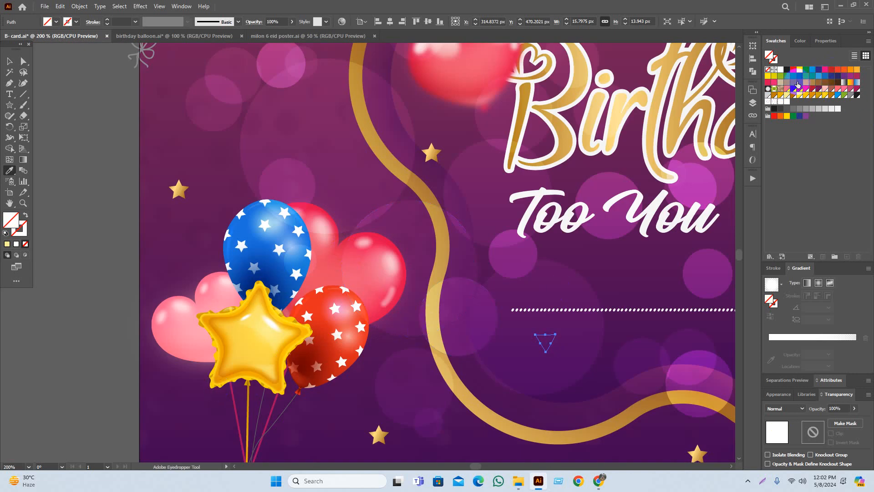
Fill the triangle below the dotted line with the light blue swatch.
click(812, 76)
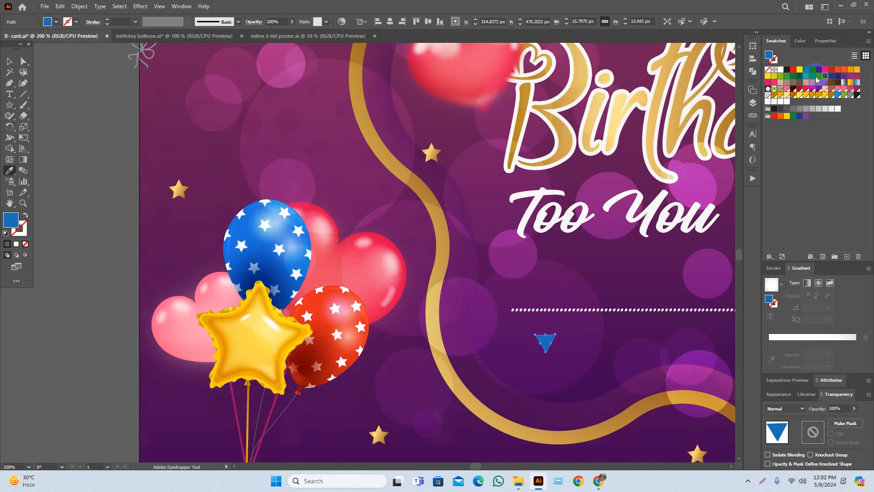
click(820, 76)
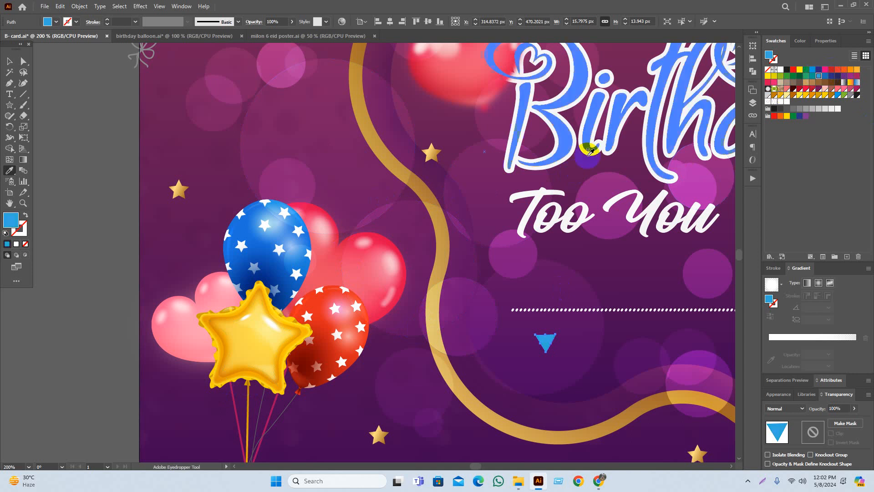
key(v)
click(94, 222)
scroll(325, 268, down, 1)
scroll(325, 268, down, 2)
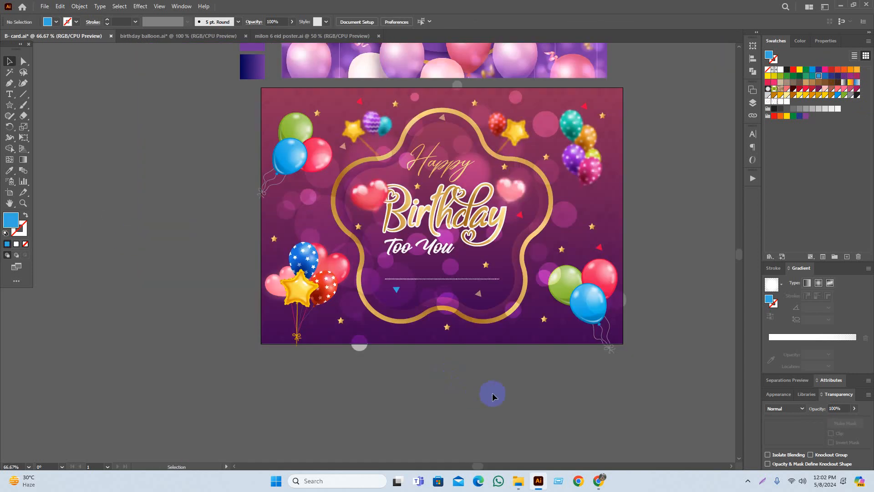
Copy the blue triangle and place the copy near the card's upper edge, above the blurred red balloon.
drag(501, 391, 486, 408)
scroll(490, 302, up, 1)
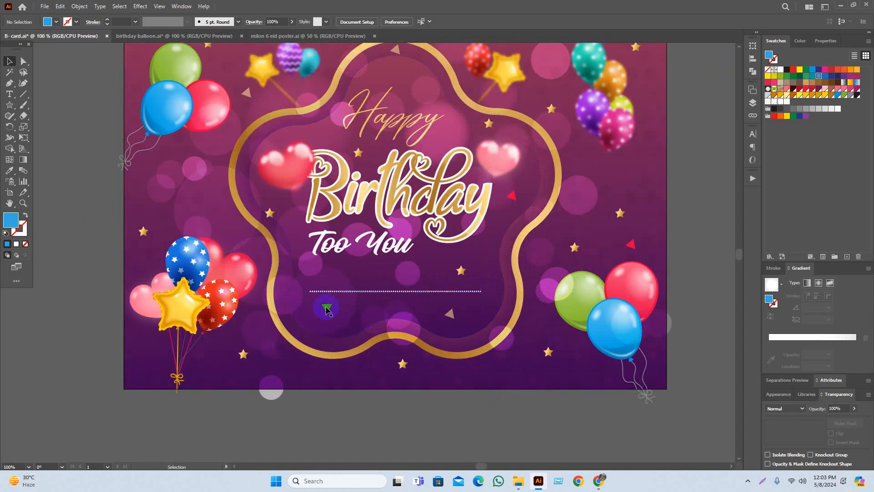
drag(326, 307, 471, 78)
click(671, 214)
scroll(681, 303, down, 1)
drag(729, 301, 687, 318)
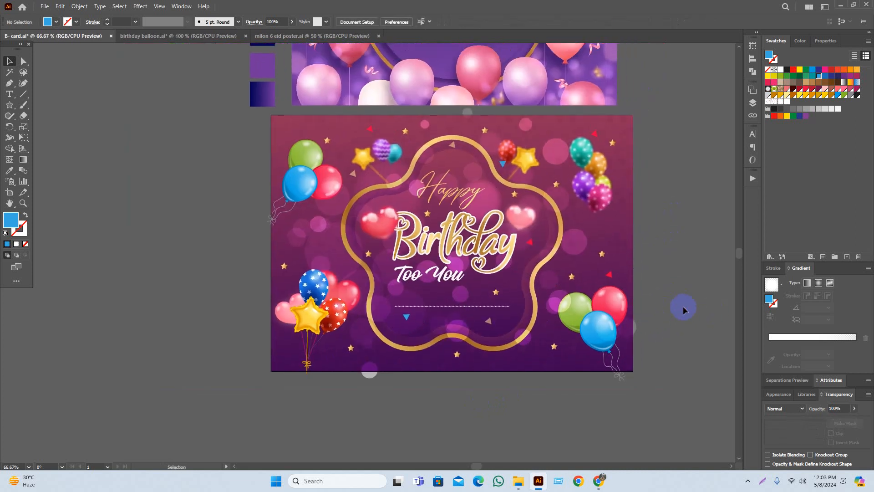
drag(494, 172, 499, 136)
click(714, 228)
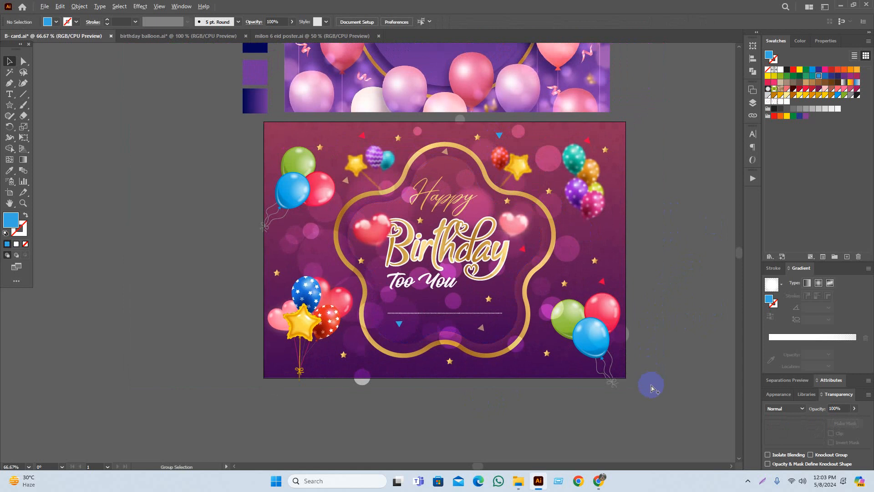
Examine the whole birthday card against the purple reference card above it.
scroll(651, 398, down, 1)
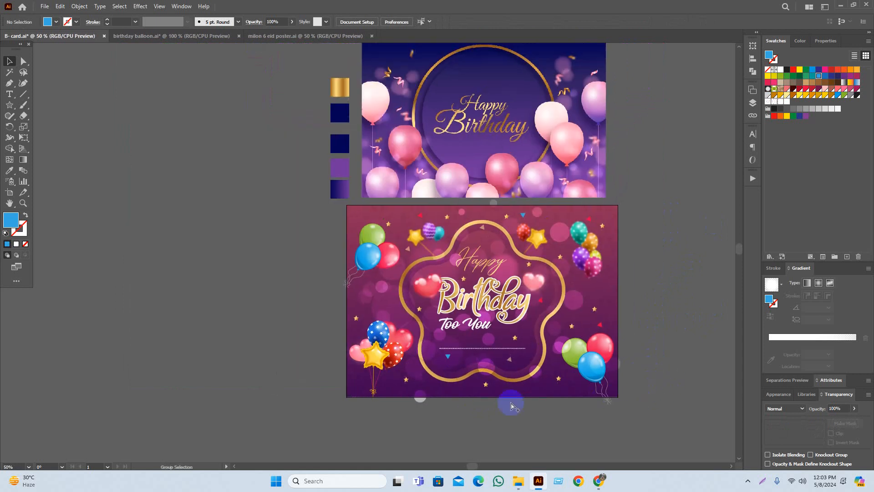
scroll(511, 403, up, 1)
drag(486, 381, 474, 424)
scroll(563, 379, down, 1)
click(669, 350)
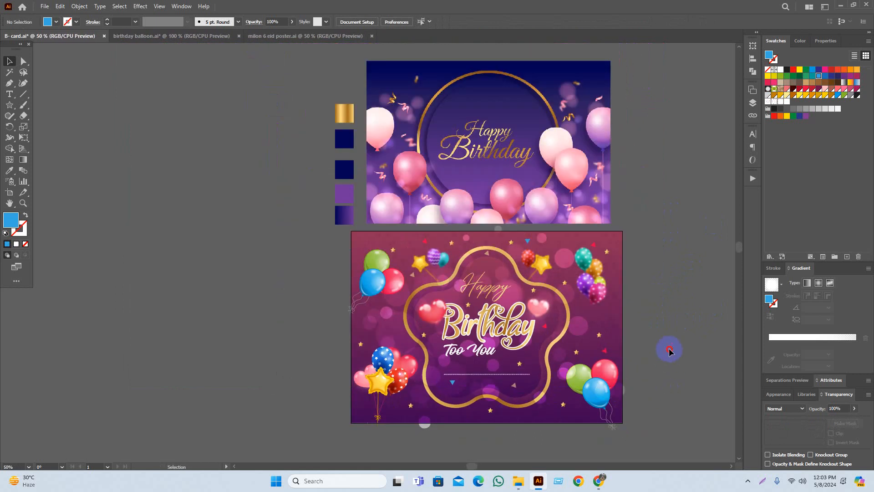
drag(640, 367, 640, 376)
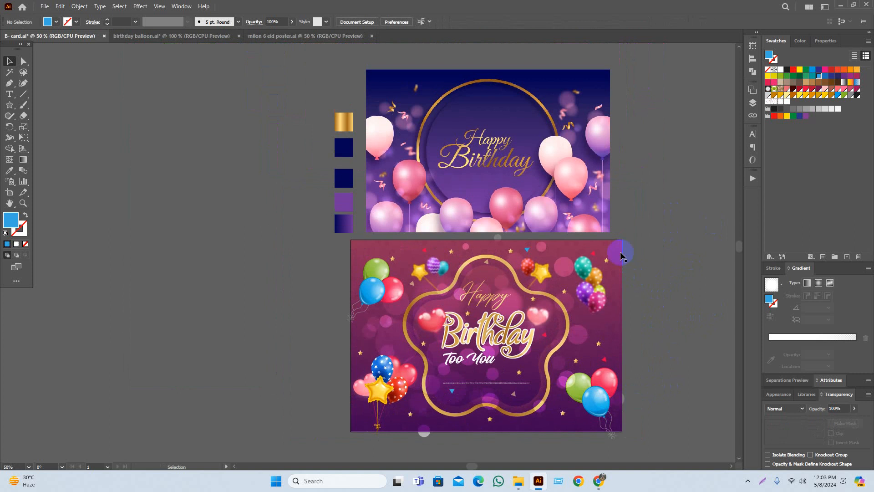
drag(651, 265, 642, 295)
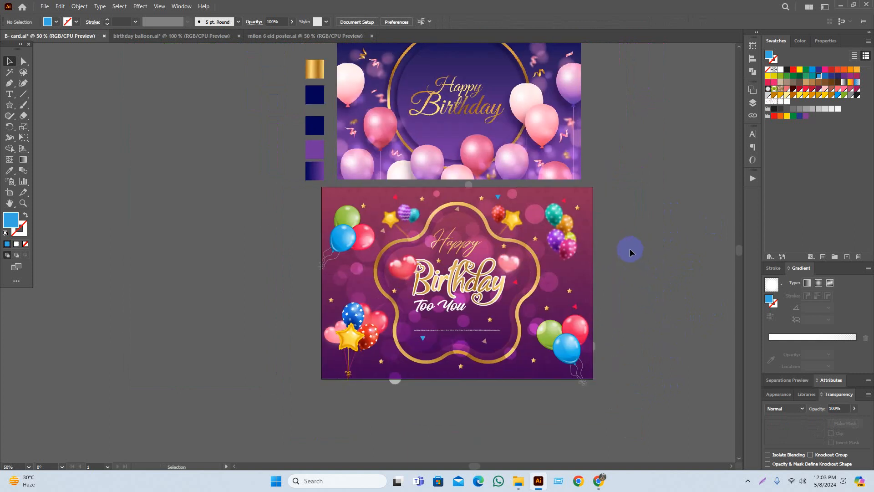
scroll(504, 305, up, 1)
click(591, 287)
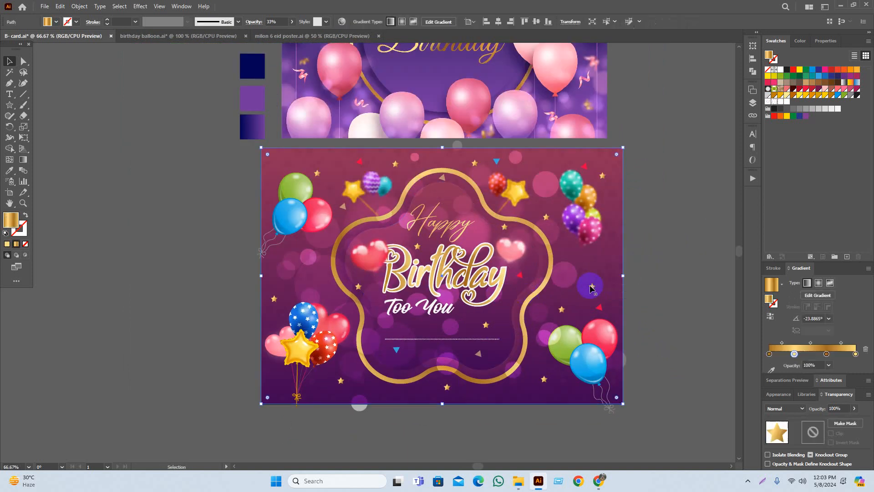
click(637, 253)
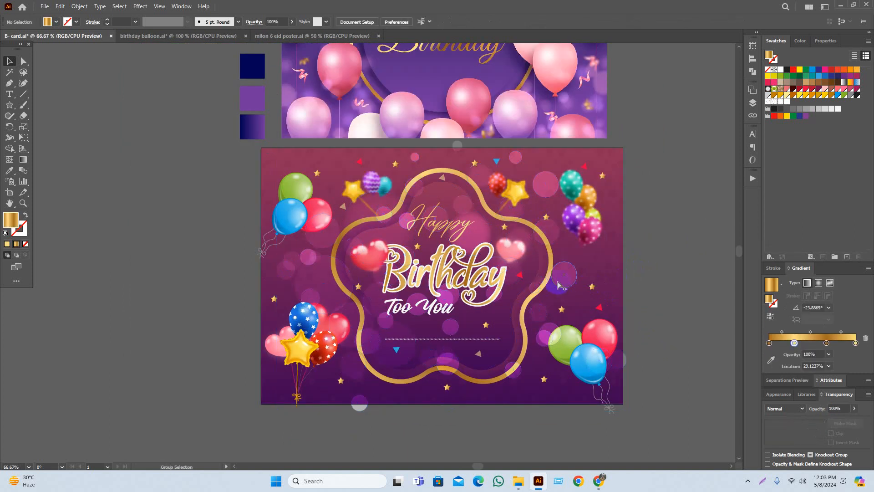
Apply a Gaussian Blur to five scattered gold stars, the two red triangles right of Birthday and the pale triangle below the dotted line.
scroll(559, 285, up, 1)
click(609, 289)
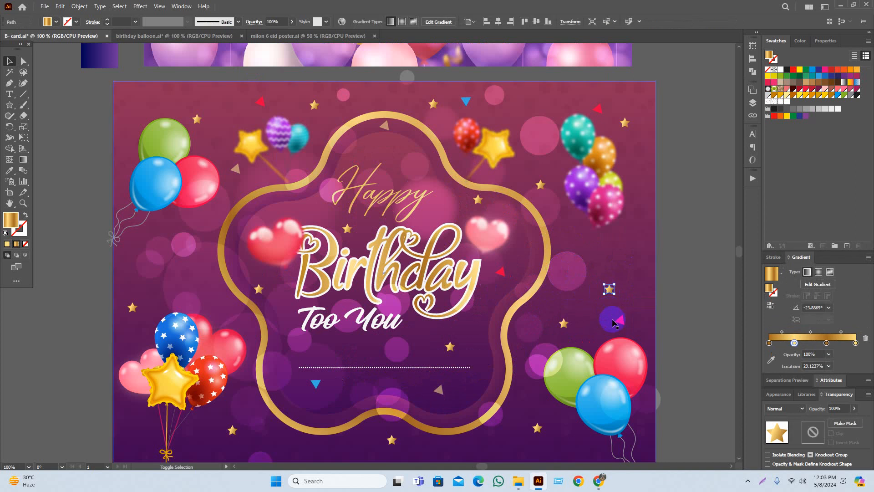
shift+click(501, 272)
shift+click(258, 288)
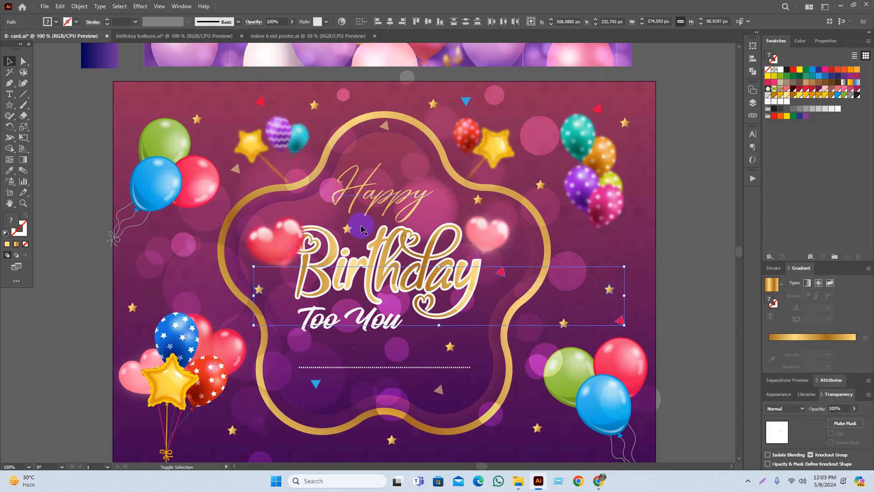
shift+click(348, 228)
shift+click(439, 389)
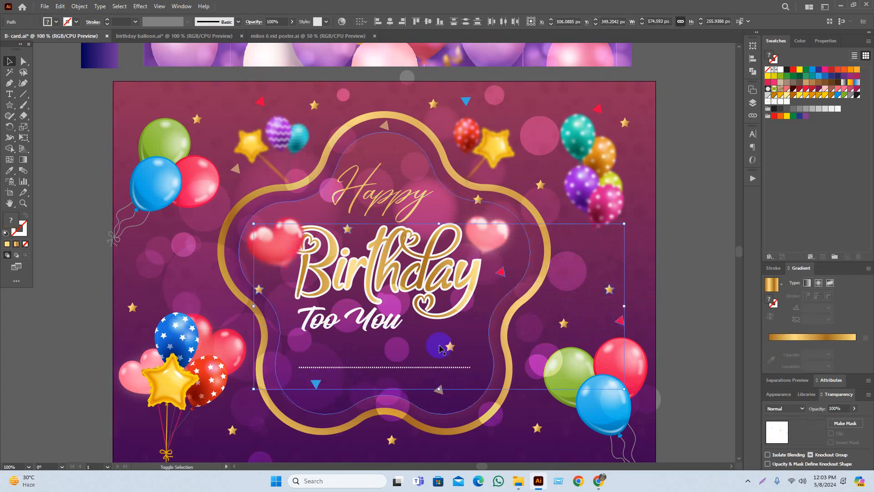
shift+click(197, 119)
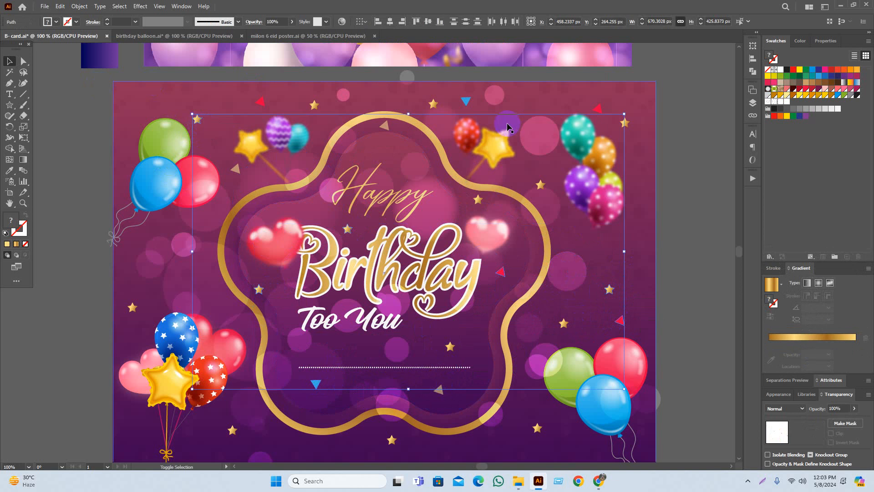
shift+click(434, 103)
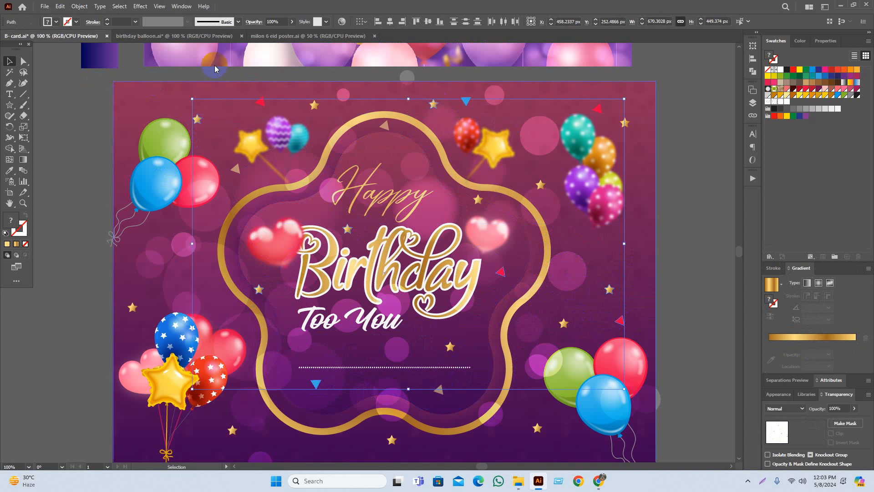
click(149, 7)
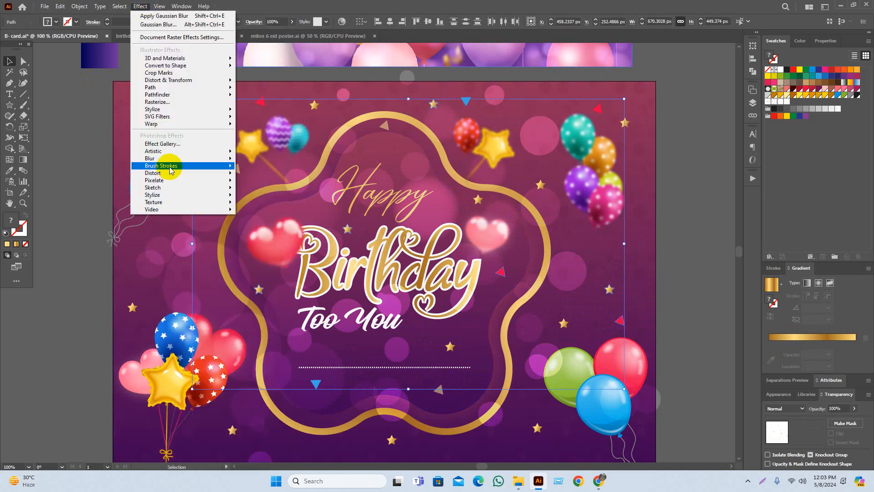
mouse_move(165, 158)
click(268, 158)
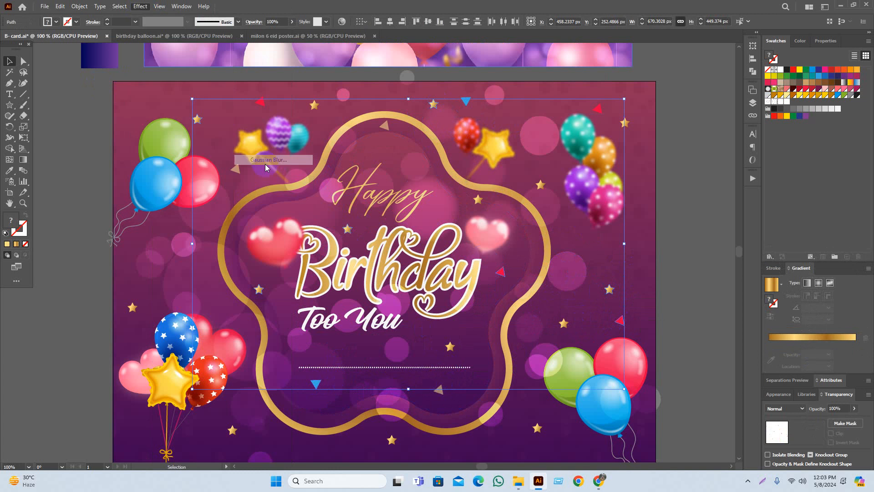
click(652, 260)
click(683, 261)
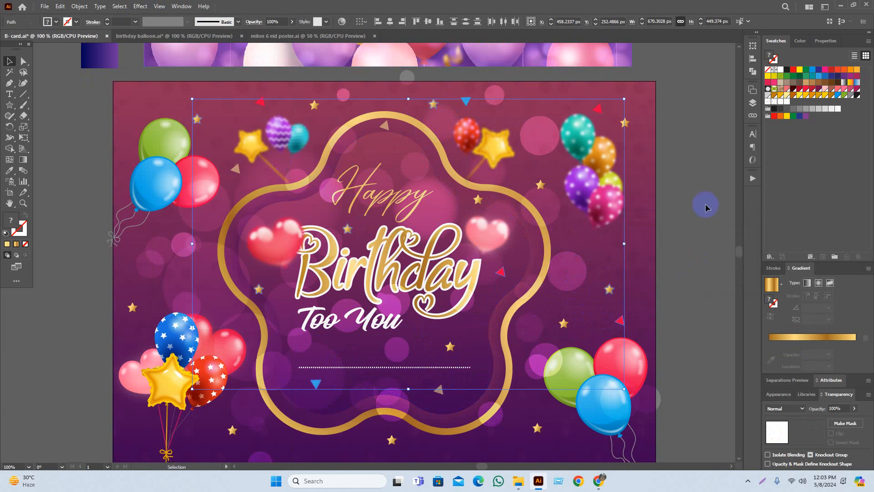
click(705, 206)
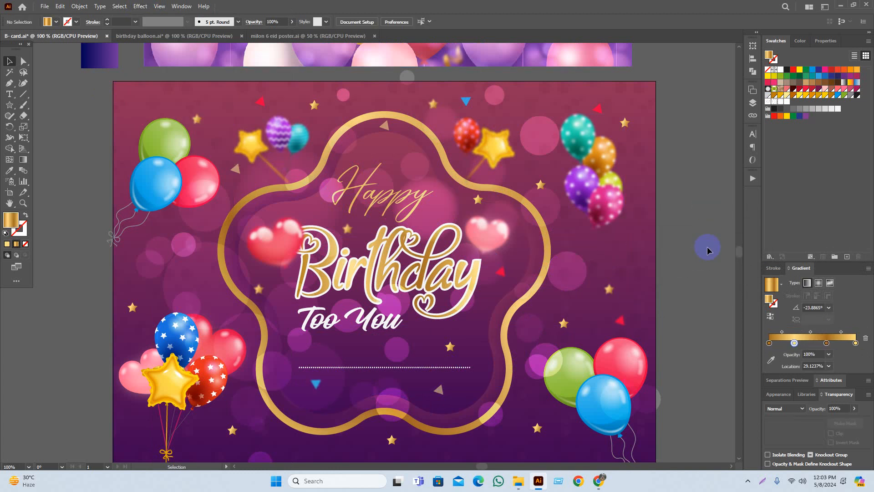
Try moving the pattern overlay rectangle off the card, and undo the move.
scroll(703, 285, down, 1)
drag(705, 287, 664, 264)
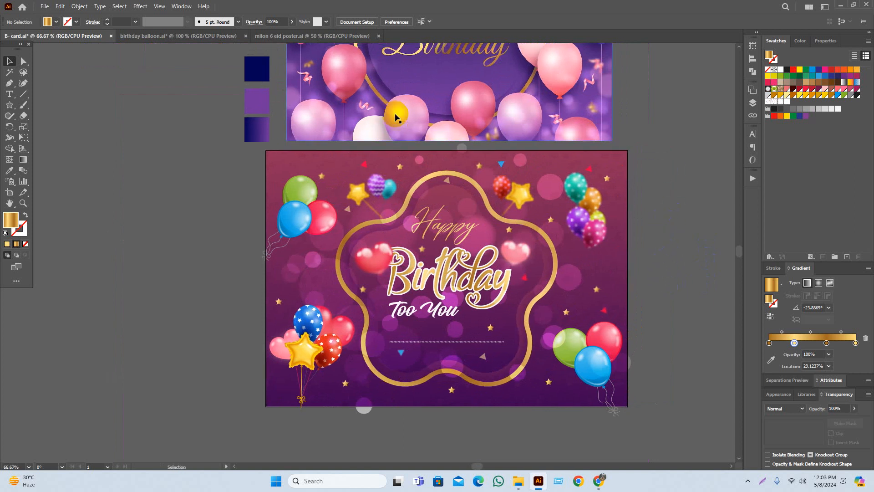
drag(361, 105, 347, 116)
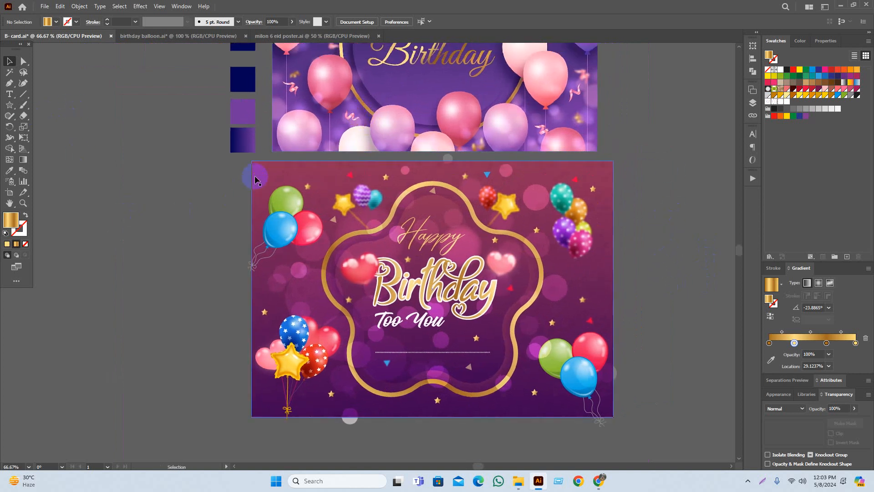
drag(256, 177, 111, 197)
key(ctrl+z)
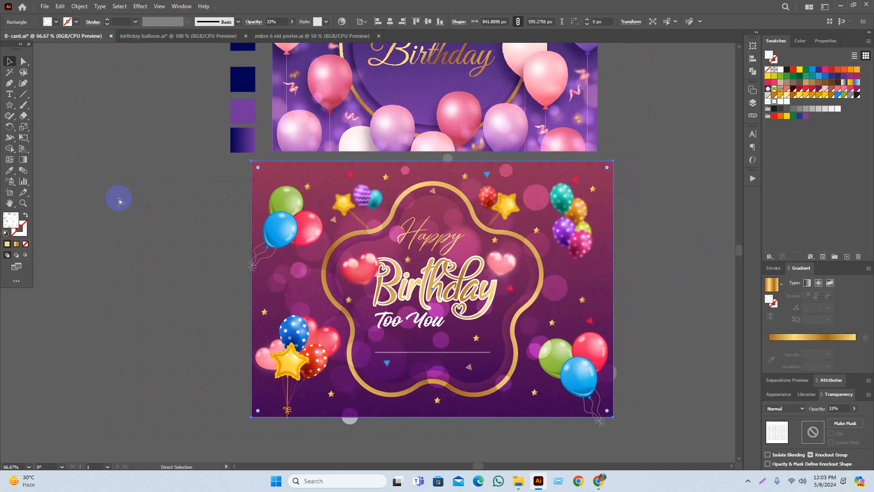
click(121, 204)
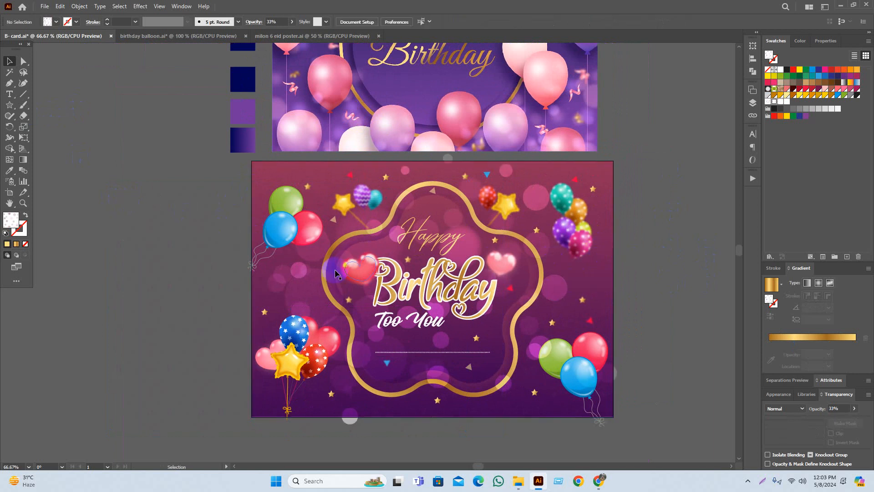
Try moving the purple gradient background rectangle aside, undo the move and clear the selection.
drag(283, 191, 162, 205)
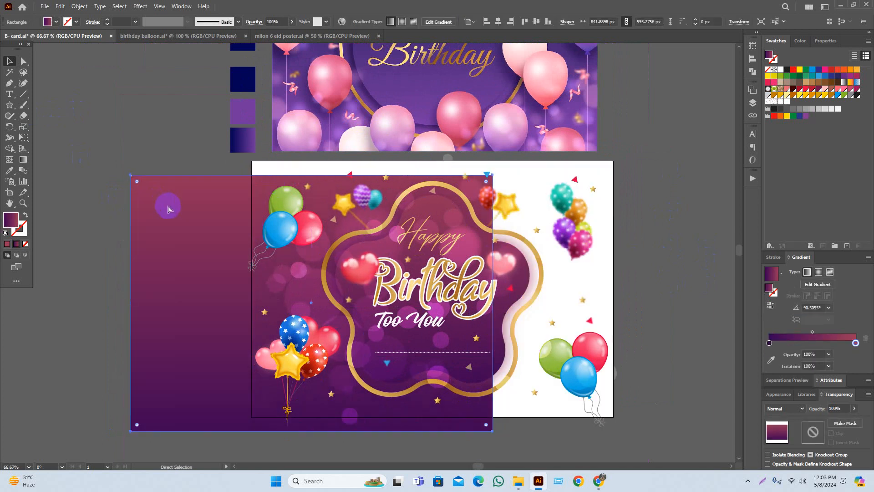
key(ctrl+z)
click(172, 210)
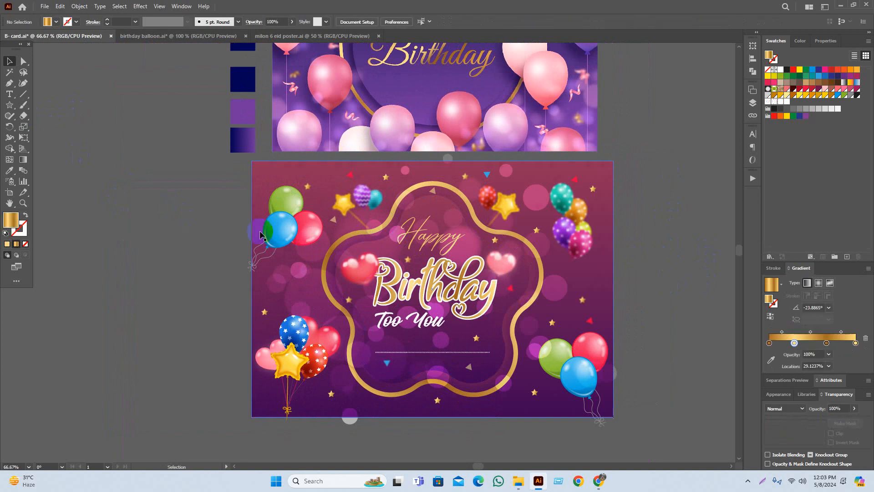
click(274, 183)
click(173, 177)
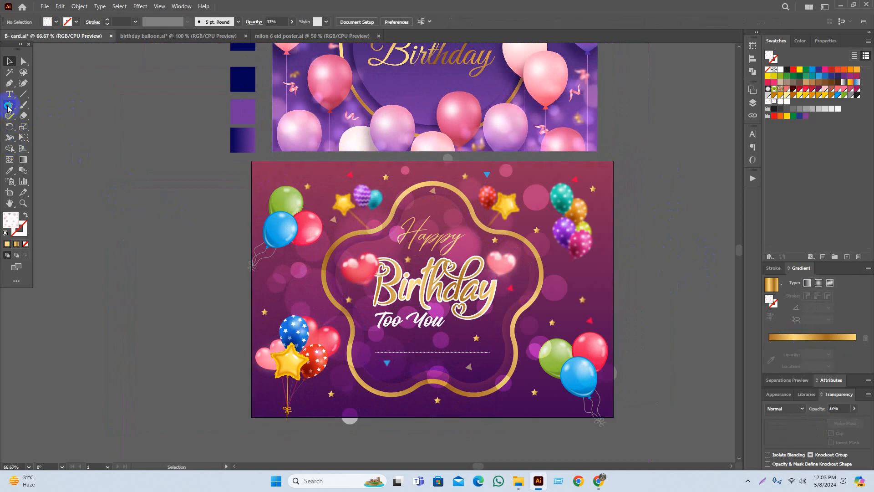
Draw a rectangle of about 842 × 595 px covering the whole card artboard and fill it with the lightest grey swatch.
drag(8, 106, 50, 107)
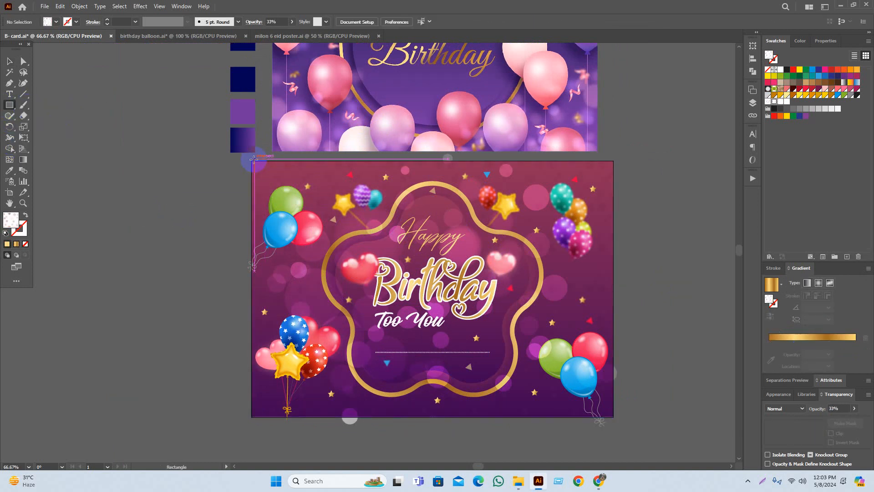
drag(253, 160, 613, 417)
key(v)
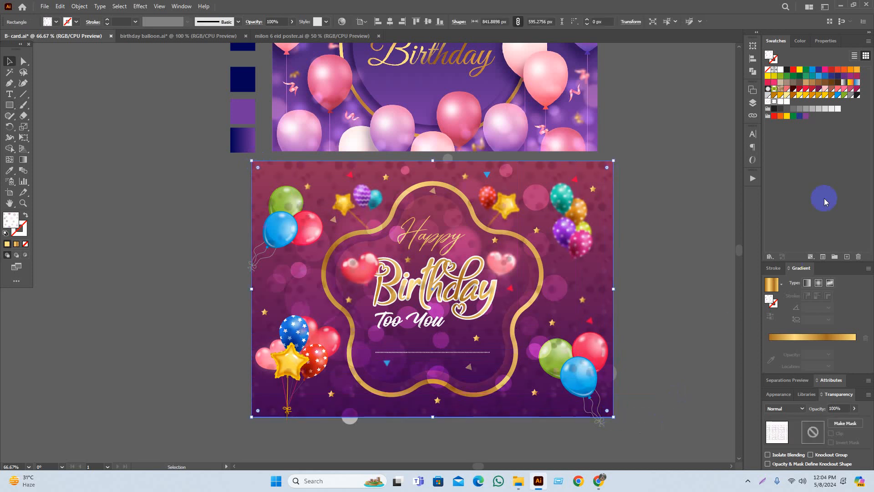
click(832, 109)
click(692, 359)
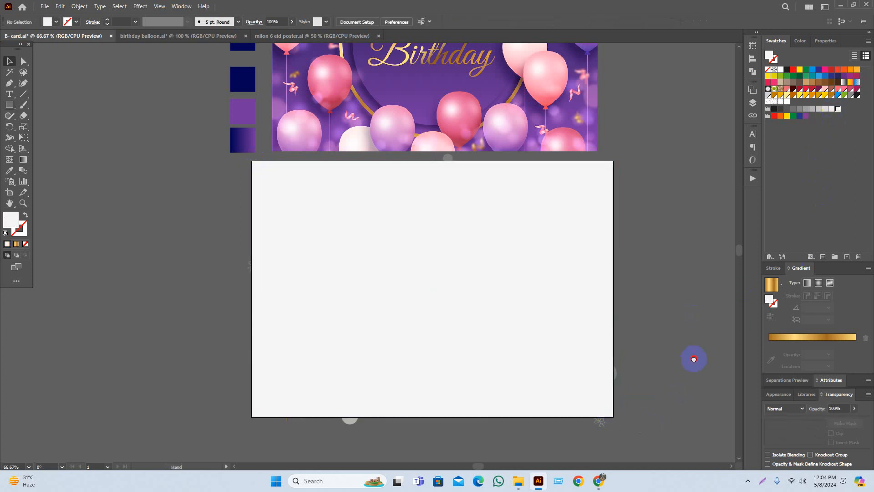
drag(692, 359, 669, 340)
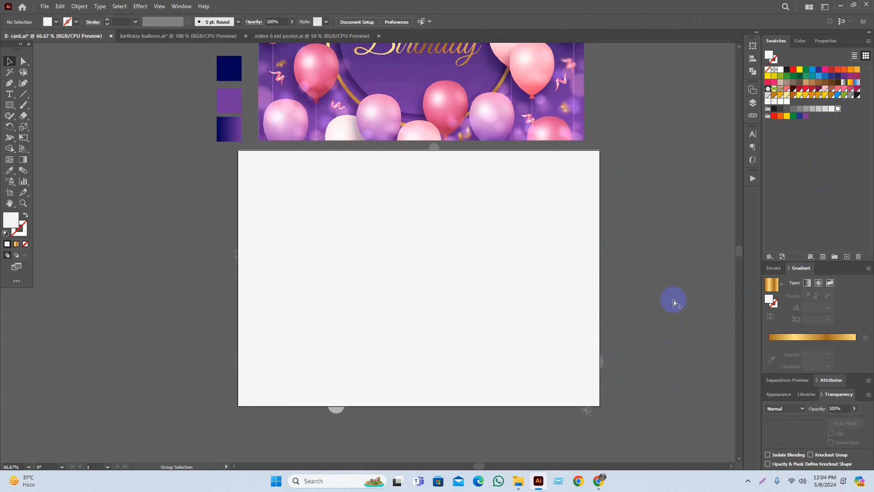
Unlock all locked objects in the card document and clear the selection.
key(ctrl+a)
key(Delete)
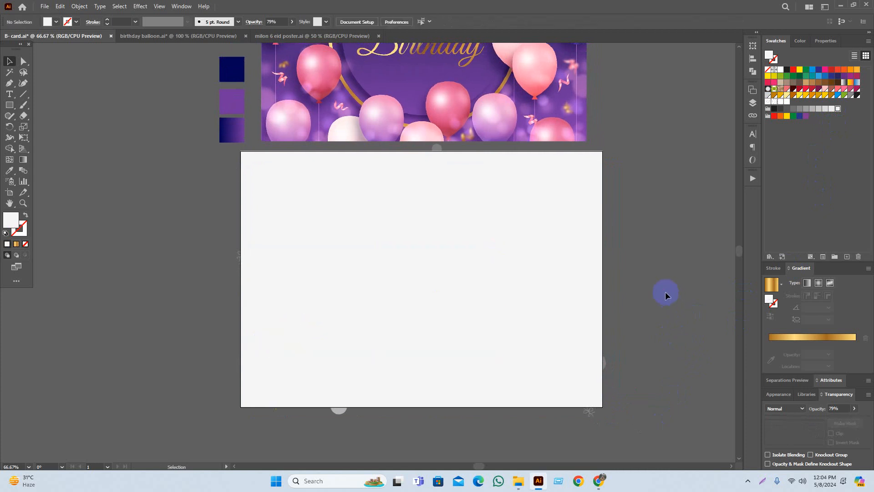
drag(649, 248, 648, 268)
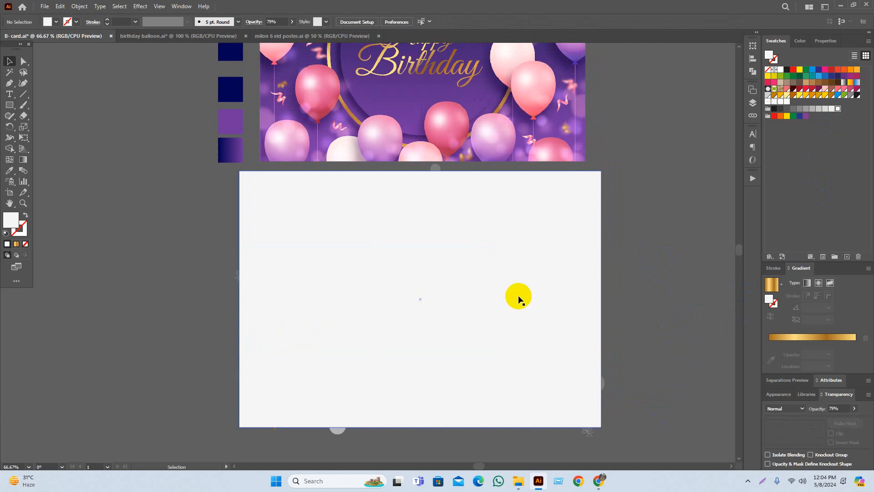
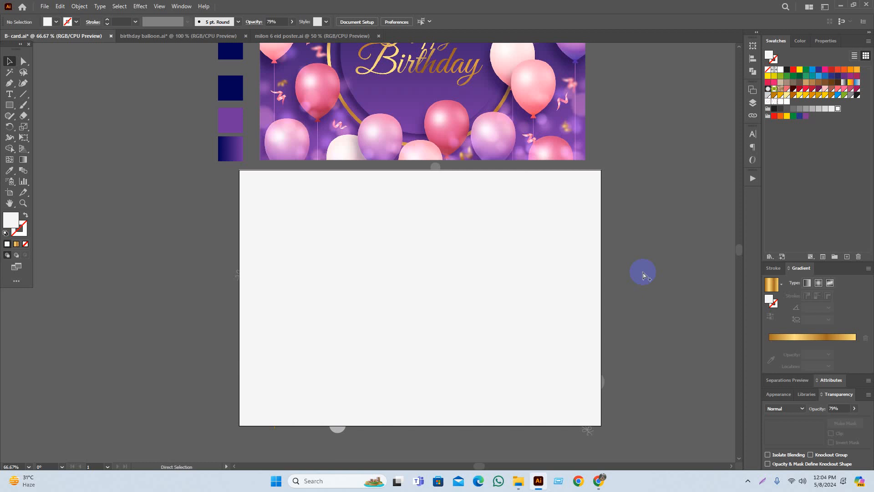
drag(636, 326, 624, 311)
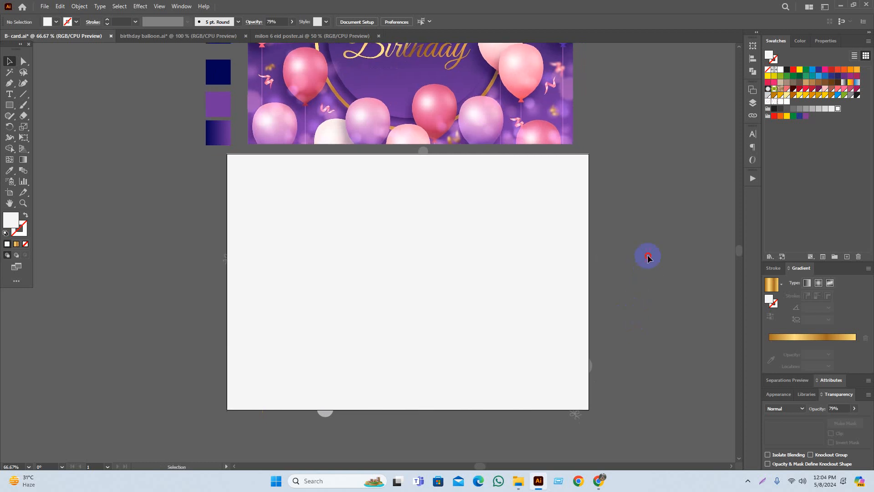
Clip all of the card's artwork to the light grey rectangle with a clipping mask, checking the selected objects in the layer list.
drag(648, 160, 191, 421)
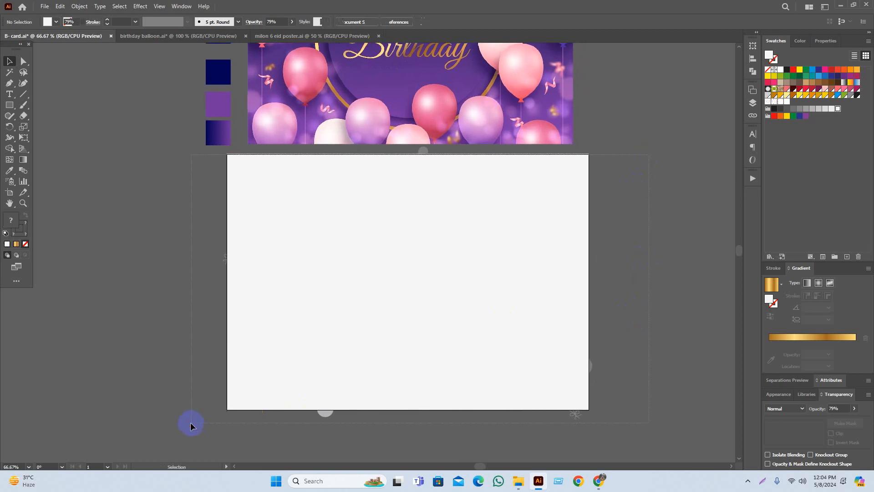
click(752, 102)
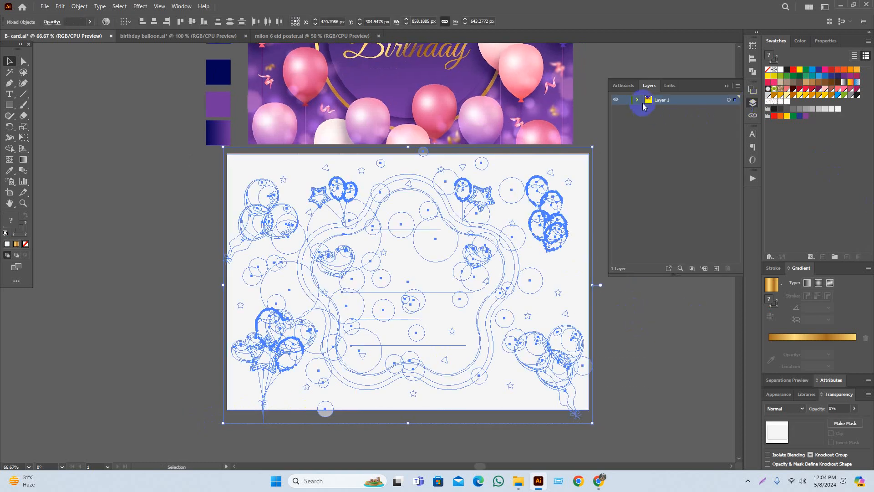
scroll(703, 172, down, 10)
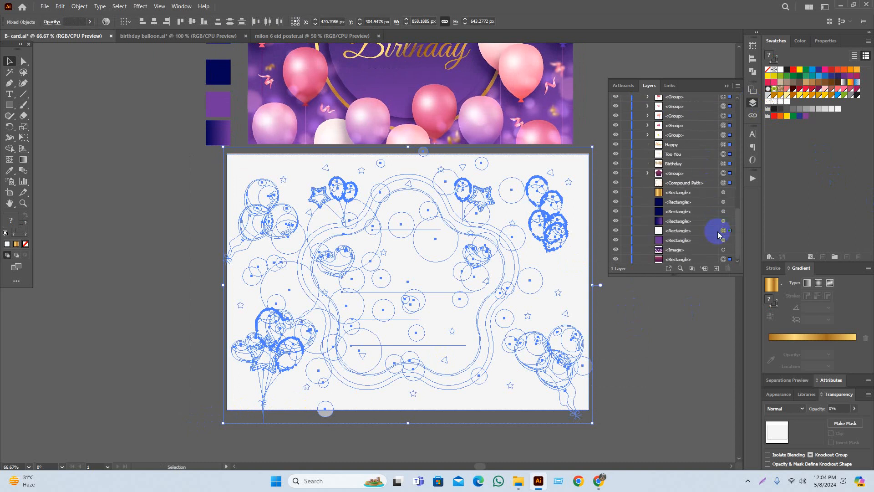
scroll(218, 126, up, 2)
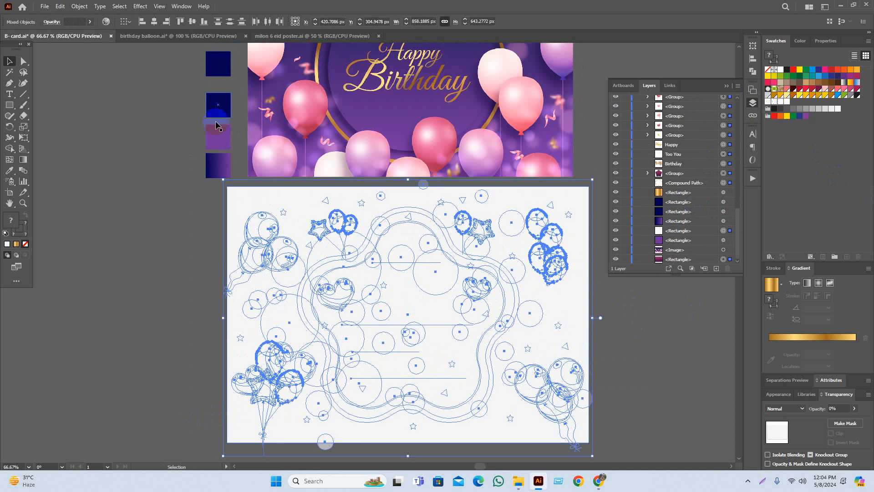
scroll(733, 117, up, 8)
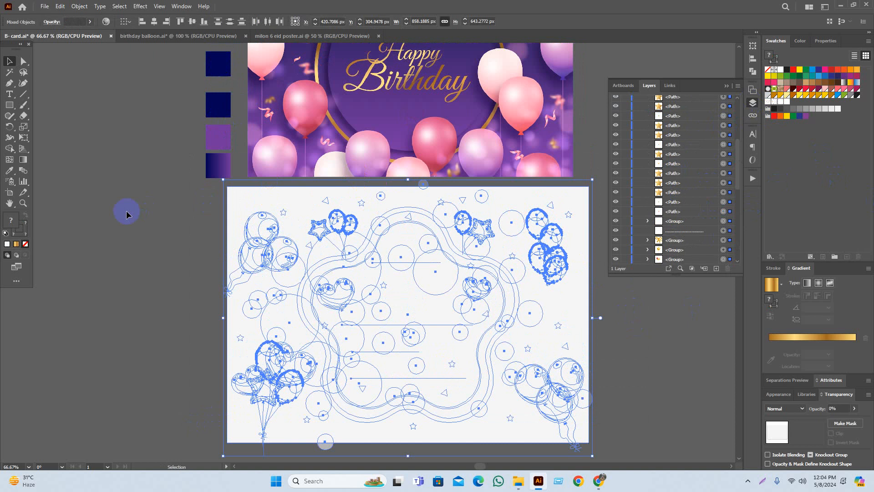
right_click(286, 225)
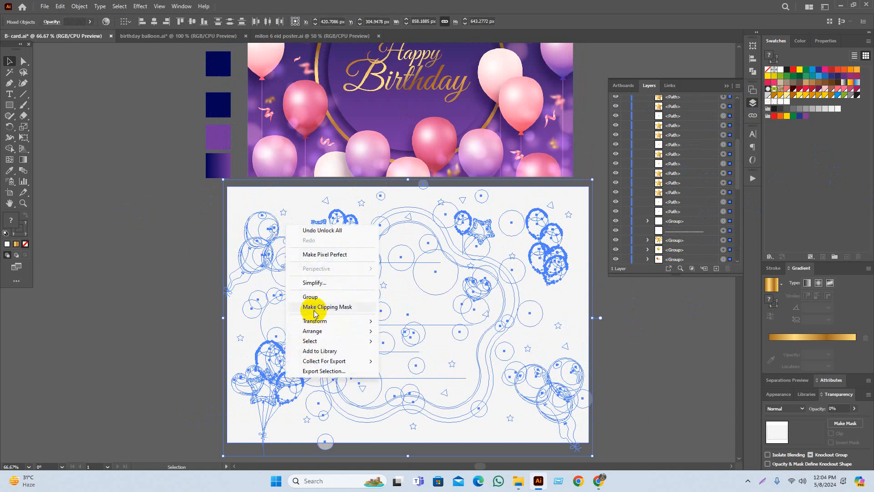
click(314, 307)
click(187, 301)
scroll(187, 301, down, 1)
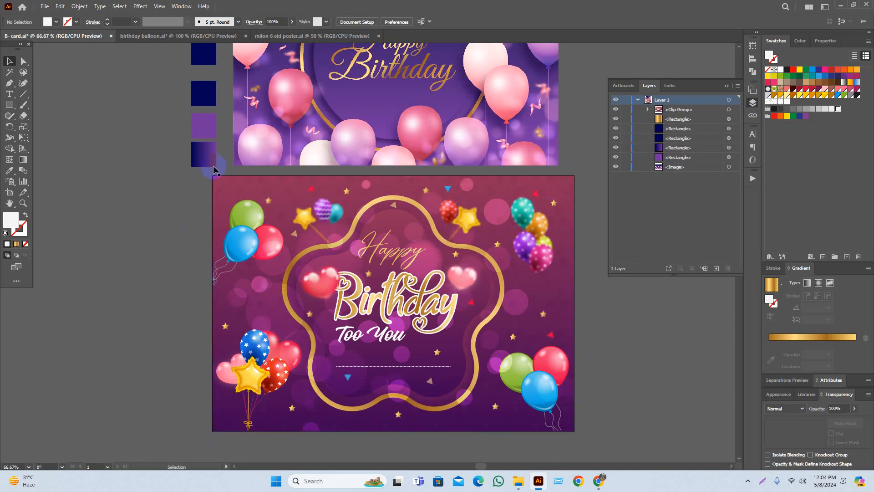
scroll(576, 175, up, 2)
scroll(576, 176, down, 2)
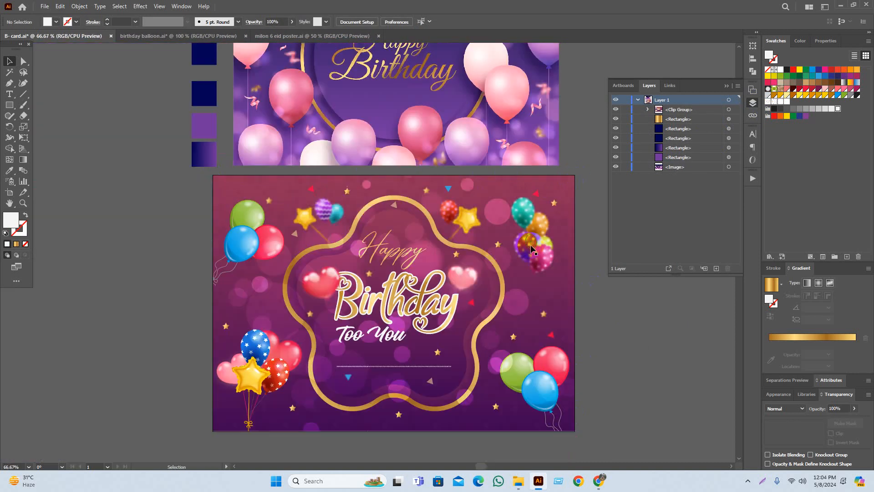
Examine the clipped birthday card as a full-screen preview.
click(532, 249)
click(638, 326)
click(548, 312)
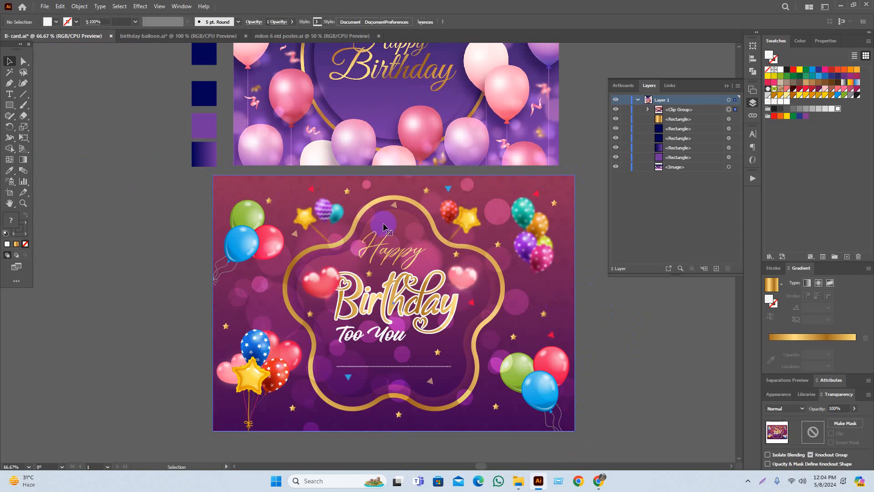
click(159, 6)
click(191, 66)
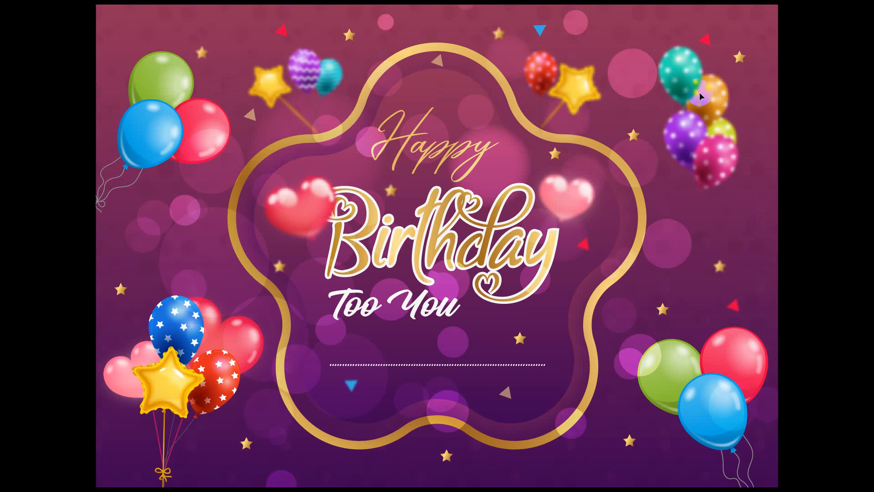
key(Escape)
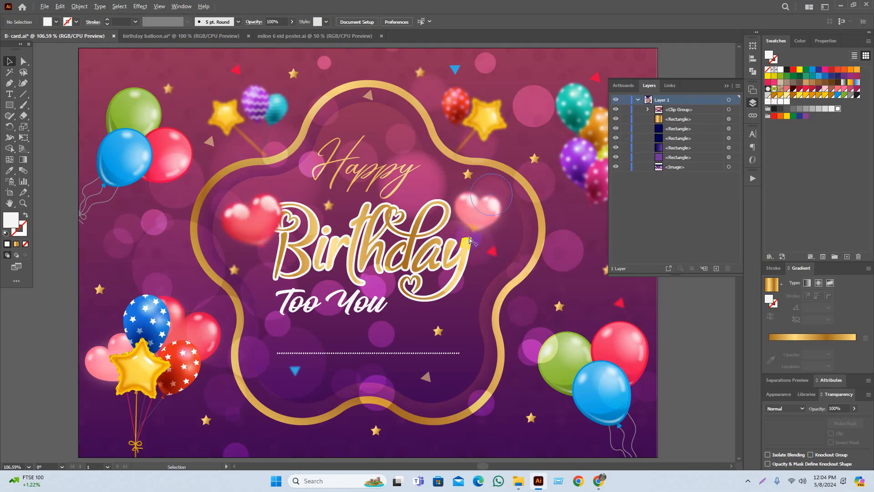
Delete the purple reference card image and the five colour sample squares above the birthday card.
drag(700, 334, 622, 368)
scroll(694, 359, down, 2)
click(463, 152)
key(Delete)
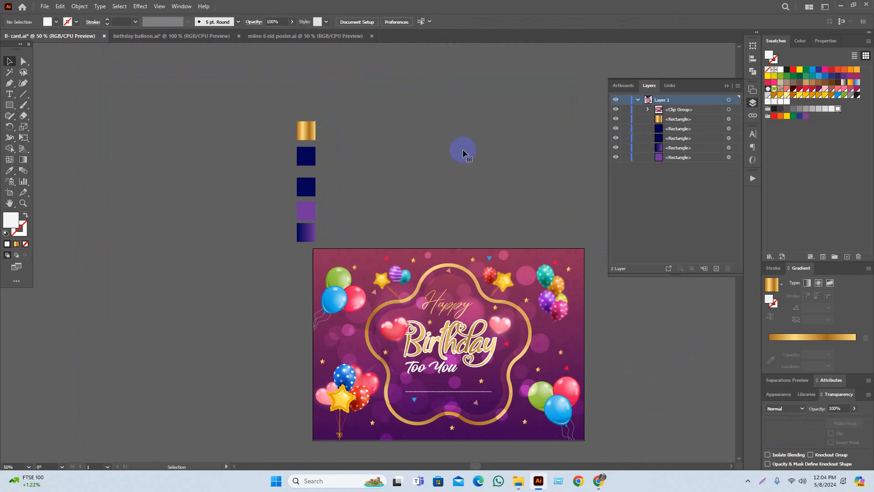
drag(255, 229, 255, 229)
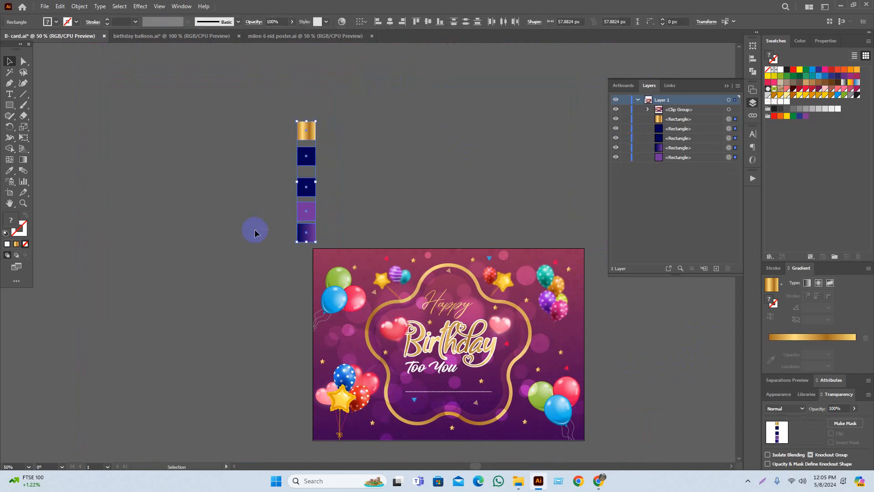
key(Delete)
drag(416, 202, 394, 185)
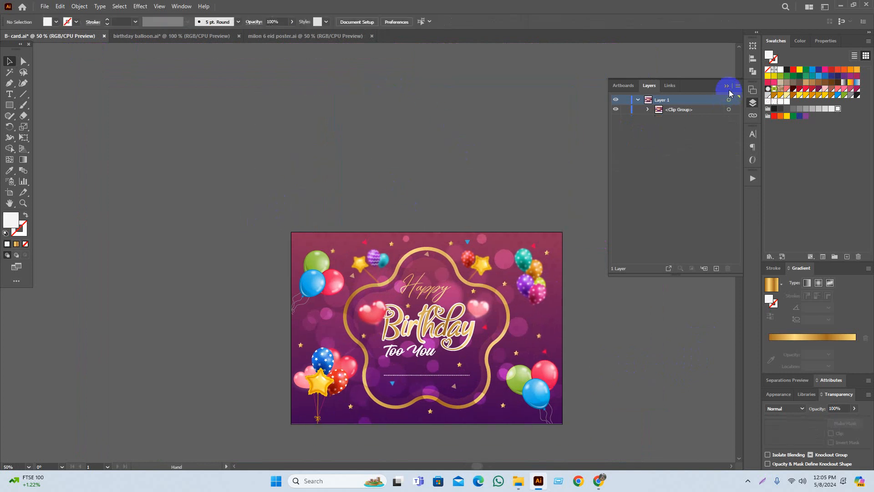
click(727, 87)
Save the finished birthday card document.
scroll(523, 134, down, 1)
scroll(525, 384, up, 1)
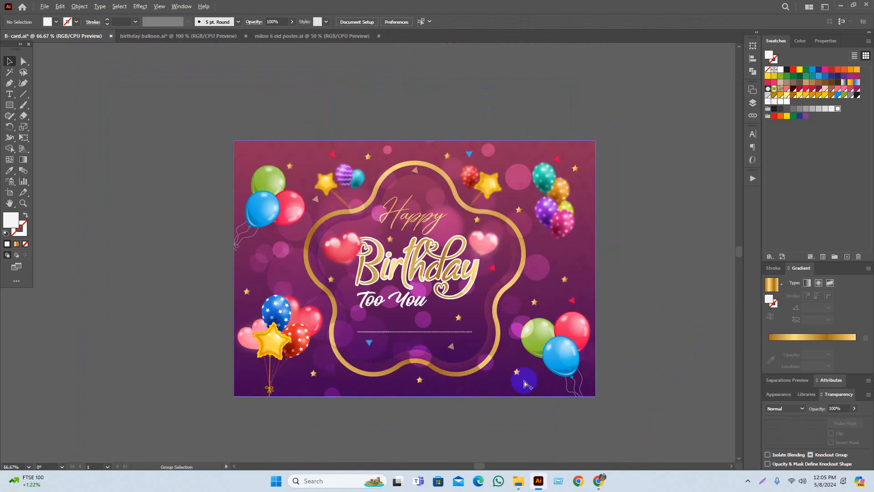
scroll(687, 389, down, 1)
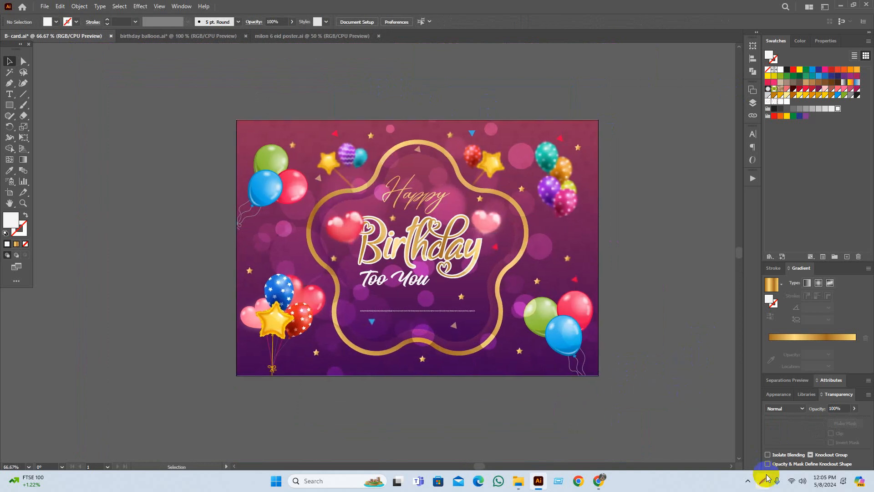
drag(661, 358, 657, 346)
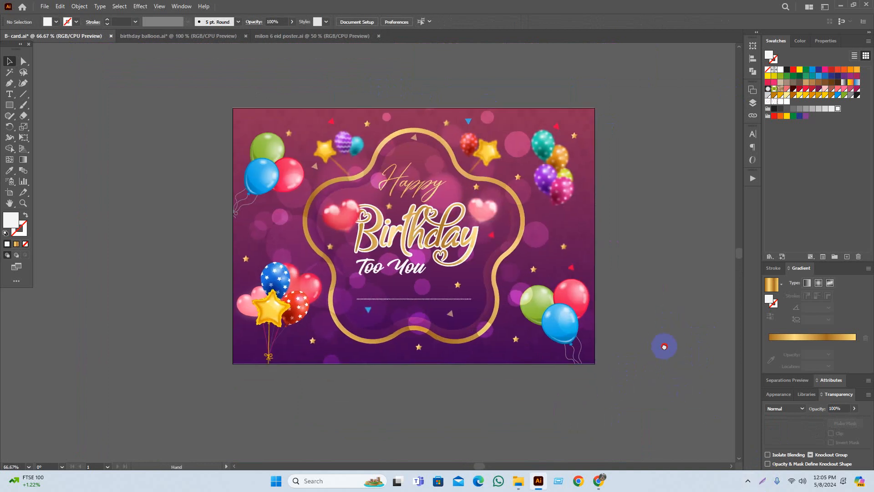
mouse_move(669, 308)
mouse_down()
mouse_move(669, 336)
mouse_move(671, 321)
mouse_up()
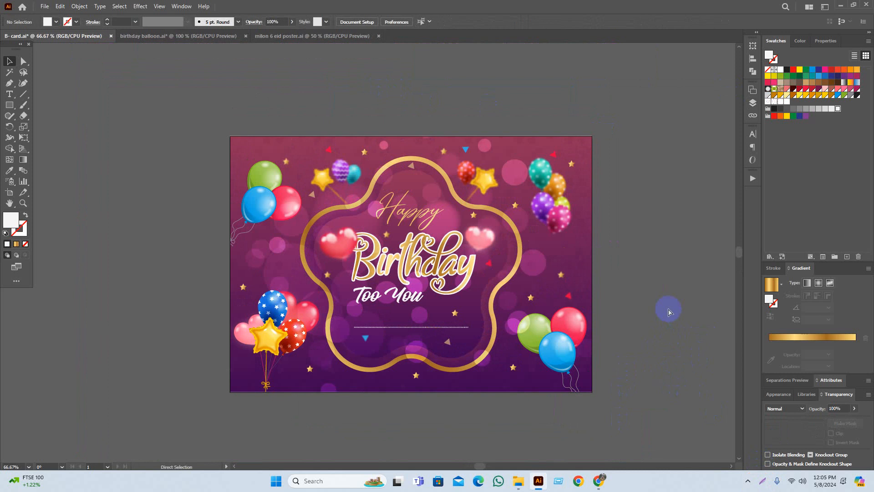
key(ctrl+s)
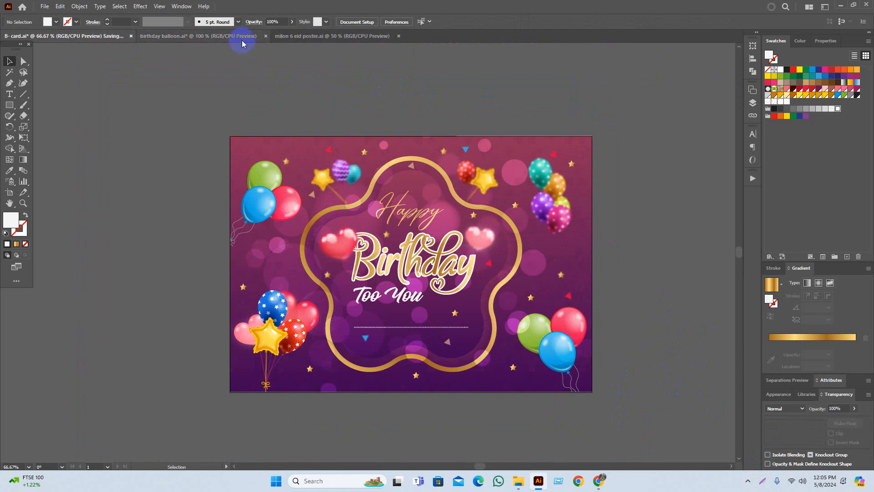
Close birthday balloon.ai without saving its changes and close the eid poster document.
click(278, 37)
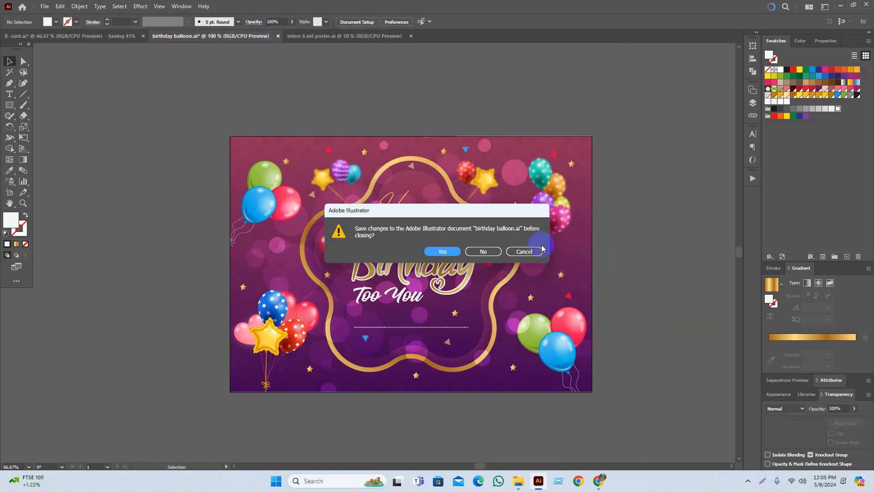
click(483, 252)
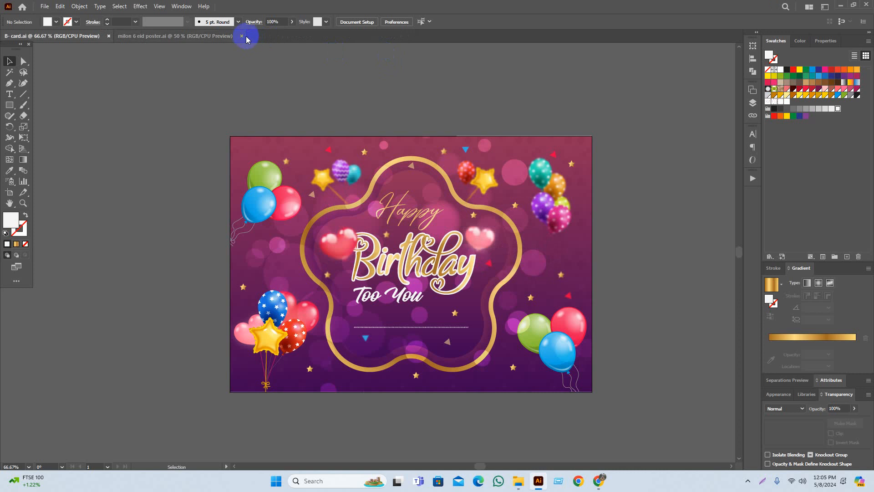
click(242, 36)
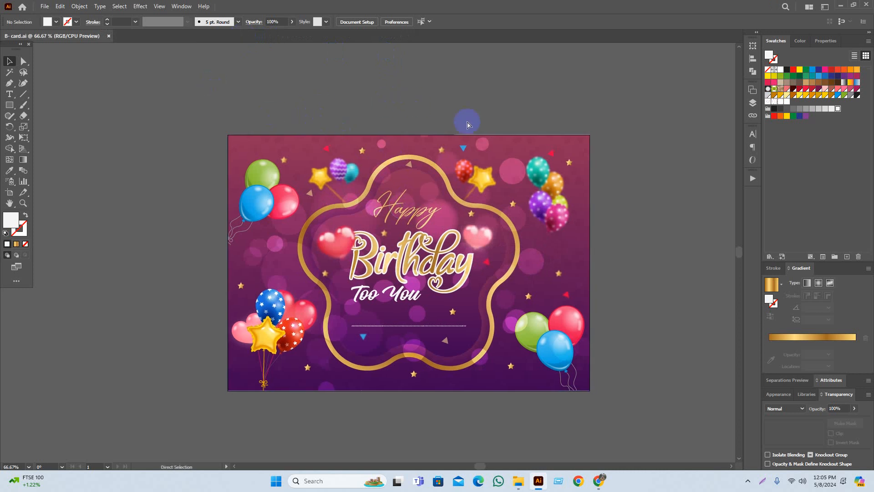
Start a Save for Web JPEG export of the birthday card and set the image height to 2000 px.
click(45, 6)
mouse_move(168, 186)
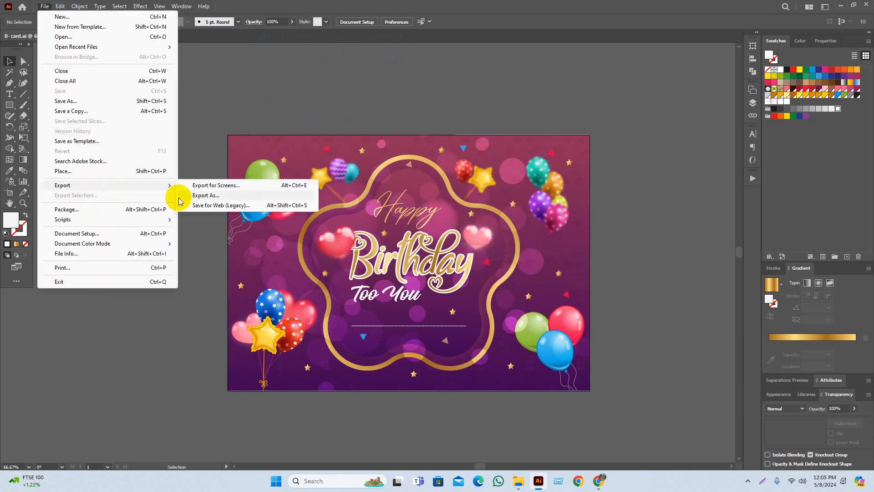
click(263, 203)
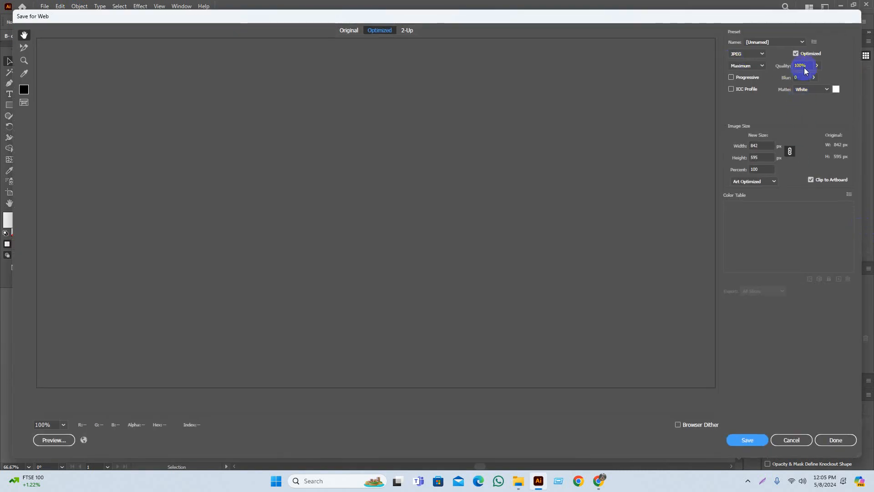
click(743, 440)
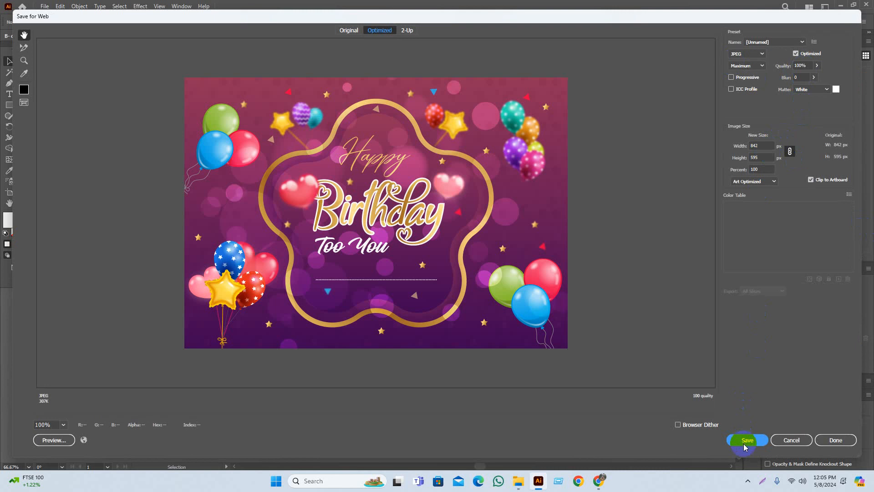
click(762, 158)
text(2000)
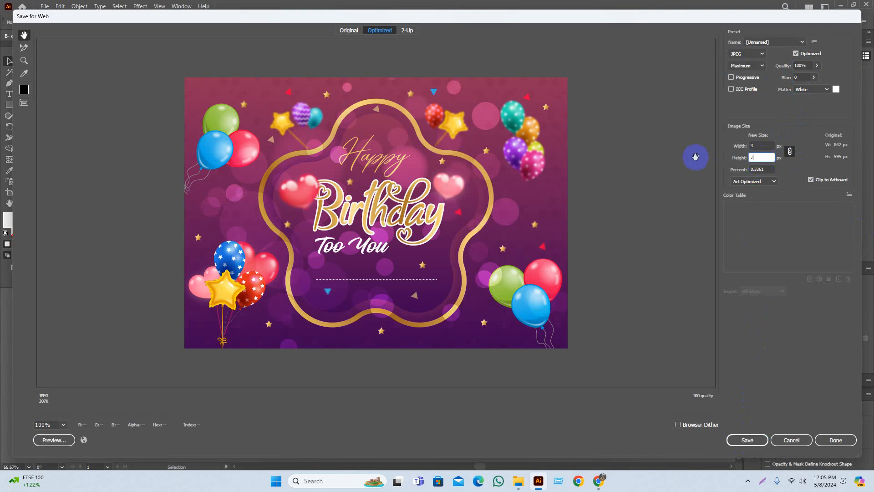
click(769, 145)
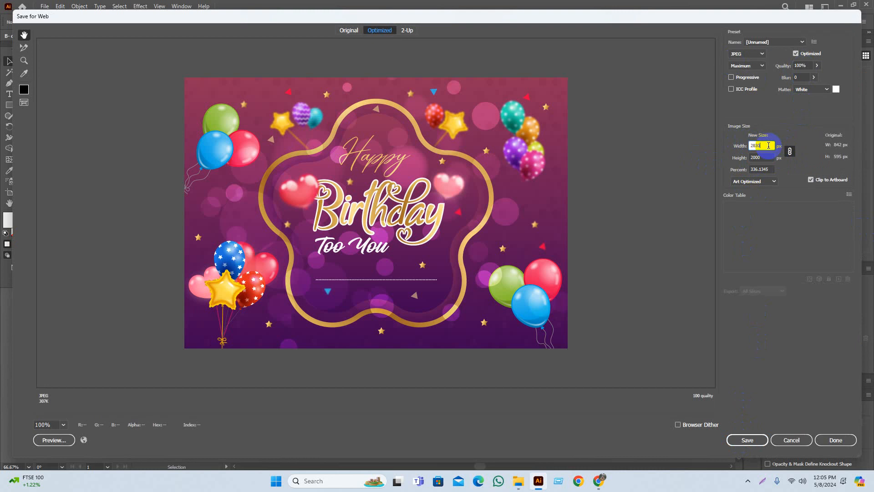
click(764, 149)
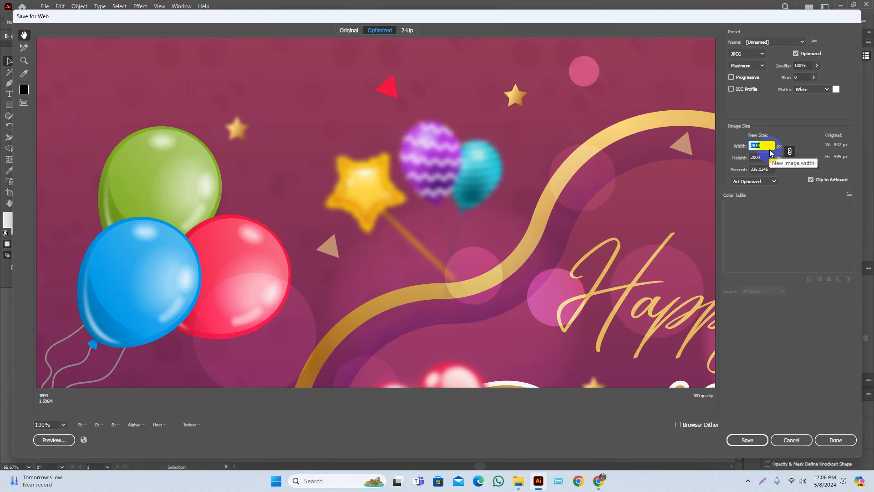
Fit the export preview on screen, re-enter the 2000 px height, and save the JPEG as B--card on the Desktop.
click(64, 423)
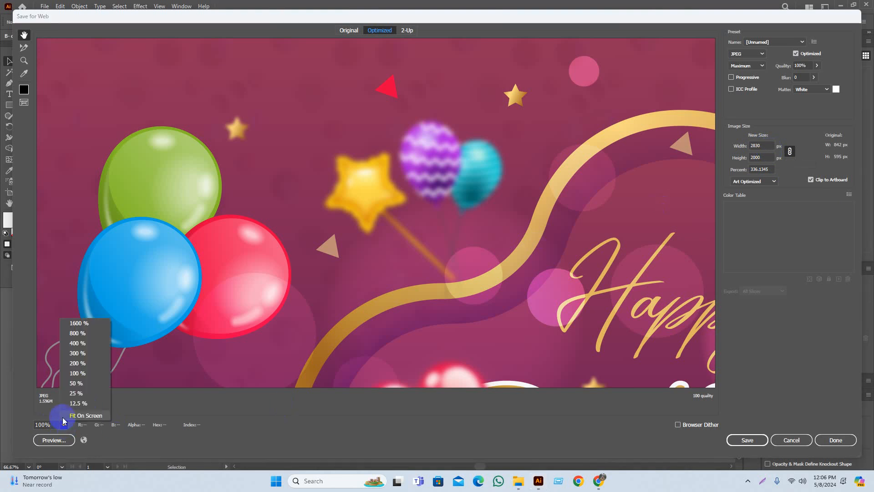
click(75, 415)
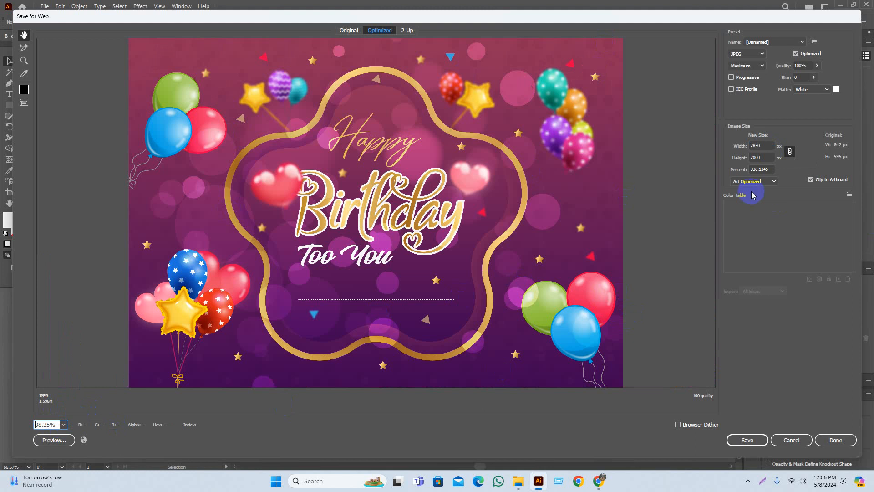
click(764, 157)
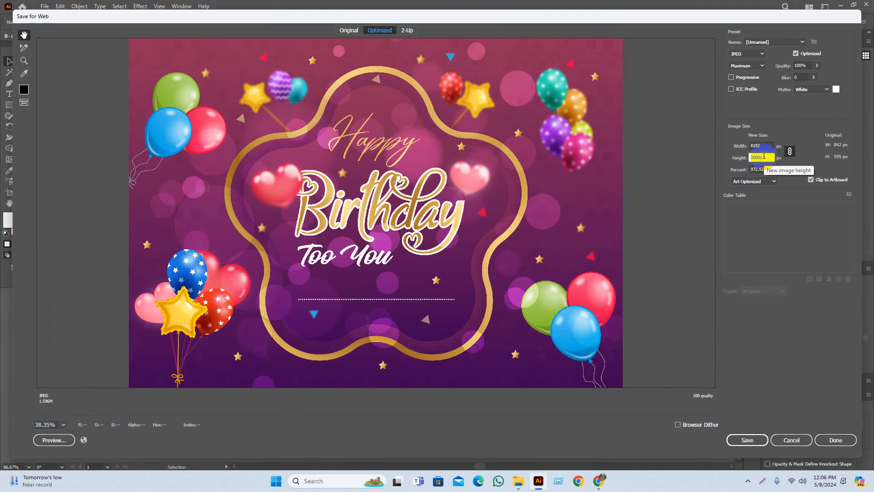
click(763, 145)
click(765, 157)
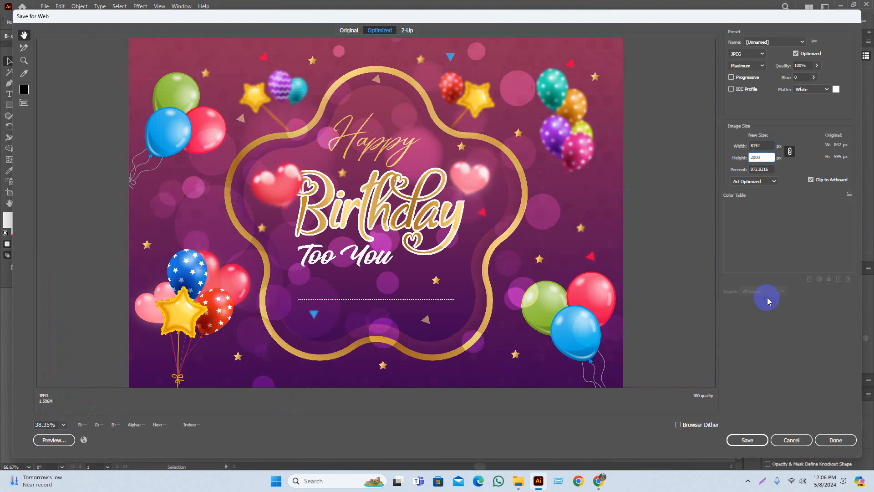
click(756, 441)
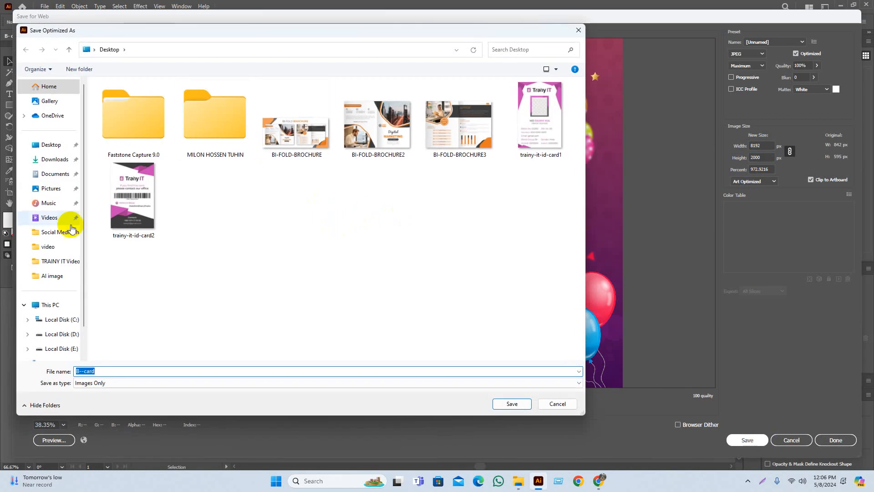
click(511, 404)
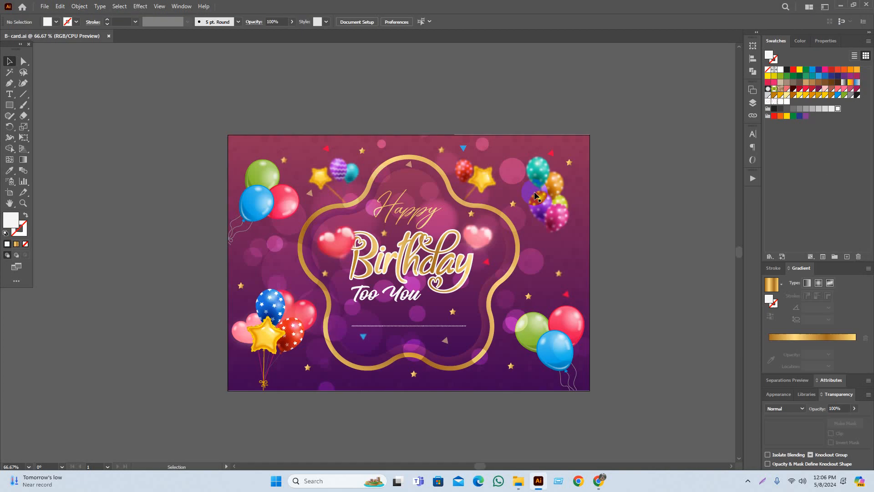
Save the birthday card document again.
scroll(560, 96, right, 2)
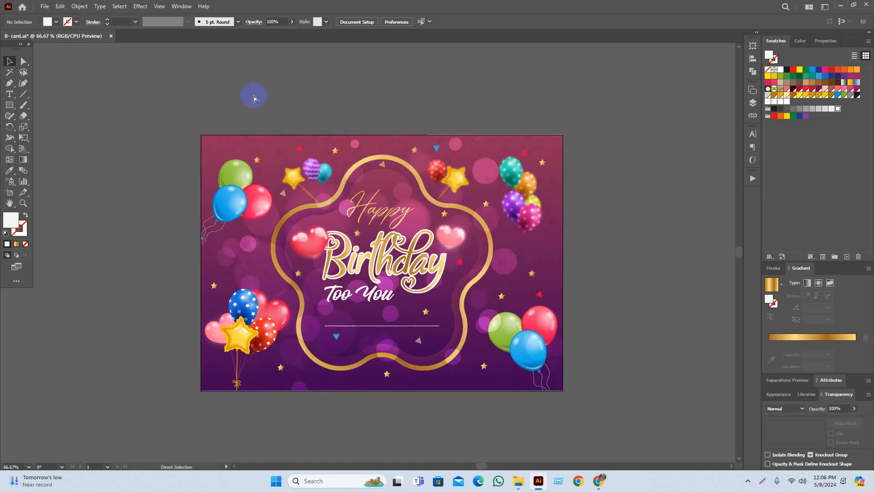
key(ctrl+s)
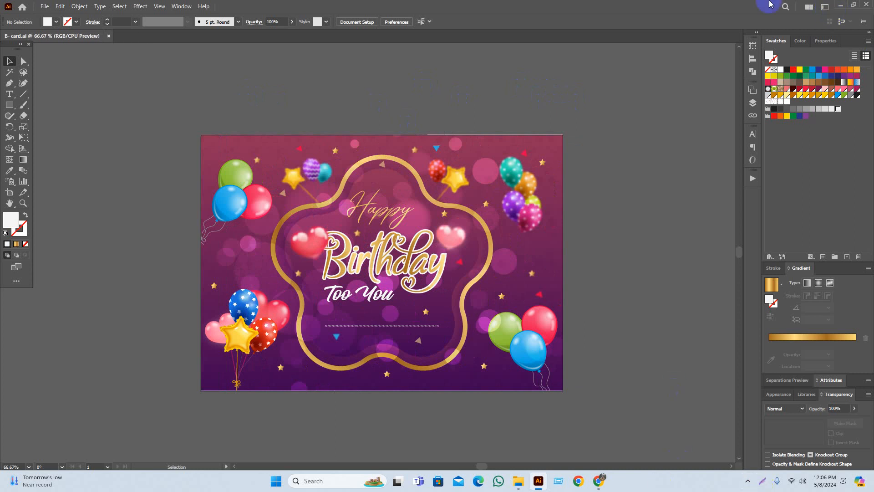
Minimise the open windows, view the exported B--card image from the desktop, and close the image viewer.
click(841, 5)
click(820, 5)
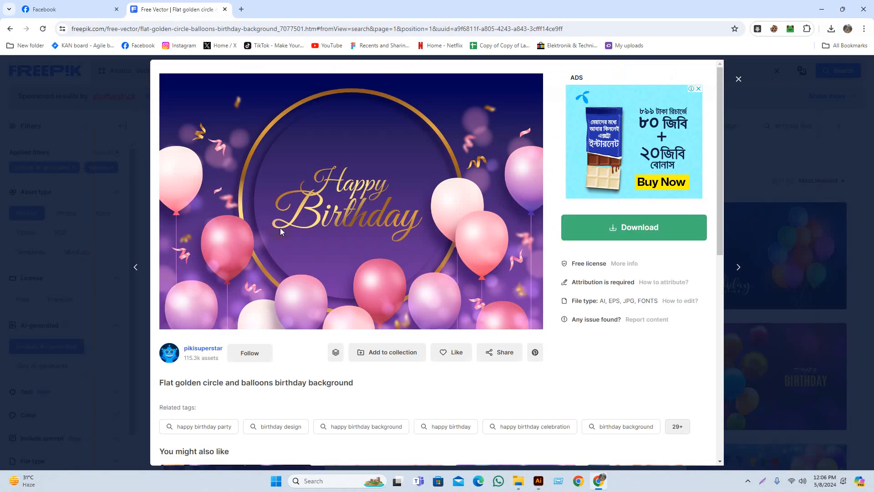
click(809, 6)
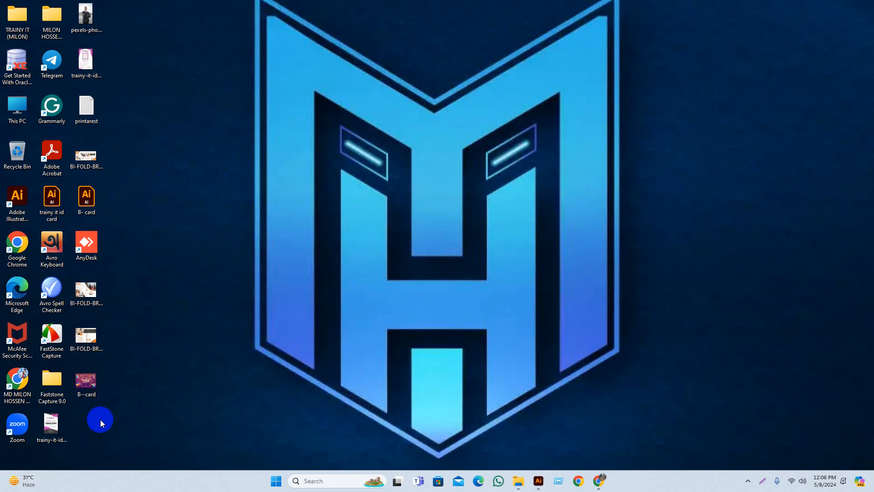
double_click(88, 388)
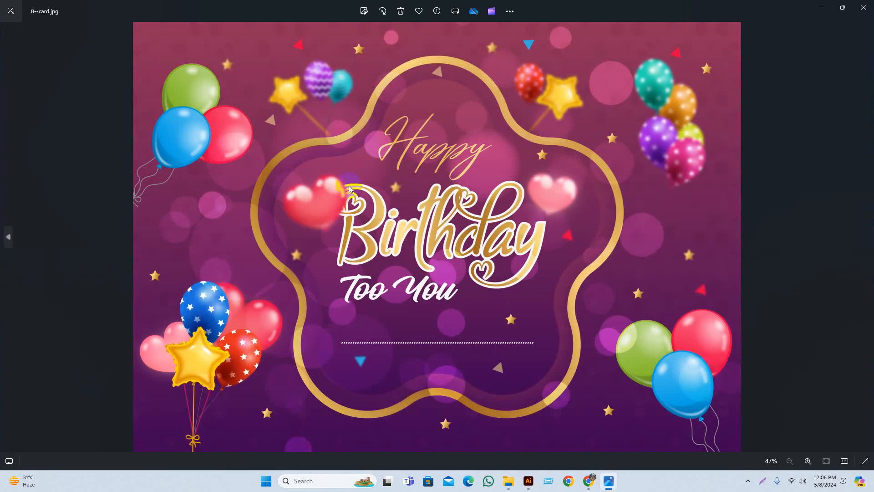
click(871, 3)
right_click(436, 143)
click(486, 179)
right_click(455, 112)
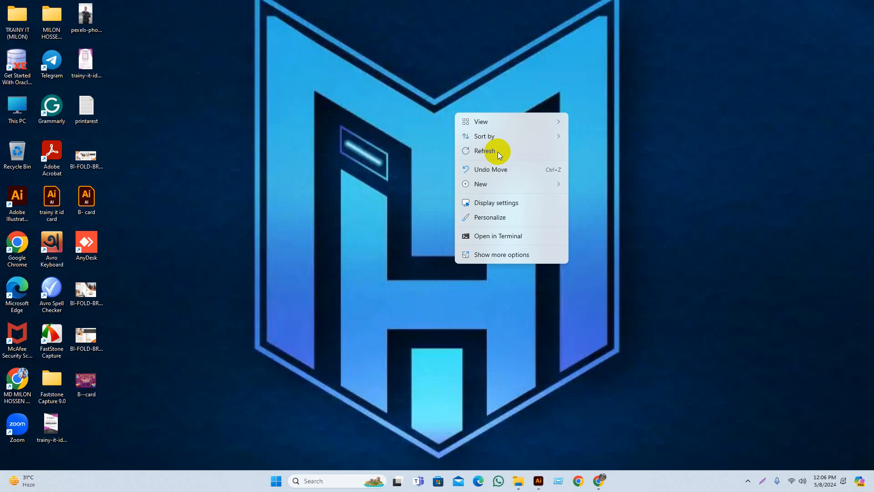
click(499, 155)
right_click(451, 125)
click(492, 162)
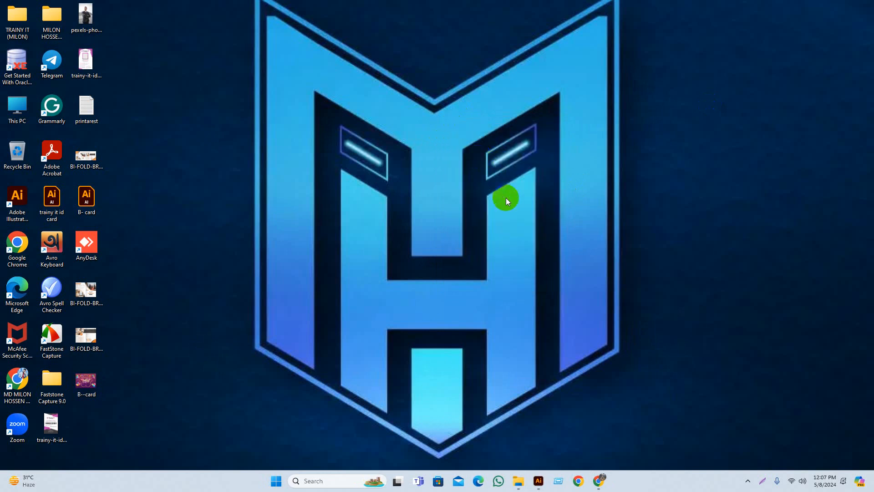
right_click(480, 158)
click(506, 198)
right_click(399, 127)
click(435, 169)
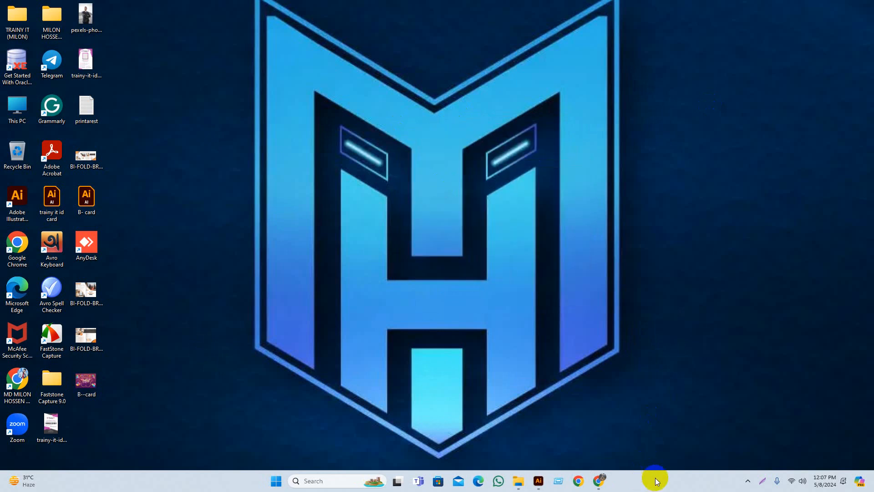
click(748, 481)
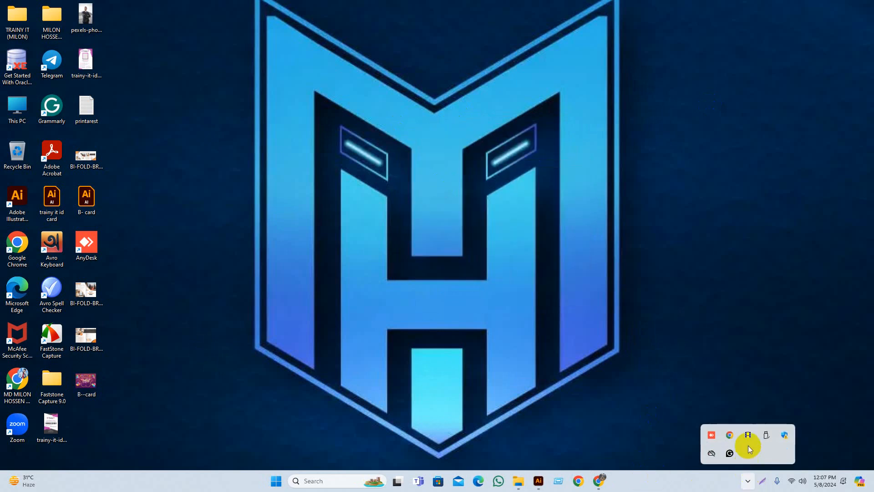